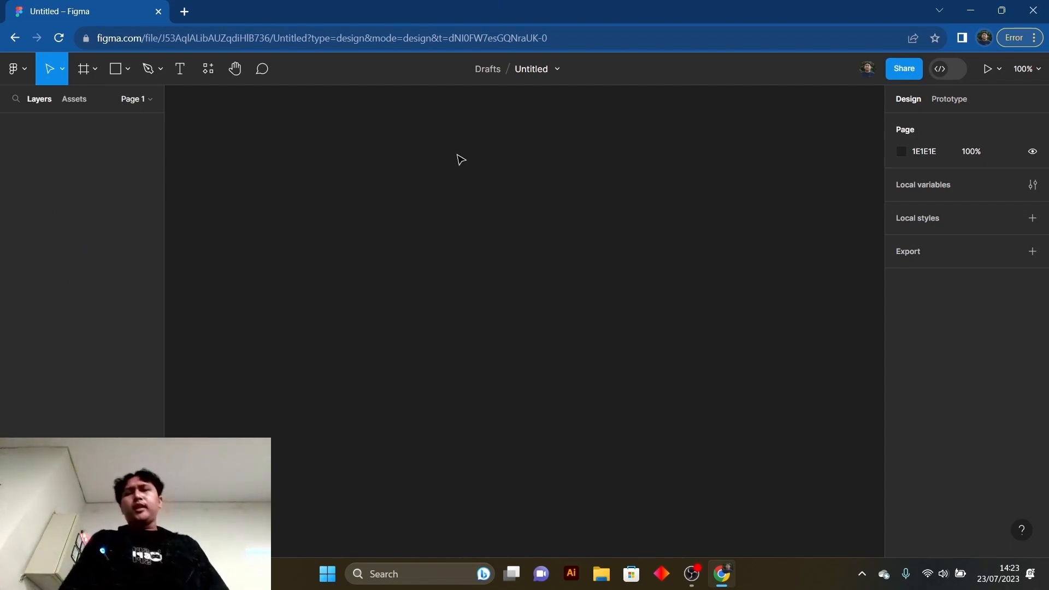
{"action": "left_click", "coordinate": [62, 71]}
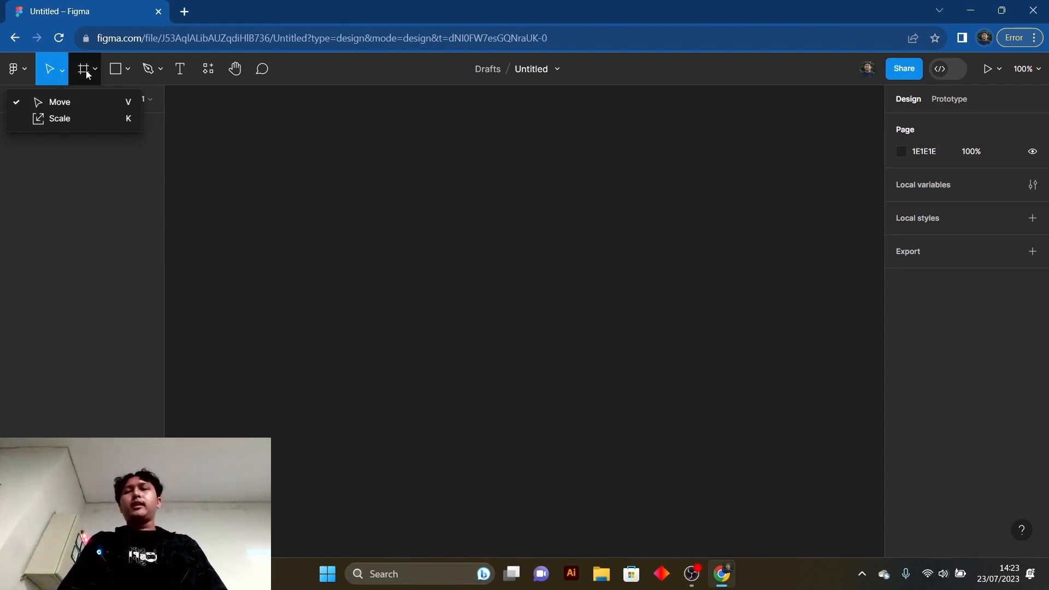
{"action": "left_click", "coordinate": [162, 393]}
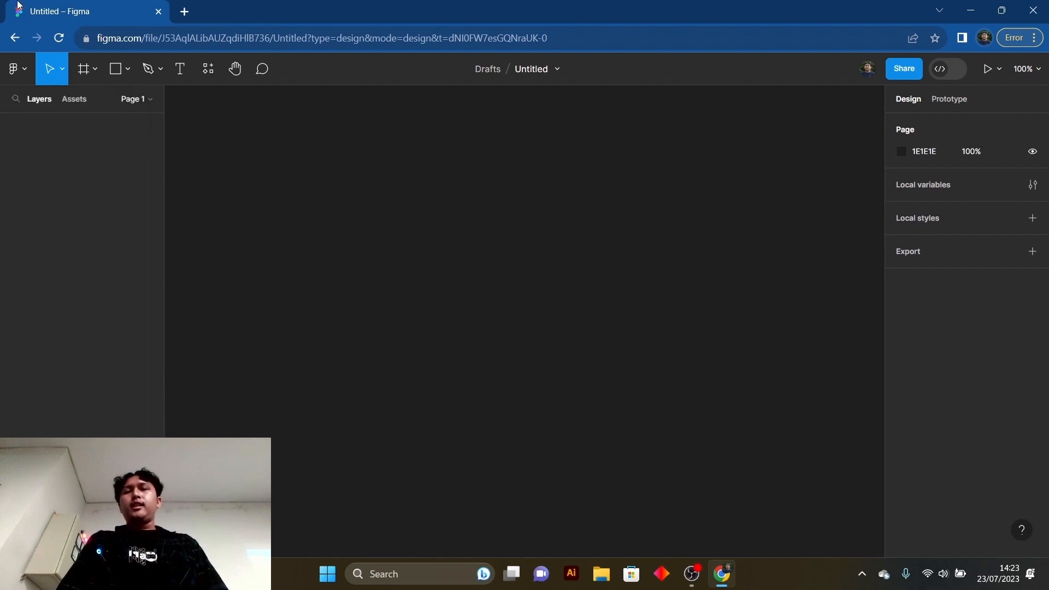
{"action": "left_click", "coordinate": [90, 73]}
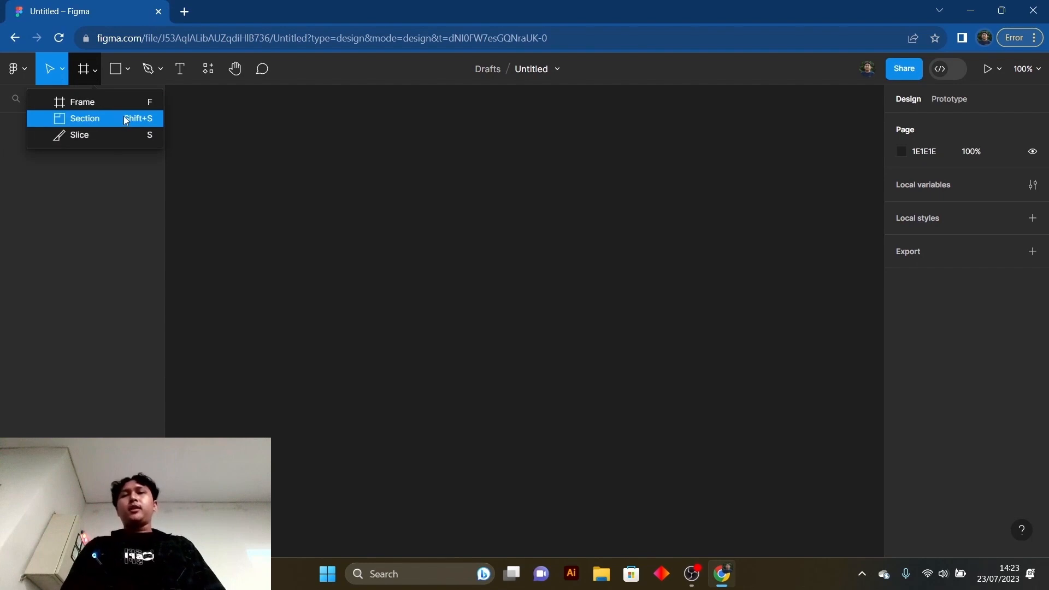
{"action": "left_click", "coordinate": [108, 181]}
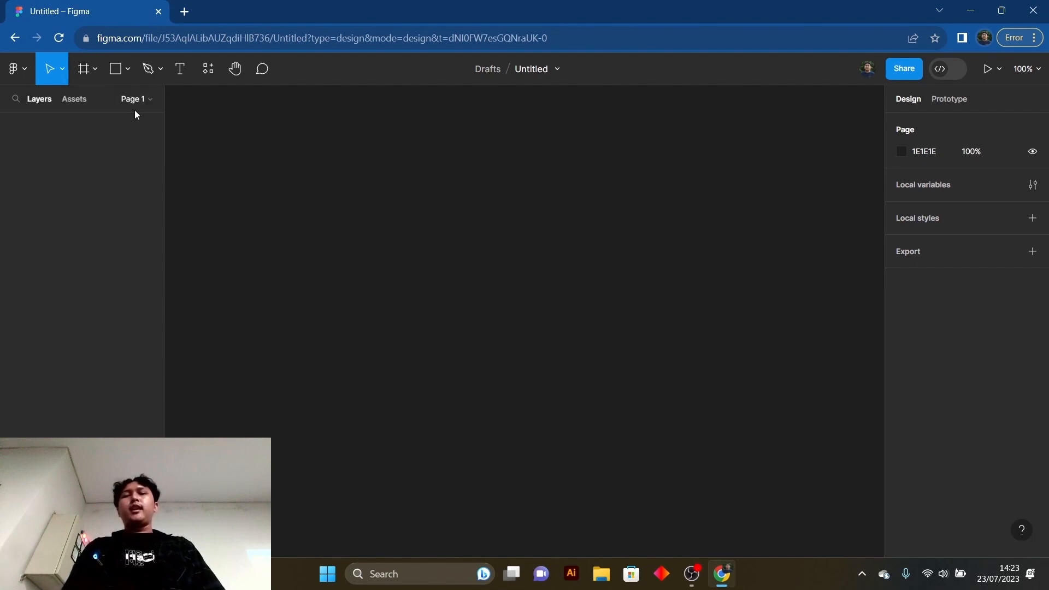
{"action": "left_click", "coordinate": [126, 70]}
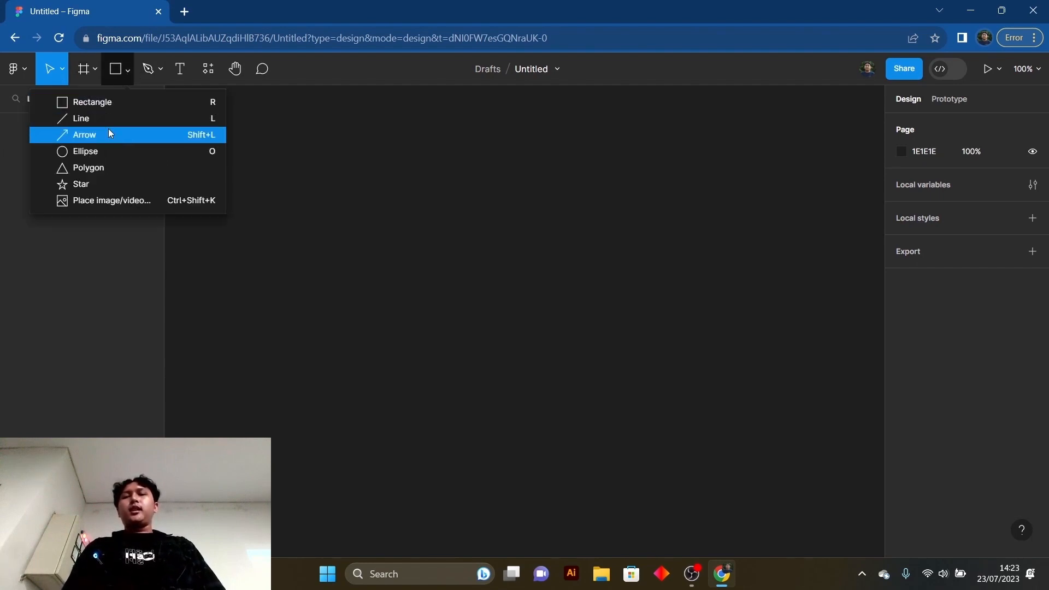
{"action": "left_click", "coordinate": [94, 235]}
- Draw a landscape frame about 653 × 494 on the empty canvas
{"action": "left_click", "coordinate": [94, 71]}
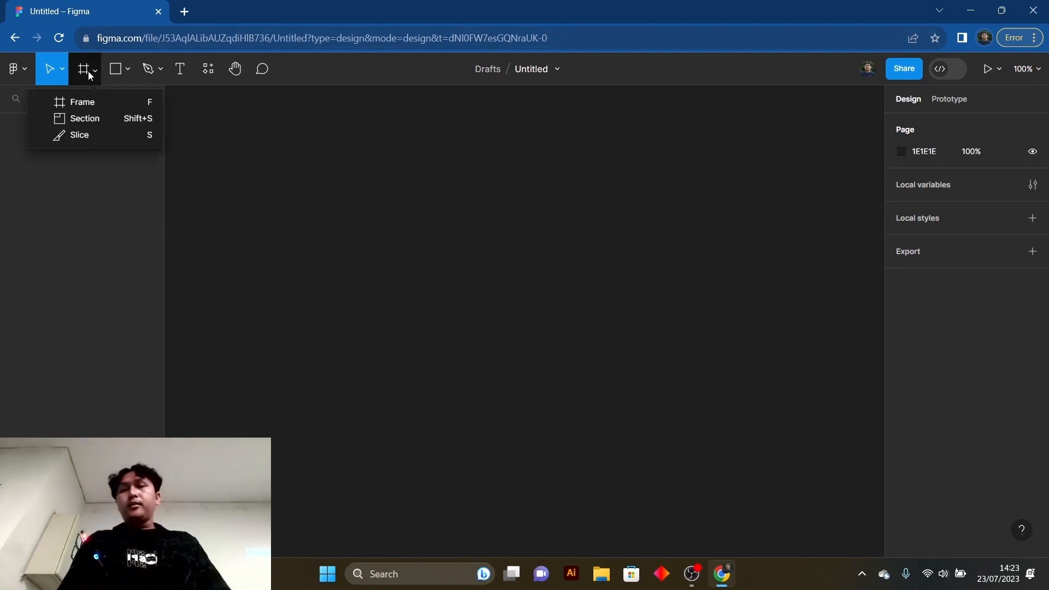
{"action": "left_click", "coordinate": [102, 102]}
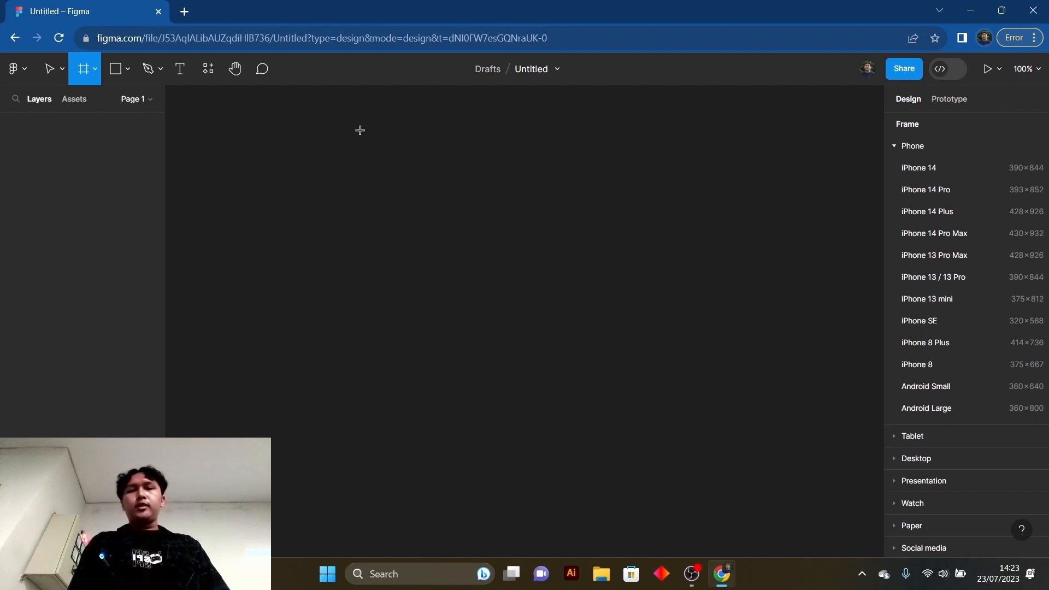
{"action": "left_click_drag", "start_coordinate": [361, 131], "coordinate": [796, 469]}
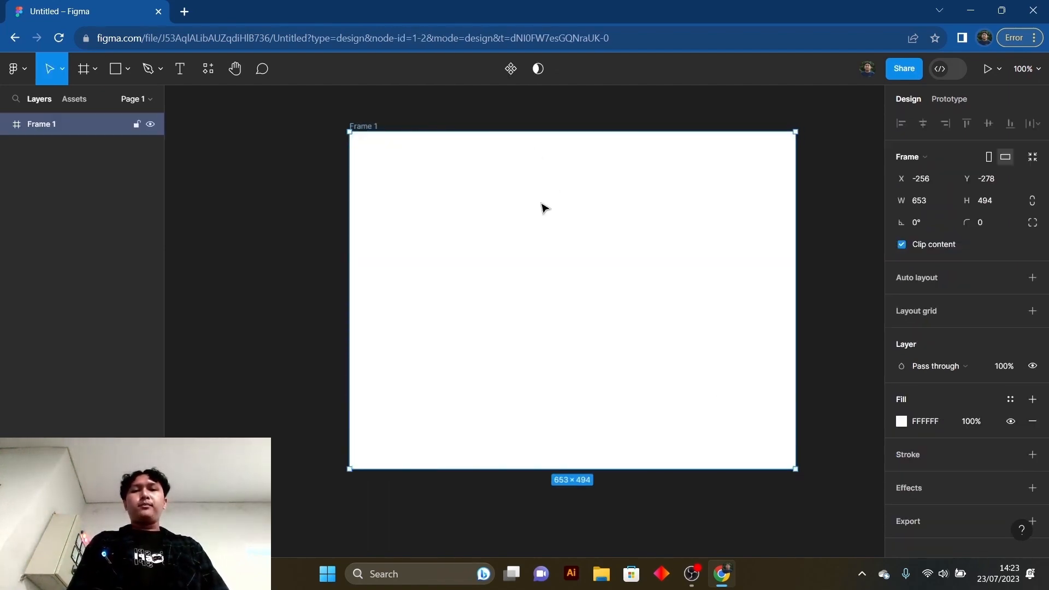
{"action": "left_click_drag", "start_coordinate": [541, 208], "coordinate": [492, 235]}
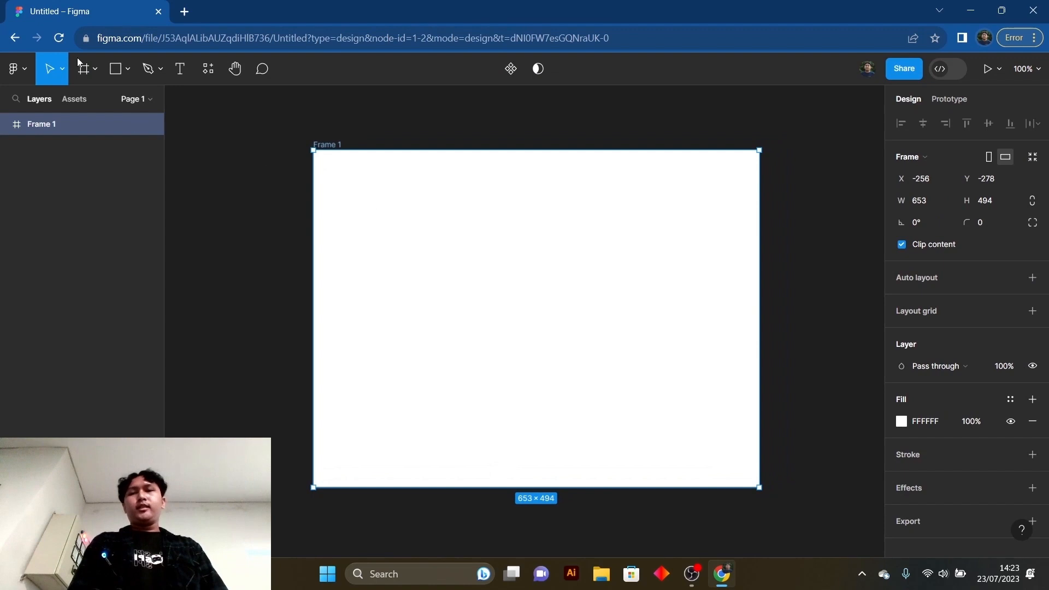
- Draw a square about 67 × 67 with the Rectangle tool near the centre of the frame, slightly above the middle
{"action": "left_click", "coordinate": [127, 68]}
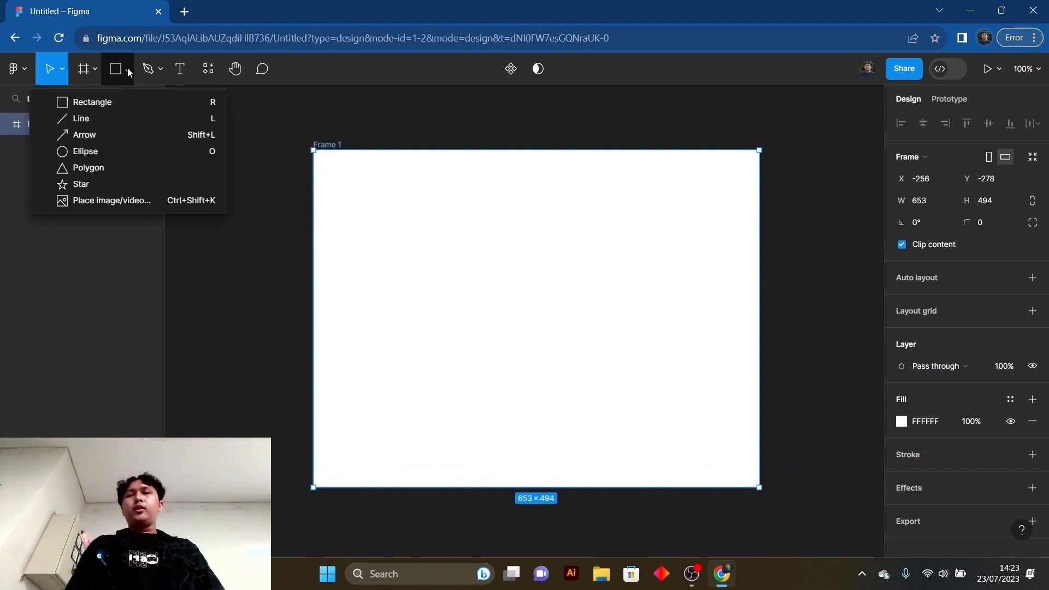
{"action": "left_click", "coordinate": [120, 103]}
{"action": "mouse_move", "coordinate": [481, 243]}
{"action": "left_mouse_down"}
{"action": "mouse_move", "coordinate": [523, 264]}
{"action": "mouse_move", "coordinate": [528, 288]}
{"action": "left_mouse_up"}
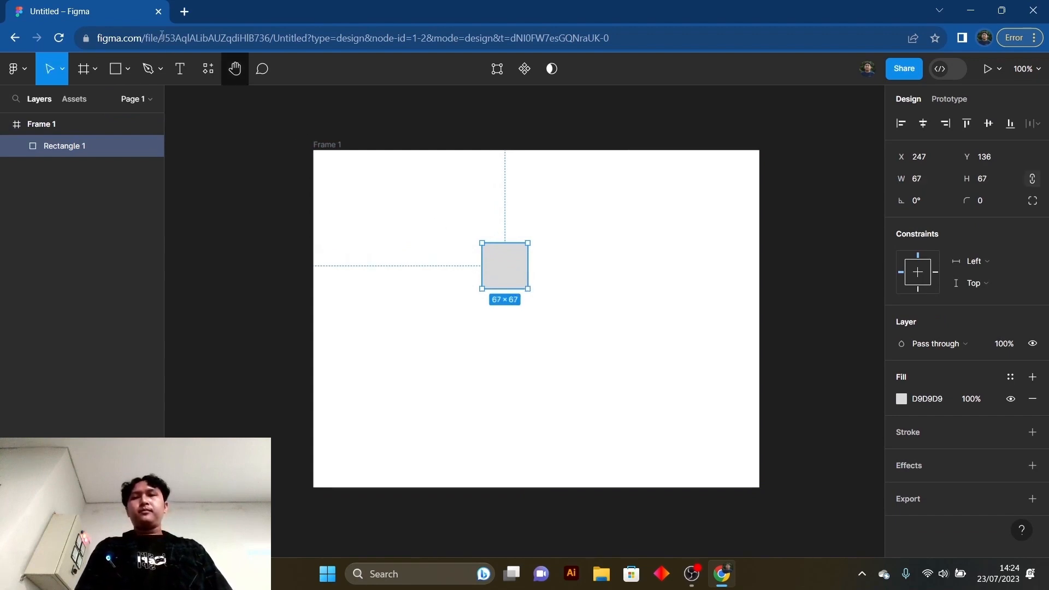
- Draw a horizontal line about 176 long just below the square, ending at the square's right edge
{"action": "left_click", "coordinate": [130, 70]}
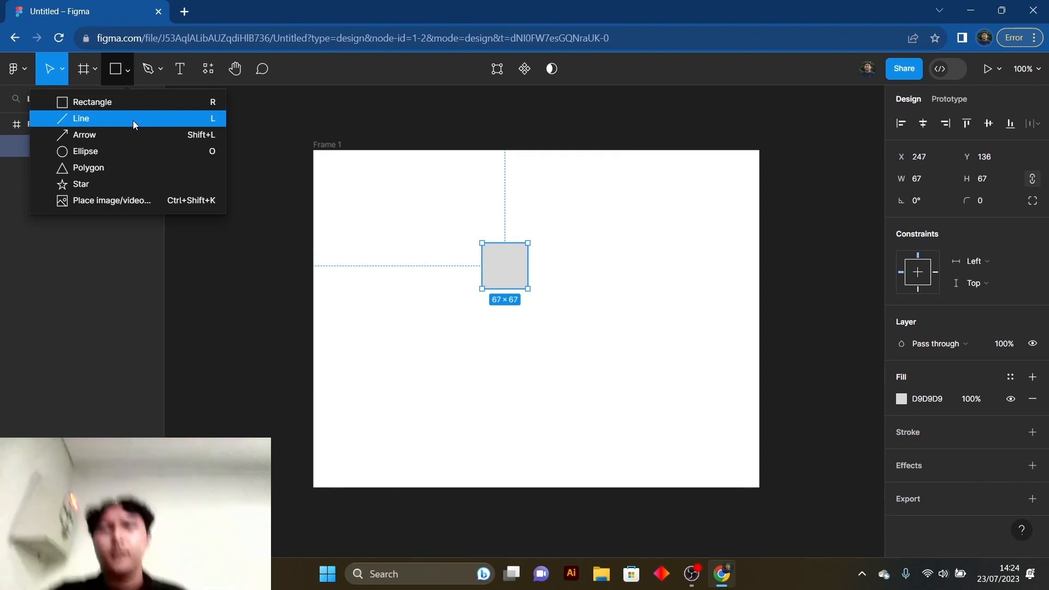
{"action": "left_click", "coordinate": [111, 125]}
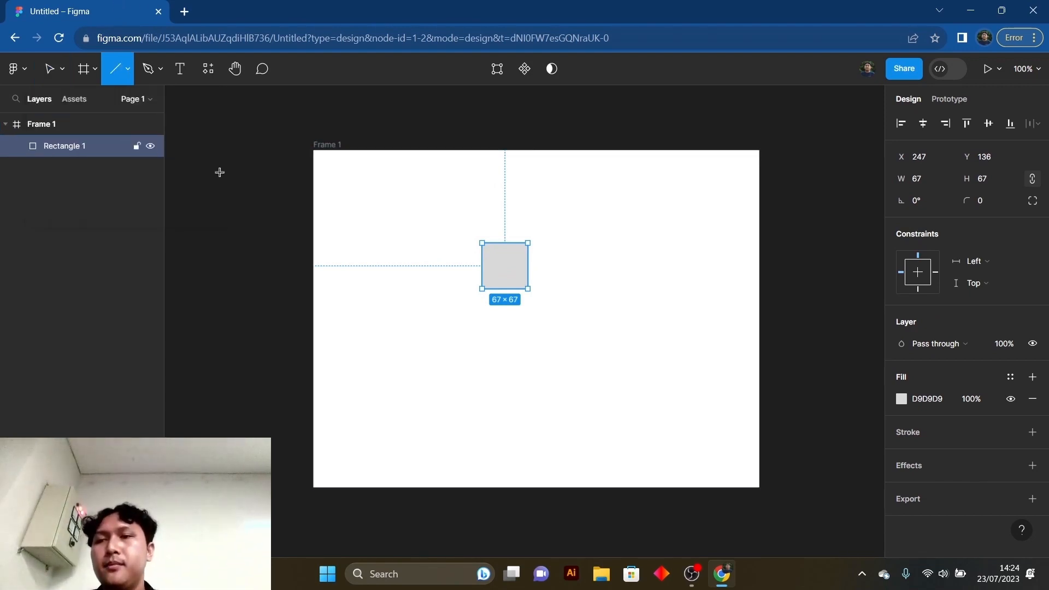
{"action": "mouse_move", "coordinate": [407, 293]}
{"action": "left_mouse_down"}
{"action": "mouse_move", "coordinate": [464, 312]}
{"action": "mouse_move", "coordinate": [528, 300]}
{"action": "left_mouse_up"}
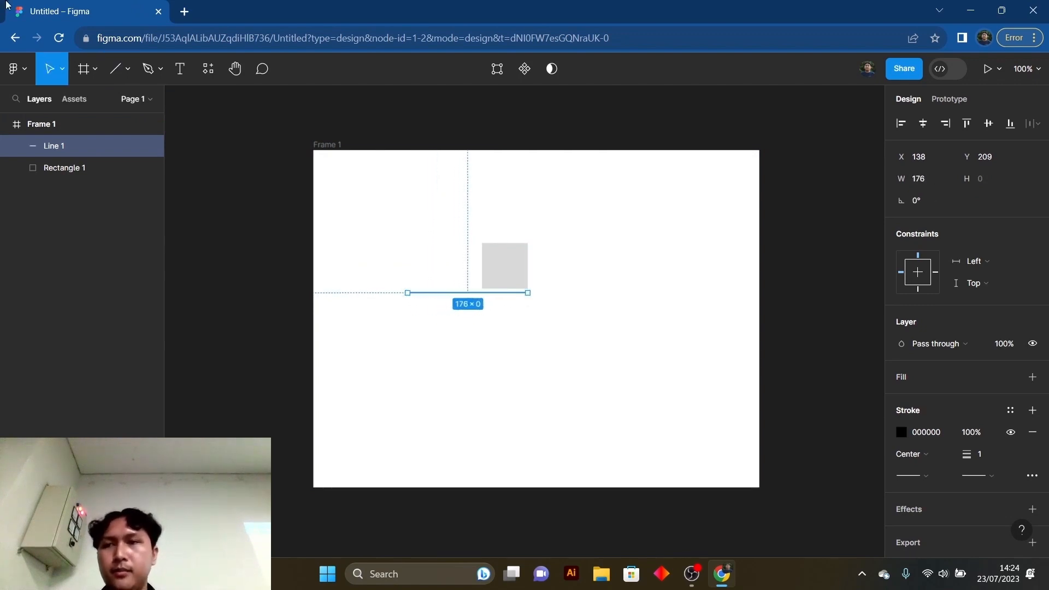
- Draw a horizontal arrow about 115 long above the square, pointing right
{"action": "left_click", "coordinate": [128, 70]}
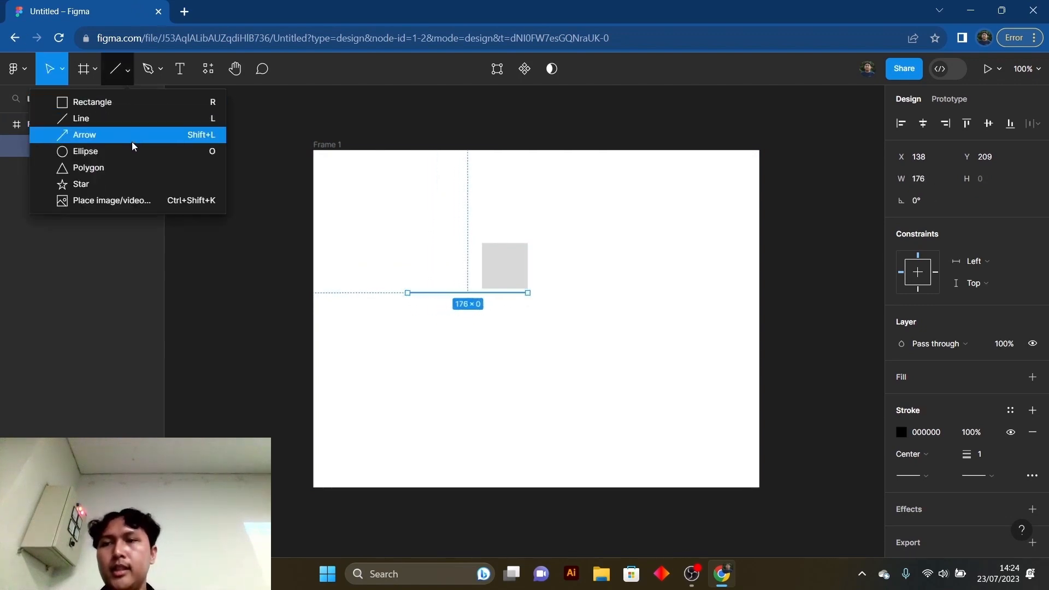
{"action": "left_click", "coordinate": [148, 135]}
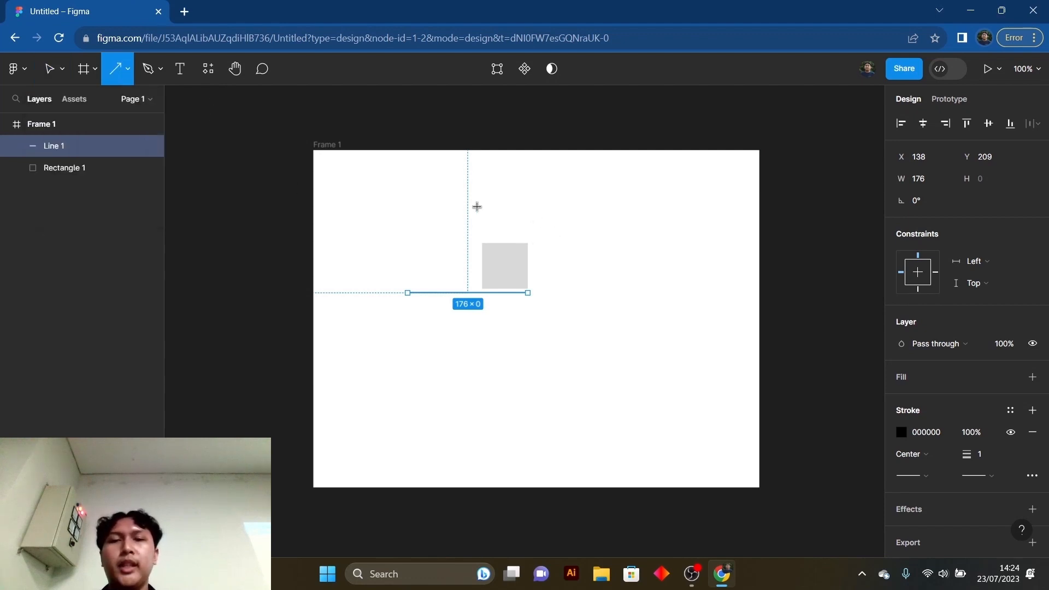
{"action": "left_click_drag", "start_coordinate": [449, 205], "coordinate": [528, 206]}
- Draw a circle with the Ellipse tool below the line and leave it deselected
{"action": "left_click", "coordinate": [118, 79]}
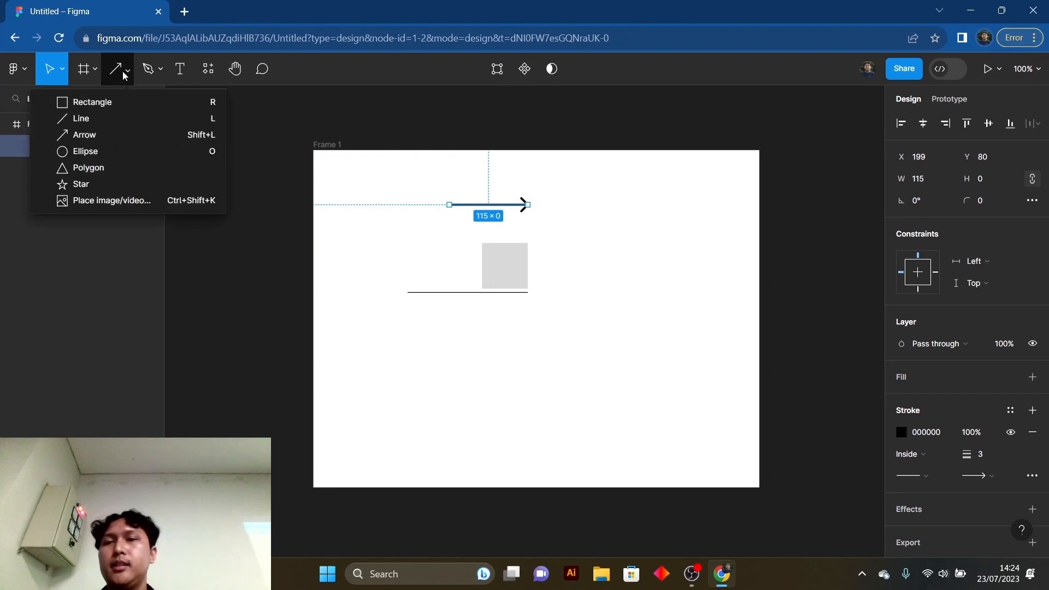
{"action": "left_click", "coordinate": [125, 150]}
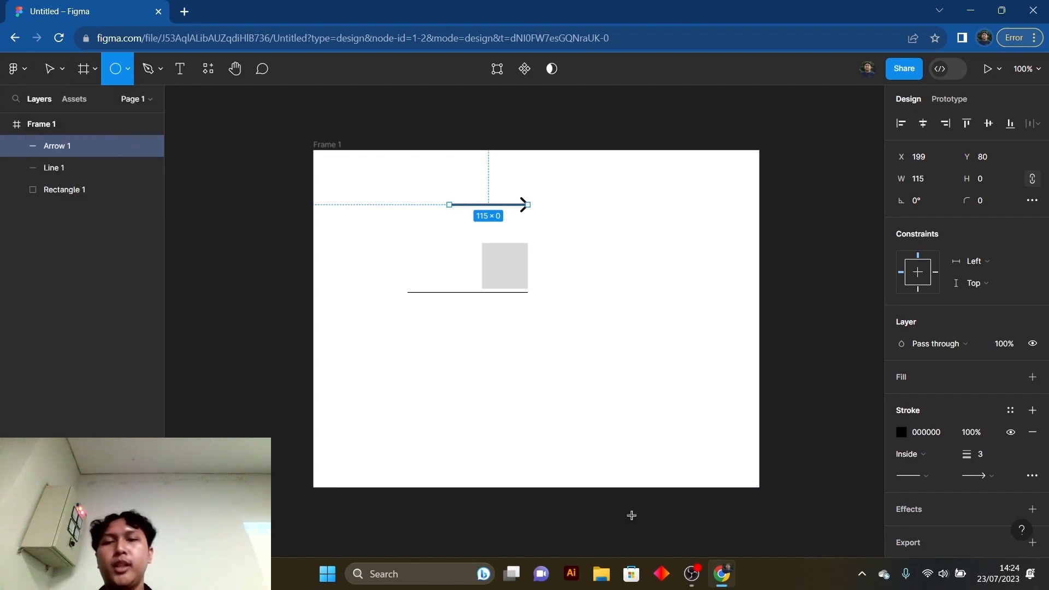
{"action": "left_click_drag", "start_coordinate": [497, 330], "coordinate": [563, 397]}
{"action": "key", "text": "Escape"}
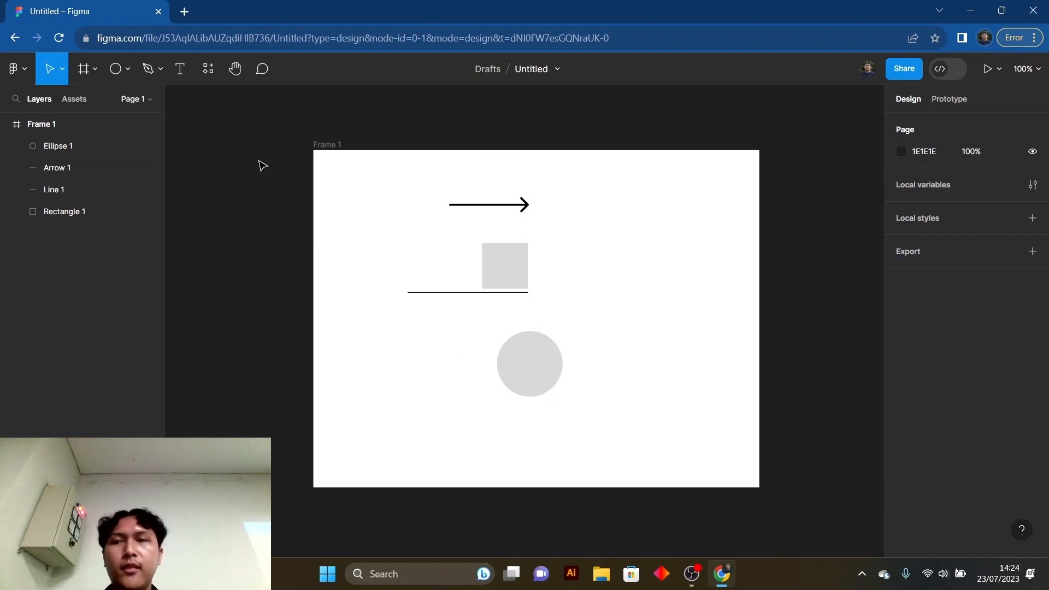
- Draw a triangle about 76 × 76 with the Polygon tool beside the circle, on its left
{"action": "left_click", "coordinate": [126, 71]}
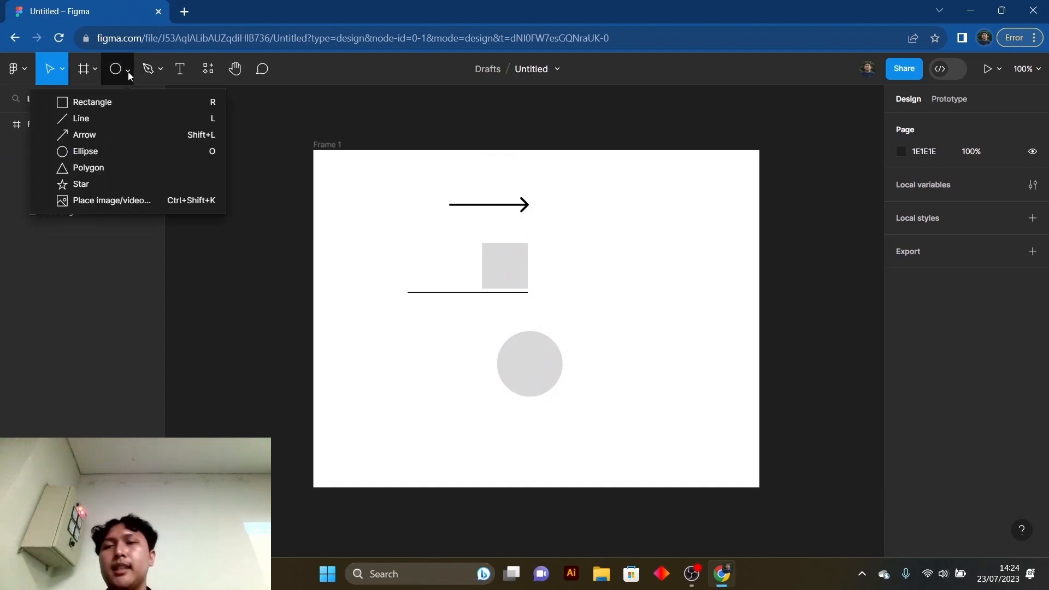
{"action": "left_click", "coordinate": [122, 166]}
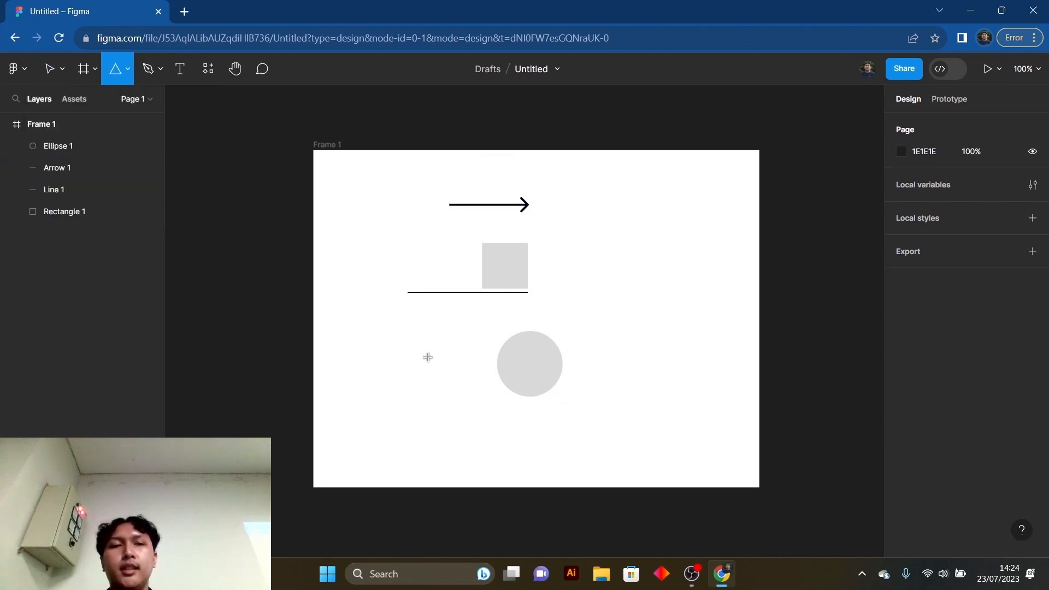
{"action": "left_click_drag", "start_coordinate": [427, 355], "coordinate": [480, 407]}
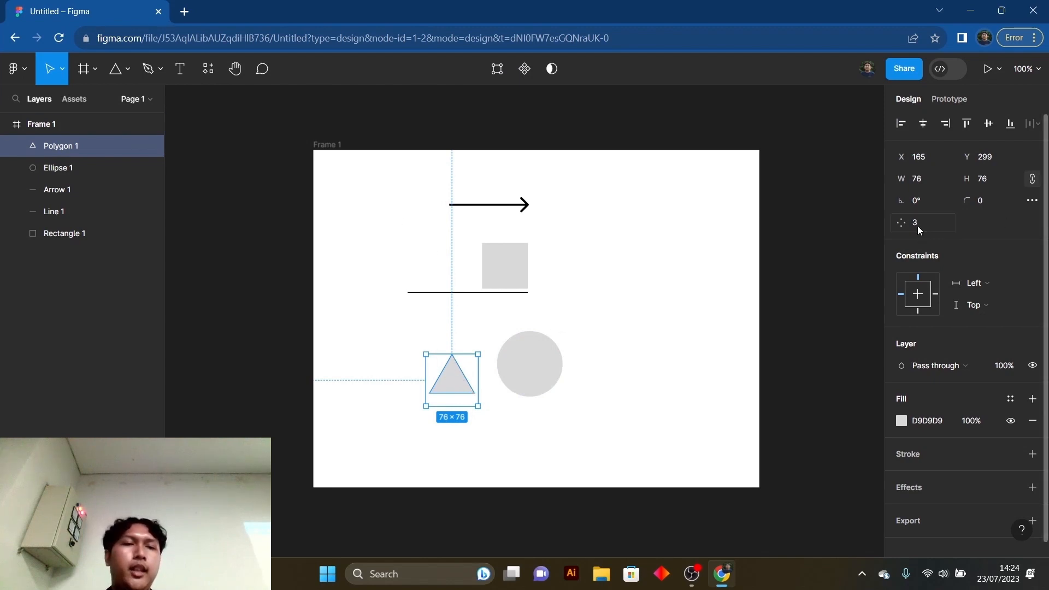
- Raise the polygon's side count to 8 to make it an octagon
{"action": "left_click", "coordinate": [933, 230]}
{"action": "key", "text": "Up"}
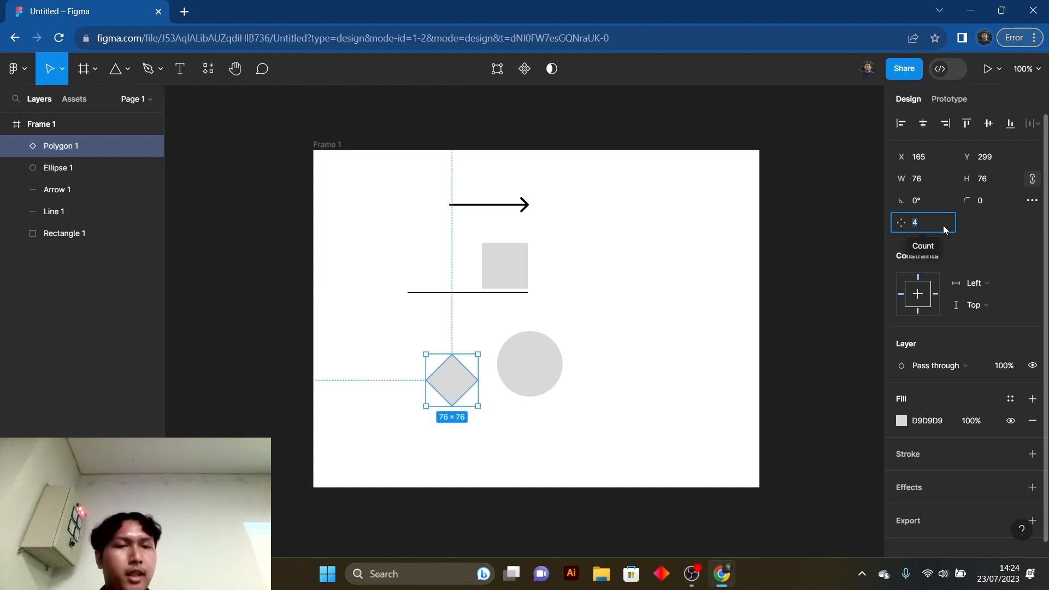
{"action": "key", "text": "Up"}
{"action": "key", "text": "Up"}
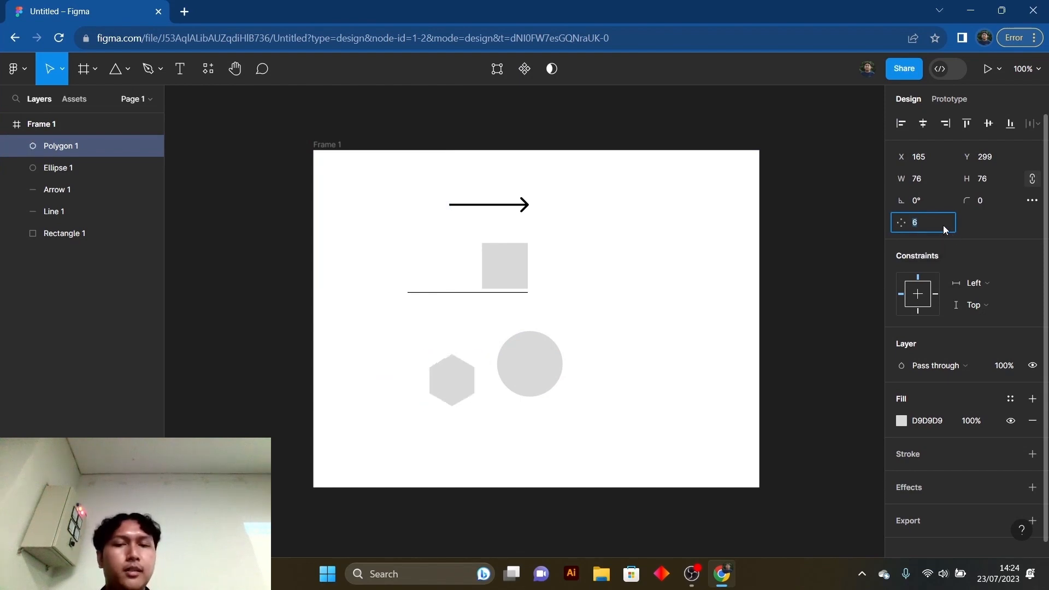
{"action": "key", "text": "Up"}
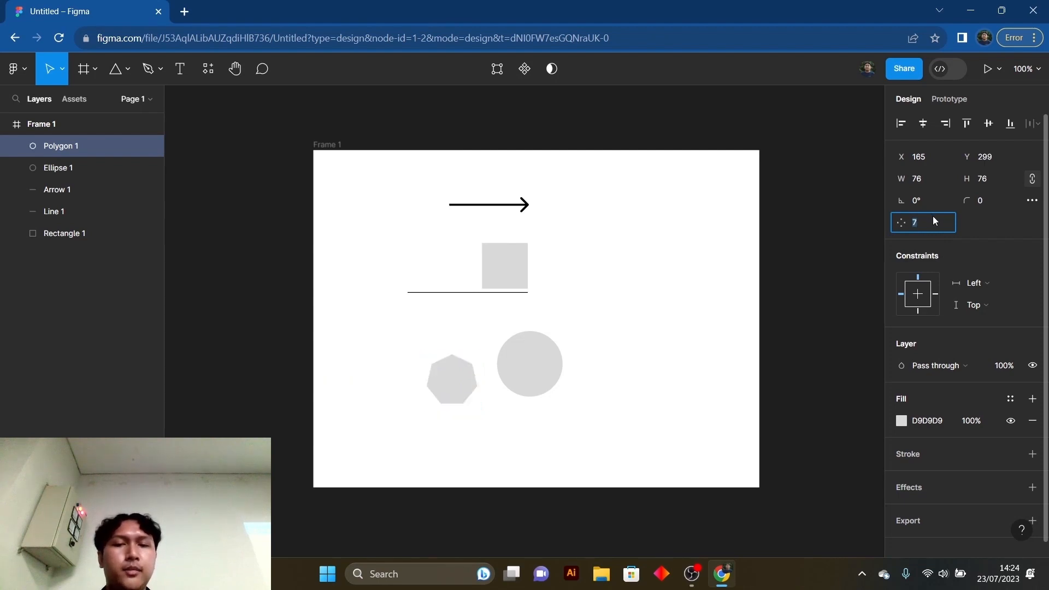
{"action": "key", "text": "Up"}
{"action": "left_click", "coordinate": [464, 466]}
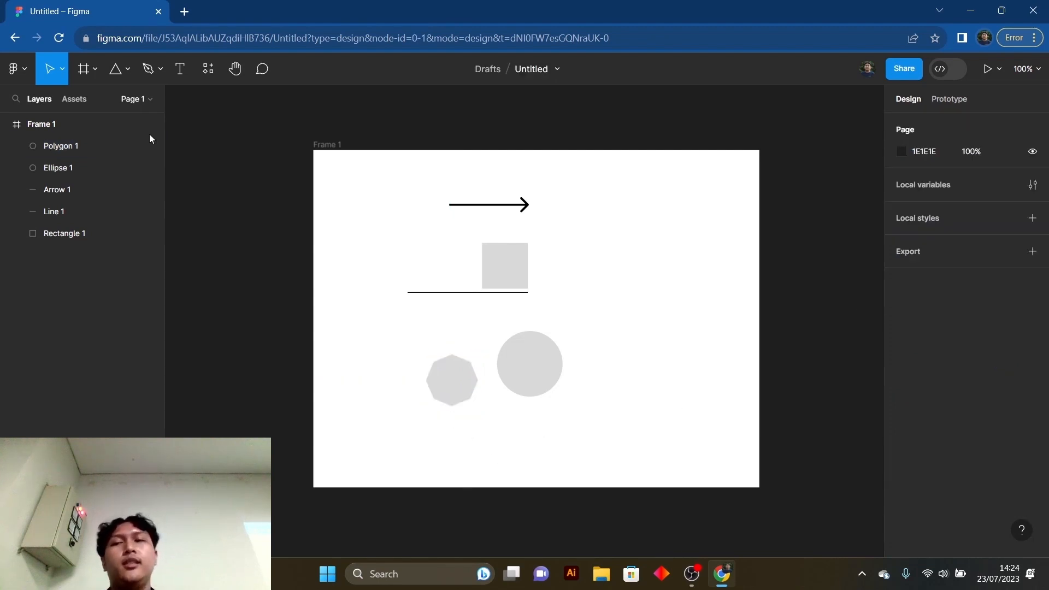
- Draw a star about 118 × 118 in the upper right area of the frame
{"action": "left_click", "coordinate": [128, 71]}
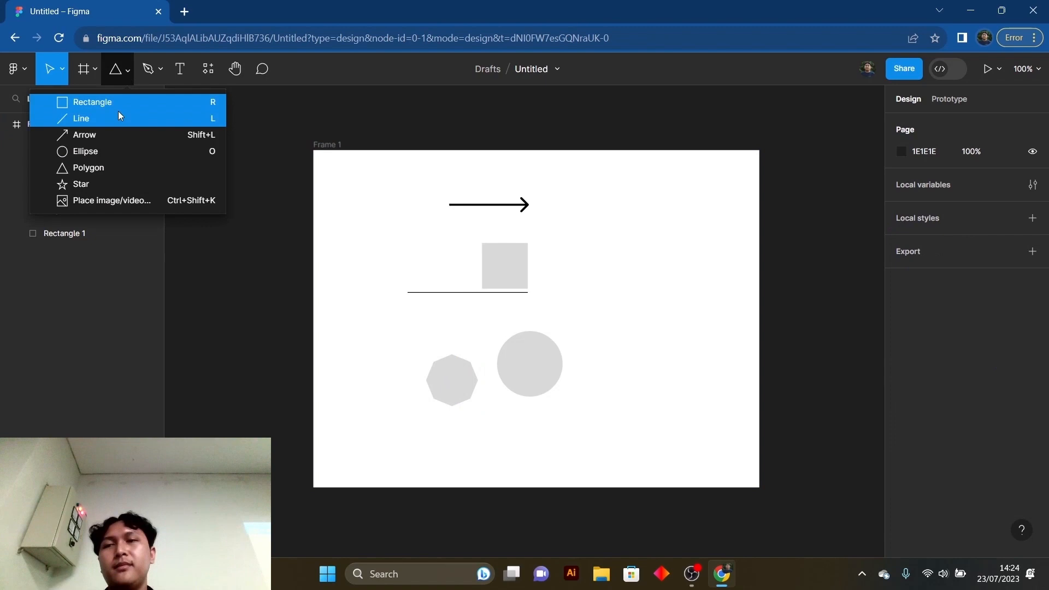
{"action": "left_click", "coordinate": [116, 185]}
{"action": "left_click_drag", "start_coordinate": [616, 213], "coordinate": [683, 298]}
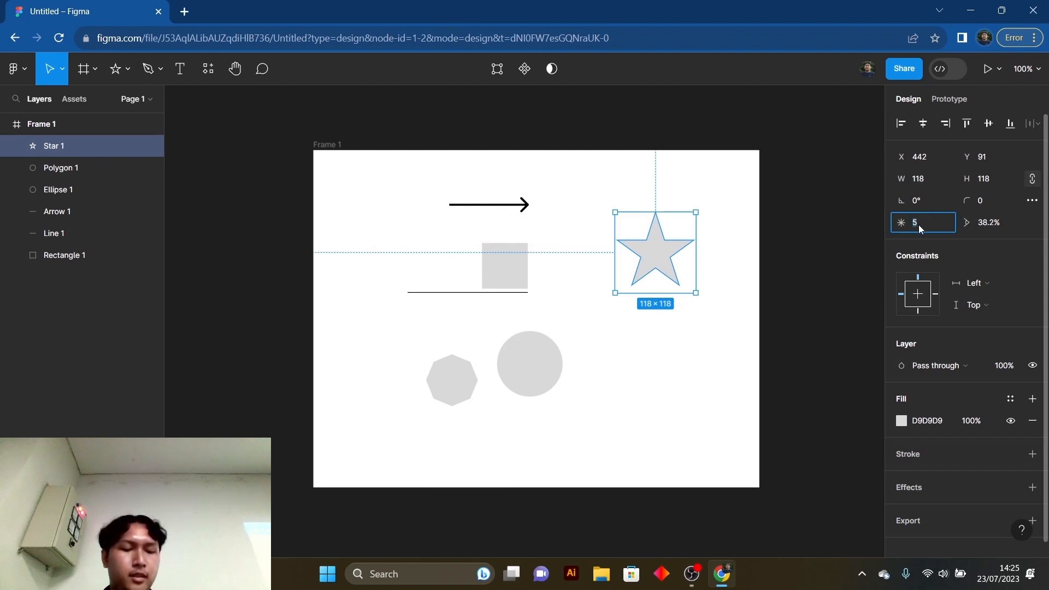
- Set the star's point count to 9 and deselect it
{"action": "key", "text": "Down"}
{"action": "key", "text": "Down"}
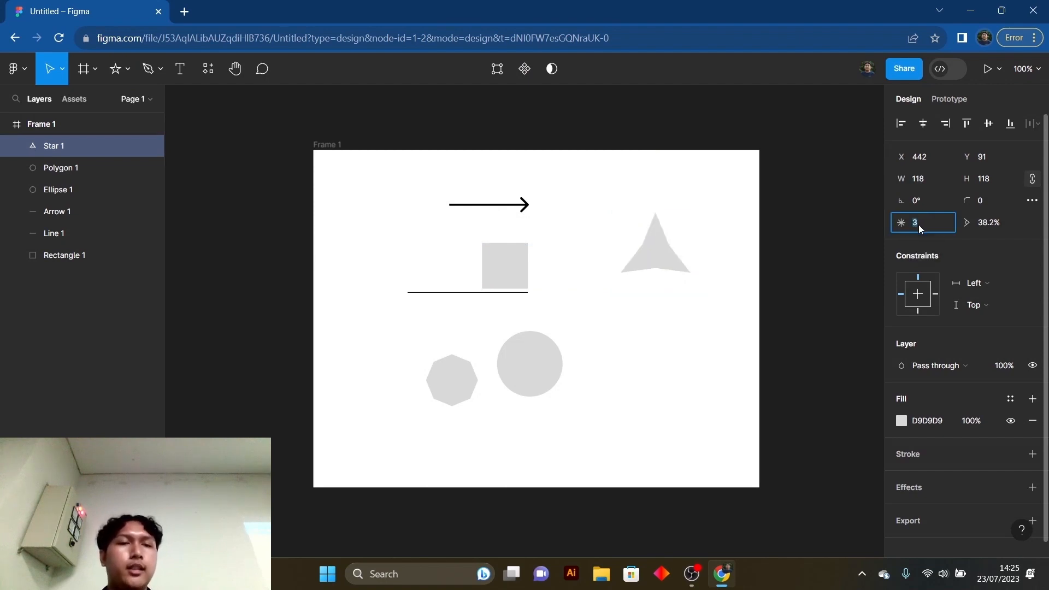
{"action": "key", "text": "Up"}
{"action": "key", "text": "Up"}
{"action": "key", "text": "Up"}
{"action": "key", "text": "Up"}
{"action": "key", "text": "Up"}
{"action": "key", "text": "Up"}
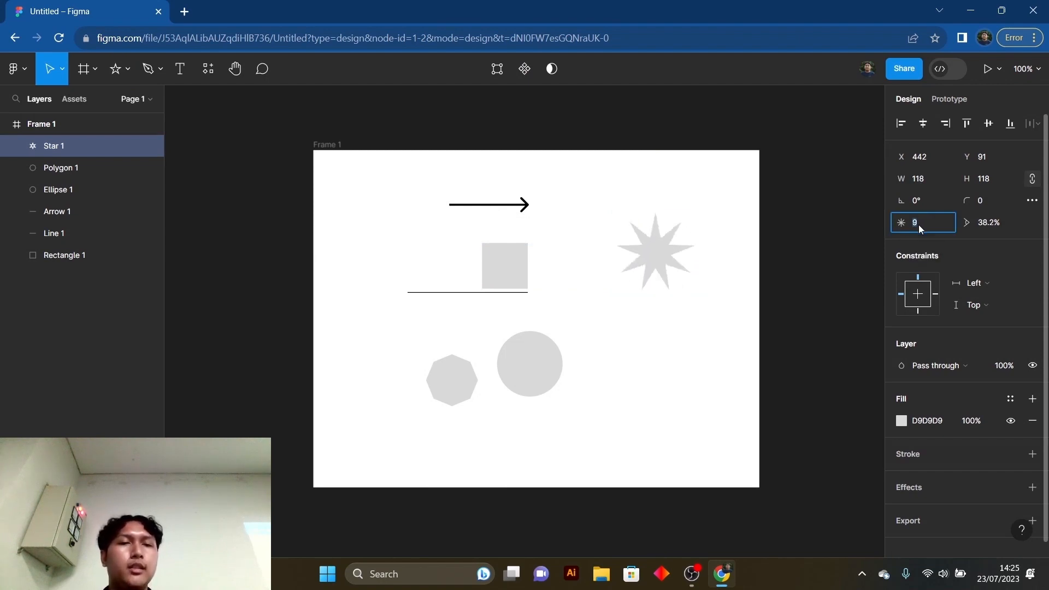
{"action": "left_click", "coordinate": [728, 300]}
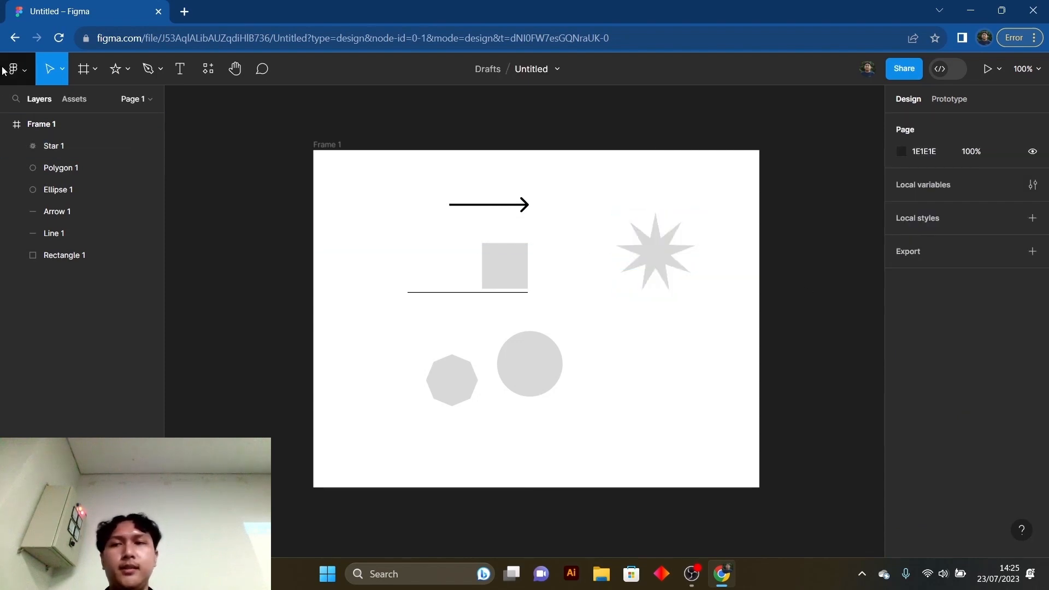
{"action": "left_click", "coordinate": [128, 71]}
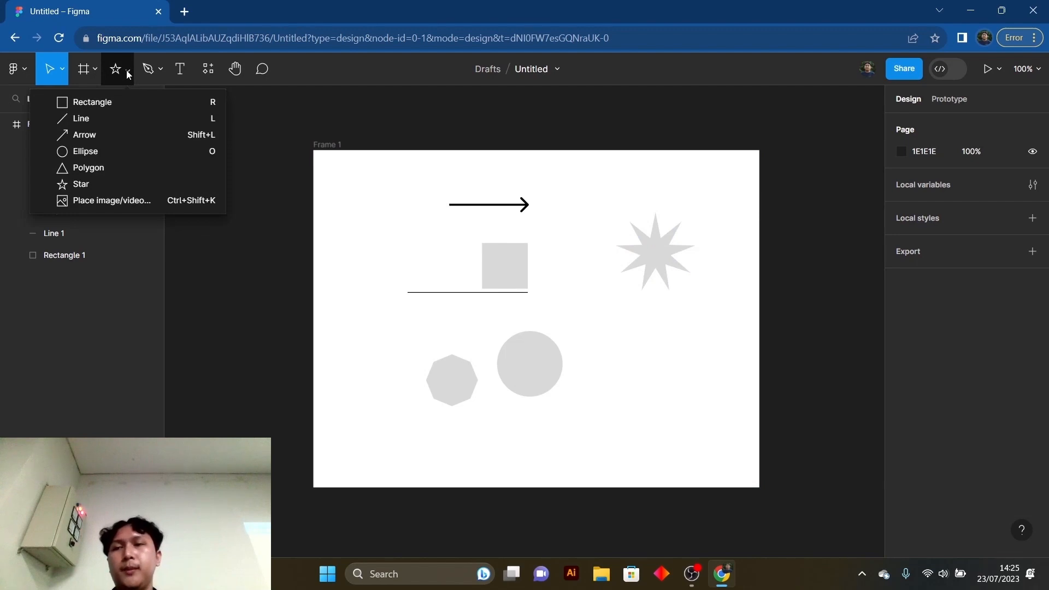
{"action": "left_click", "coordinate": [126, 70]}
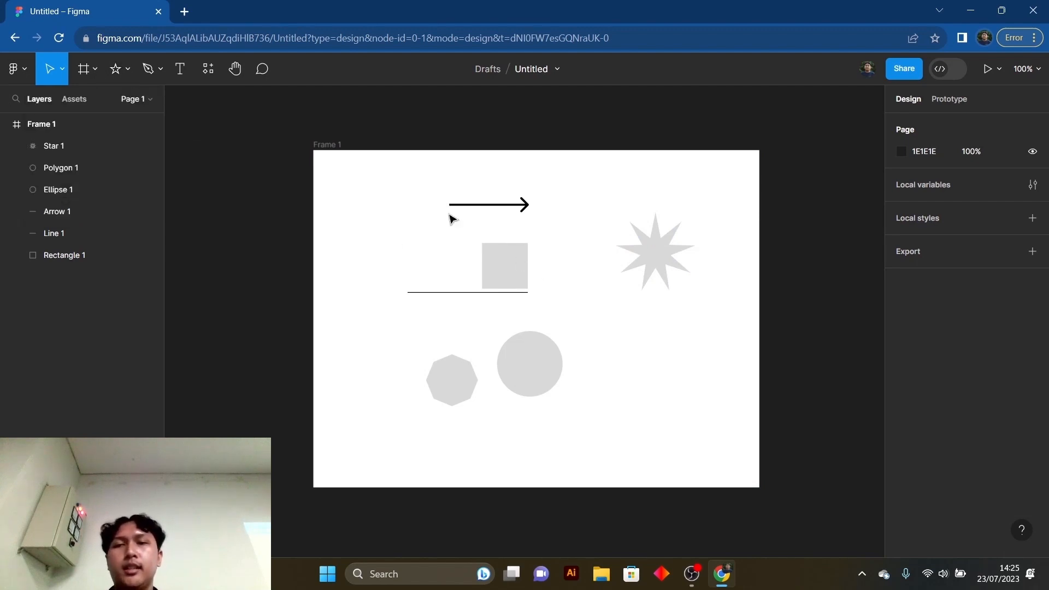
{"action": "left_click_drag", "start_coordinate": [400, 175], "coordinate": [366, 239]}
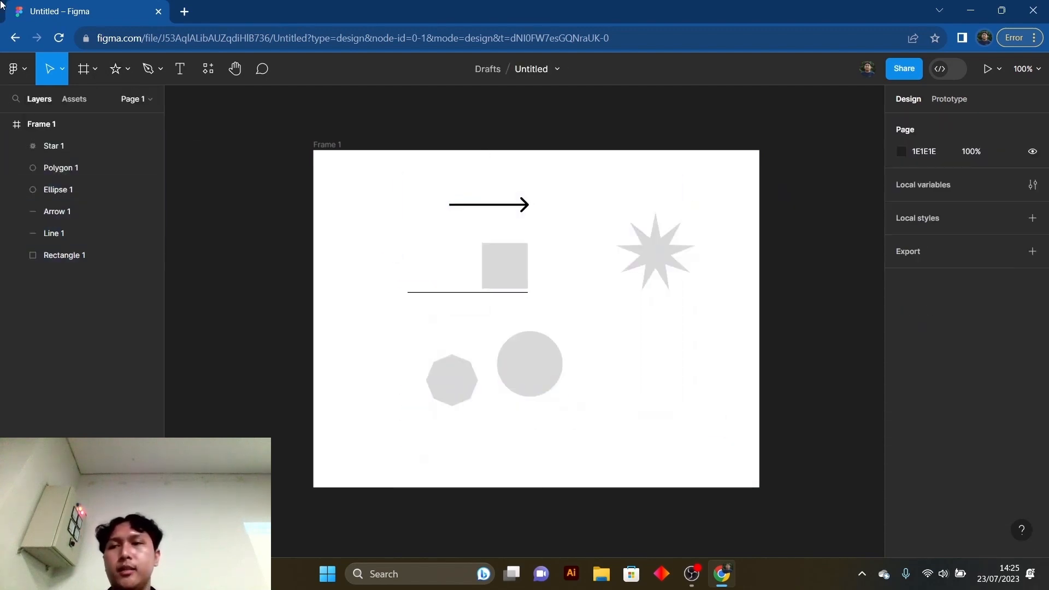
{"action": "left_click", "coordinate": [128, 71]}
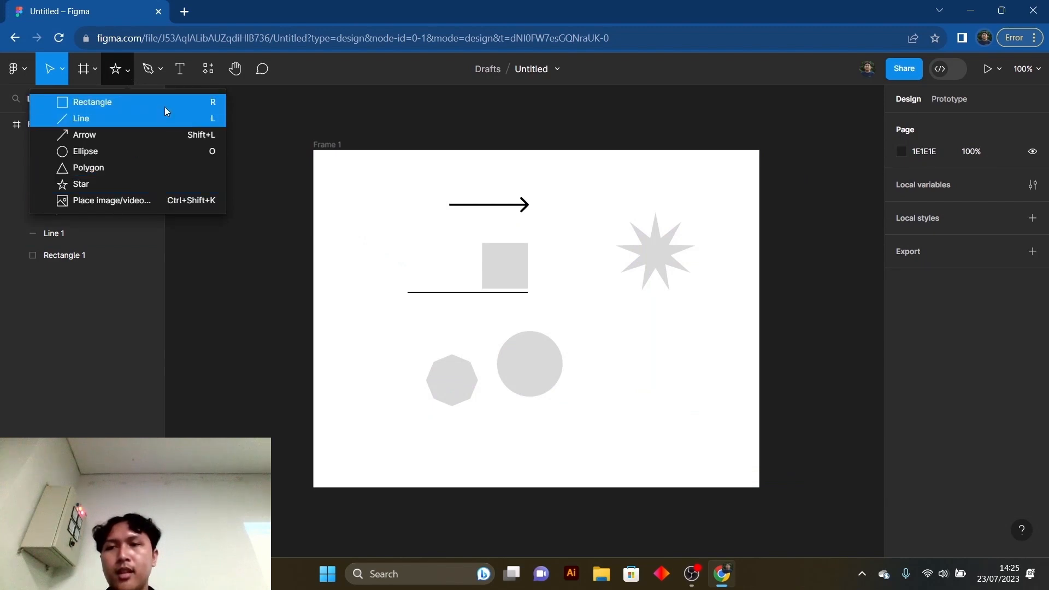
- Activate the Pen tool for drawing a vector path
{"action": "left_click", "coordinate": [161, 71]}
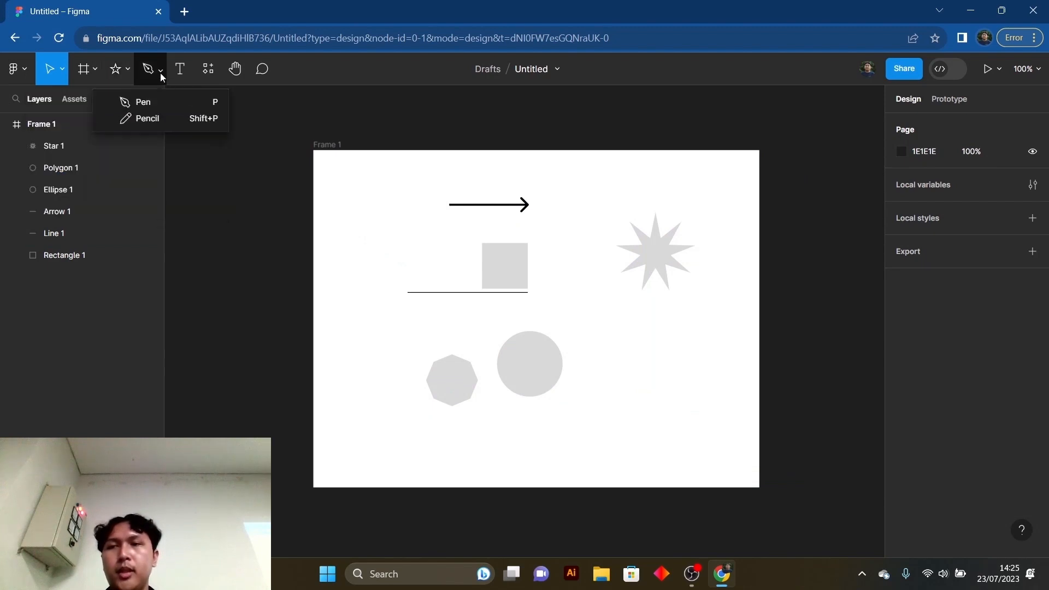
{"action": "left_click", "coordinate": [164, 101]}
{"action": "left_click", "coordinate": [618, 324]}
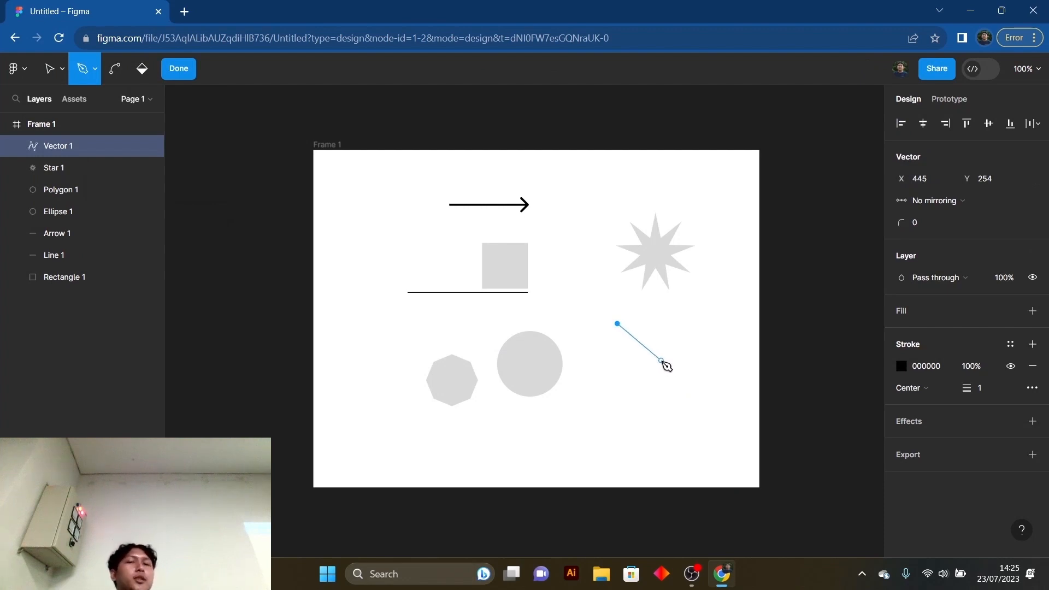
{"action": "left_click_drag", "start_coordinate": [661, 368], "coordinate": [663, 407]}
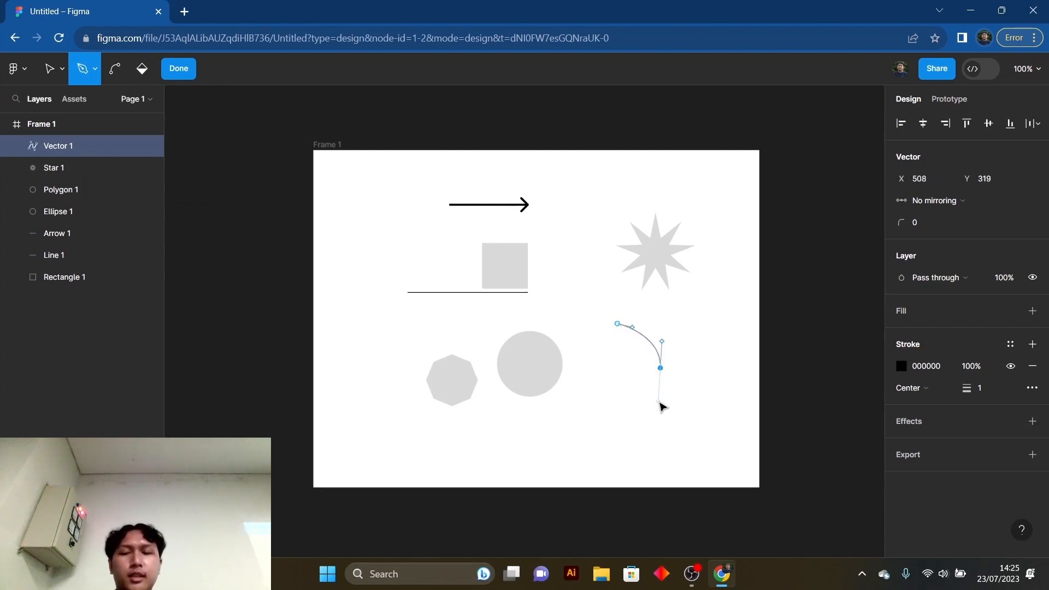
{"action": "key", "text": "ctrl+z"}
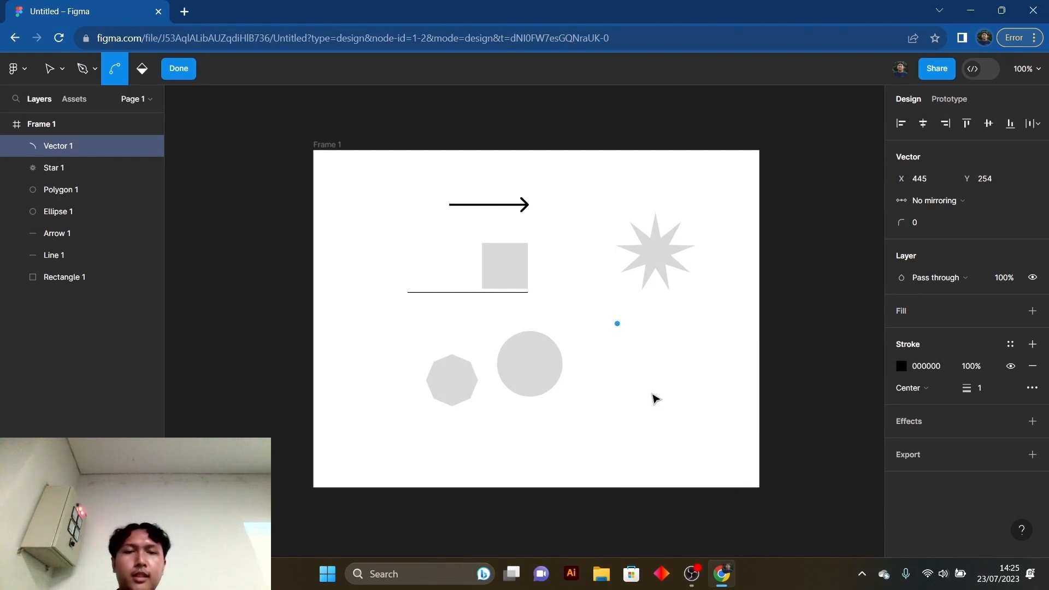
{"action": "key", "text": "ctrl+z"}
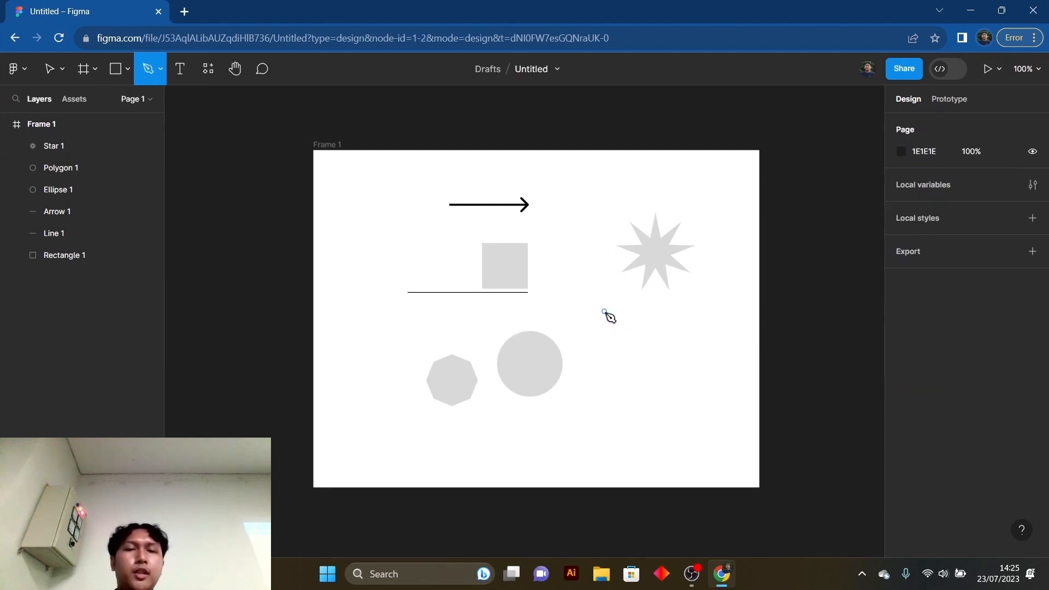
- Draw a closed, curved five-point shape about 178 × 211 with the Pen tool below the star and finish editing it
{"action": "left_click", "coordinate": [604, 312]}
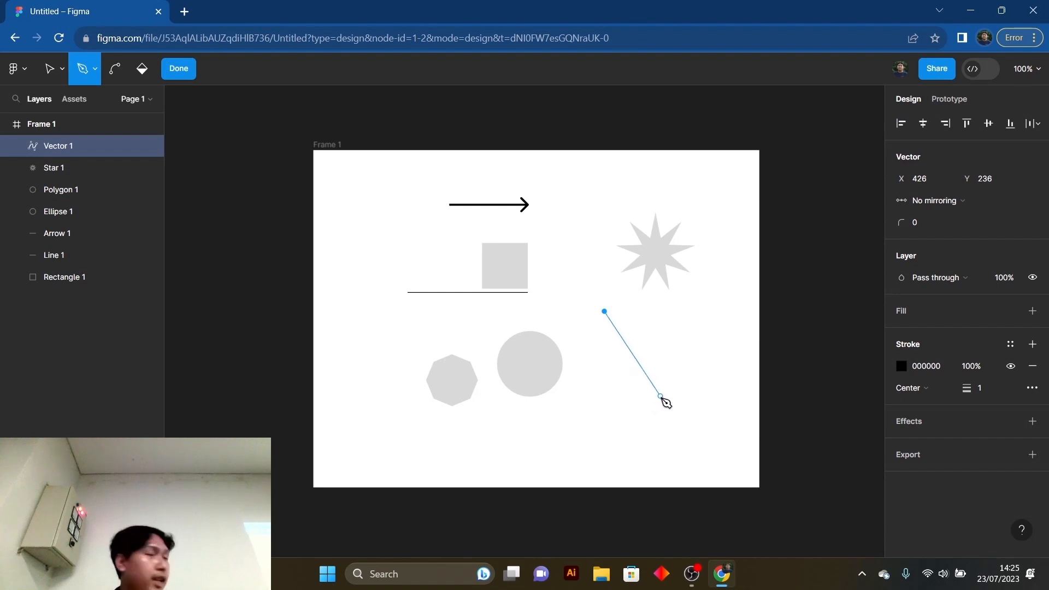
{"action": "left_click_drag", "start_coordinate": [660, 391], "coordinate": [633, 469]}
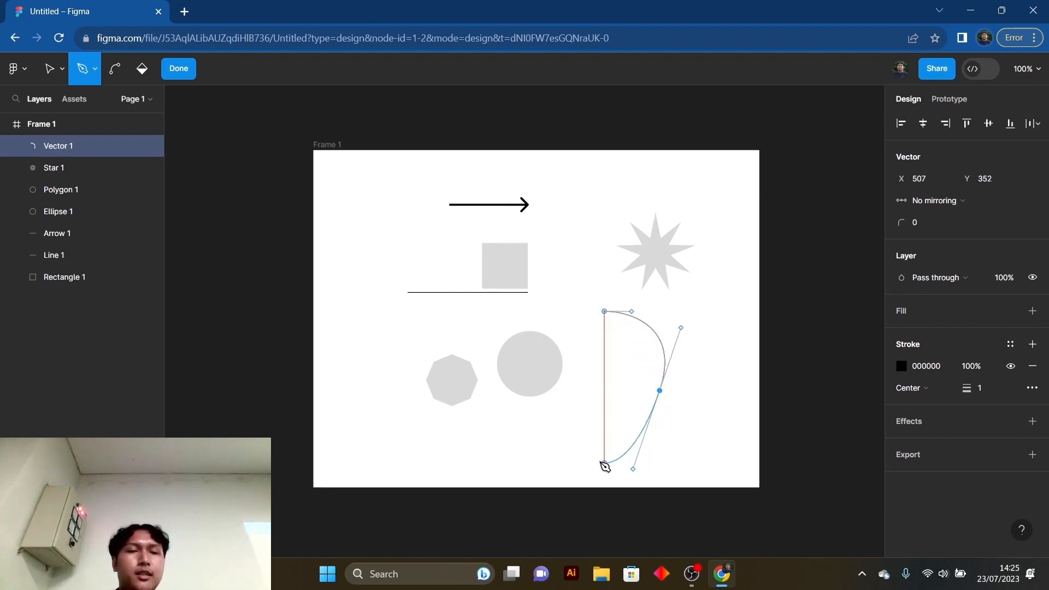
{"action": "left_click_drag", "start_coordinate": [559, 448], "coordinate": [522, 480]}
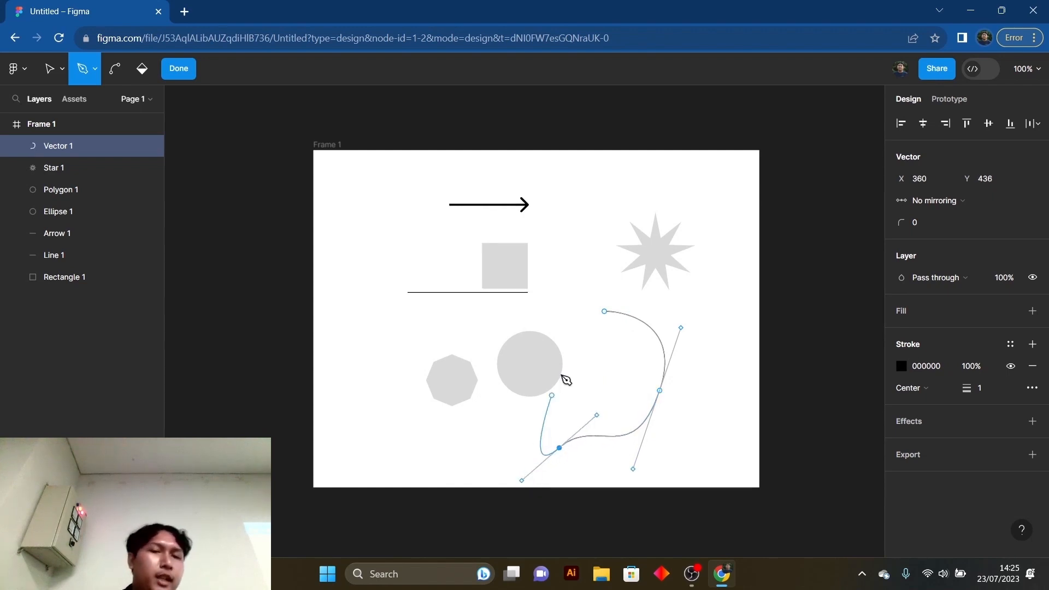
{"action": "left_click_drag", "start_coordinate": [596, 401], "coordinate": [634, 409]}
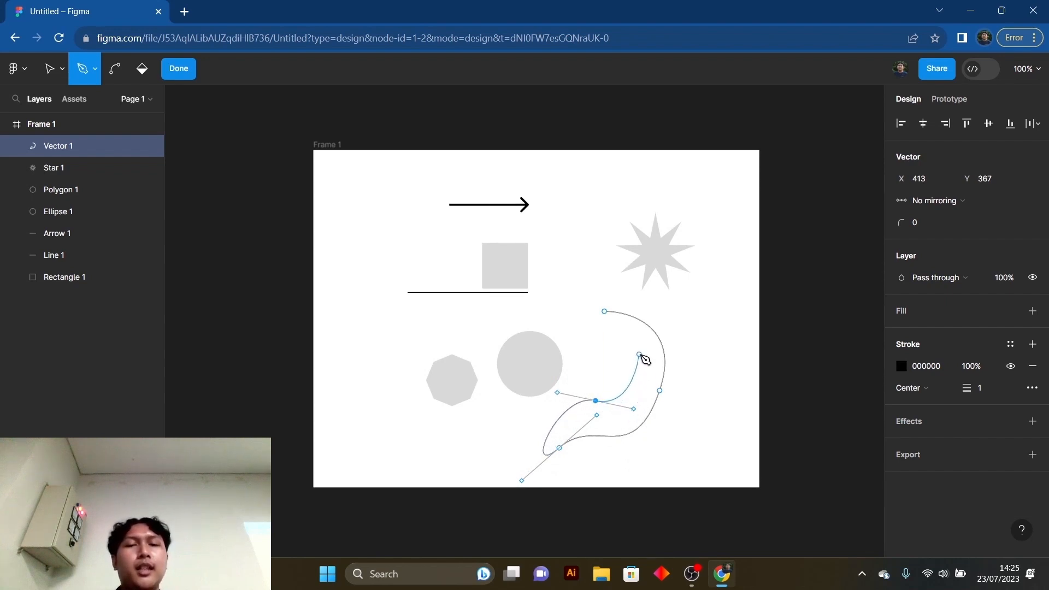
{"action": "left_click_drag", "start_coordinate": [639, 349], "coordinate": [634, 333]}
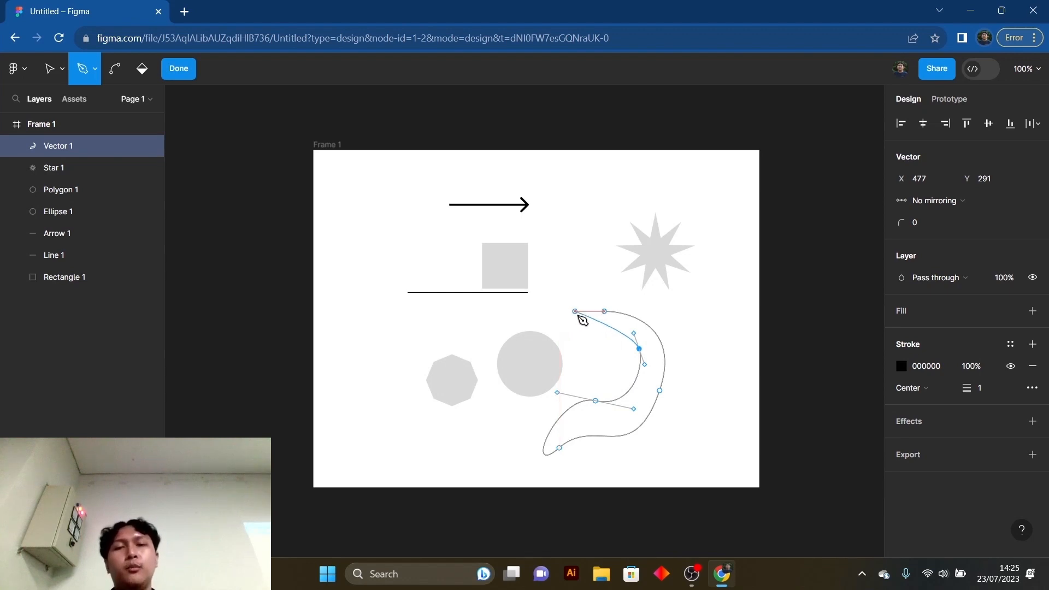
{"action": "left_click", "coordinate": [605, 312]}
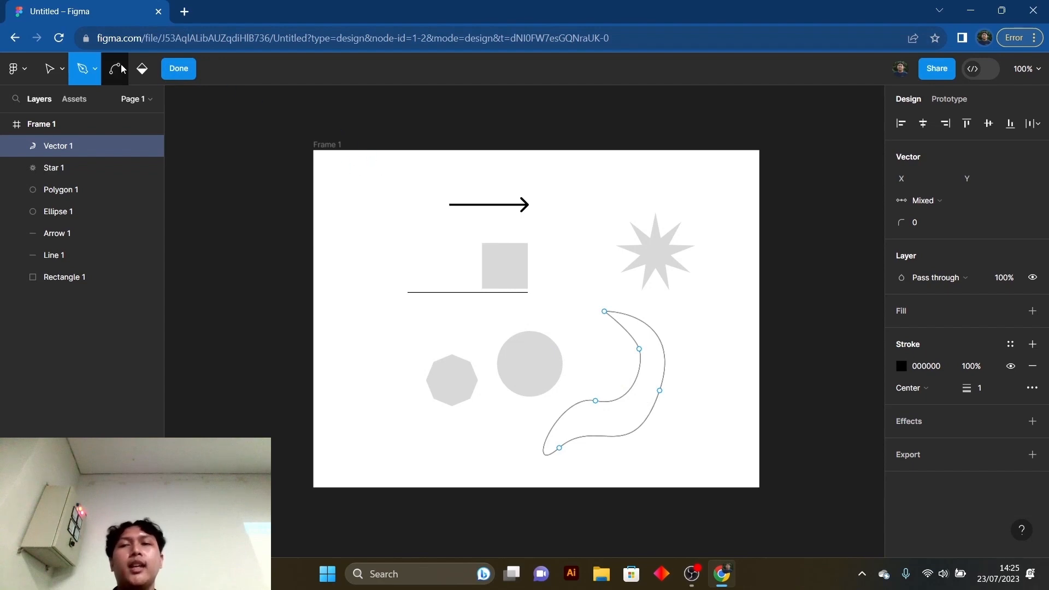
{"action": "left_click", "coordinate": [185, 74]}
- Add the text "Tambah Teks" in the upper left area of the frame, beside the arrow's tail
{"action": "left_click", "coordinate": [182, 73]}
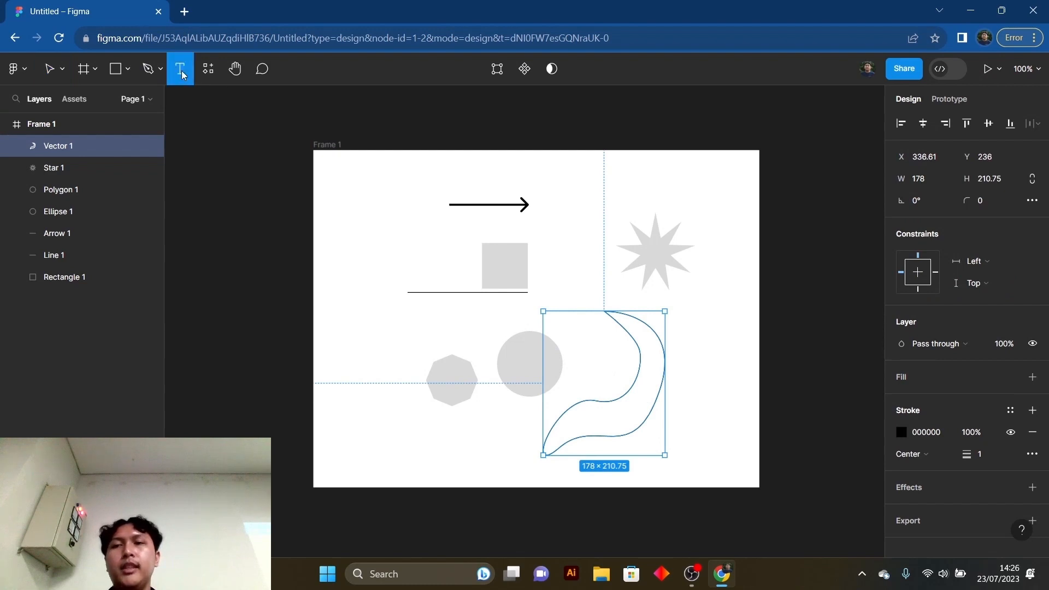
{"action": "left_click", "coordinate": [376, 190]}
{"action": "type", "text": "Tsmbsh"}
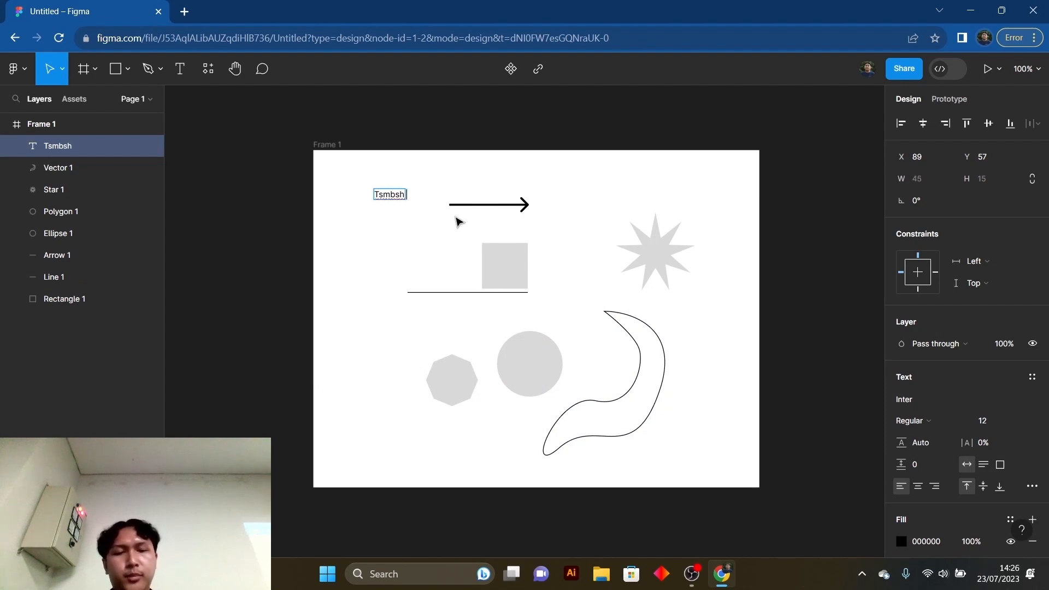
{"action": "key", "text": "BackSpace"}
{"action": "key", "text": "BackSpace"}
{"action": "key", "text": "BackSpace"}
{"action": "key", "text": "BackSpace"}
{"action": "key", "text": "BackSpace"}
{"action": "type", "text": "ambah"}
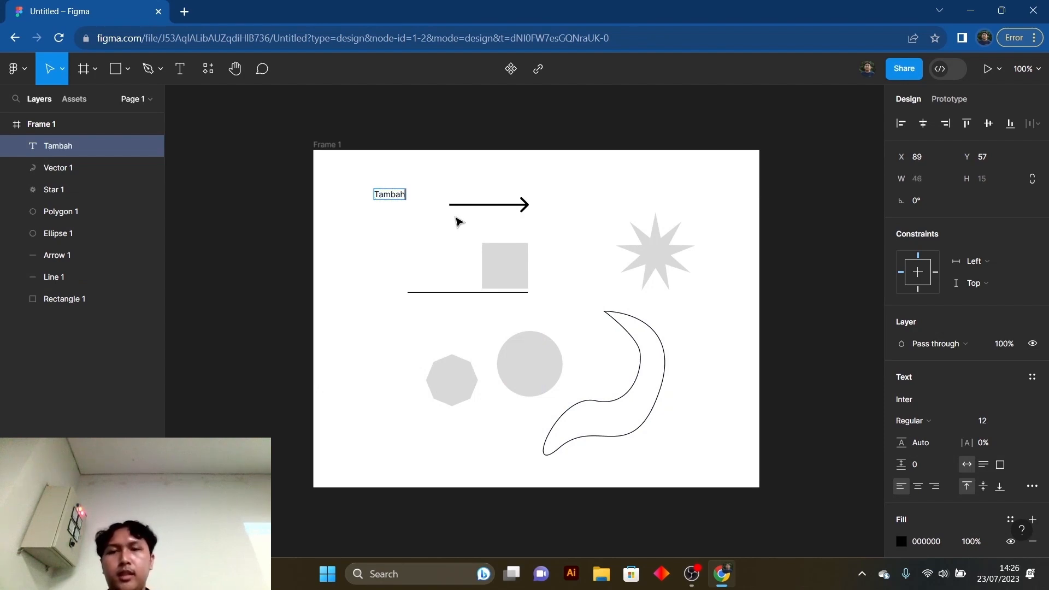
{"action": "type", "text": " Tels"}
{"action": "key", "text": "BackSpace"}
{"action": "key", "text": "BackSpace"}
{"action": "key", "text": "BackSpace"}
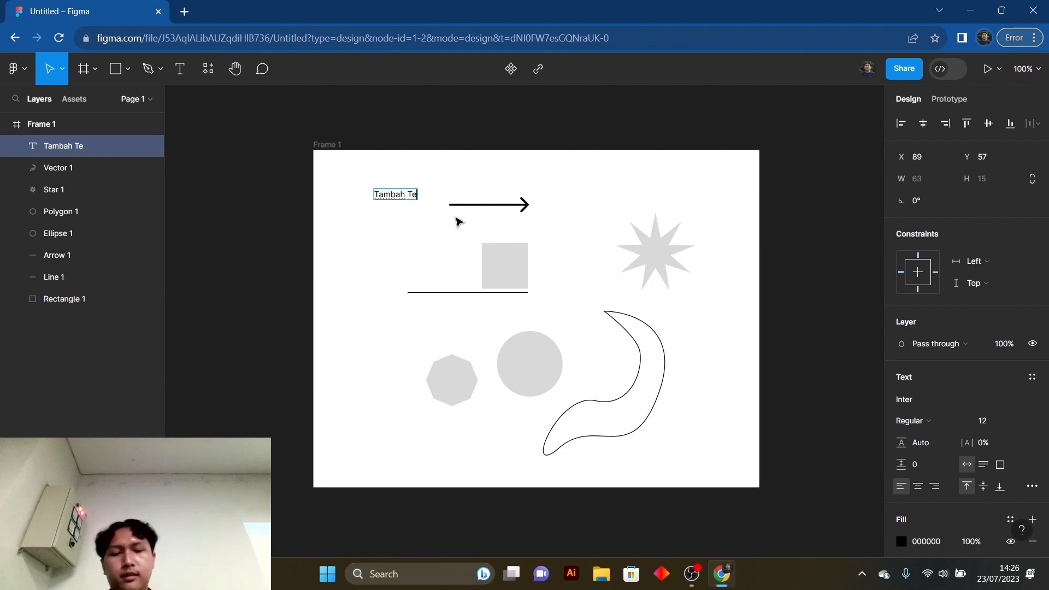
{"action": "type", "text": "kd"}
{"action": "key", "text": "BackSpace"}
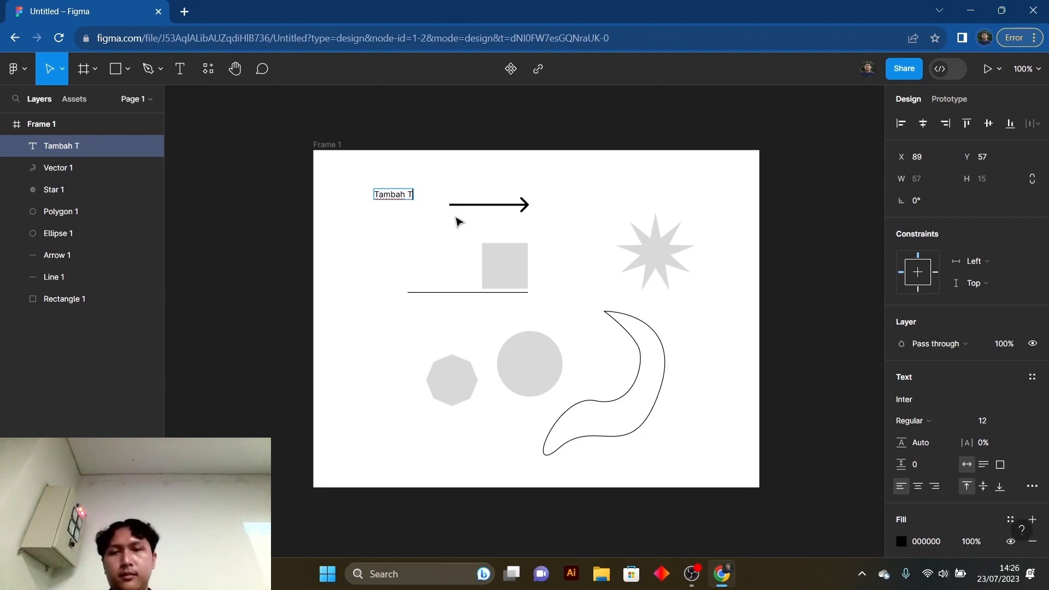
{"action": "type", "text": "eks"}
{"action": "key", "text": "Escape"}
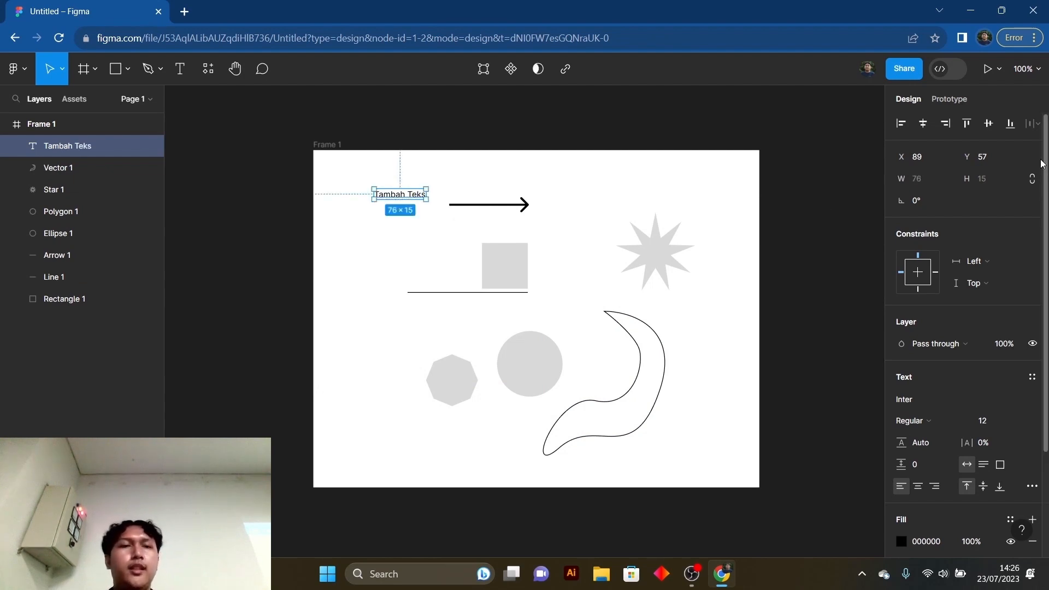
- Examine the text's typography options, including the font list, the font weights and the detailed type settings
{"action": "scroll", "coordinate": [953, 357], "scroll_direction": "down", "scroll_amount": 2}
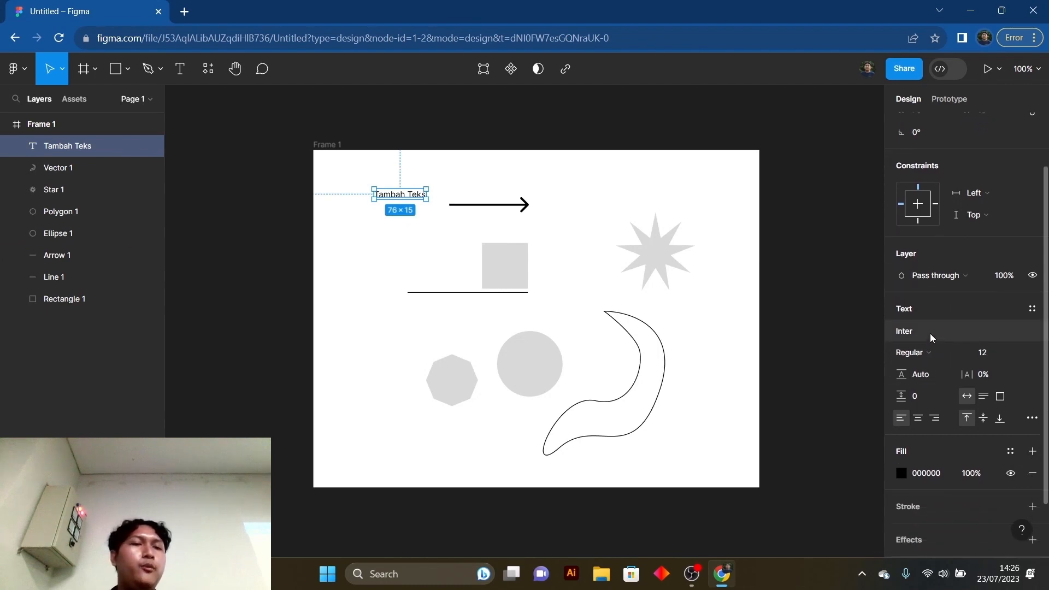
{"action": "scroll", "coordinate": [929, 343], "scroll_direction": "down", "scroll_amount": 2}
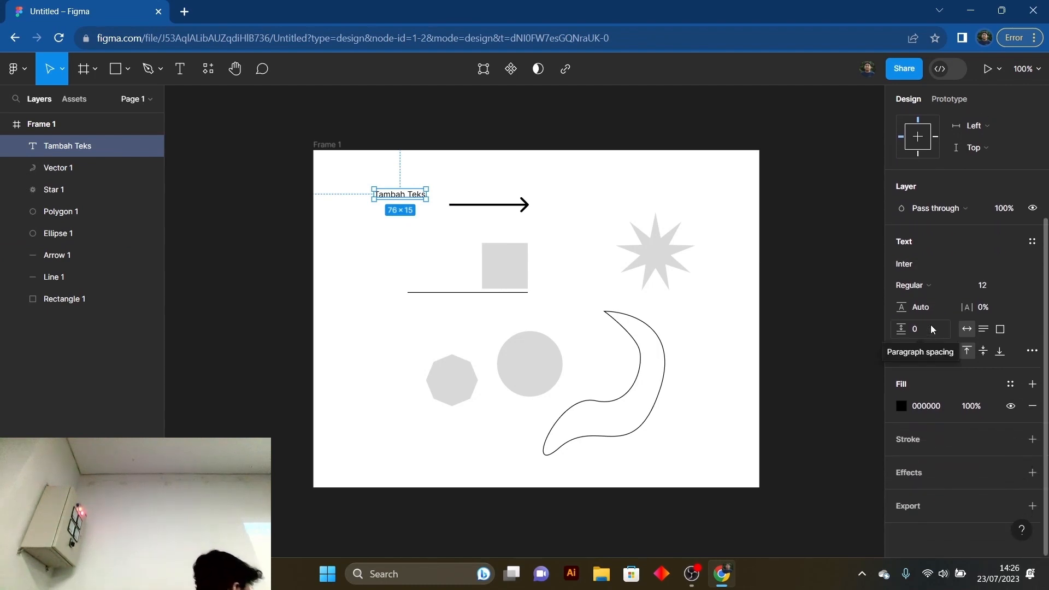
{"action": "left_click", "coordinate": [942, 265]}
{"action": "scroll", "coordinate": [812, 360], "scroll_direction": "down", "scroll_amount": 9}
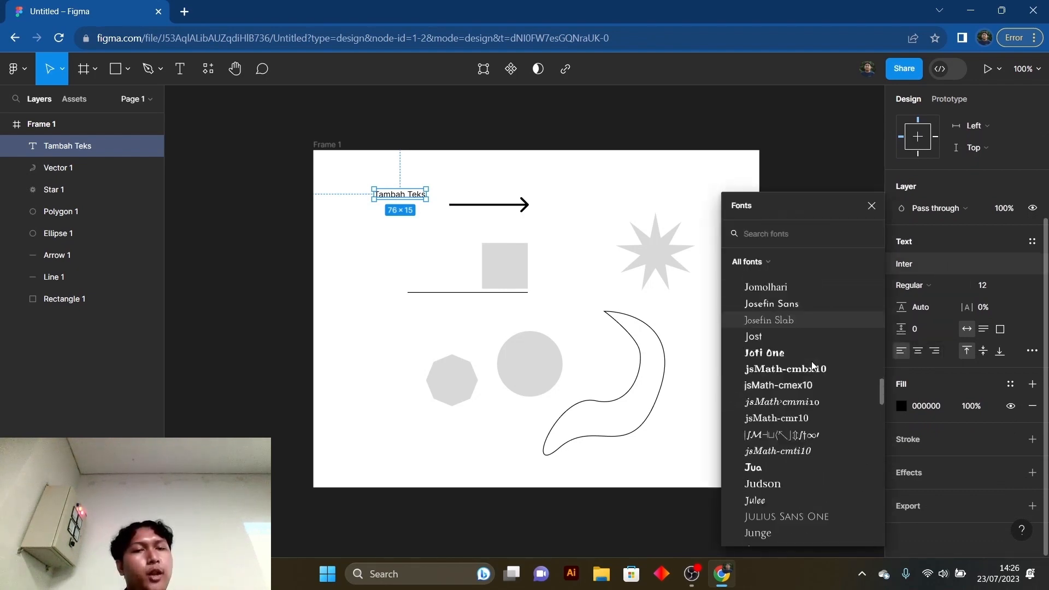
{"action": "scroll", "coordinate": [812, 360], "scroll_direction": "up", "scroll_amount": 4}
{"action": "left_click", "coordinate": [925, 286]}
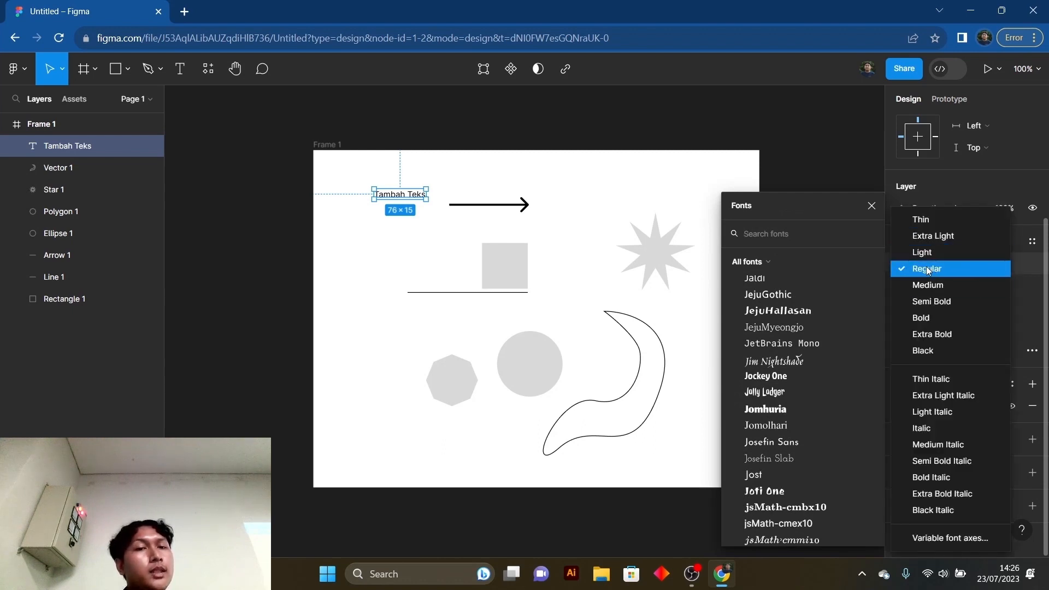
{"action": "left_click", "coordinate": [875, 208]}
{"action": "left_click", "coordinate": [920, 287]}
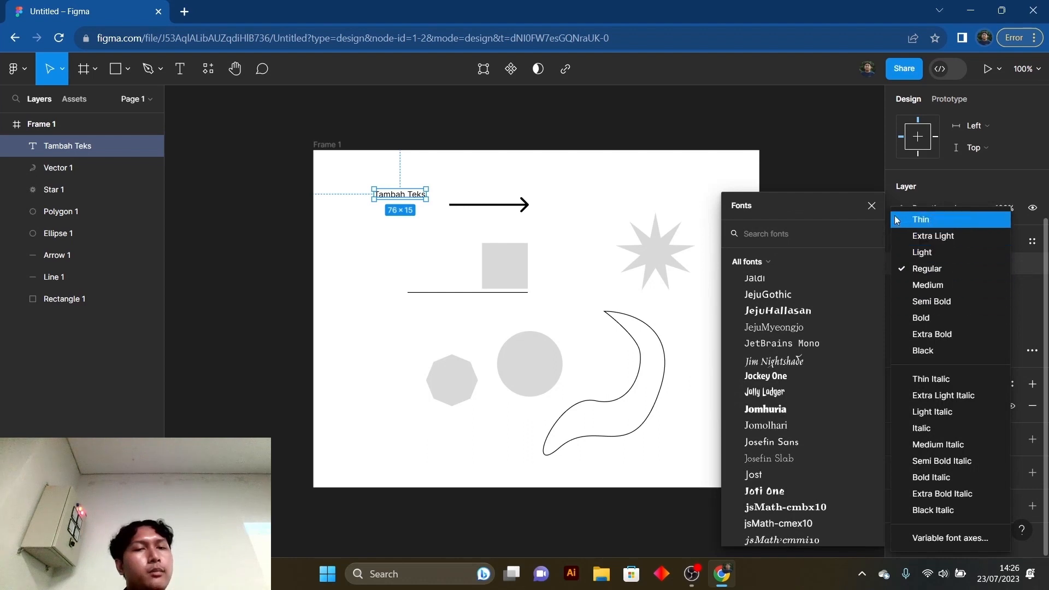
{"action": "left_click", "coordinate": [875, 208]}
{"action": "left_click", "coordinate": [872, 206]}
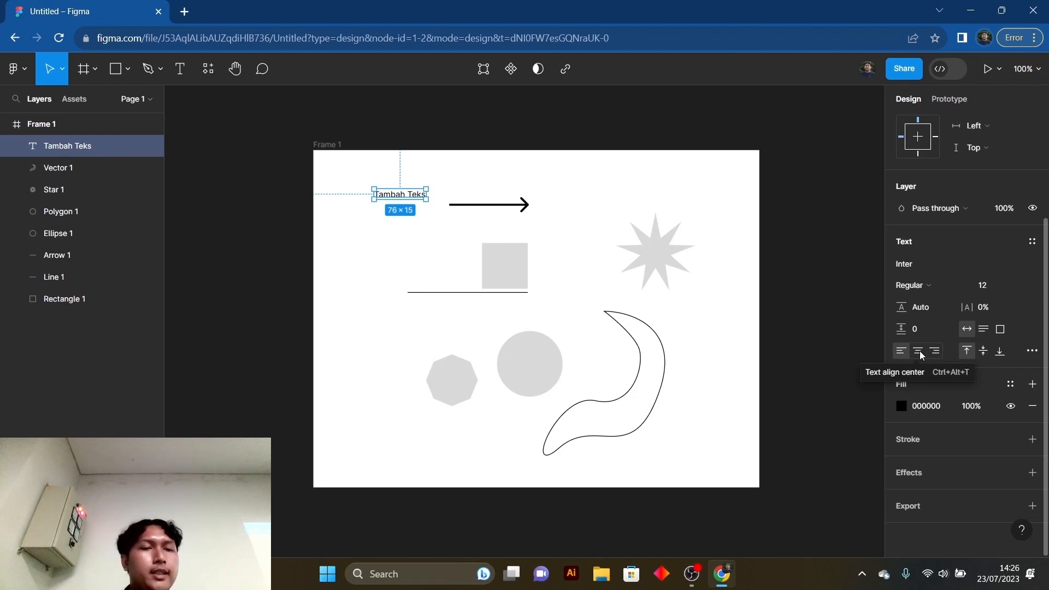
{"action": "left_click", "coordinate": [1031, 351]}
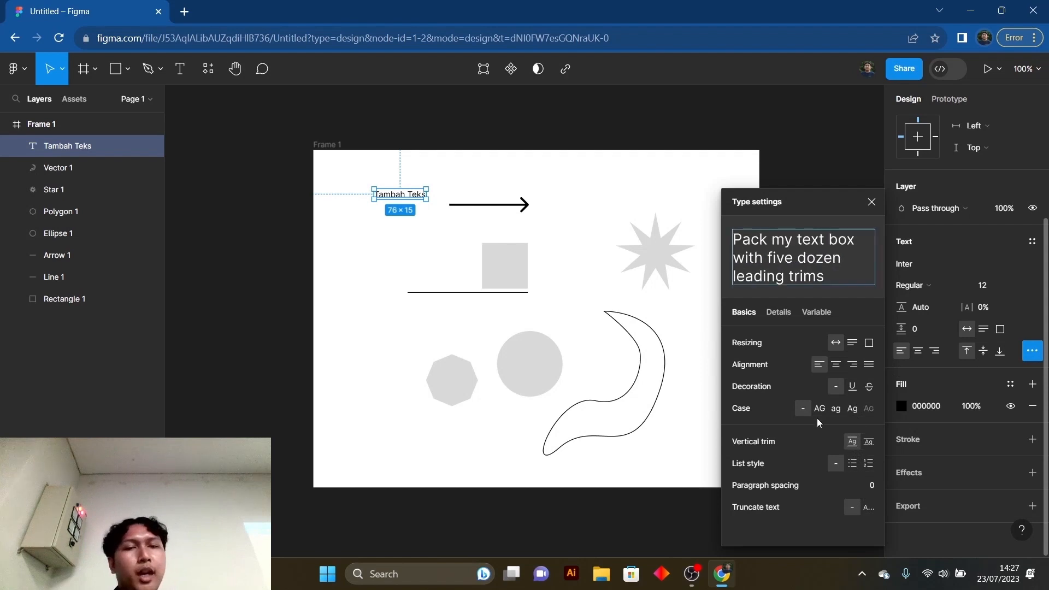
{"action": "left_click", "coordinate": [1033, 353]}
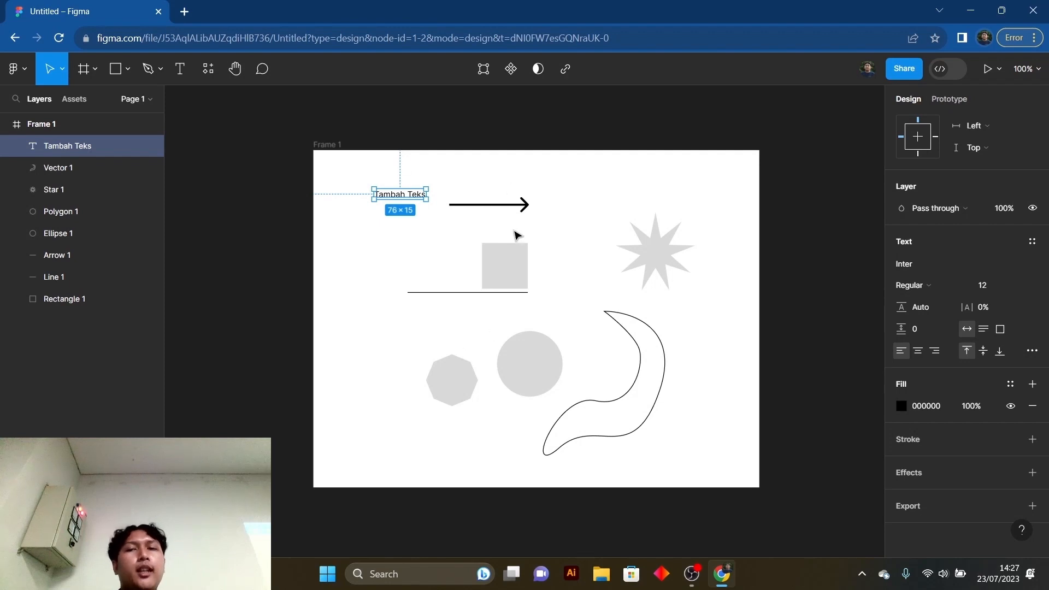
- Examine the colour picker for the square's fill, close it and deselect the square
{"action": "left_click", "coordinate": [574, 243]}
{"action": "left_click", "coordinate": [507, 273]}
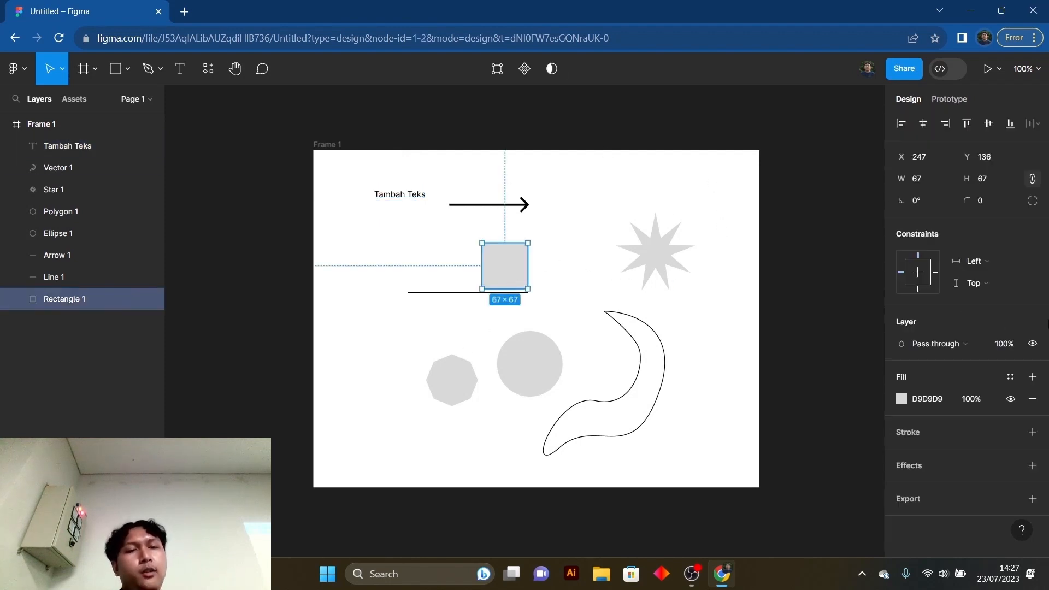
{"action": "left_click", "coordinate": [903, 399]}
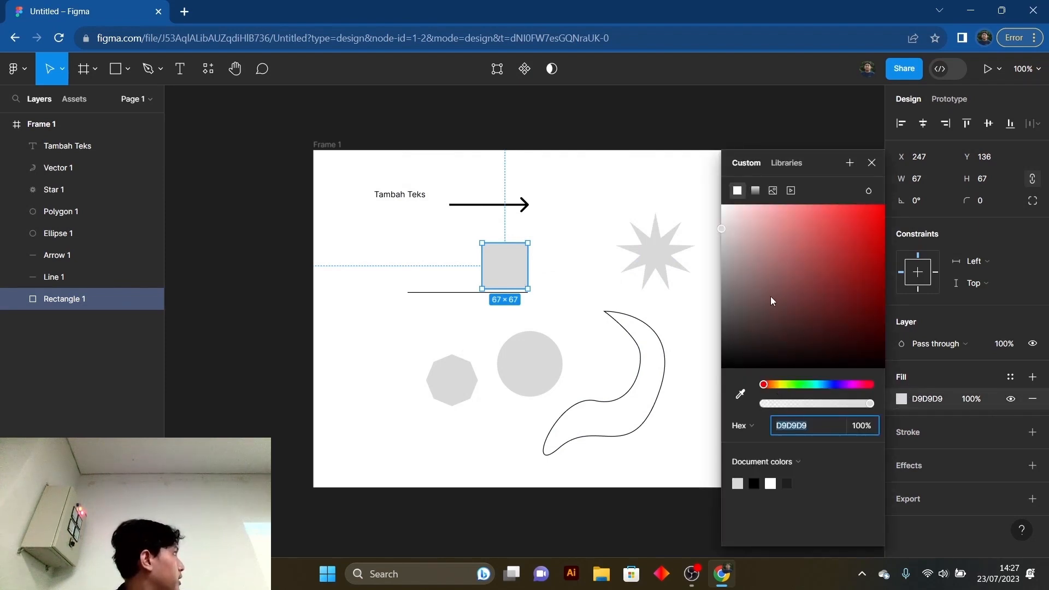
{"action": "left_click", "coordinate": [684, 355]}
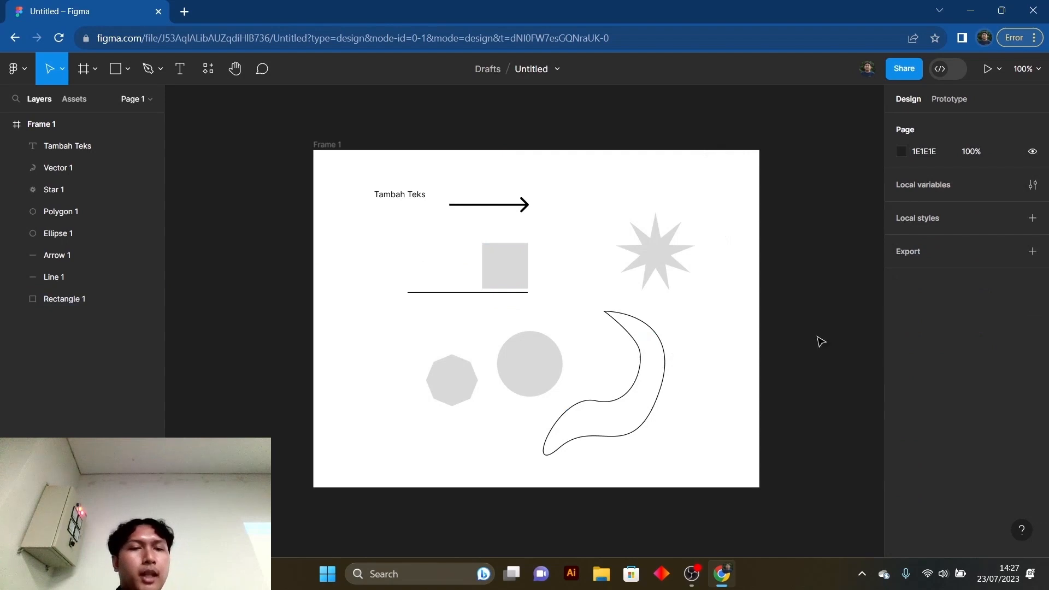
- Add a black (000000) inside stroke with a weight of 1 to the square
{"action": "left_click", "coordinate": [496, 270]}
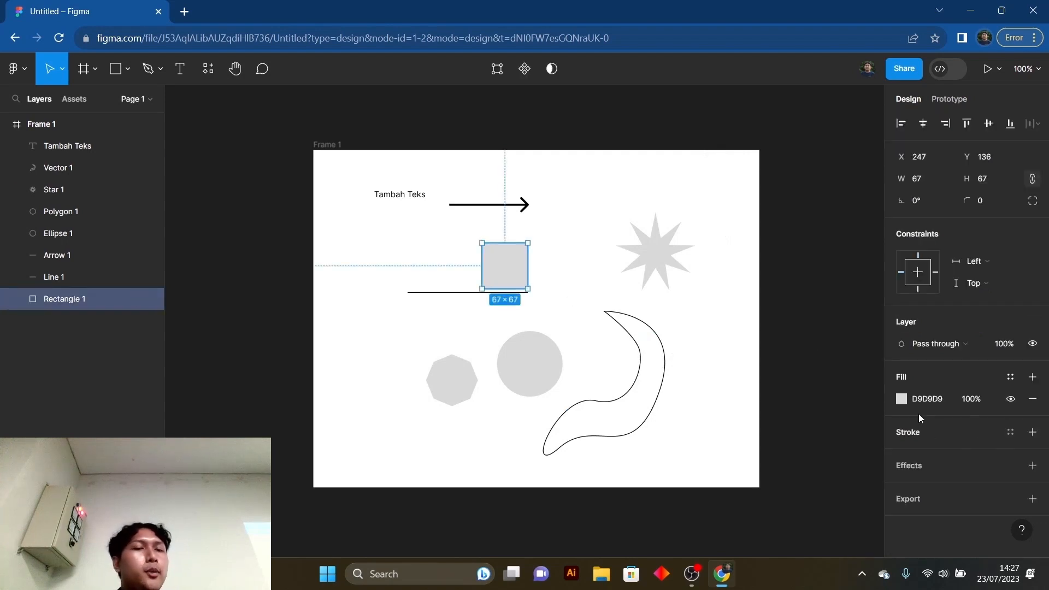
{"action": "left_click", "coordinate": [1034, 432]}
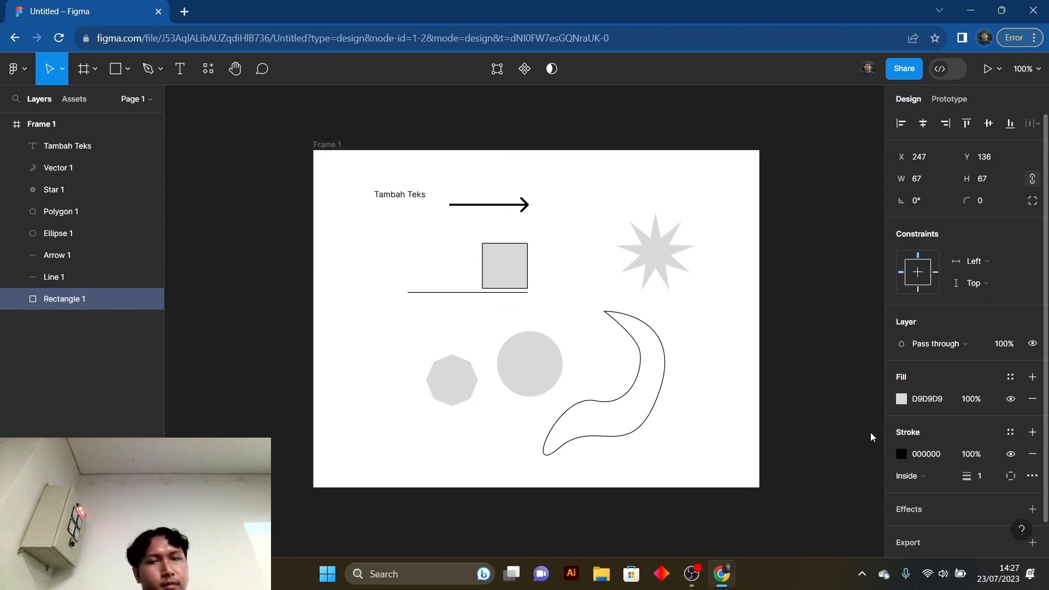
{"action": "key", "text": "Escape"}
- Add a drop shadow effect to the square and view the other available effect types
{"action": "left_click", "coordinate": [505, 267]}
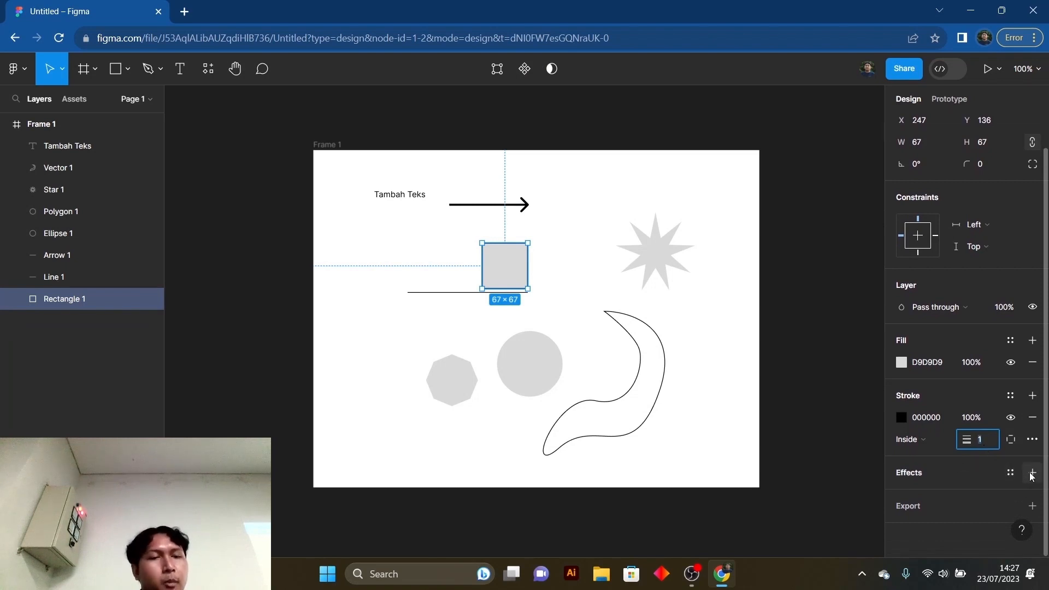
{"action": "left_click", "coordinate": [567, 283]}
{"action": "left_click", "coordinate": [509, 270]}
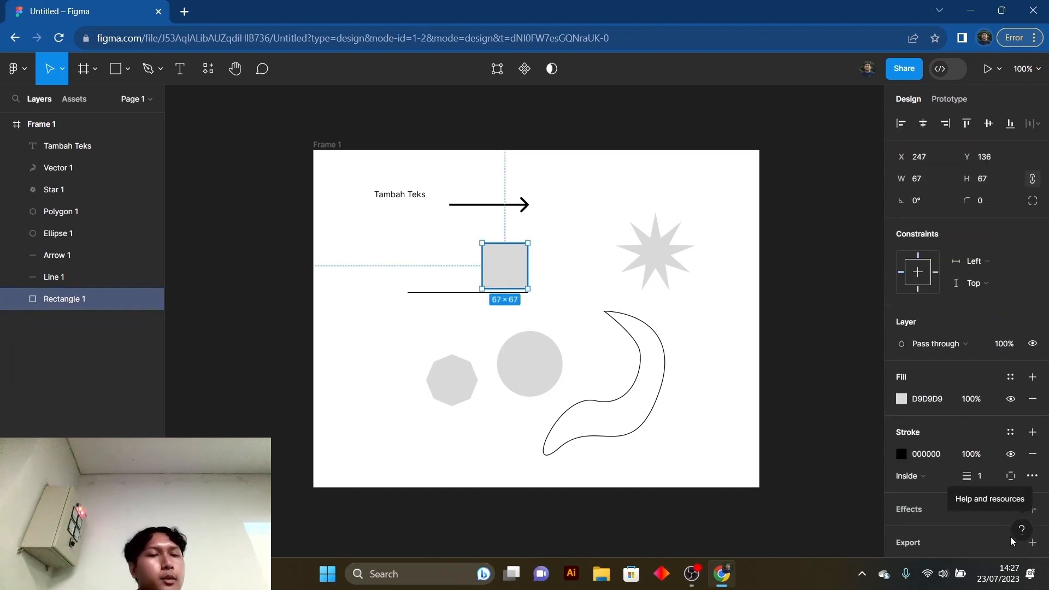
{"action": "scroll", "coordinate": [973, 490], "scroll_direction": "down", "scroll_amount": 1}
{"action": "left_click", "coordinate": [1033, 479]}
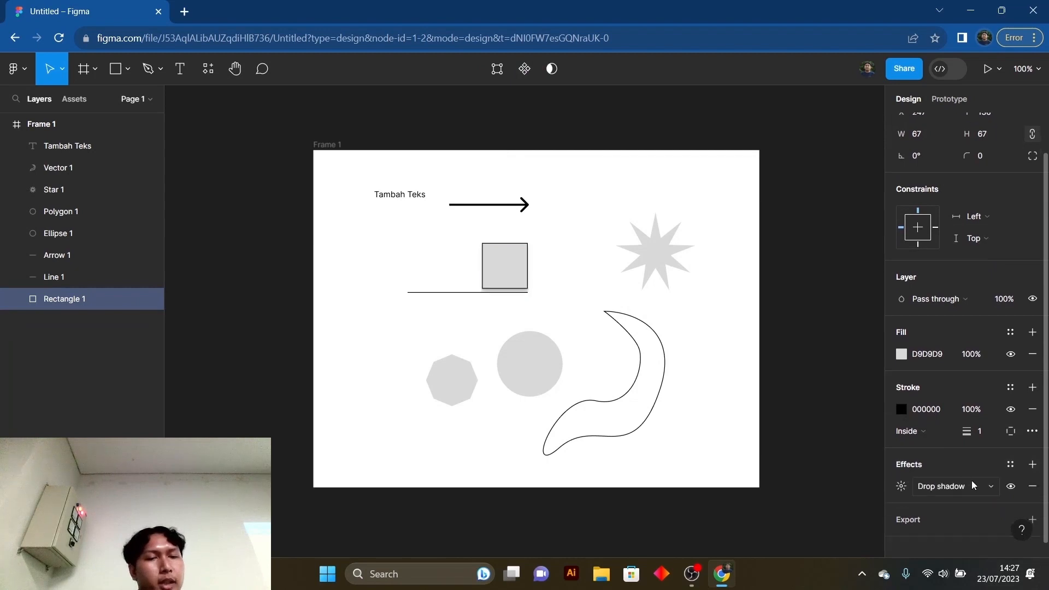
{"action": "left_click", "coordinate": [968, 473]}
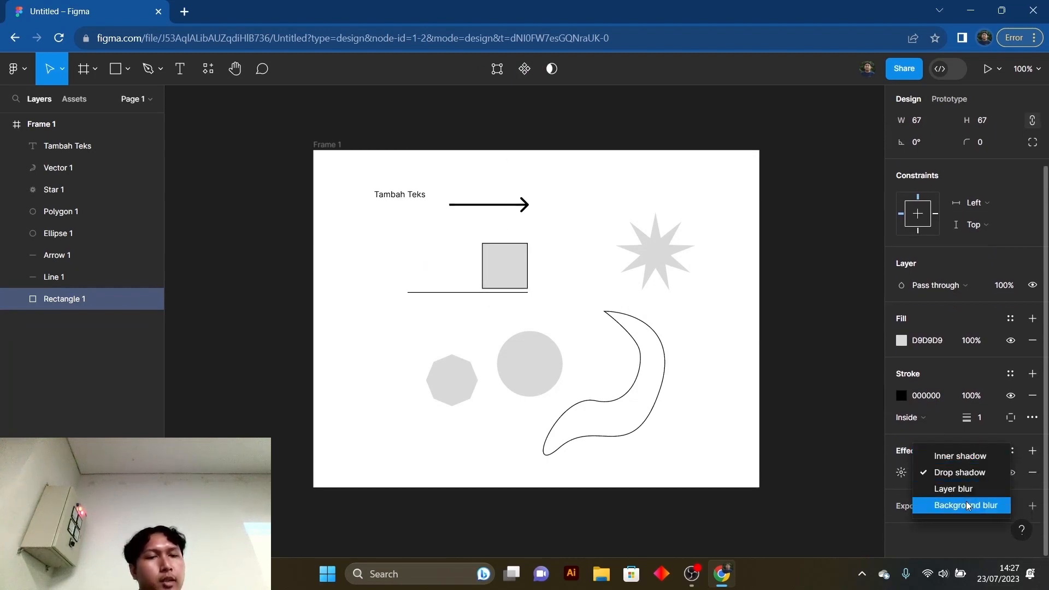
{"action": "left_click", "coordinate": [778, 381]}
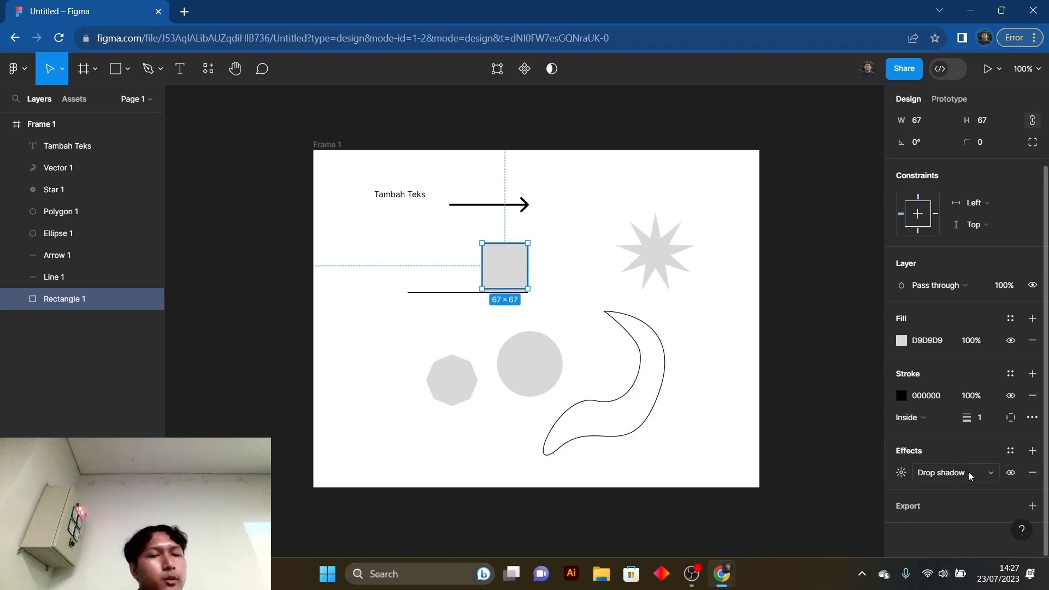
- Remove the drop shadow effect from the square and deselect the square
{"action": "left_click", "coordinate": [1034, 475]}
{"action": "left_click", "coordinate": [683, 318]}
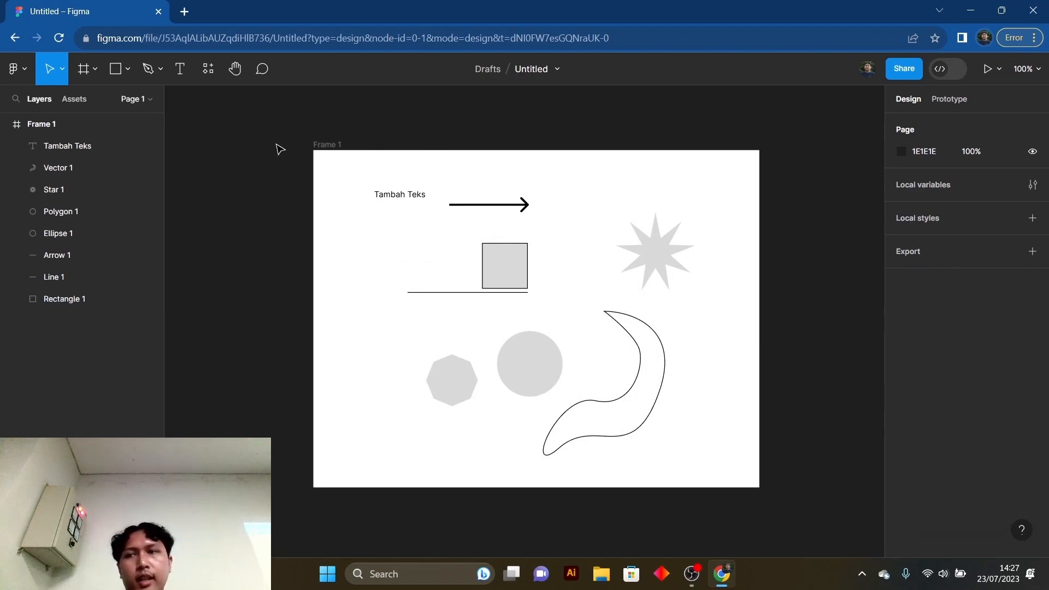
- Expand the list of pages and add two new pages to the file with their default names
{"action": "left_click", "coordinate": [145, 102]}
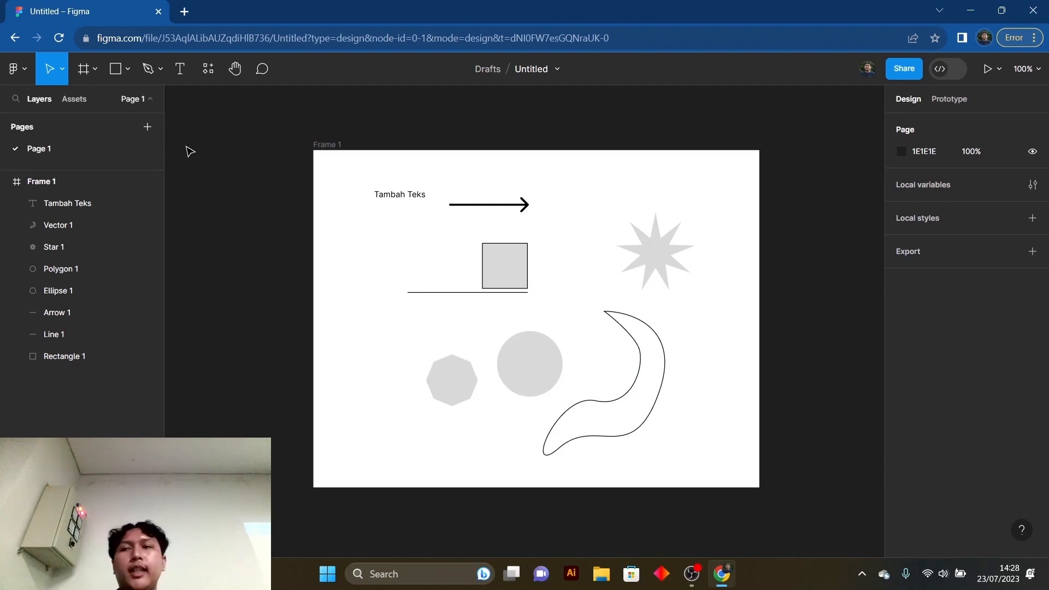
{"action": "left_click", "coordinate": [149, 128]}
{"action": "left_click", "coordinate": [148, 127]}
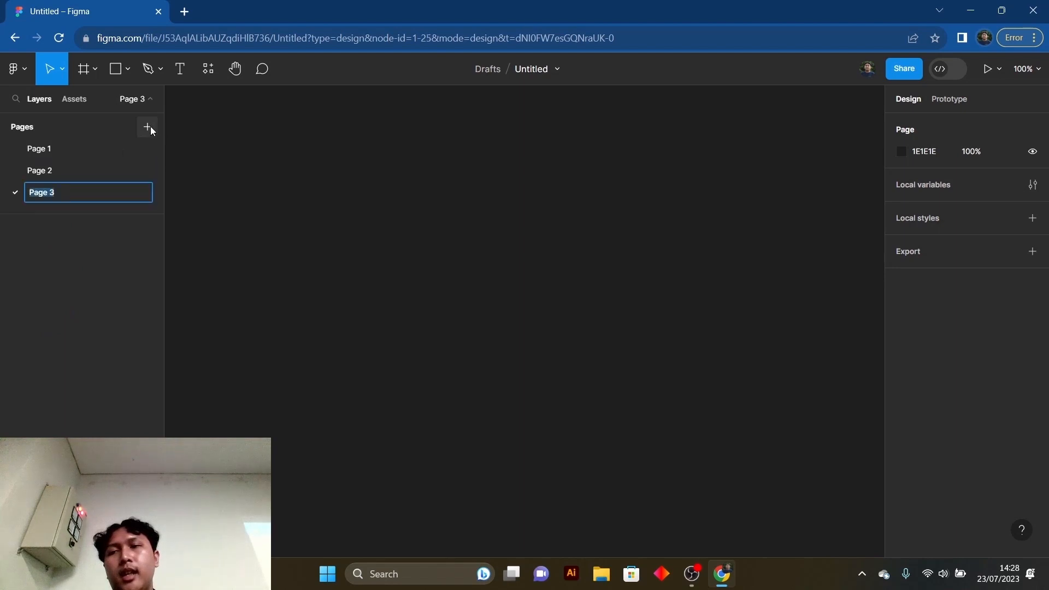
- Switch back and forth between Page 1, Page 2 and Page 3 to view their contents, finishing on Page 1
{"action": "left_click", "coordinate": [75, 172]}
{"action": "left_click", "coordinate": [80, 151]}
{"action": "left_click", "coordinate": [77, 188]}
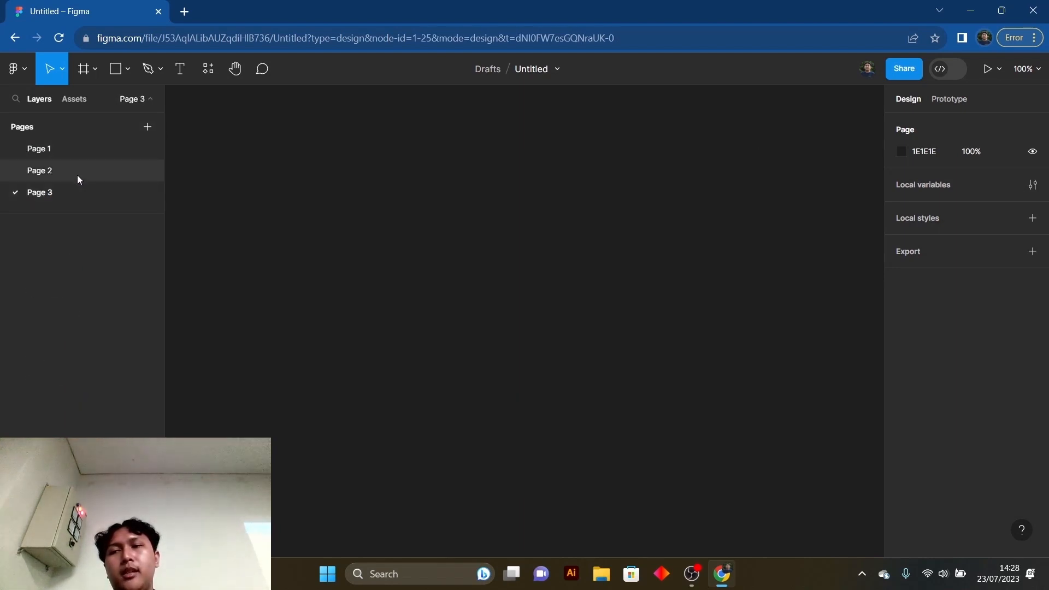
{"action": "left_click", "coordinate": [77, 174]}
{"action": "left_click", "coordinate": [78, 149]}
{"action": "left_click", "coordinate": [83, 170]}
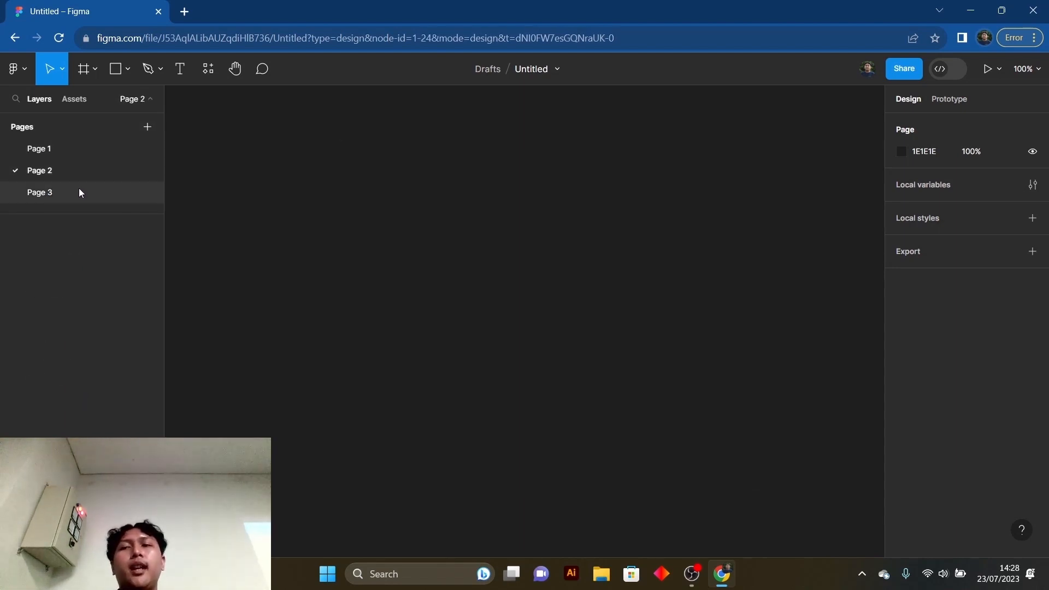
{"action": "left_click", "coordinate": [78, 189]}
{"action": "left_click", "coordinate": [80, 148]}
{"action": "left_click", "coordinate": [79, 173]}
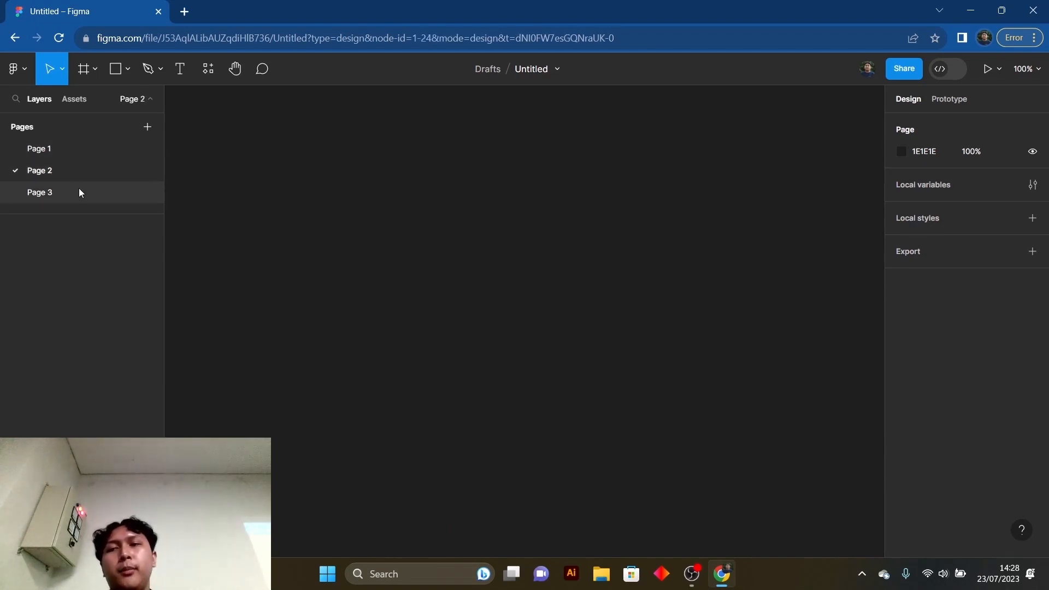
{"action": "left_click", "coordinate": [79, 189]}
{"action": "left_click", "coordinate": [80, 148]}
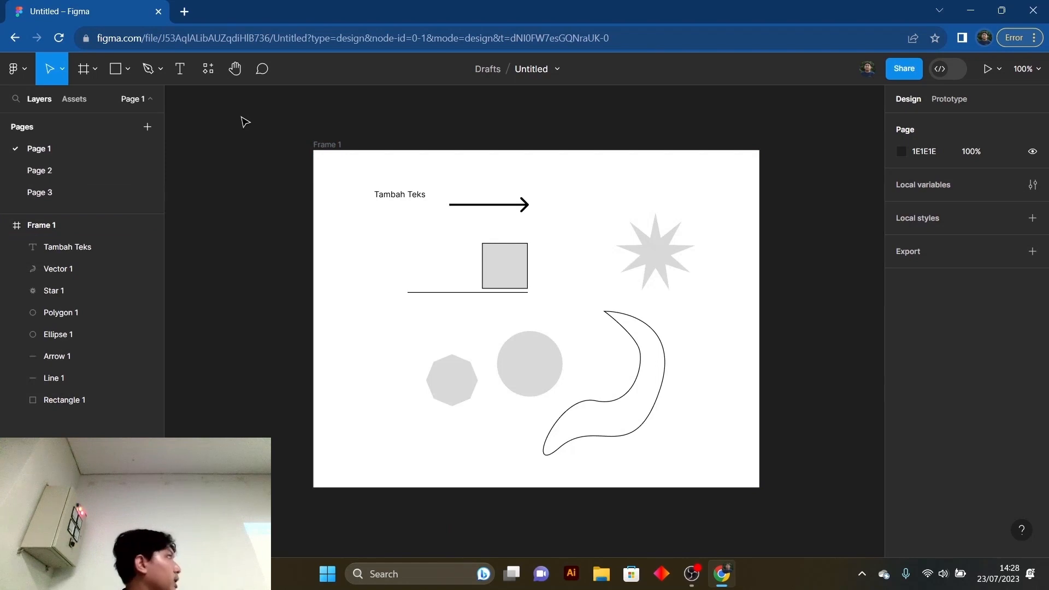
{"action": "left_click", "coordinate": [98, 171]}
{"action": "left_click", "coordinate": [93, 194]}
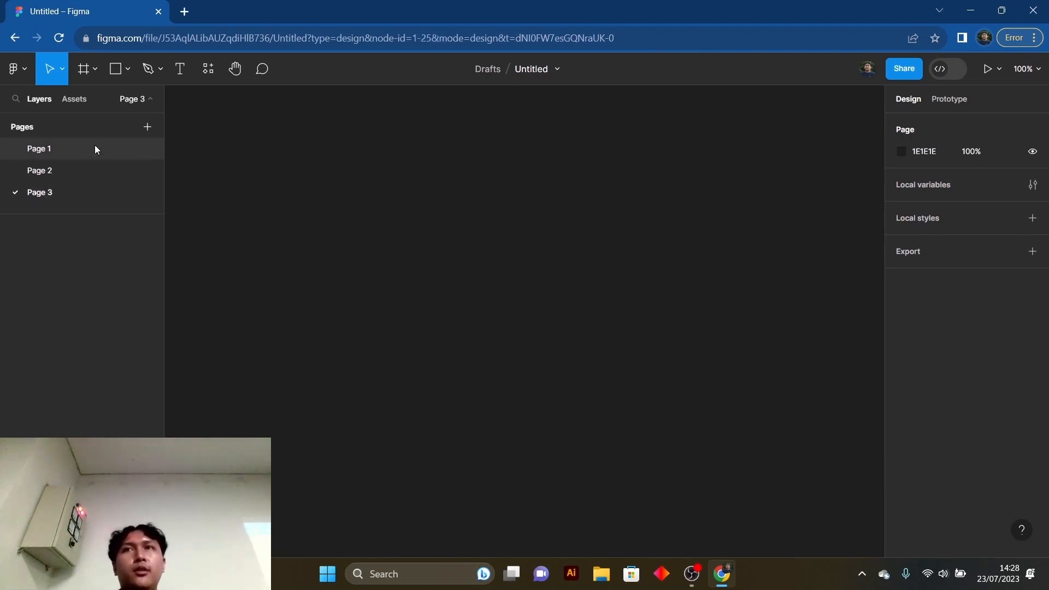
{"action": "left_click", "coordinate": [95, 149]}
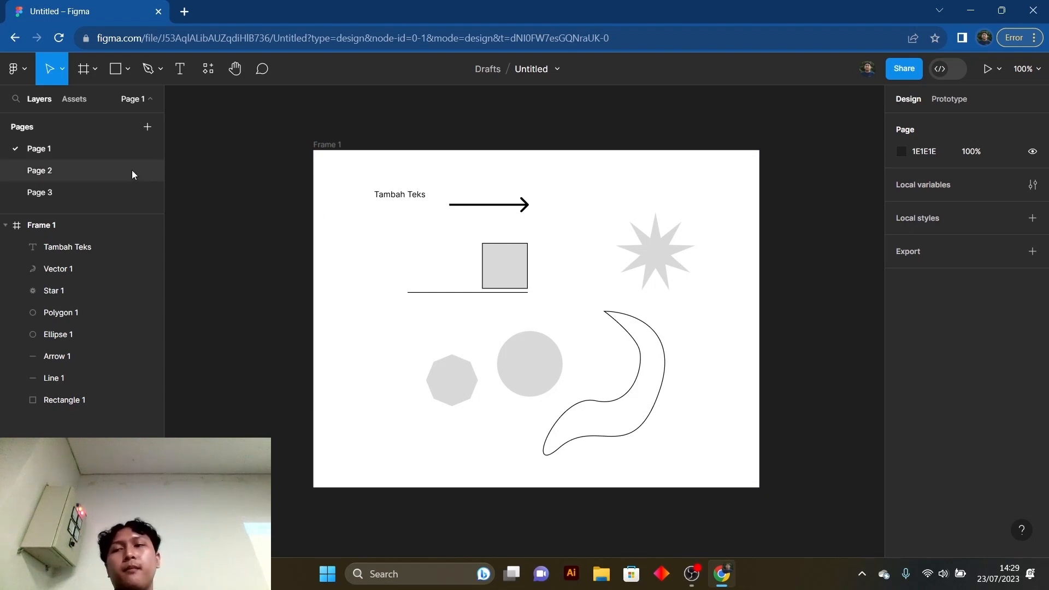
{"action": "left_click", "coordinate": [113, 173]}
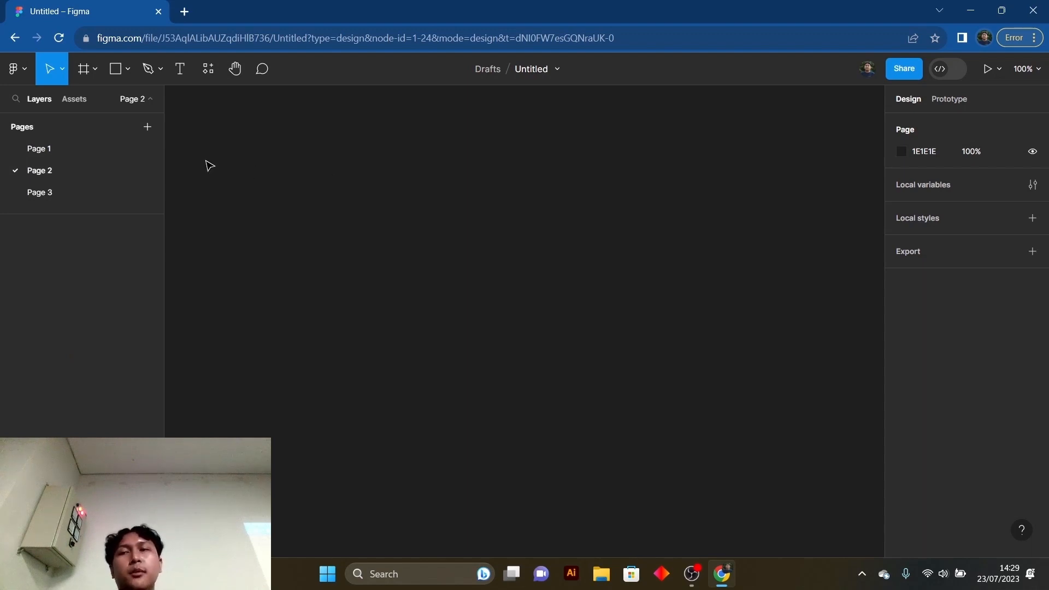
{"action": "left_click", "coordinate": [101, 149]}
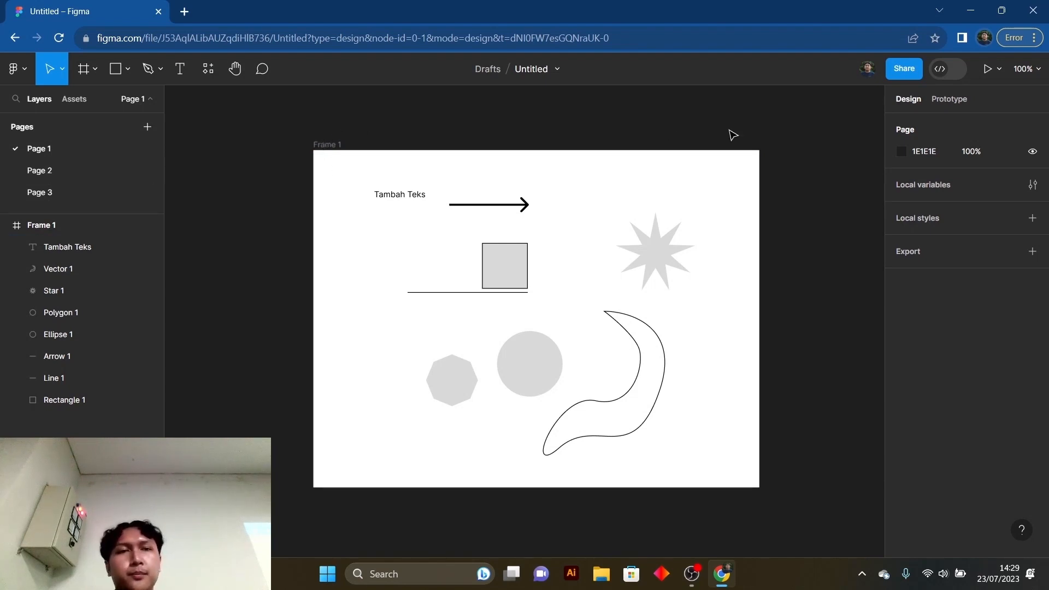
- Browse the community plugins in the resources and search them for "freepik"
{"action": "left_click", "coordinate": [208, 70]}
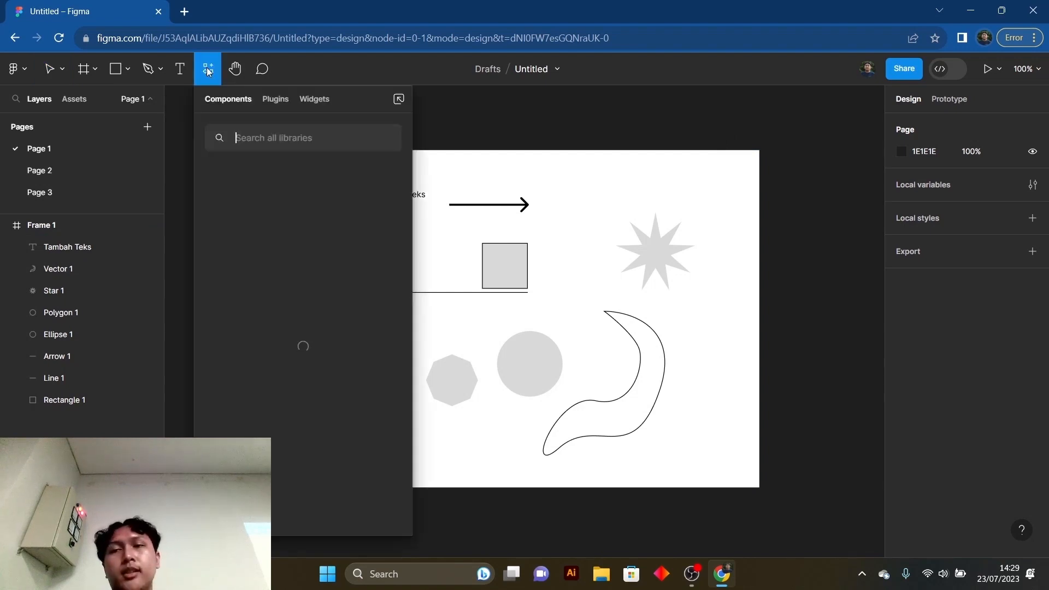
{"action": "left_click", "coordinate": [274, 99]}
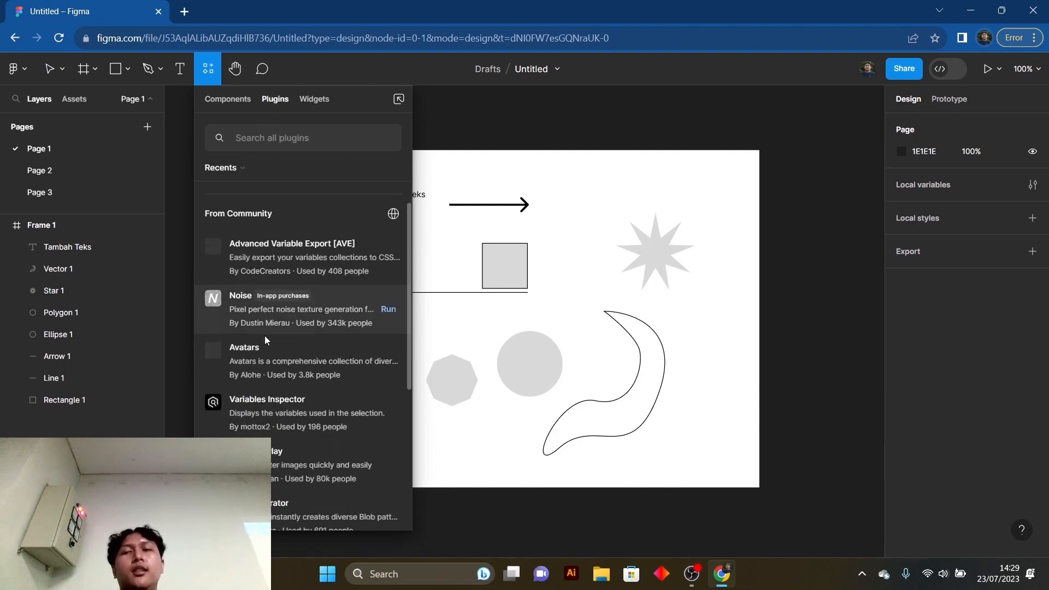
{"action": "scroll", "coordinate": [284, 307], "scroll_direction": "down", "scroll_amount": 10}
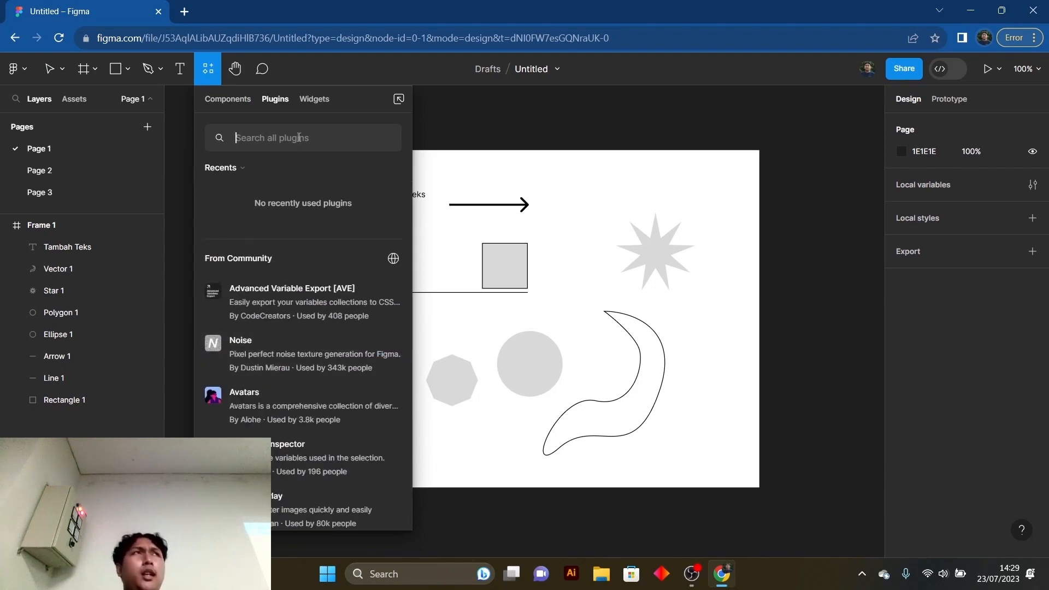
{"action": "type", "text": "fre"}
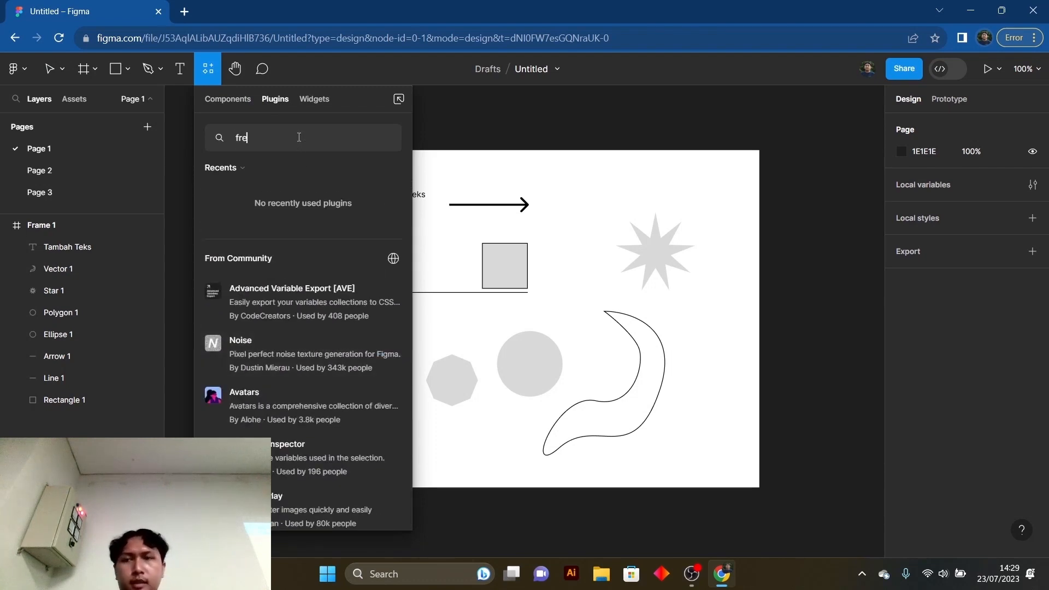
{"action": "type", "text": "e[ik"}
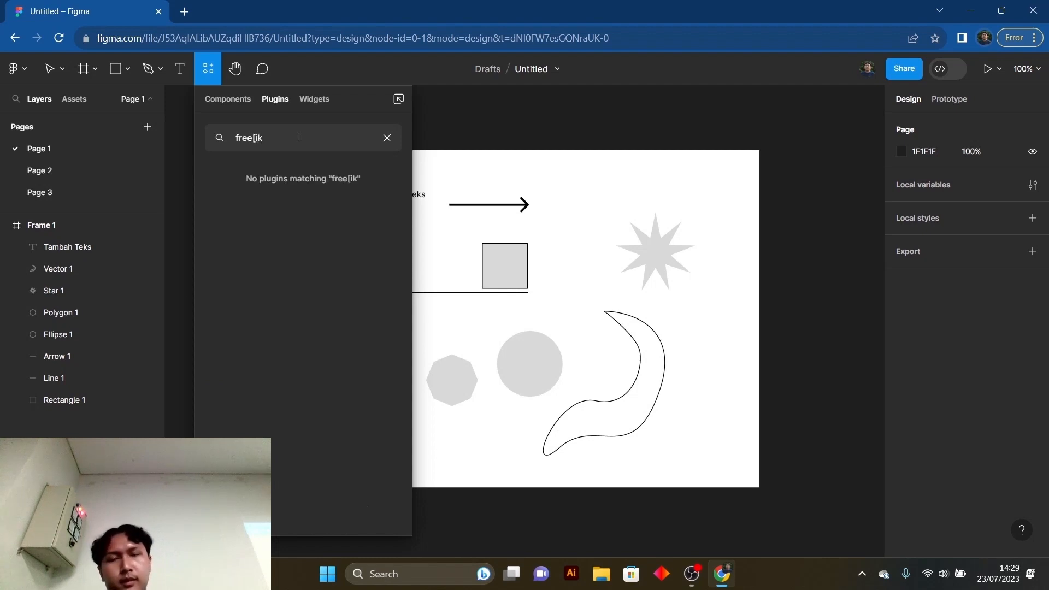
{"action": "key", "text": "BackSpace"}
{"action": "key", "text": "BackSpace"}
{"action": "key", "text": "BackSpace"}
{"action": "type", "text": "pik"}
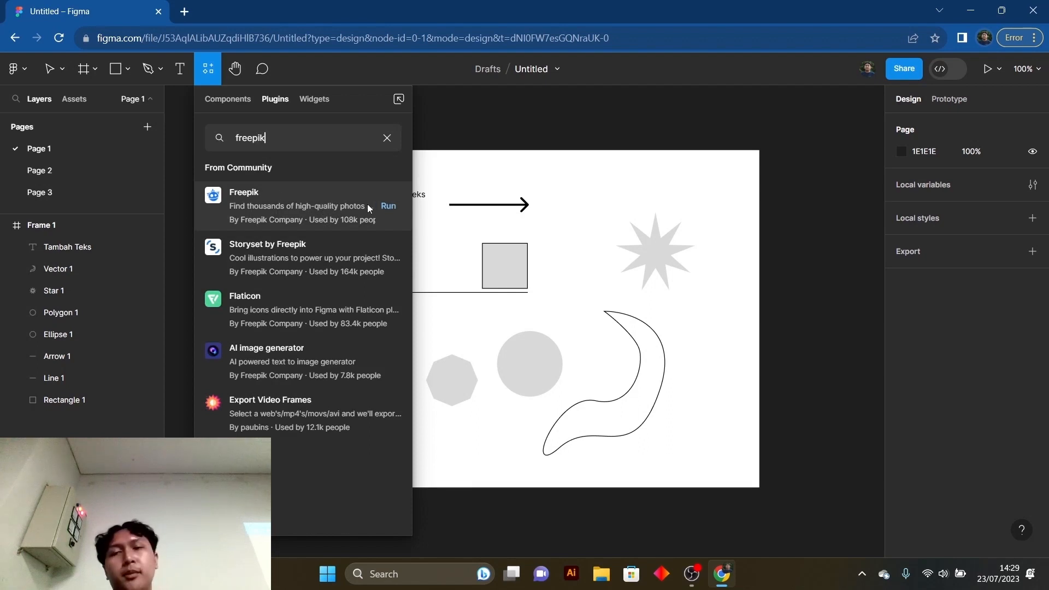
- Run the Freepik plugin, look through its photo categories and close the plugin
{"action": "left_click", "coordinate": [389, 208]}
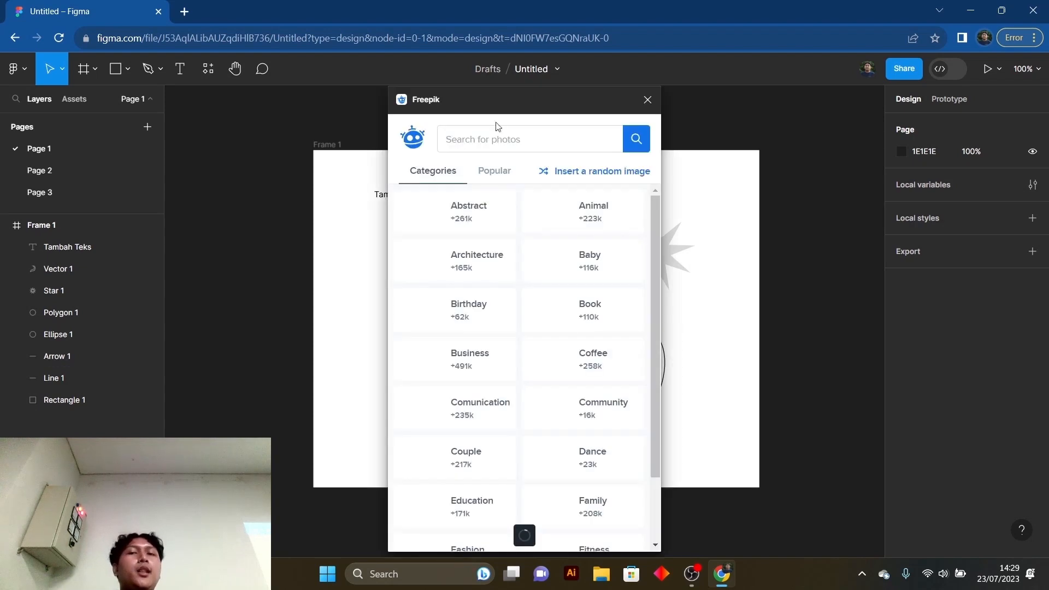
{"action": "left_click_drag", "start_coordinate": [493, 101], "coordinate": [618, 113]}
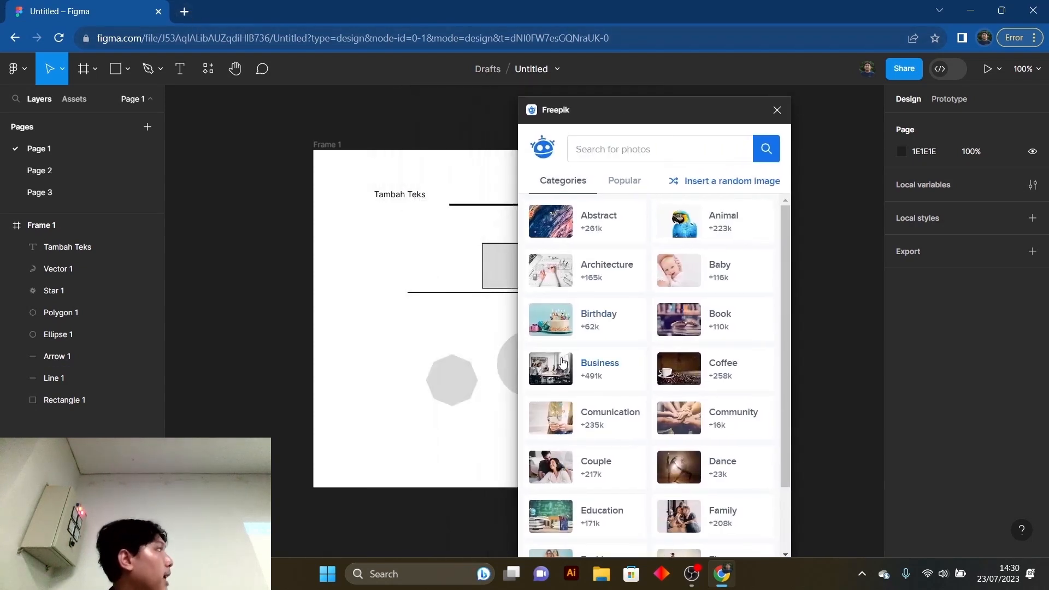
{"action": "scroll", "coordinate": [596, 372], "scroll_direction": "down", "scroll_amount": 1}
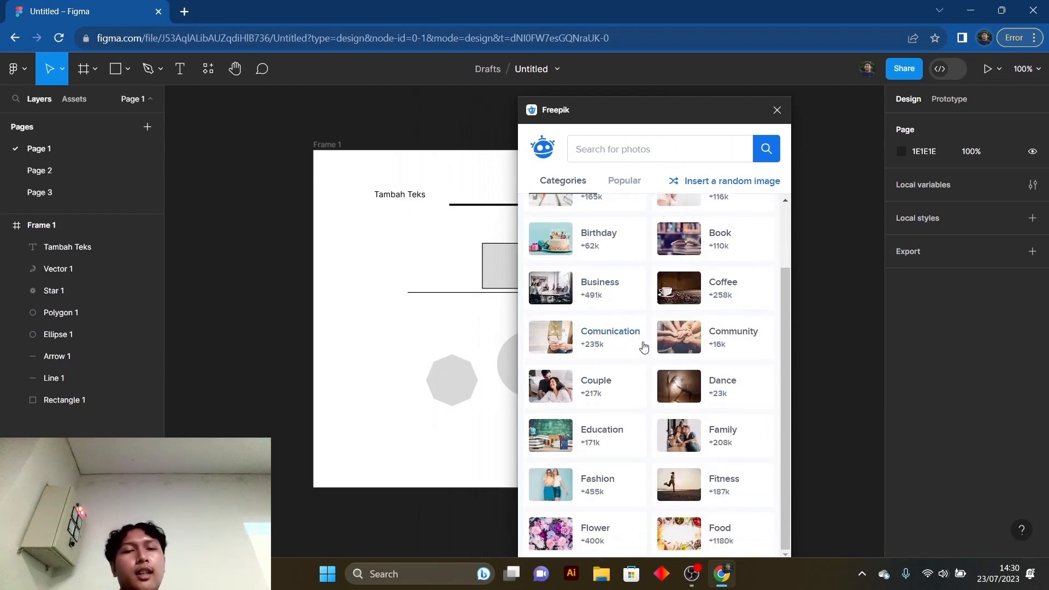
{"action": "scroll", "coordinate": [656, 314], "scroll_direction": "up", "scroll_amount": 1}
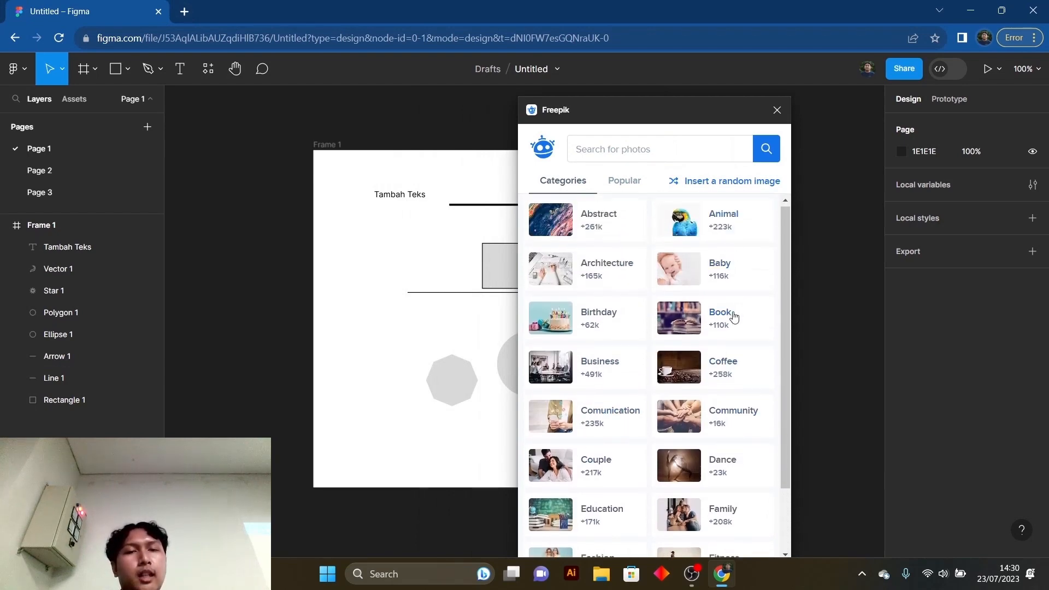
{"action": "scroll", "coordinate": [729, 315], "scroll_direction": "down", "scroll_amount": 1}
{"action": "left_click", "coordinate": [683, 153]}
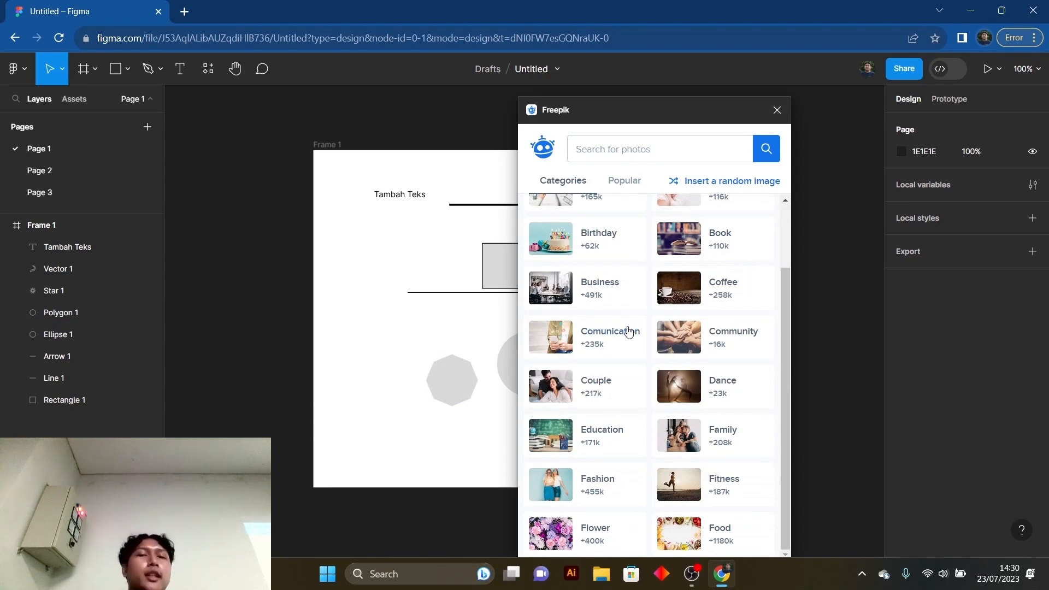
{"action": "left_click", "coordinate": [777, 110]}
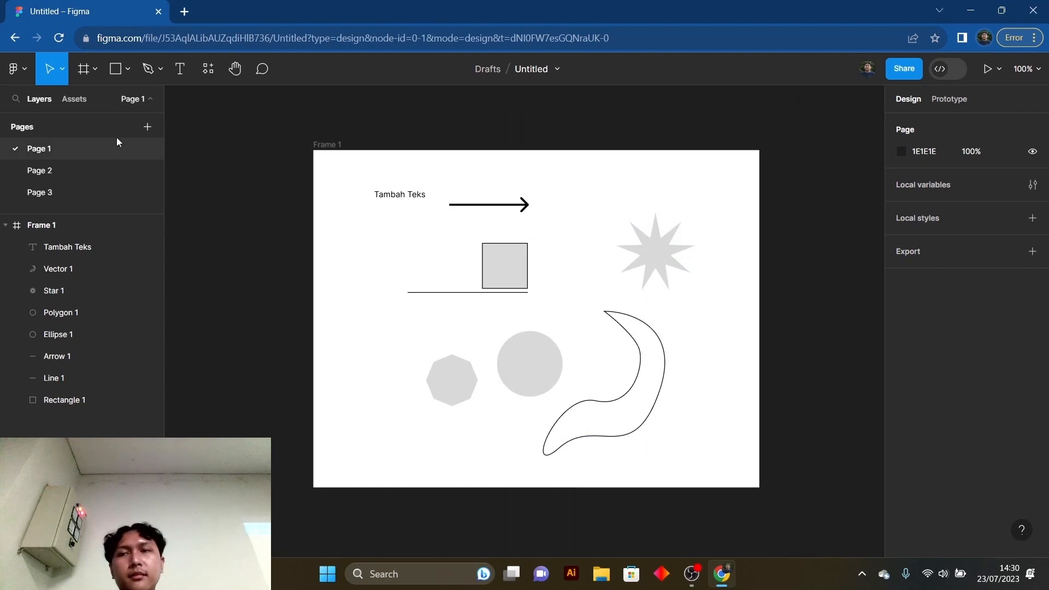
- Pan the canvas slightly with the Hand tool
{"action": "left_click", "coordinate": [235, 70]}
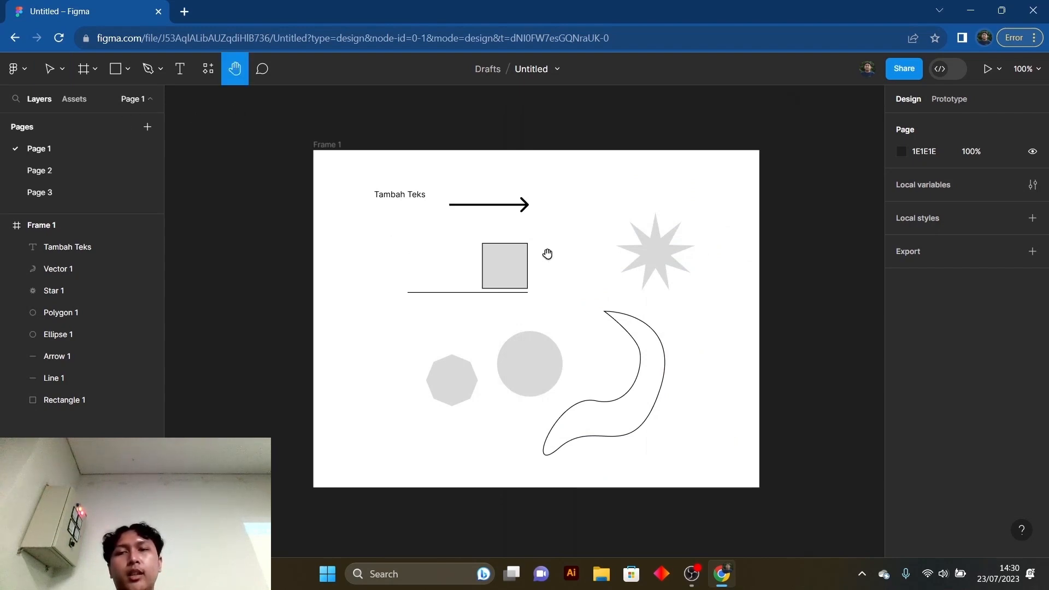
{"action": "left_click_drag", "start_coordinate": [547, 253], "coordinate": [518, 246]}
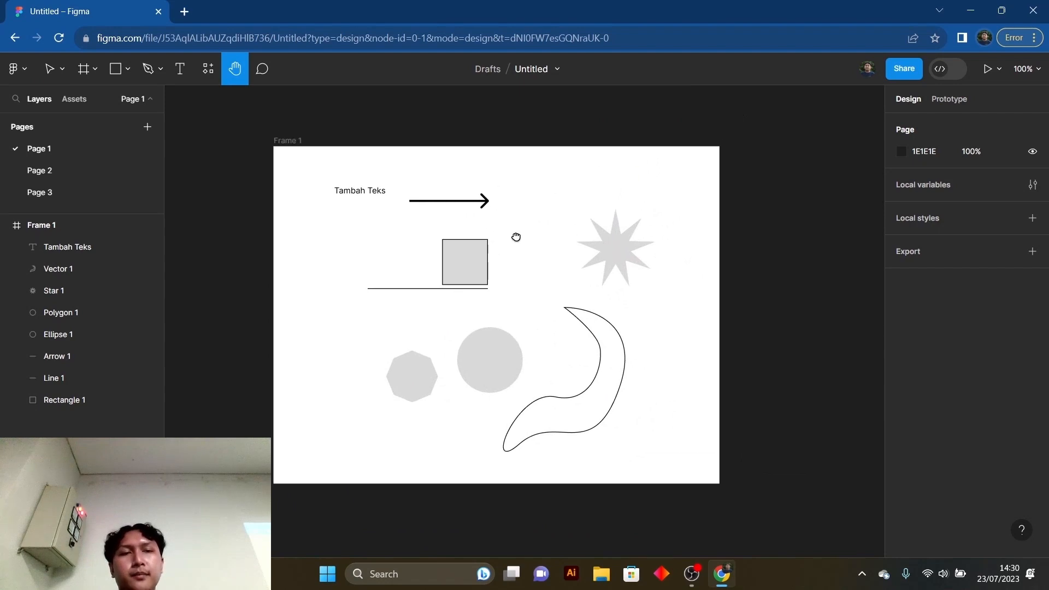
- Post the comment "revisi warma" just above the frame's upper-left corner, preview it and leave commenting mode
{"action": "left_click", "coordinate": [262, 69]}
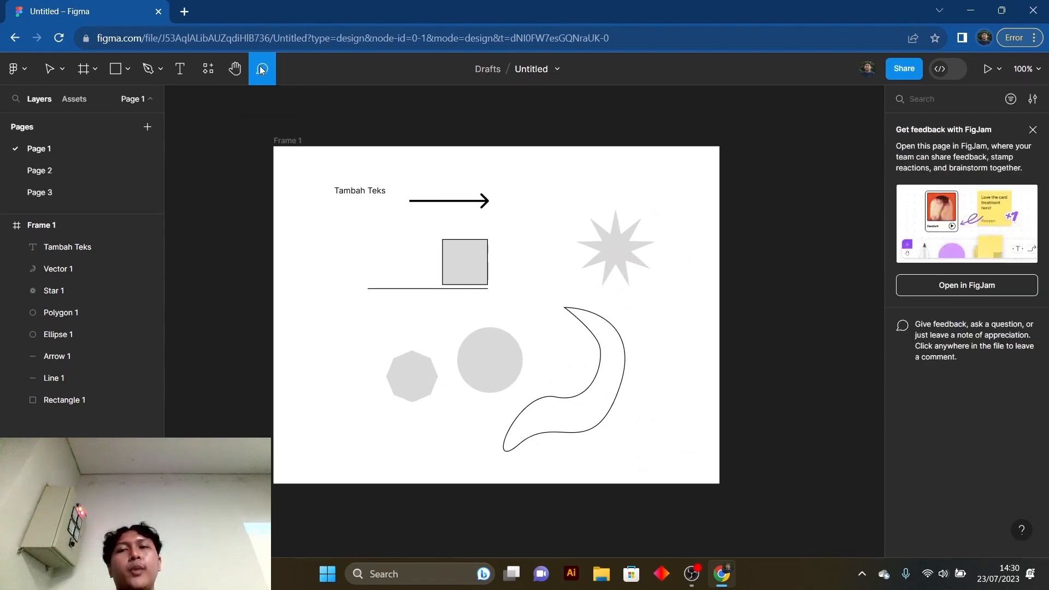
{"action": "scroll", "coordinate": [476, 144], "scroll_direction": "up", "scroll_amount": 1}
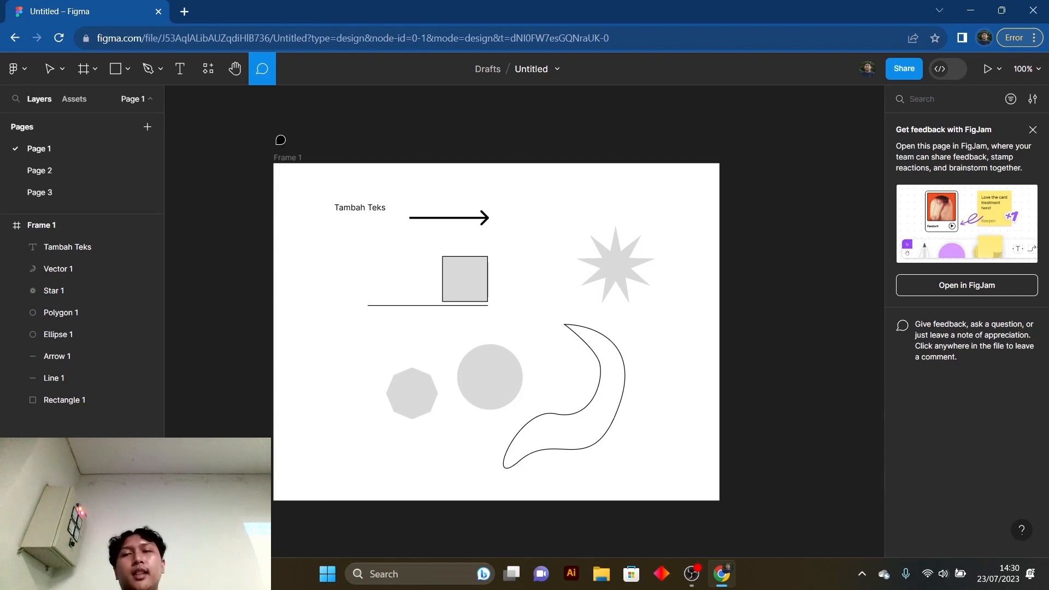
{"action": "left_click", "coordinate": [280, 140]}
{"action": "type", "text": "t"}
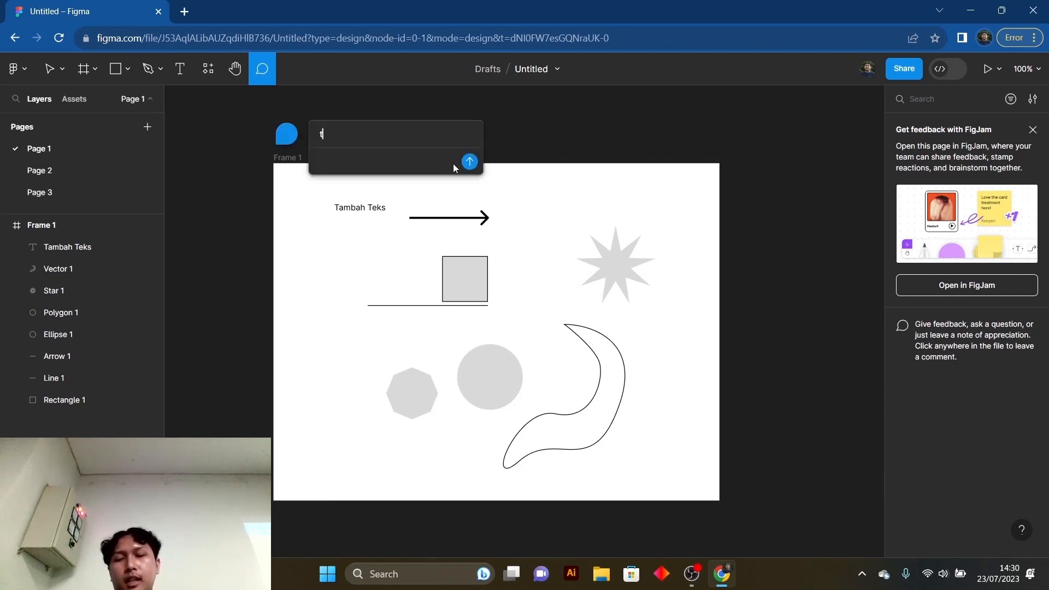
{"action": "key", "text": "BackSpace"}
{"action": "type", "text": "revisi "}
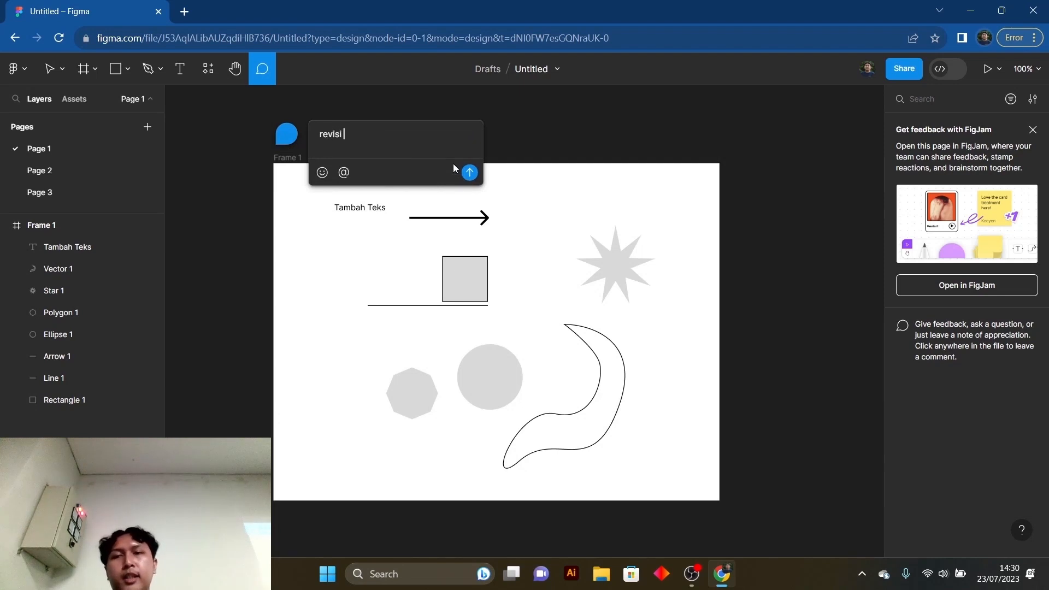
{"action": "type", "text": "warma"}
{"action": "key", "text": "Return"}
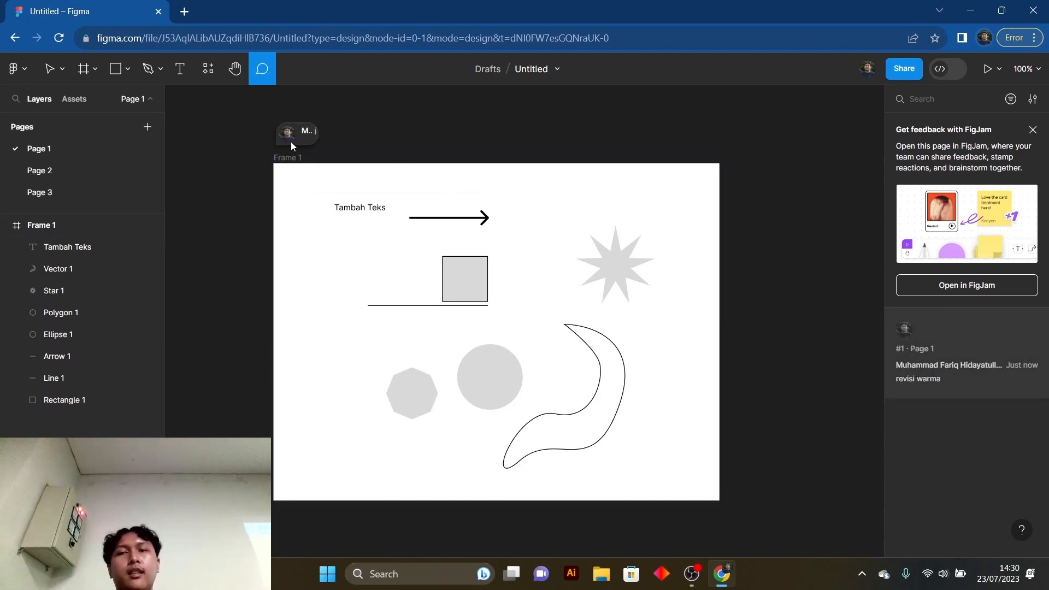
{"action": "mouse_move", "coordinate": [288, 140]}
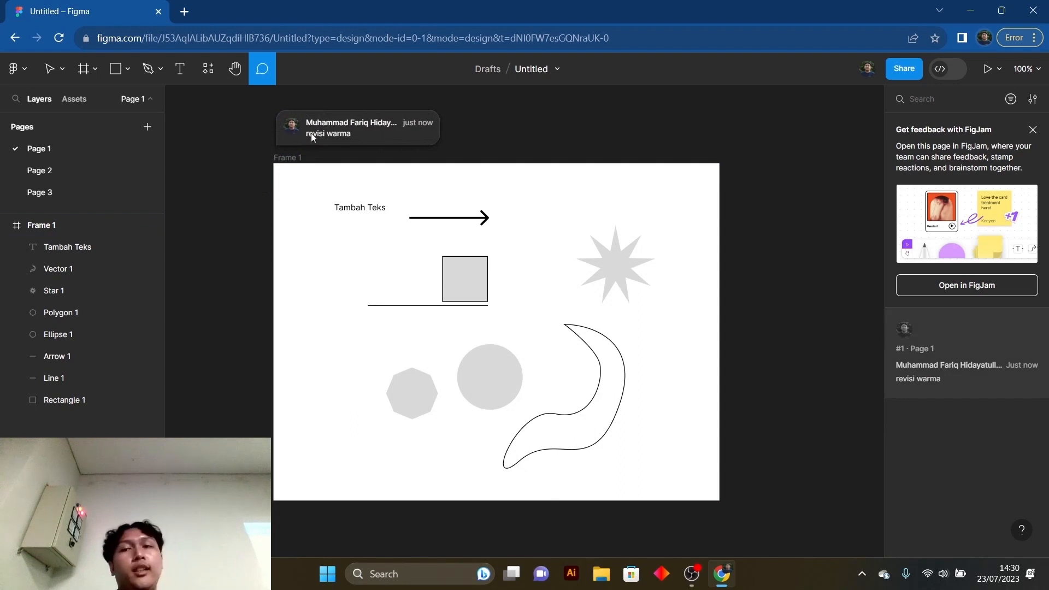
{"action": "scroll", "coordinate": [344, 133], "scroll_direction": "up", "scroll_amount": 1}
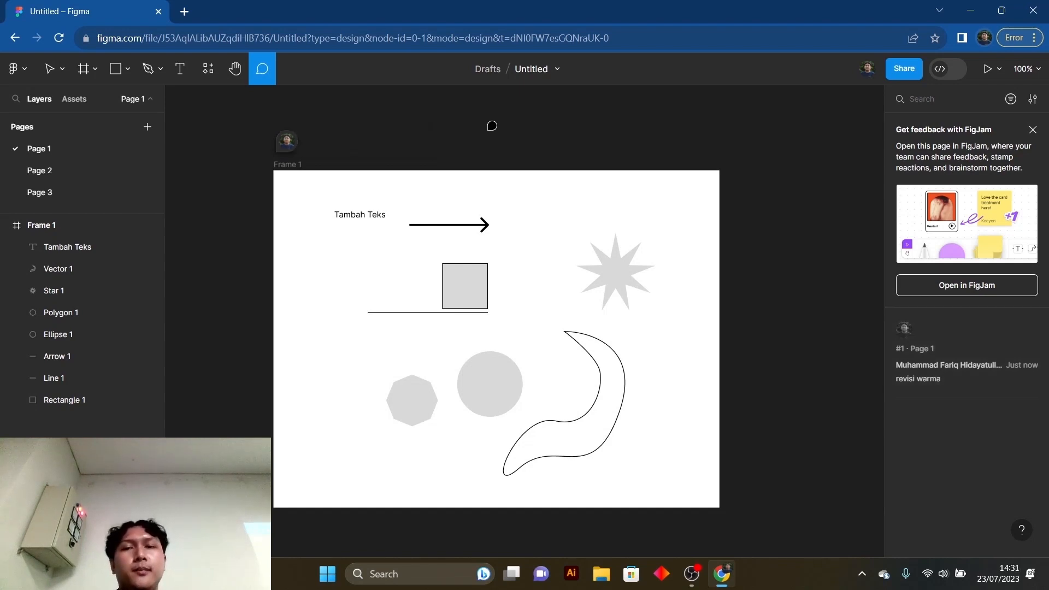
{"action": "key", "text": "Escape"}
- Review the file's sharing options, including the invite and link access permissions, keep the link at "can view" and close the dialog
{"action": "left_click", "coordinate": [874, 63]}
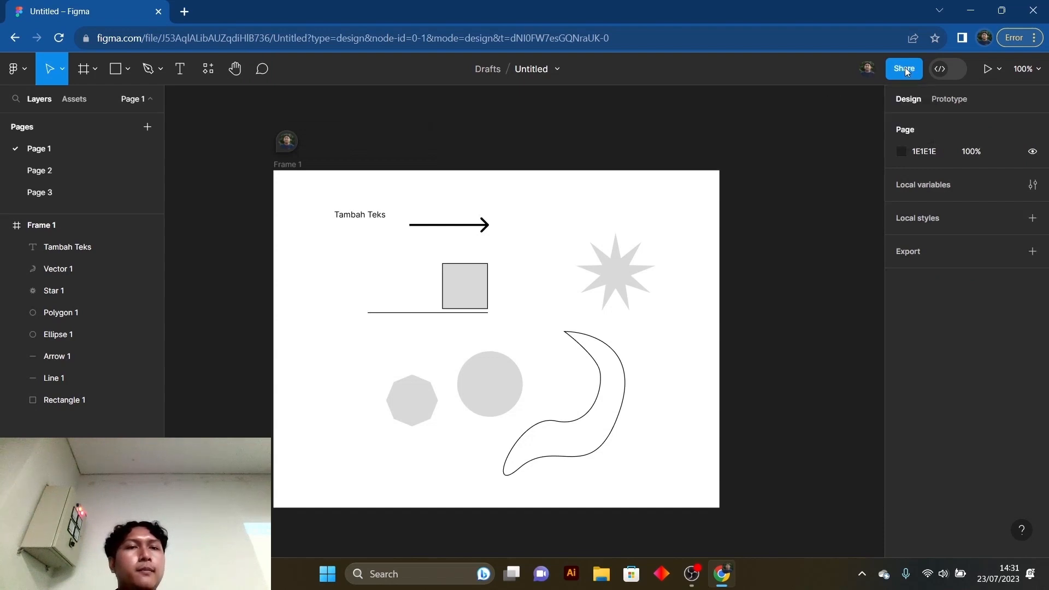
{"action": "left_click", "coordinate": [905, 67]}
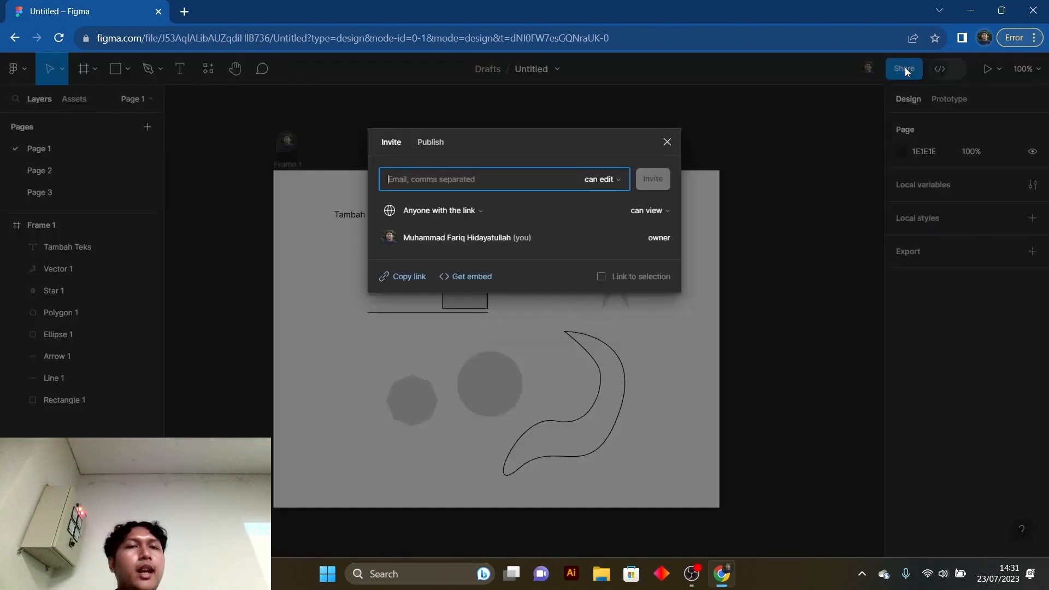
{"action": "left_click", "coordinate": [611, 179]}
{"action": "left_click", "coordinate": [611, 179]}
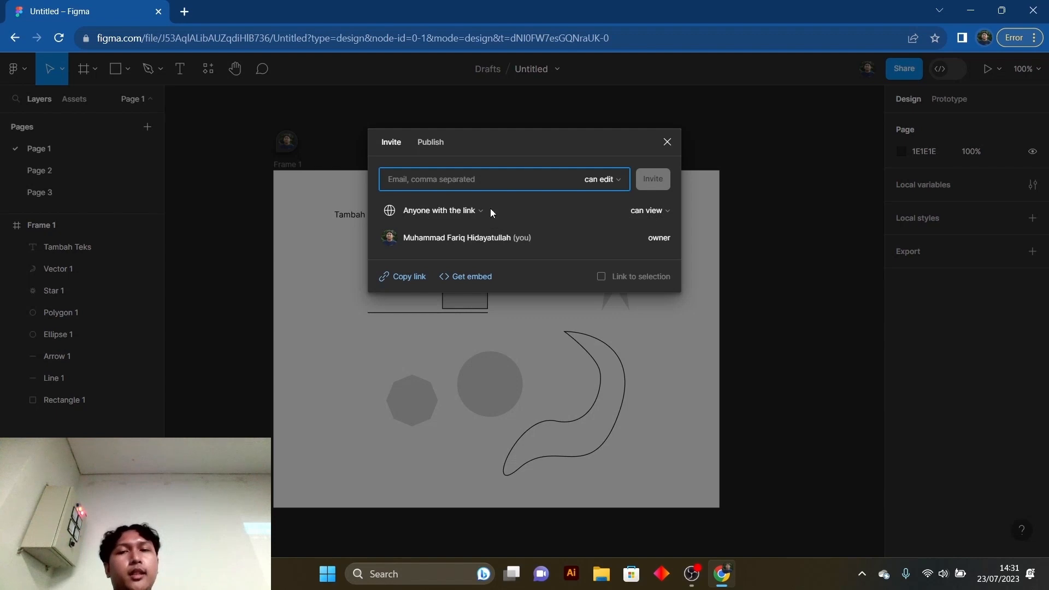
{"action": "left_click", "coordinate": [639, 210]}
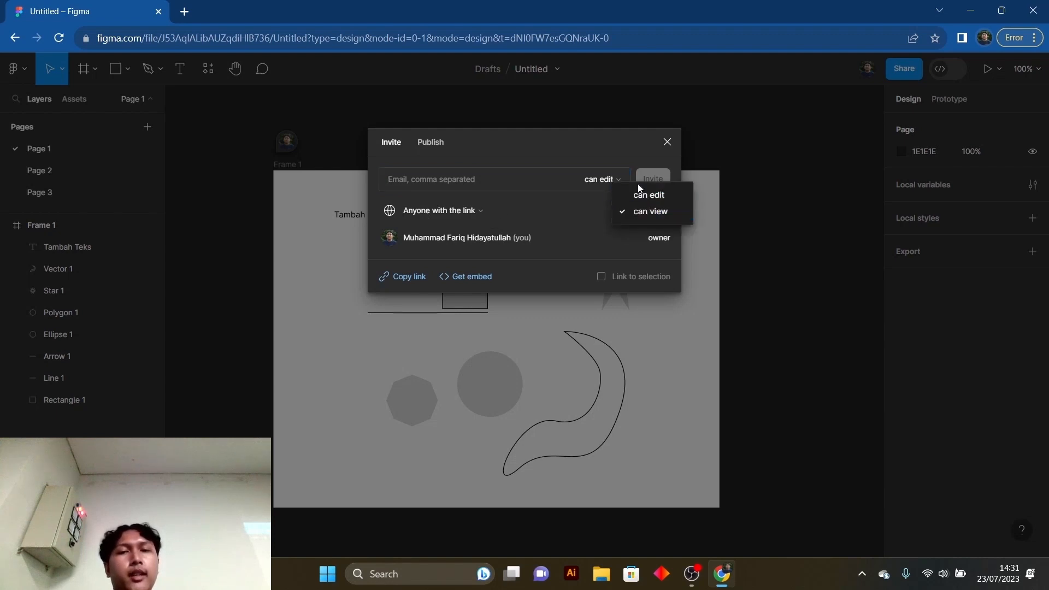
{"action": "left_click", "coordinate": [640, 211]}
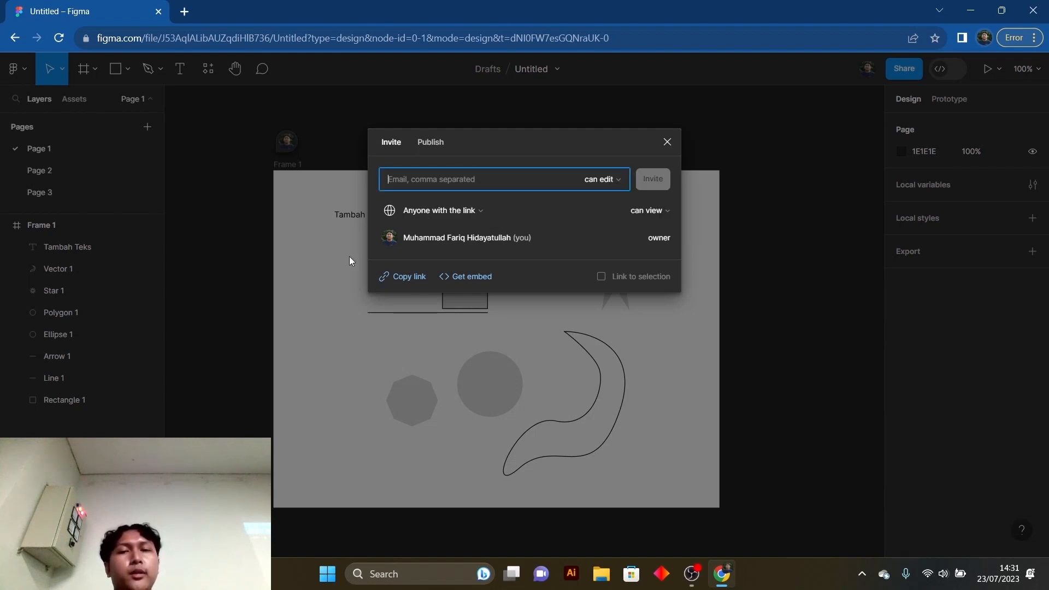
{"action": "left_click", "coordinate": [673, 144]}
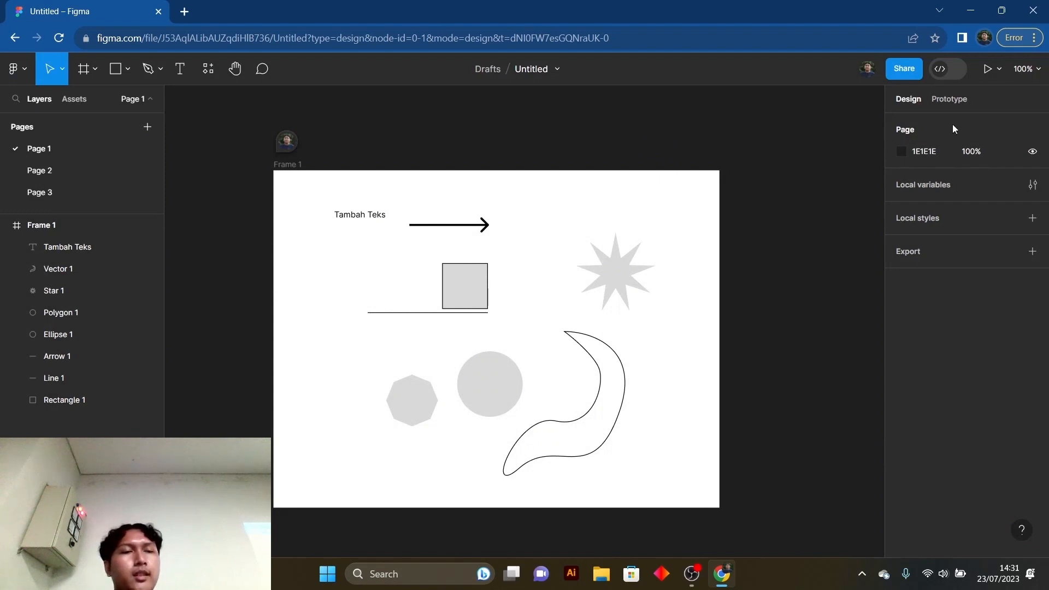
- Look at the Prototype settings, return to Design, and switch Dev Mode on and off again
{"action": "left_click", "coordinate": [951, 104]}
{"action": "left_click", "coordinate": [916, 100]}
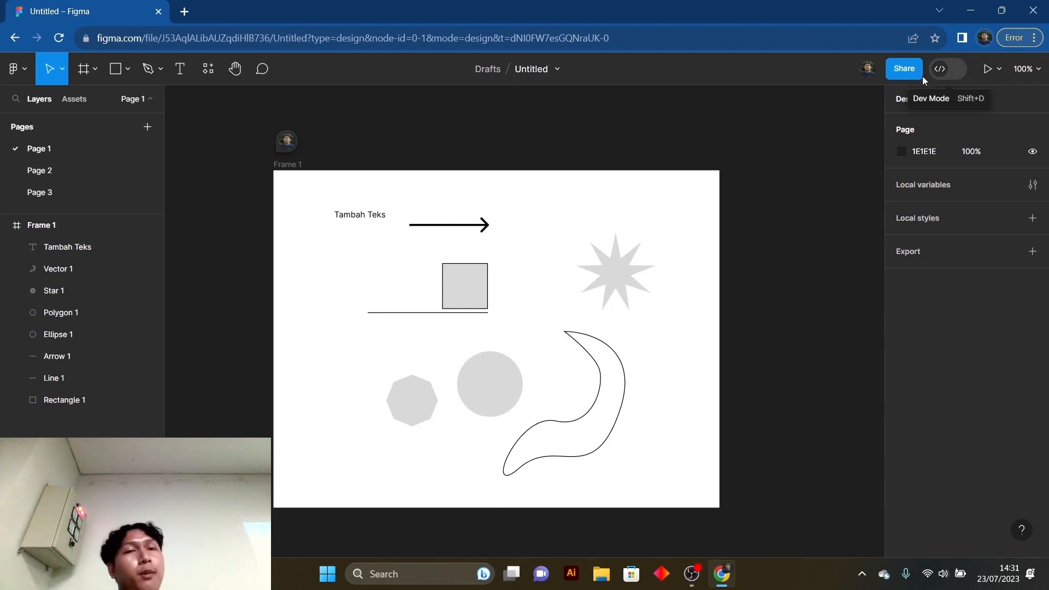
{"action": "left_click", "coordinate": [871, 69]}
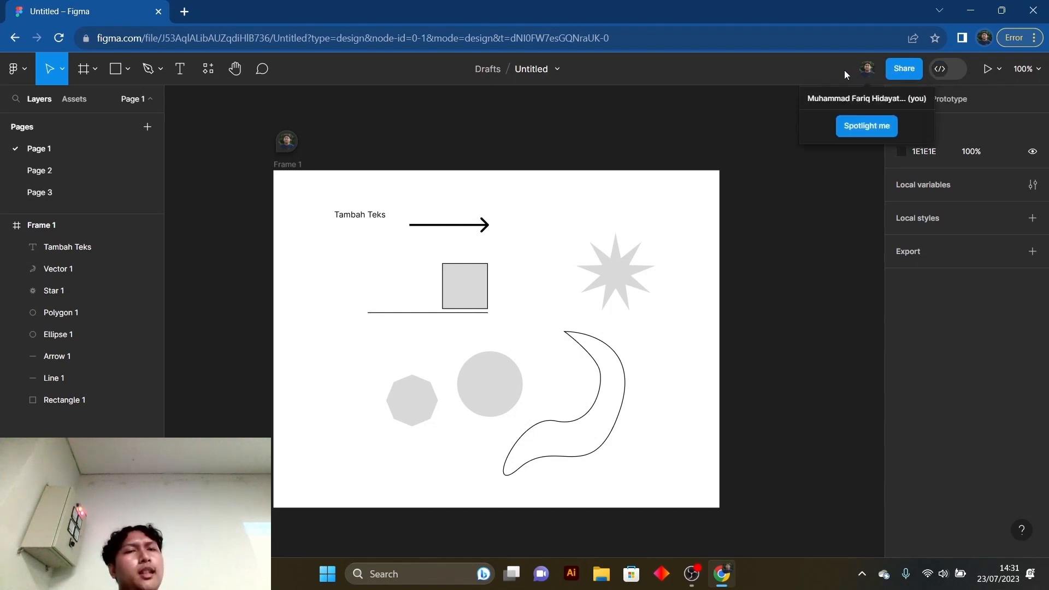
{"action": "left_click", "coordinate": [941, 69]}
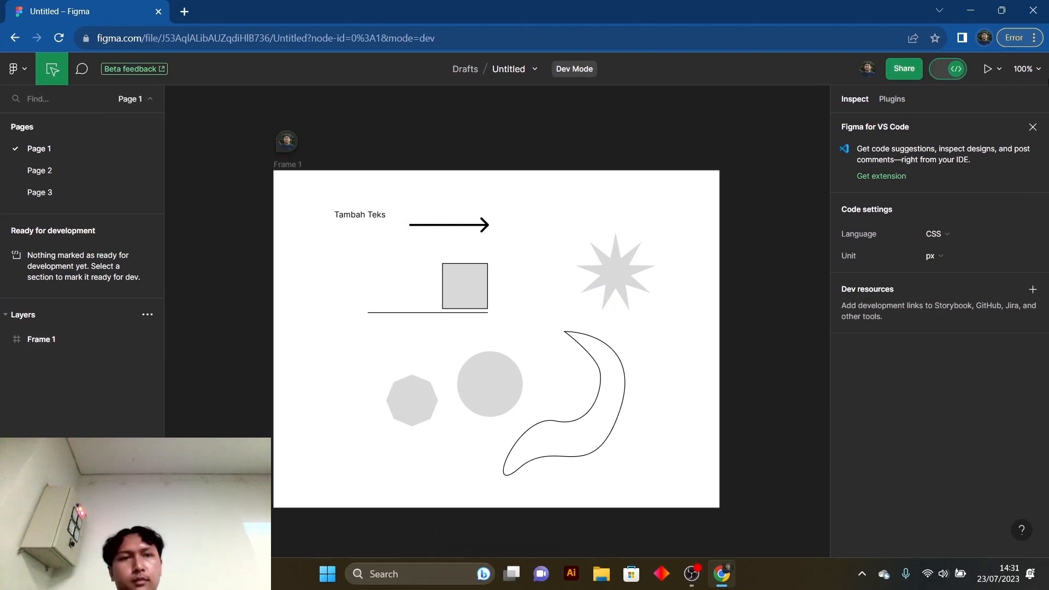
{"action": "left_click", "coordinate": [954, 77]}
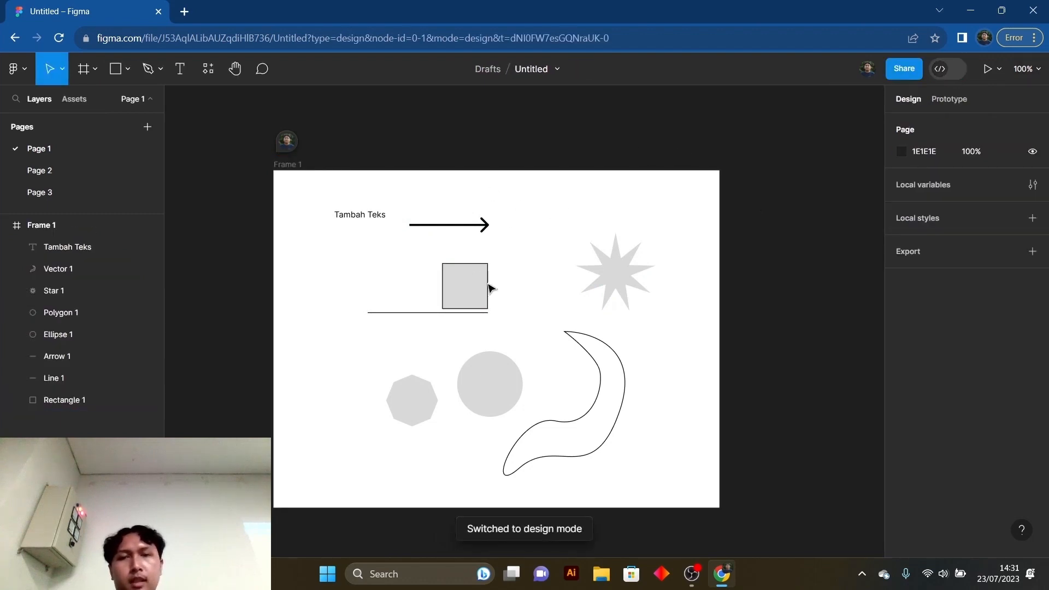
- Move the outlined square up beside the arrow and duplicate it, placing the copy at X 442, Y 24
{"action": "left_click_drag", "start_coordinate": [488, 276], "coordinate": [609, 210]}
{"action": "key", "text": "ctrl+d"}
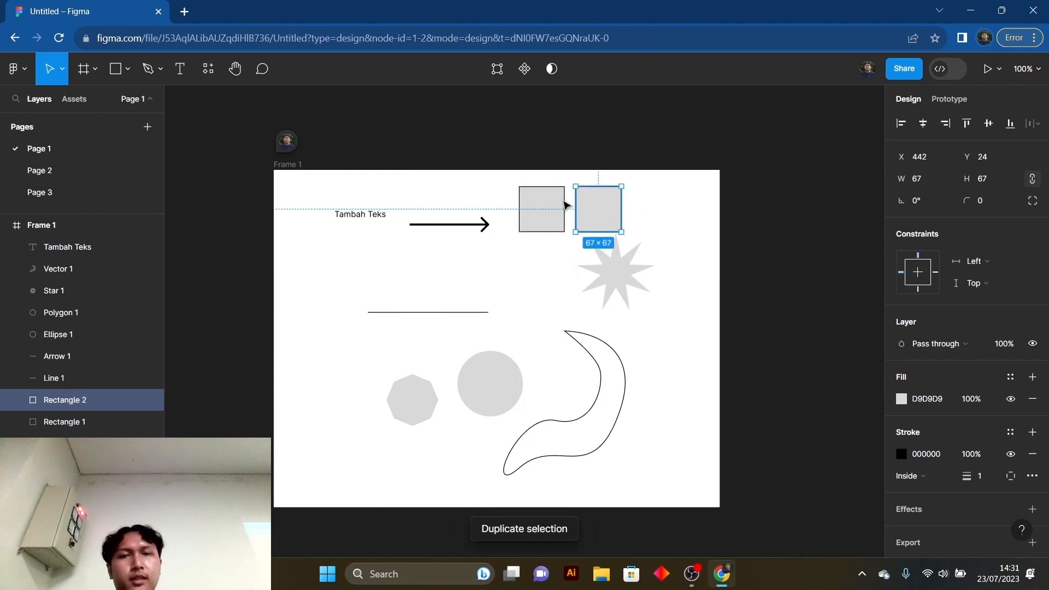
- Inspect the duplicated square's spacing, layout, style code and colors in Dev Mode, and return to design mode
{"action": "left_click", "coordinate": [957, 69]}
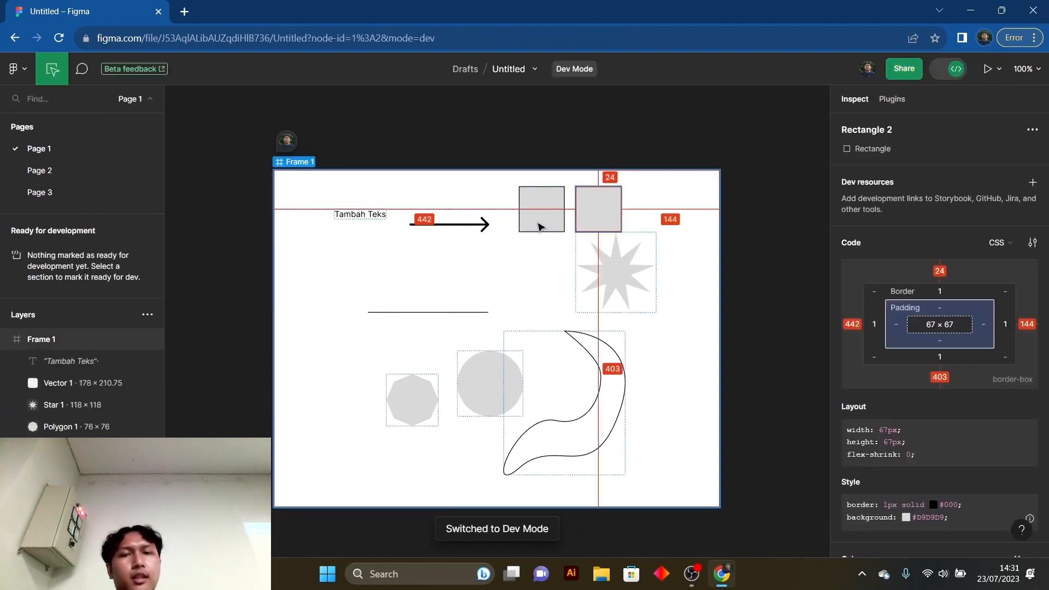
{"action": "mouse_move", "coordinate": [562, 211]}
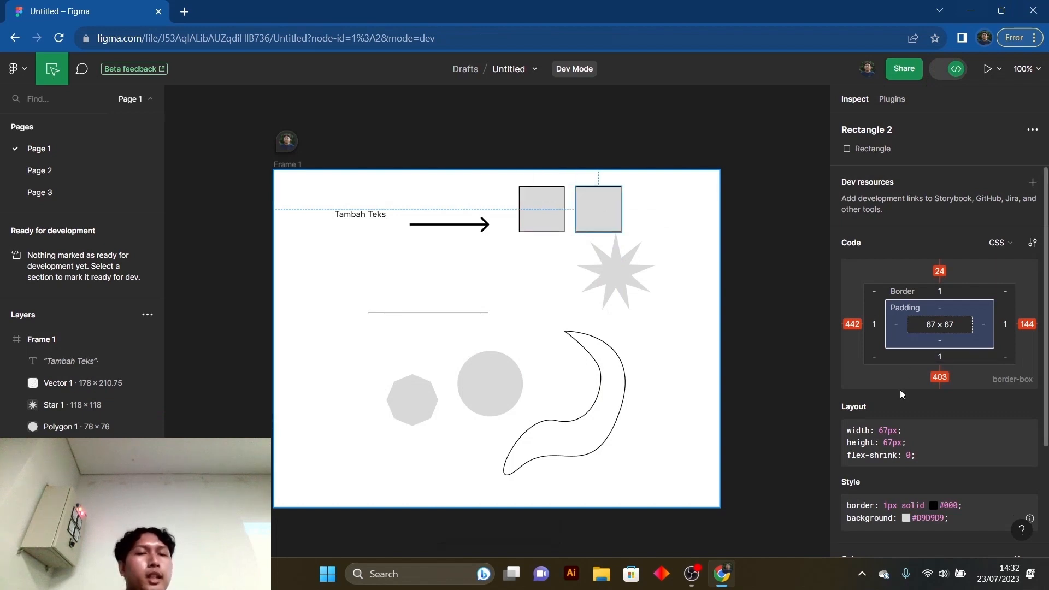
{"action": "scroll", "coordinate": [897, 390], "scroll_direction": "down", "scroll_amount": 3}
{"action": "scroll", "coordinate": [892, 365], "scroll_direction": "down", "scroll_amount": 1}
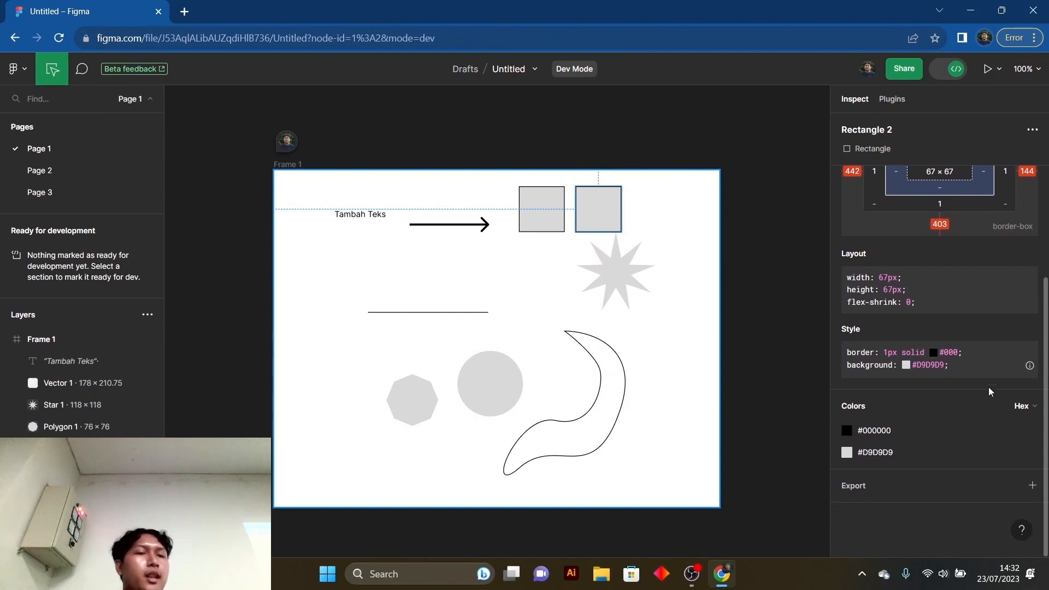
{"action": "scroll", "coordinate": [979, 378], "scroll_direction": "up", "scroll_amount": 3}
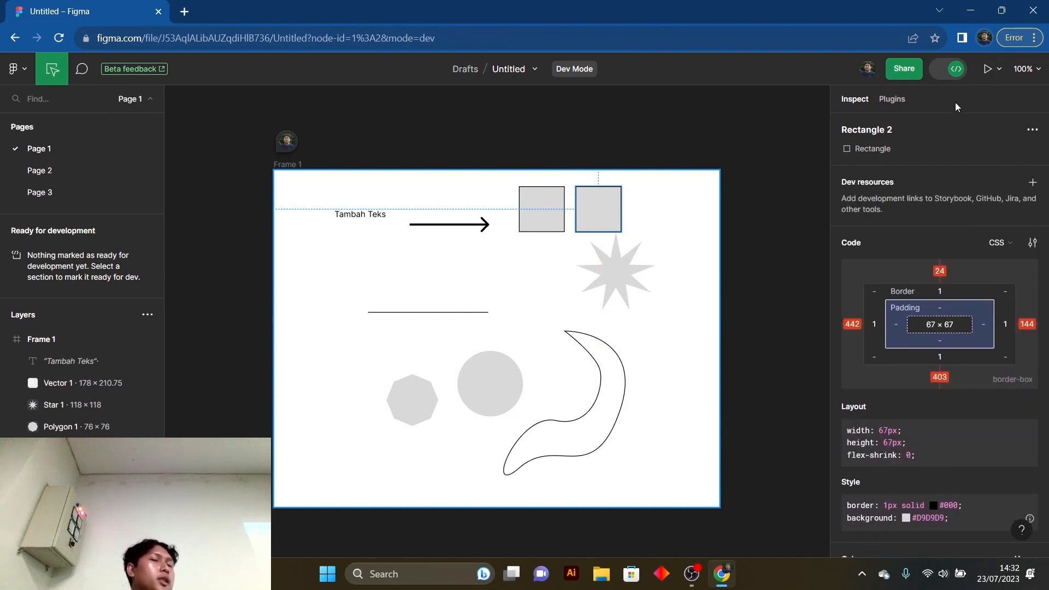
{"action": "left_click", "coordinate": [957, 69]}
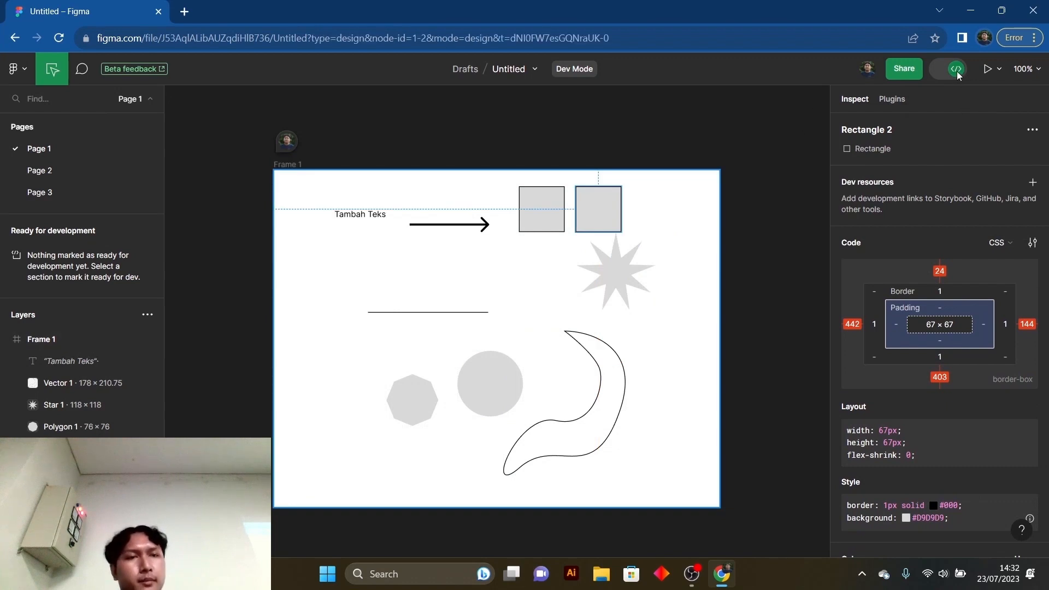
- Move the star slightly down and to the right below the squares, and deselect it
{"action": "left_click", "coordinate": [588, 267]}
{"action": "left_click_drag", "start_coordinate": [610, 268], "coordinate": [619, 277]}
{"action": "left_click", "coordinate": [708, 257]}
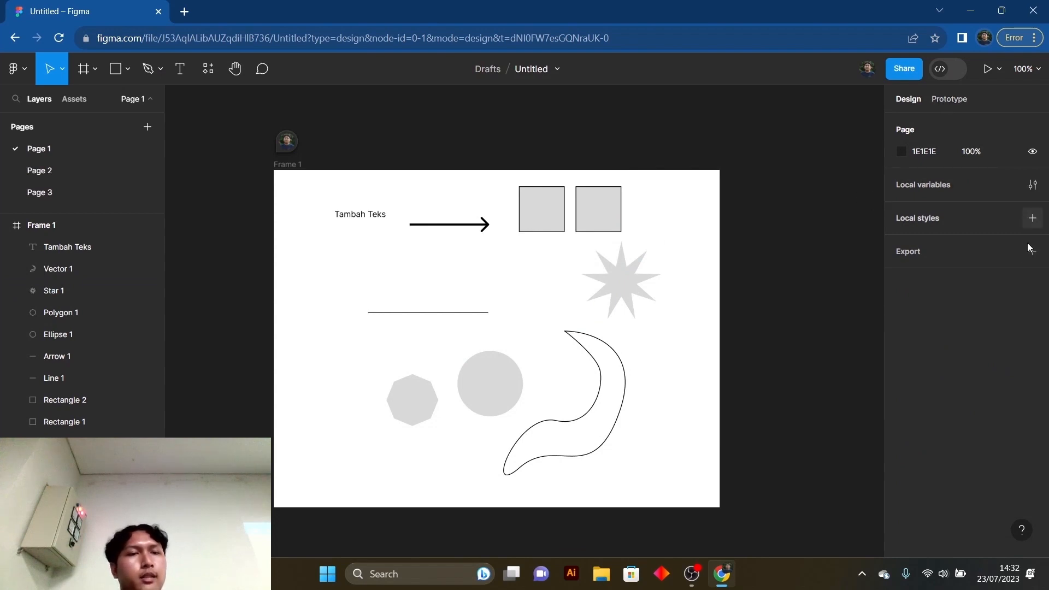
- Look at the local variables window without creating a variable, and close it
{"action": "left_click", "coordinate": [1033, 185]}
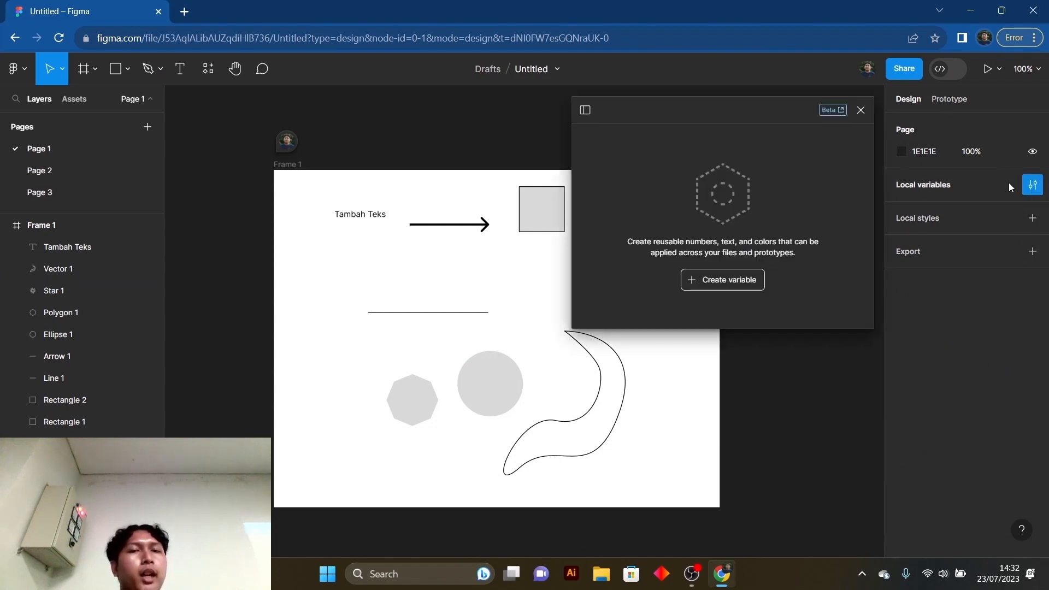
{"action": "left_click", "coordinate": [861, 110]}
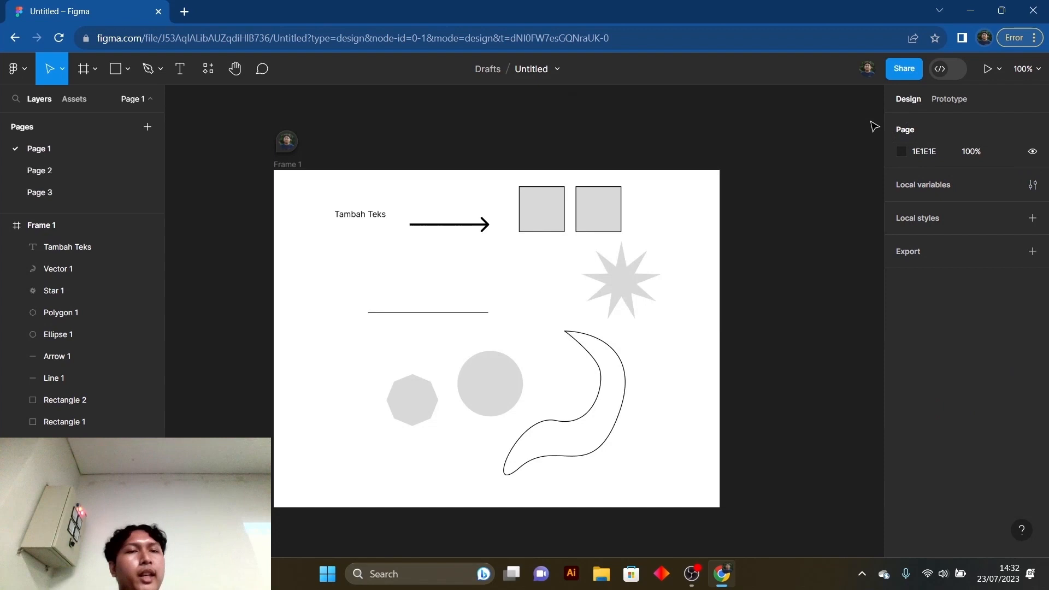
{"action": "left_click", "coordinate": [1033, 186]}
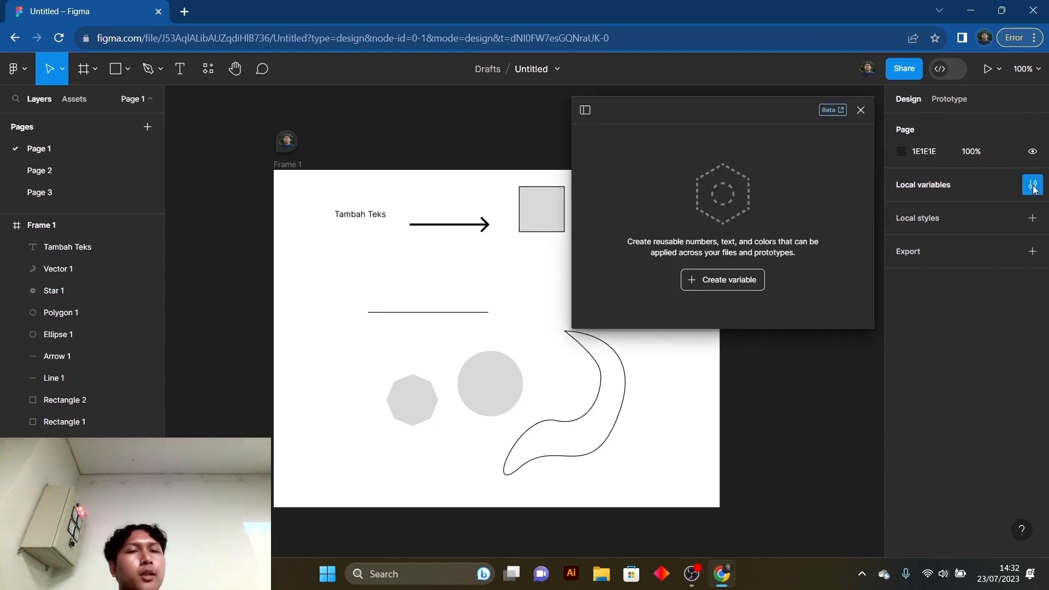
{"action": "left_click", "coordinate": [861, 109]}
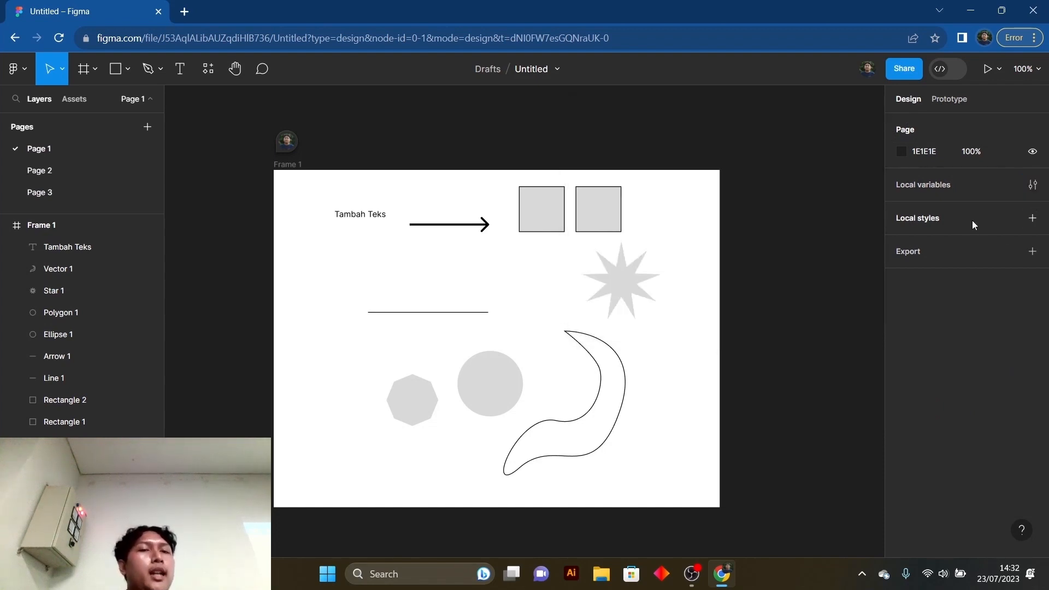
{"action": "left_click", "coordinate": [1032, 185]}
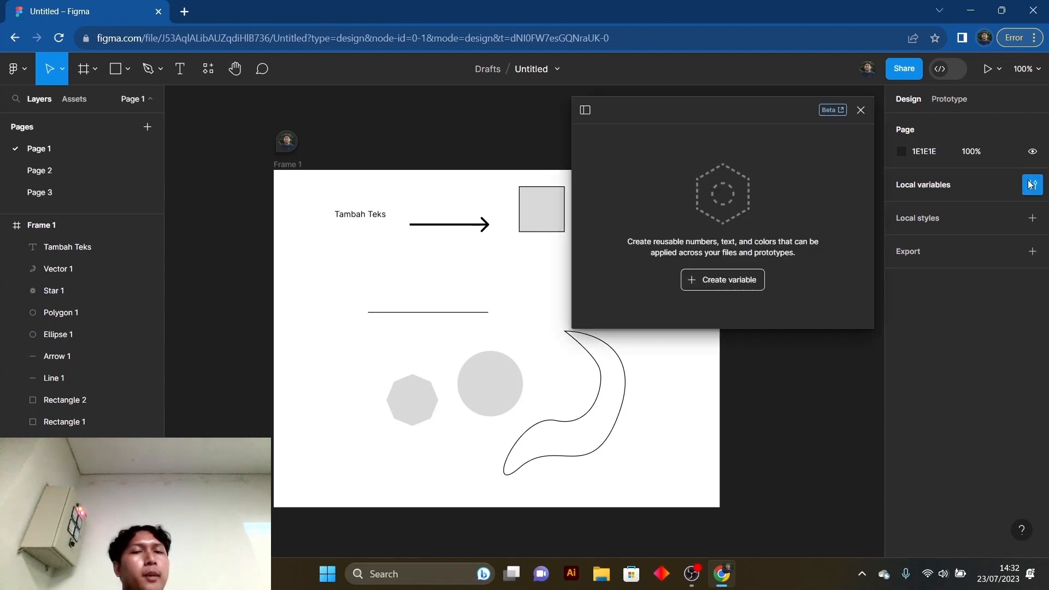
{"action": "left_click", "coordinate": [861, 109]}
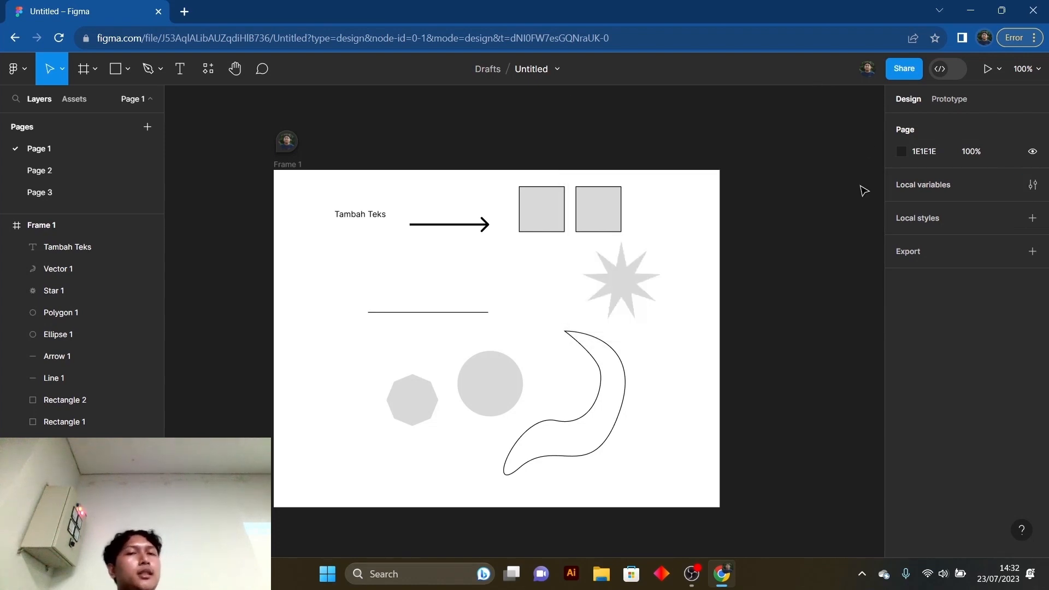
- Look at Page 2 and Page 3 and return to Page 1
{"action": "mouse_move", "coordinate": [294, 147]}
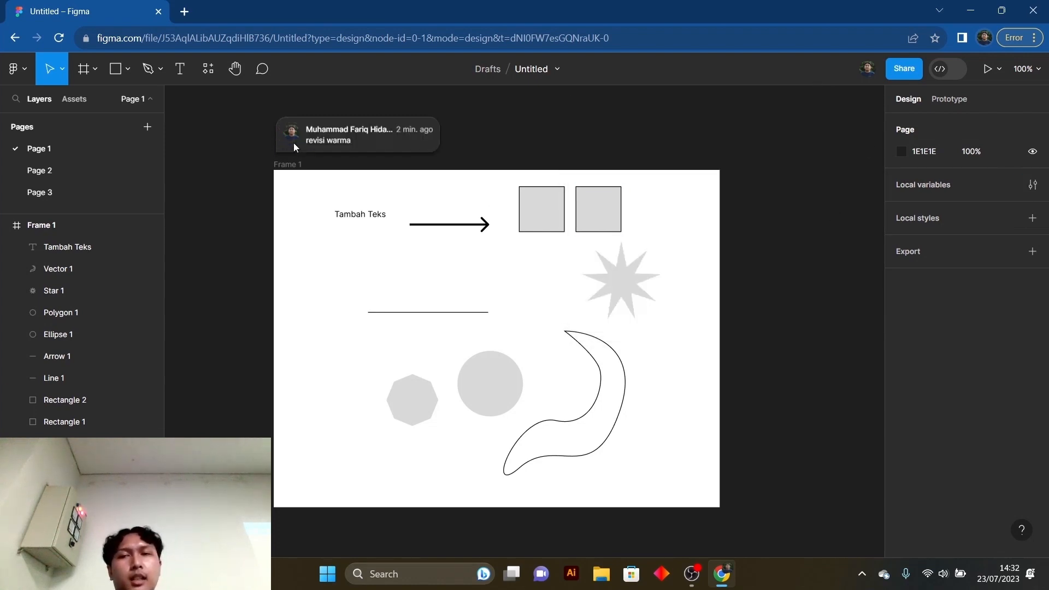
{"action": "left_click", "coordinate": [61, 170]}
{"action": "left_click", "coordinate": [64, 189]}
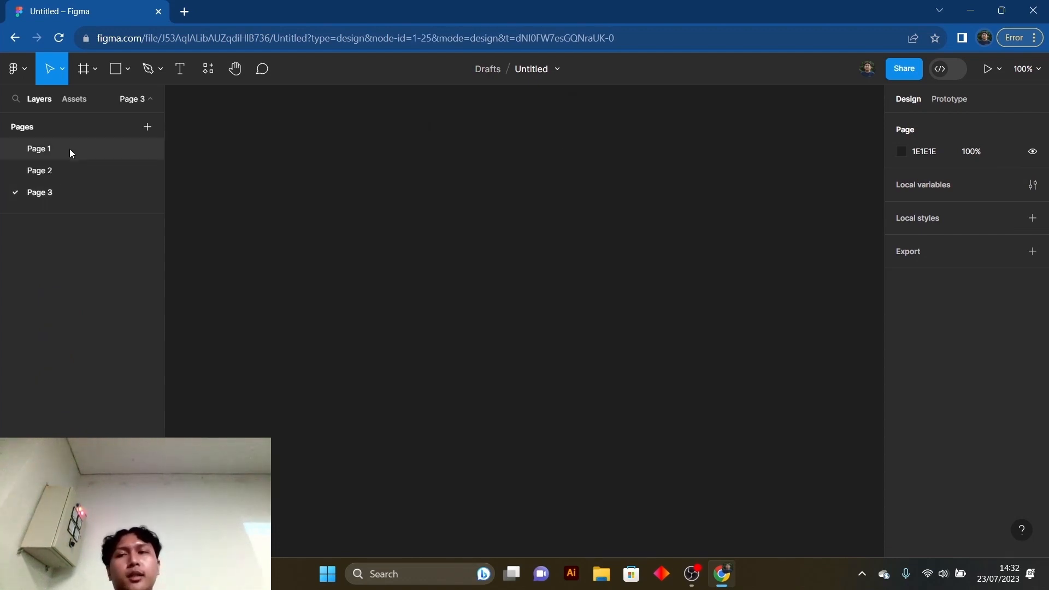
{"action": "left_click", "coordinate": [70, 148]}
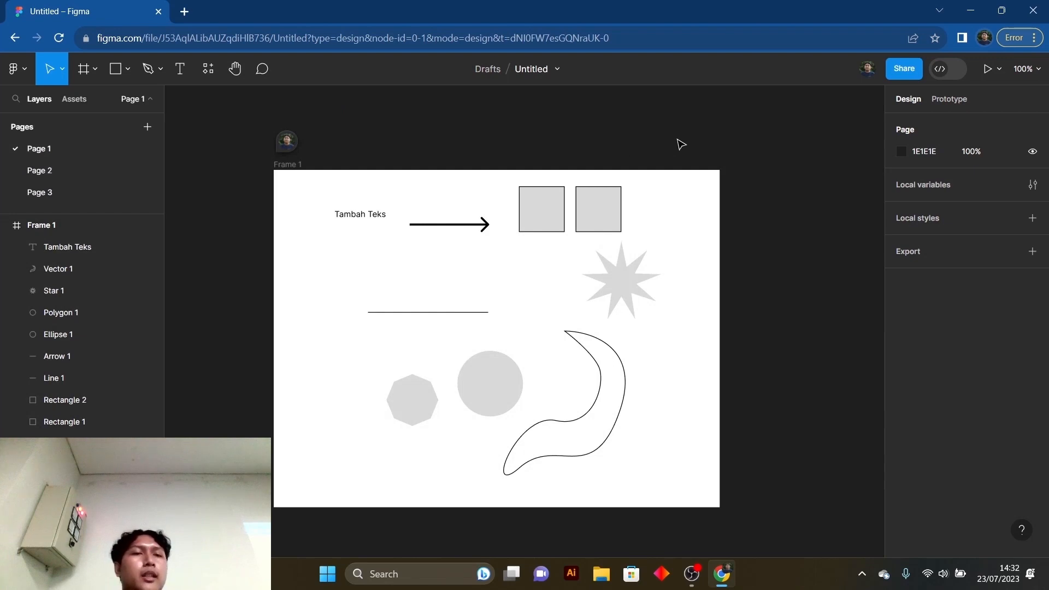
- Check the local variables window again and look at the available types of local styles
{"action": "left_click", "coordinate": [1035, 186]}
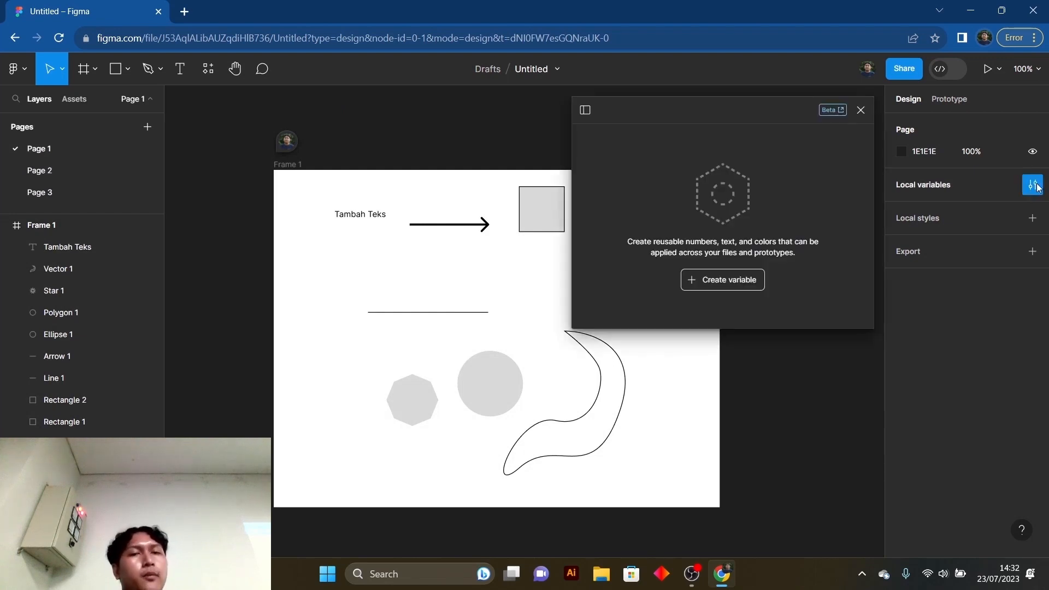
{"action": "left_click", "coordinate": [1035, 186]}
{"action": "left_click", "coordinate": [1034, 220]}
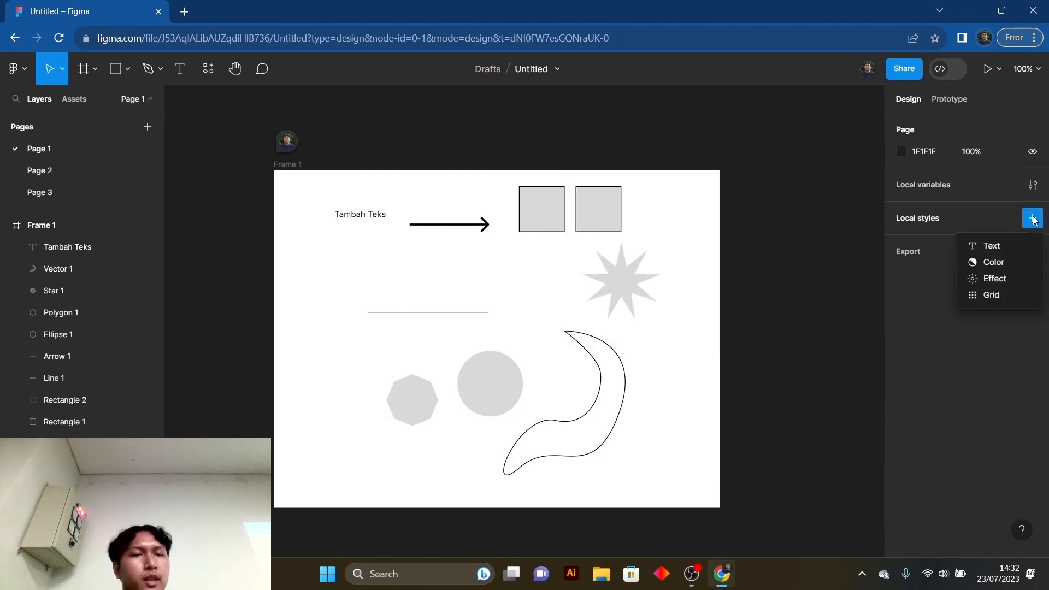
{"action": "left_click", "coordinate": [1035, 217]}
- Create a local text style named "Judul" with the Inter font, Regular weight and size 12
{"action": "left_click", "coordinate": [1035, 217]}
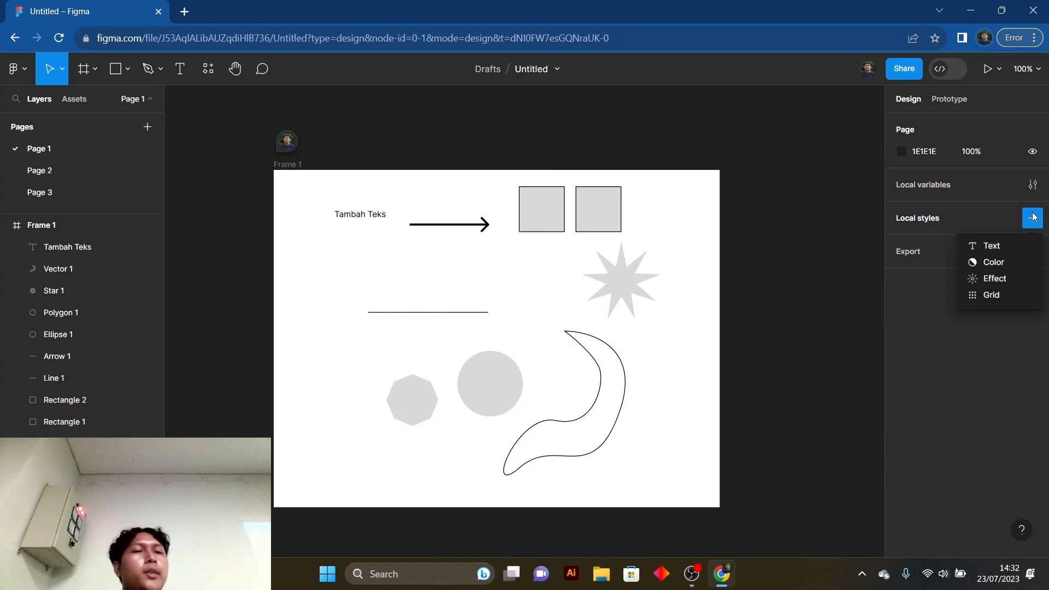
{"action": "left_click", "coordinate": [988, 246]}
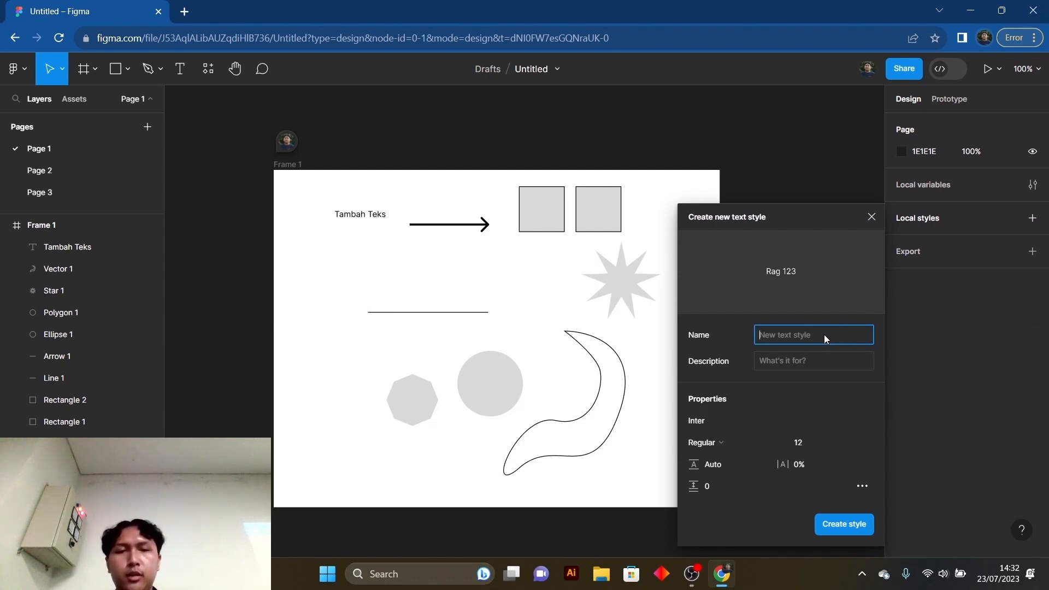
{"action": "type", "text": "Judul"}
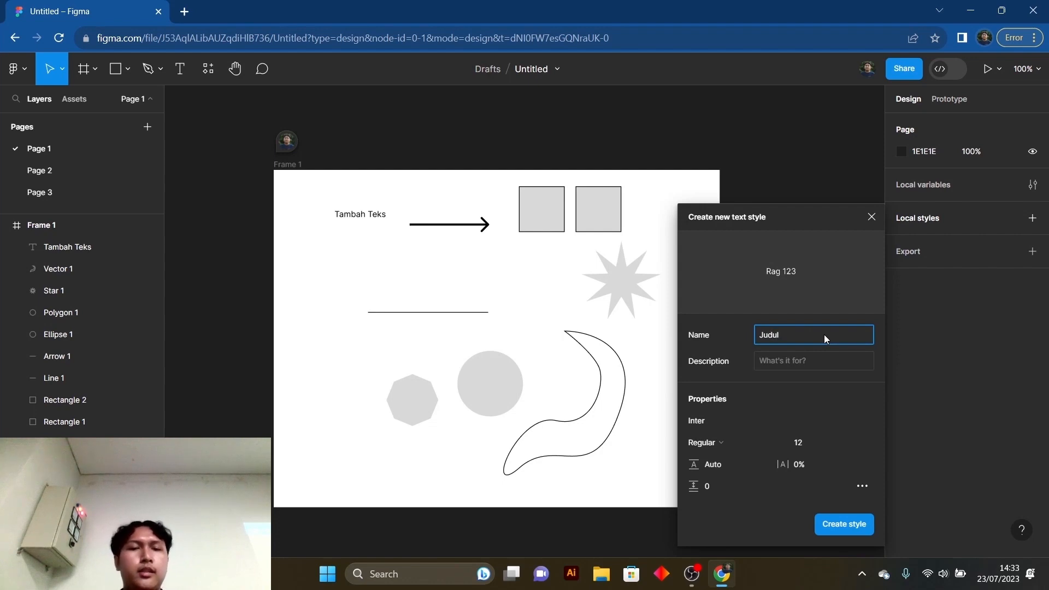
{"action": "left_click", "coordinate": [720, 407]}
{"action": "left_click", "coordinate": [717, 418]}
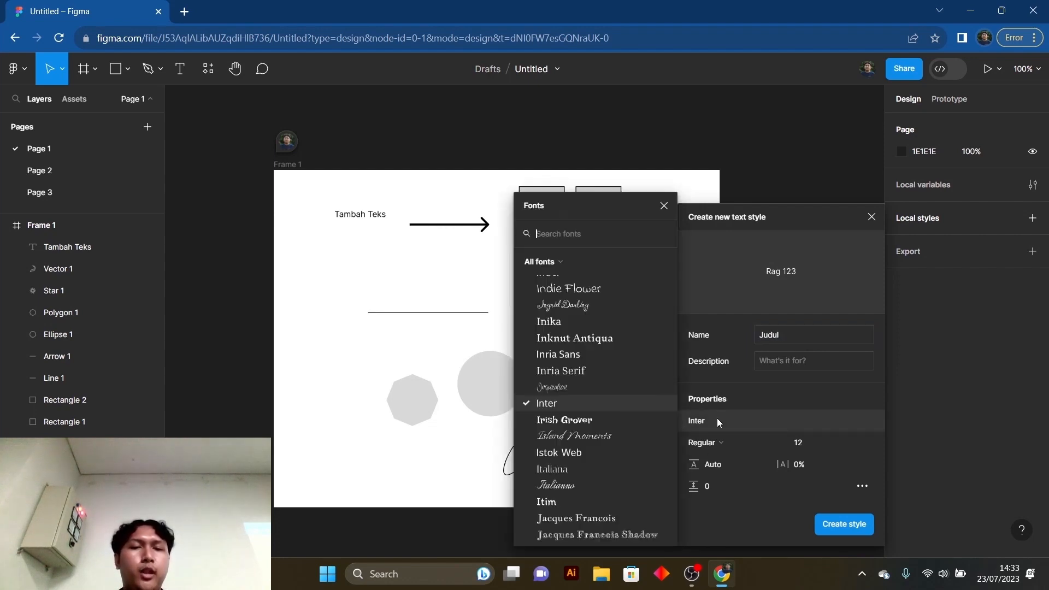
{"action": "left_click", "coordinate": [635, 401]}
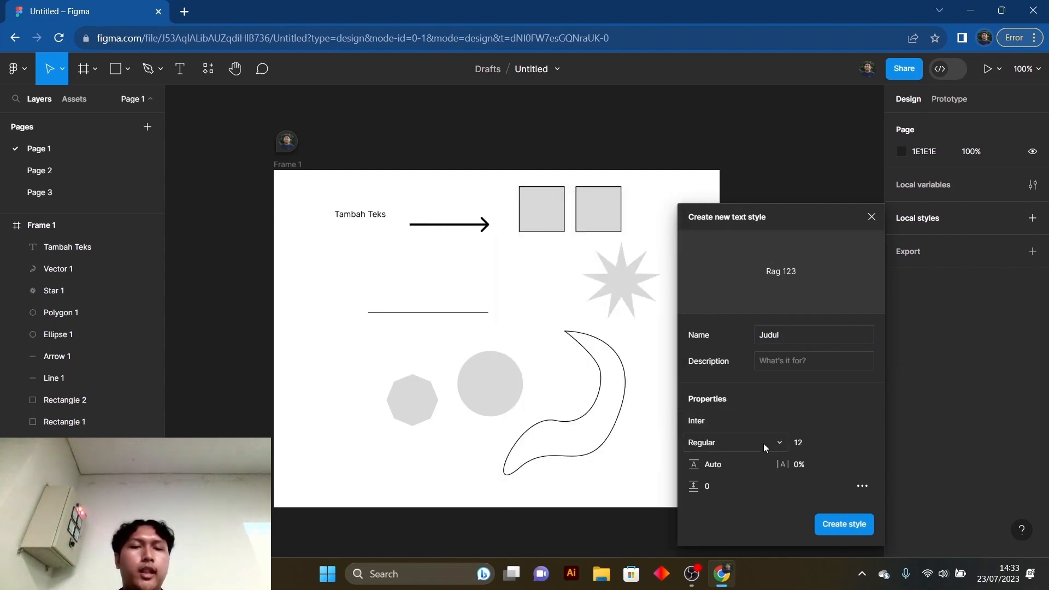
{"action": "left_click", "coordinate": [842, 525]}
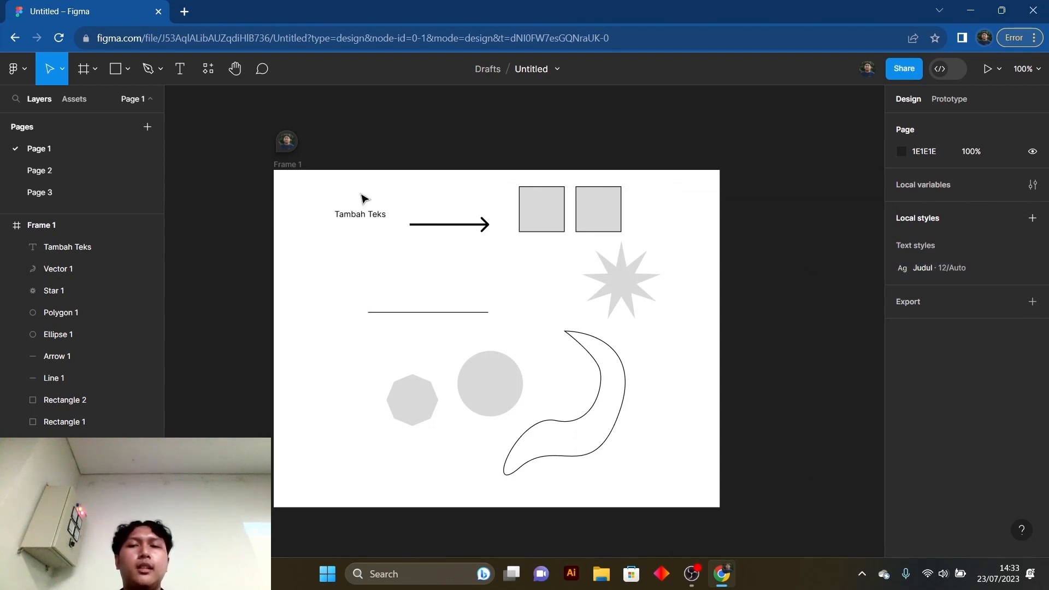
- Set the font of the "Tambah Teks" text to Inknut Antiqua
{"action": "left_click", "coordinate": [359, 216]}
{"action": "left_click", "coordinate": [919, 399]}
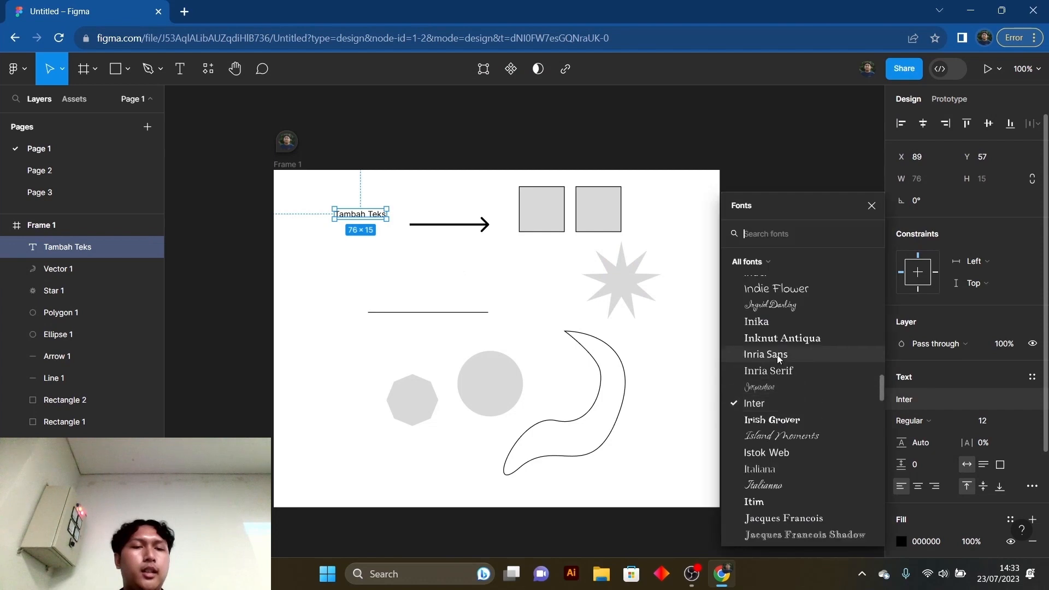
{"action": "left_click", "coordinate": [776, 340]}
{"action": "left_click", "coordinate": [283, 234]}
- Apply the local text style "Judul" to the "Tambah Teks" text
{"action": "left_click", "coordinate": [356, 218]}
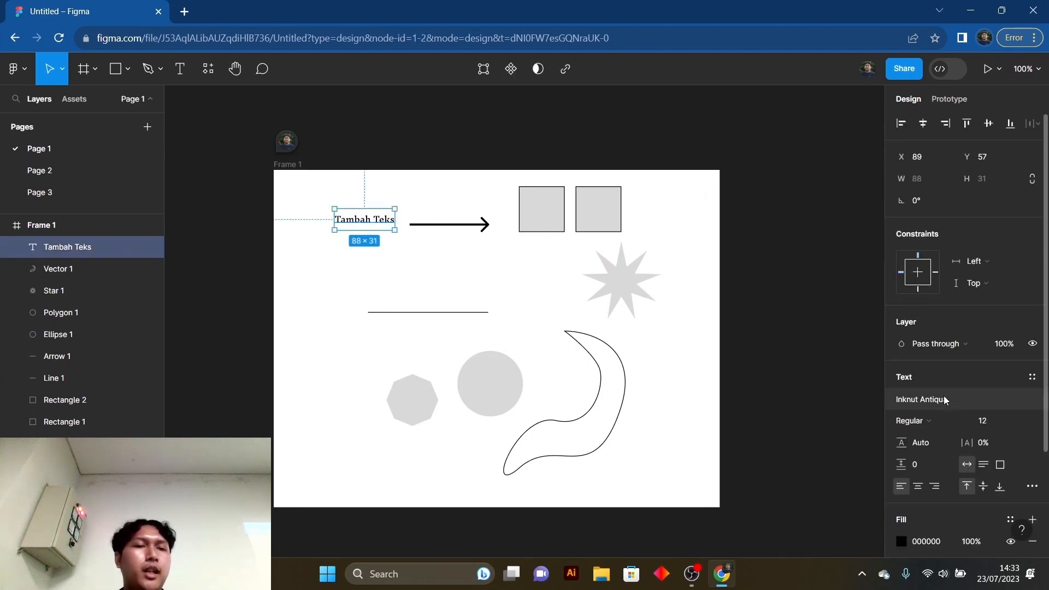
{"action": "left_click", "coordinate": [1033, 377]}
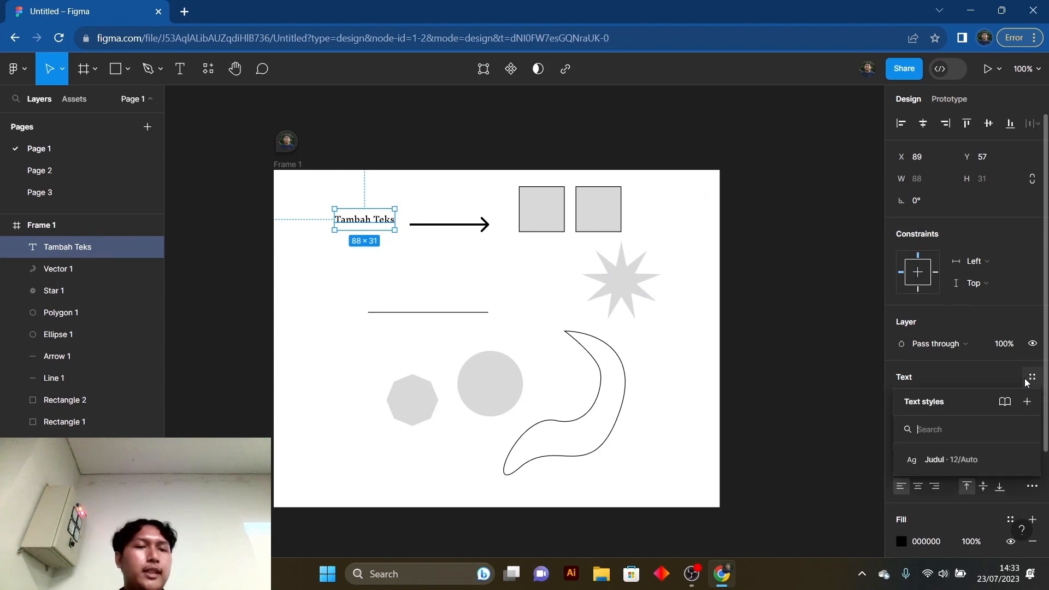
{"action": "left_click", "coordinate": [953, 460]}
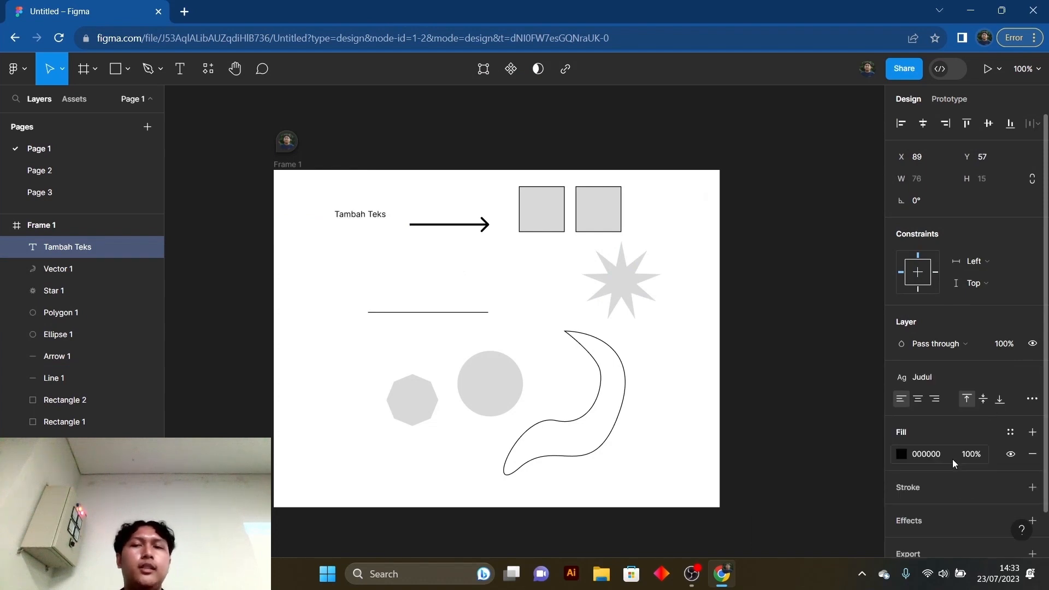
{"action": "left_click", "coordinate": [799, 372]}
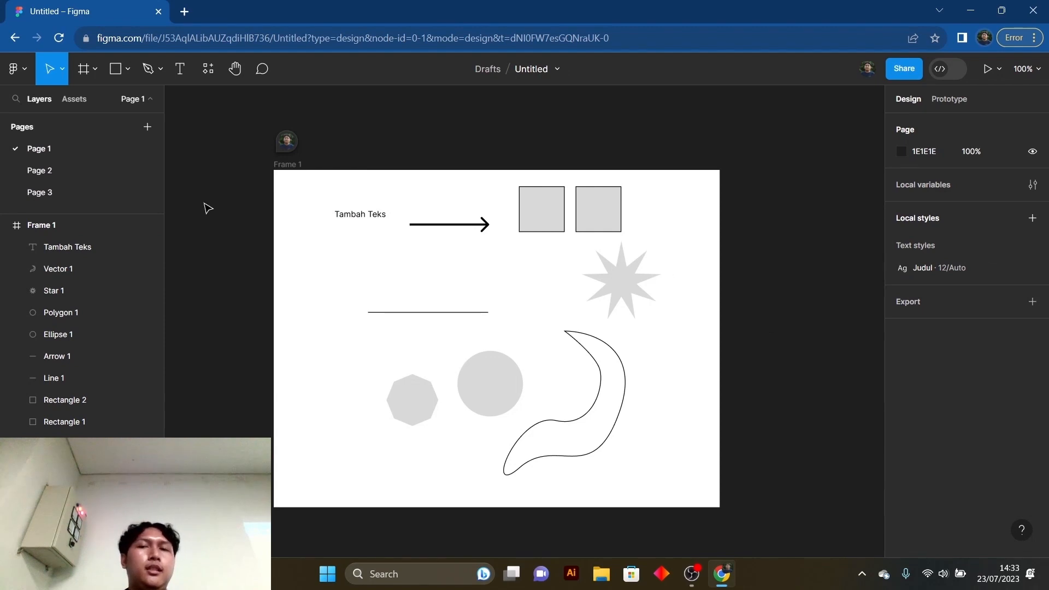
- Look at the types of local styles that can be created, without creating one
{"action": "left_click", "coordinate": [1032, 218]}
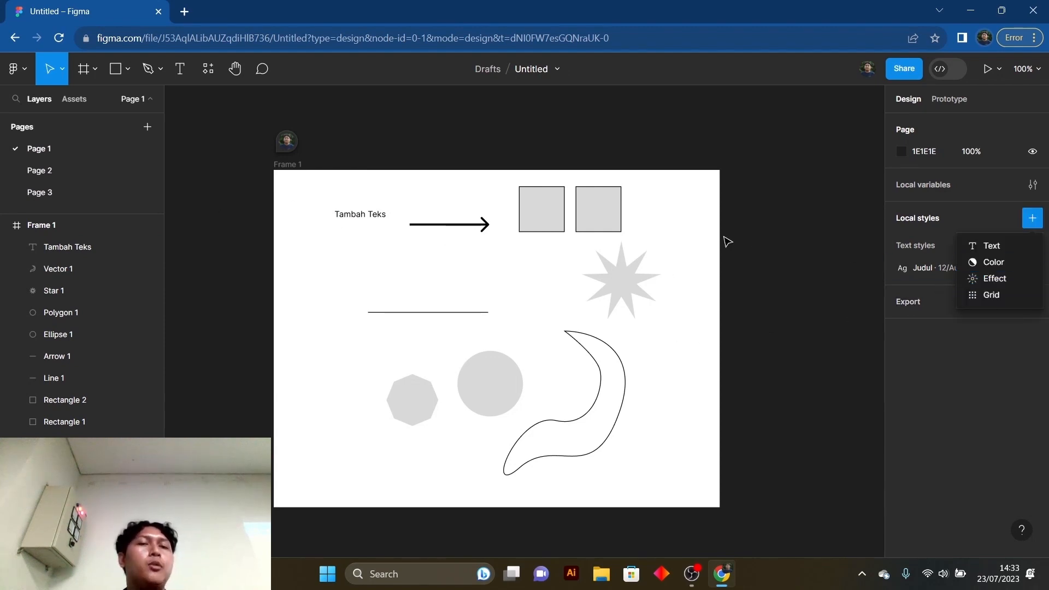
{"action": "left_click", "coordinate": [762, 238]}
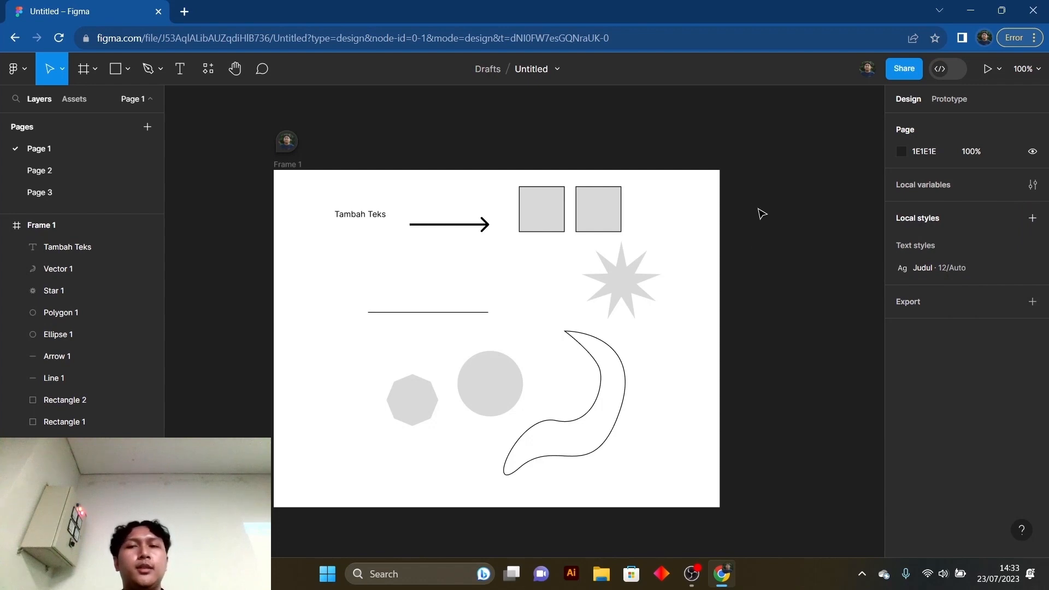
{"action": "left_click_drag", "start_coordinate": [228, 126], "coordinate": [257, 201]}
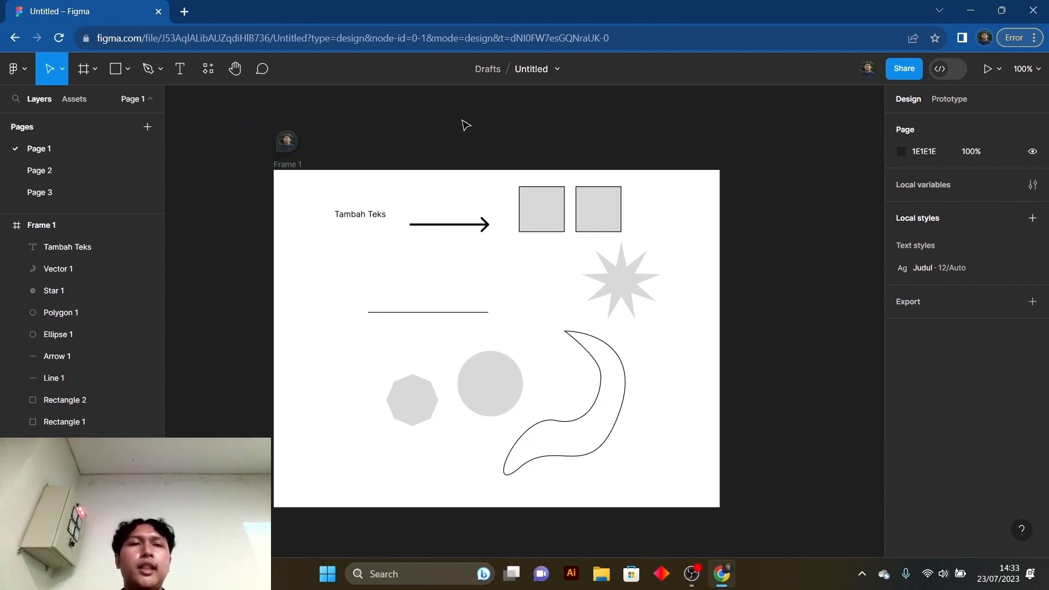
- Rename the file as "Projek Metaka"
{"action": "left_click", "coordinate": [536, 68]}
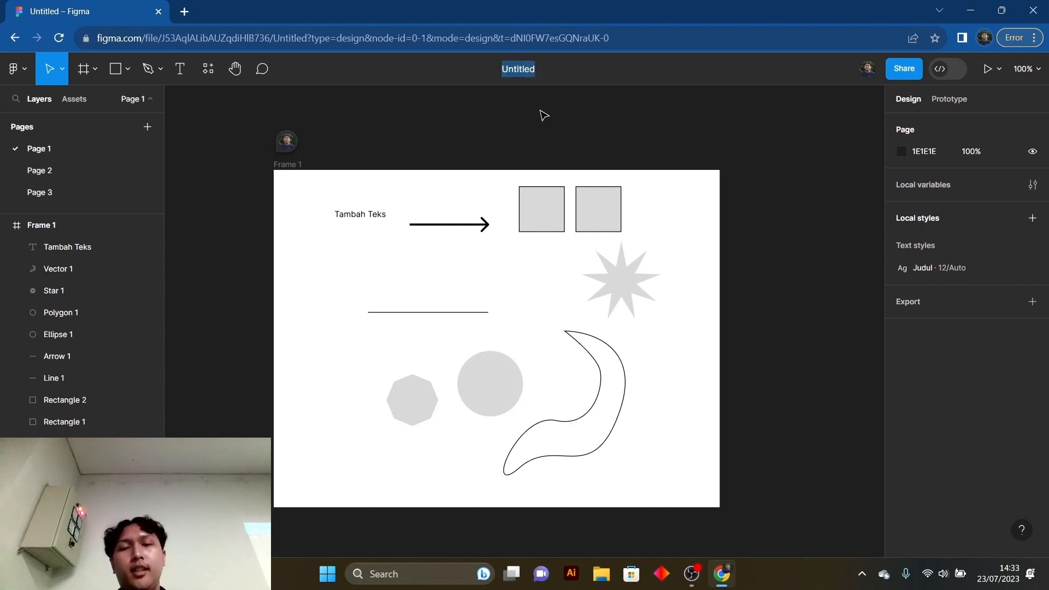
{"action": "type", "text": "Projek "}
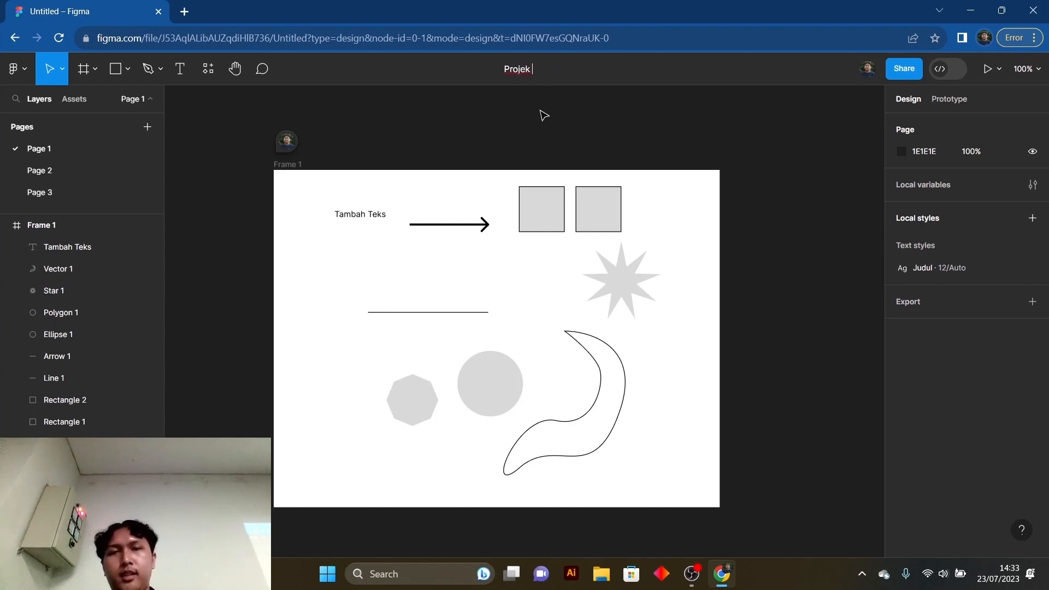
{"action": "type", "text": "Metaka"}
{"action": "key", "text": "Return"}
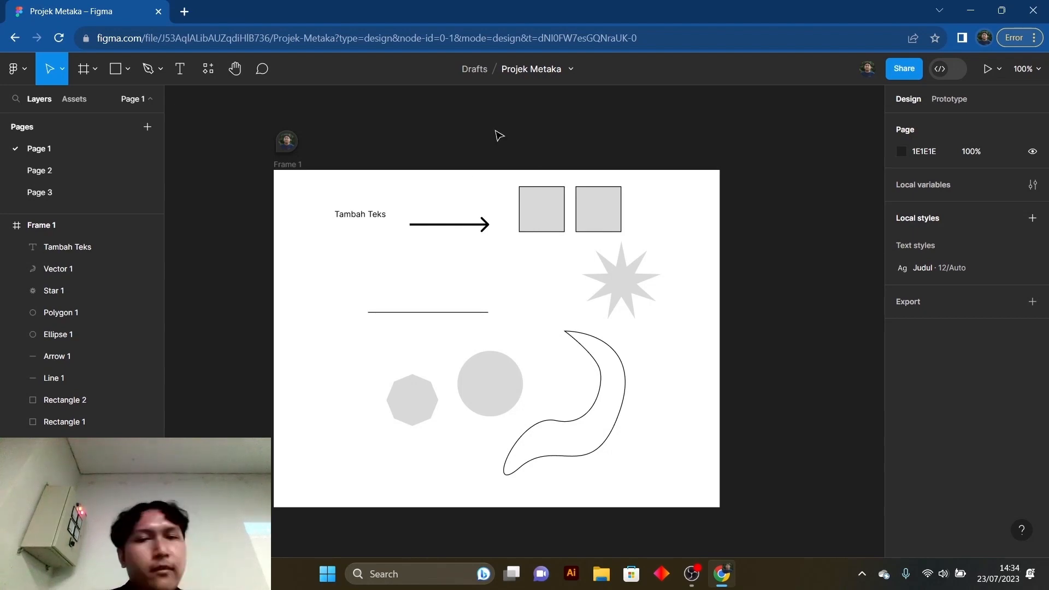
- Set Rectangle 1's horizontal and vertical constraints to Center, and return them to Left and Top
{"action": "left_click", "coordinate": [541, 193]}
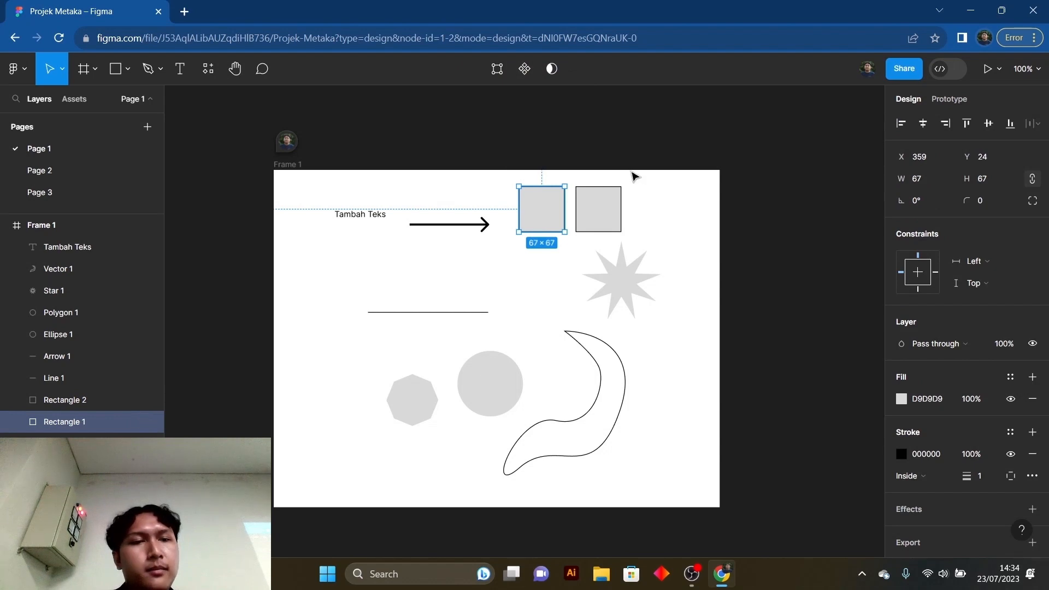
{"action": "left_click", "coordinate": [921, 279]}
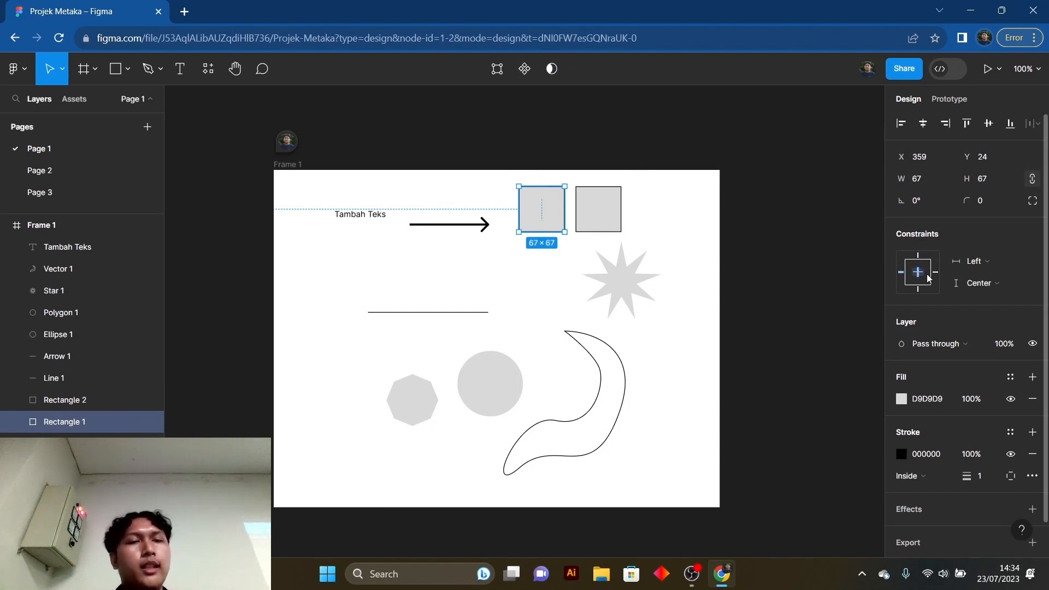
{"action": "left_click", "coordinate": [925, 275]}
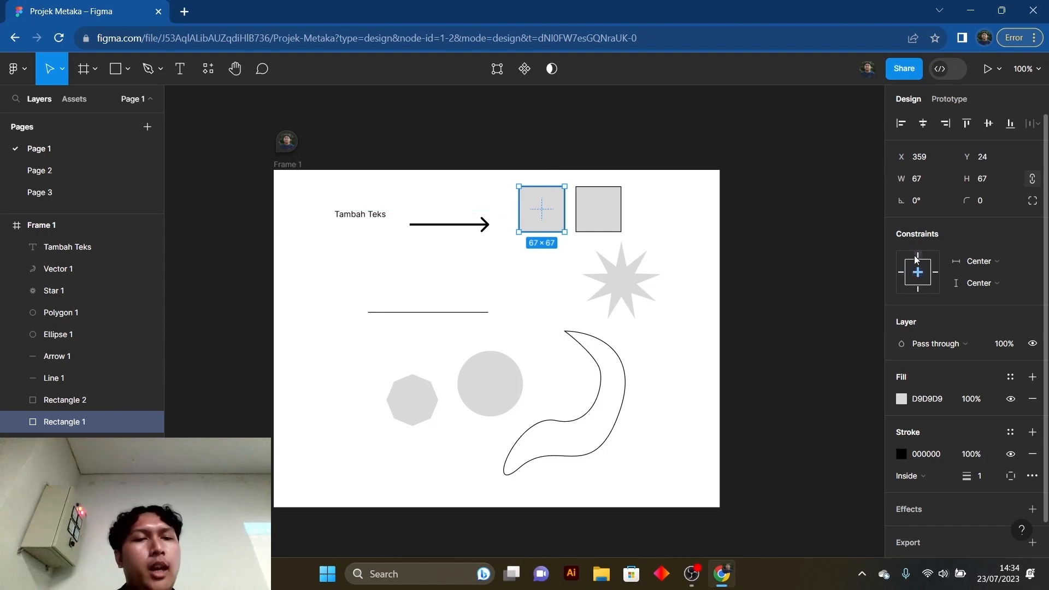
{"action": "left_click", "coordinate": [919, 255]}
{"action": "left_click", "coordinate": [902, 273]}
{"action": "left_click", "coordinate": [763, 220]}
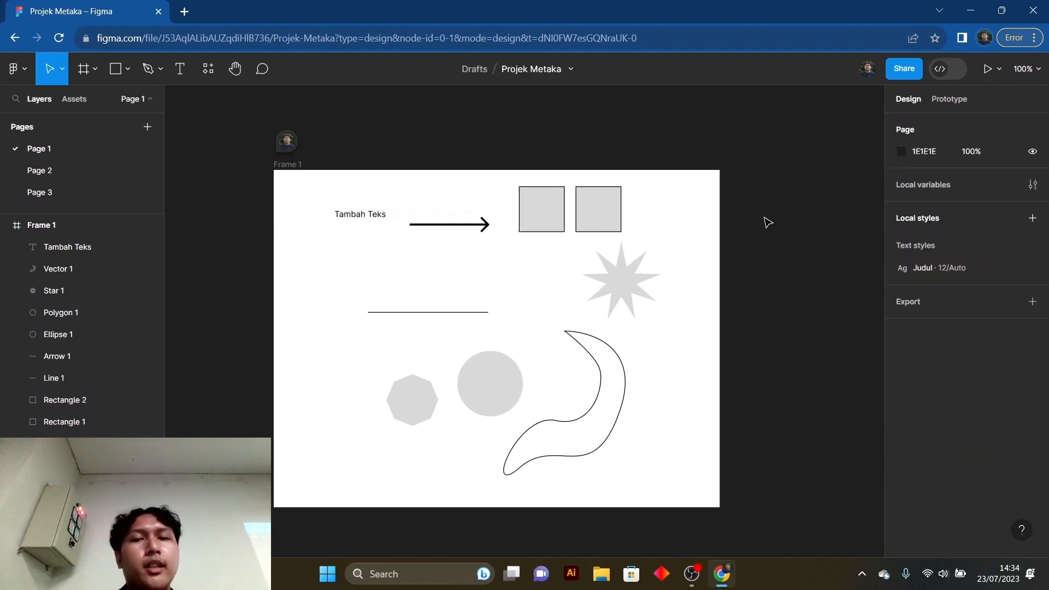
- Examine the constraint settings of Rectangle 1 without changing them
{"action": "left_click", "coordinate": [554, 216]}
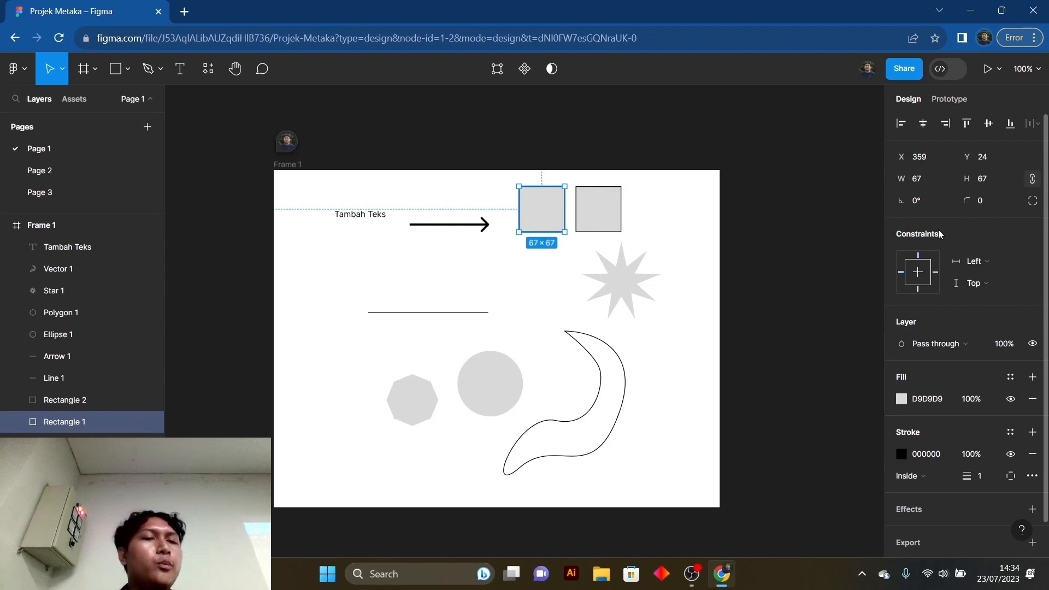
{"action": "left_click", "coordinate": [984, 262]}
{"action": "left_click", "coordinate": [984, 259]}
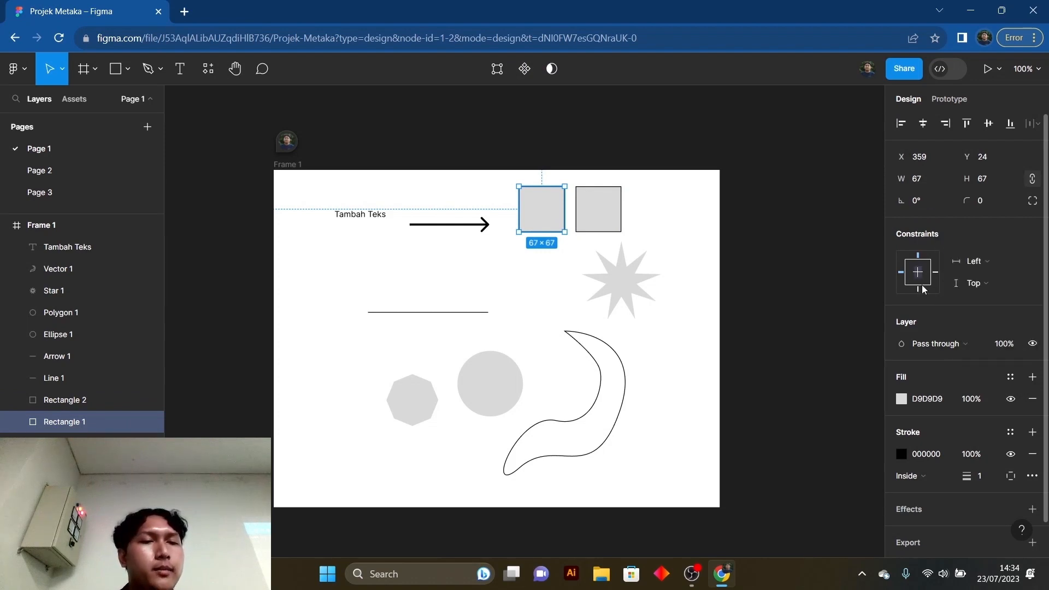
{"action": "left_click", "coordinate": [842, 280]}
{"action": "left_click", "coordinate": [559, 206]}
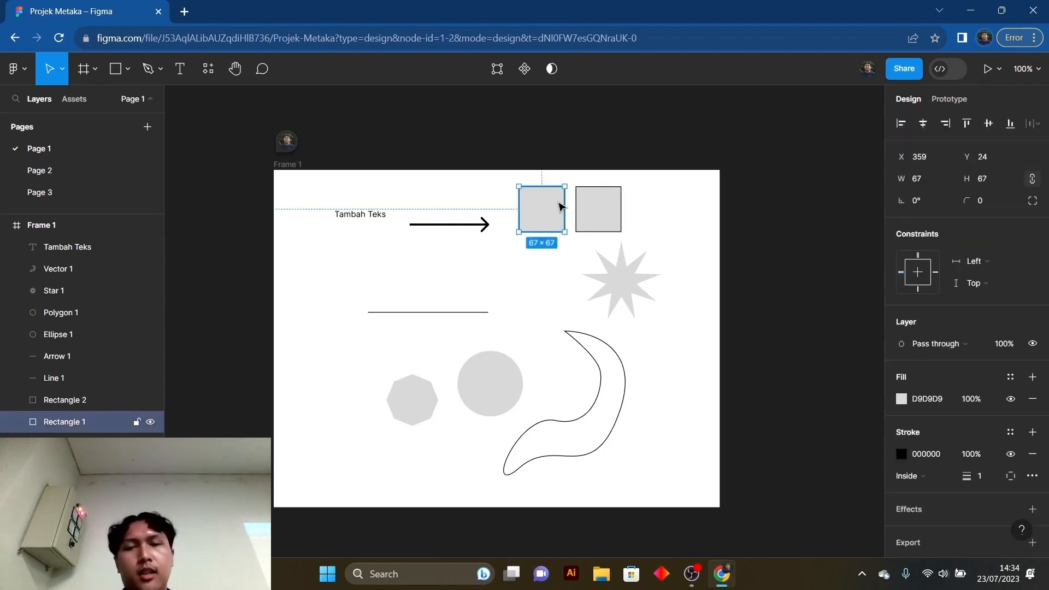
{"action": "left_click", "coordinate": [787, 239]}
{"action": "left_click", "coordinate": [560, 221]}
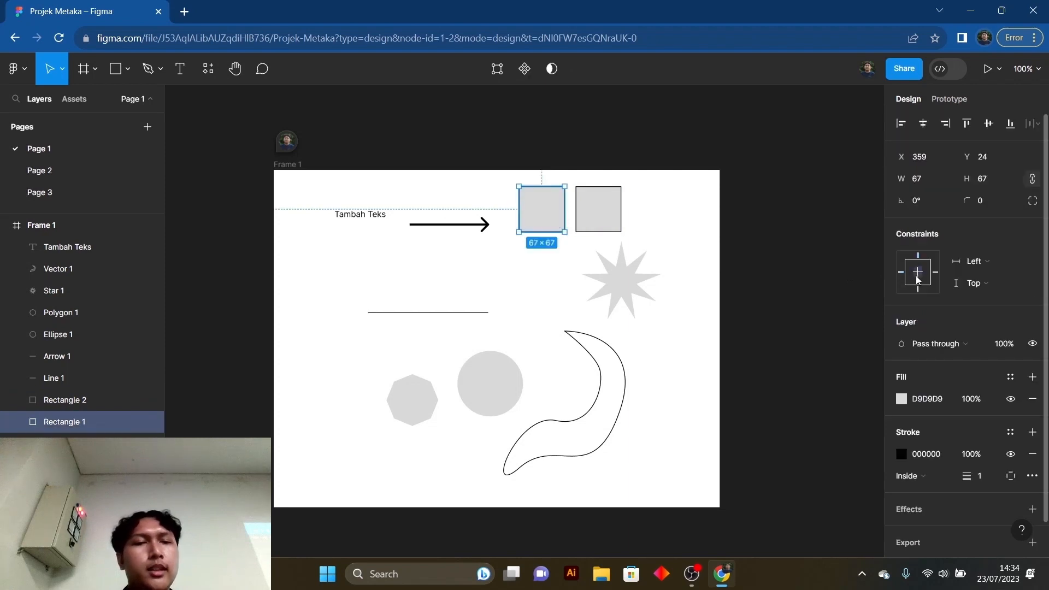
{"action": "left_click", "coordinate": [820, 241]}
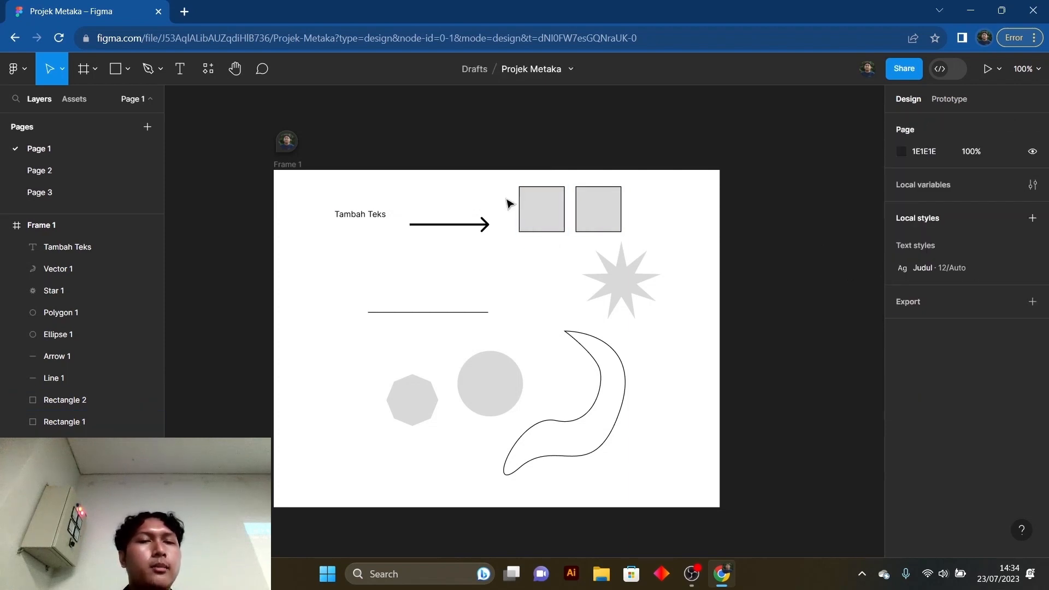
{"action": "left_click", "coordinate": [541, 214]}
{"action": "left_click", "coordinate": [847, 246]}
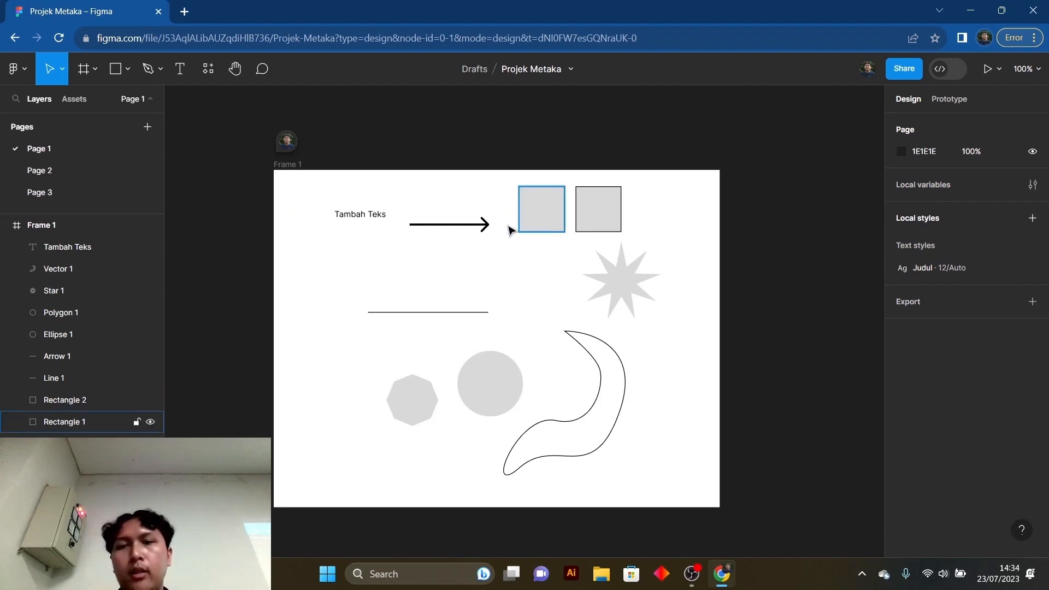
- Move the "Tambah Teks" text to a spot near the upper-left corner of Frame 1
{"action": "left_click", "coordinate": [378, 218]}
{"action": "left_click_drag", "start_coordinate": [377, 218], "coordinate": [378, 237]}
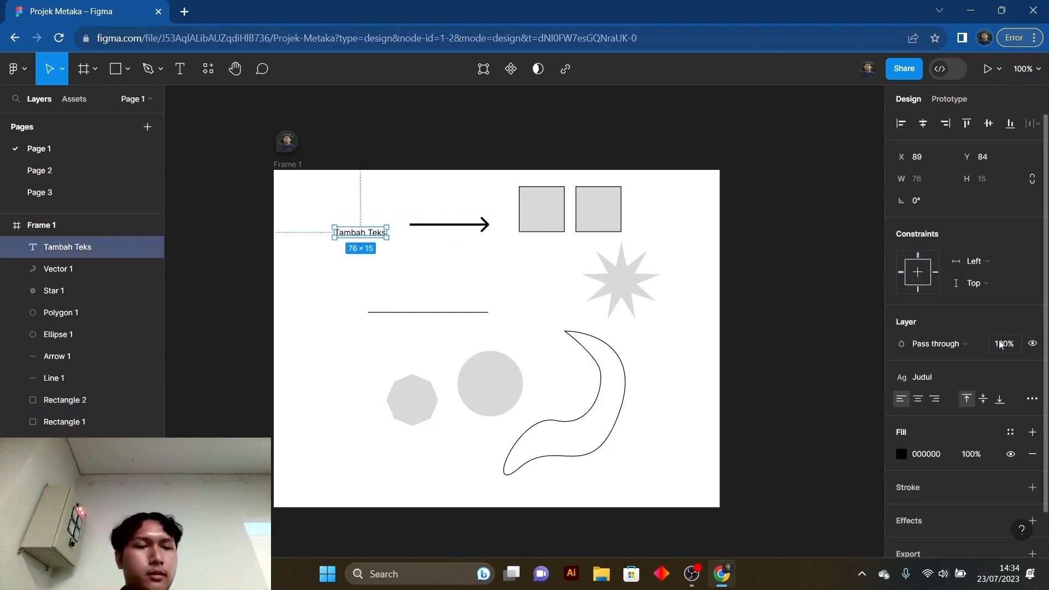
{"action": "scroll", "coordinate": [992, 352], "scroll_direction": "down", "scroll_amount": 1}
{"action": "scroll", "coordinate": [944, 326], "scroll_direction": "up", "scroll_amount": 1}
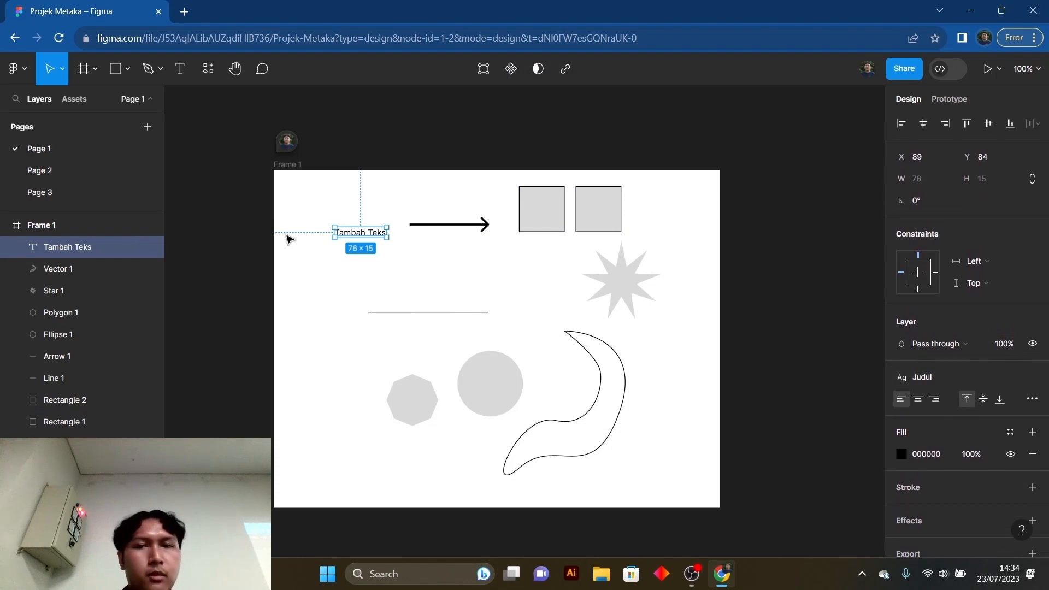
{"action": "left_click", "coordinate": [405, 252]}
{"action": "left_click", "coordinate": [353, 242]}
{"action": "left_click", "coordinate": [504, 260]}
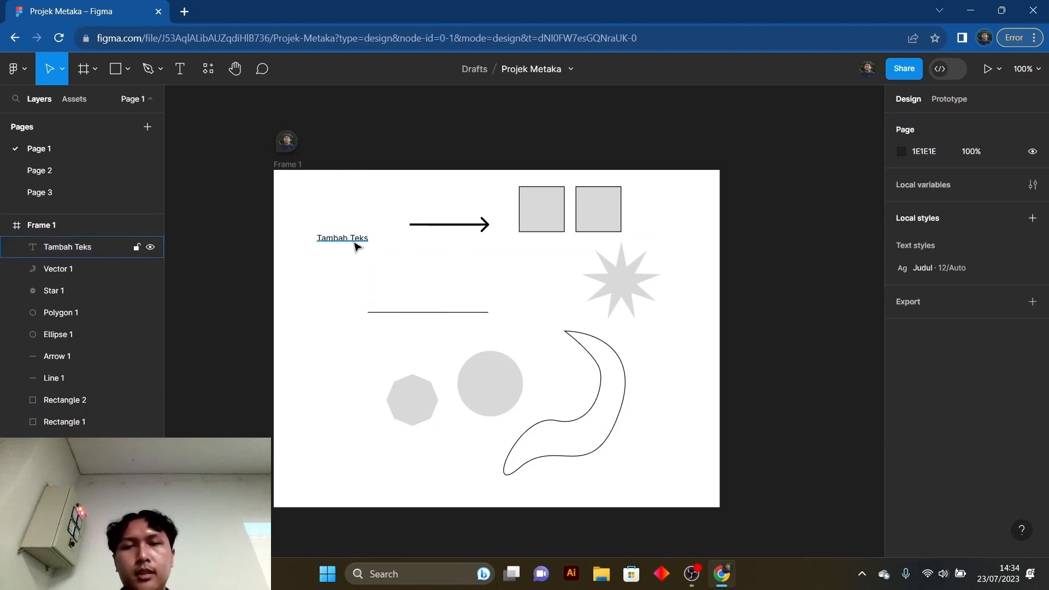
{"action": "left_click_drag", "start_coordinate": [356, 244], "coordinate": [342, 217]}
- Stack the two squares vertically below the "Tambah Teks" text, at X 53 with a gap of 16
{"action": "left_click", "coordinate": [574, 205]}
{"action": "left_click_drag", "start_coordinate": [560, 207], "coordinate": [352, 249]}
{"action": "left_click_drag", "start_coordinate": [592, 220], "coordinate": [331, 320]}
{"action": "left_click", "coordinate": [349, 258], "text": "shift"}
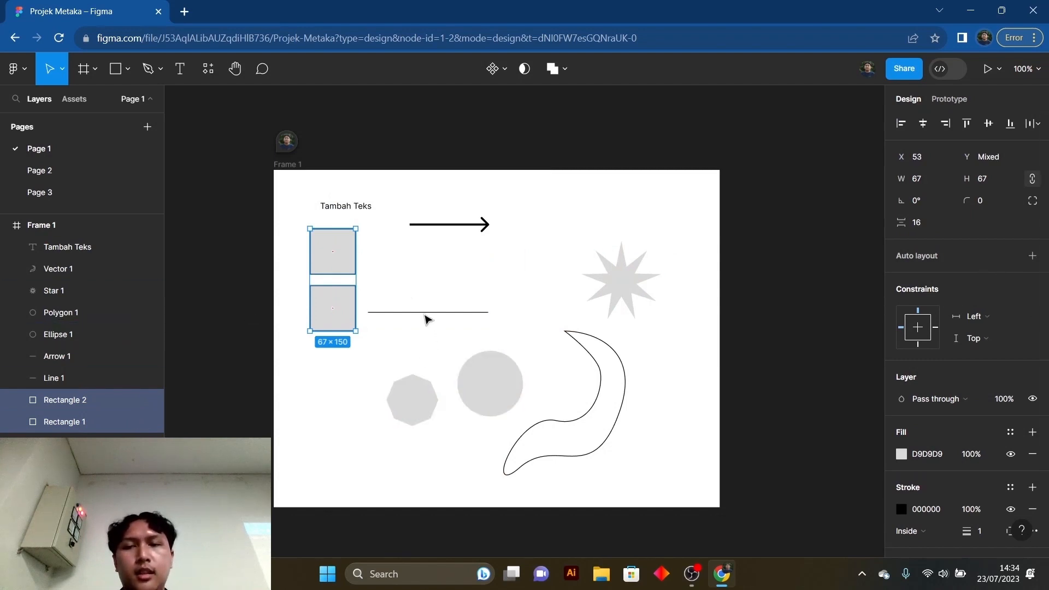
- Move the line to the lower-right area of Frame 1 and the arrow up near the frame's upper edge
{"action": "left_click_drag", "start_coordinate": [429, 313], "coordinate": [637, 478]}
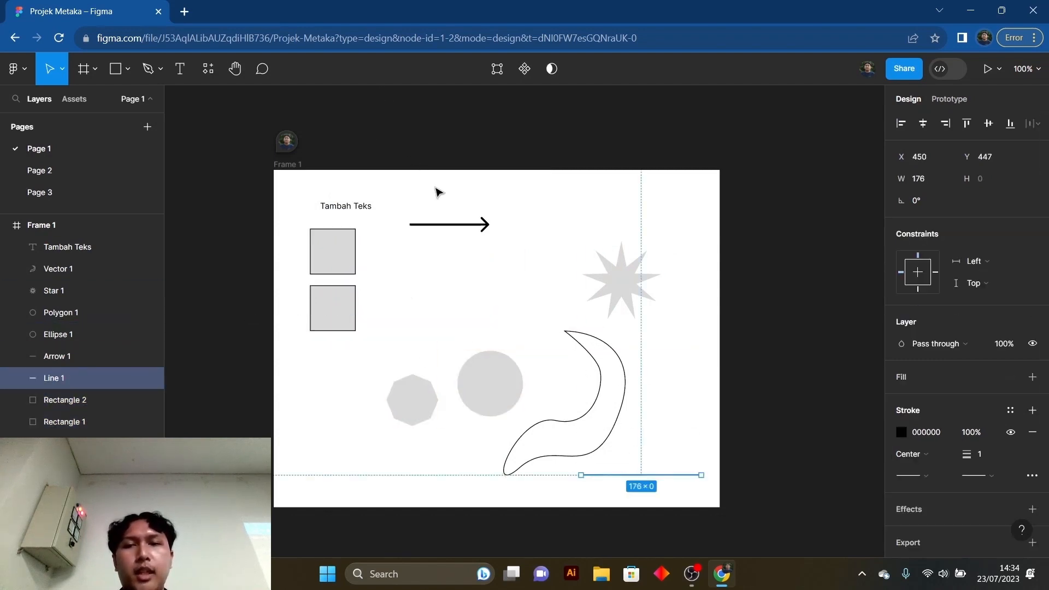
{"action": "left_click_drag", "start_coordinate": [448, 225], "coordinate": [437, 193]}
{"action": "left_click", "coordinate": [476, 271]}
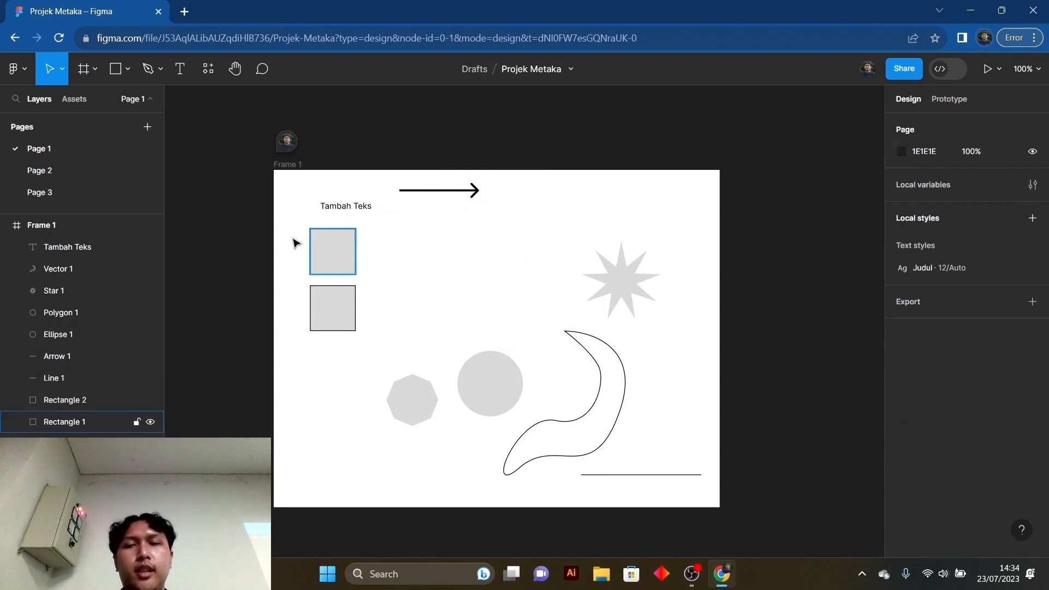
{"action": "left_click_drag", "start_coordinate": [287, 226], "coordinate": [362, 335]}
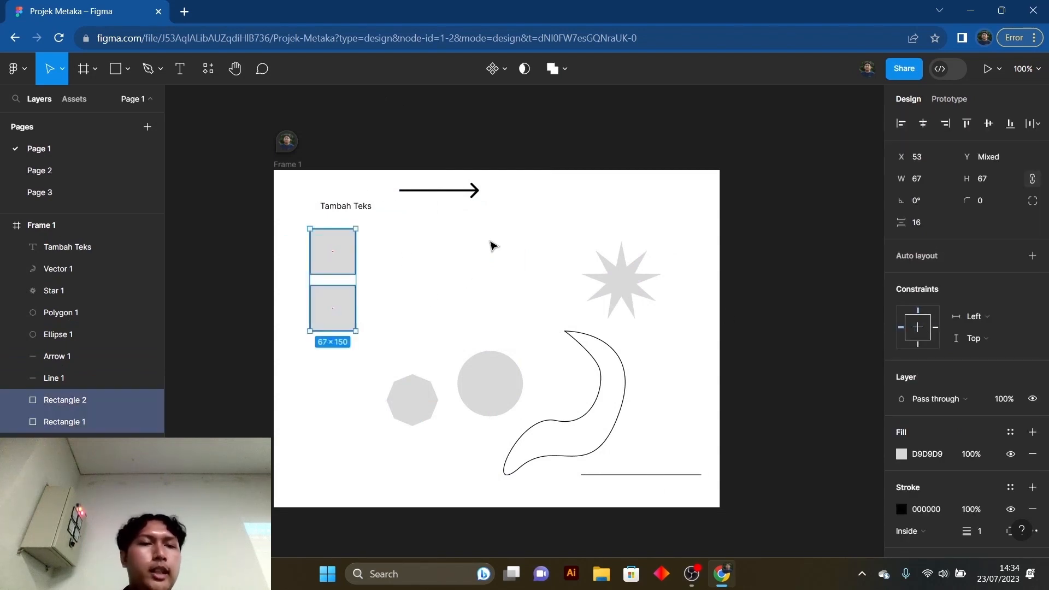
{"action": "left_click", "coordinate": [452, 270]}
{"action": "left_click_drag", "start_coordinate": [285, 242], "coordinate": [354, 318]}
{"action": "left_click", "coordinate": [429, 293]}
{"action": "left_click_drag", "start_coordinate": [297, 225], "coordinate": [377, 338]}
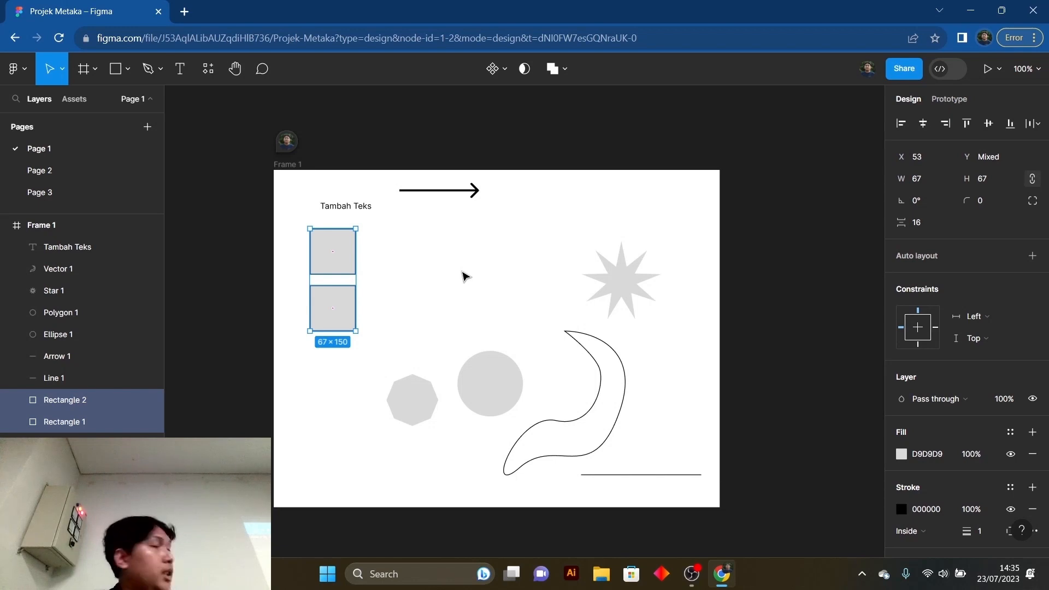
{"action": "scroll", "coordinate": [464, 275], "scroll_direction": "down", "scroll_amount": 1}
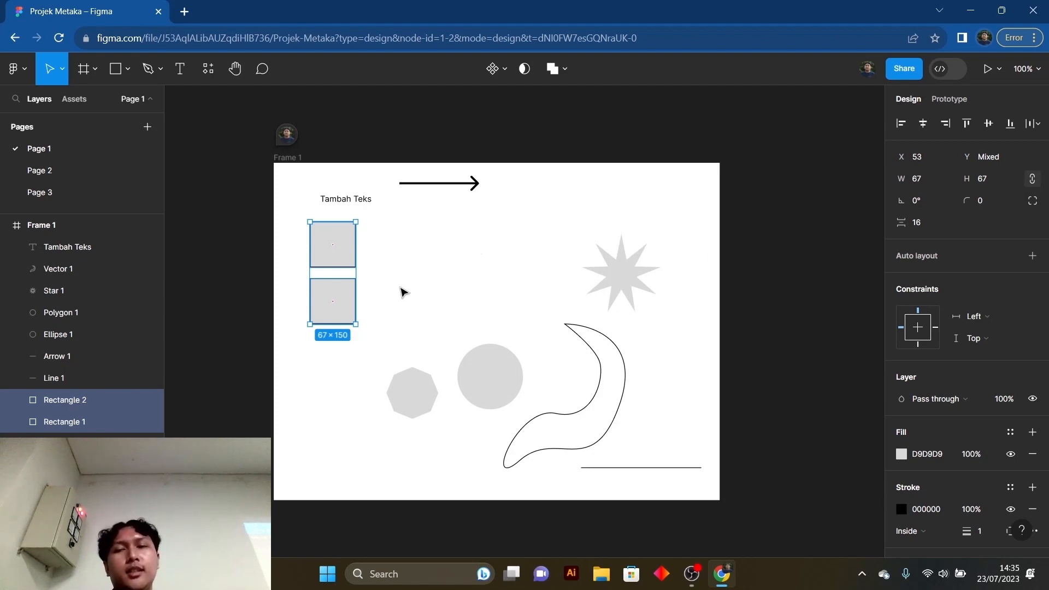
{"action": "left_click", "coordinate": [441, 289]}
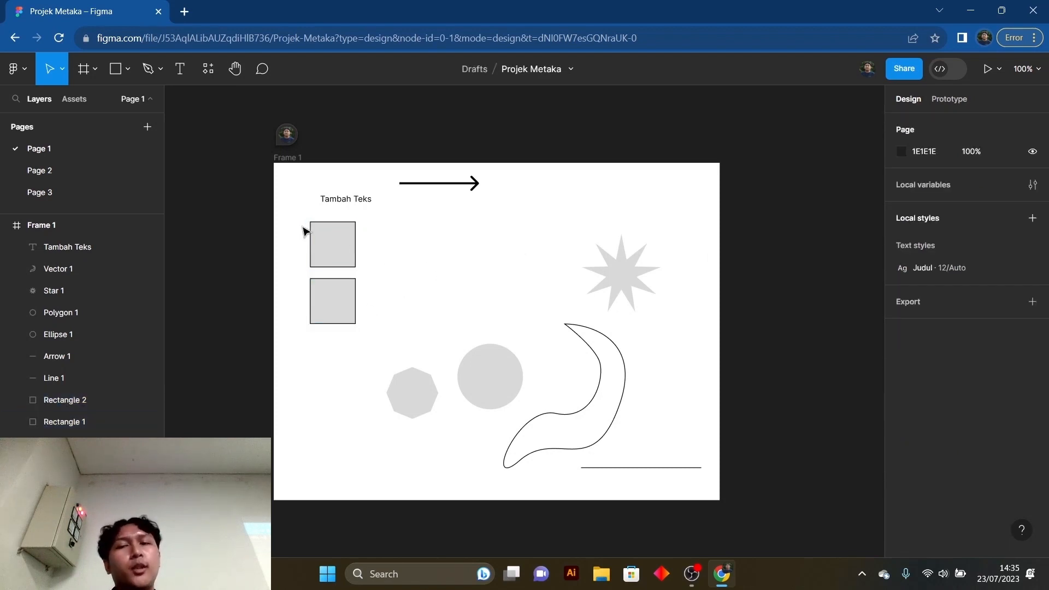
{"action": "left_click_drag", "start_coordinate": [290, 230], "coordinate": [352, 312]}
{"action": "left_click", "coordinate": [418, 285]}
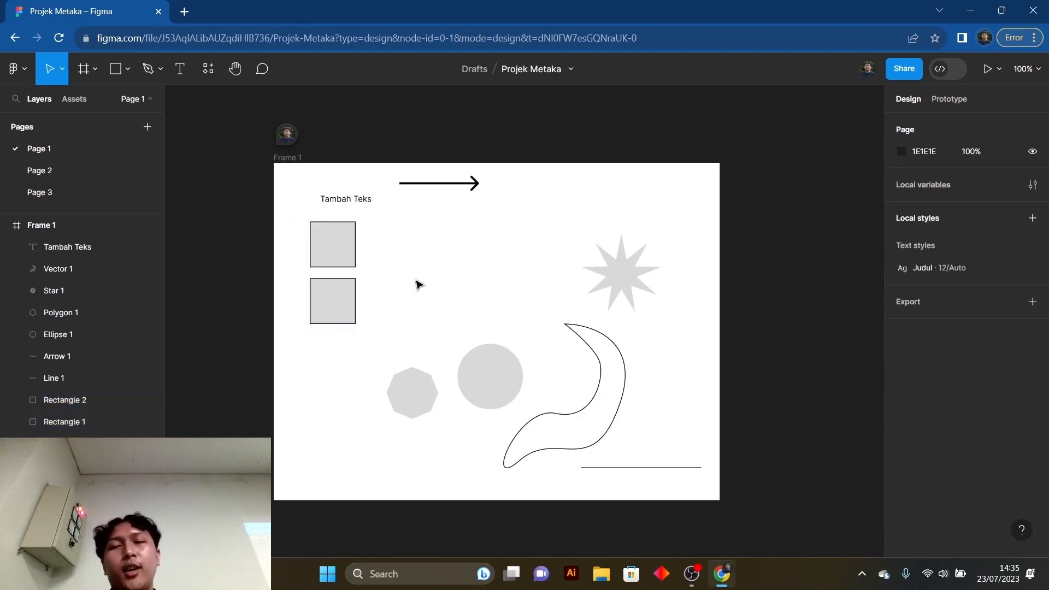
- Add a vertical auto layout to the two stacked squares and slightly widen the gap between them
{"action": "left_click_drag", "start_coordinate": [291, 218], "coordinate": [371, 334]}
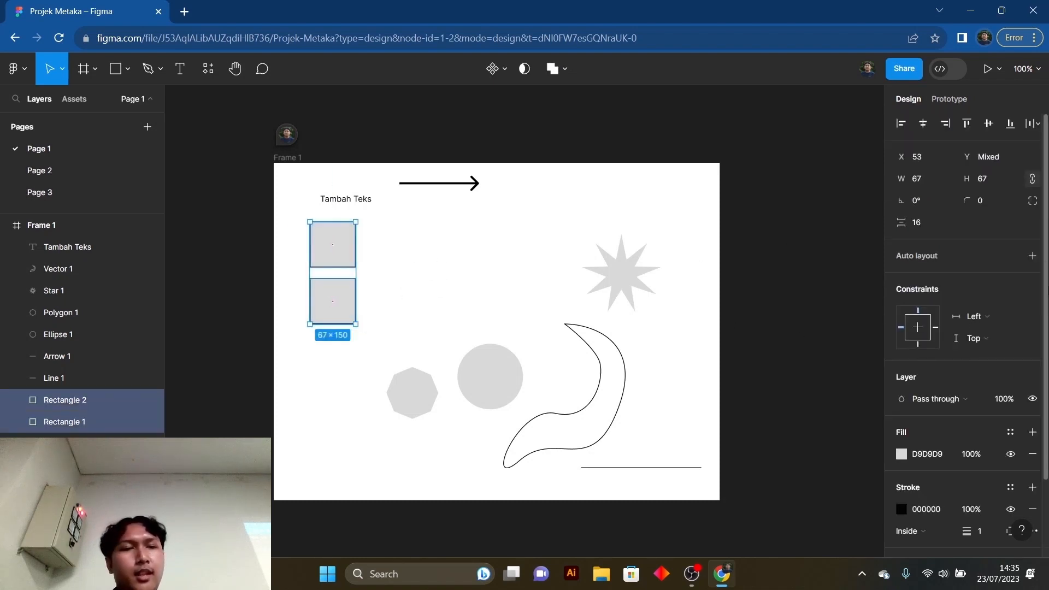
{"action": "left_click", "coordinate": [1032, 256]}
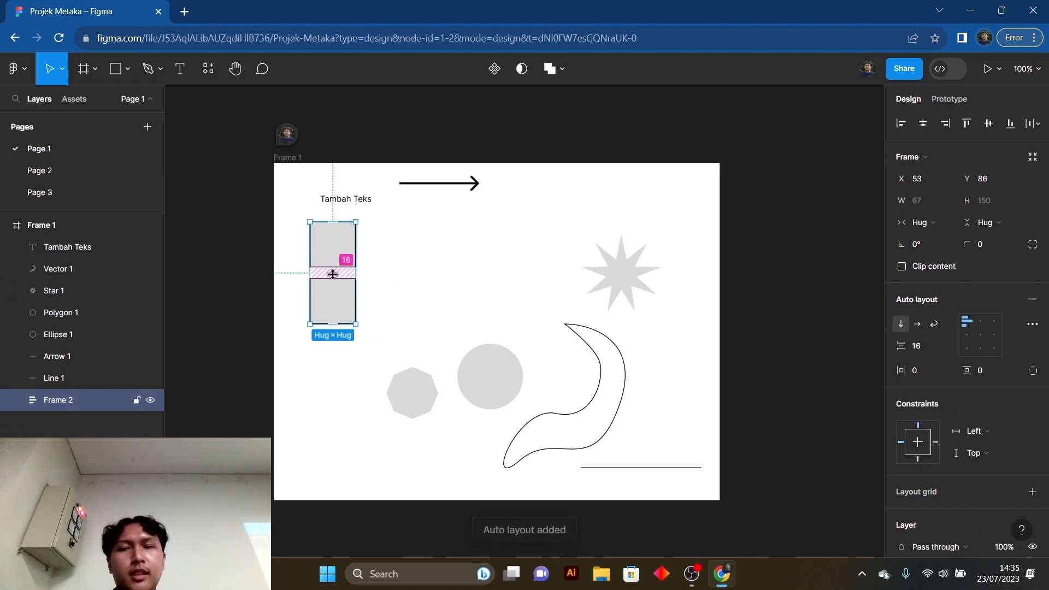
{"action": "left_click_drag", "start_coordinate": [333, 274], "coordinate": [333, 275]}
{"action": "left_click", "coordinate": [383, 257]}
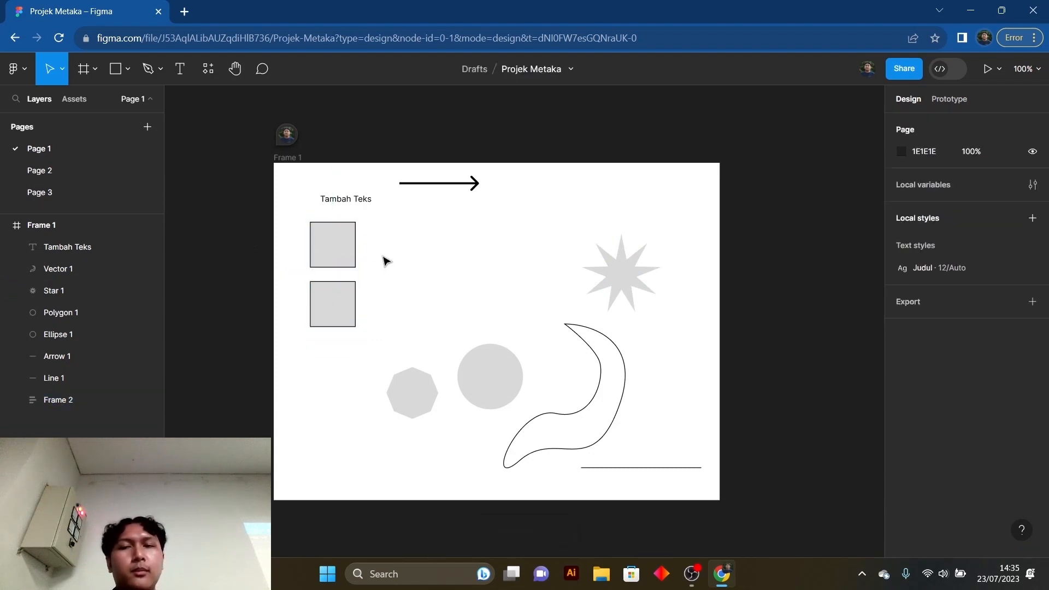
- Switch the two squares' auto layout to horizontal and enlarge their layout frame to about 246 × 161
{"action": "left_click", "coordinate": [323, 251]}
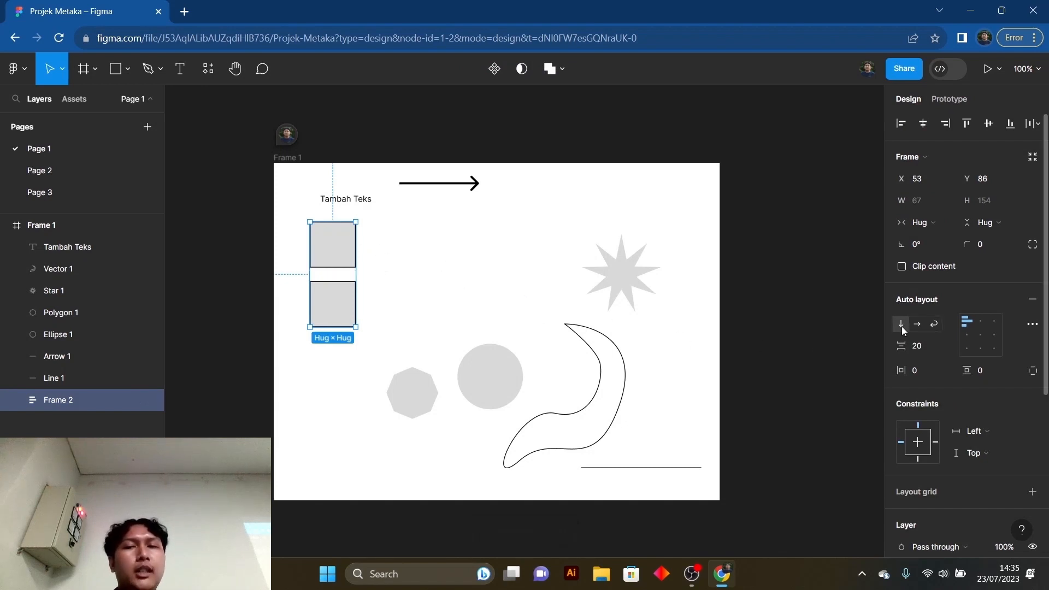
{"action": "left_click", "coordinate": [918, 325]}
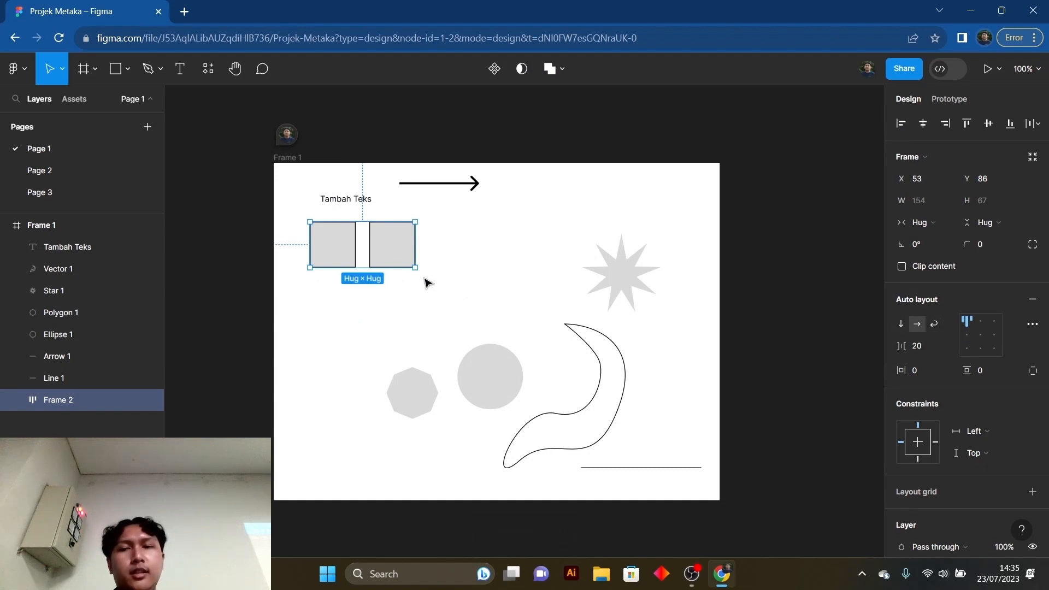
{"action": "left_click_drag", "start_coordinate": [415, 268], "coordinate": [478, 332]}
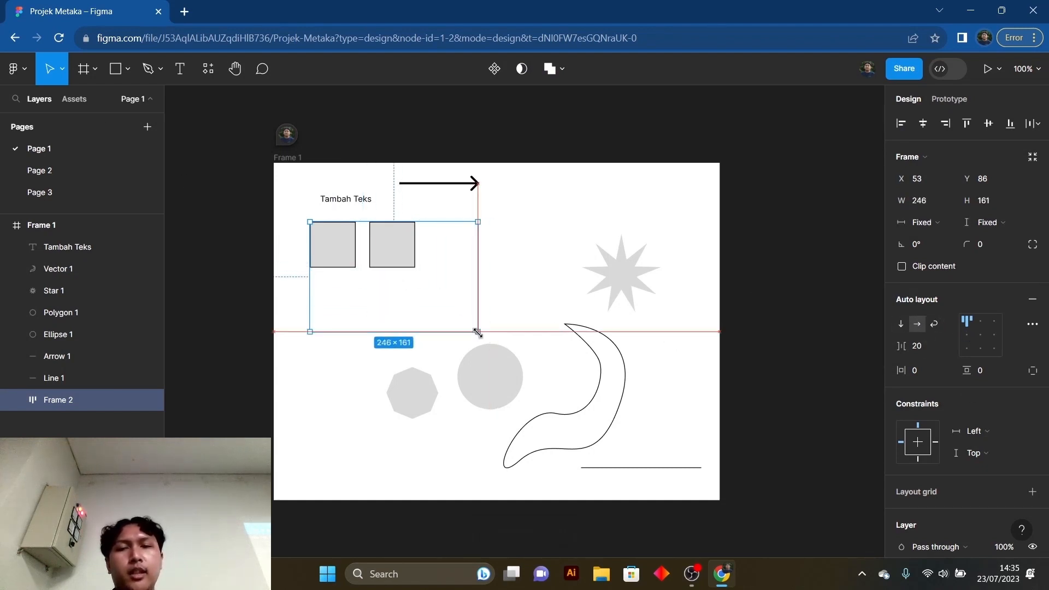
- Center the squares in their auto layout frame and set the gap between them to 37
{"action": "left_click", "coordinate": [969, 338]}
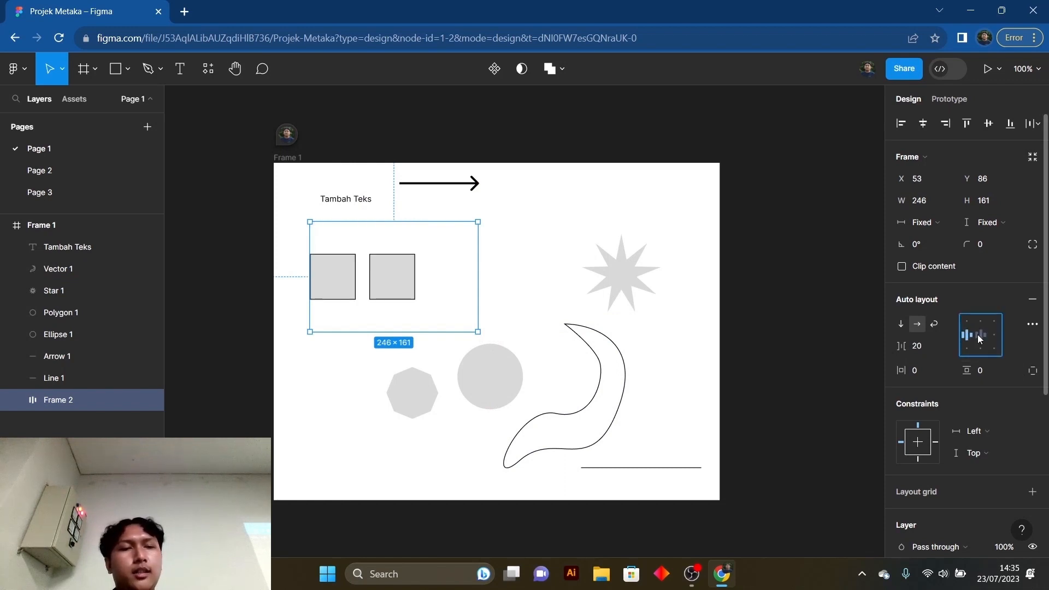
{"action": "left_click", "coordinate": [979, 335]}
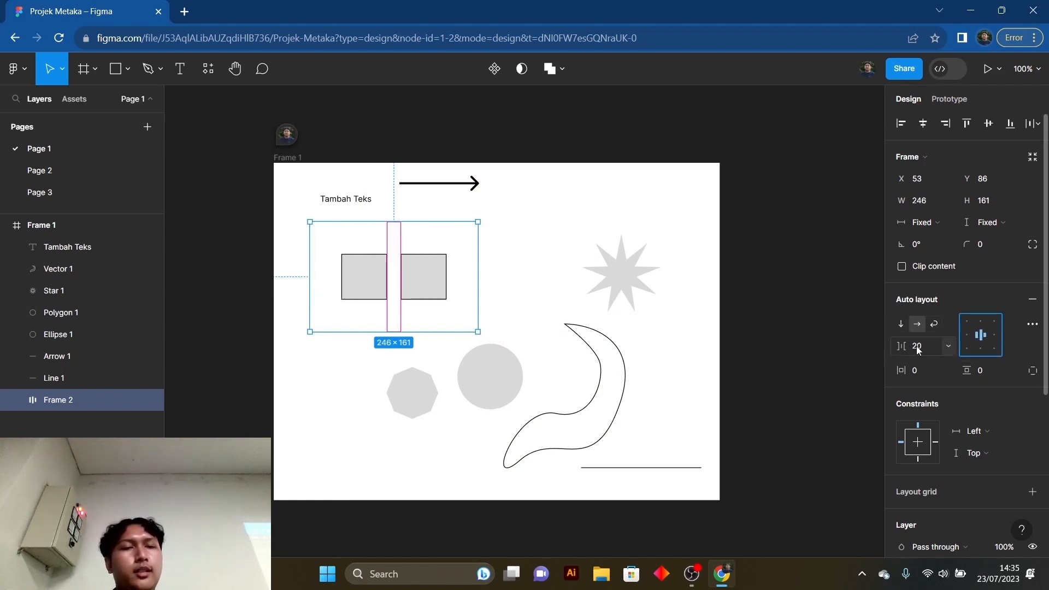
{"action": "left_click_drag", "start_coordinate": [903, 346], "coordinate": [918, 370]}
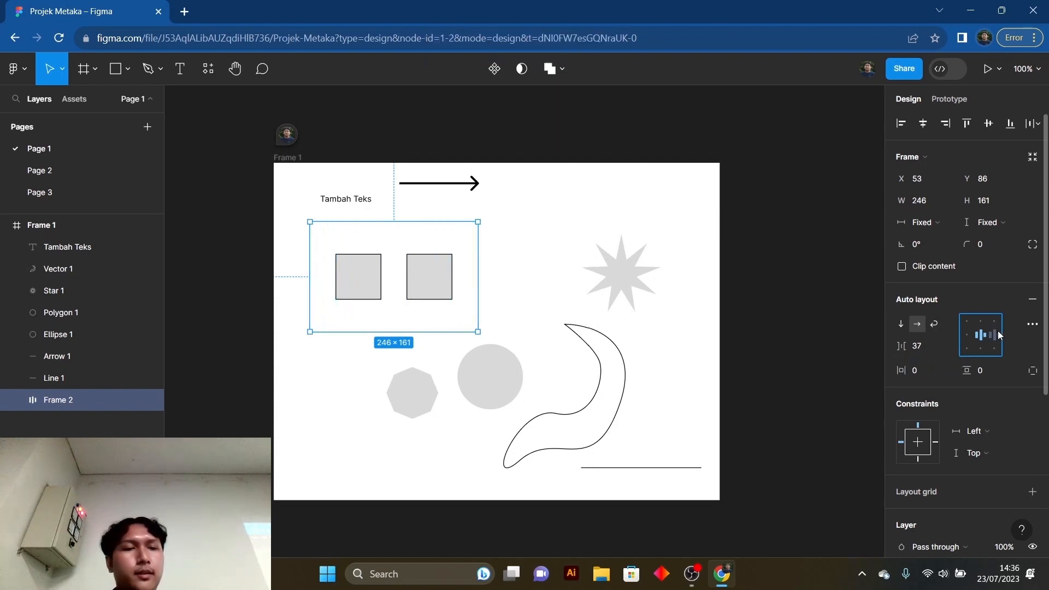
{"action": "left_click", "coordinate": [694, 236]}
{"action": "left_click", "coordinate": [380, 278]}
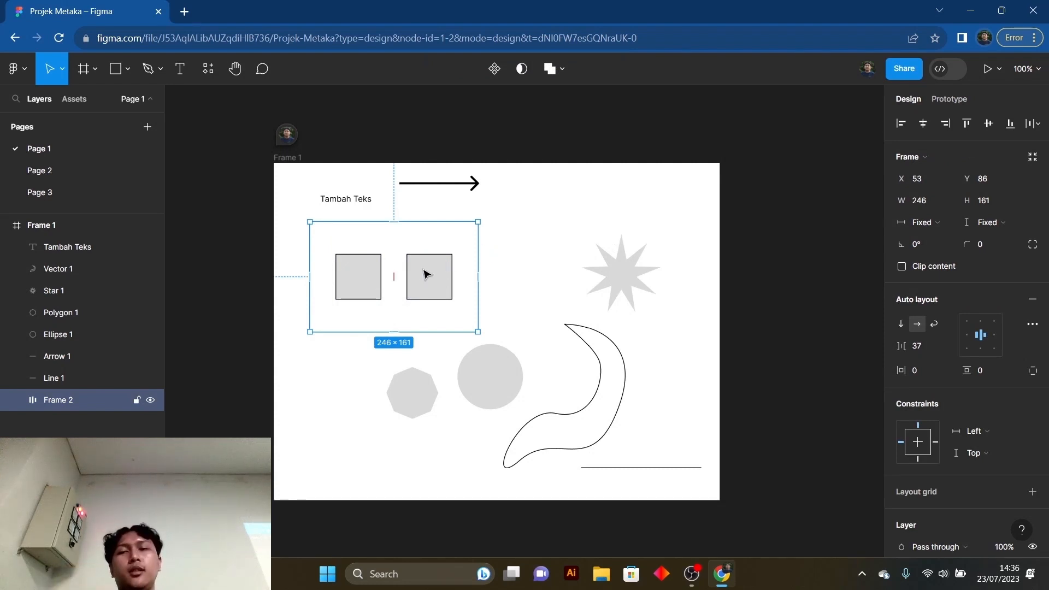
{"action": "left_click", "coordinate": [300, 197]}
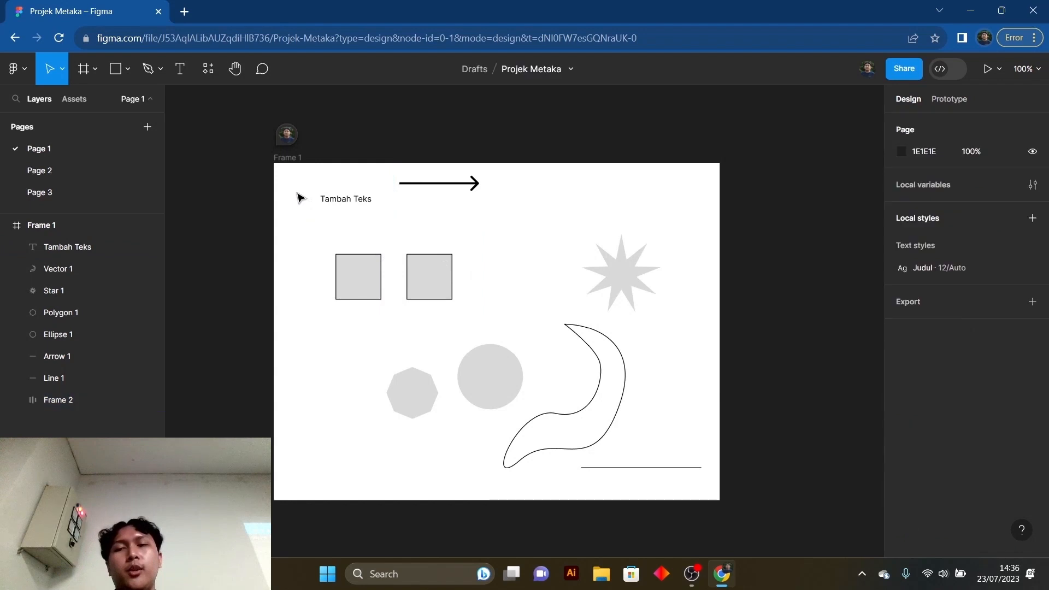
{"action": "left_click", "coordinate": [358, 294]}
{"action": "left_click", "coordinate": [574, 206]}
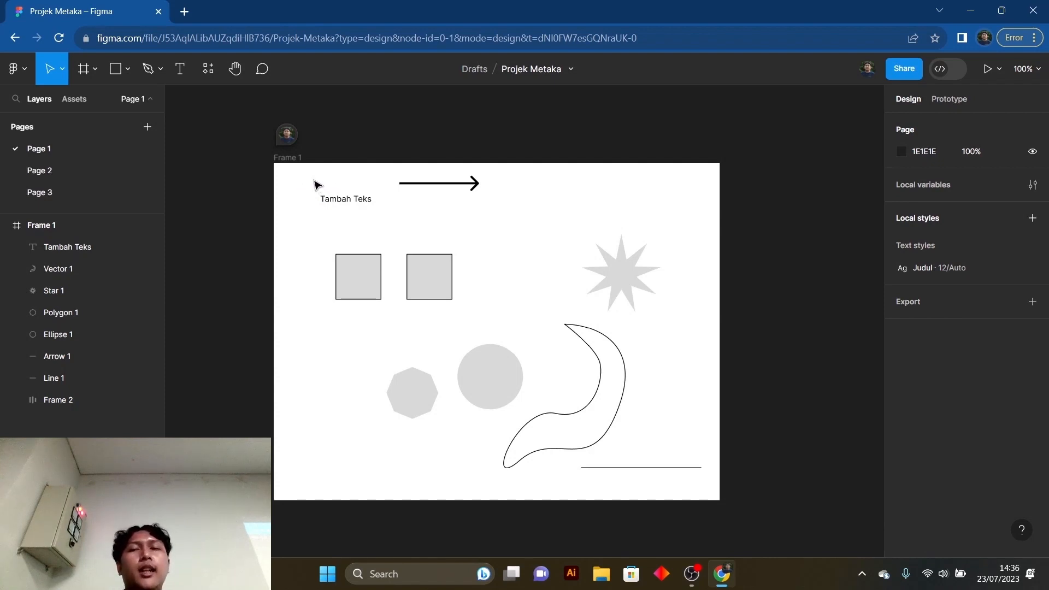
{"action": "left_click", "coordinate": [364, 266]}
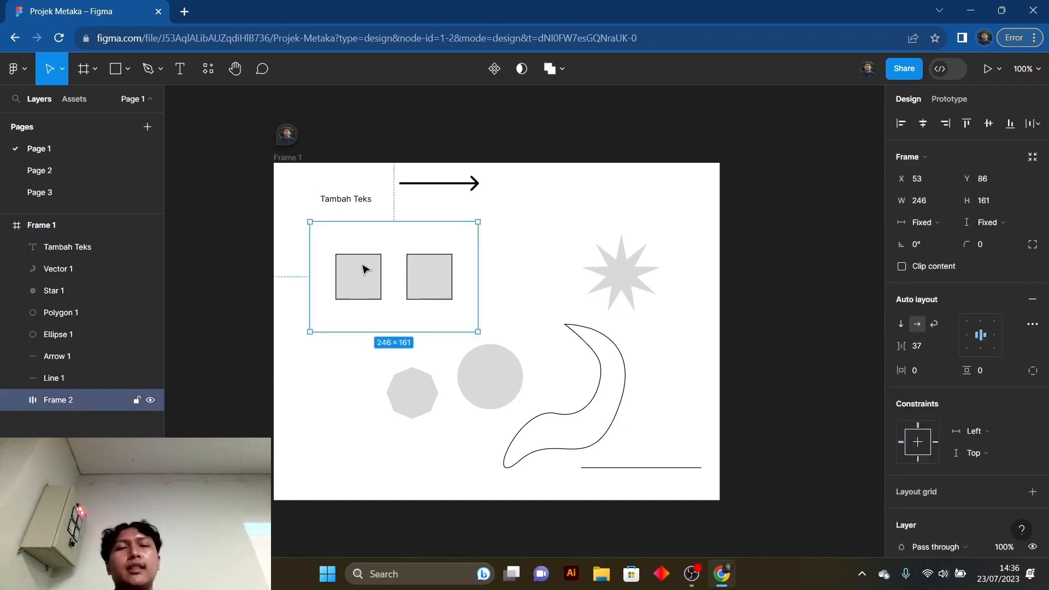
{"action": "left_click", "coordinate": [558, 243]}
{"action": "left_click", "coordinate": [454, 271]}
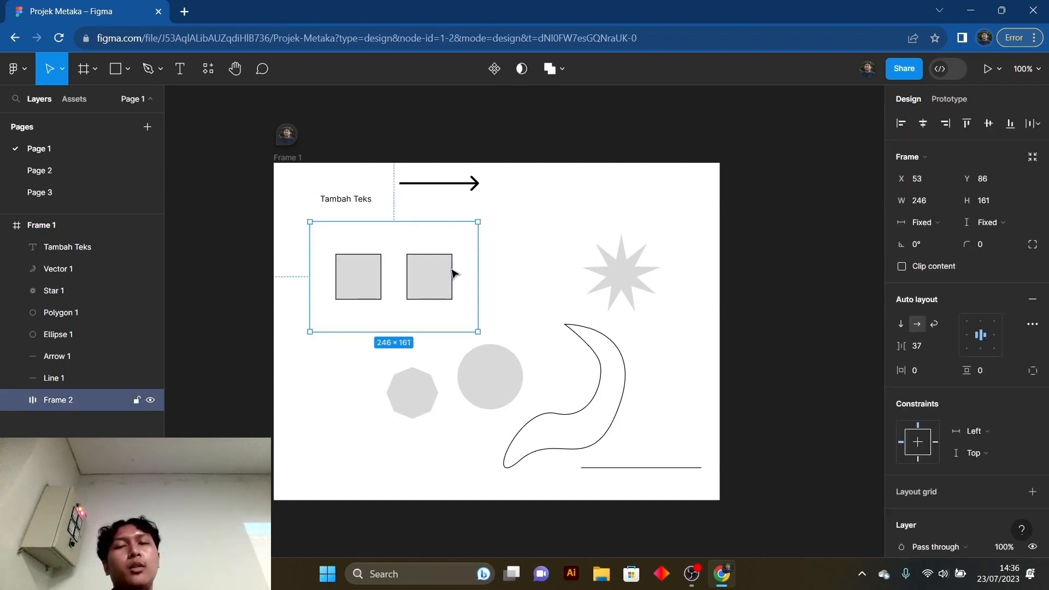
{"action": "left_click", "coordinate": [526, 232]}
{"action": "left_click", "coordinate": [446, 282]}
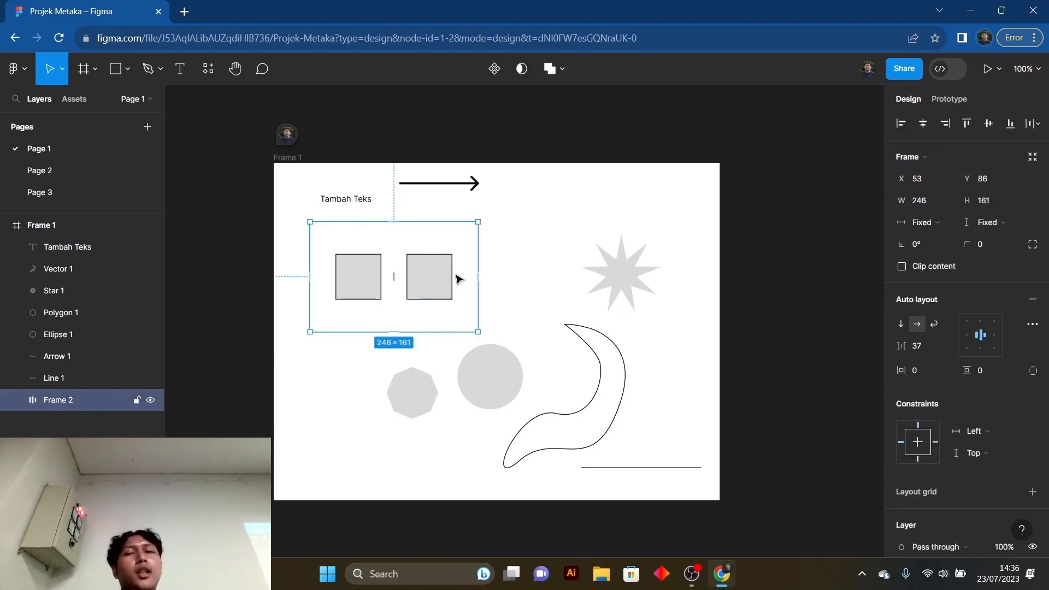
{"action": "left_click", "coordinate": [528, 236]}
{"action": "left_click", "coordinate": [451, 295]}
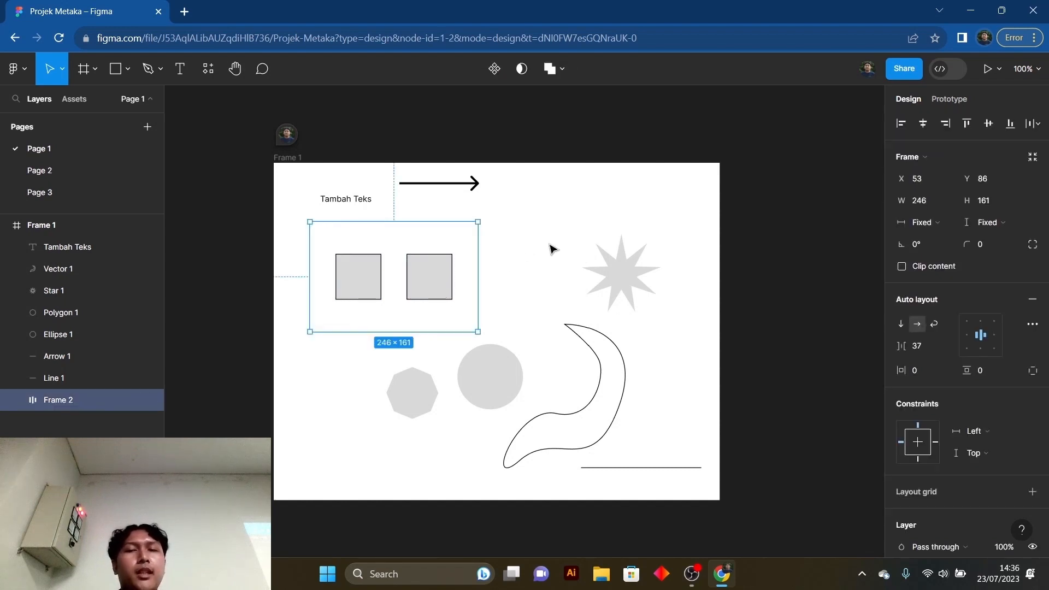
{"action": "left_click", "coordinate": [552, 249]}
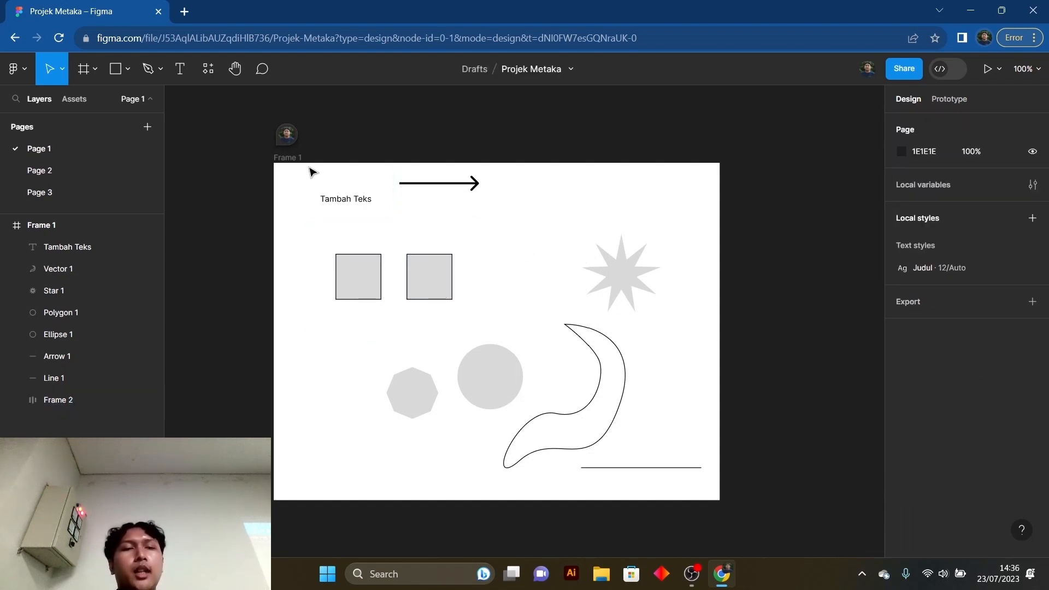
{"action": "left_click_drag", "start_coordinate": [308, 168], "coordinate": [318, 172]}
{"action": "left_click_drag", "start_coordinate": [303, 177], "coordinate": [508, 314]}
{"action": "left_click", "coordinate": [597, 252]}
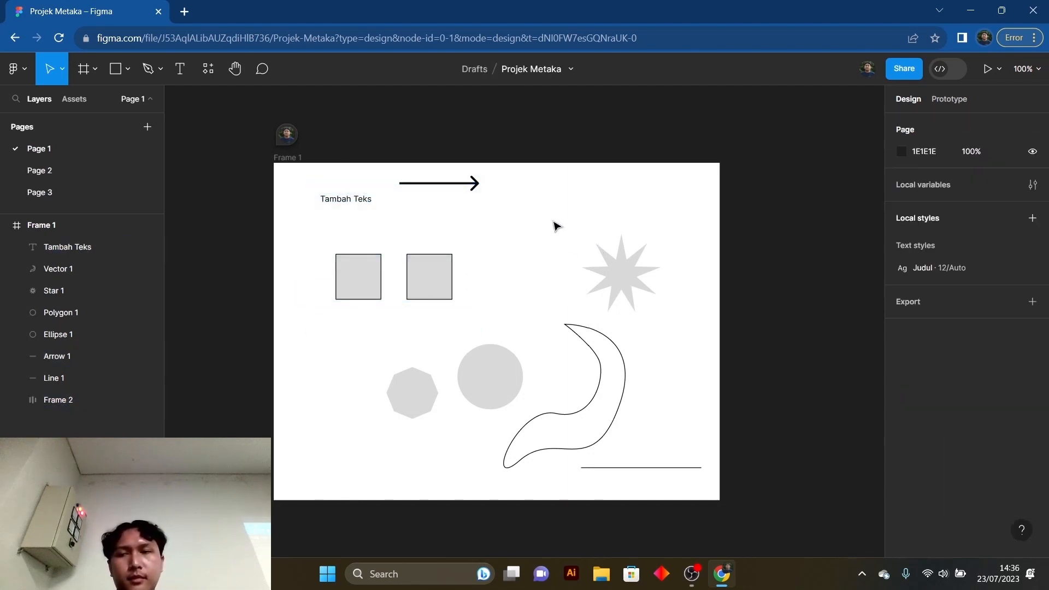
{"action": "left_click", "coordinate": [6, 226]}
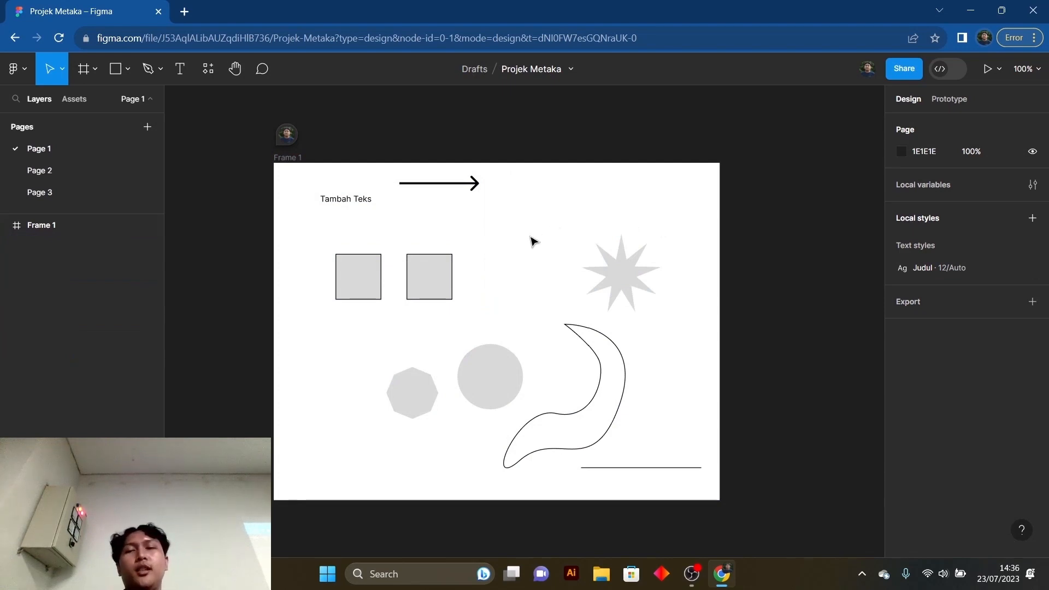
{"action": "left_click_drag", "start_coordinate": [301, 176], "coordinate": [710, 461]}
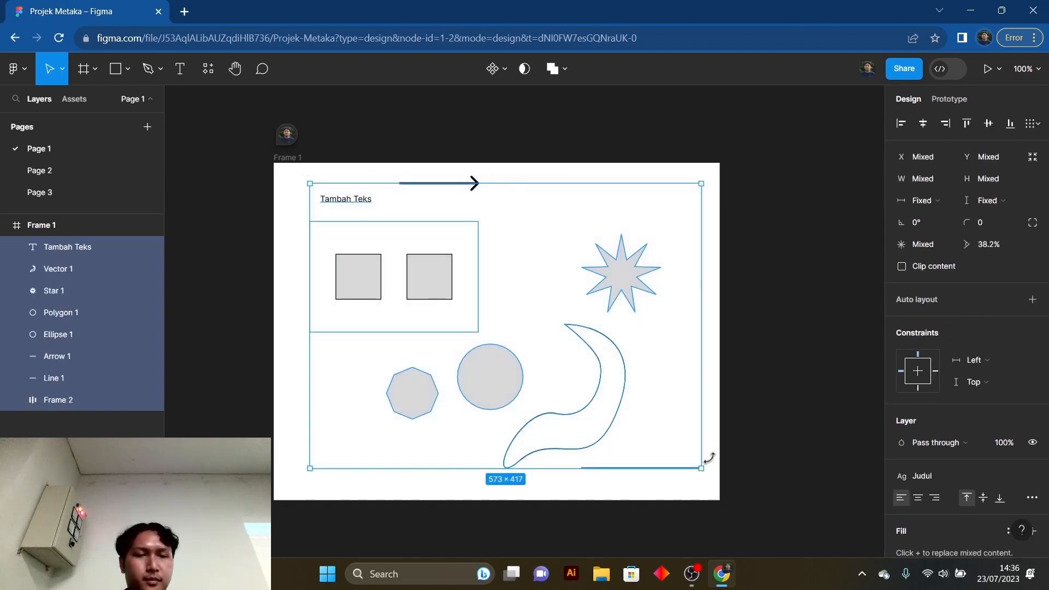
{"action": "key", "text": "Escape"}
{"action": "left_click", "coordinate": [441, 263]}
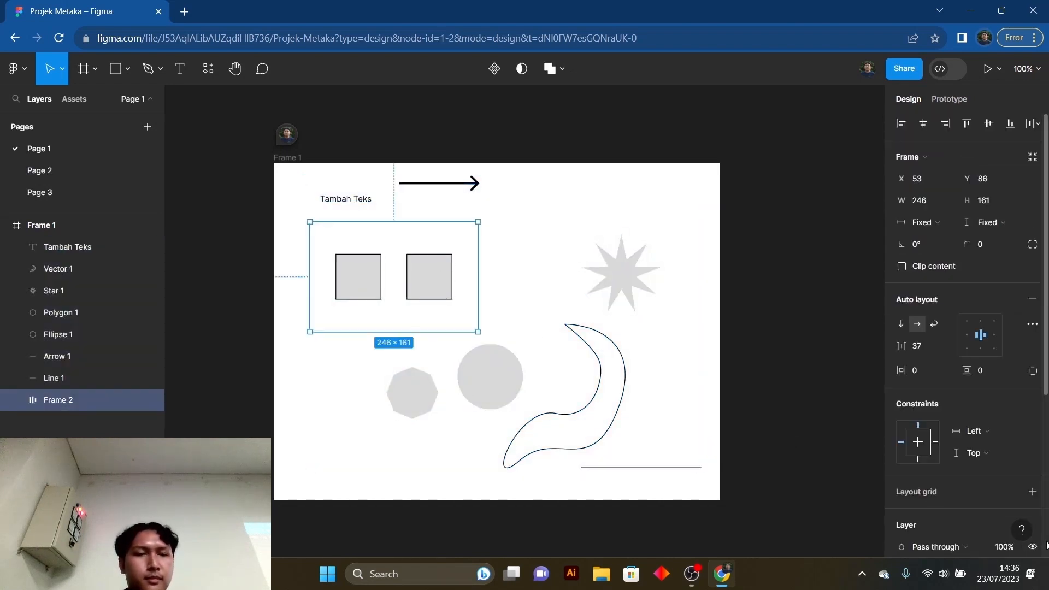
{"action": "scroll", "coordinate": [962, 487], "scroll_direction": "down", "scroll_amount": 5}
{"action": "left_click", "coordinate": [946, 301]}
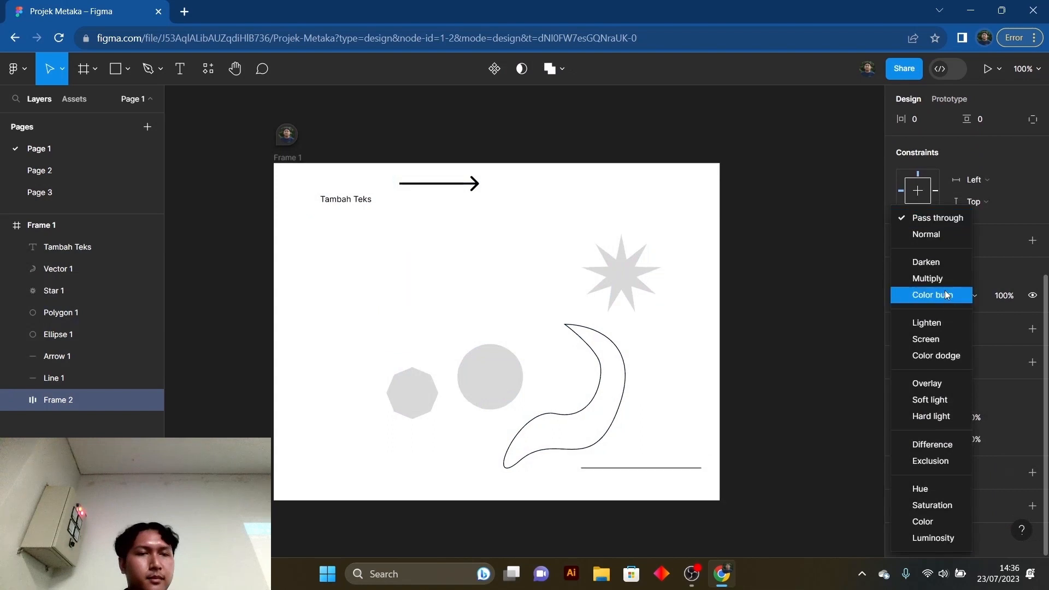
{"action": "left_click", "coordinate": [659, 317]}
{"action": "left_click", "coordinate": [694, 351]}
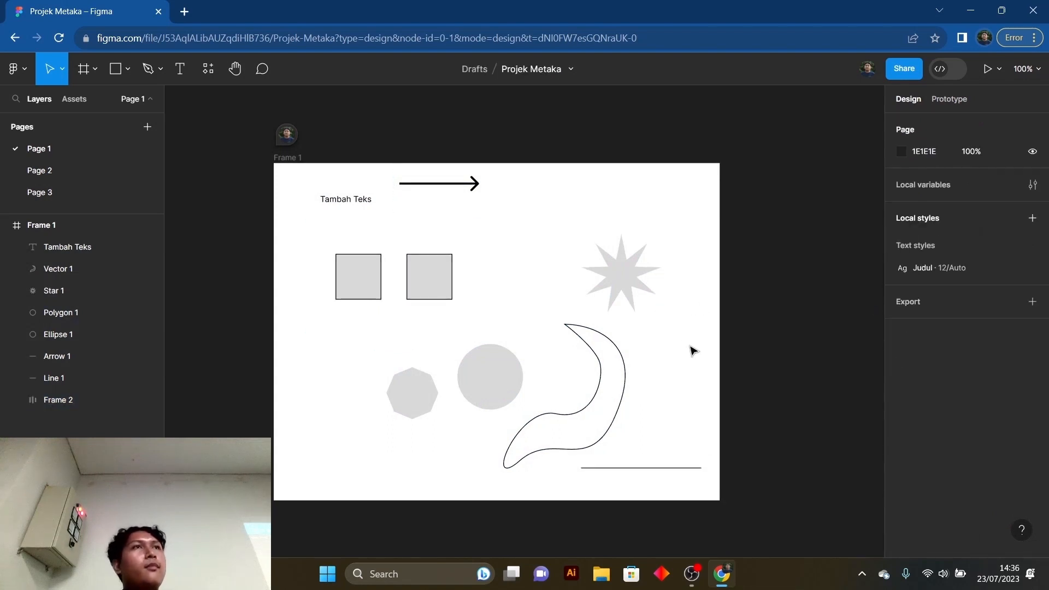
{"action": "scroll", "coordinate": [693, 351], "scroll_direction": "up", "scroll_amount": 2}
{"action": "scroll", "coordinate": [673, 351], "scroll_direction": "down", "scroll_amount": 3}
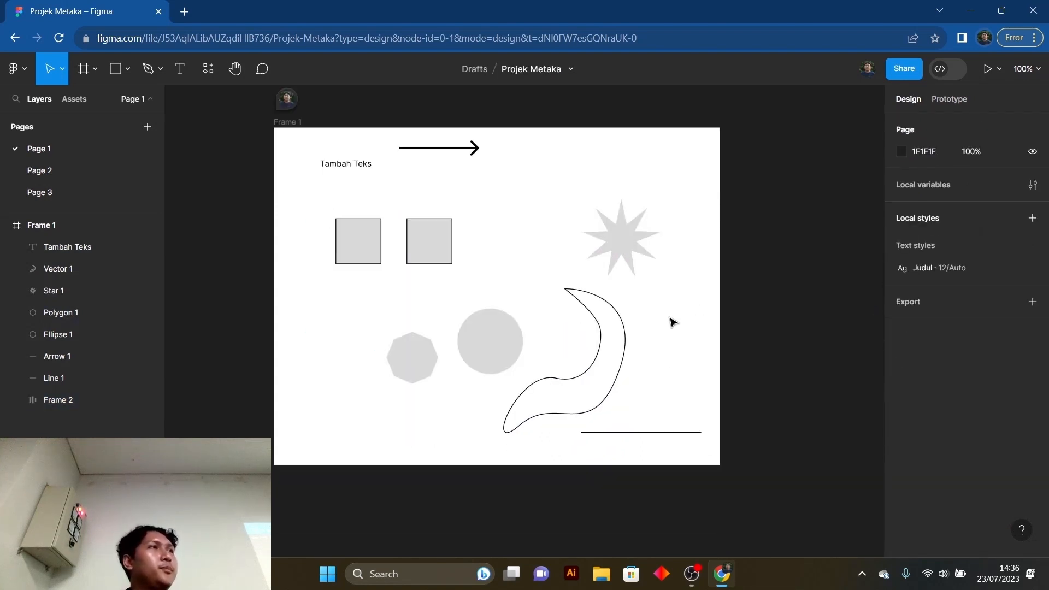
{"action": "scroll", "coordinate": [300, 196], "scroll_direction": "up", "scroll_amount": 2}
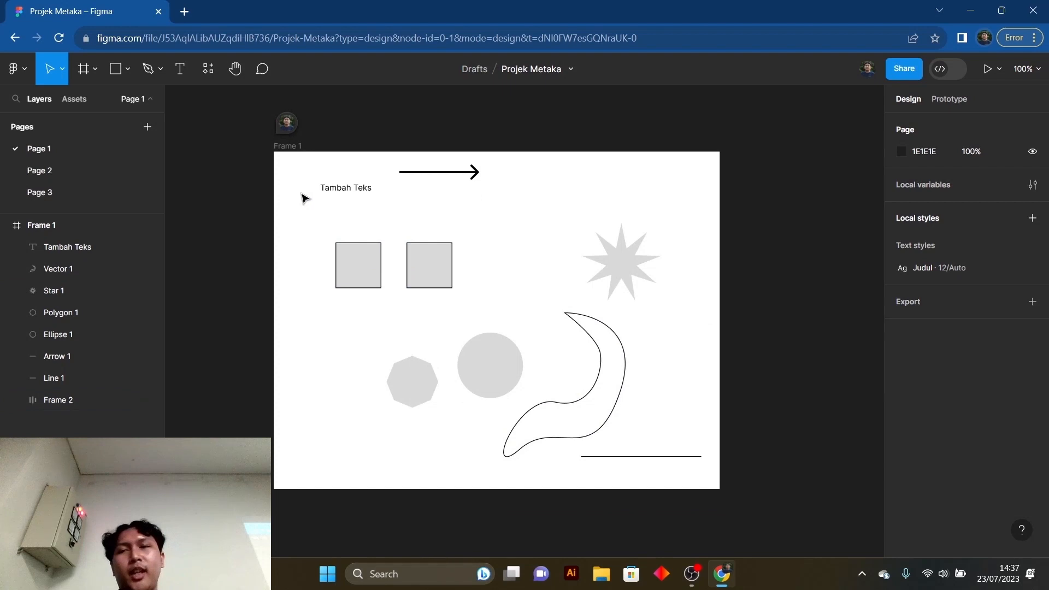
- Hide the comments on the canvas and delete Frame 1 with all its contents
{"action": "right_click", "coordinate": [287, 121]}
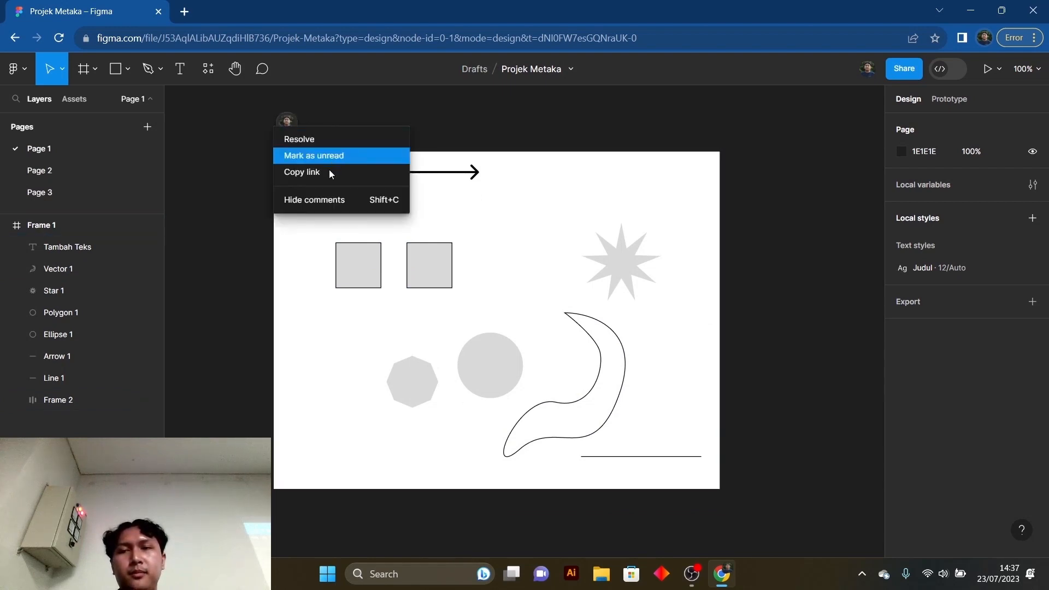
{"action": "left_click", "coordinate": [332, 198]}
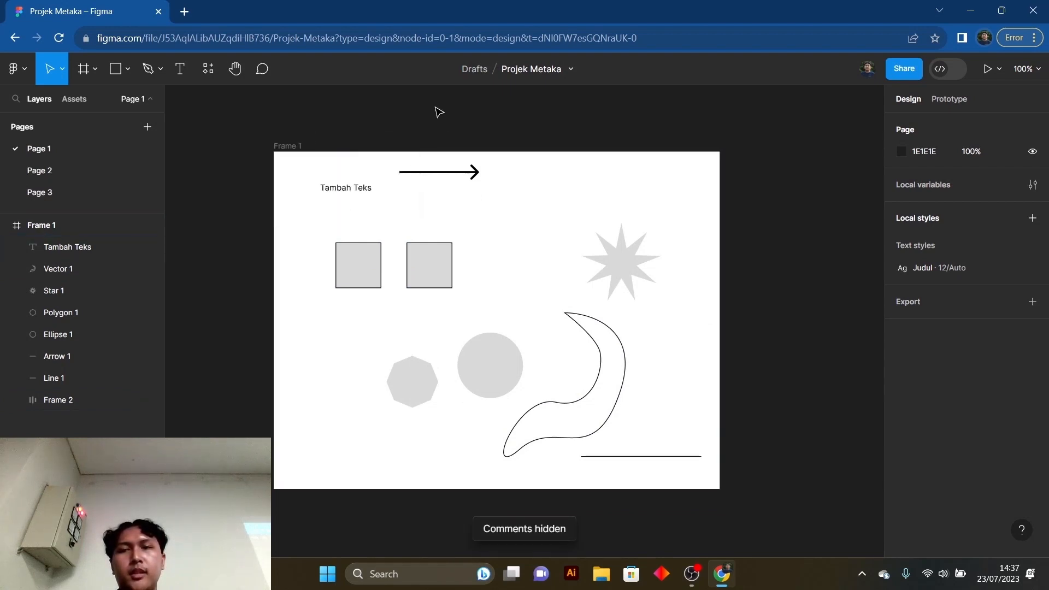
{"action": "left_click", "coordinate": [294, 149]}
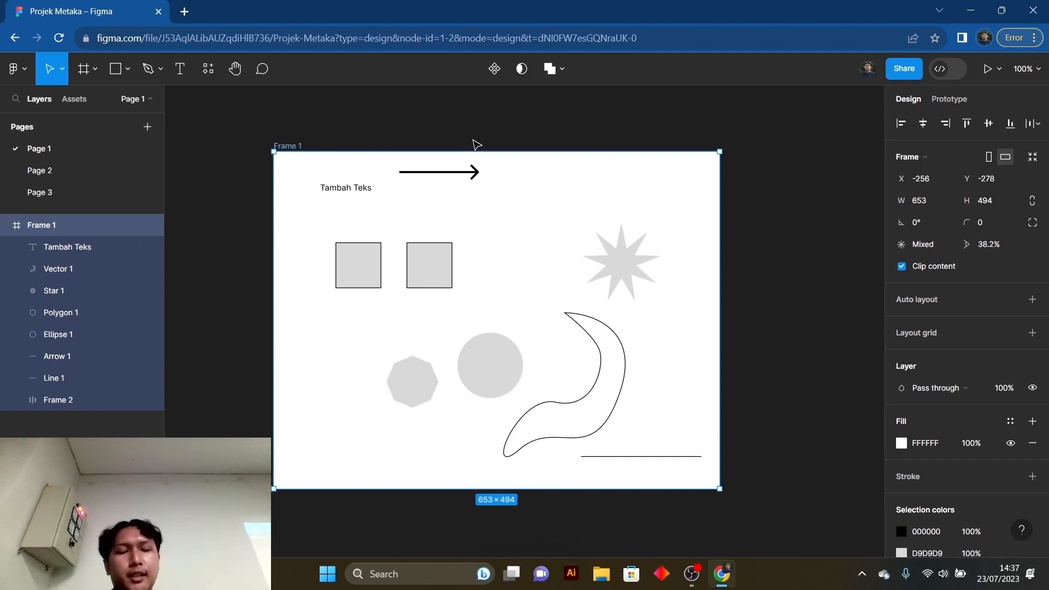
{"action": "key", "text": "Delete"}
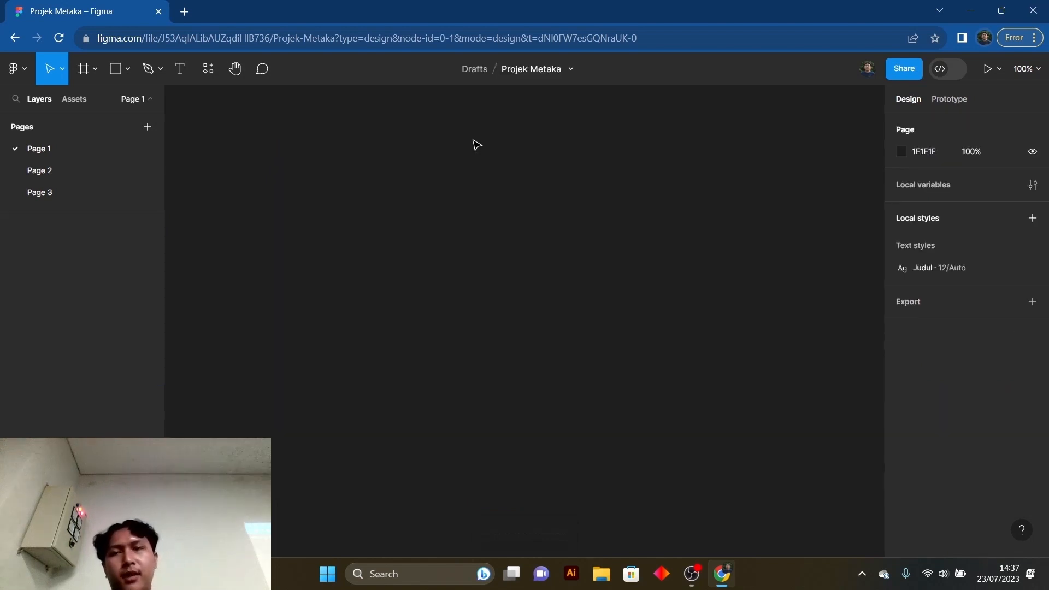
- Delete Page 2 and Page 3 so that only Page 1 is left in the file
{"action": "right_click", "coordinate": [64, 175]}
{"action": "left_click", "coordinate": [63, 165]}
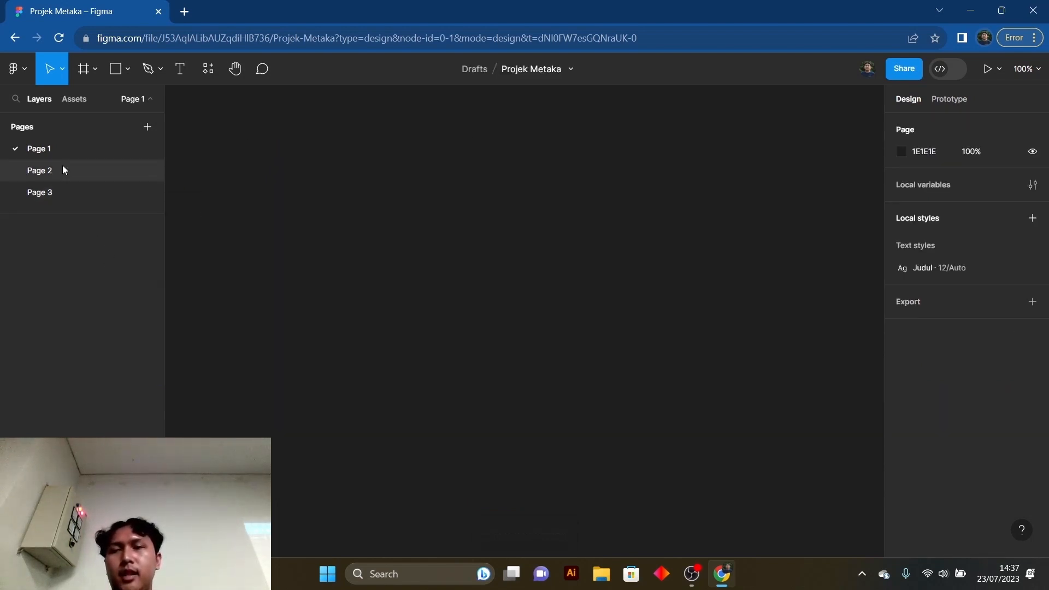
{"action": "right_click", "coordinate": [64, 169]}
{"action": "left_click", "coordinate": [89, 242]}
{"action": "right_click", "coordinate": [79, 167]}
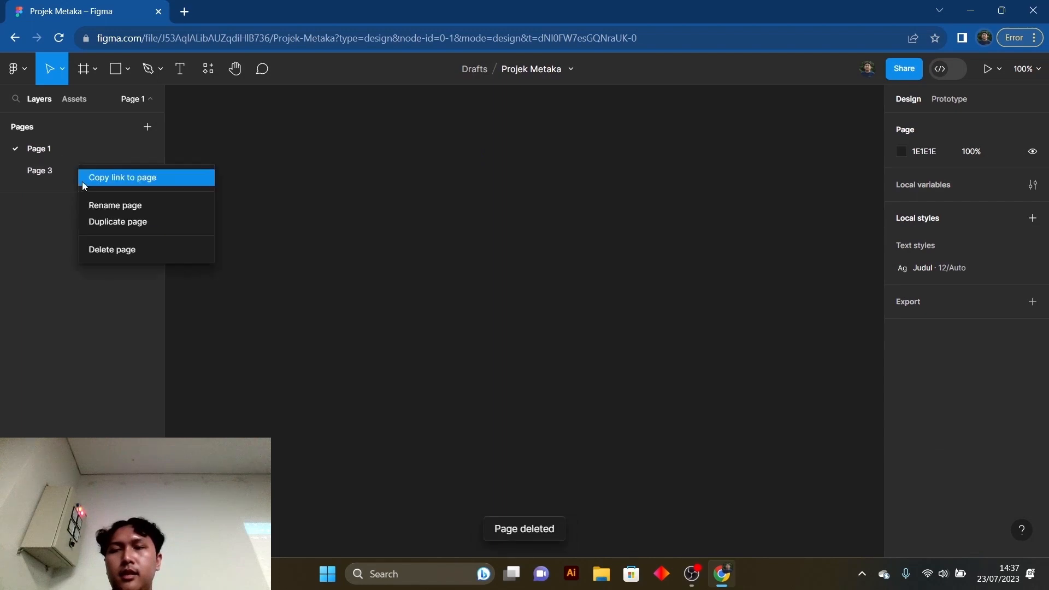
{"action": "left_click", "coordinate": [107, 252]}
- Create a new frame from the iPhone 14 preset, 390 × 844, on the empty Page 1
{"action": "left_click", "coordinate": [85, 68]}
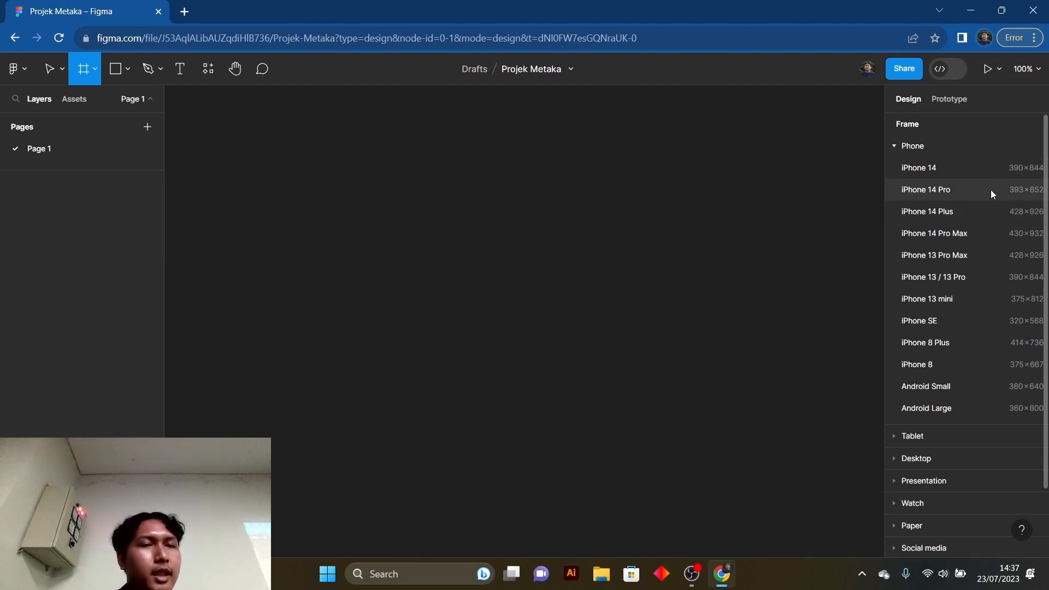
{"action": "left_click", "coordinate": [973, 168]}
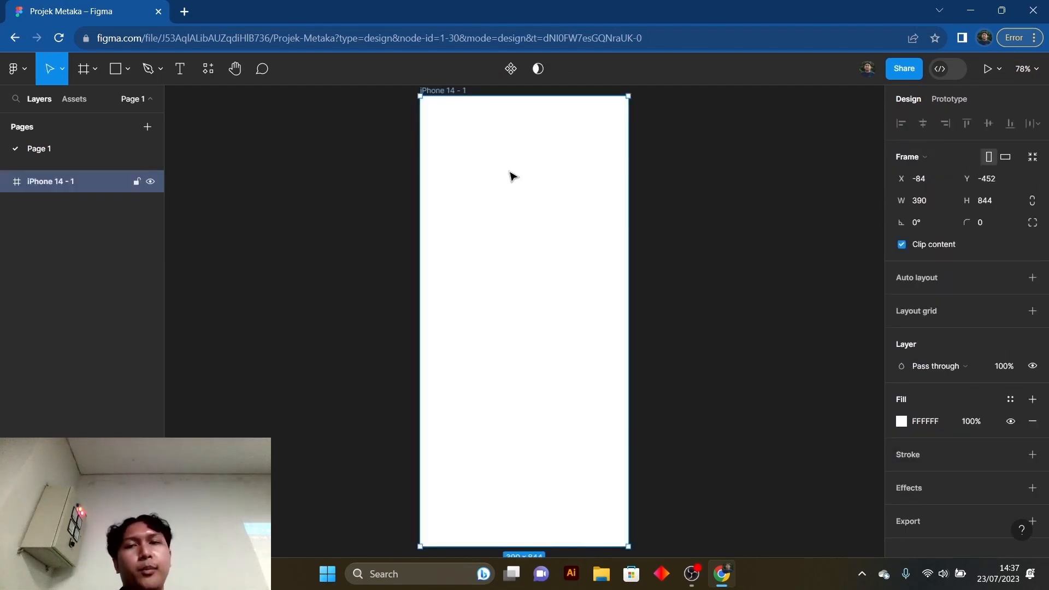
{"action": "scroll", "coordinate": [660, 217], "scroll_direction": "down", "scroll_amount": 1}
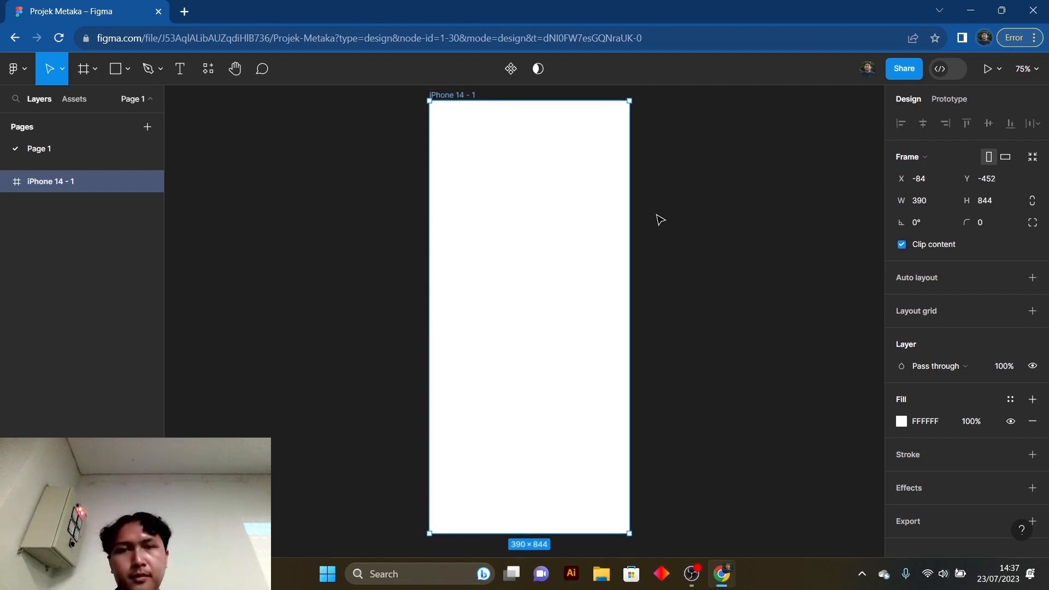
{"action": "scroll", "coordinate": [539, 151], "scroll_direction": "up", "scroll_amount": 1}
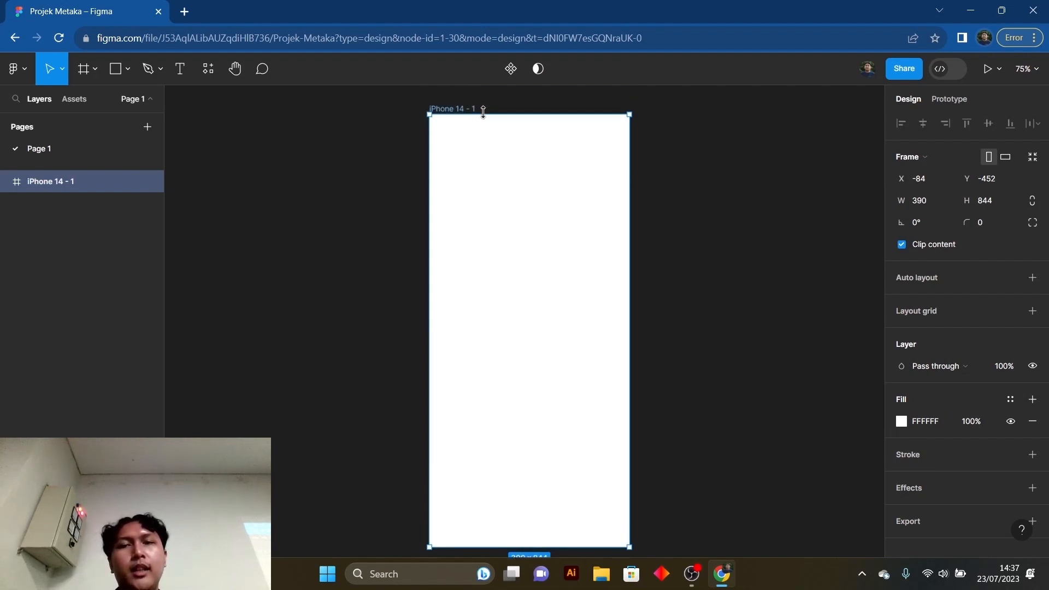
{"action": "scroll", "coordinate": [483, 112], "scroll_direction": "down", "scroll_amount": 1}
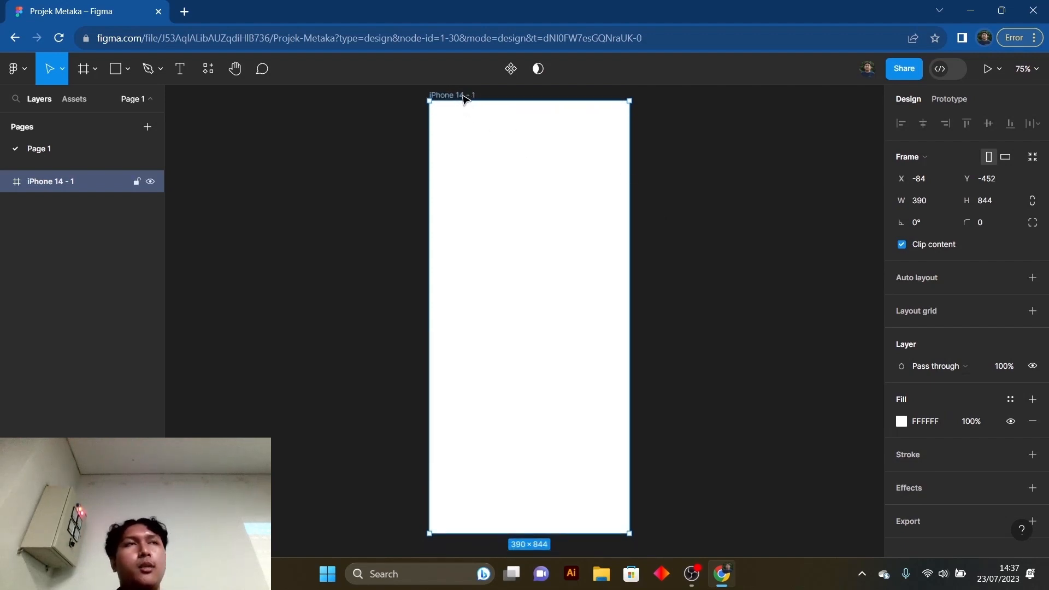
- Rename the iPhone 14 frame to Homepage
{"action": "double_click", "coordinate": [463, 96]}
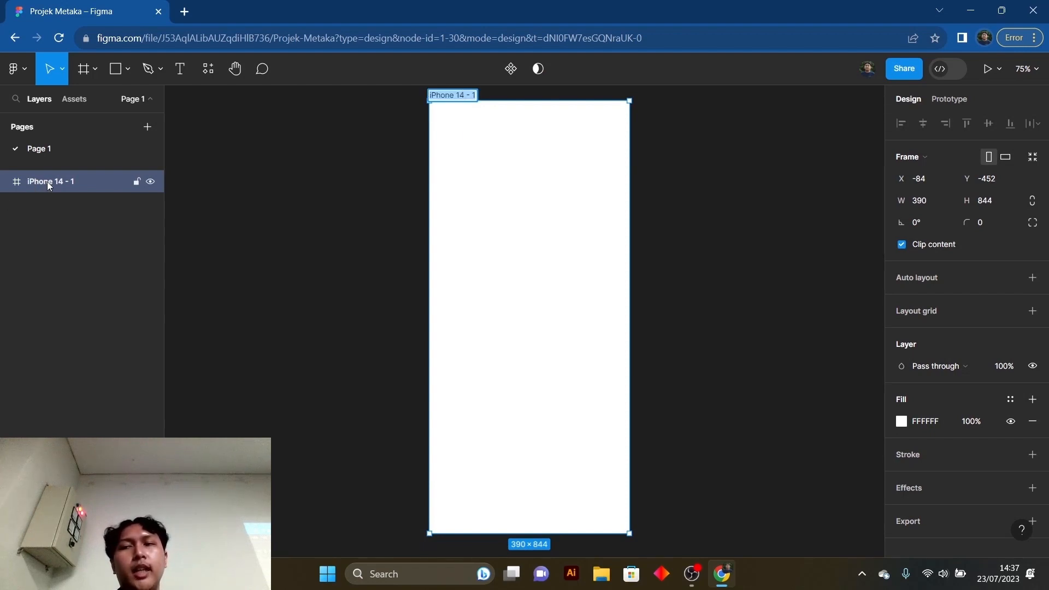
{"action": "scroll", "coordinate": [604, 139], "scroll_direction": "up", "scroll_amount": 1}
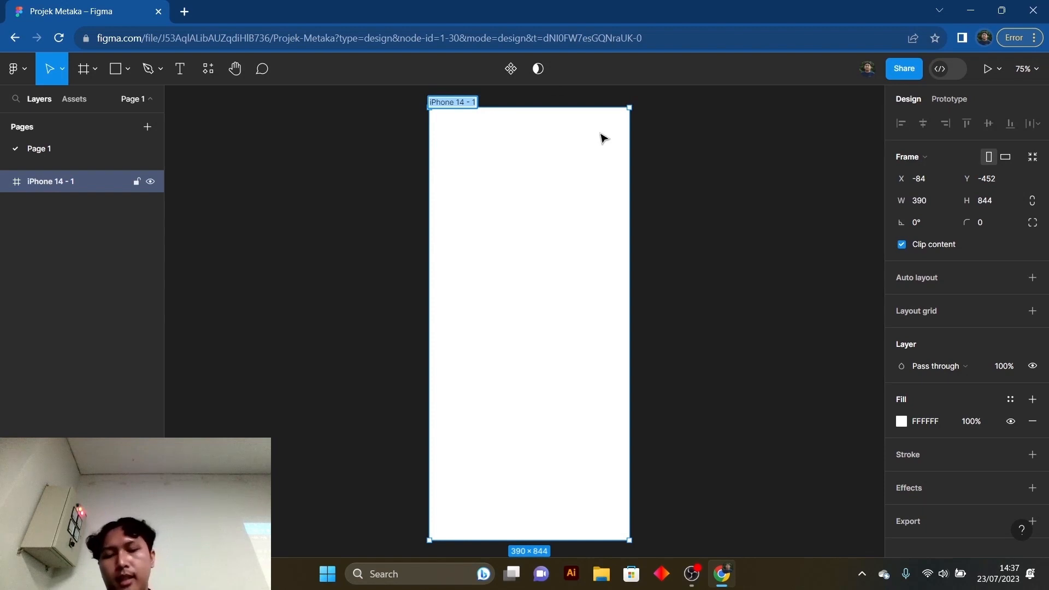
{"action": "type", "text": "Homepage"}
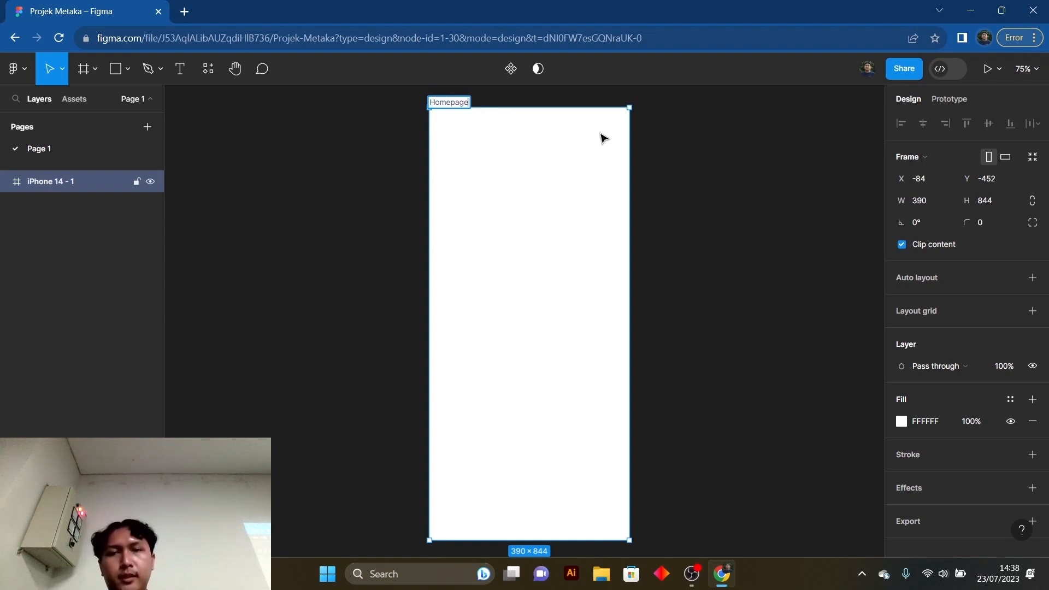
{"action": "key", "text": "Return"}
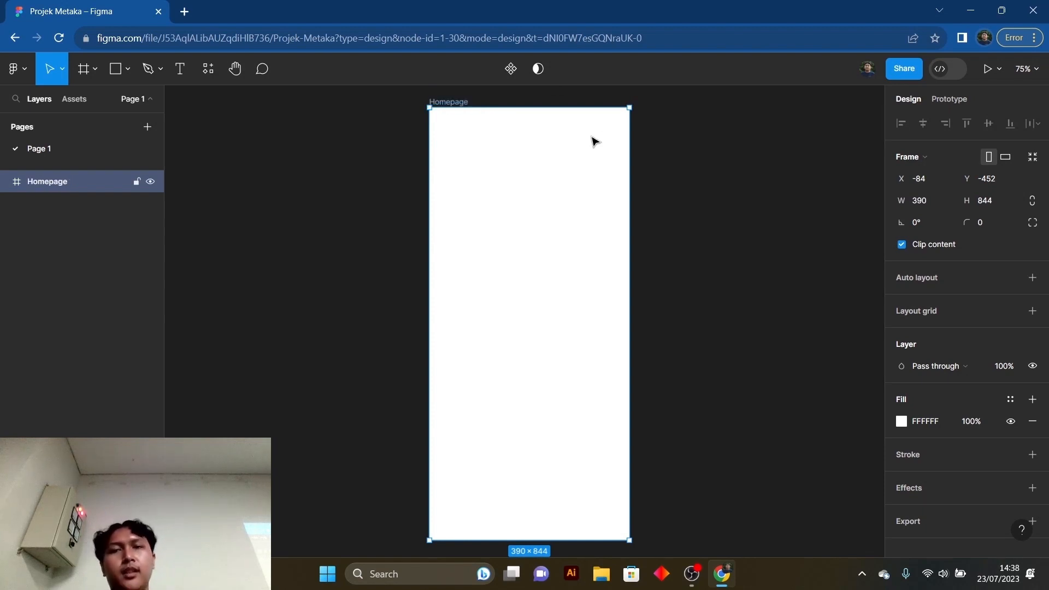
{"action": "left_click", "coordinate": [747, 178]}
- Draw a rectangle inside the Homepage frame and stretch it to cover the whole frame, 390 × 844
{"action": "scroll", "coordinate": [585, 208], "scroll_direction": "down", "scroll_amount": 1}
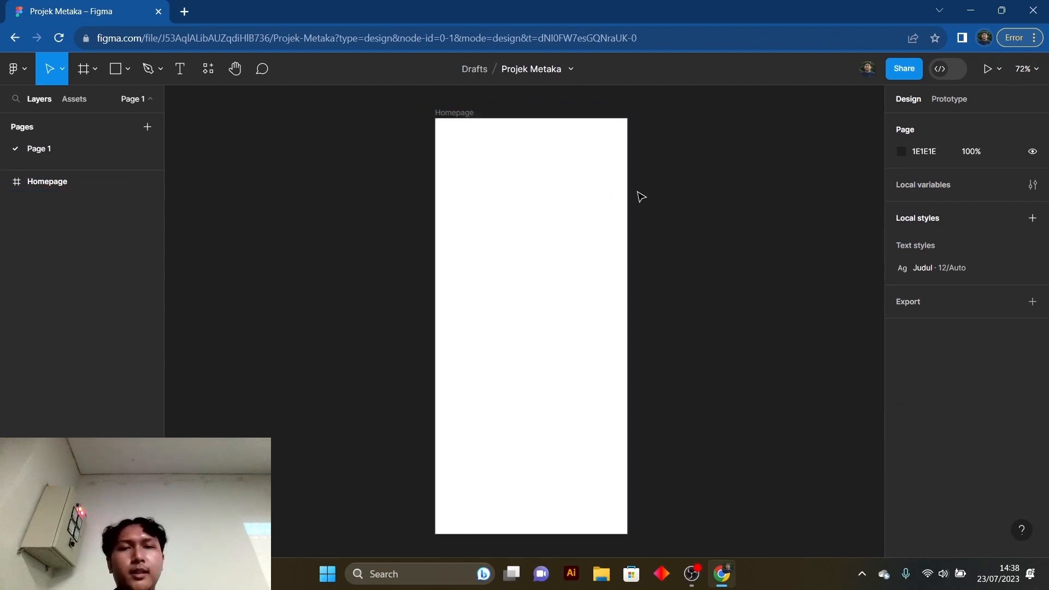
{"action": "left_click", "coordinate": [116, 69]}
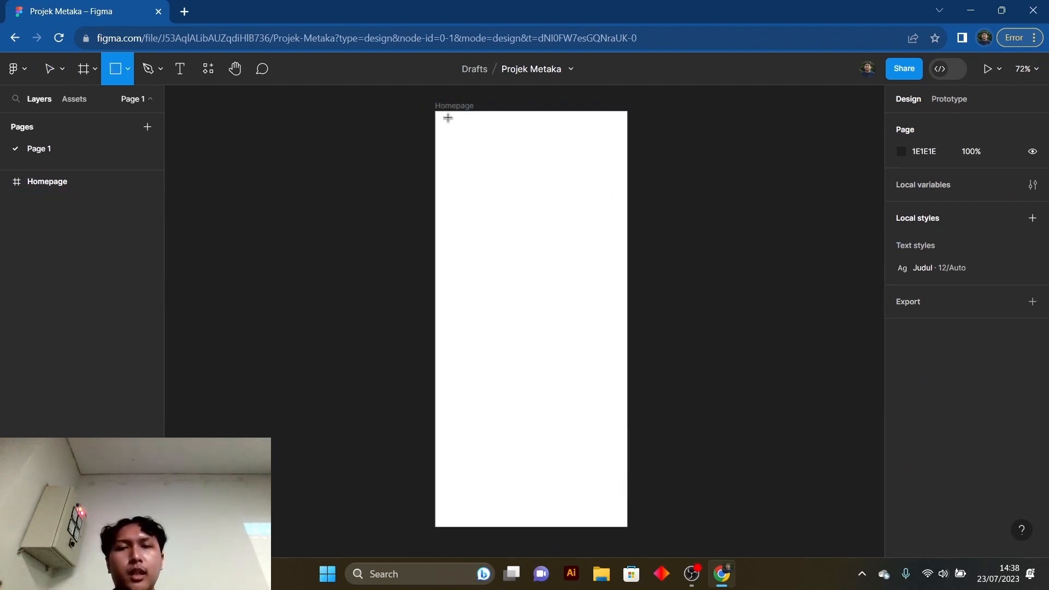
{"action": "mouse_move", "coordinate": [441, 111]}
{"action": "left_mouse_down"}
{"action": "mouse_move", "coordinate": [582, 366]}
{"action": "mouse_move", "coordinate": [627, 527]}
{"action": "left_mouse_up"}
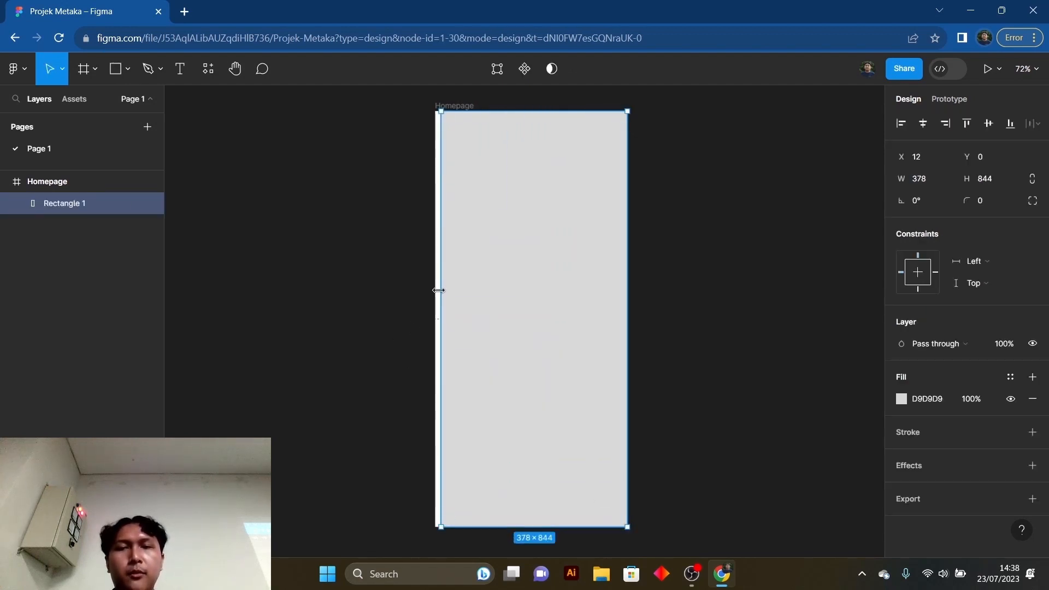
{"action": "left_click_drag", "start_coordinate": [437, 290], "coordinate": [433, 292]}
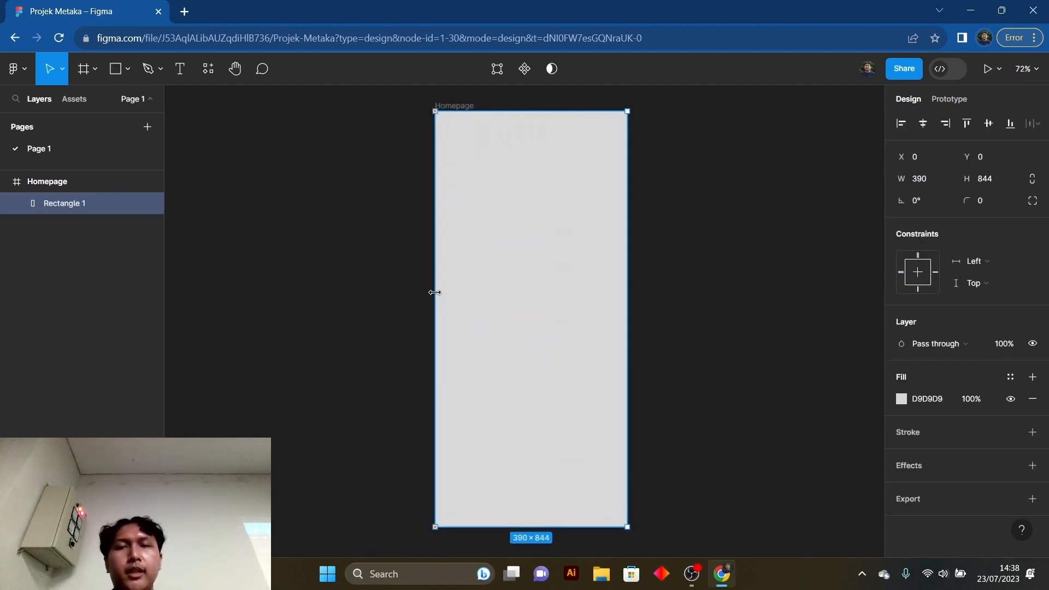
- Set the background rectangle's fill to white FFFFFF and lock its layer
{"action": "left_click", "coordinate": [928, 399]}
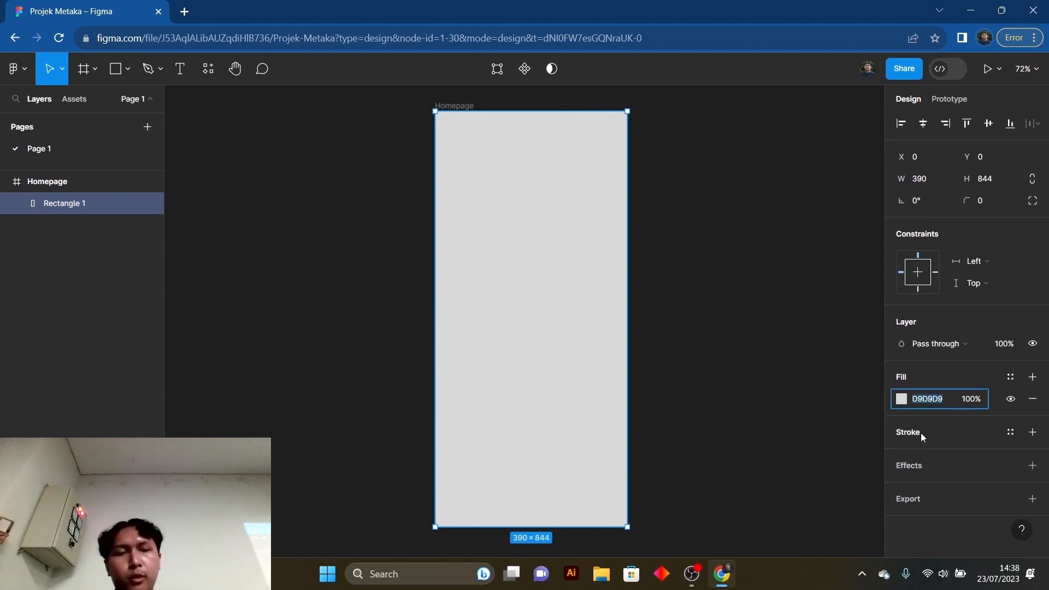
{"action": "type", "text": "ffff"}
{"action": "key", "text": "Return"}
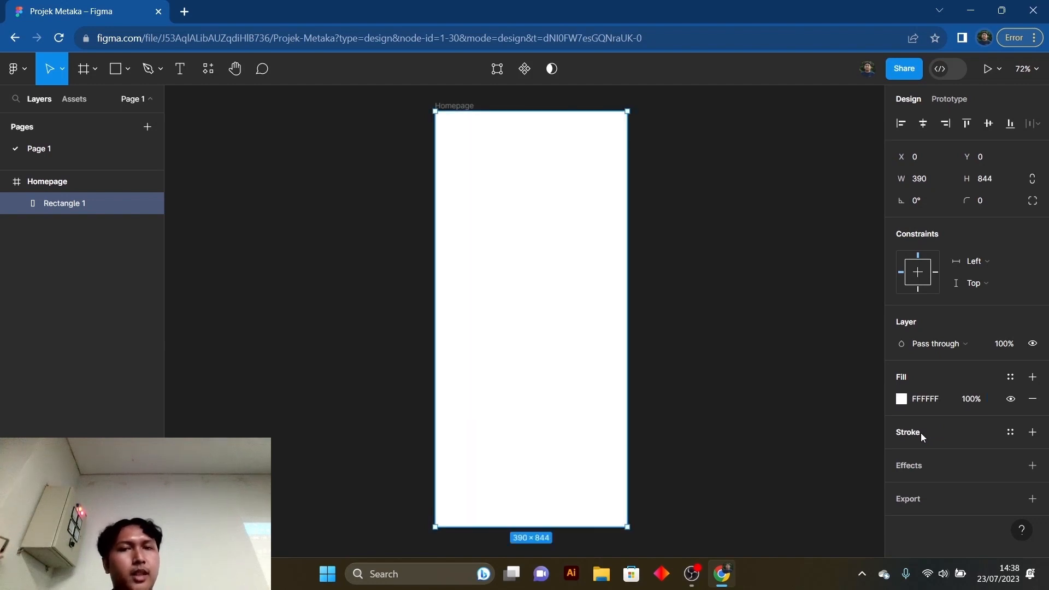
{"action": "left_click", "coordinate": [797, 360]}
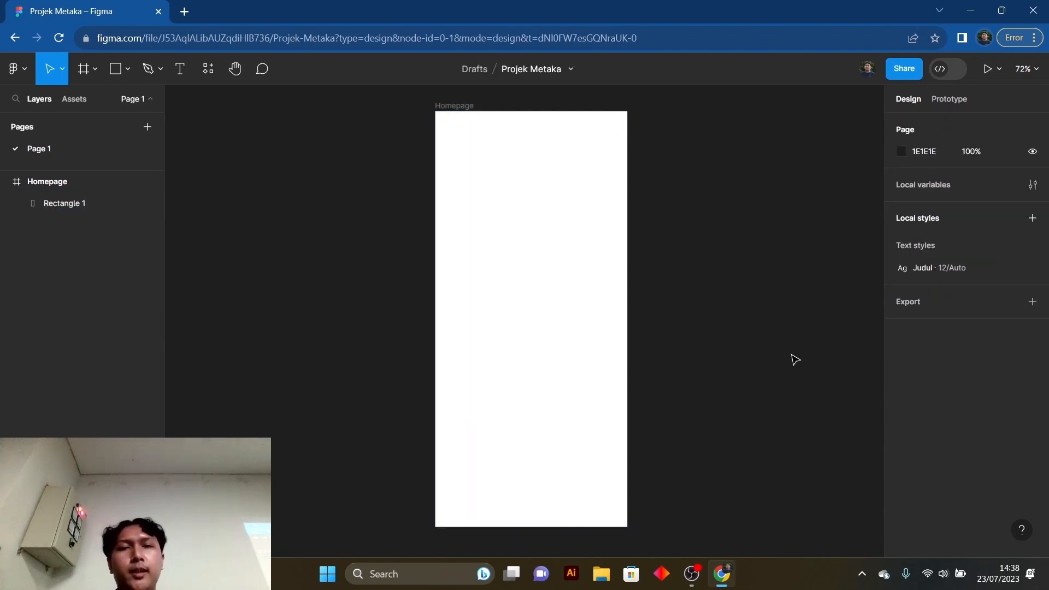
{"action": "left_click", "coordinate": [556, 265]}
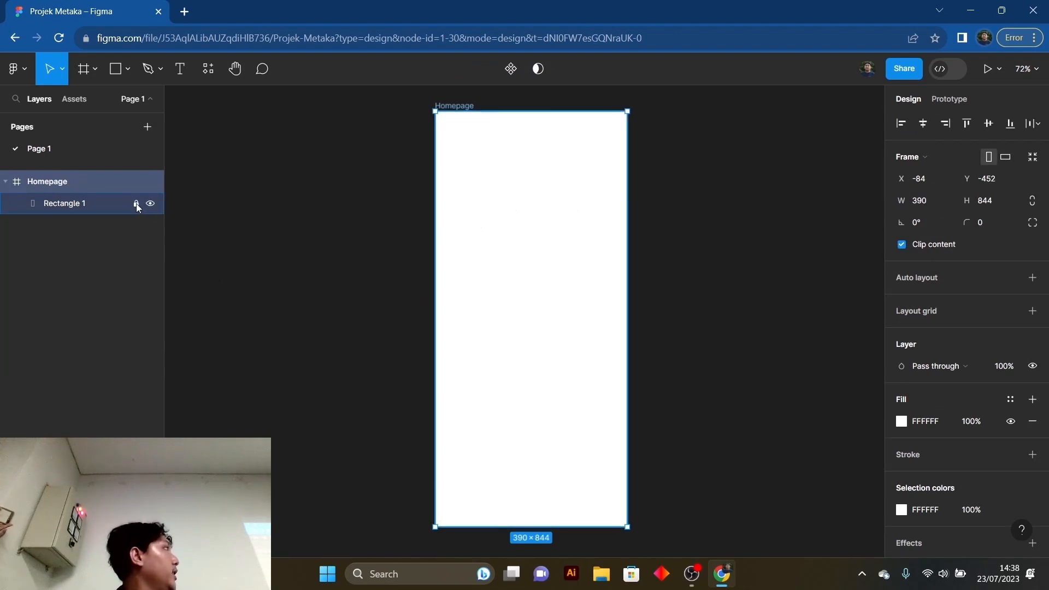
{"action": "left_click", "coordinate": [403, 209]}
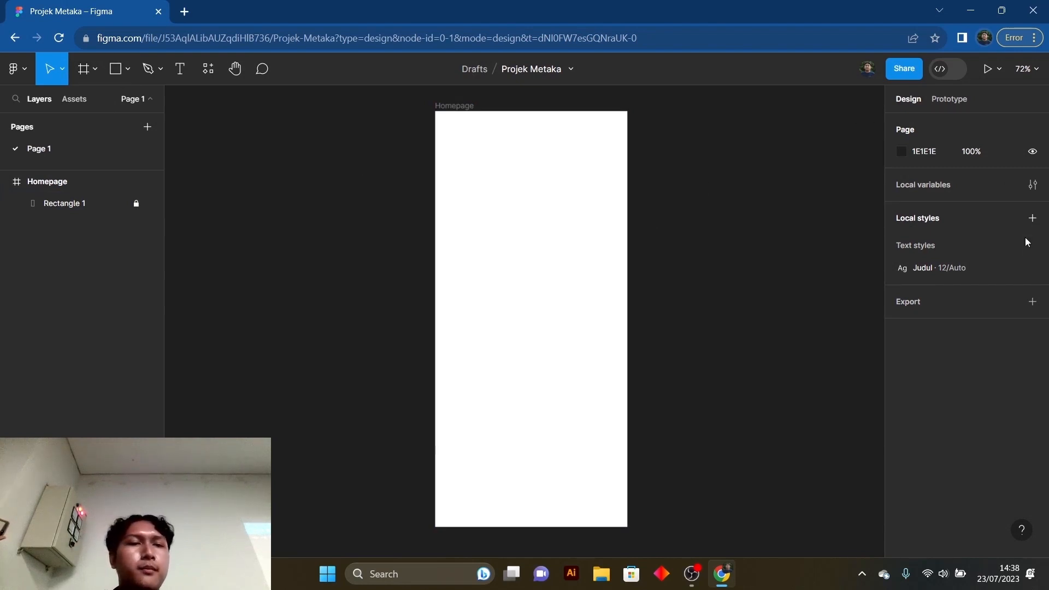
{"action": "mouse_move", "coordinate": [1032, 276]}
{"action": "right_click", "coordinate": [993, 273]}
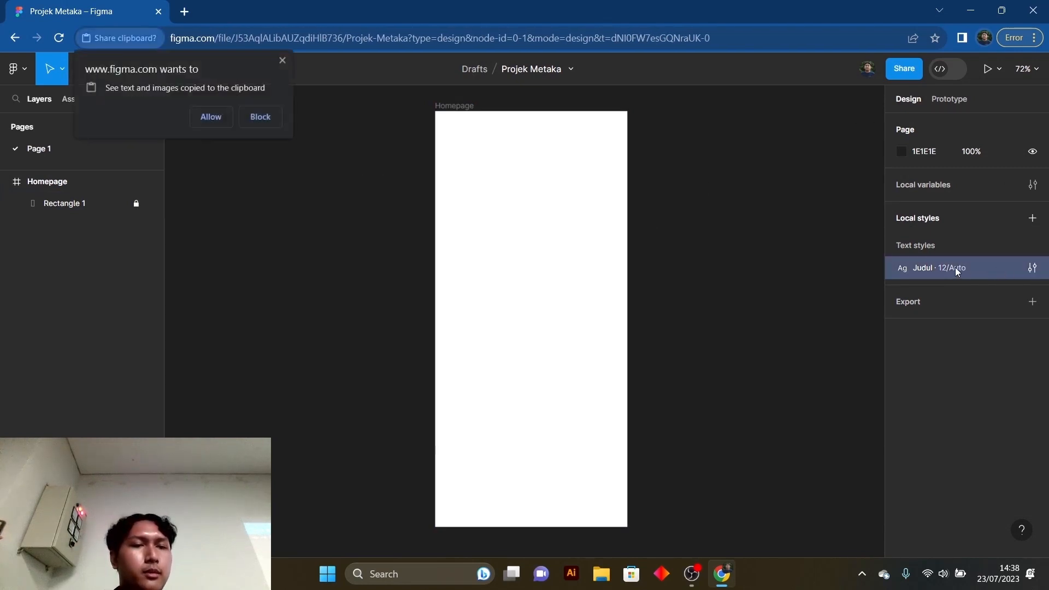
{"action": "left_click", "coordinate": [1031, 269]}
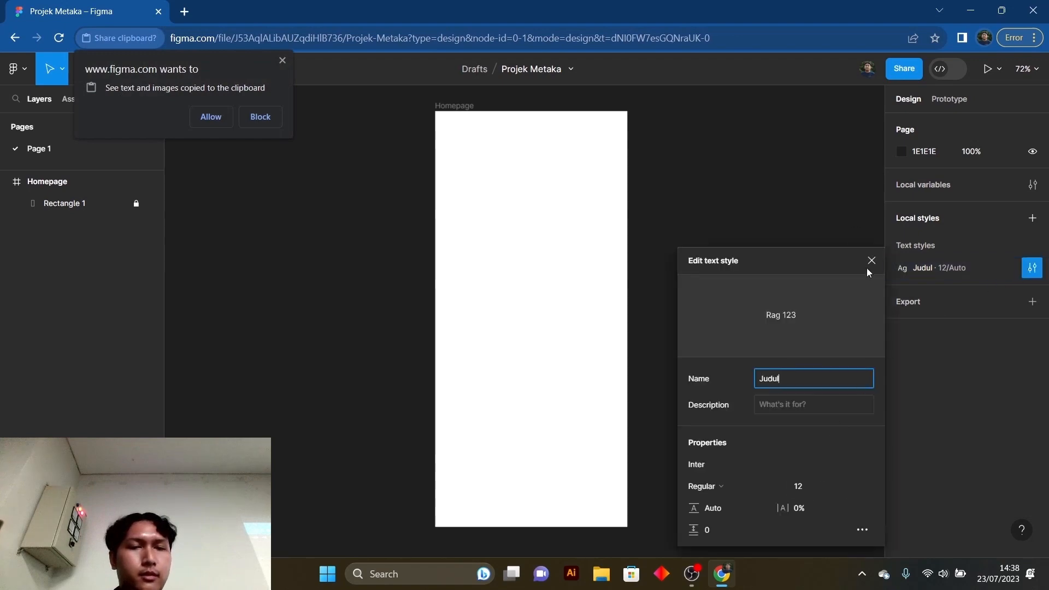
{"action": "left_click", "coordinate": [863, 530]}
{"action": "double_click", "coordinate": [837, 4]}
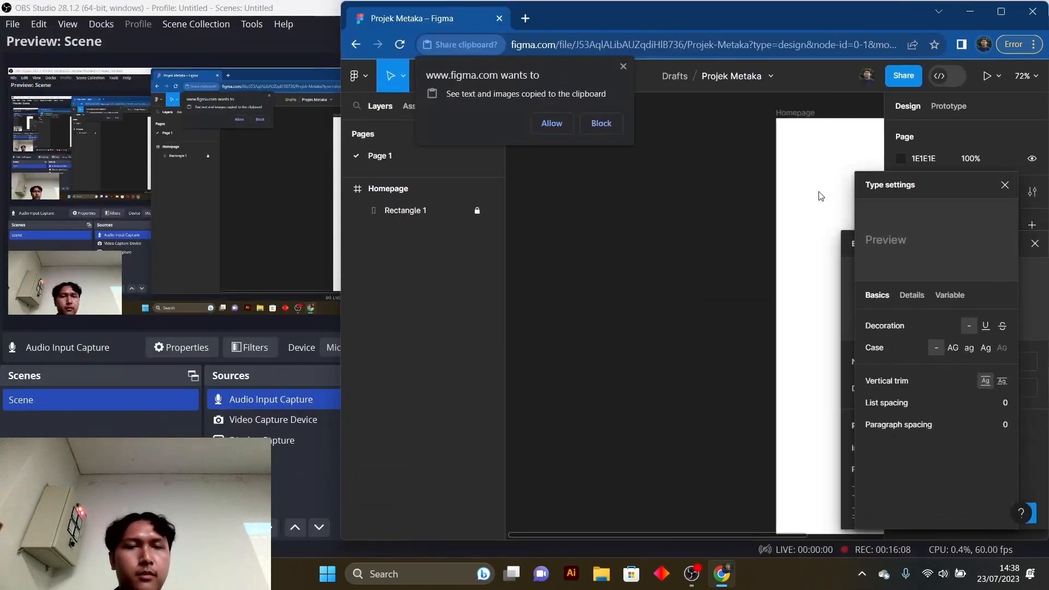
{"action": "left_click", "coordinate": [984, 16]}
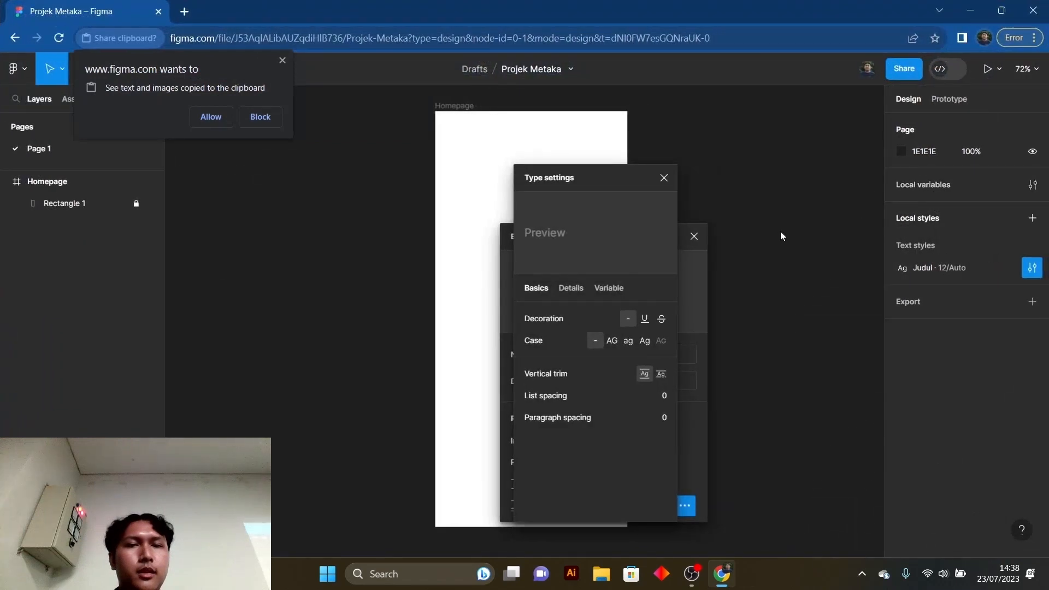
{"action": "left_click", "coordinate": [781, 232]}
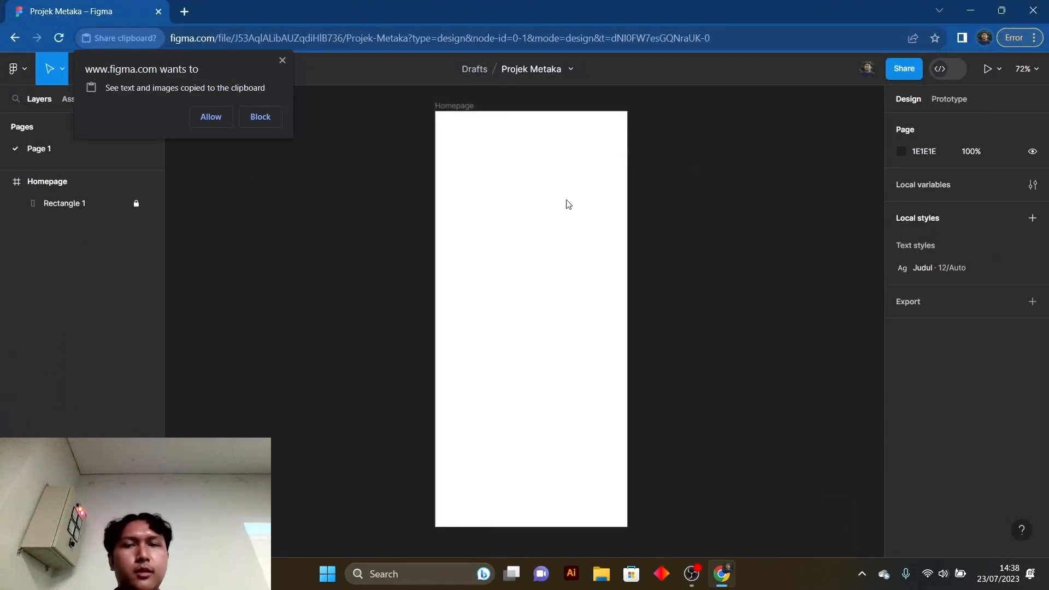
{"action": "left_click", "coordinate": [283, 61]}
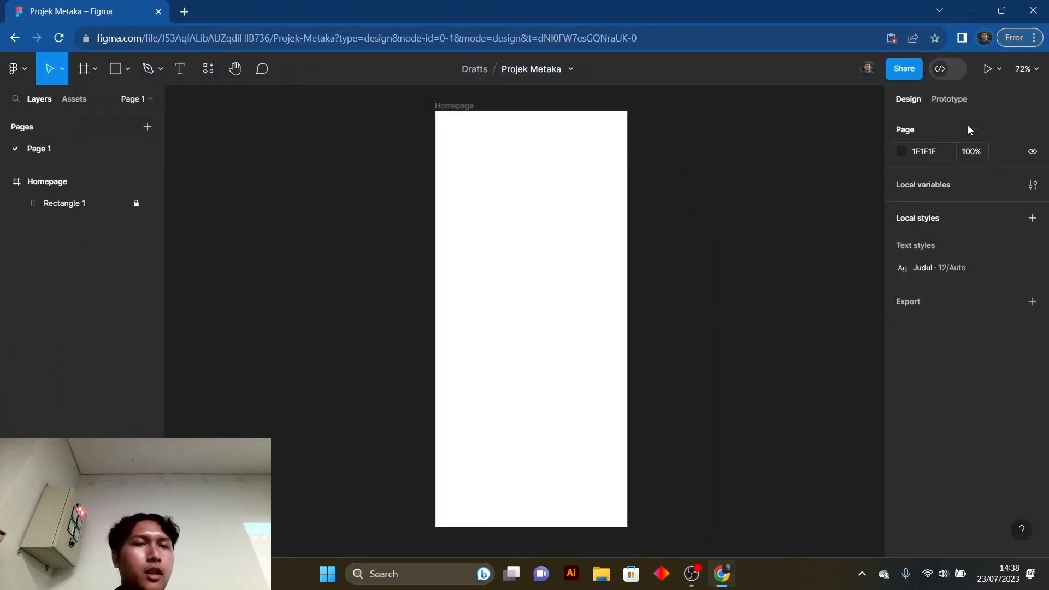
- Add a single layout grid to the Homepage frame and change its type to Columns
{"action": "left_click", "coordinate": [440, 107]}
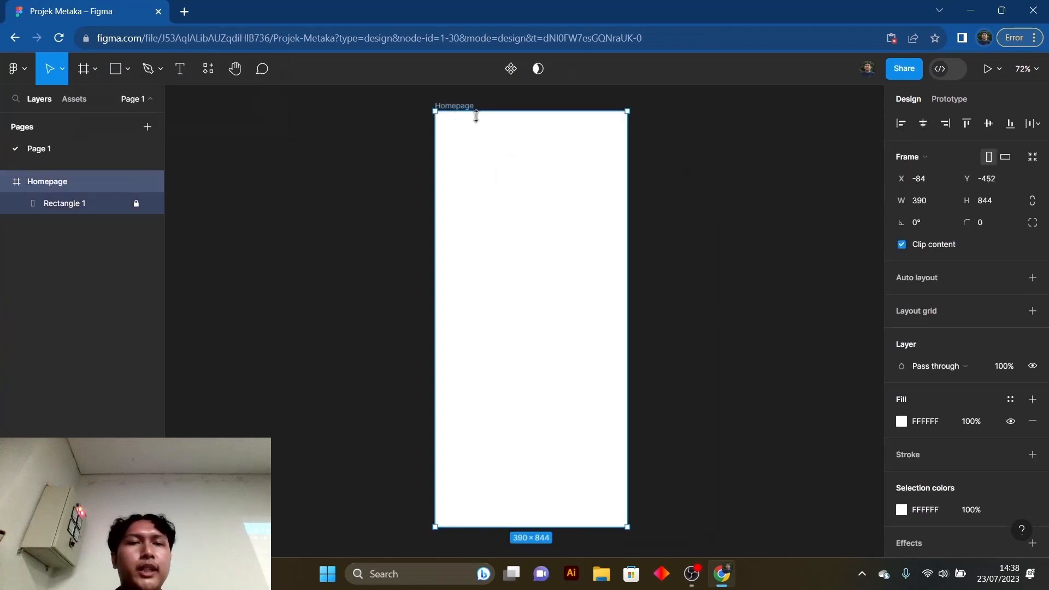
{"action": "scroll", "coordinate": [929, 311], "scroll_direction": "down", "scroll_amount": 1}
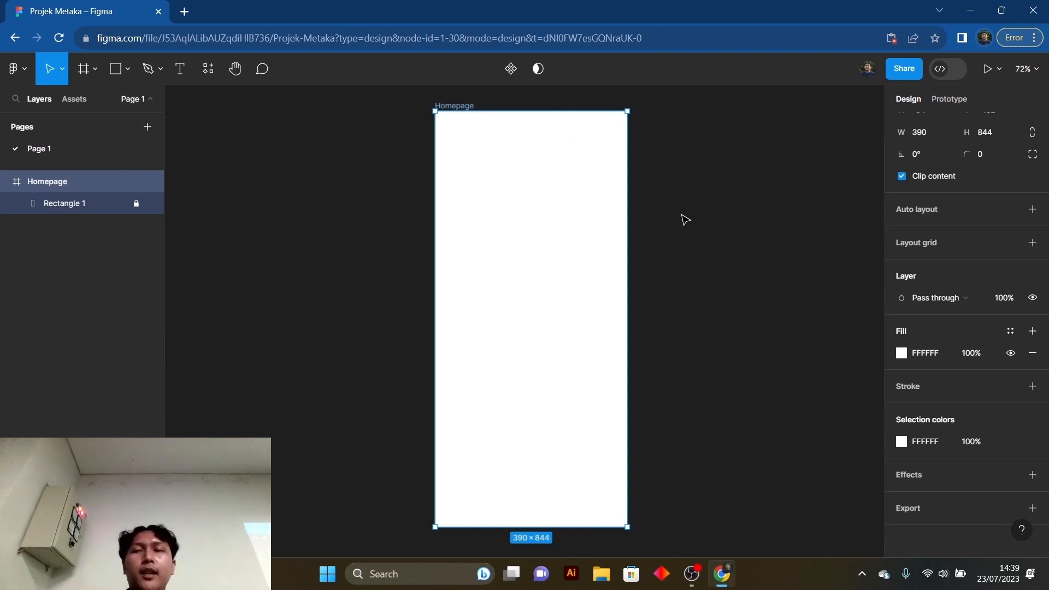
{"action": "left_click", "coordinate": [1009, 244]}
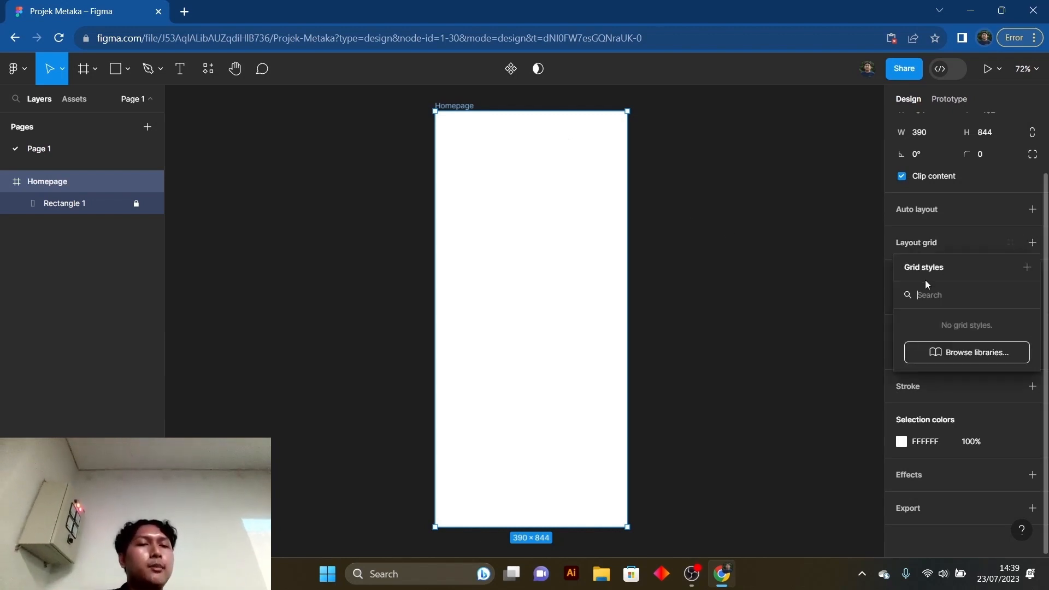
{"action": "left_click", "coordinate": [1033, 243]}
{"action": "left_click", "coordinate": [1032, 243]}
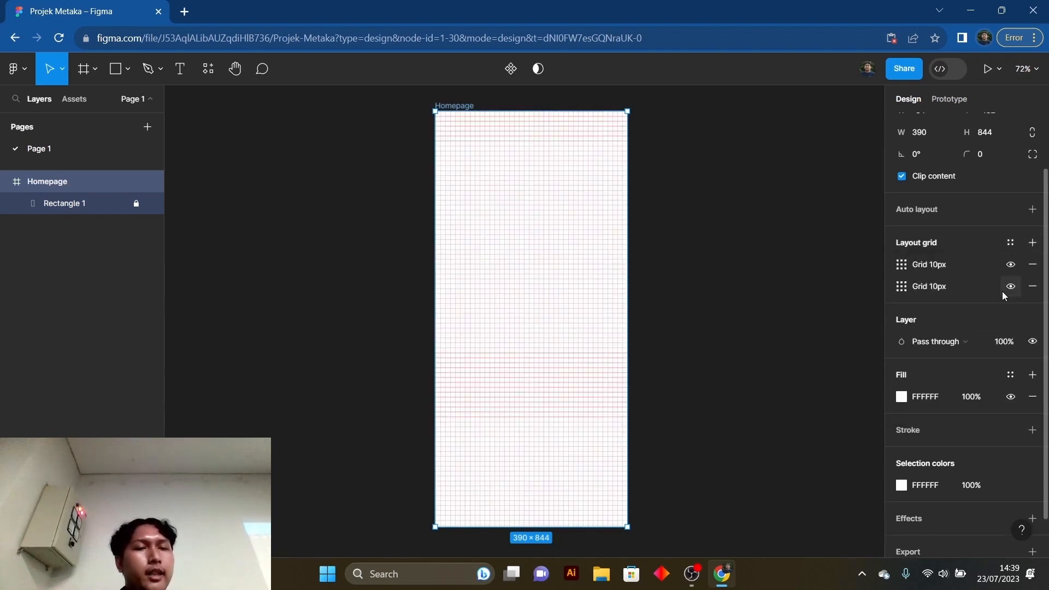
{"action": "left_click", "coordinate": [1033, 286]}
{"action": "left_click", "coordinate": [902, 265]}
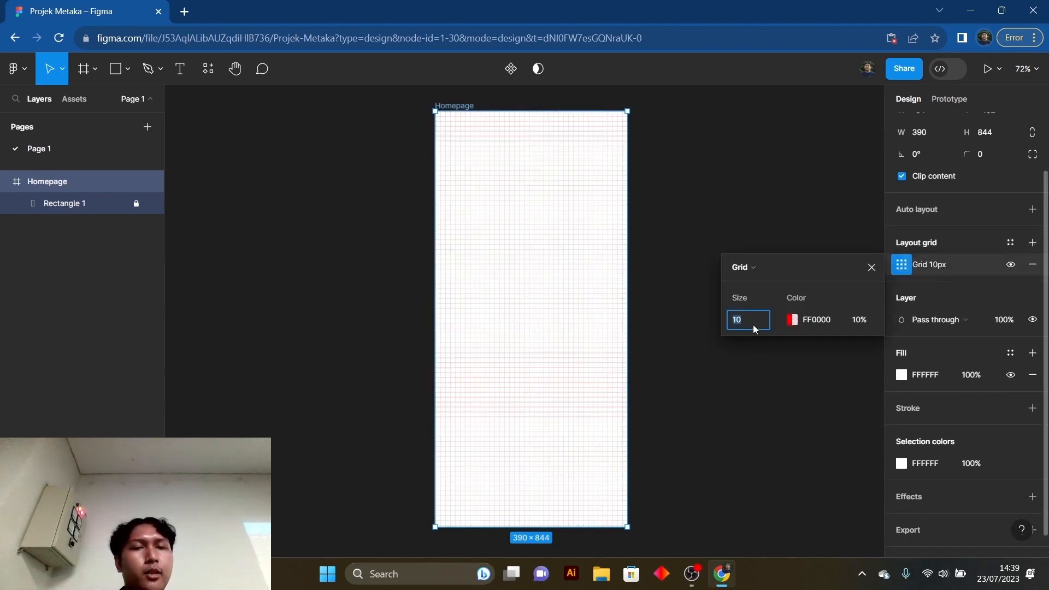
{"action": "left_click", "coordinate": [749, 270]}
{"action": "left_click", "coordinate": [769, 282]}
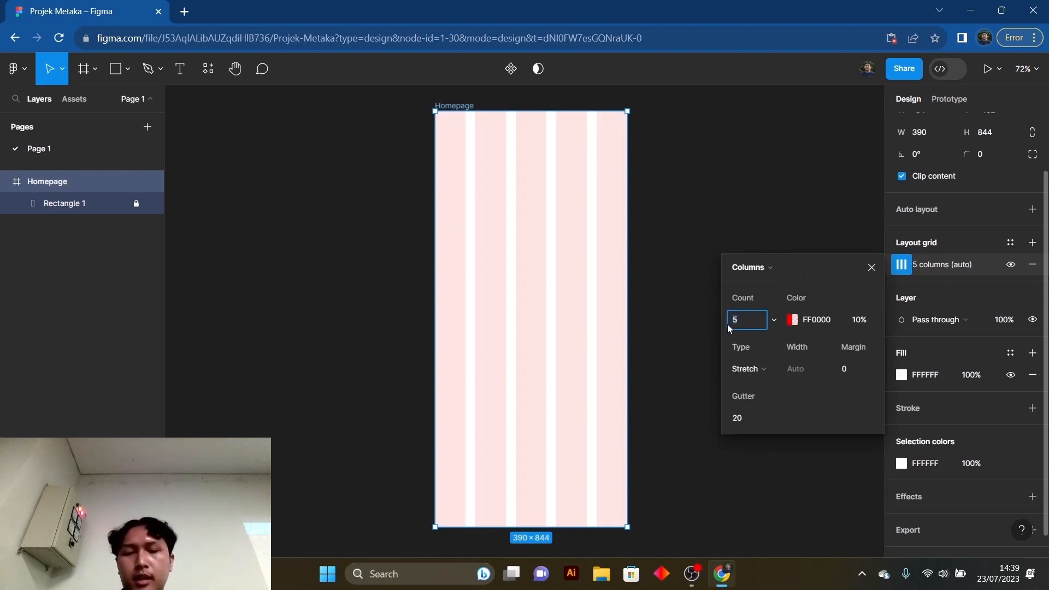
- Set the Homepage column grid's count to 4 and its margin to 16
{"action": "key", "text": "Return"}
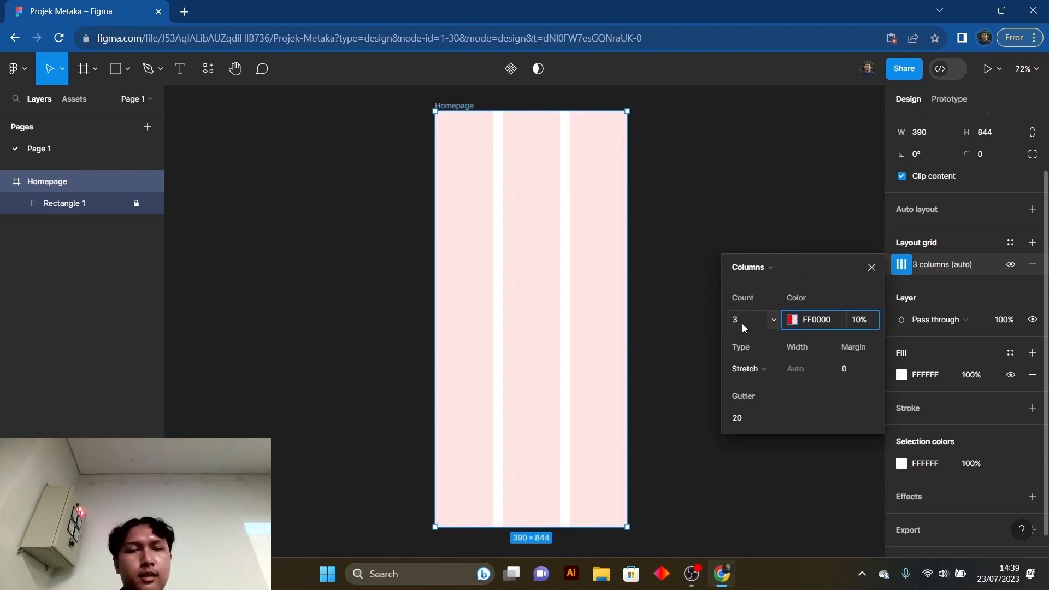
{"action": "type", "text": "4"}
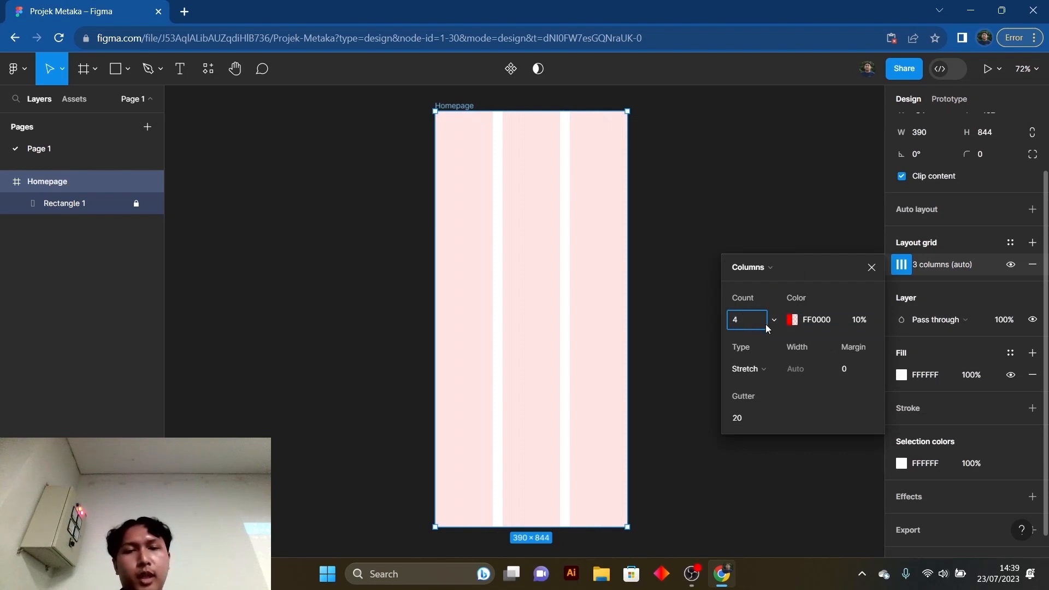
{"action": "left_click", "coordinate": [857, 369]}
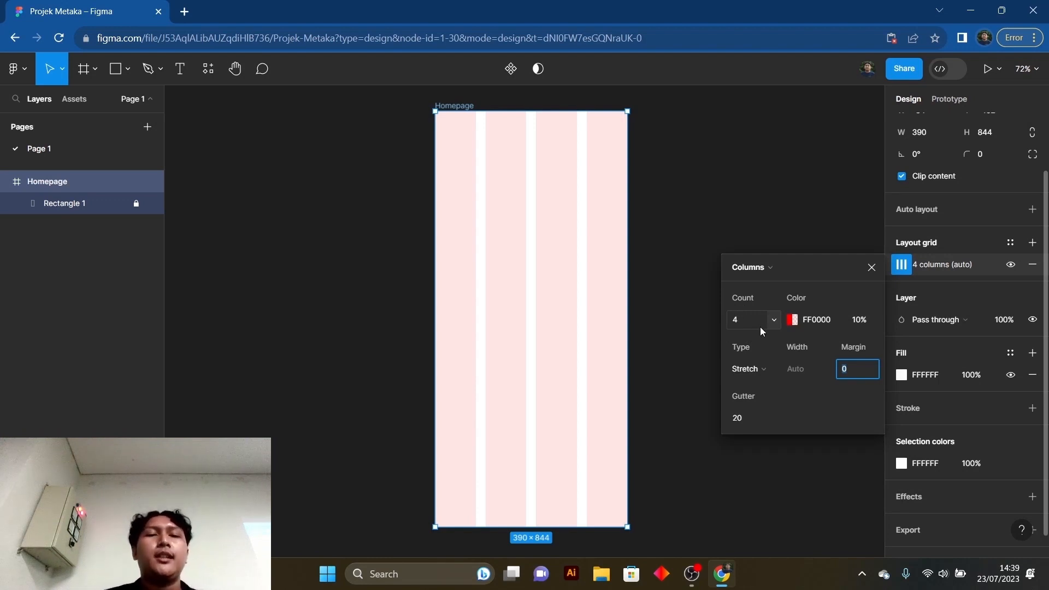
{"action": "left_click", "coordinate": [842, 376]}
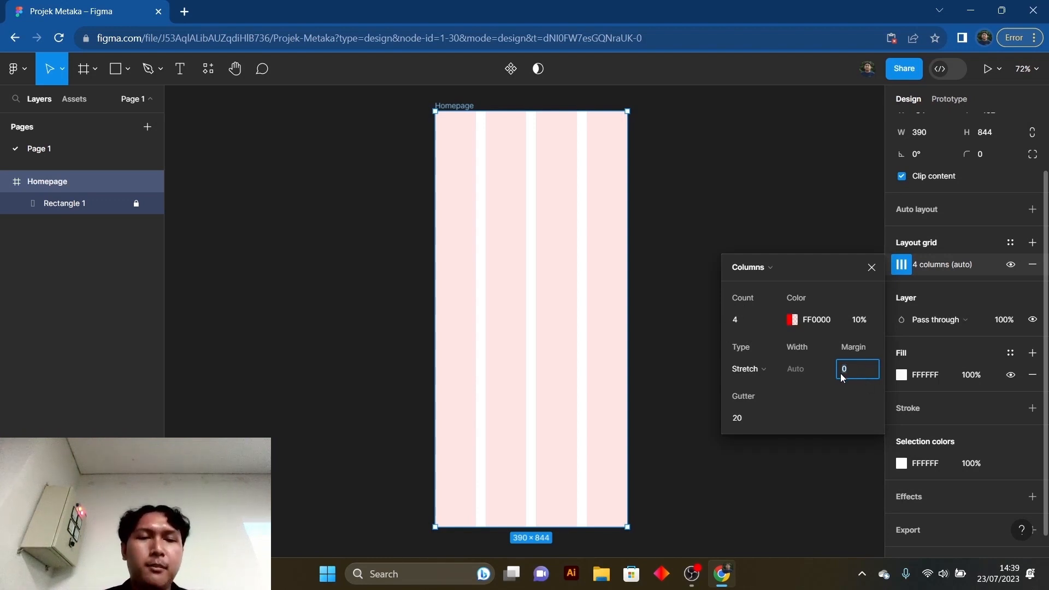
{"action": "type", "text": "16"}
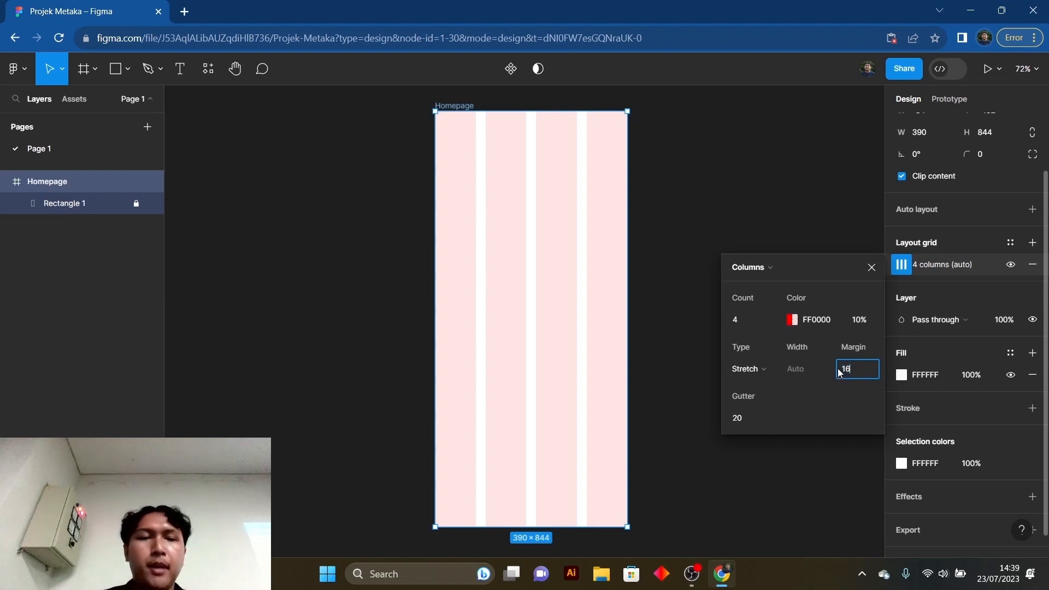
{"action": "left_click", "coordinate": [759, 418]}
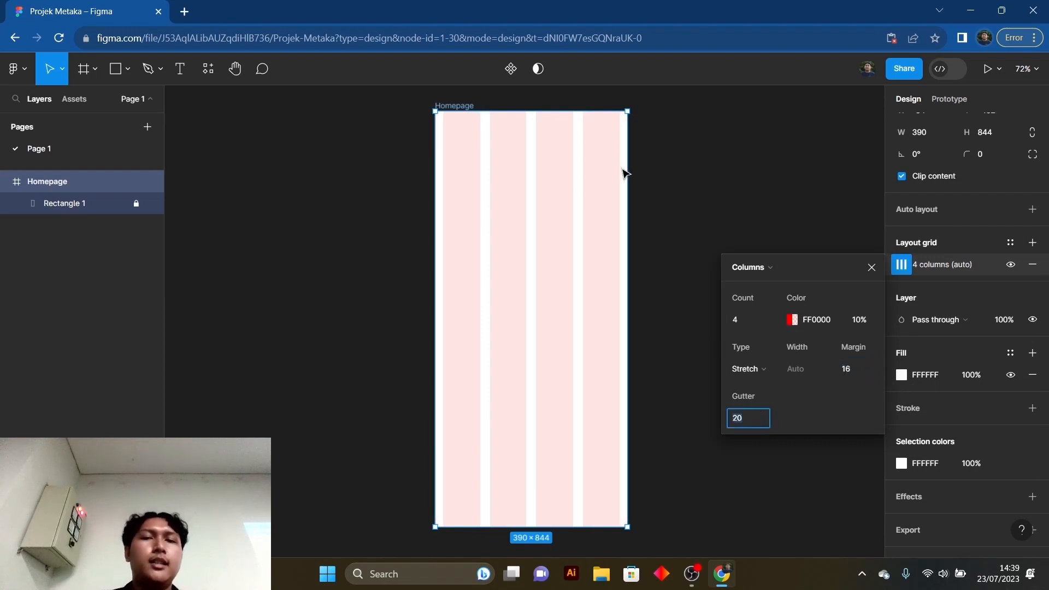
{"action": "left_click", "coordinate": [677, 181]}
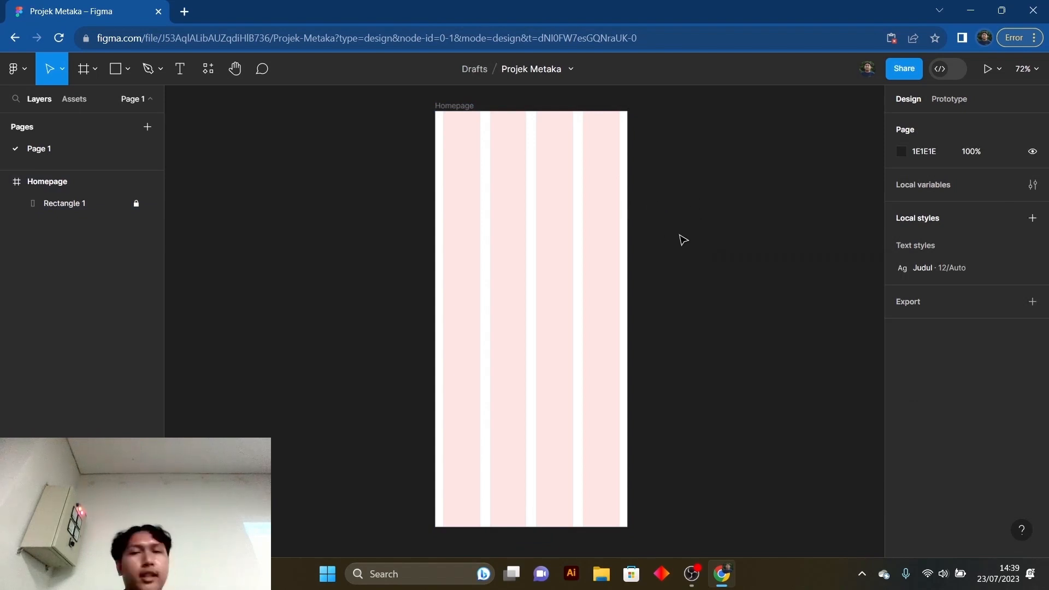
- Set the gutter of the Homepage frame's column grid to 16 and close the grid settings
{"action": "left_click", "coordinate": [445, 110]}
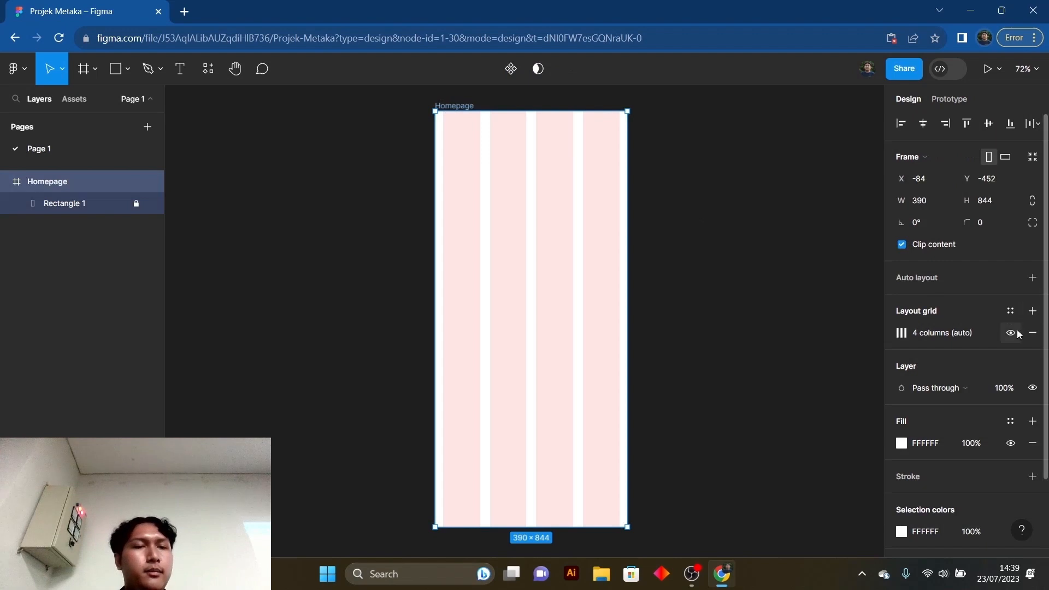
{"action": "left_click", "coordinate": [901, 334]}
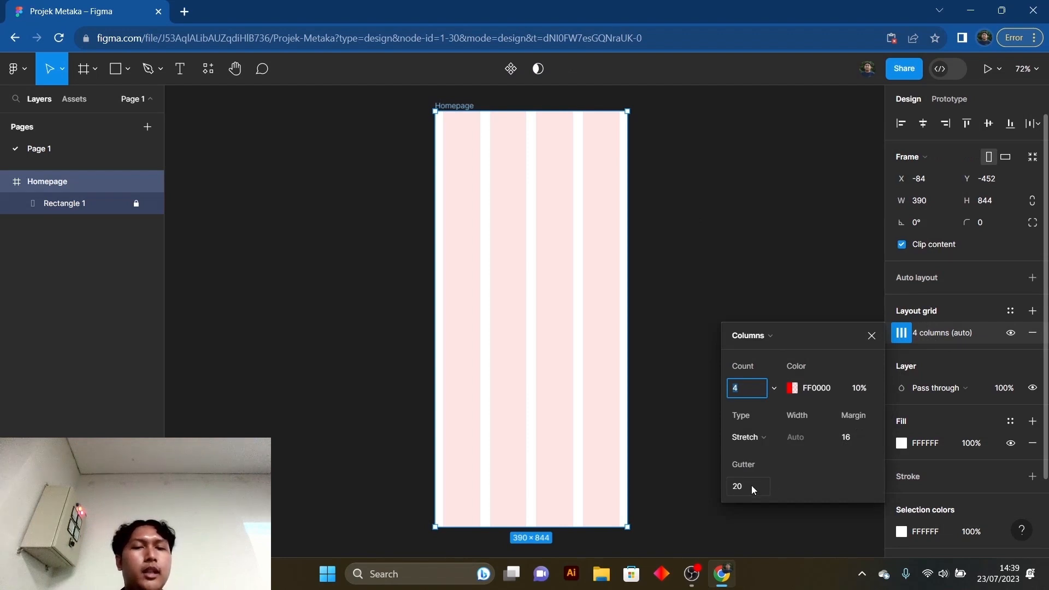
{"action": "left_click", "coordinate": [734, 487]}
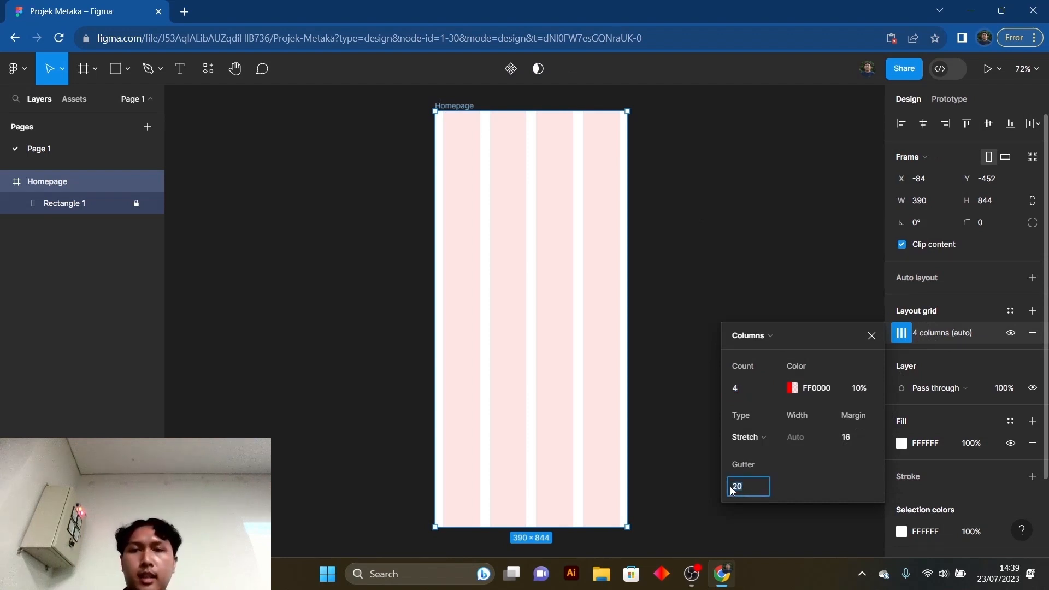
{"action": "key", "text": "BackSpace"}
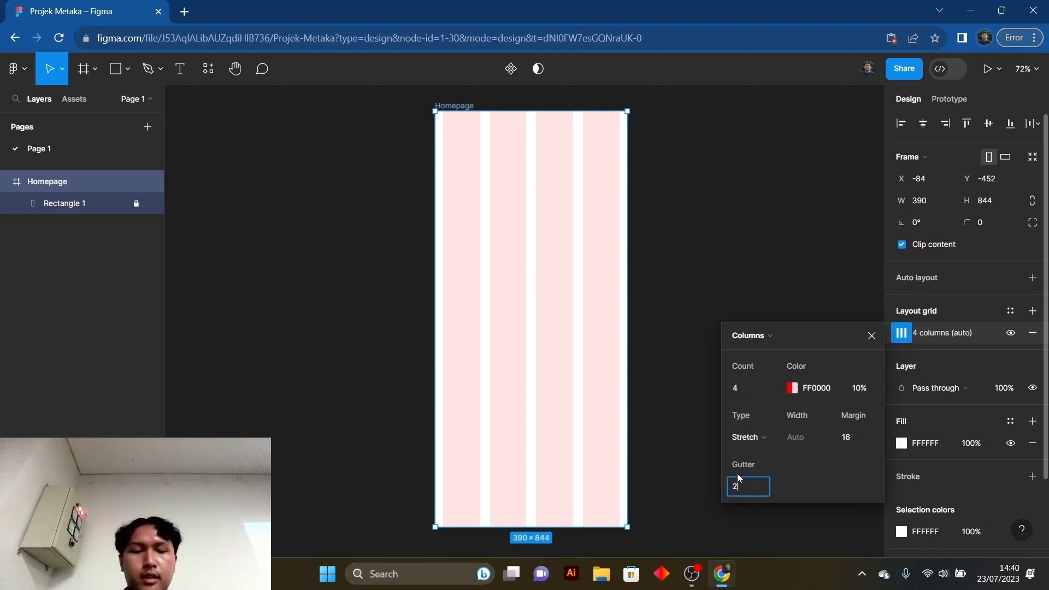
{"action": "left_click", "coordinate": [860, 438]}
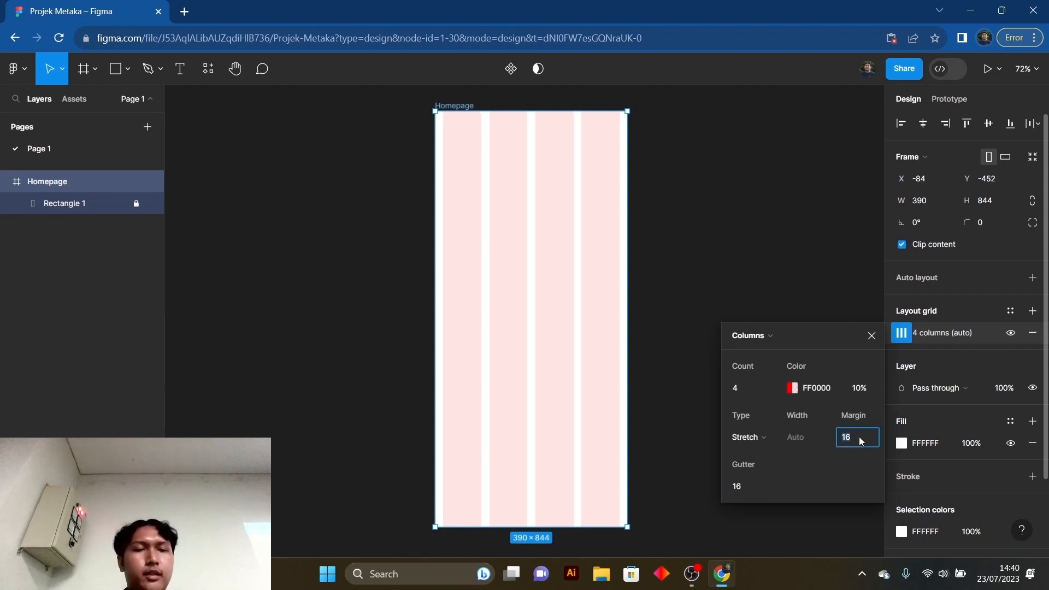
{"action": "left_click", "coordinate": [872, 338]}
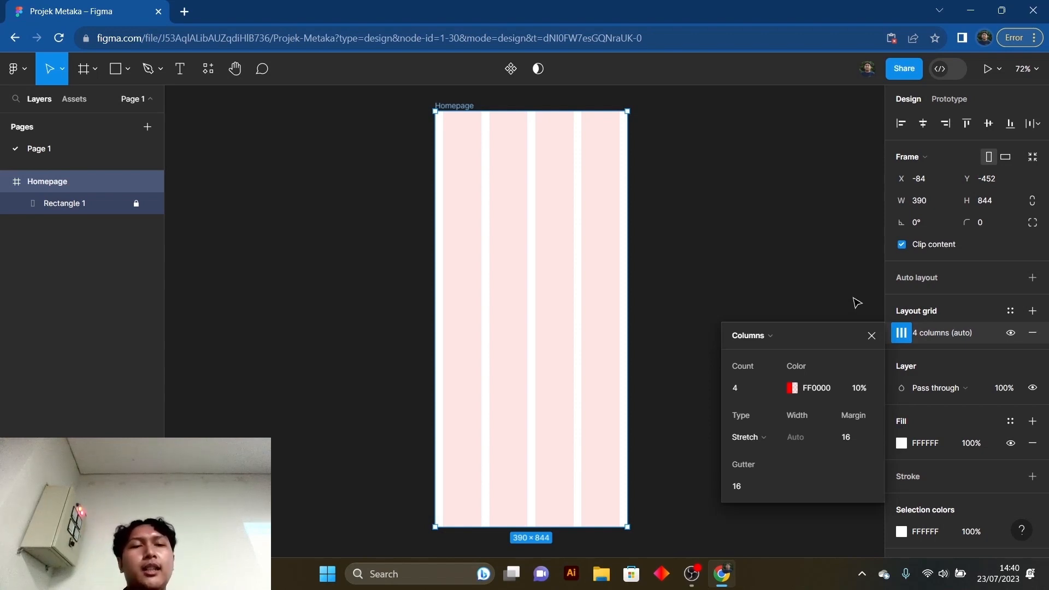
{"action": "left_click", "coordinate": [872, 337]}
{"action": "left_click", "coordinate": [687, 335]}
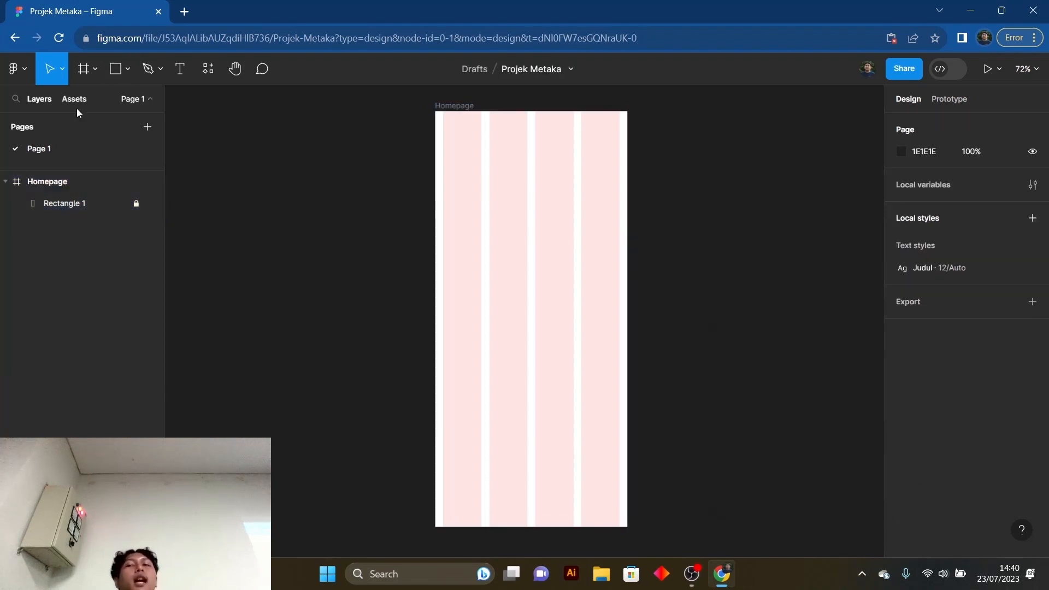
- Show the rulers around the canvas
{"action": "left_click", "coordinate": [24, 69]}
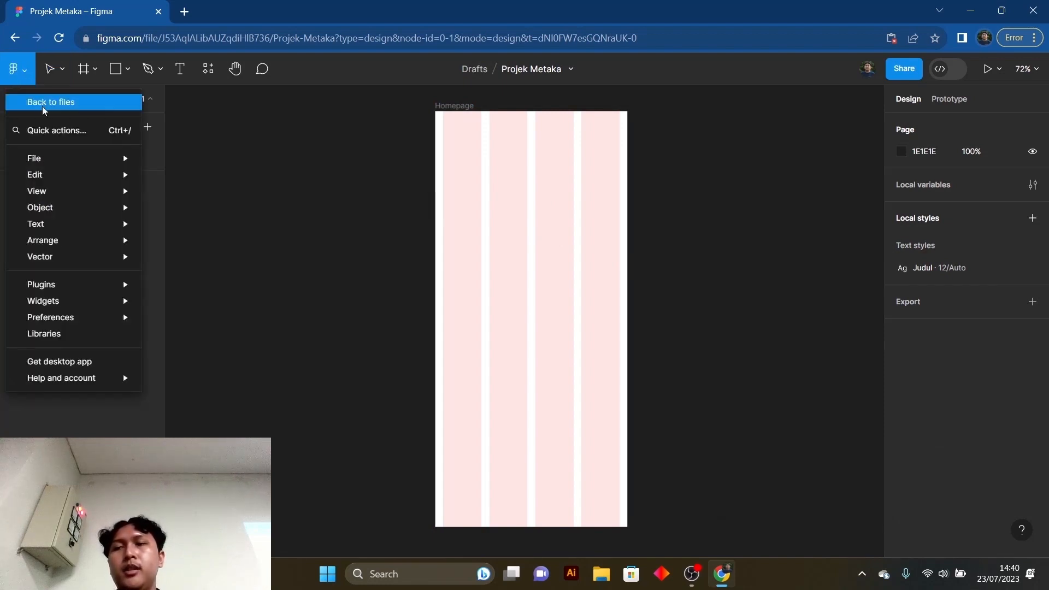
{"action": "mouse_move", "coordinate": [48, 194]}
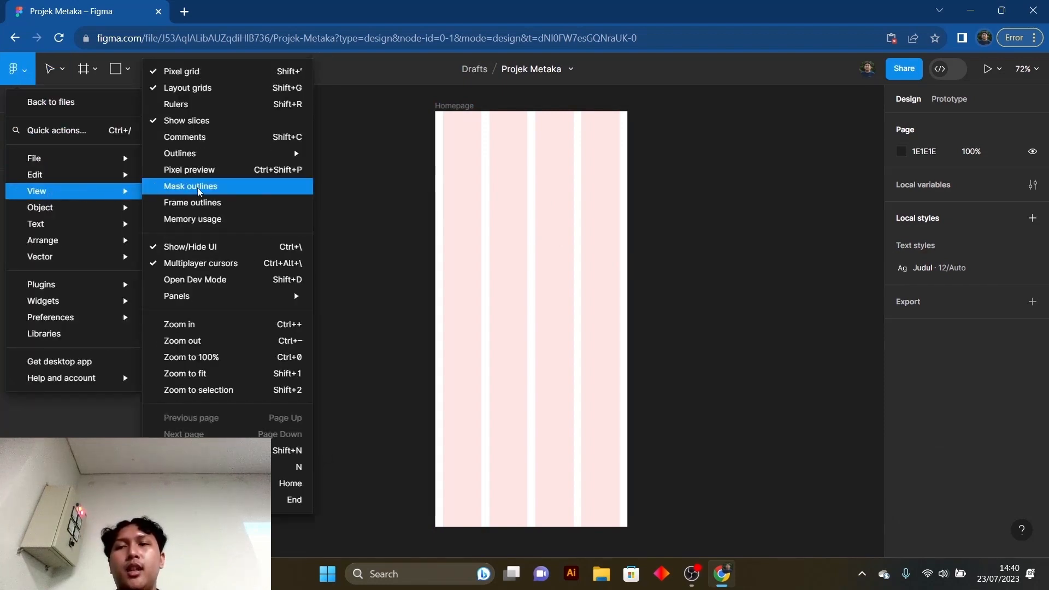
{"action": "left_click", "coordinate": [226, 111]}
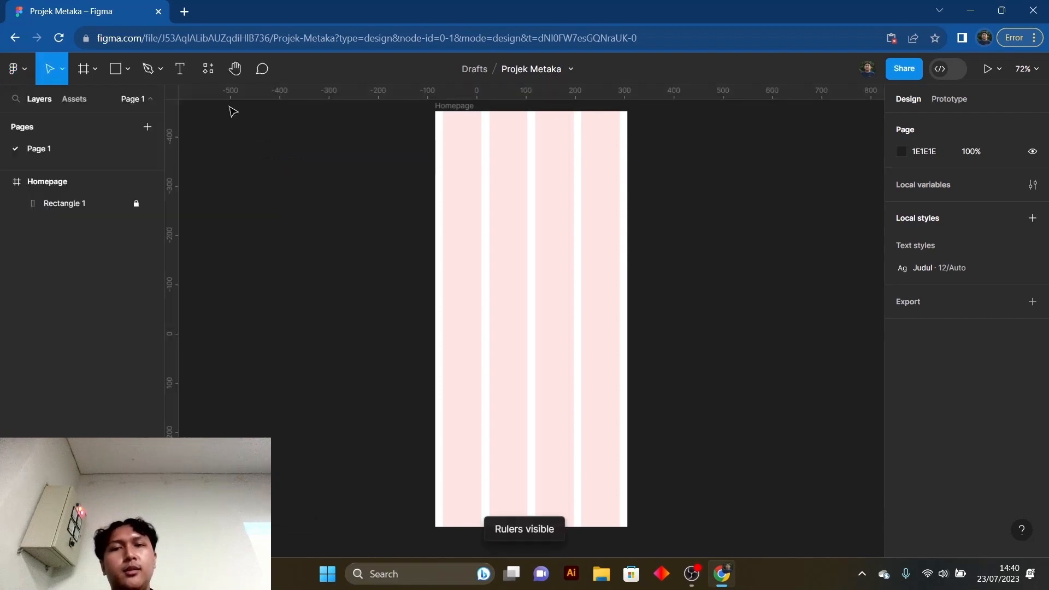
- Place a vertical guide at 16 in the Homepage frame, along the outer edge of the first column
{"action": "left_click_drag", "start_coordinate": [175, 252], "coordinate": [446, 243]}
{"action": "scroll", "coordinate": [439, 241], "scroll_direction": "up", "scroll_amount": 5}
{"action": "scroll", "coordinate": [443, 241], "scroll_direction": "up", "scroll_amount": 7}
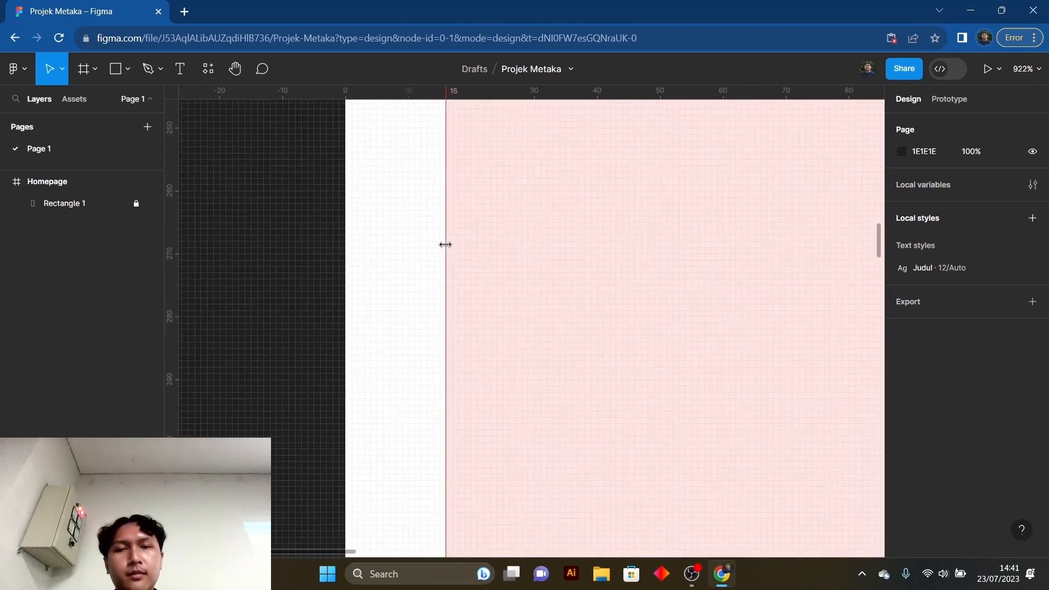
{"action": "scroll", "coordinate": [440, 246], "scroll_direction": "down", "scroll_amount": 8}
{"action": "scroll", "coordinate": [433, 247], "scroll_direction": "down", "scroll_amount": 4}
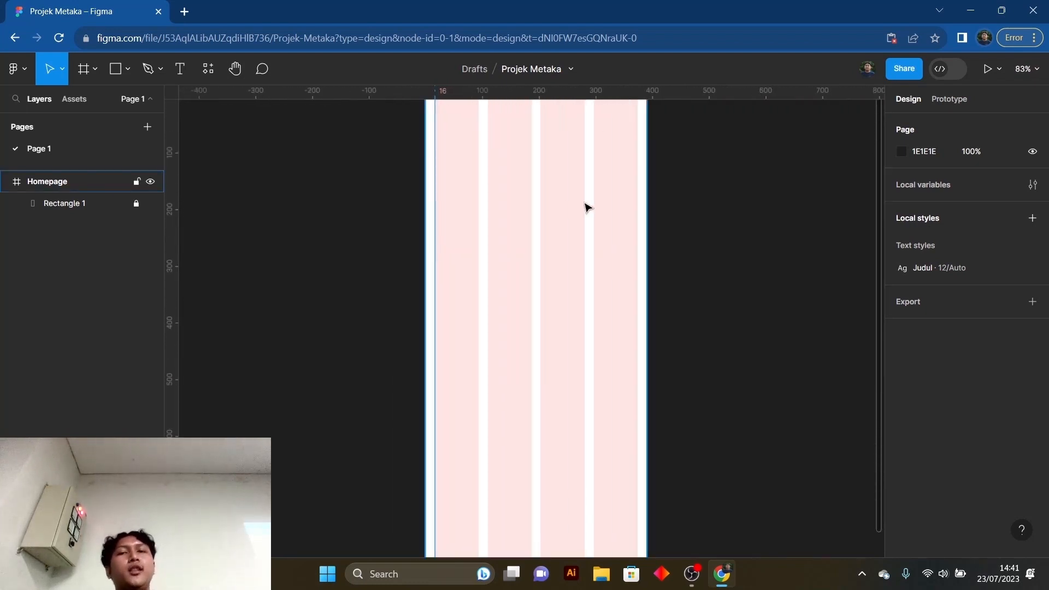
{"action": "scroll", "coordinate": [574, 217], "scroll_direction": "up", "scroll_amount": 3}
{"action": "scroll", "coordinate": [574, 218], "scroll_direction": "down", "scroll_amount": 1}
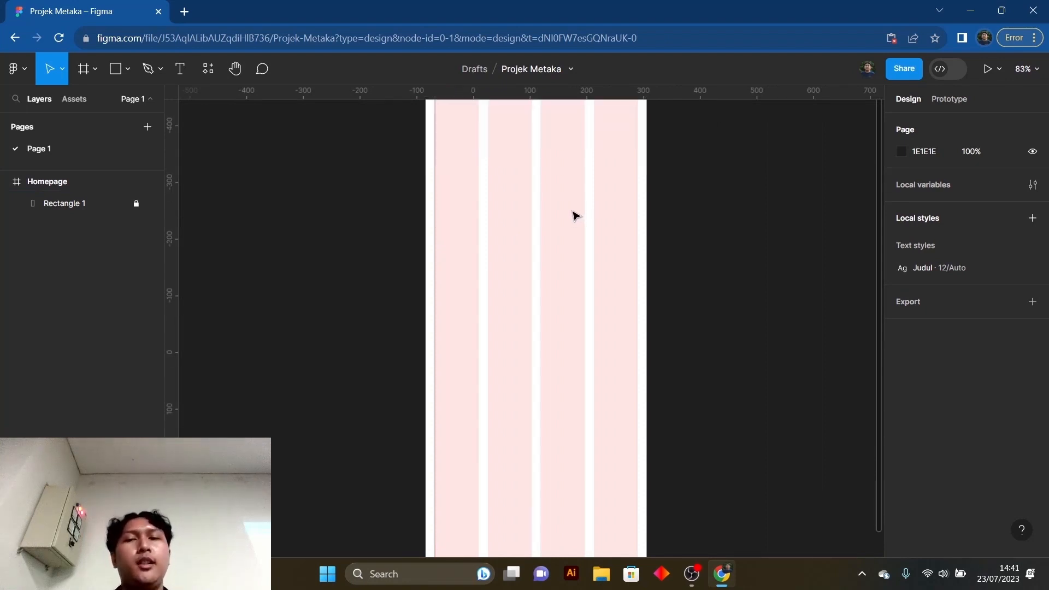
{"action": "scroll", "coordinate": [574, 216], "scroll_direction": "up", "scroll_amount": 1}
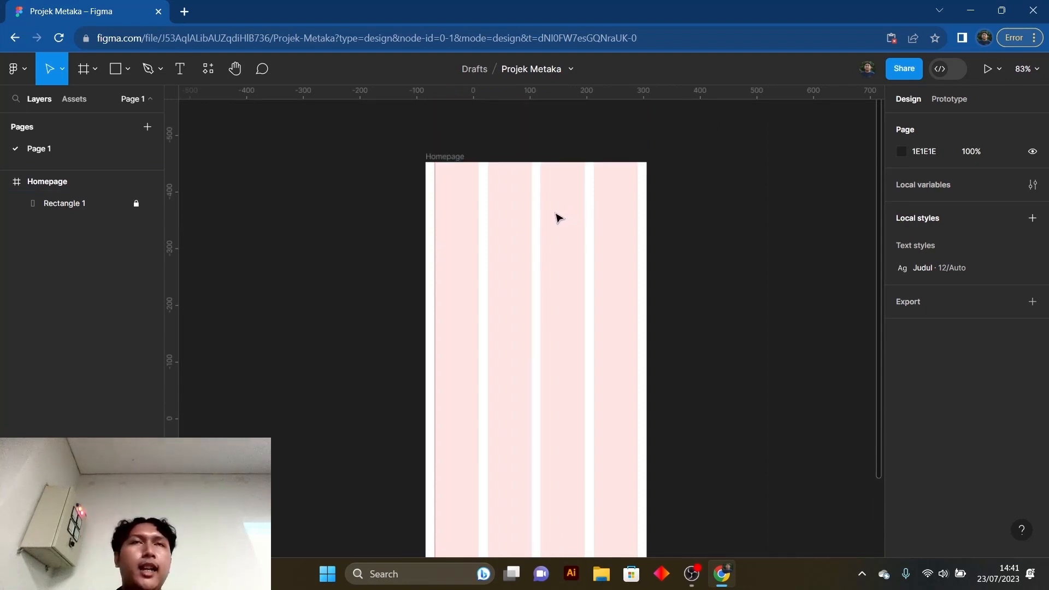
{"action": "left_click", "coordinate": [555, 215]}
{"action": "scroll", "coordinate": [536, 280], "scroll_direction": "up", "scroll_amount": 5}
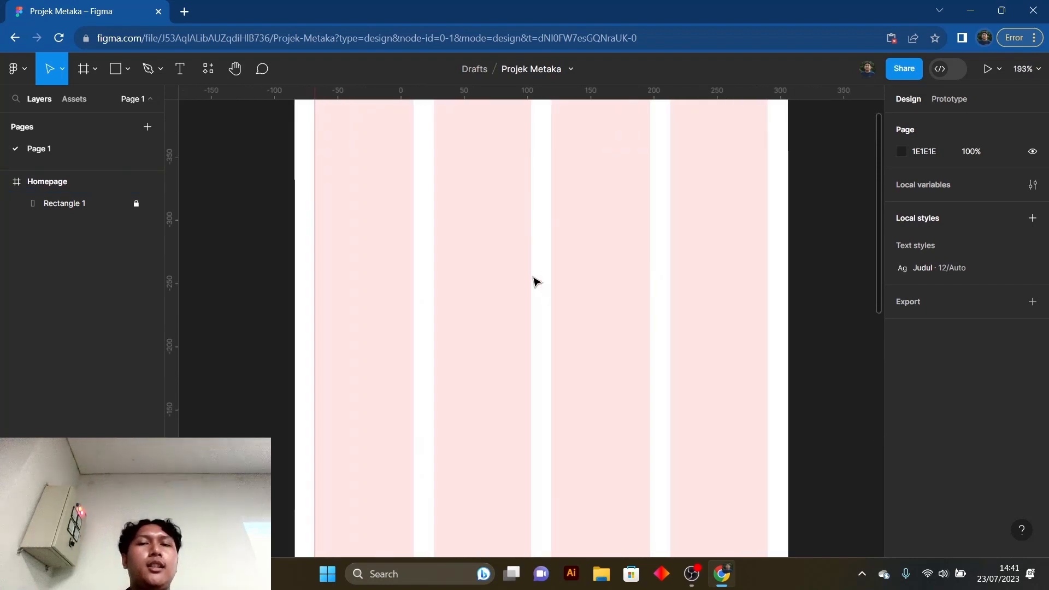
{"action": "scroll", "coordinate": [536, 280], "scroll_direction": "down", "scroll_amount": 3}
{"action": "key", "text": "Escape"}
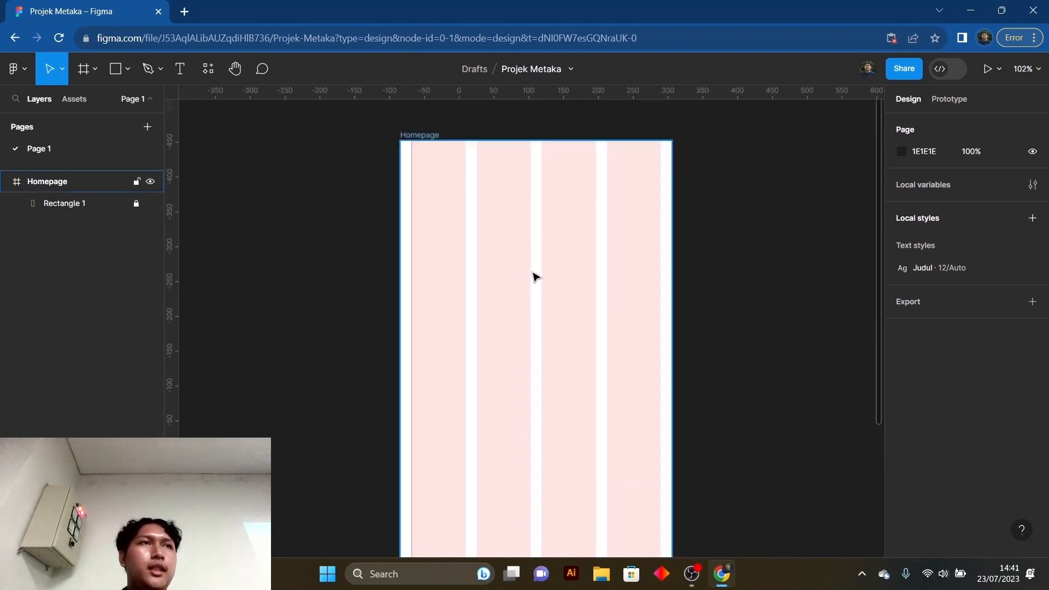
{"action": "scroll", "coordinate": [535, 278], "scroll_direction": "up", "scroll_amount": 3}
{"action": "scroll", "coordinate": [534, 281], "scroll_direction": "down", "scroll_amount": 1}
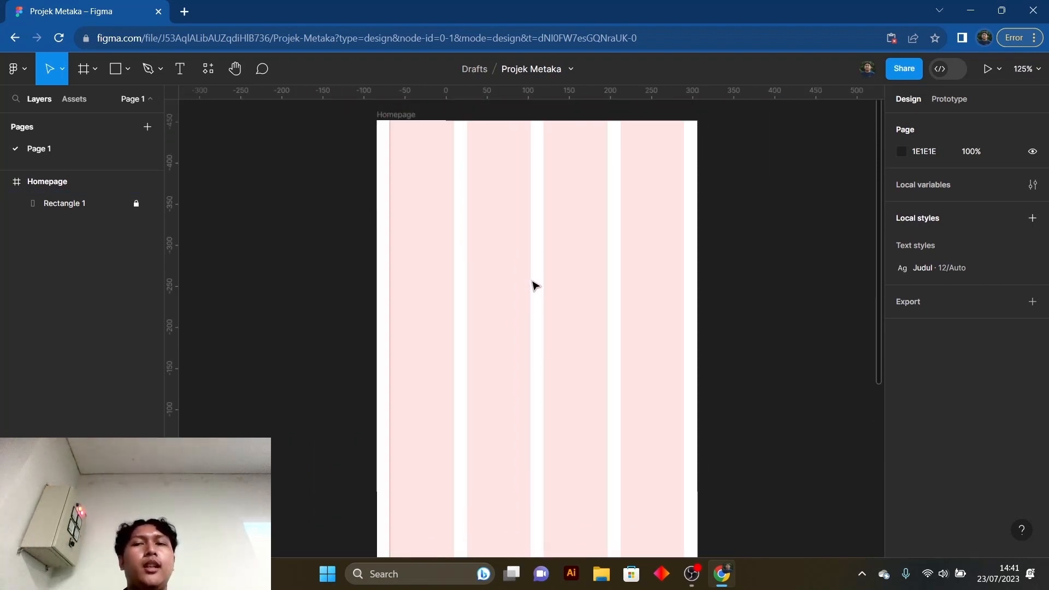
{"action": "scroll", "coordinate": [534, 285], "scroll_direction": "down", "scroll_amount": 1}
{"action": "scroll", "coordinate": [534, 260], "scroll_direction": "up", "scroll_amount": 5}
{"action": "left_click_drag", "start_coordinate": [556, 210], "coordinate": [528, 262]}
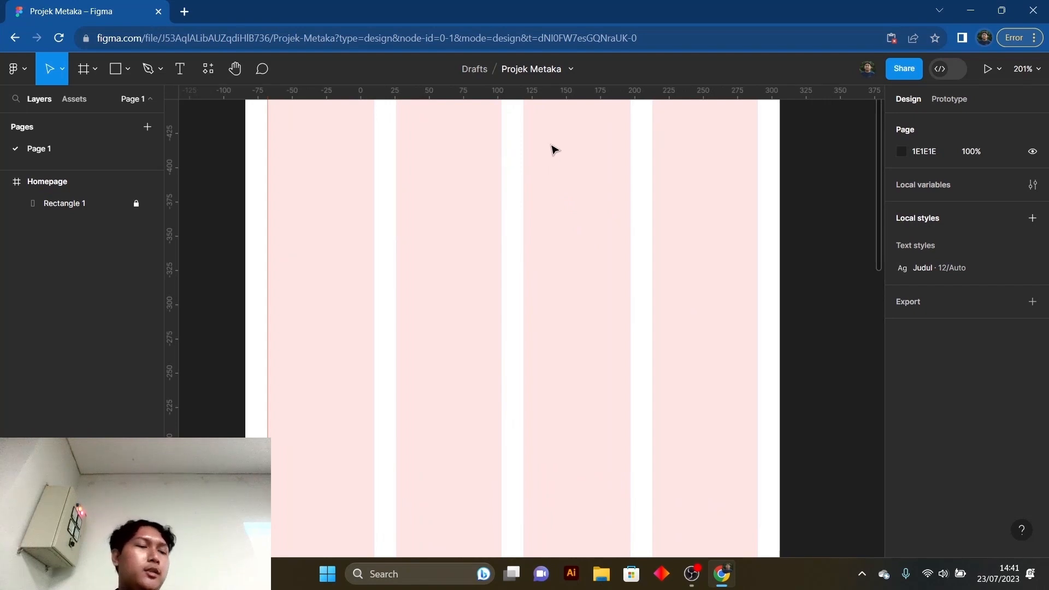
{"action": "left_click_drag", "start_coordinate": [554, 146], "coordinate": [549, 213]}
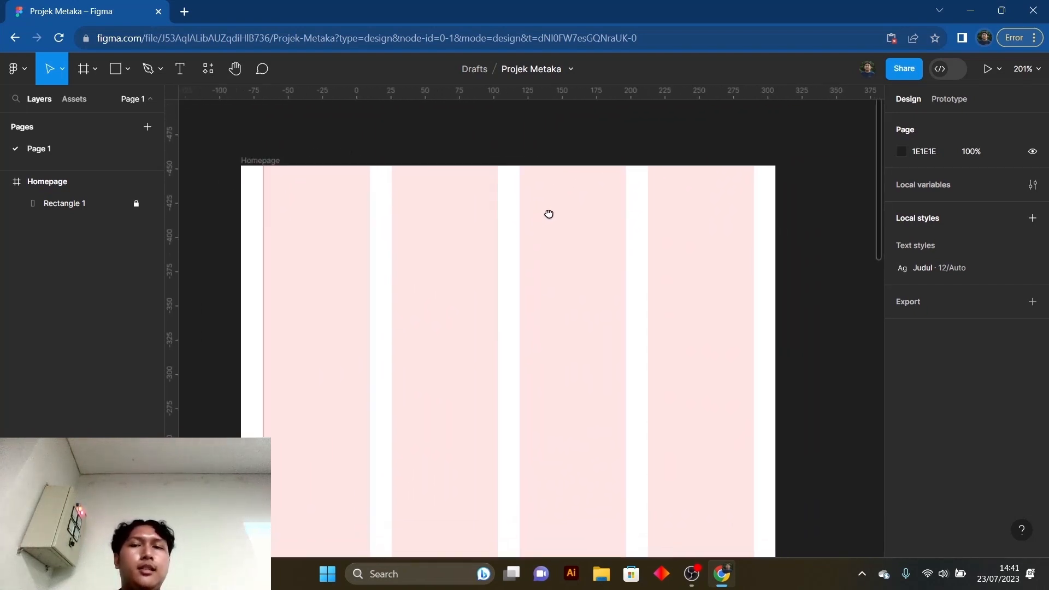
{"action": "left_click", "coordinate": [554, 212]}
{"action": "scroll", "coordinate": [554, 212], "scroll_direction": "down", "scroll_amount": 5}
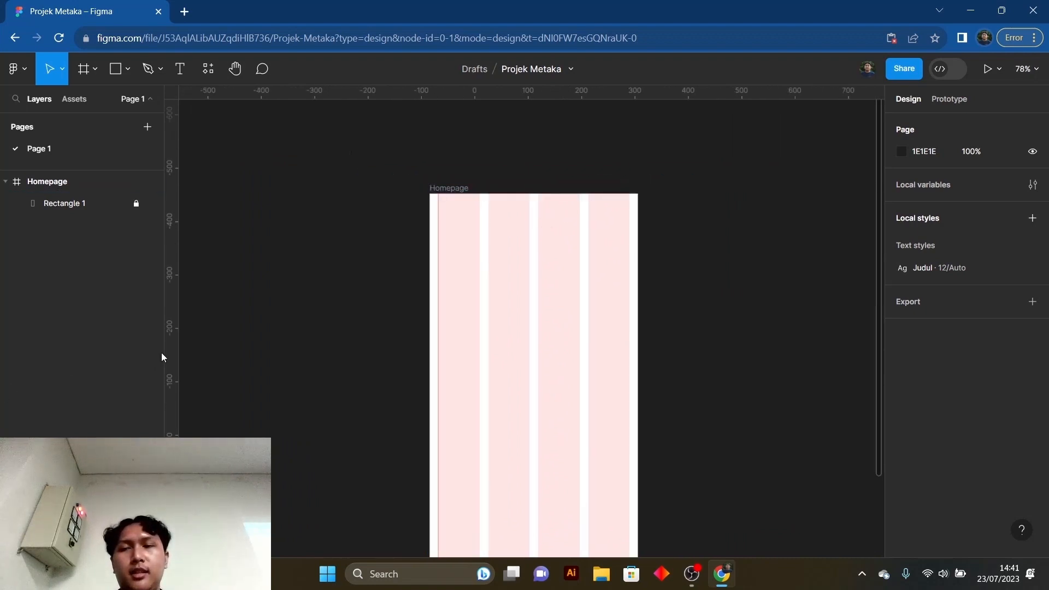
- Place a second vertical guide in the Homepage frame along the outer edge of the last column
{"action": "left_click_drag", "start_coordinate": [175, 344], "coordinate": [644, 330]}
{"action": "scroll", "coordinate": [628, 335], "scroll_direction": "up", "scroll_amount": 10}
{"action": "scroll", "coordinate": [621, 332], "scroll_direction": "down", "scroll_amount": 10}
{"action": "scroll", "coordinate": [683, 279], "scroll_direction": "down", "scroll_amount": 1}
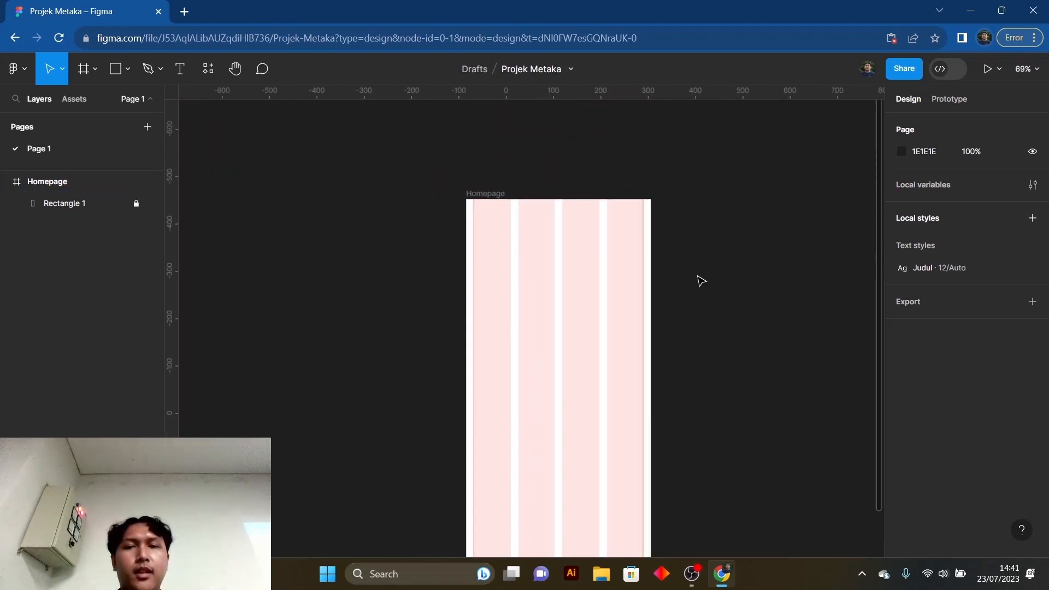
- Place a horizontal guide across the Homepage frame, about 60 px below its top edge
{"action": "left_click_drag", "start_coordinate": [698, 281], "coordinate": [706, 203]}
{"action": "scroll", "coordinate": [698, 225], "scroll_direction": "up", "scroll_amount": 1}
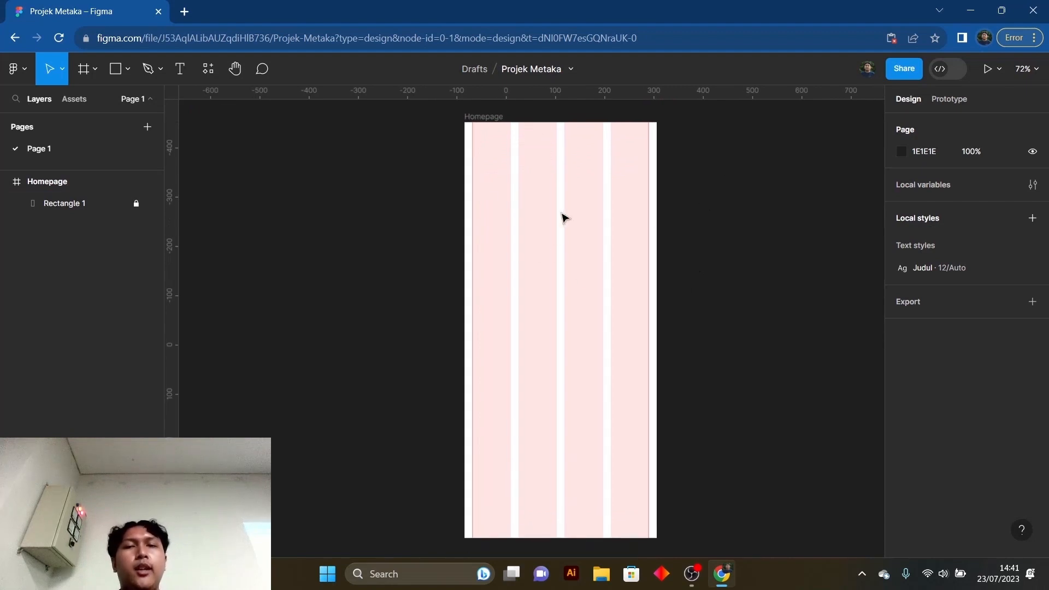
{"action": "scroll", "coordinate": [566, 222], "scroll_direction": "up", "scroll_amount": 2}
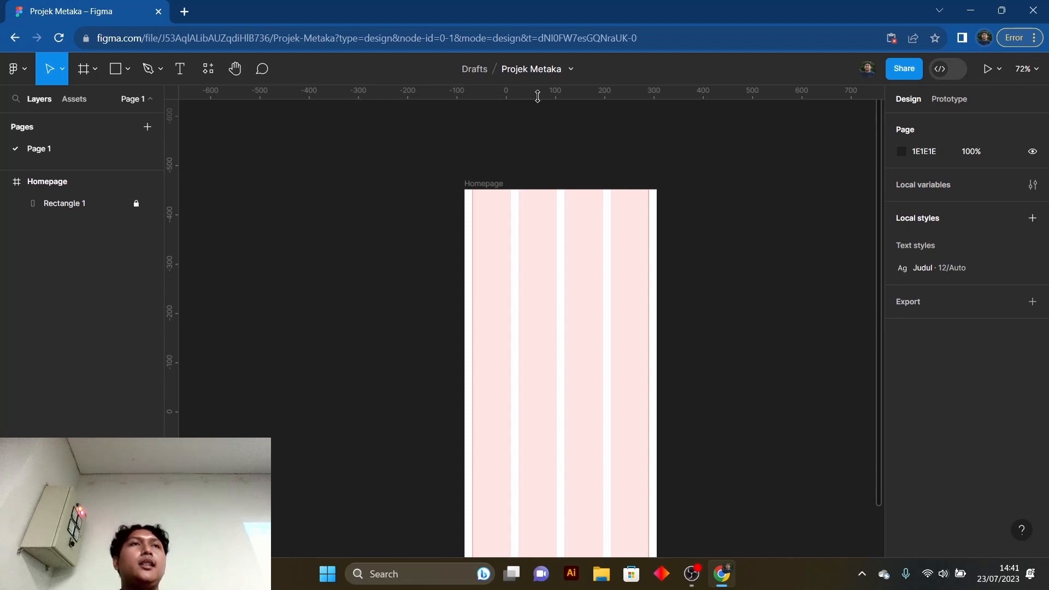
{"action": "left_click_drag", "start_coordinate": [538, 97], "coordinate": [526, 219]}
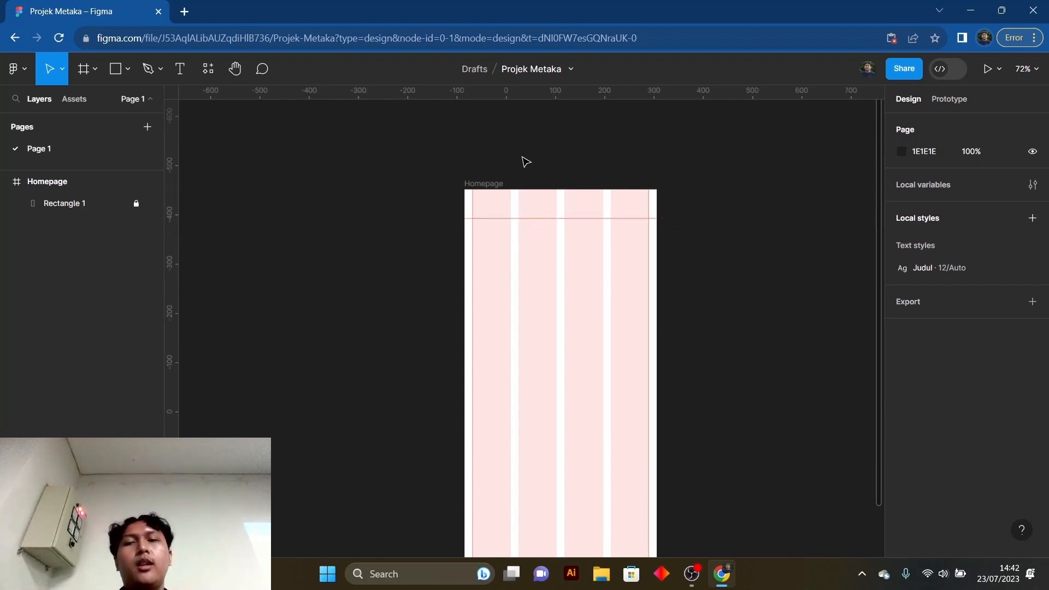
- Draw a rectangle about 43 × 32 near the top of the Homepage frame, set its height to 60 and move it to Y 0
{"action": "left_click", "coordinate": [116, 69]}
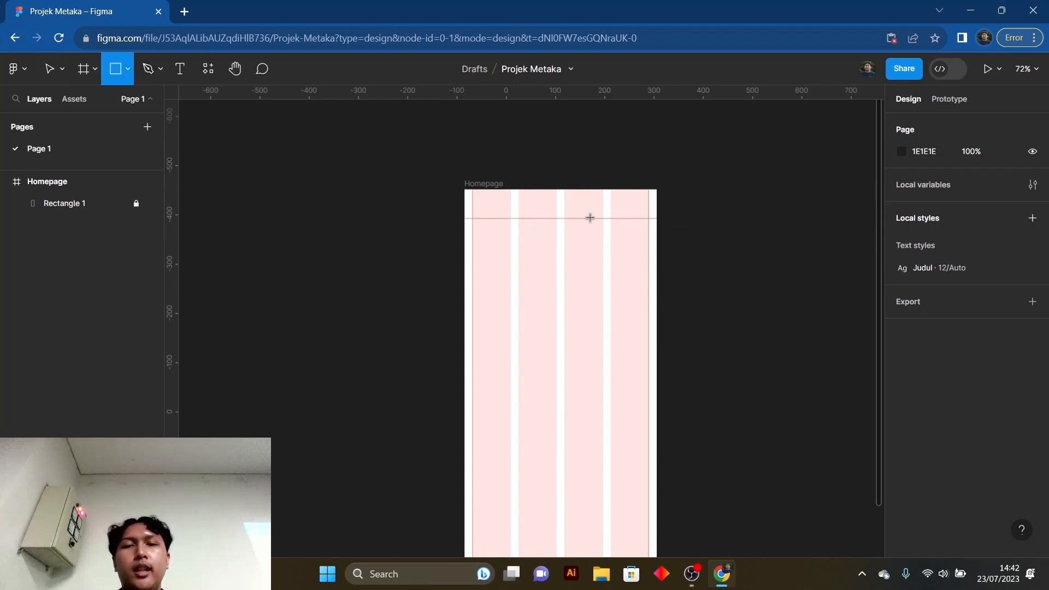
{"action": "left_click_drag", "start_coordinate": [561, 192], "coordinate": [582, 211]}
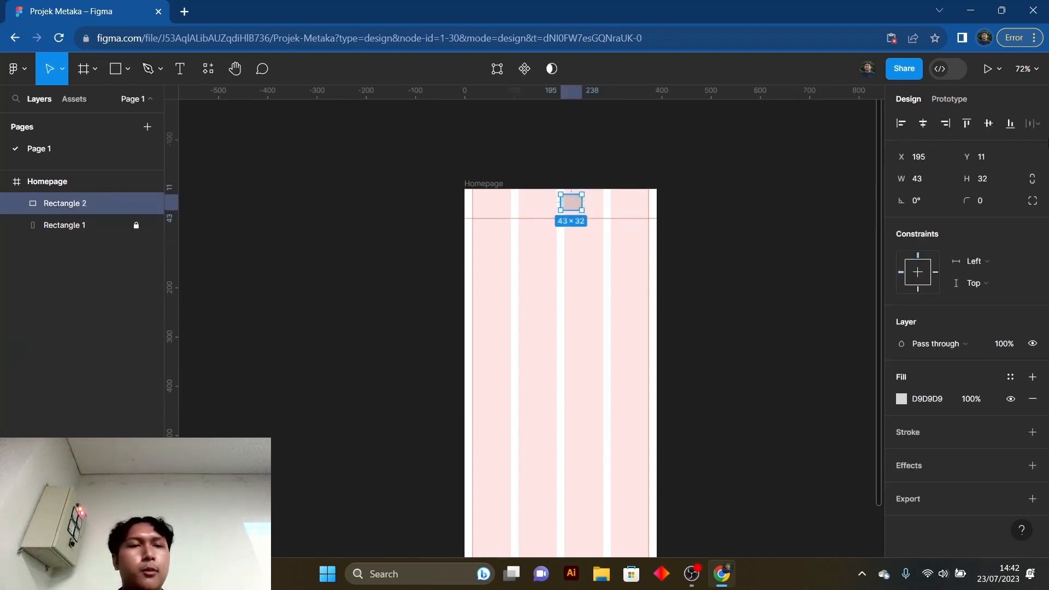
{"action": "left_click", "coordinate": [987, 180]}
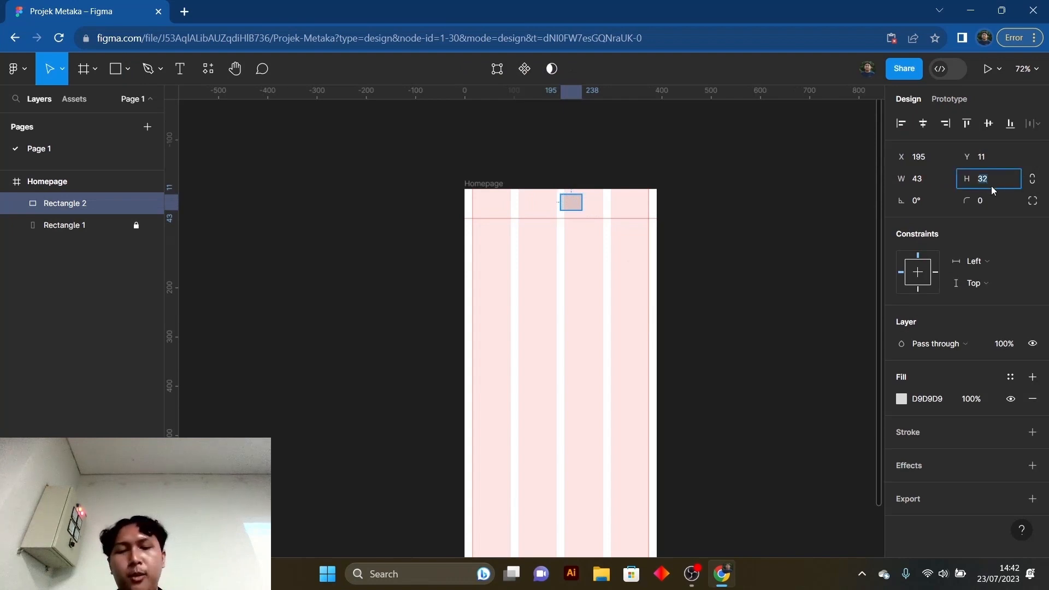
{"action": "key", "text": "Return"}
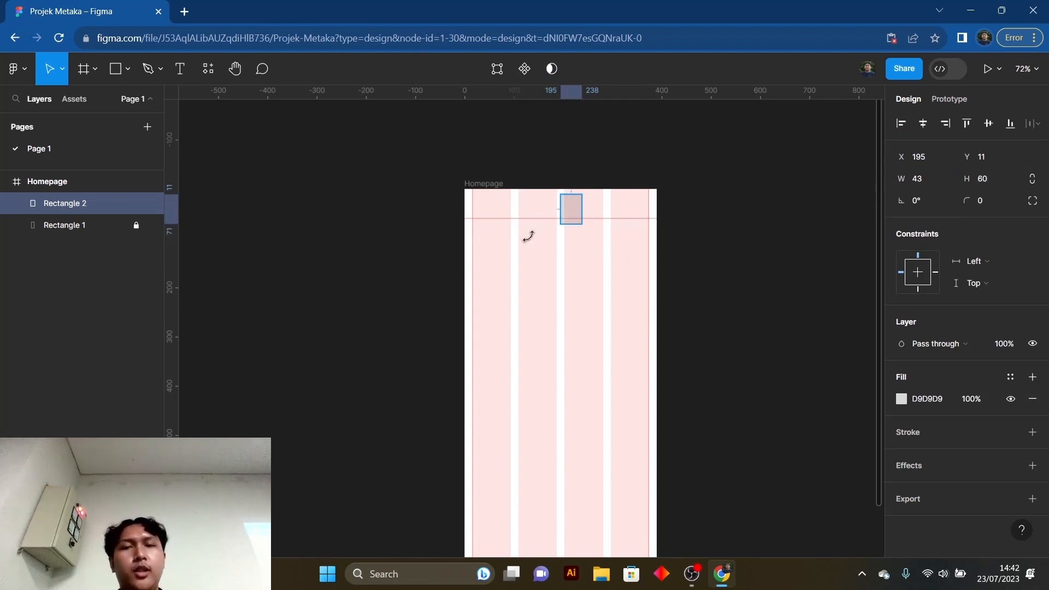
{"action": "left_click_drag", "start_coordinate": [576, 211], "coordinate": [585, 202]}
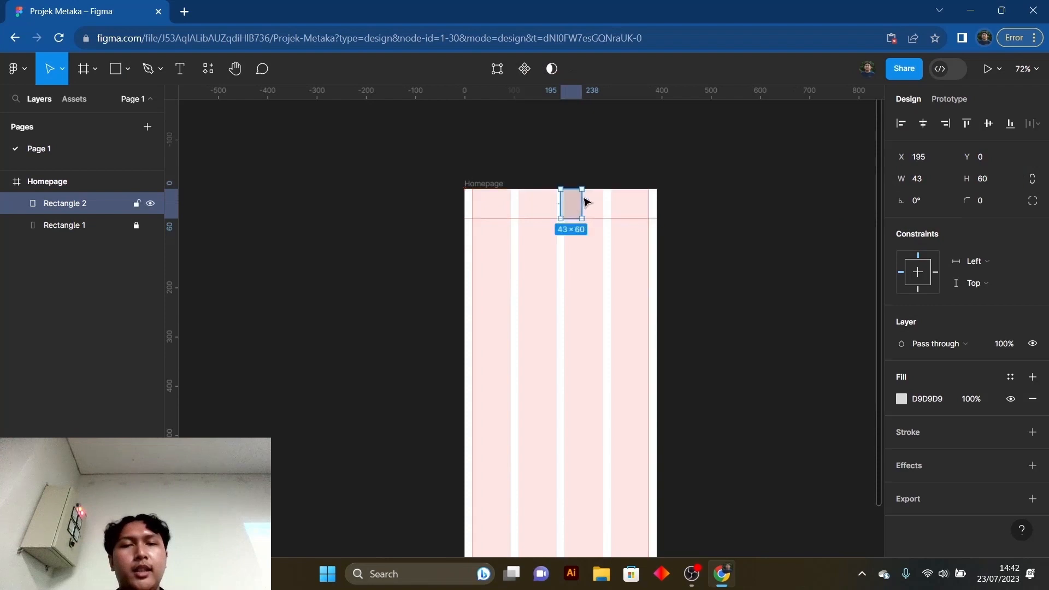
{"action": "left_click", "coordinate": [596, 132]}
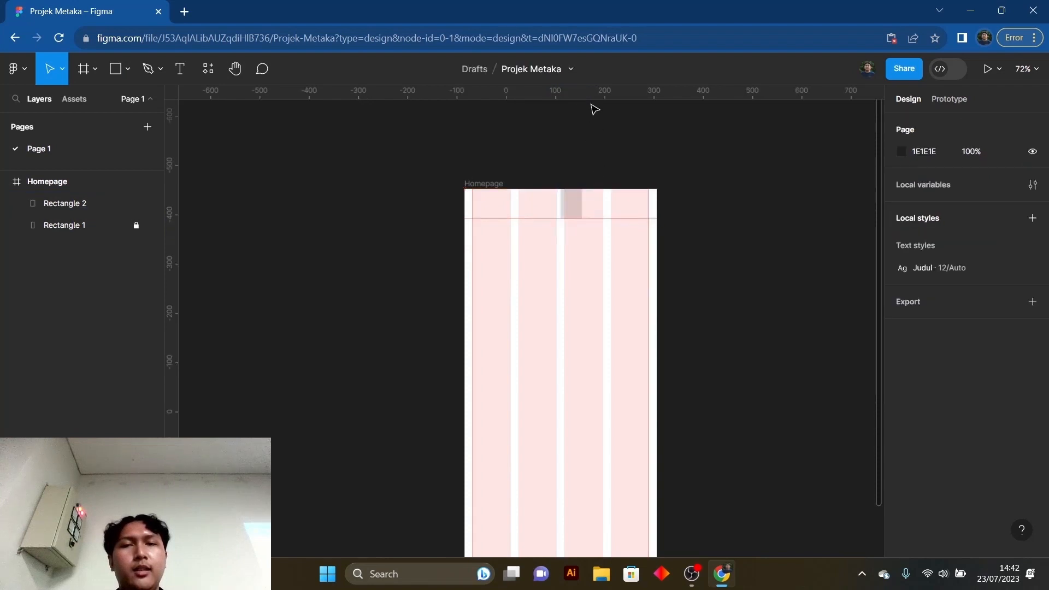
- Delete the horizontal guide and place a new one at 60, along the small rectangle's bottom edge
{"action": "left_click", "coordinate": [607, 221]}
{"action": "key", "text": "Delete"}
{"action": "left_click", "coordinate": [610, 226]}
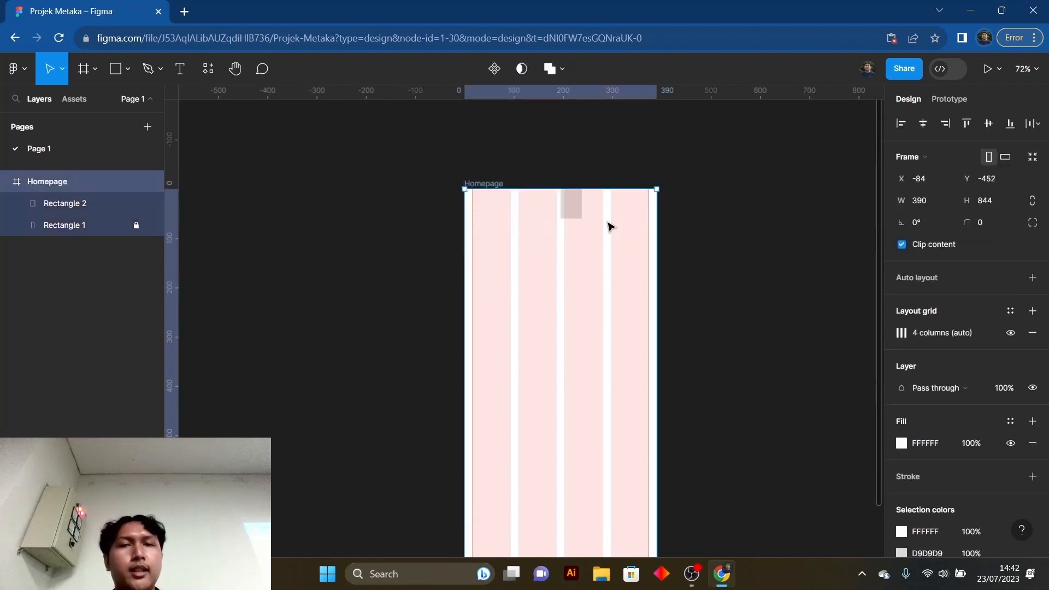
{"action": "left_click_drag", "start_coordinate": [558, 98], "coordinate": [569, 217]}
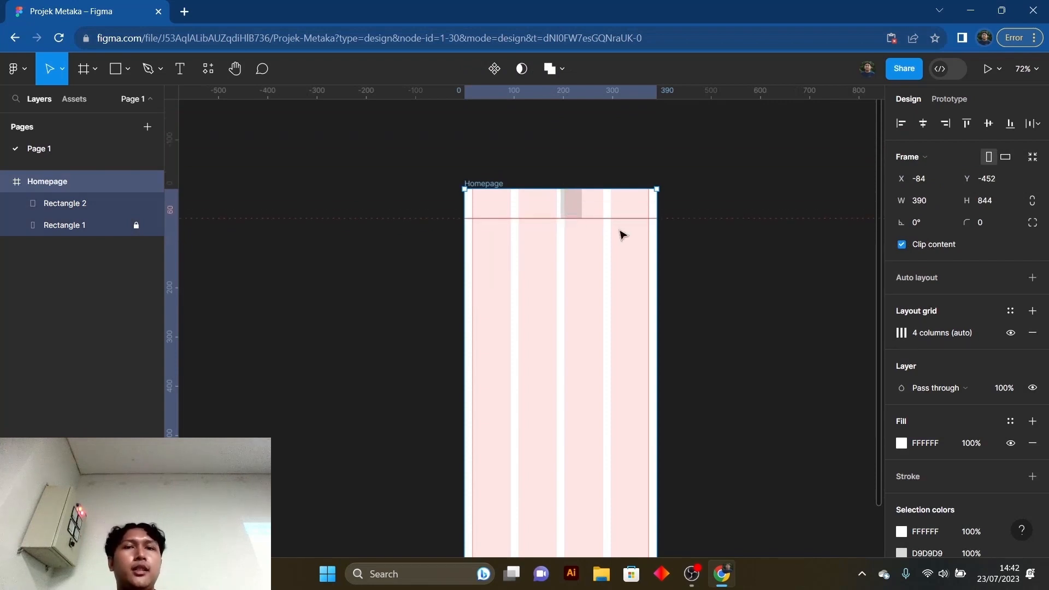
- Delete the small grey rectangle at the top of the Homepage frame
{"action": "left_click", "coordinate": [581, 209]}
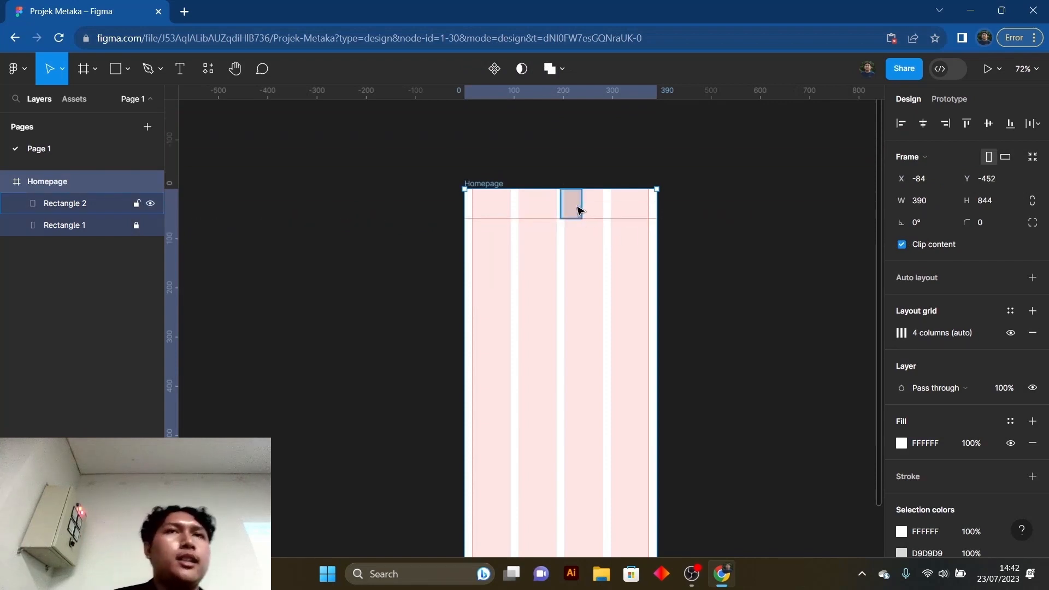
{"action": "left_click", "coordinate": [578, 210]}
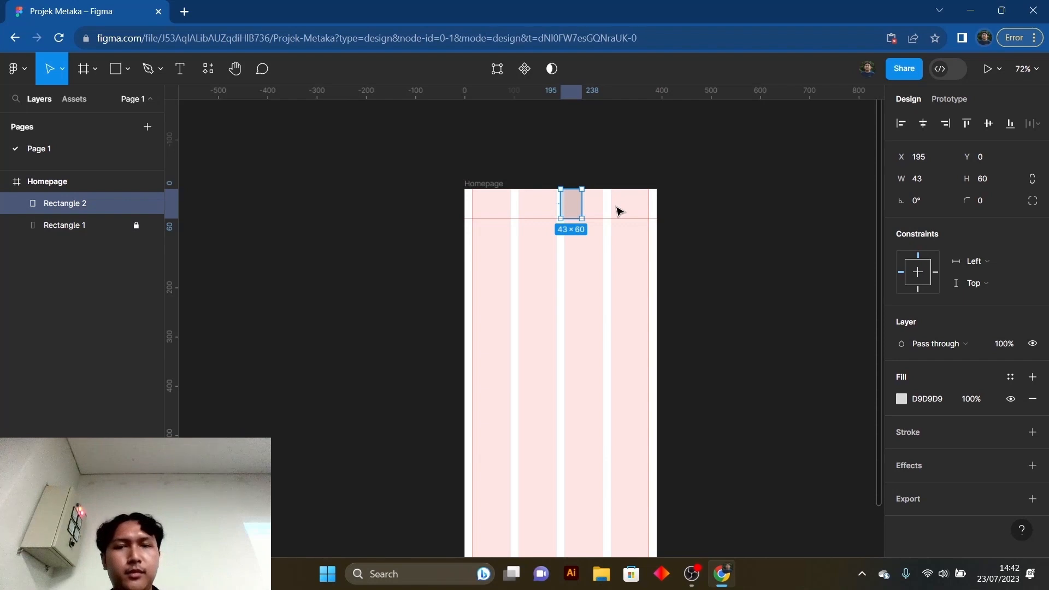
{"action": "key", "text": "Delete"}
{"action": "scroll", "coordinate": [615, 325], "scroll_direction": "down", "scroll_amount": 2}
{"action": "scroll", "coordinate": [612, 317], "scroll_direction": "down", "scroll_amount": 2}
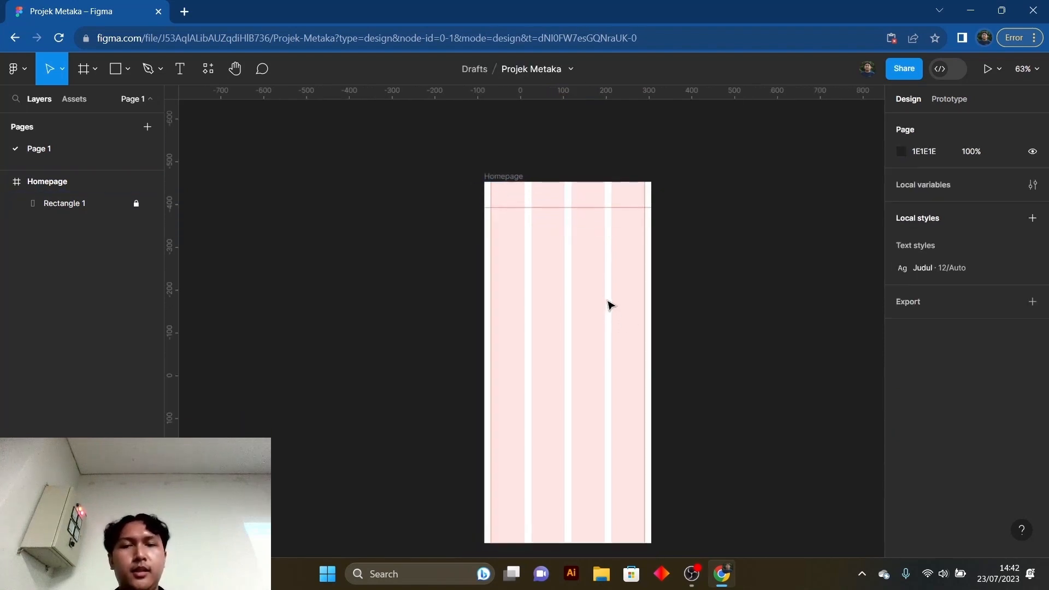
- Add a default 100 px wide rectangle low in the Homepage frame, set its height to 32 and move it to the frame's bottom edge, Y 812
{"action": "scroll", "coordinate": [601, 292], "scroll_direction": "down", "scroll_amount": 1}
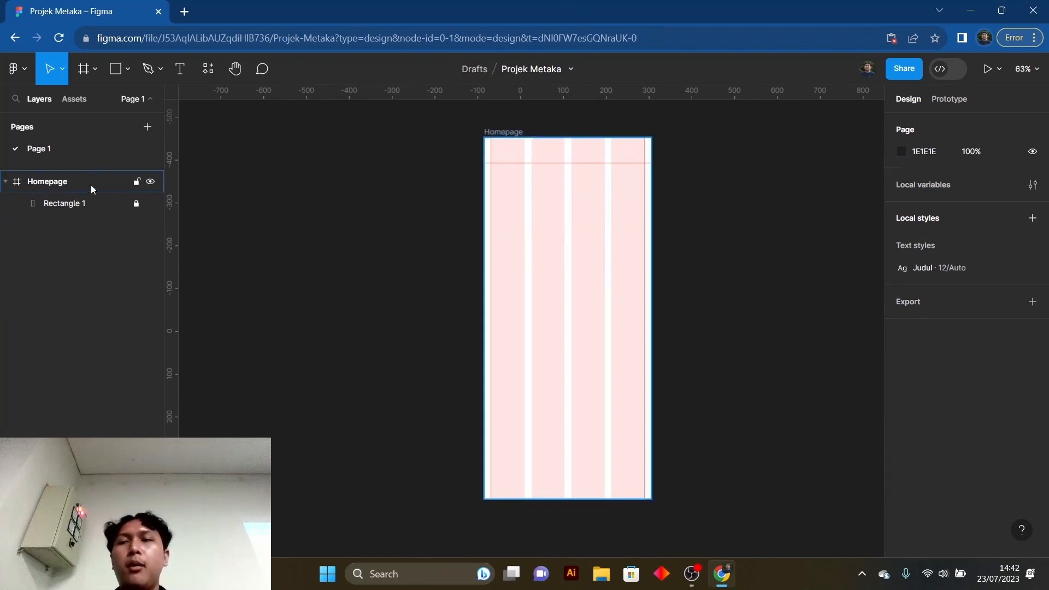
{"action": "left_click", "coordinate": [121, 69]}
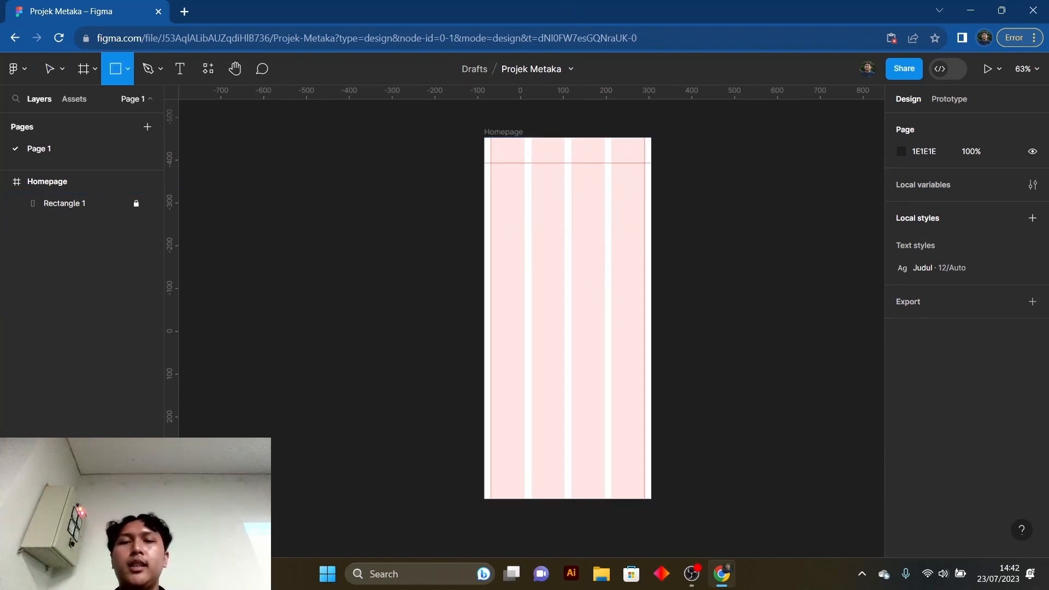
{"action": "left_click", "coordinate": [584, 448]}
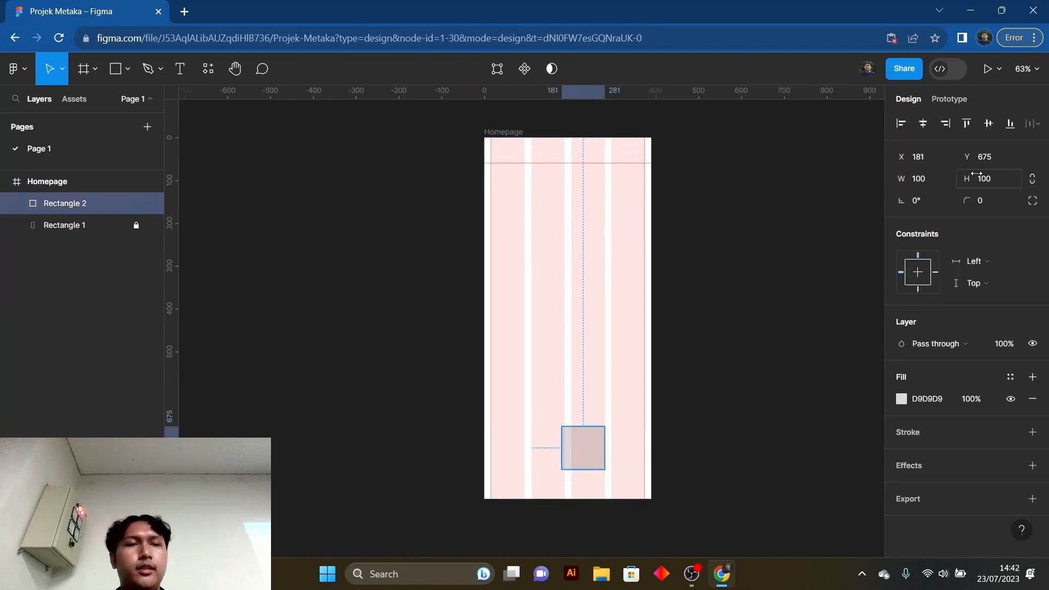
{"action": "left_click", "coordinate": [994, 184]}
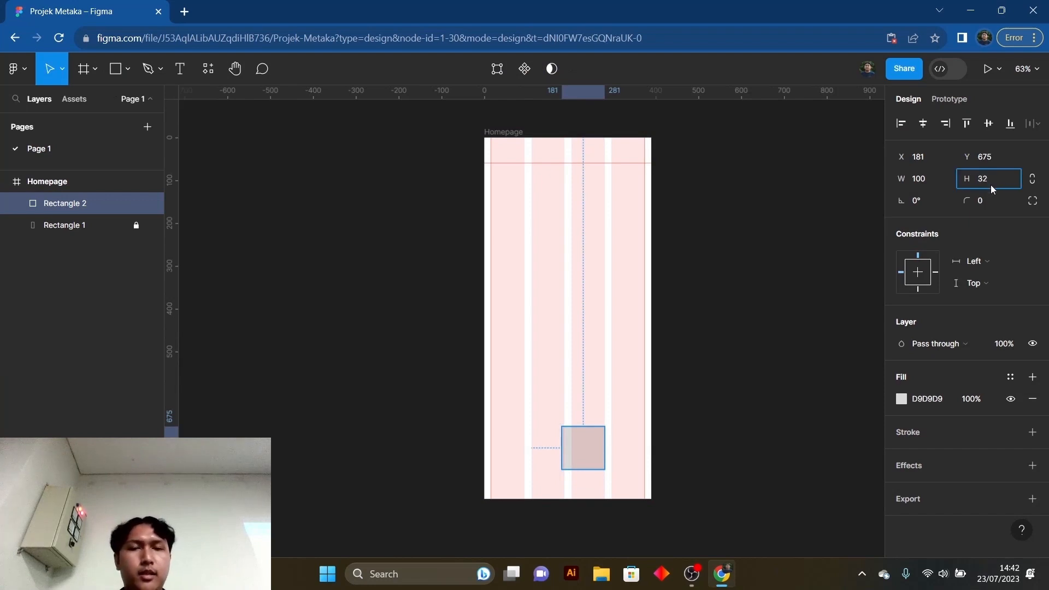
{"action": "key", "text": "Return"}
{"action": "left_click_drag", "start_coordinate": [582, 438], "coordinate": [584, 500]}
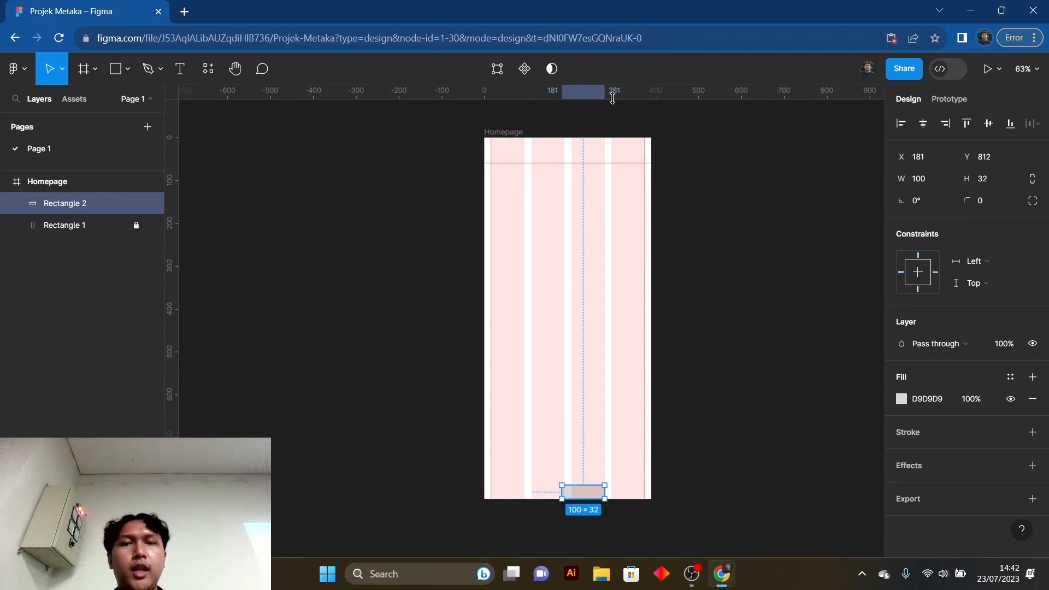
- Place a horizontal guide along the top edge of the small bottom rectangle at 812, and delete that rectangle
{"action": "left_click_drag", "start_coordinate": [613, 98], "coordinate": [587, 487]}
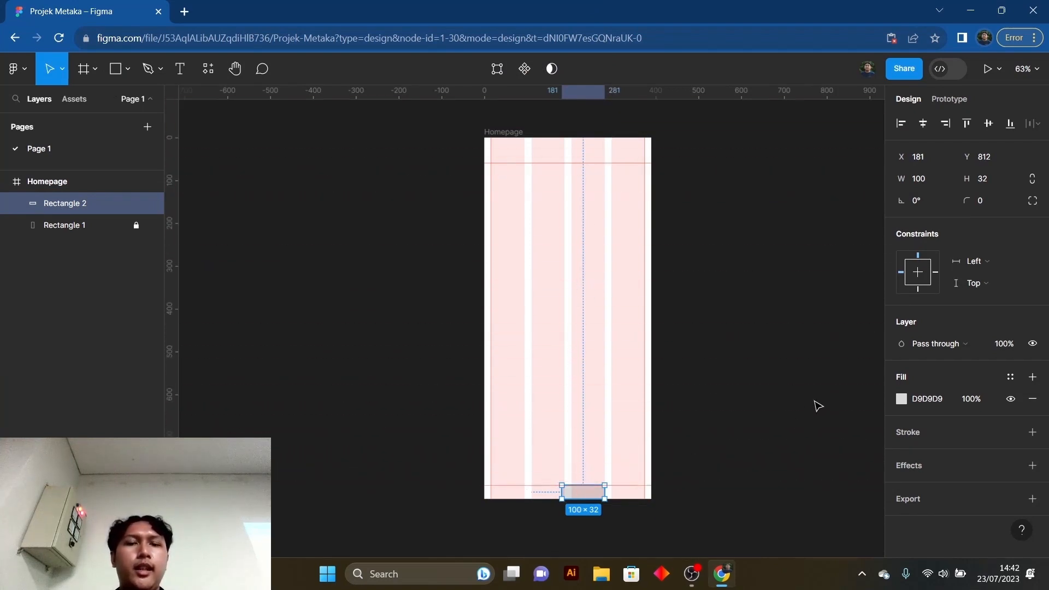
{"action": "left_click", "coordinate": [752, 440]}
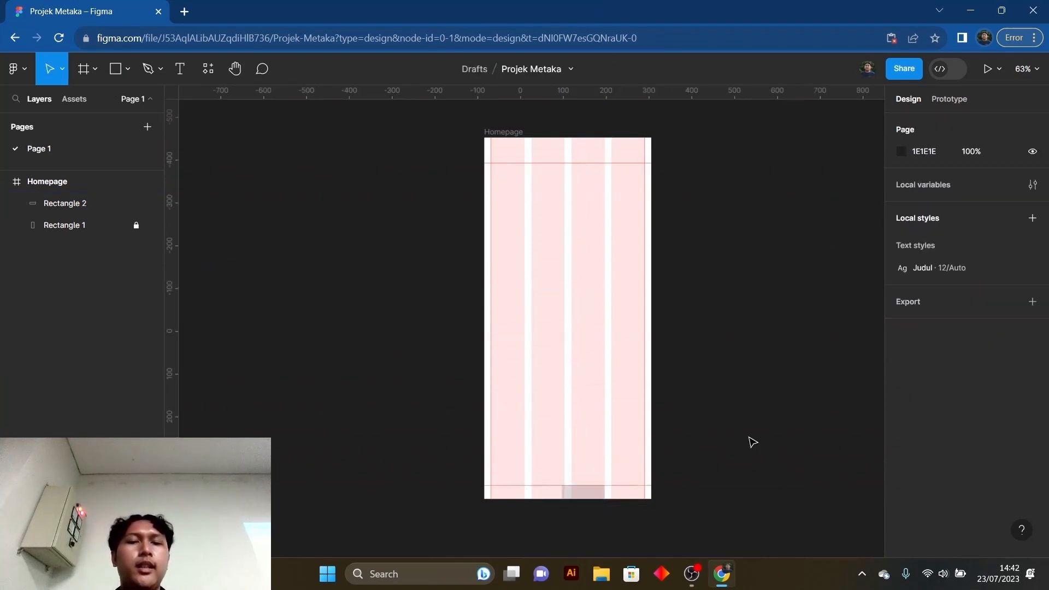
{"action": "left_click", "coordinate": [592, 498]}
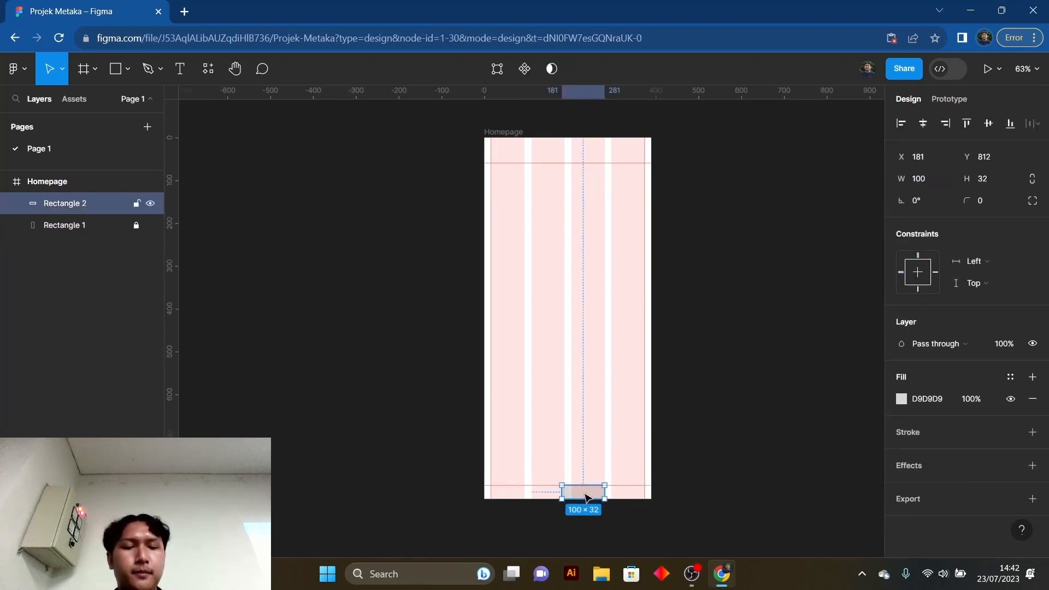
{"action": "key", "text": "Delete"}
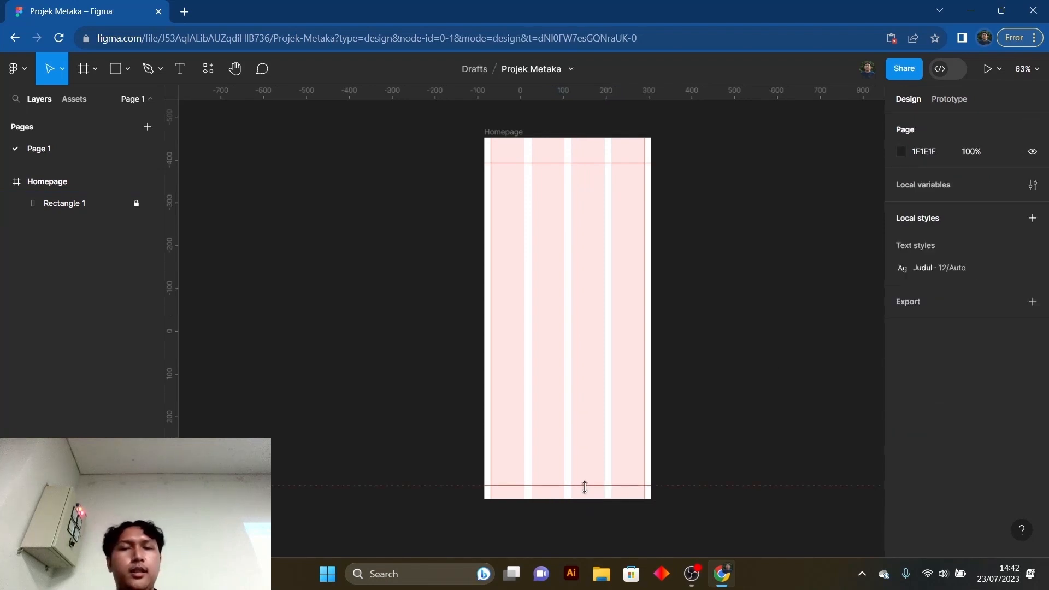
{"action": "scroll", "coordinate": [718, 334], "scroll_direction": "down", "scroll_amount": 1}
{"action": "scroll", "coordinate": [718, 334], "scroll_direction": "up", "scroll_amount": 2}
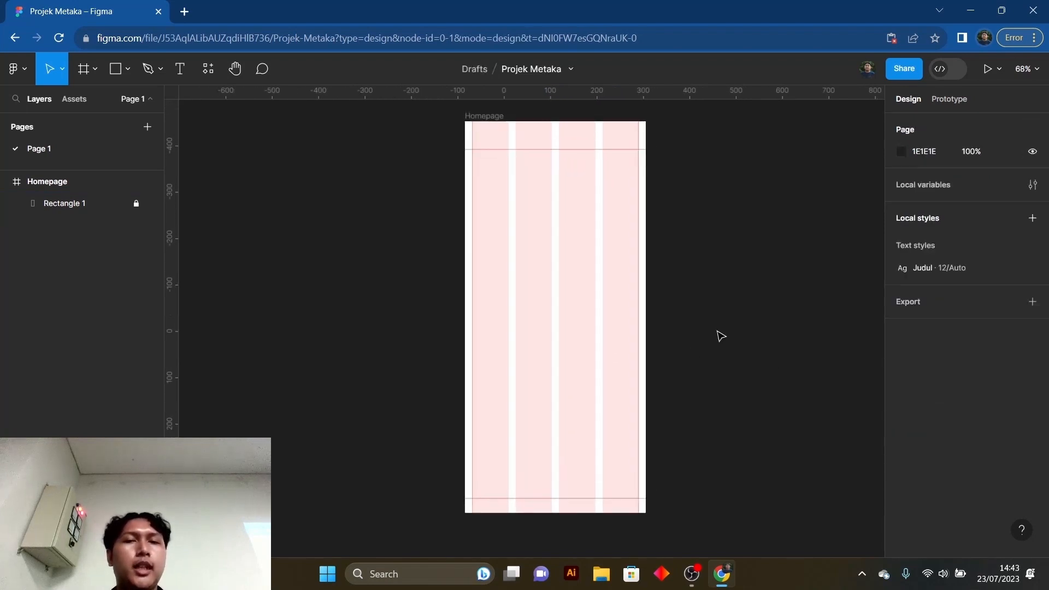
{"action": "left_click_drag", "start_coordinate": [717, 333], "coordinate": [704, 332]}
{"action": "scroll", "coordinate": [700, 334], "scroll_direction": "up", "scroll_amount": 1}
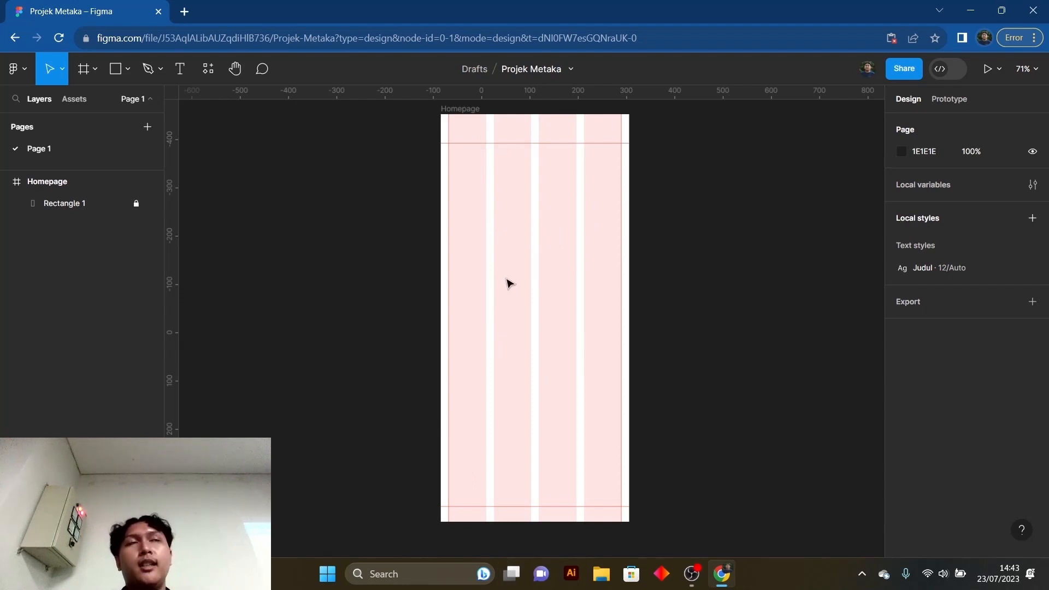
{"action": "scroll", "coordinate": [534, 315], "scroll_direction": "down", "scroll_amount": 1}
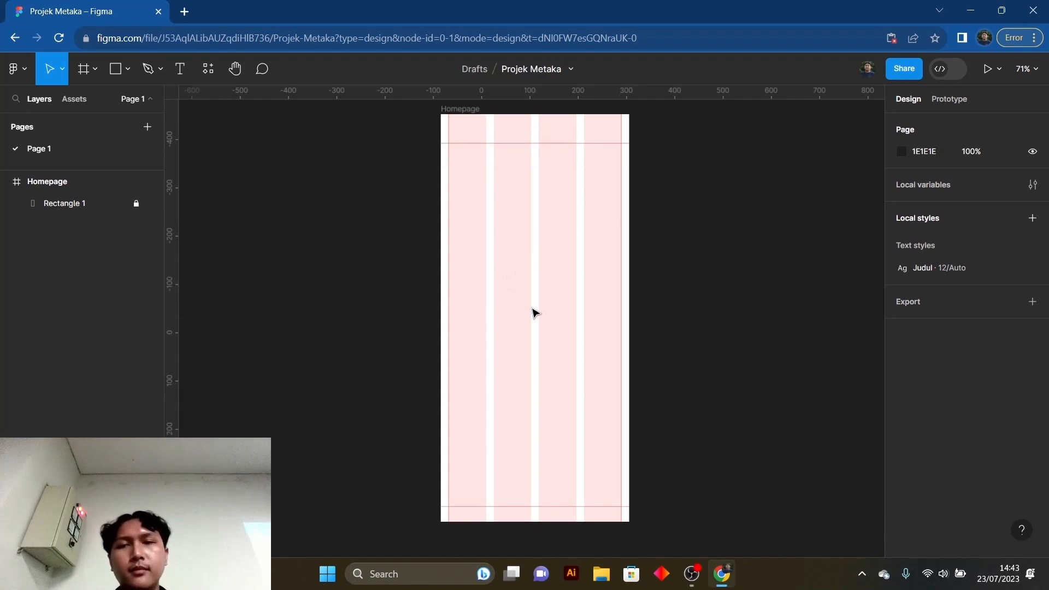
{"action": "left_click_drag", "start_coordinate": [536, 273], "coordinate": [531, 286]}
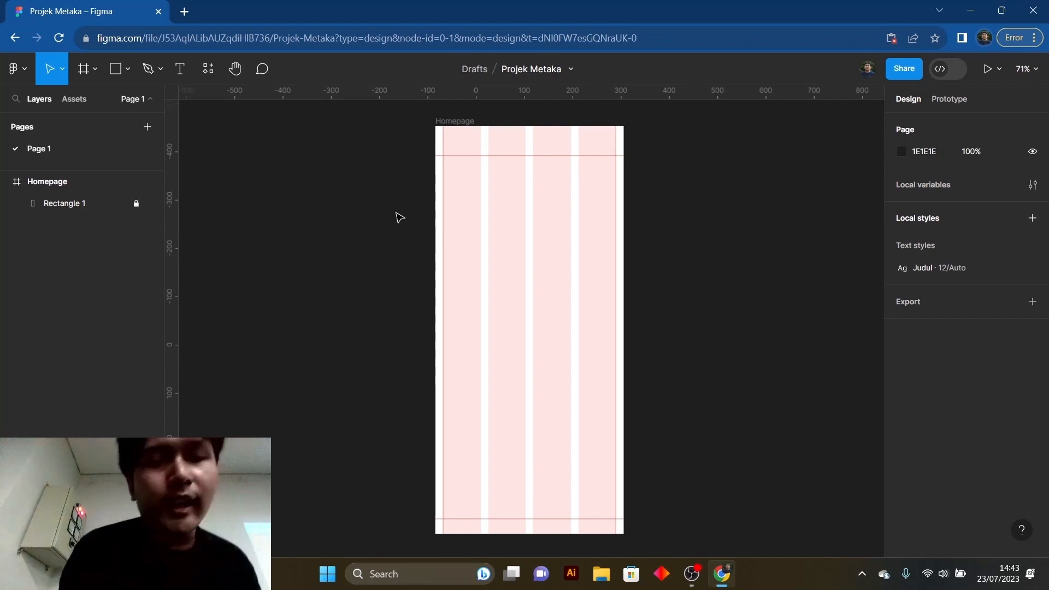
- Open the settings of the Homepage frame's column layout grid
{"action": "left_click", "coordinate": [458, 123]}
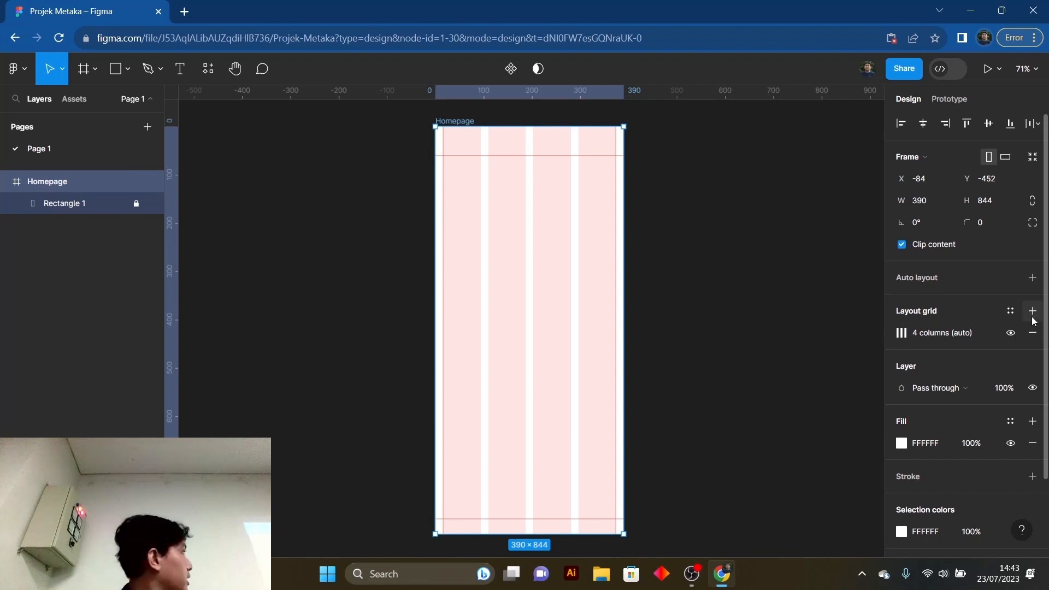
{"action": "left_click", "coordinate": [900, 340]}
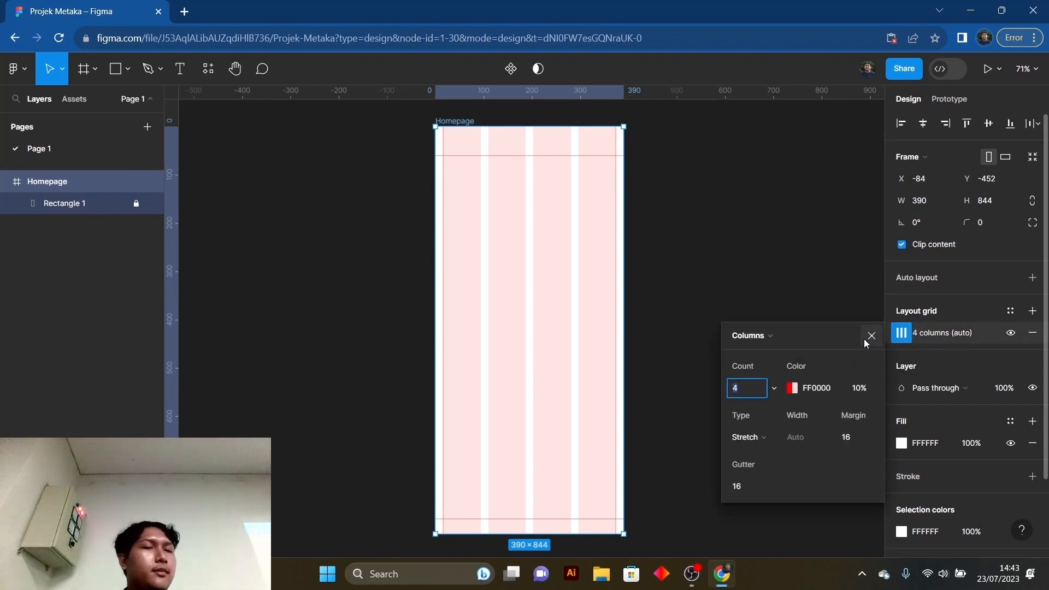
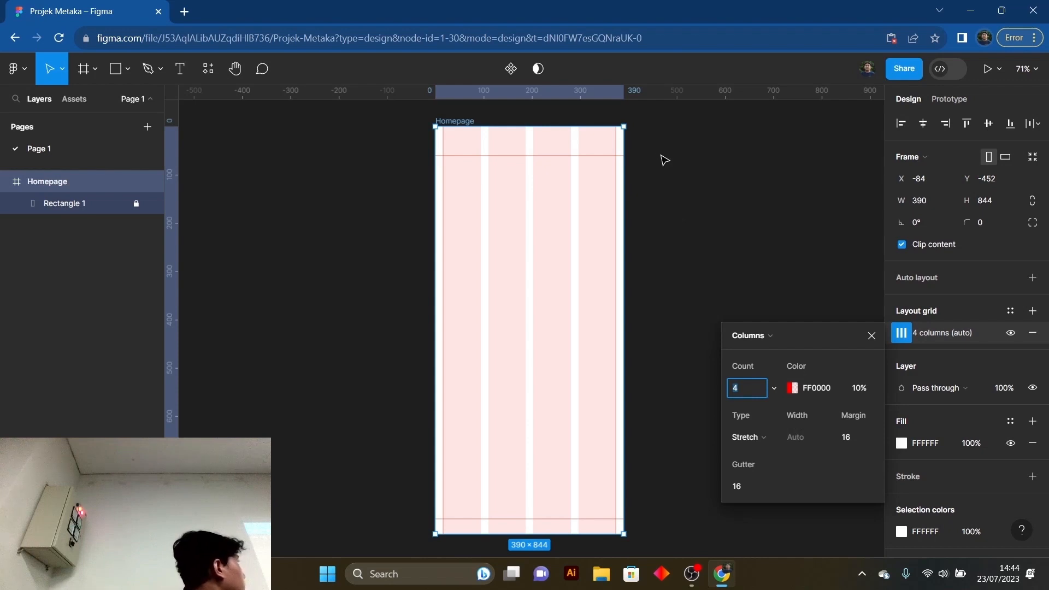
- Close the layout grid settings, then draw a rectangle about 50 px wide near the top of the Homepage frame and set its height to 60
{"action": "left_click", "coordinate": [872, 336]}
{"action": "scroll", "coordinate": [428, 222], "scroll_direction": "up", "scroll_amount": 1}
{"action": "left_click", "coordinate": [347, 208]}
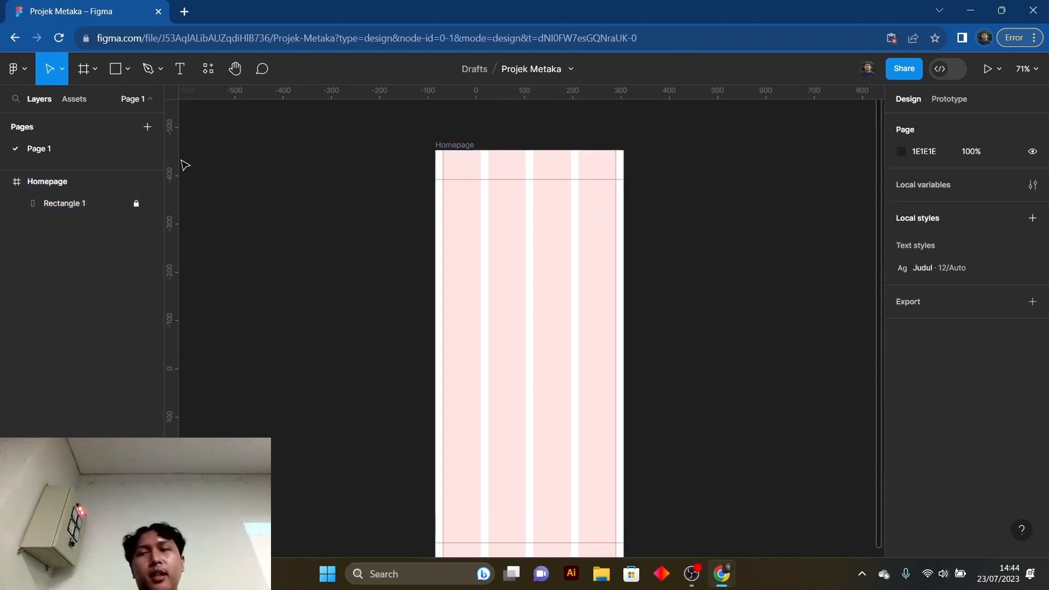
{"action": "key", "text": "r"}
{"action": "left_click_drag", "start_coordinate": [497, 158], "coordinate": [523, 176]}
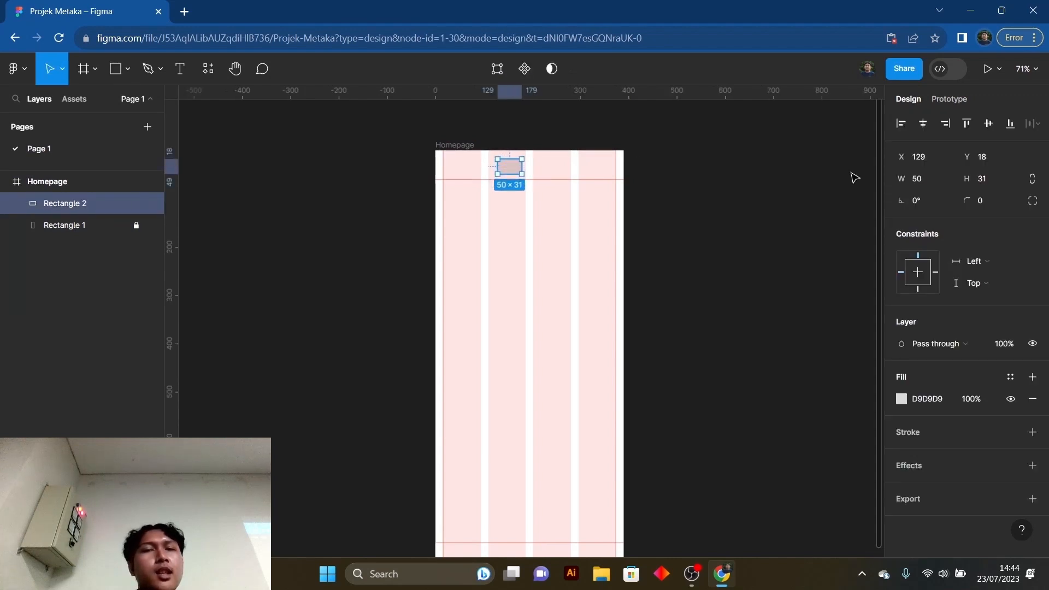
{"action": "left_click", "coordinate": [987, 180]}
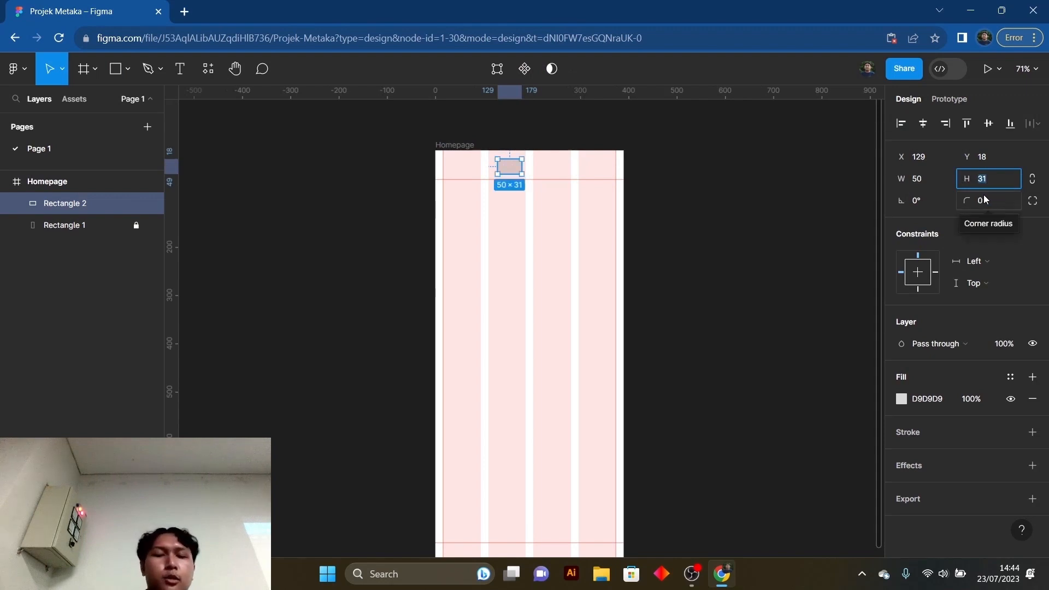
{"action": "type", "text": "60"}
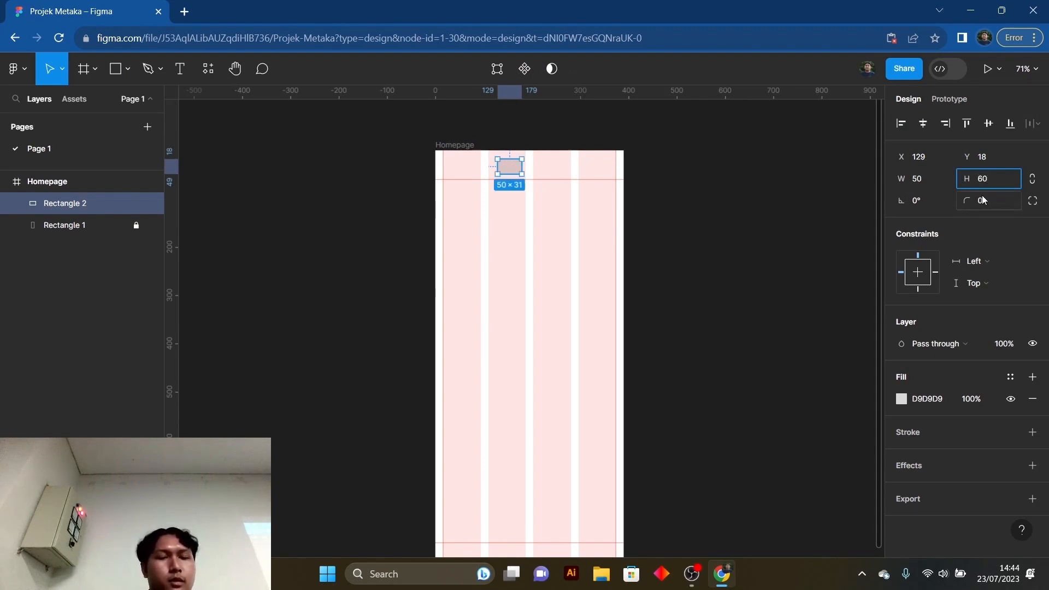
{"action": "key", "text": "Return"}
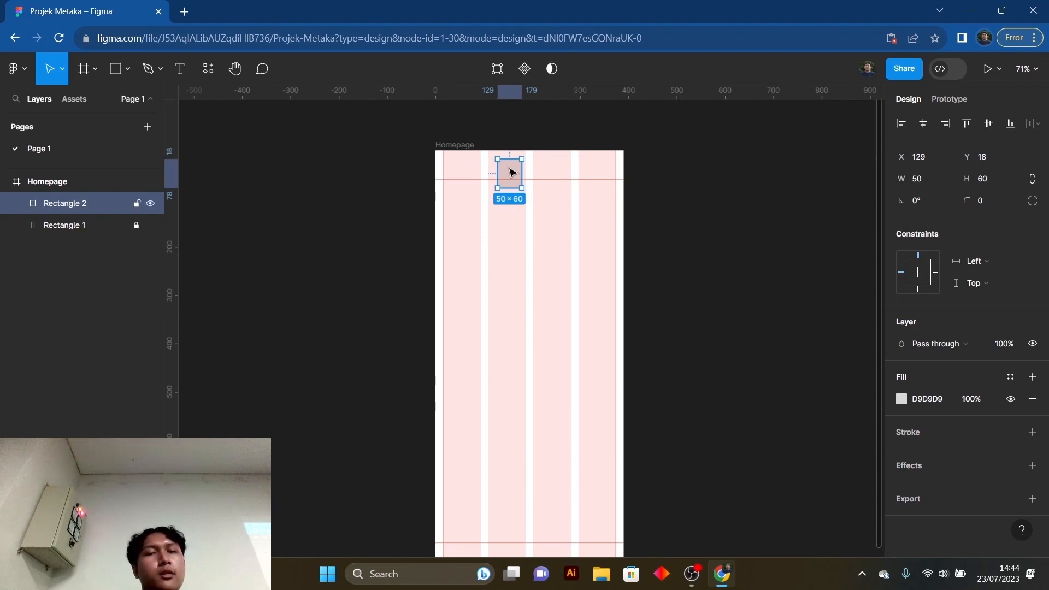
- Move the rectangle to the frame's top edge, place a horizontal guide along its lower edge at 60, and delete the stray guide above the frame
{"action": "left_click_drag", "start_coordinate": [510, 173], "coordinate": [513, 164]}
{"action": "left_click_drag", "start_coordinate": [503, 94], "coordinate": [516, 111]}
{"action": "left_click_drag", "start_coordinate": [578, 96], "coordinate": [512, 179]}
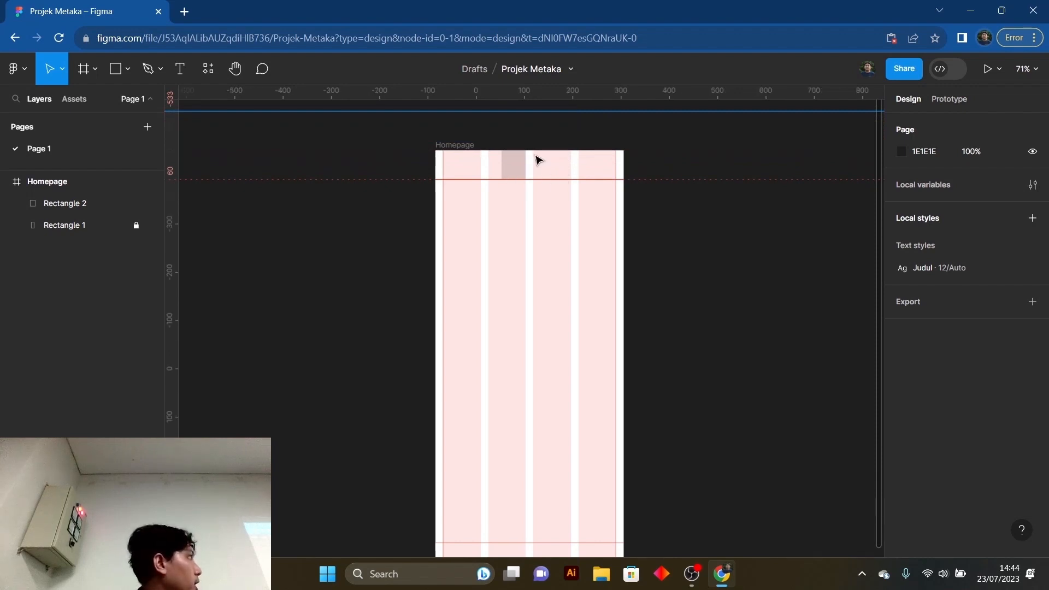
{"action": "left_click", "coordinate": [736, 140]}
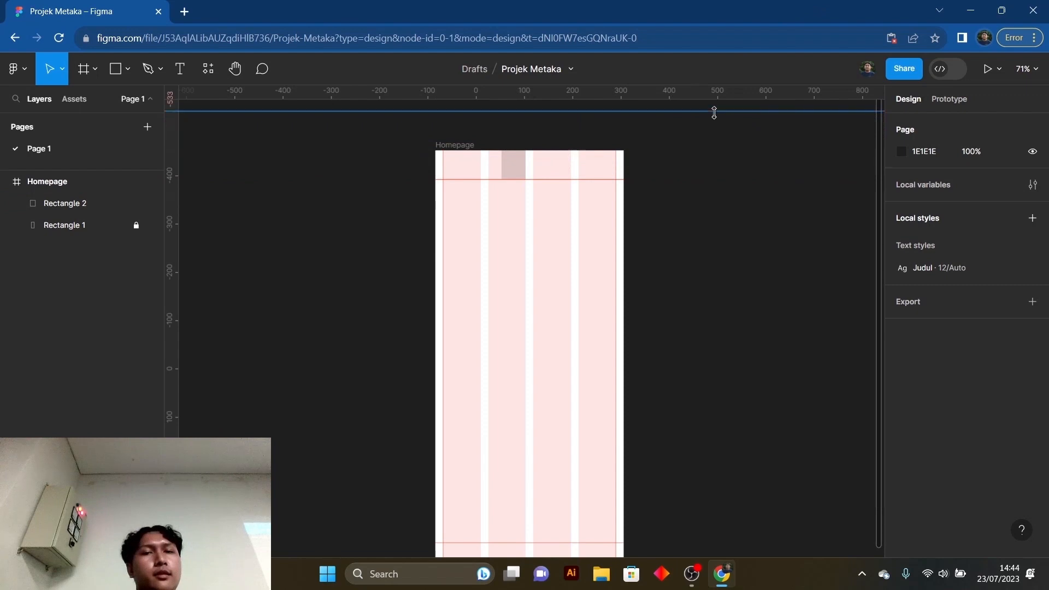
{"action": "key", "text": "Delete"}
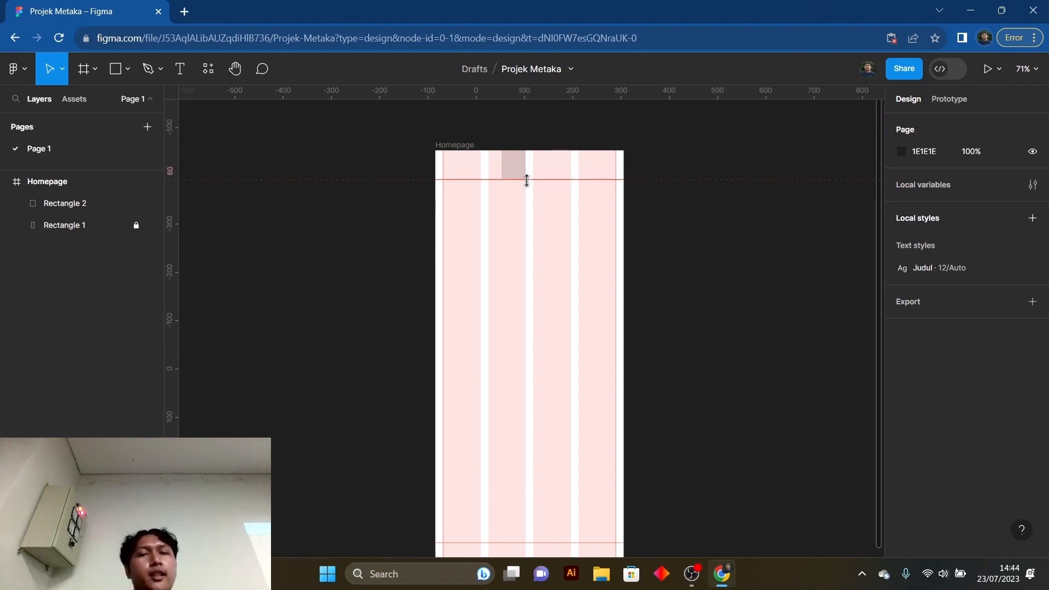
- Move the small rectangle to the bottom of the Homepage frame, set its height to 32 and align it with the frame's bottom edge at Y 812
{"action": "scroll", "coordinate": [601, 328], "scroll_direction": "down", "scroll_amount": 5}
{"action": "scroll", "coordinate": [569, 323], "scroll_direction": "up", "scroll_amount": 5}
{"action": "scroll", "coordinate": [549, 274], "scroll_direction": "down", "scroll_amount": 2}
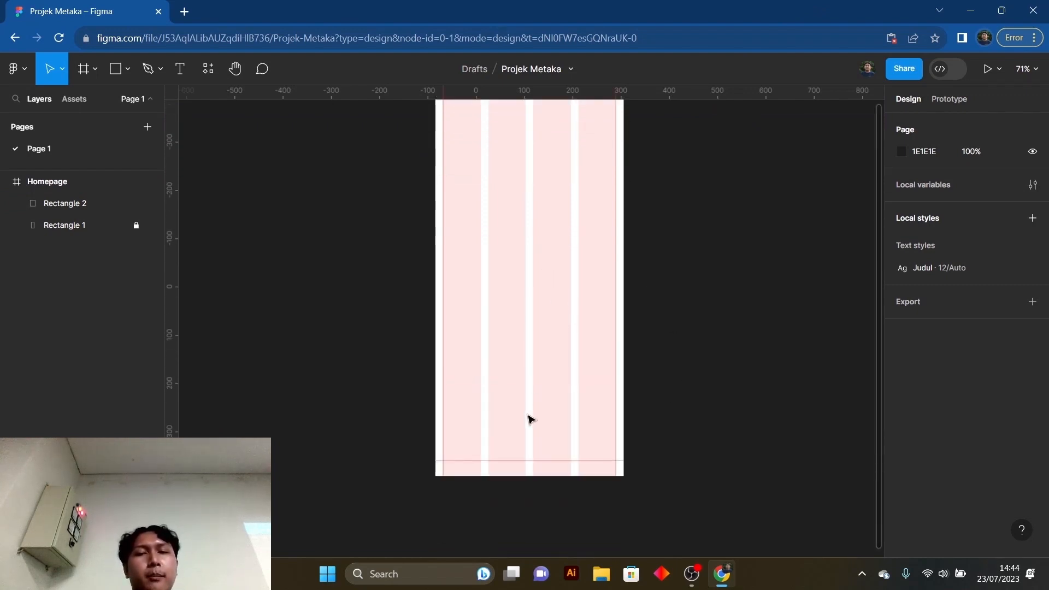
{"action": "scroll", "coordinate": [520, 473], "scroll_direction": "up", "scroll_amount": 1}
{"action": "scroll", "coordinate": [526, 389], "scroll_direction": "up", "scroll_amount": 1}
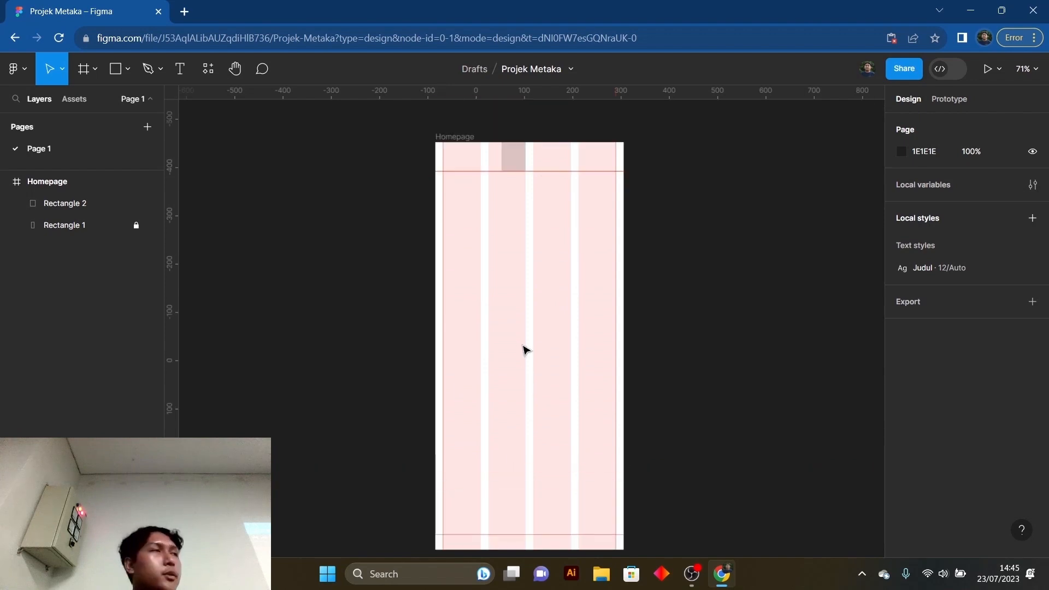
{"action": "left_click_drag", "start_coordinate": [519, 154], "coordinate": [518, 532]}
{"action": "scroll", "coordinate": [551, 454], "scroll_direction": "down", "scroll_amount": 2}
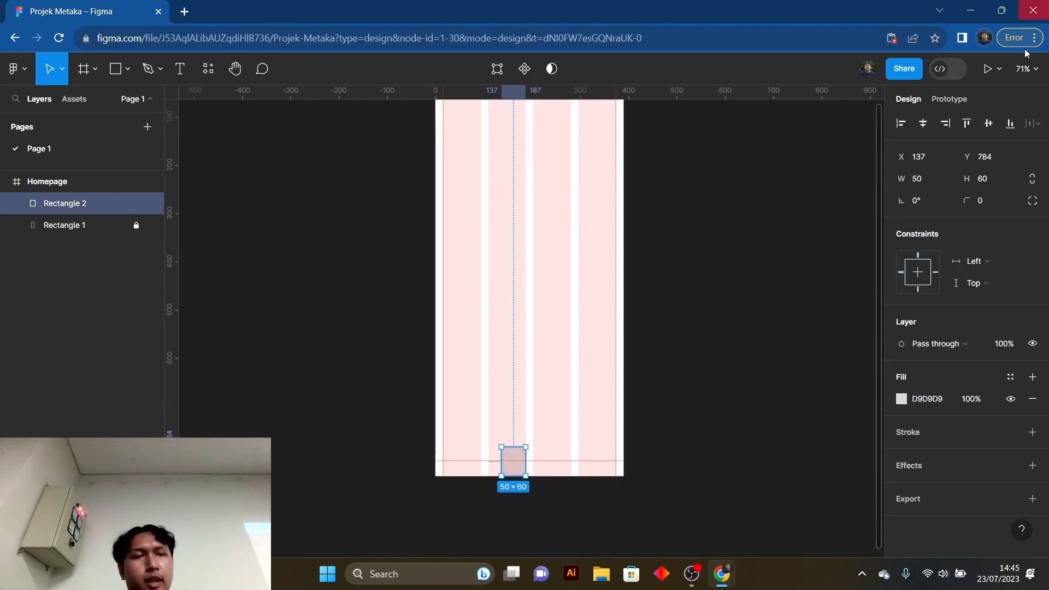
{"action": "left_click", "coordinate": [994, 178]}
{"action": "key", "text": "Return"}
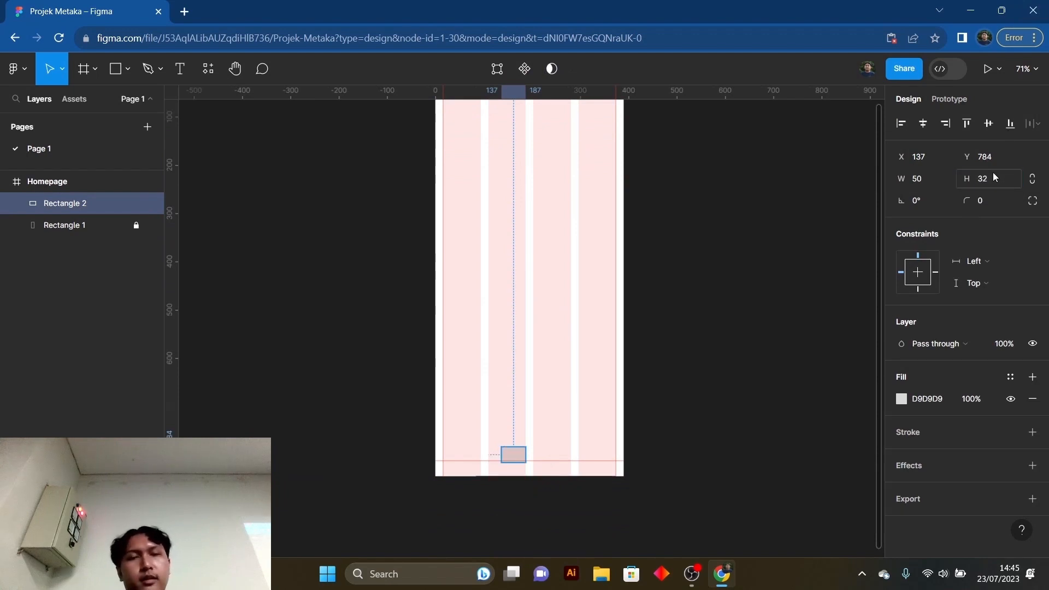
{"action": "left_click_drag", "start_coordinate": [514, 459], "coordinate": [518, 464]}
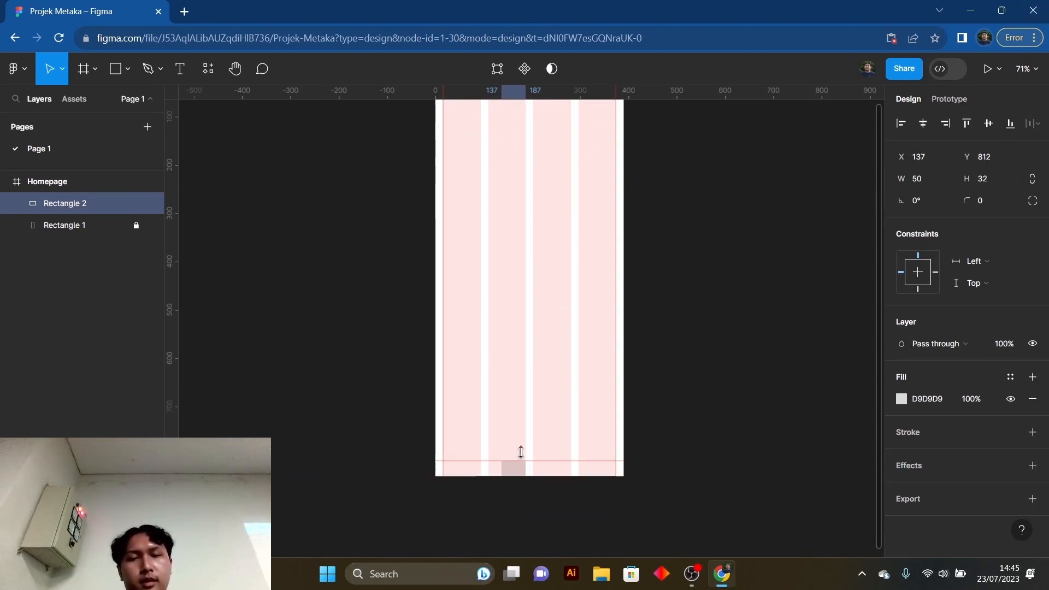
- Place a horizontal guide along the upper edge of the 32 px high rectangle at 812, and delete the rectangle
{"action": "left_click_drag", "start_coordinate": [550, 92], "coordinate": [514, 462]}
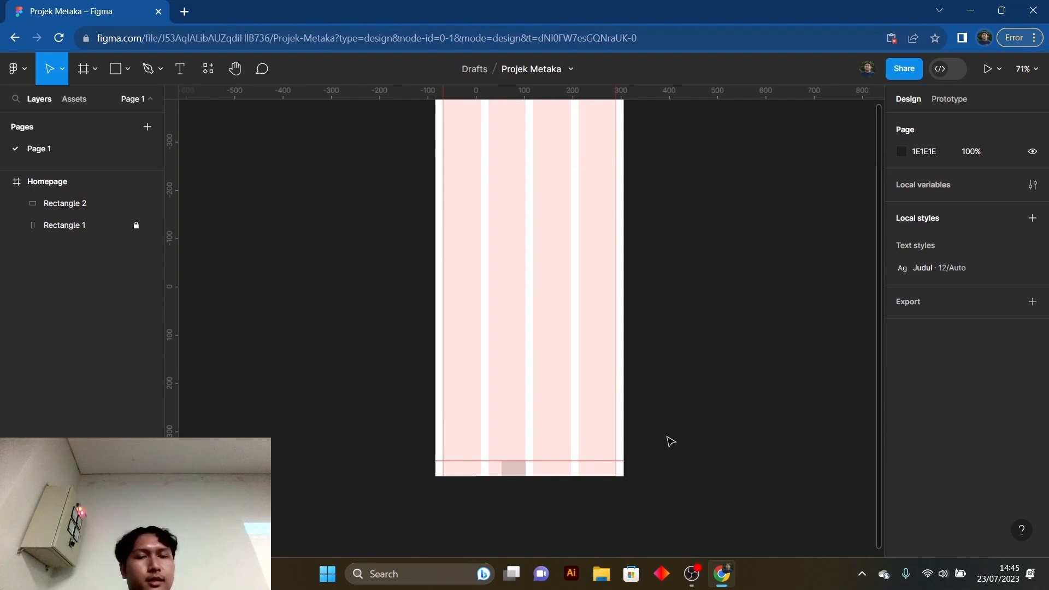
{"action": "left_click", "coordinate": [514, 469]}
{"action": "scroll", "coordinate": [705, 415], "scroll_direction": "up", "scroll_amount": 2}
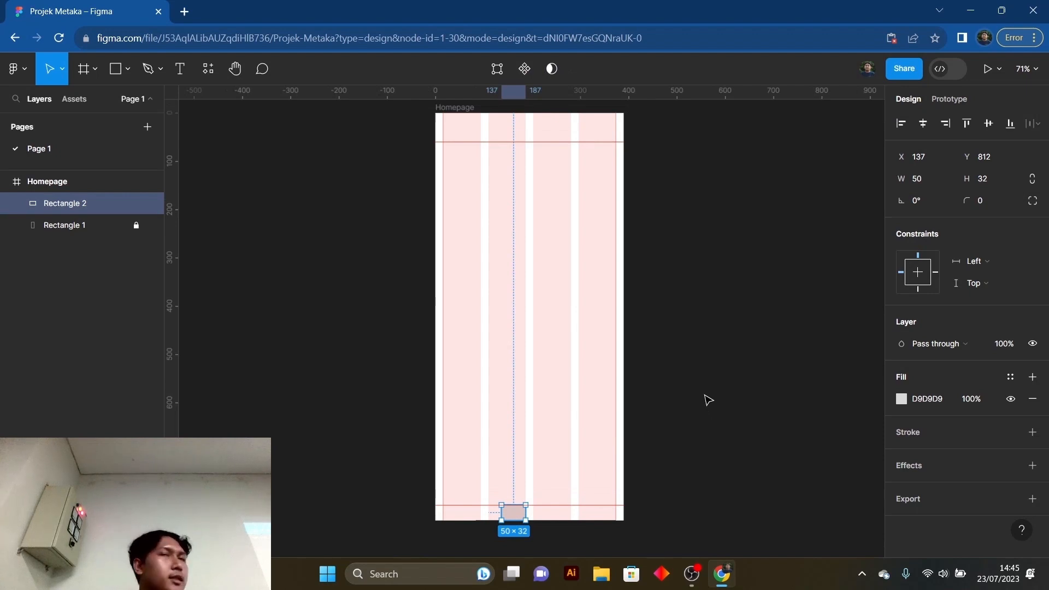
{"action": "key", "text": "Delete"}
{"action": "scroll", "coordinate": [471, 221], "scroll_direction": "up", "scroll_amount": 1}
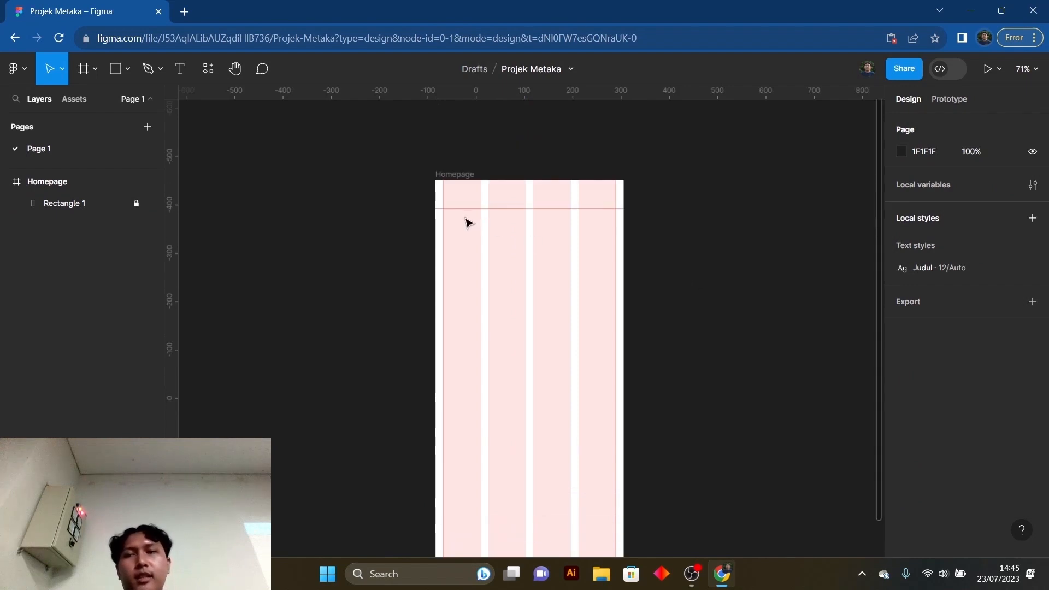
{"action": "scroll", "coordinate": [425, 224], "scroll_direction": "down", "scroll_amount": 1}
{"action": "scroll", "coordinate": [391, 226], "scroll_direction": "up", "scroll_amount": 1}
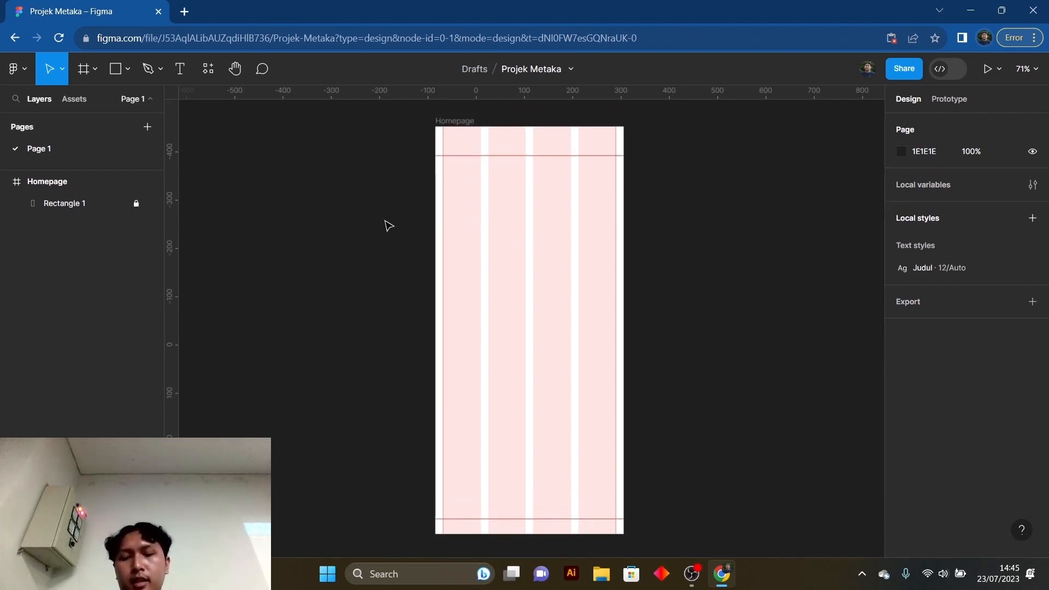
{"action": "key", "text": "r"}
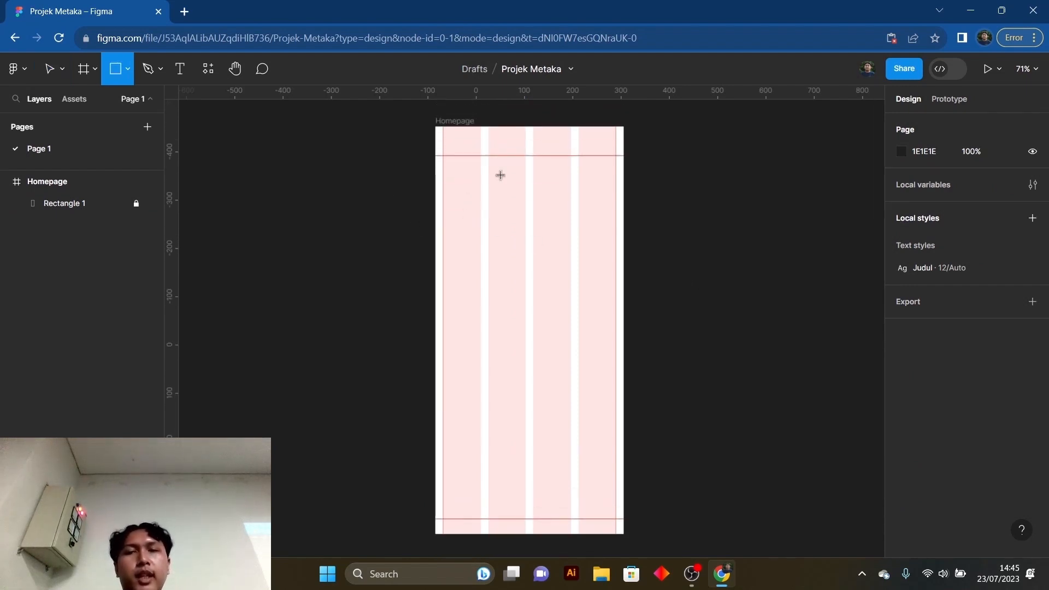
{"action": "left_click_drag", "start_coordinate": [472, 168], "coordinate": [494, 193]}
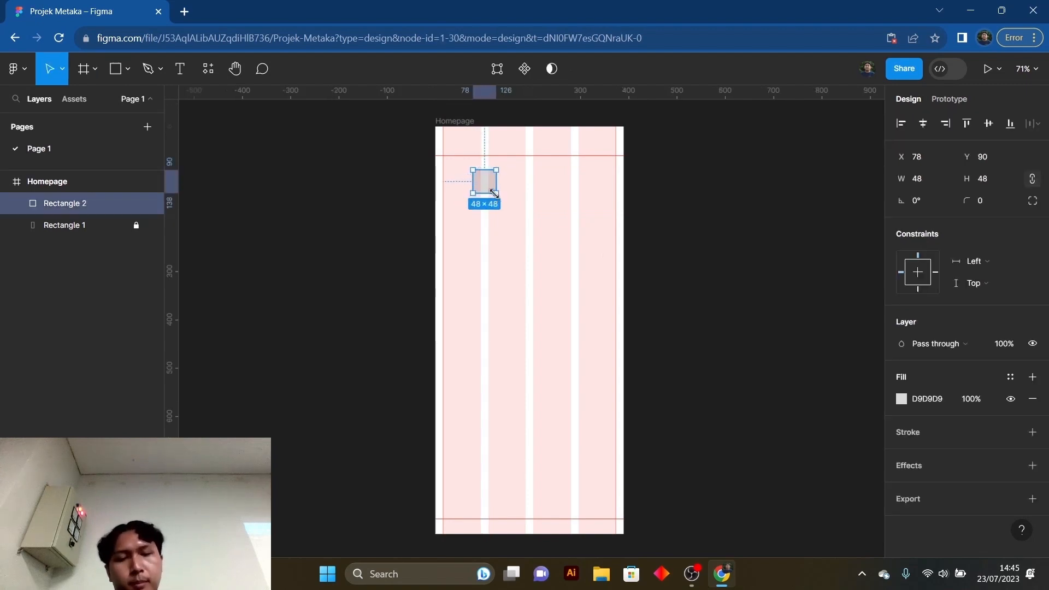
{"action": "key", "text": "Delete"}
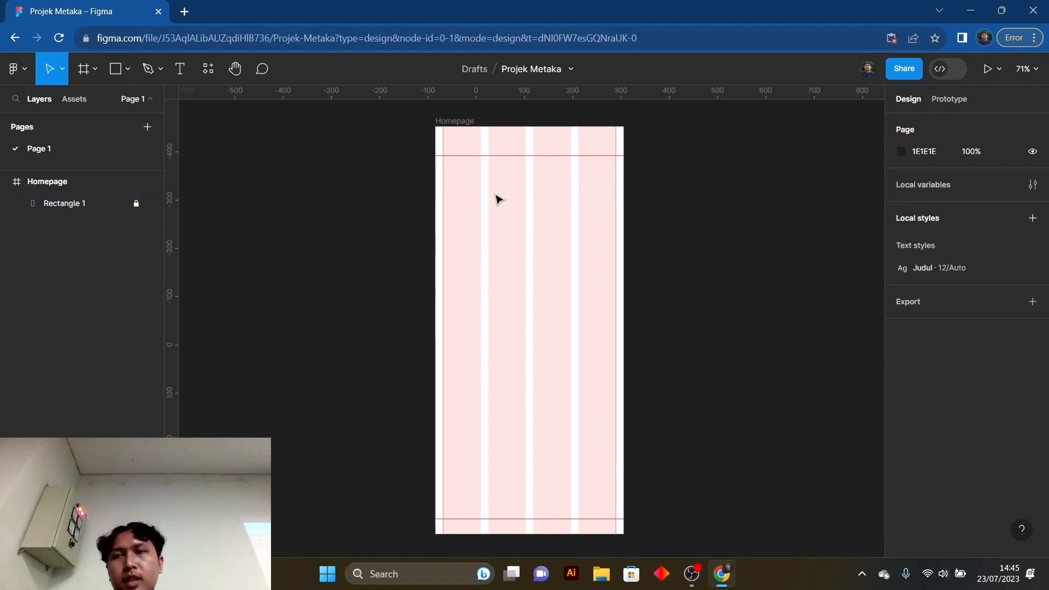
- Draw a circle in the upper part of the Homepage frame, set its size to 48 × 48 and move it to X 16, Y 60
{"action": "left_click", "coordinate": [127, 69]}
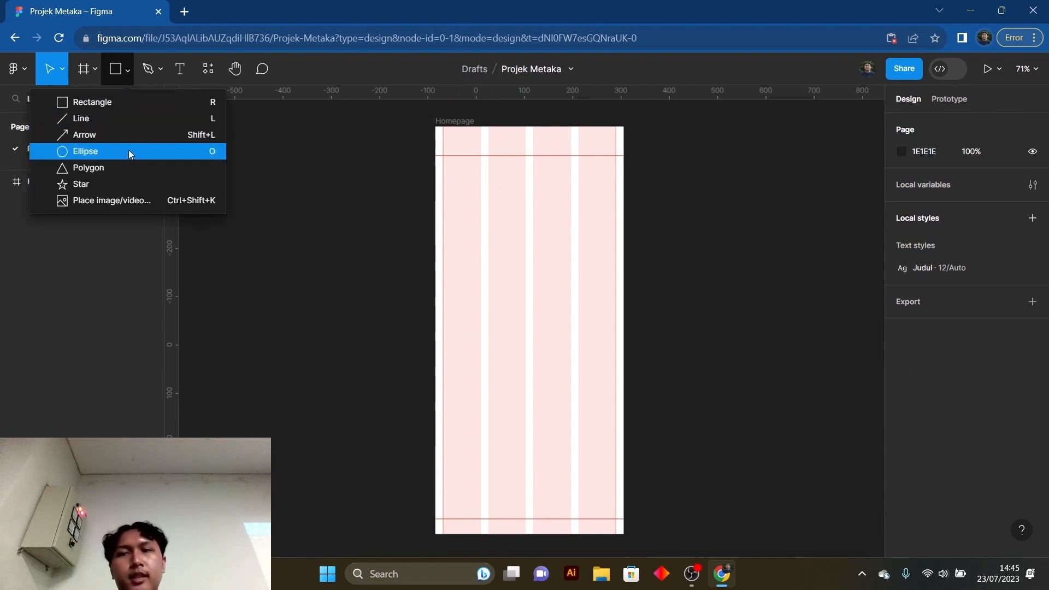
{"action": "left_click", "coordinate": [188, 152]}
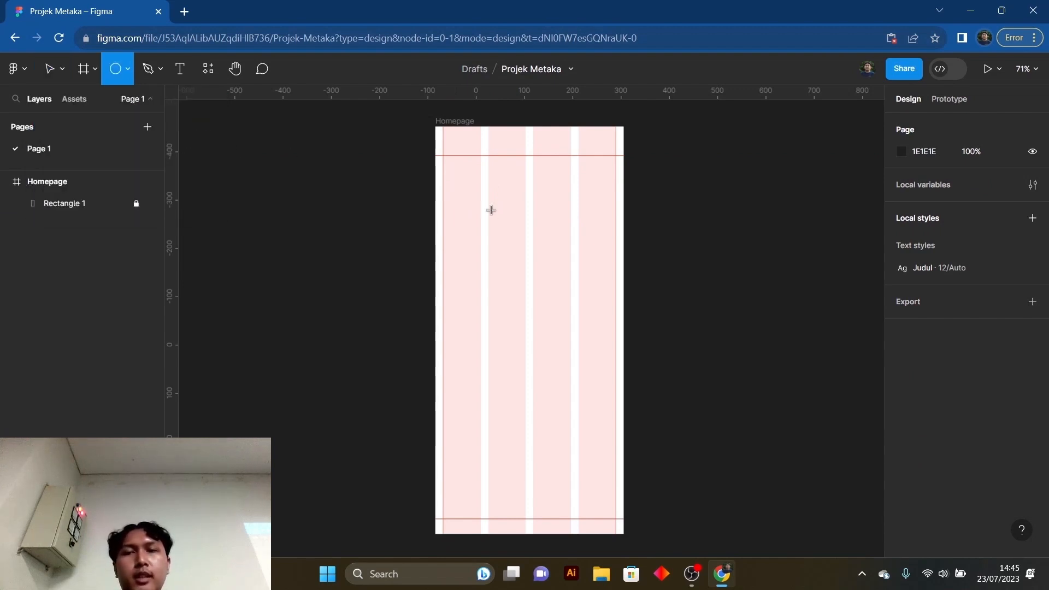
{"action": "left_click_drag", "start_coordinate": [489, 185], "coordinate": [514, 215]}
{"action": "left_click", "coordinate": [924, 175]}
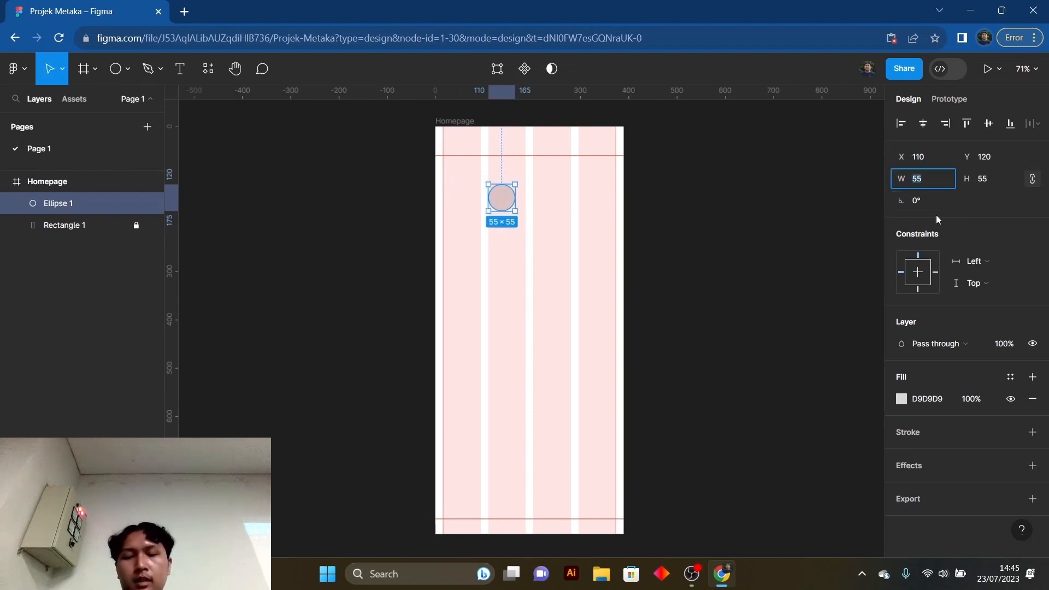
{"action": "type", "text": "48"}
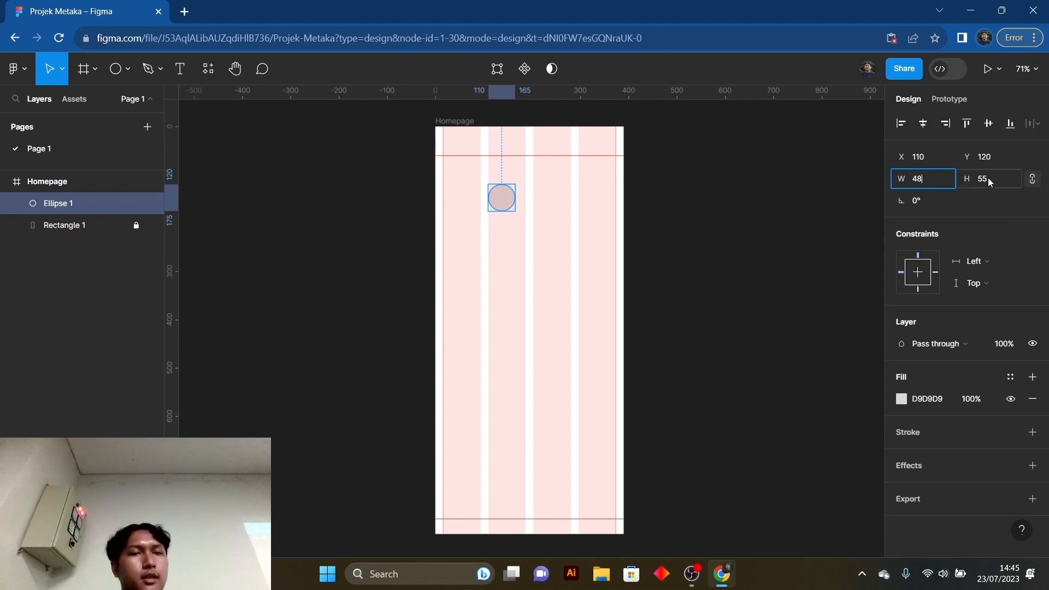
{"action": "left_click", "coordinate": [1012, 179]}
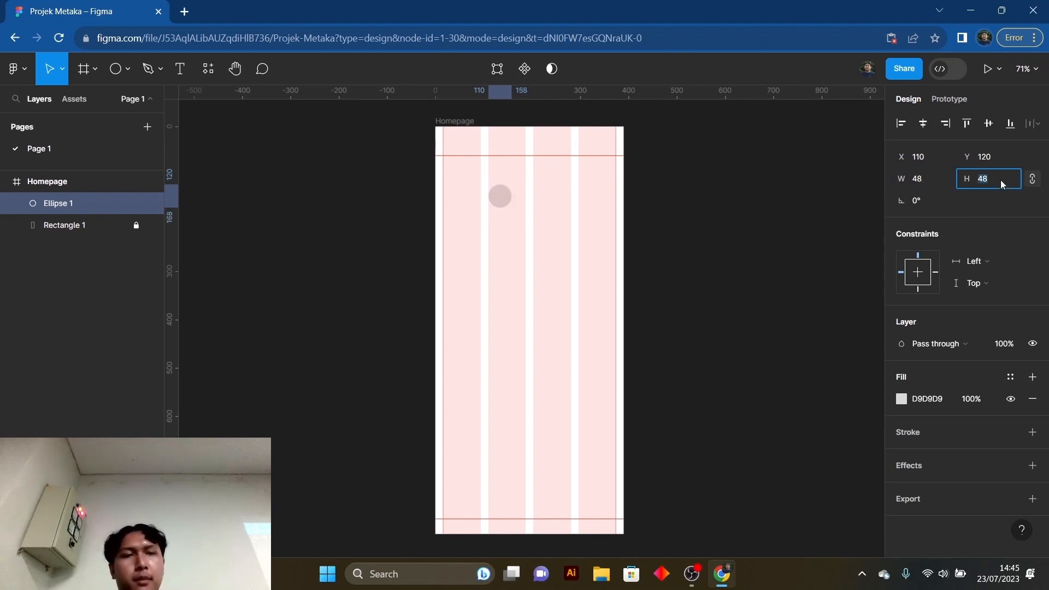
{"action": "type", "text": "48"}
{"action": "key", "text": "Return"}
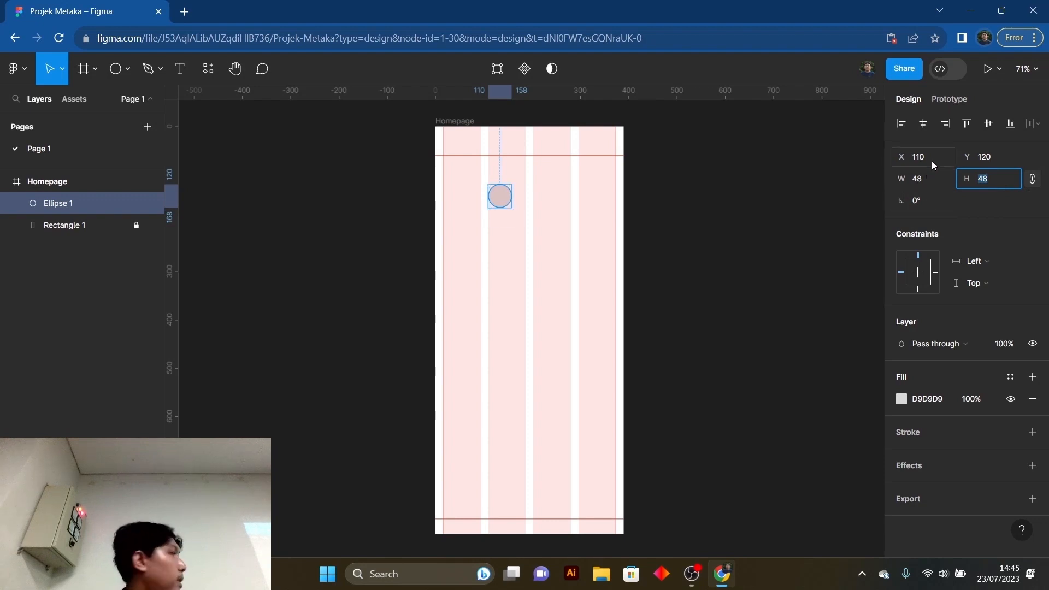
{"action": "left_click_drag", "start_coordinate": [502, 202], "coordinate": [461, 175]}
{"action": "left_click", "coordinate": [727, 190]}
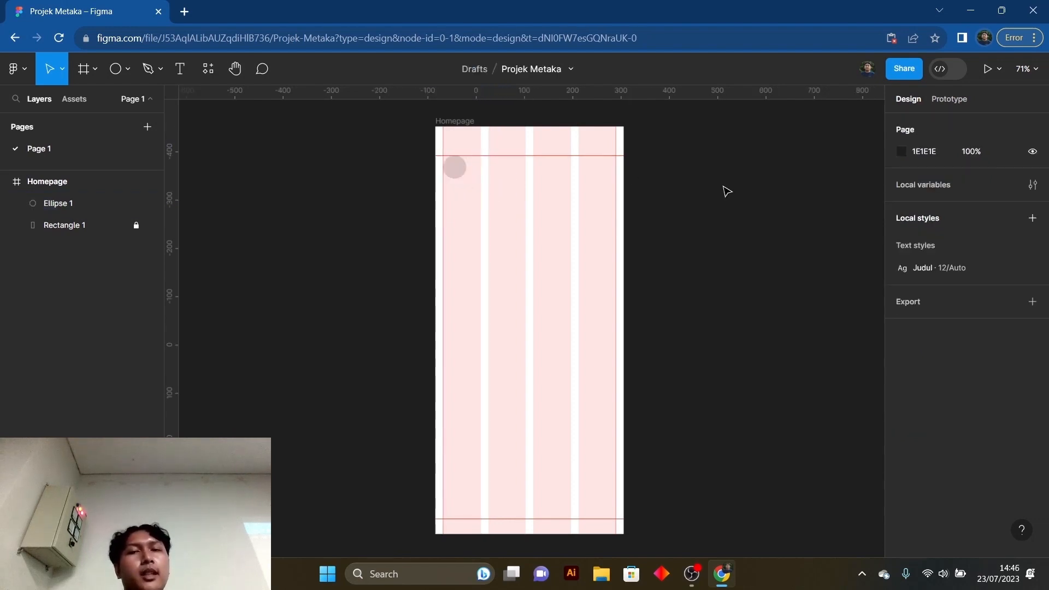
- Check the circle's size and its alignment with the column margin and the upper horizontal guide
{"action": "scroll", "coordinate": [683, 212], "scroll_direction": "up", "scroll_amount": 1}
{"action": "scroll", "coordinate": [461, 192], "scroll_direction": "up", "scroll_amount": 2}
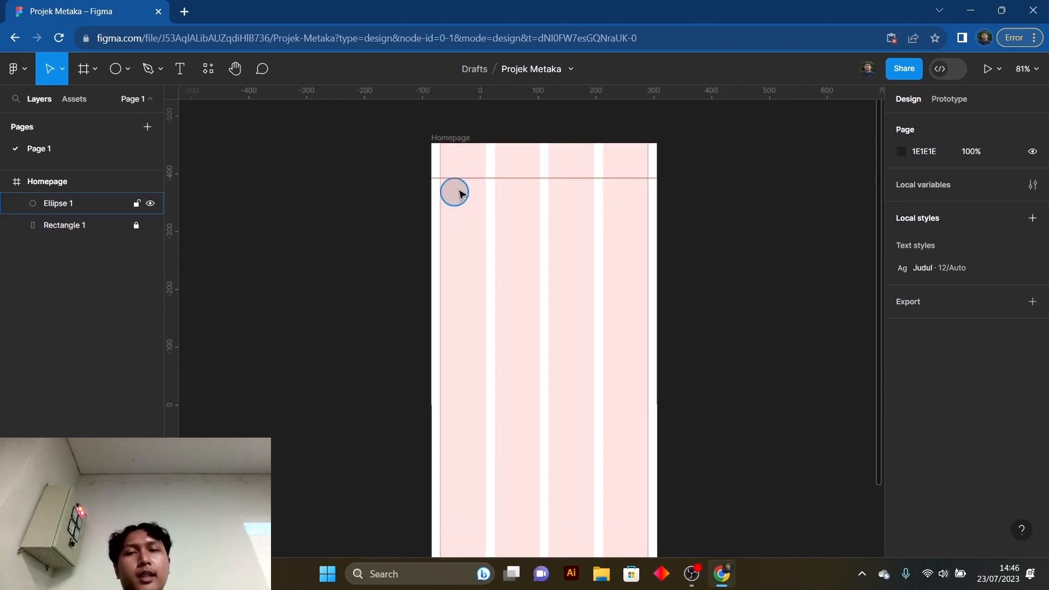
{"action": "left_click", "coordinate": [459, 192]}
{"action": "left_click", "coordinate": [767, 262]}
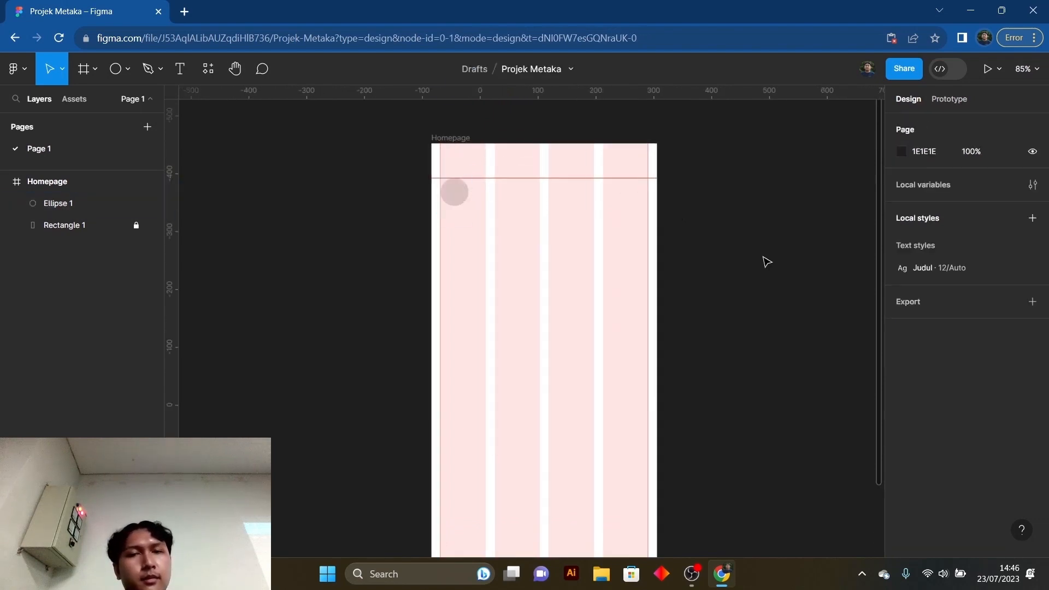
{"action": "left_click", "coordinate": [454, 192]}
{"action": "left_click", "coordinate": [820, 263]}
{"action": "scroll", "coordinate": [739, 267], "scroll_direction": "up", "scroll_amount": 3}
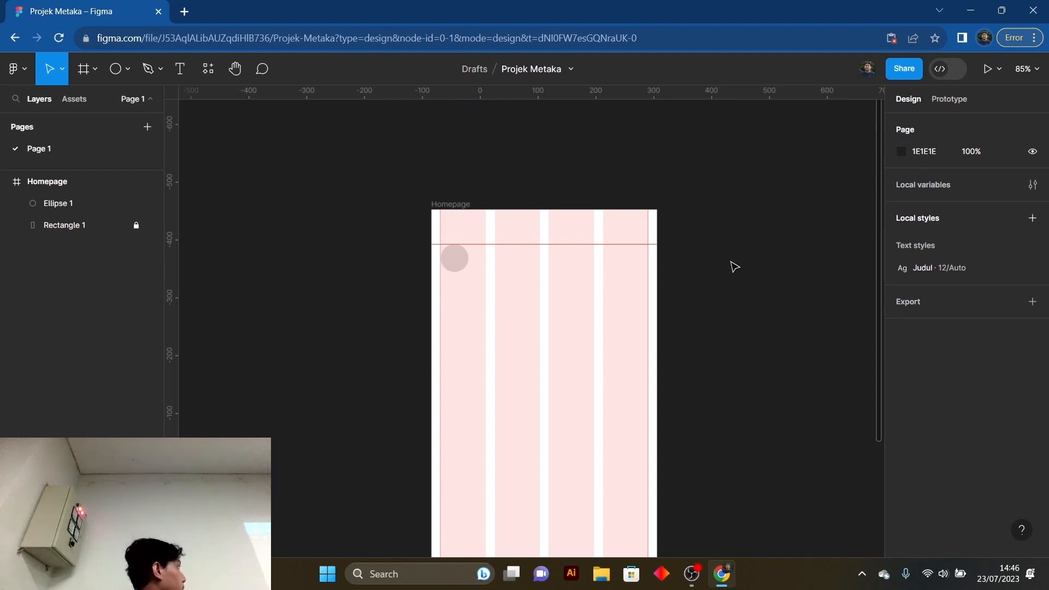
{"action": "scroll", "coordinate": [716, 294], "scroll_direction": "down", "scroll_amount": 4}
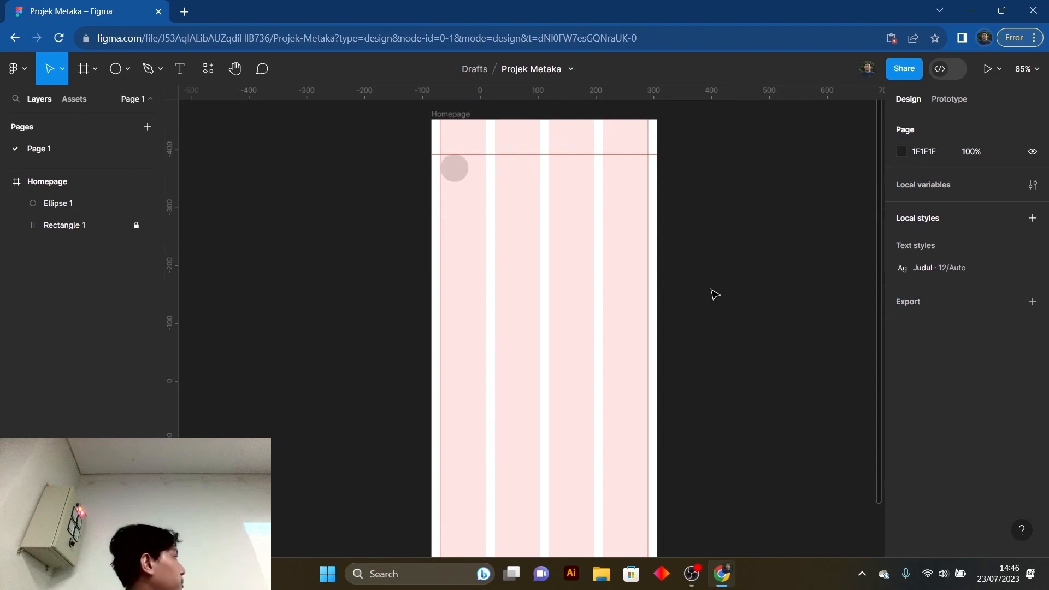
{"action": "scroll", "coordinate": [711, 284], "scroll_direction": "up", "scroll_amount": 1}
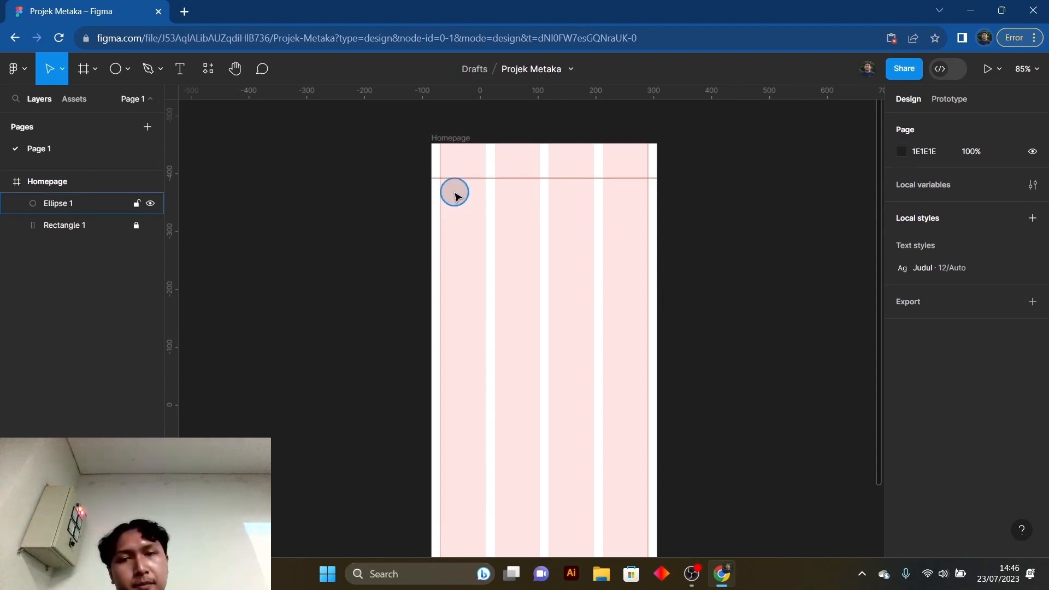
{"action": "left_click", "coordinate": [455, 194]}
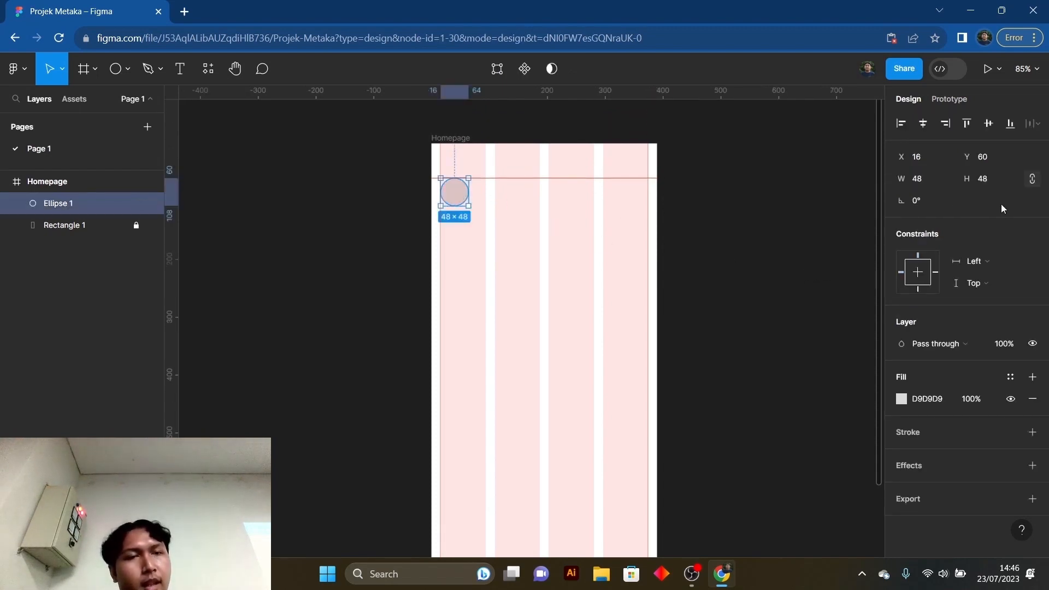
{"action": "left_click", "coordinate": [723, 234]}
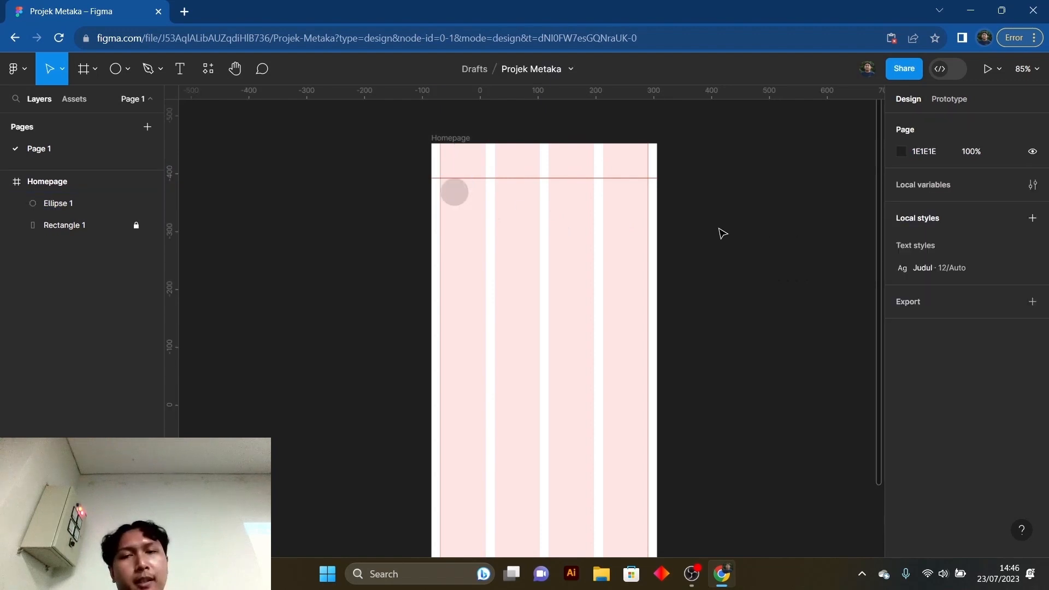
{"action": "left_click", "coordinate": [456, 193]}
{"action": "left_click", "coordinate": [529, 227]}
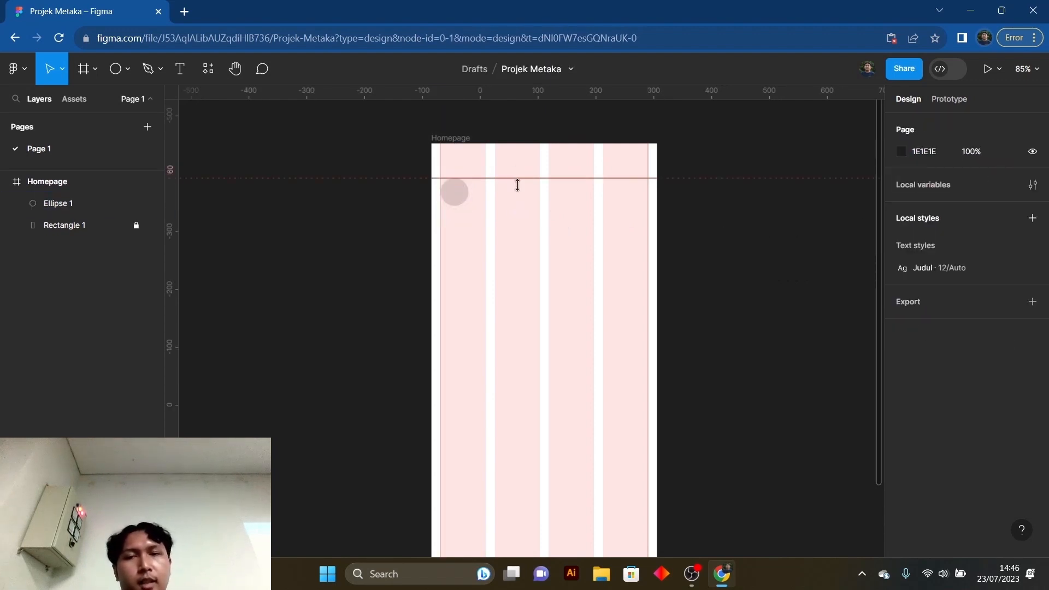
- Add a text layer with the person's name in the upper part of the Homepage frame, beside the circle
{"action": "left_click", "coordinate": [181, 73]}
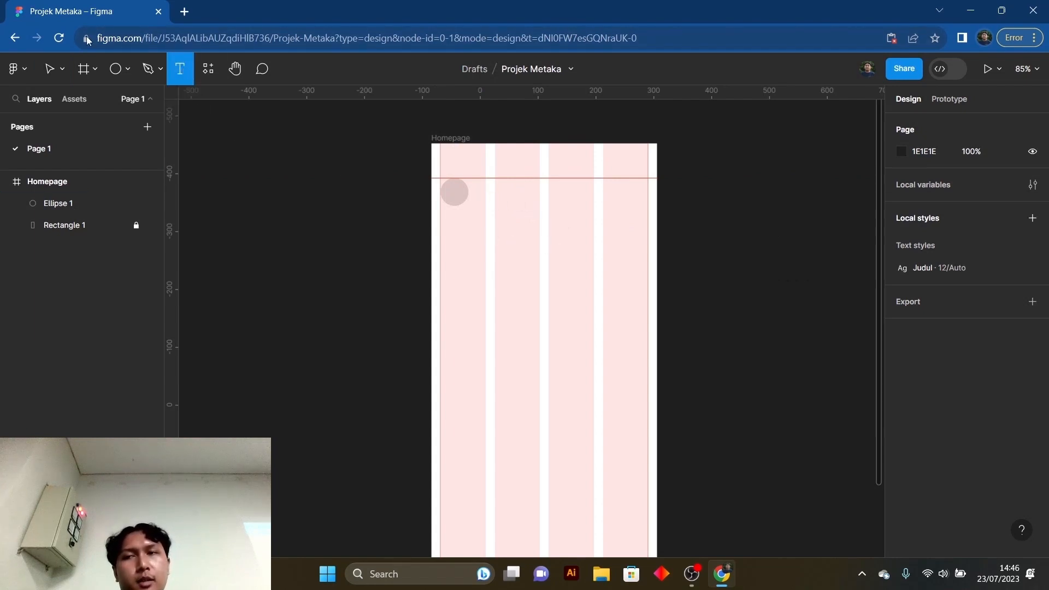
{"action": "left_click", "coordinate": [522, 199]}
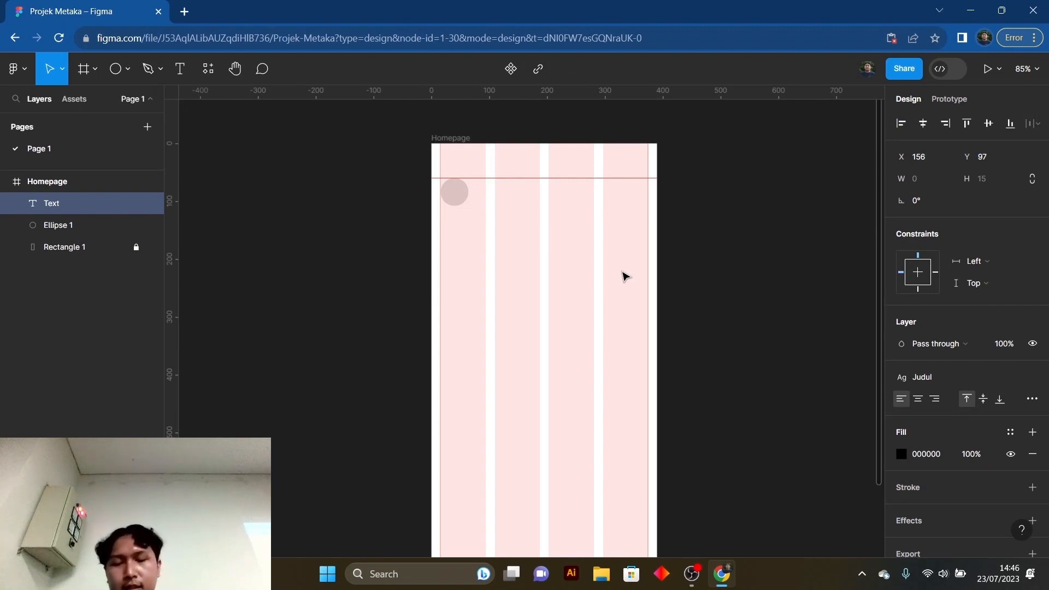
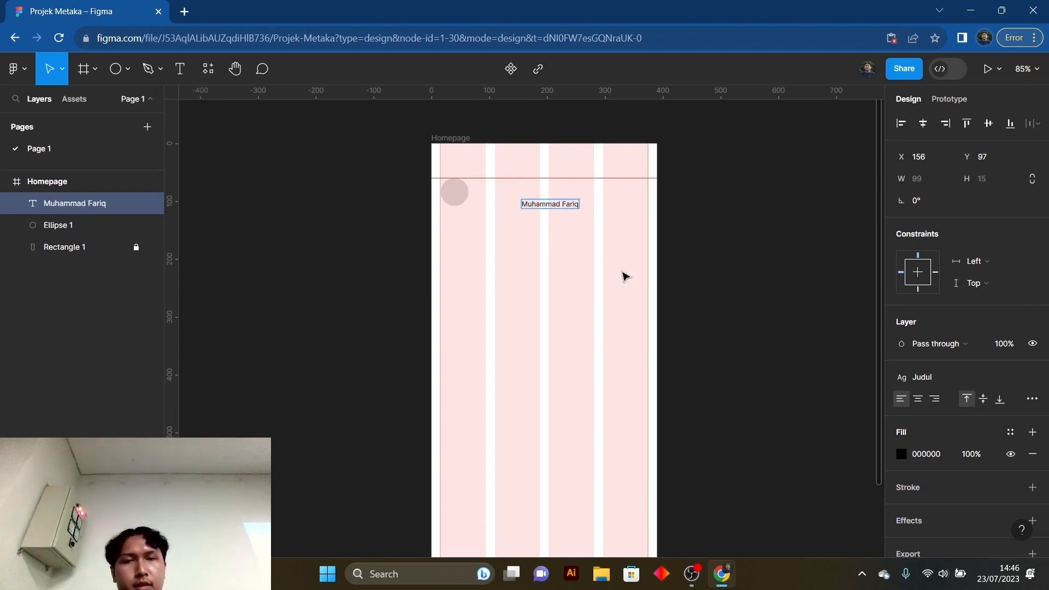
{"action": "key", "text": "Return"}
{"action": "key", "text": "BackSpace"}
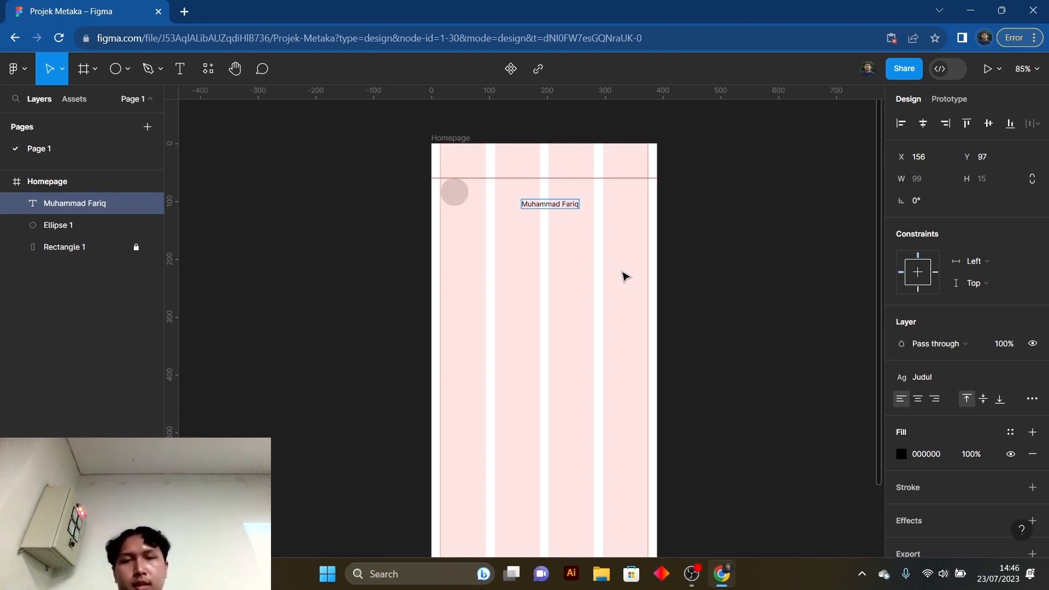
{"action": "key", "text": "Escape"}
- Move the name text to X 80, Y 77, vertically centred on the circle
{"action": "left_click_drag", "start_coordinate": [564, 211], "coordinate": [519, 198]}
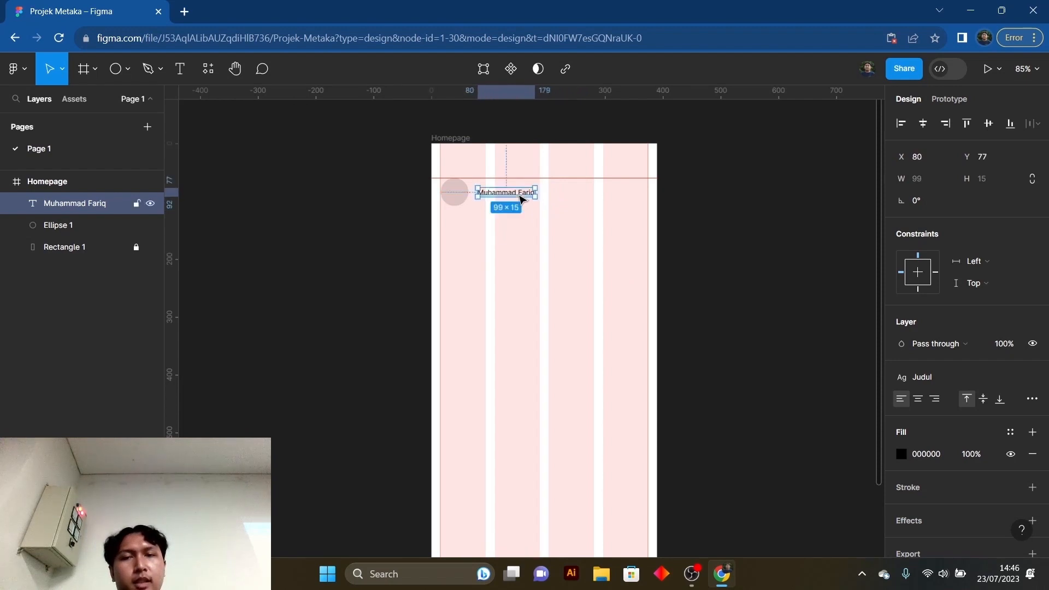
{"action": "left_click", "coordinate": [679, 234]}
{"action": "left_click", "coordinate": [497, 199]}
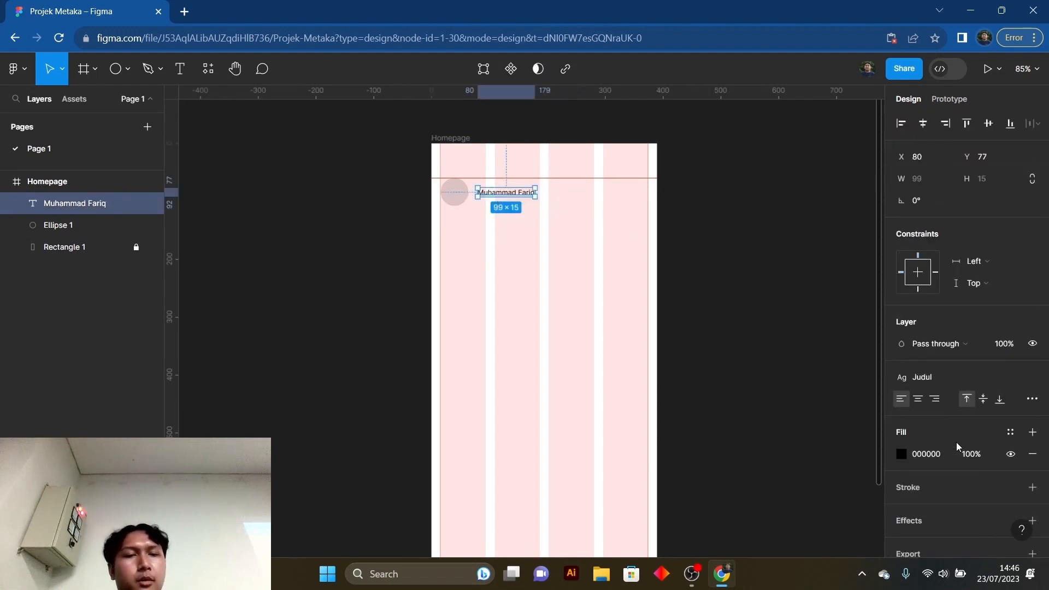
- Detach the Judul text style from the name text and set its font to Poppins at size 16
{"action": "scroll", "coordinate": [904, 358], "scroll_direction": "down", "scroll_amount": 1}
{"action": "scroll", "coordinate": [931, 272], "scroll_direction": "up", "scroll_amount": 1}
{"action": "scroll", "coordinate": [927, 306], "scroll_direction": "down", "scroll_amount": 1}
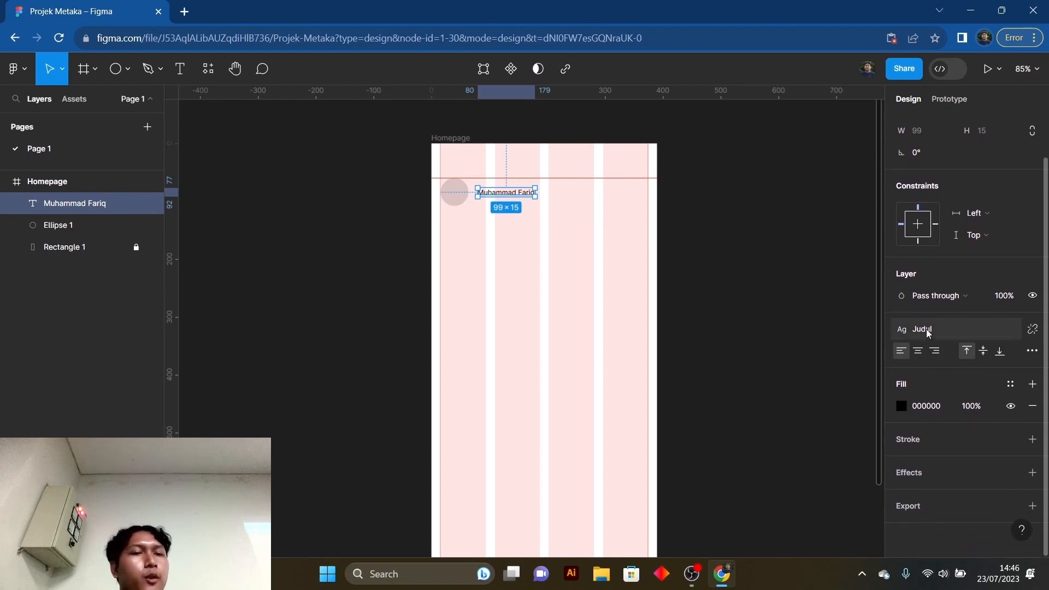
{"action": "left_click", "coordinate": [1002, 330]}
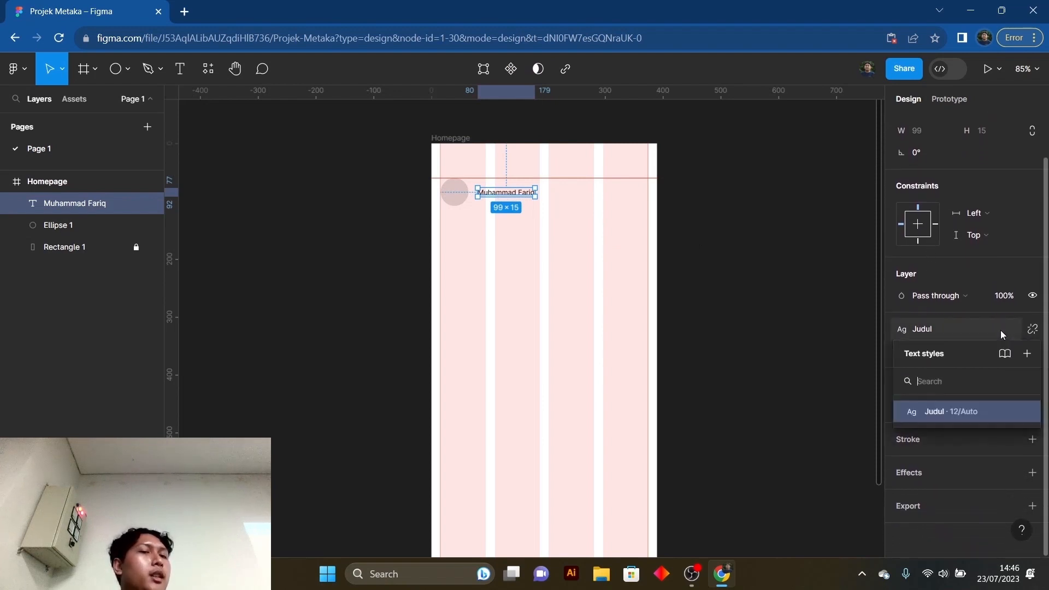
{"action": "left_click", "coordinate": [1033, 329]}
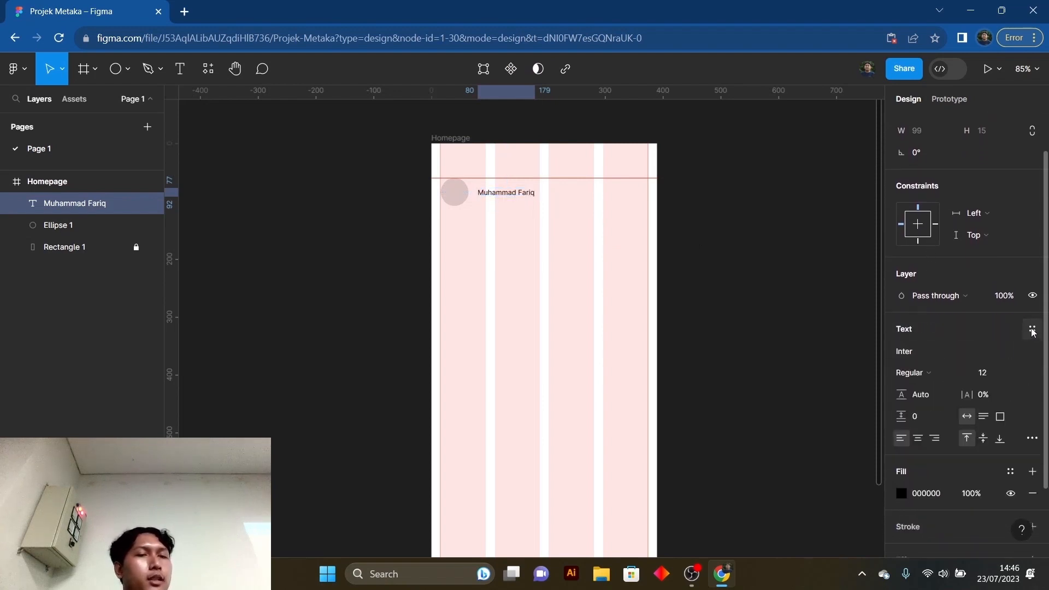
{"action": "left_click", "coordinate": [918, 352]}
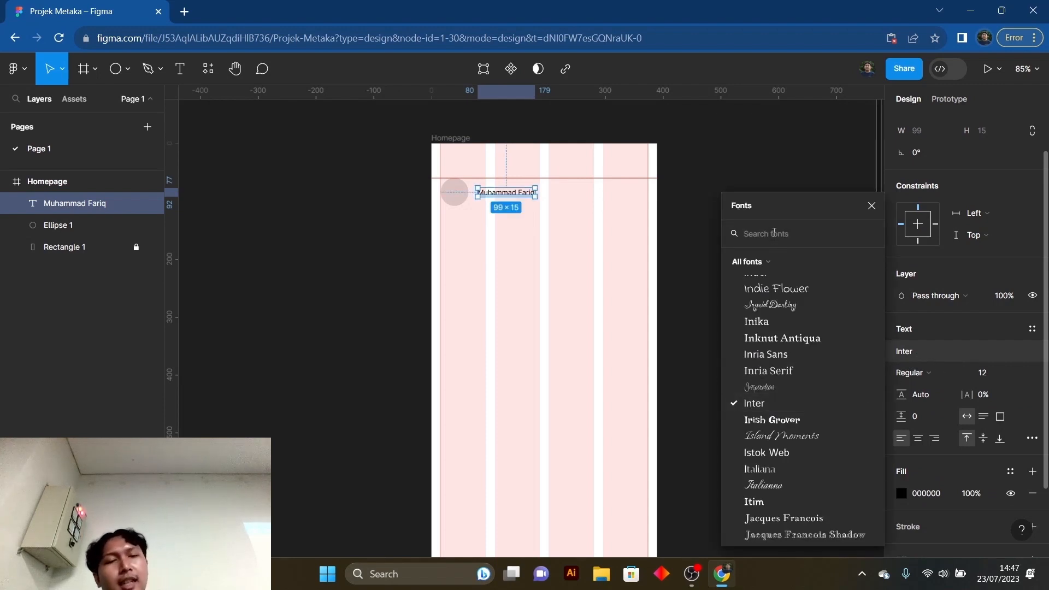
{"action": "type", "text": "popp"}
{"action": "key", "text": "Return"}
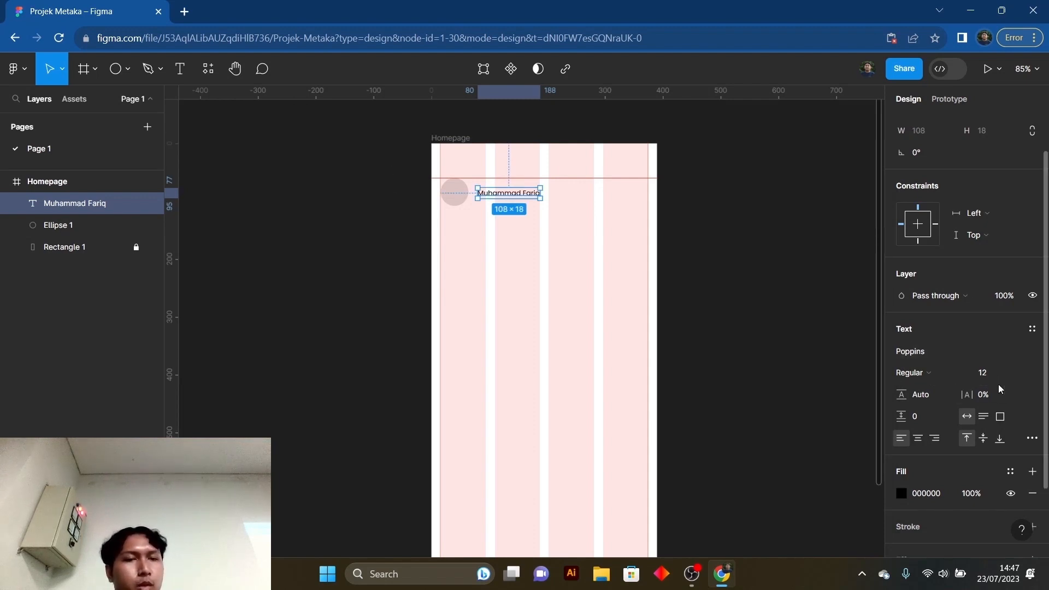
{"action": "left_click", "coordinate": [1021, 375]}
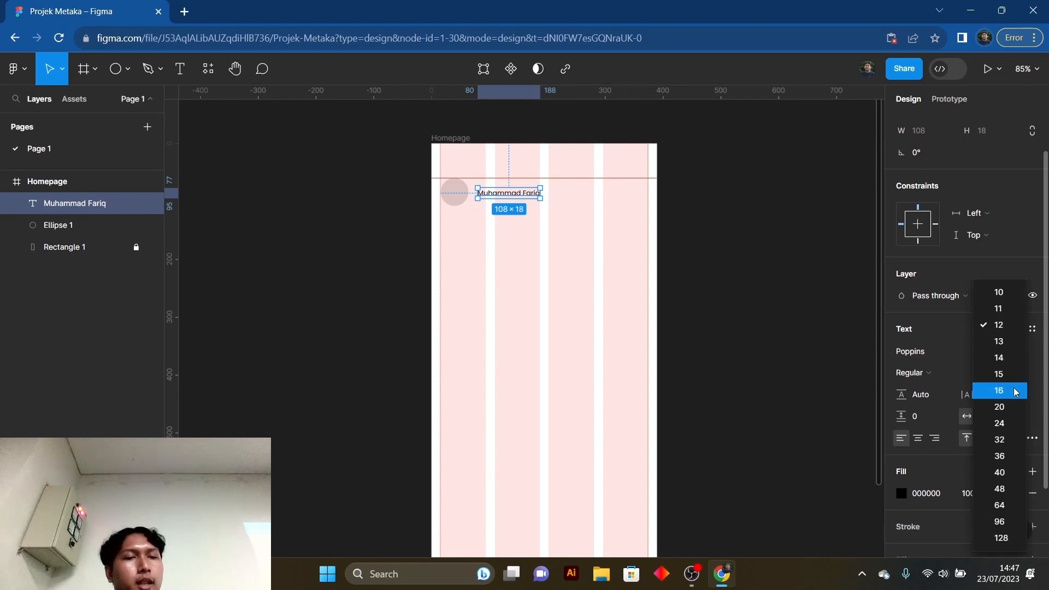
{"action": "left_click", "coordinate": [1016, 392]}
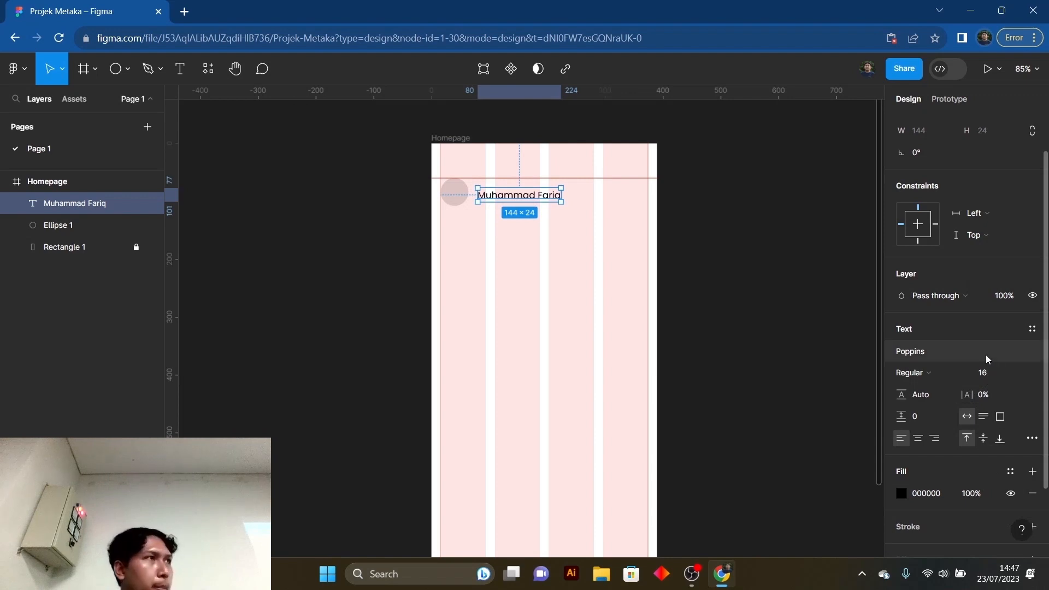
- Move the name text to X 80, Y 72 so that it is centred vertically on the circle
{"action": "left_click_drag", "start_coordinate": [517, 197], "coordinate": [500, 197]}
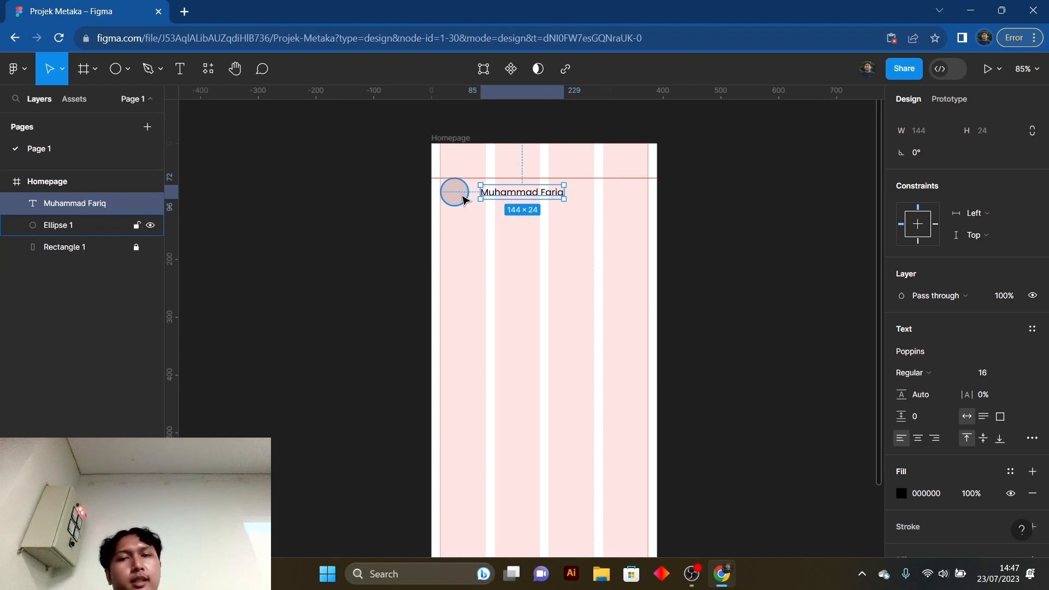
{"action": "left_click", "coordinate": [764, 280]}
{"action": "left_click", "coordinate": [522, 198]}
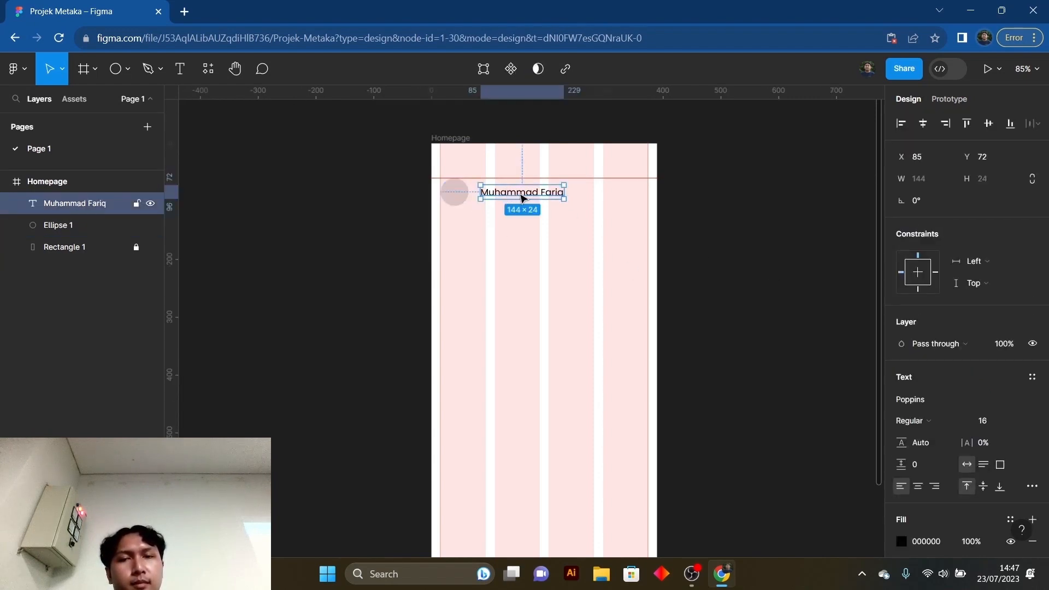
{"action": "left_click_drag", "start_coordinate": [522, 198], "coordinate": [518, 198]}
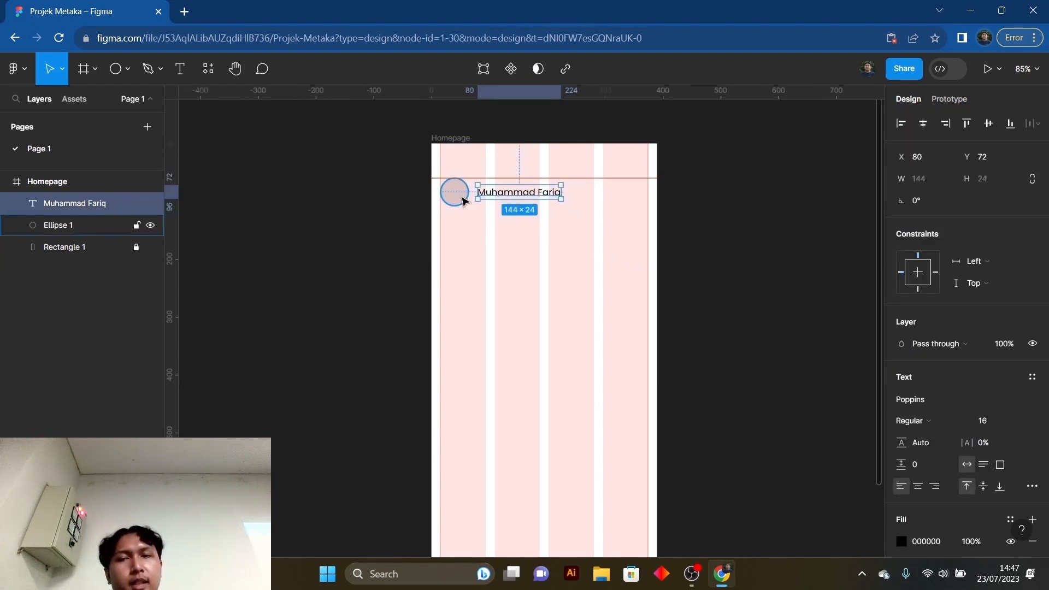
- Check the gap between the circle and the name text and their alignment with each other
{"action": "left_click", "coordinate": [727, 234]}
{"action": "left_click", "coordinate": [488, 201]}
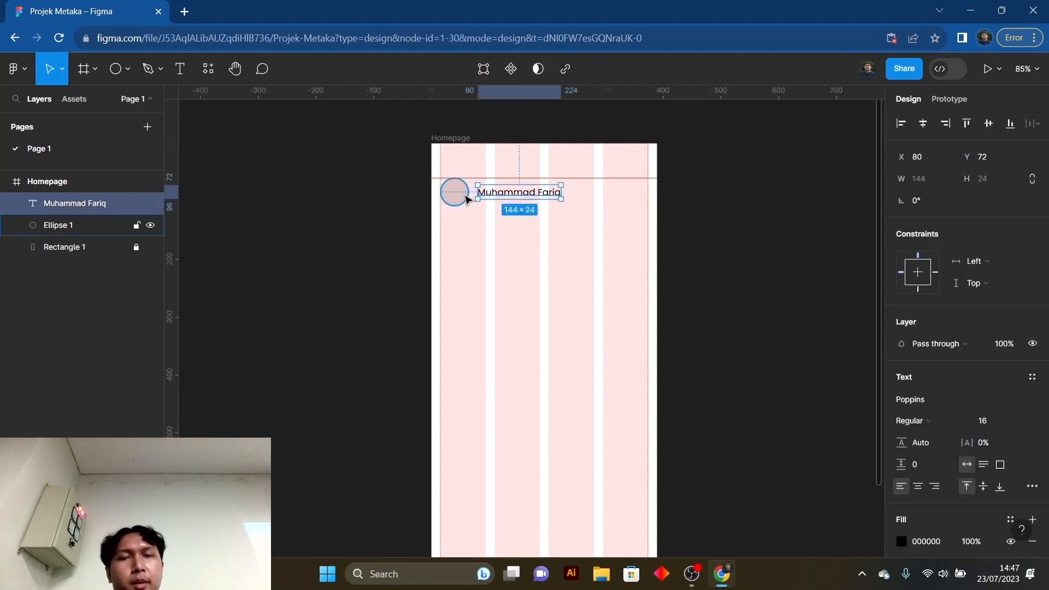
{"action": "left_click", "coordinate": [705, 220]}
{"action": "left_click", "coordinate": [488, 193]}
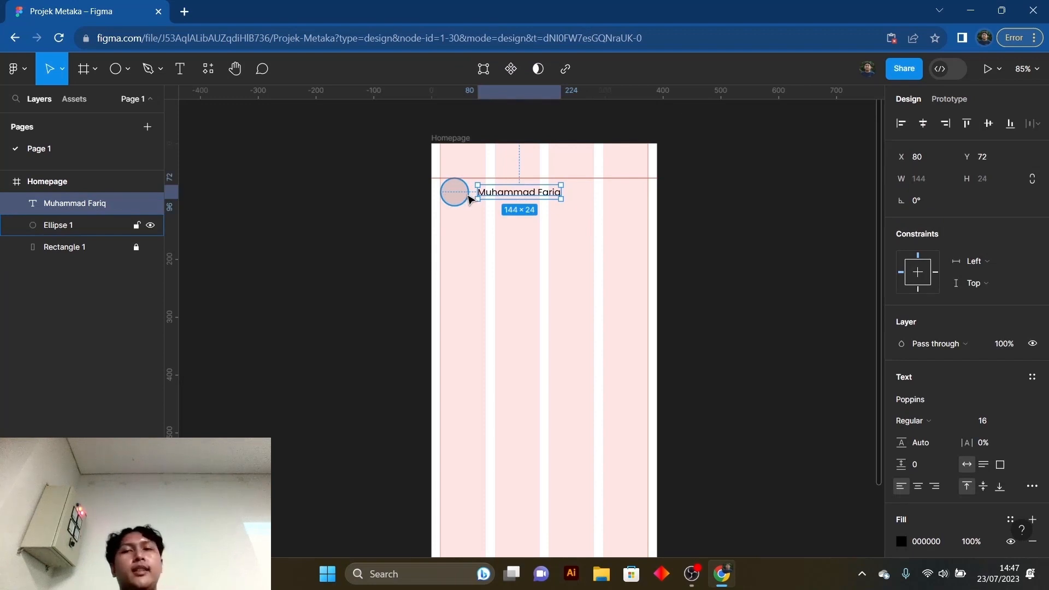
{"action": "left_click", "coordinate": [546, 226]}
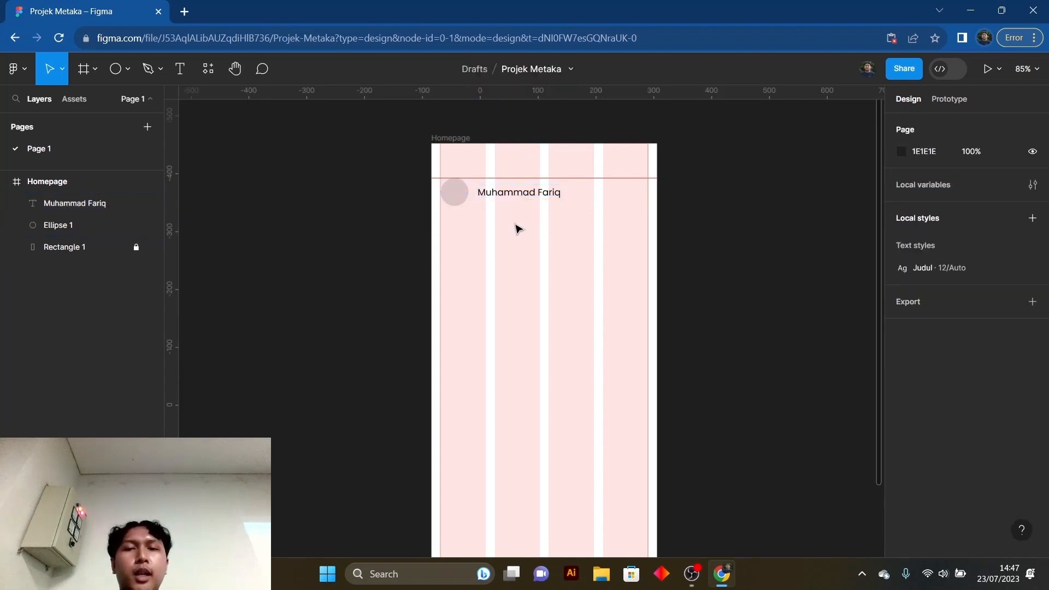
{"action": "left_click_drag", "start_coordinate": [520, 229], "coordinate": [459, 199]}
{"action": "left_click", "coordinate": [520, 202]}
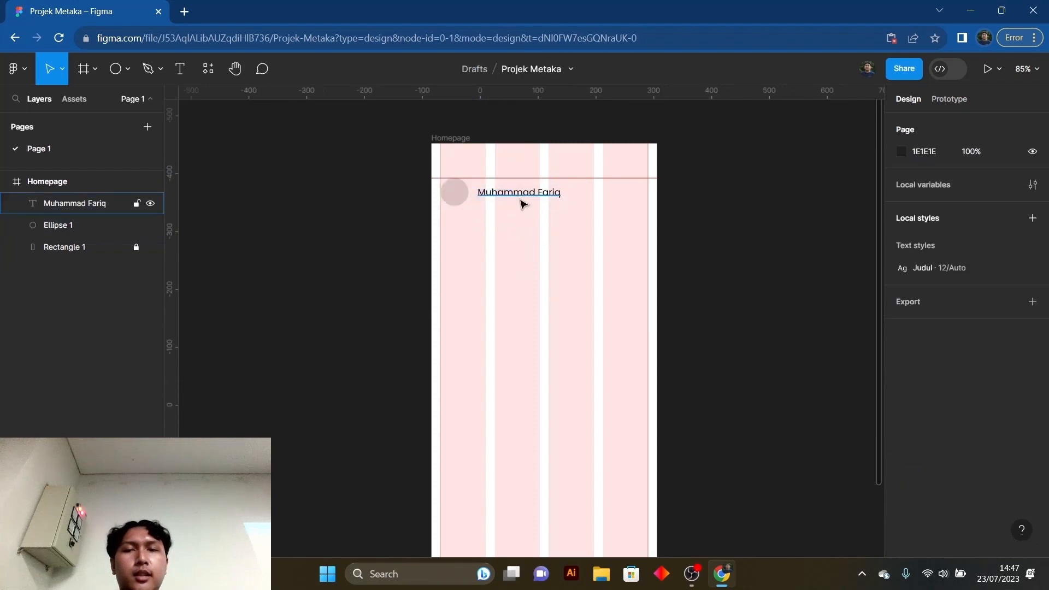
{"action": "left_click", "coordinate": [519, 192]}
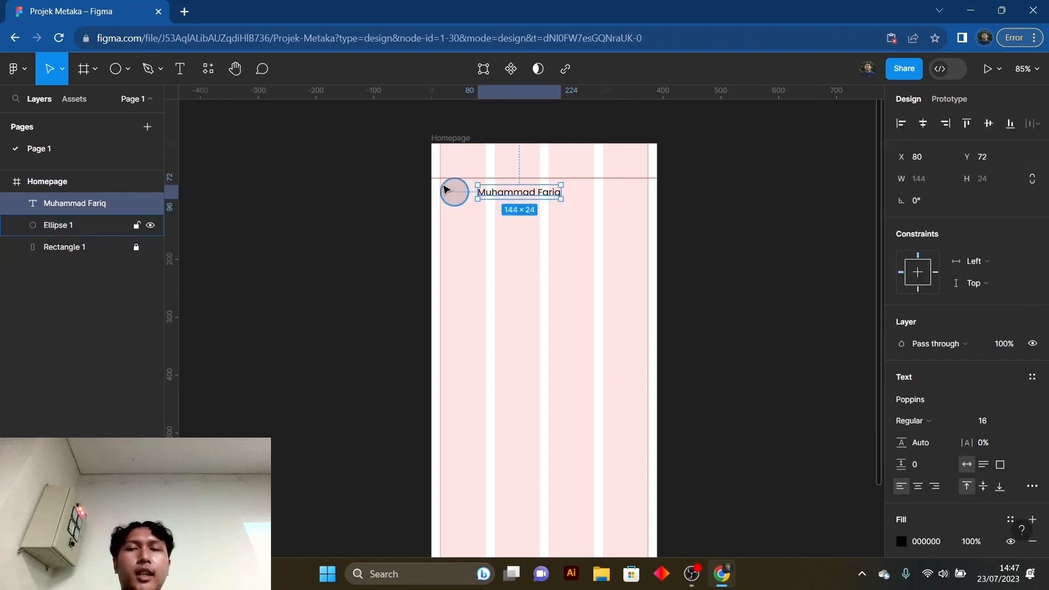
- Select the circle and the name text together, try a wider horizontal spacing between them, and set it back to 16
{"action": "left_click", "coordinate": [464, 194], "text": "shift"}
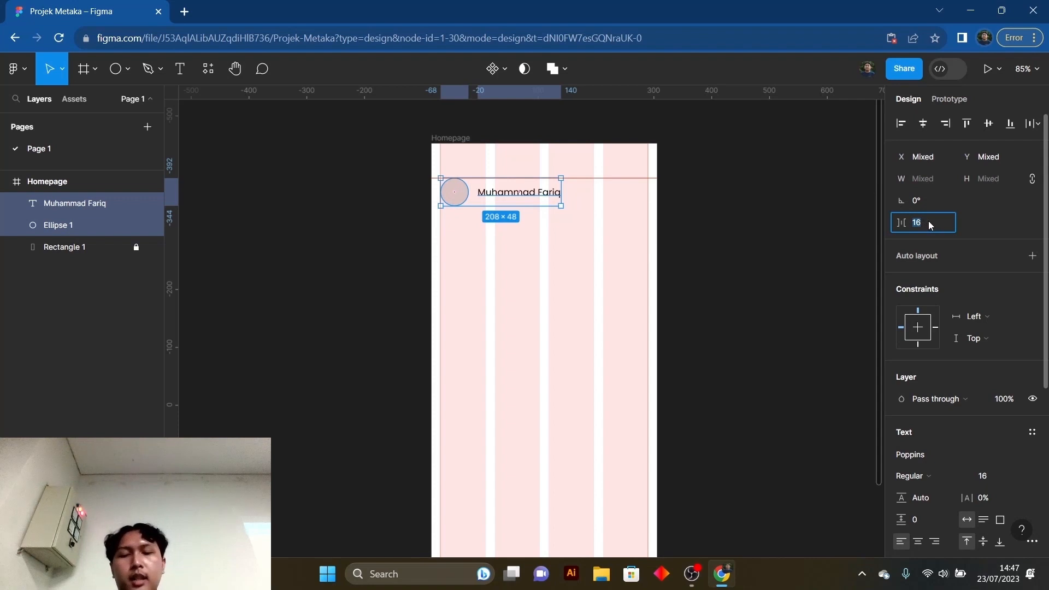
{"action": "key", "text": "Return"}
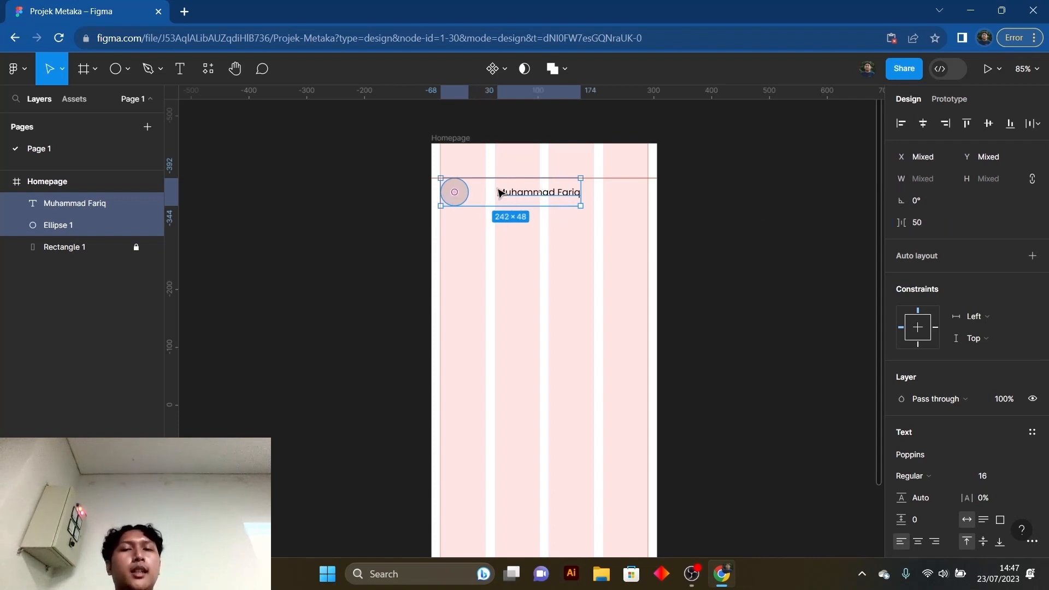
{"action": "left_click", "coordinate": [930, 230]}
{"action": "type", "text": "16"}
{"action": "key", "text": "Return"}
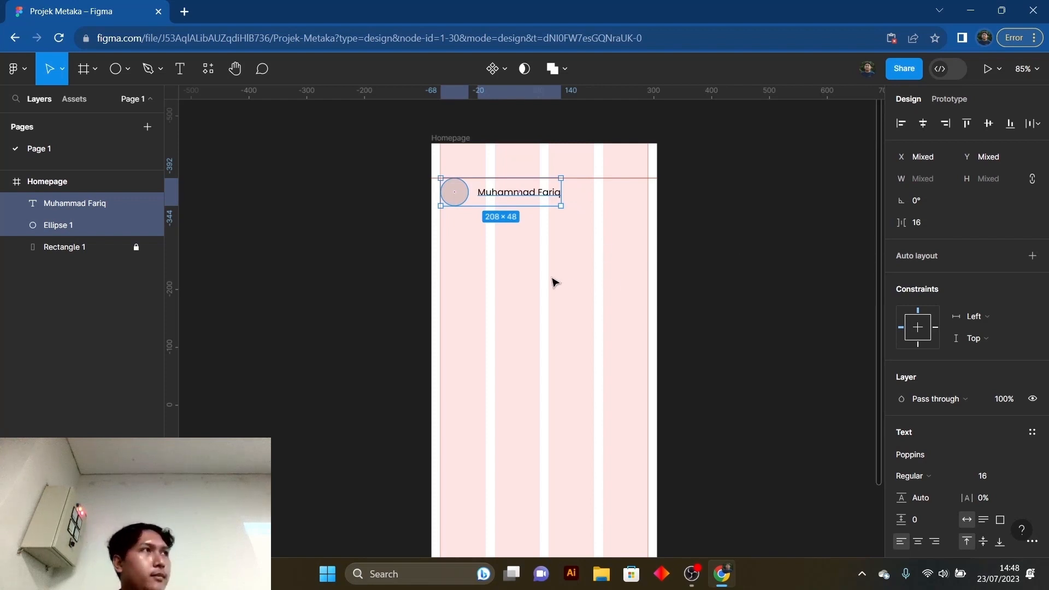
{"action": "left_click", "coordinate": [495, 263]}
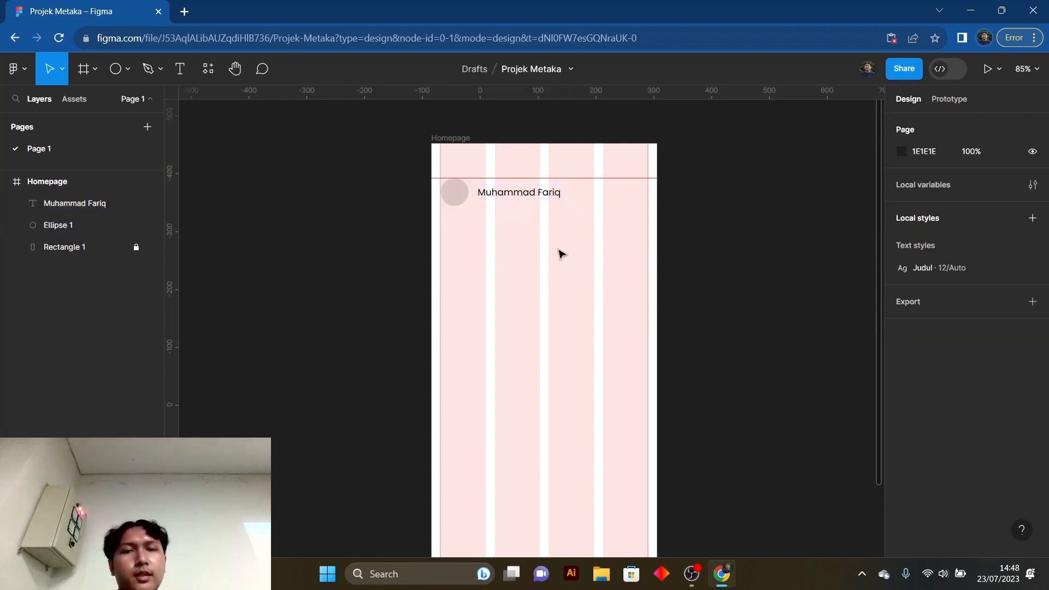
{"action": "scroll", "coordinate": [570, 173], "scroll_direction": "up", "scroll_amount": 5}
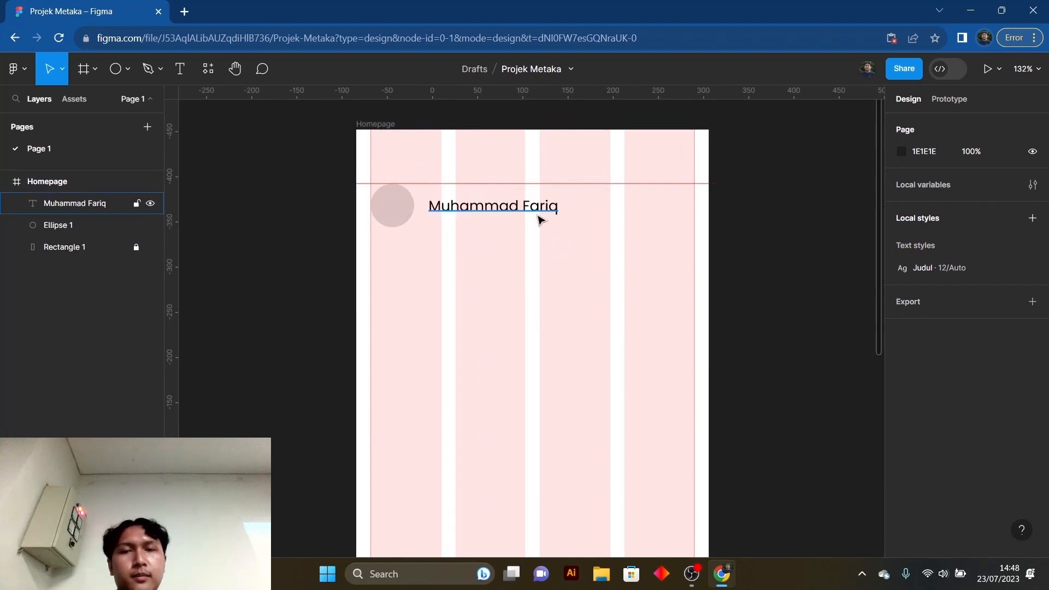
{"action": "scroll", "coordinate": [617, 233], "scroll_direction": "down", "scroll_amount": 2}
{"action": "left_click", "coordinate": [618, 237]}
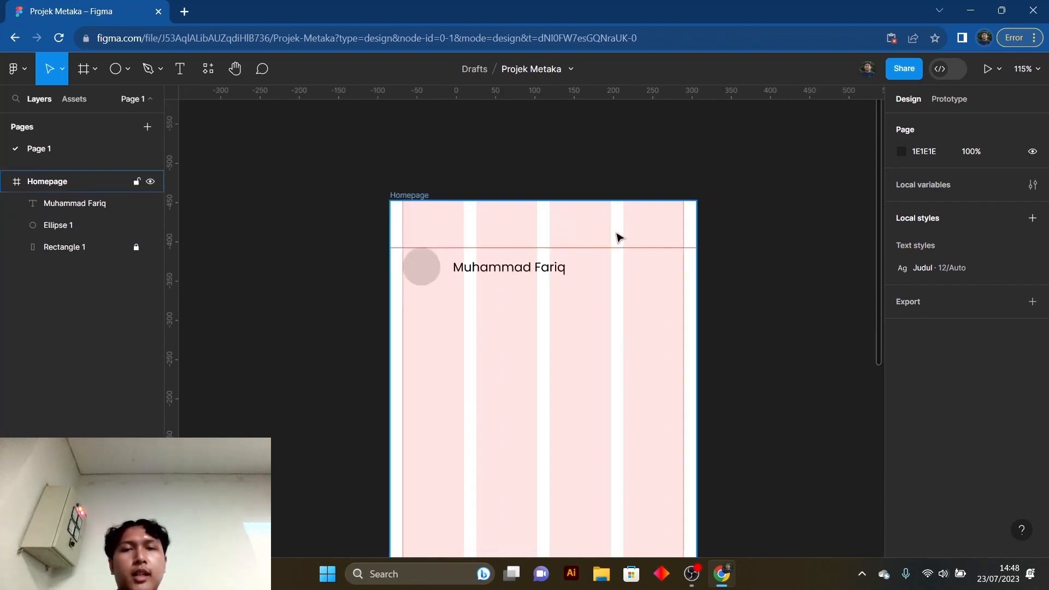
{"action": "scroll", "coordinate": [618, 237], "scroll_direction": "down", "scroll_amount": 3}
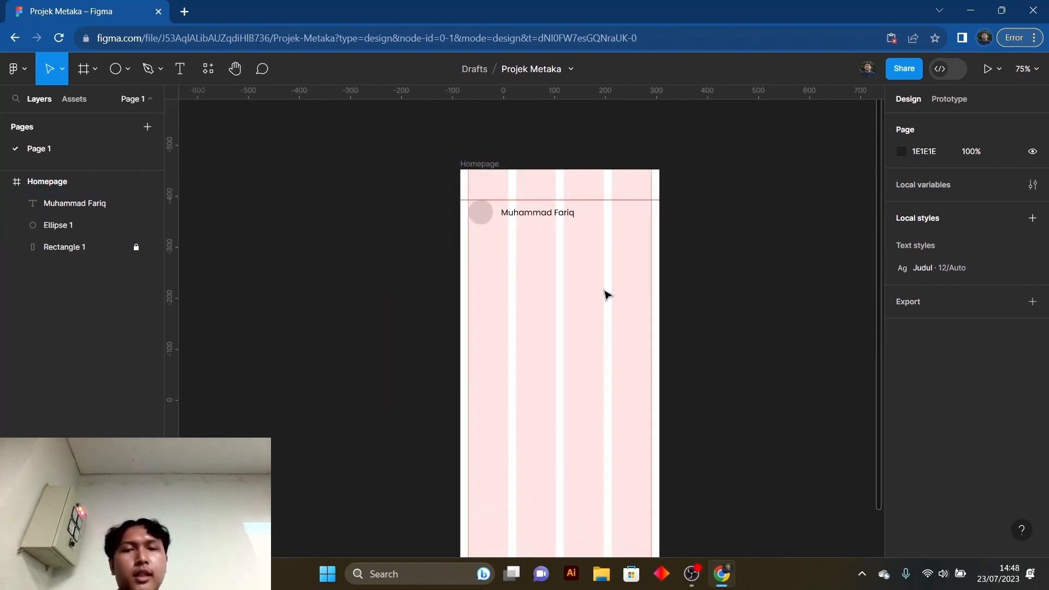
{"action": "scroll", "coordinate": [607, 295], "scroll_direction": "up", "scroll_amount": 2}
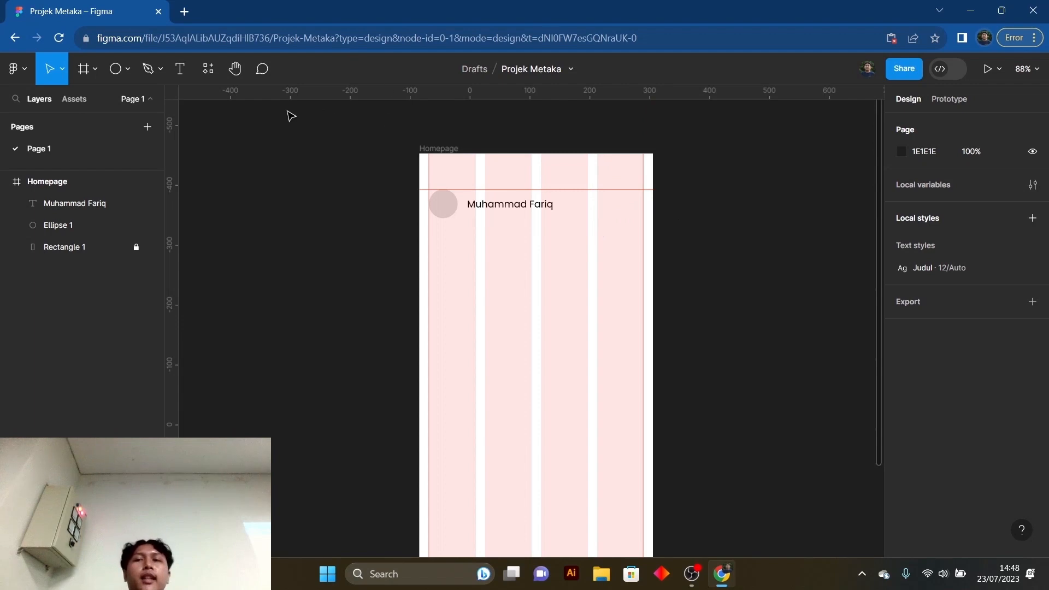
- Clear the old plugin search, list the saved plugins and search for "phospor"
{"action": "left_click", "coordinate": [208, 68]}
{"action": "left_click", "coordinate": [210, 71]}
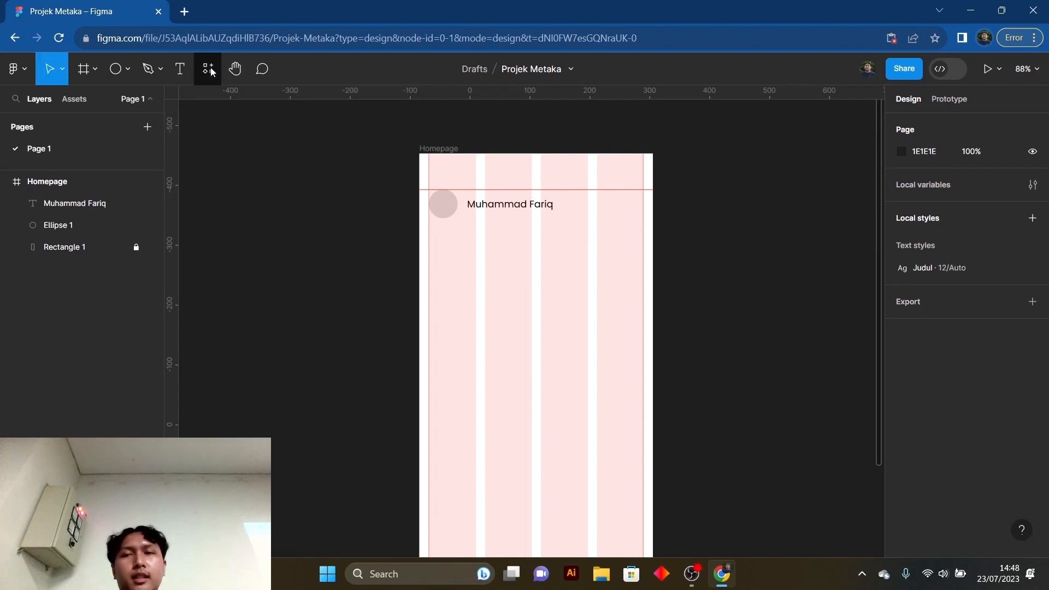
{"action": "left_click", "coordinate": [210, 71]}
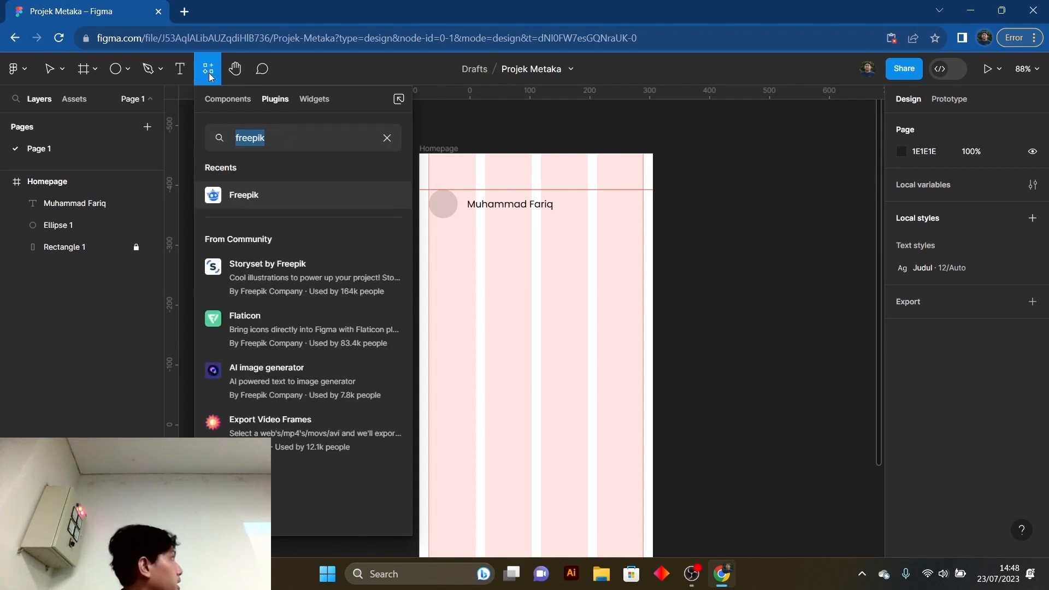
{"action": "left_click", "coordinate": [389, 140]}
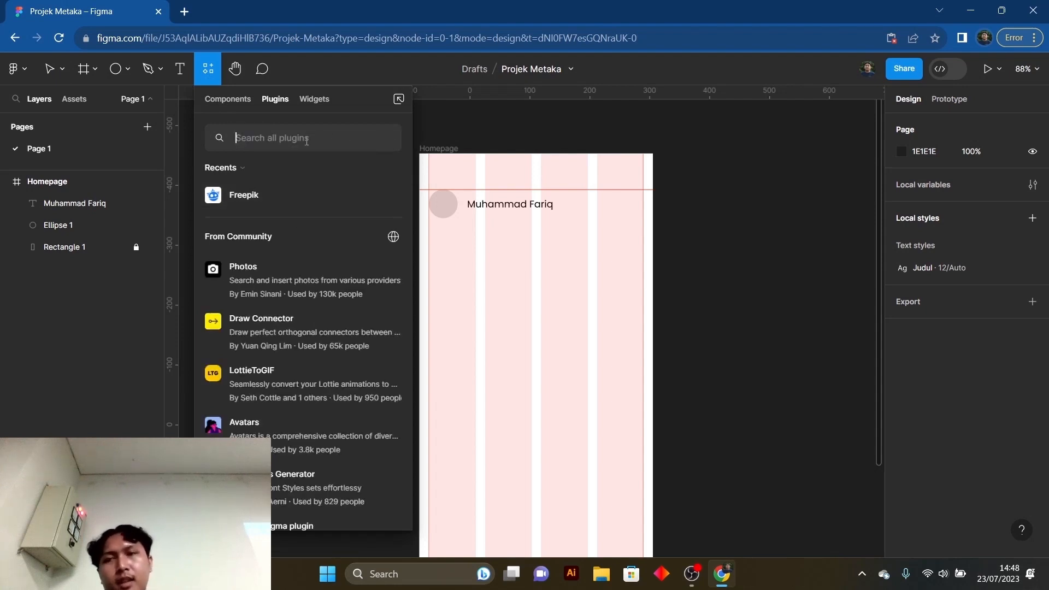
{"action": "left_click", "coordinate": [226, 169]}
{"action": "left_click", "coordinate": [237, 182]}
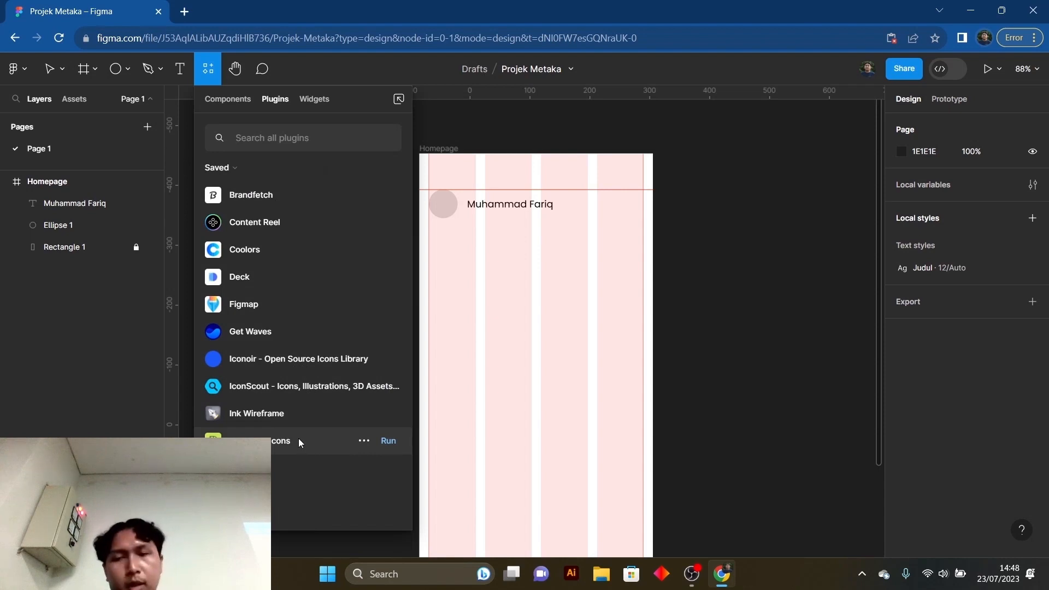
{"action": "left_click", "coordinate": [301, 145]}
{"action": "type", "text": "phospor"}
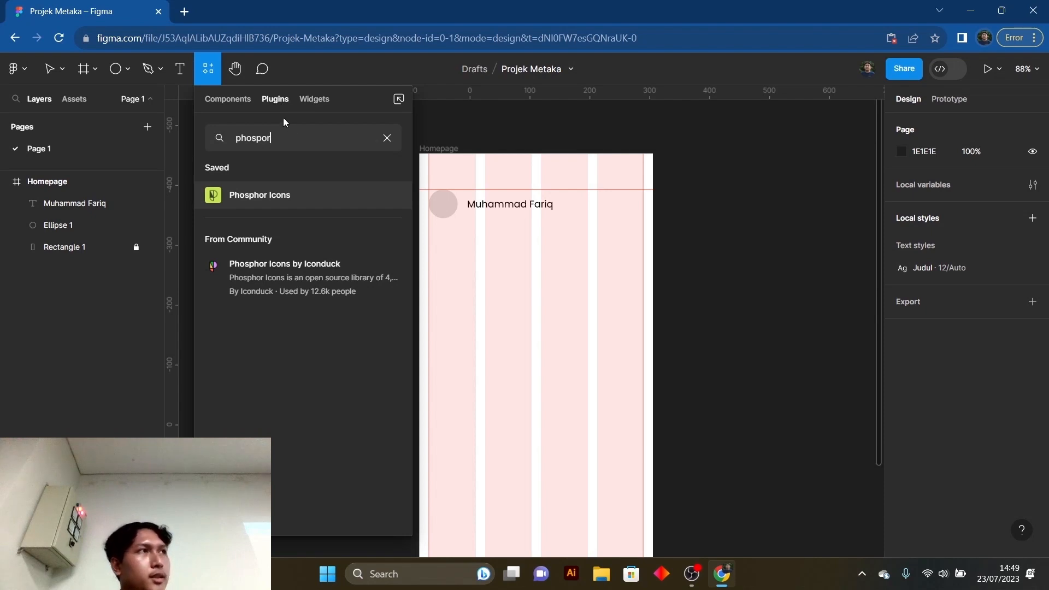
- Run the saved Phosphor Icons plugin and move its window off the Homepage frame
{"action": "mouse_move", "coordinate": [378, 202]}
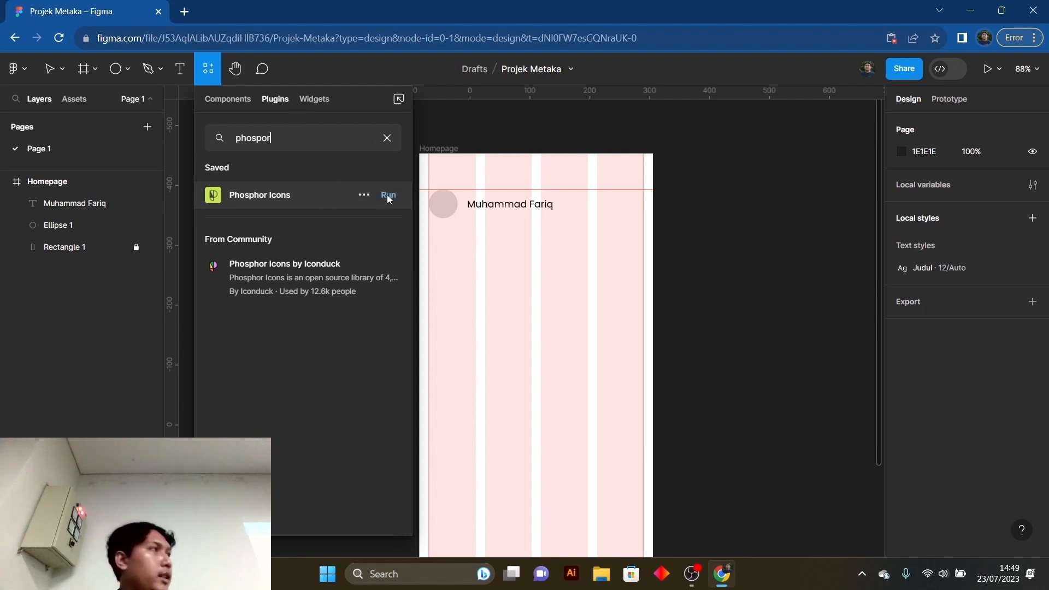
{"action": "left_click", "coordinate": [388, 195]}
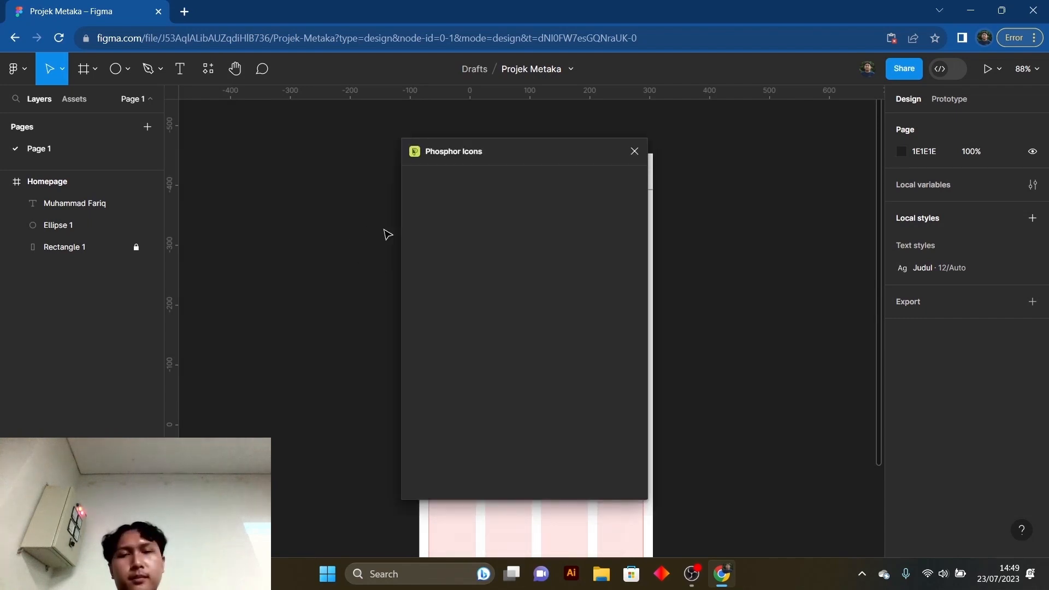
{"action": "left_click_drag", "start_coordinate": [479, 150], "coordinate": [222, 165]}
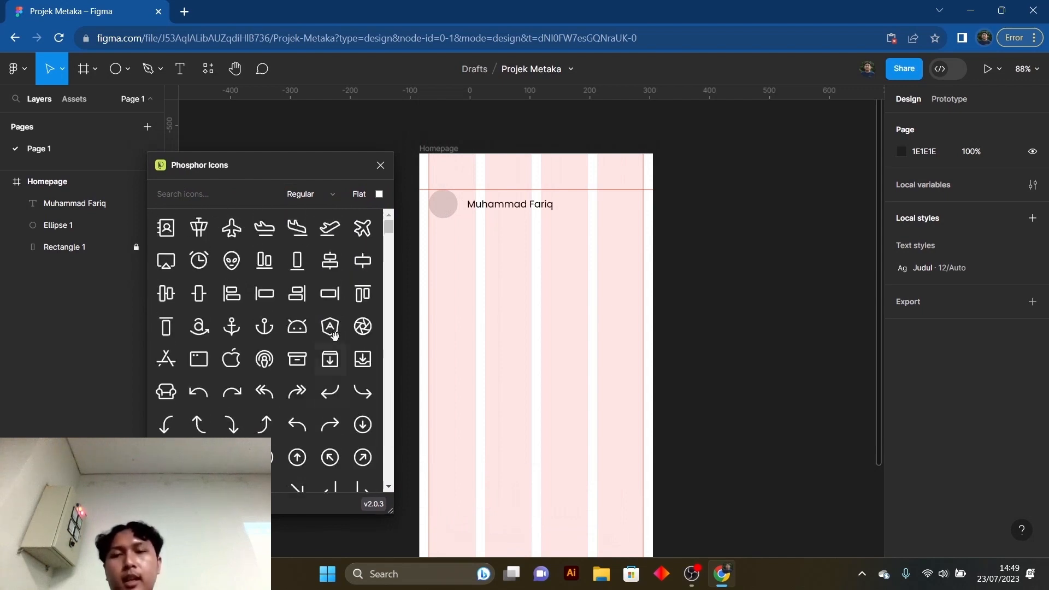
- Preview the Thin and Bold icon weights in the plugin and set the weight to Fill
{"action": "left_click", "coordinate": [324, 197]}
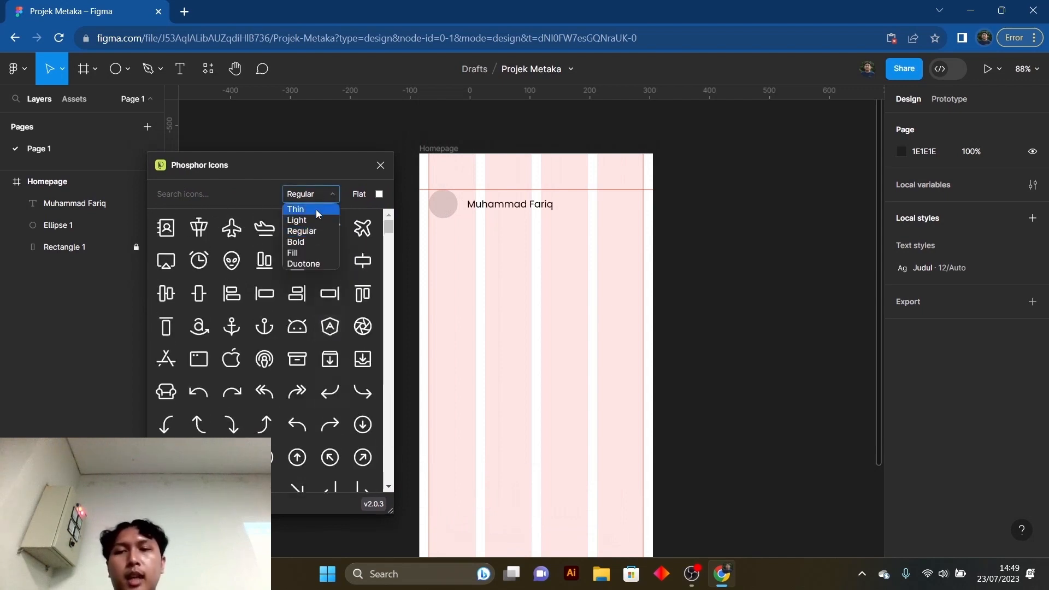
{"action": "left_click", "coordinate": [316, 209]}
{"action": "left_click", "coordinate": [314, 197]}
{"action": "left_click", "coordinate": [308, 221]}
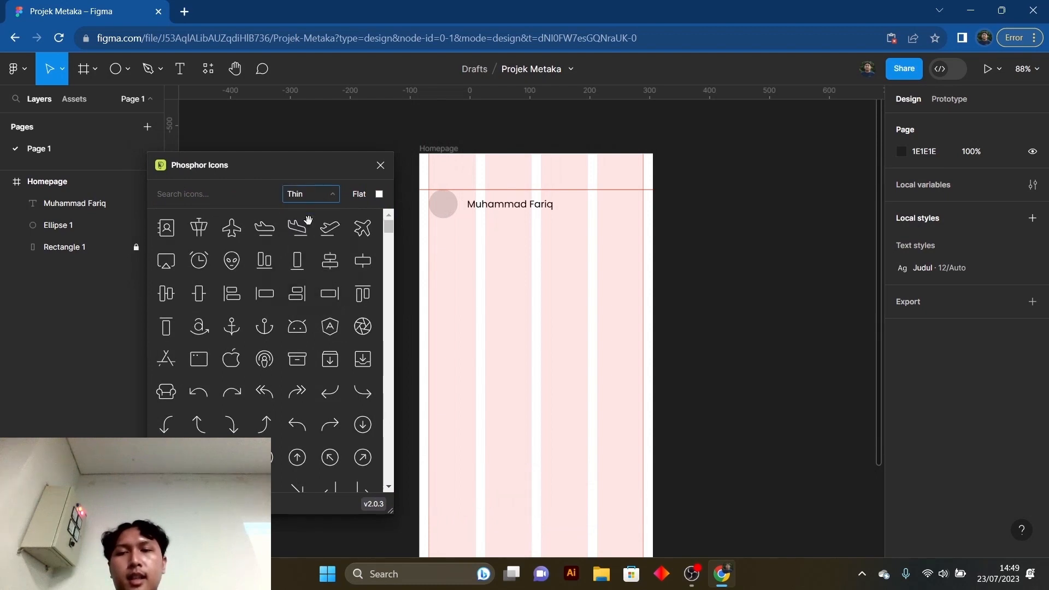
{"action": "left_click", "coordinate": [311, 202]}
{"action": "left_click", "coordinate": [306, 243]}
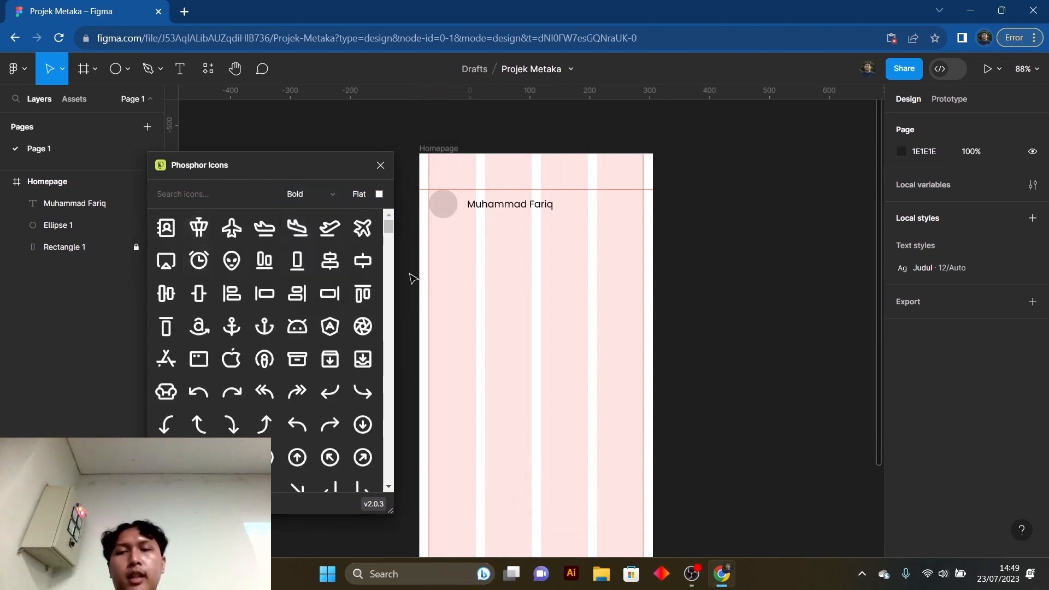
{"action": "left_click", "coordinate": [319, 193]}
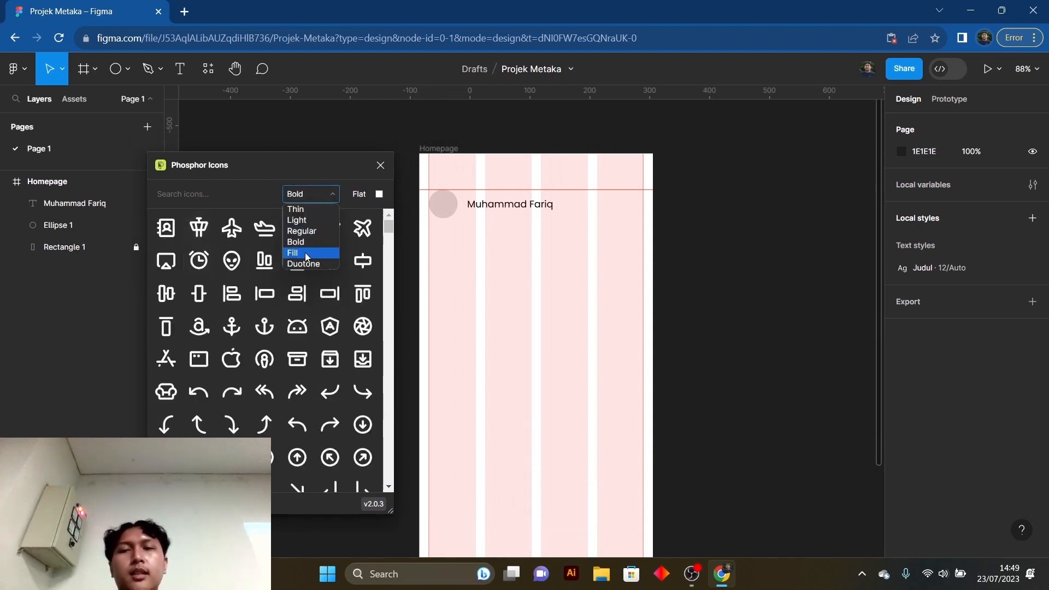
{"action": "left_click", "coordinate": [305, 253]}
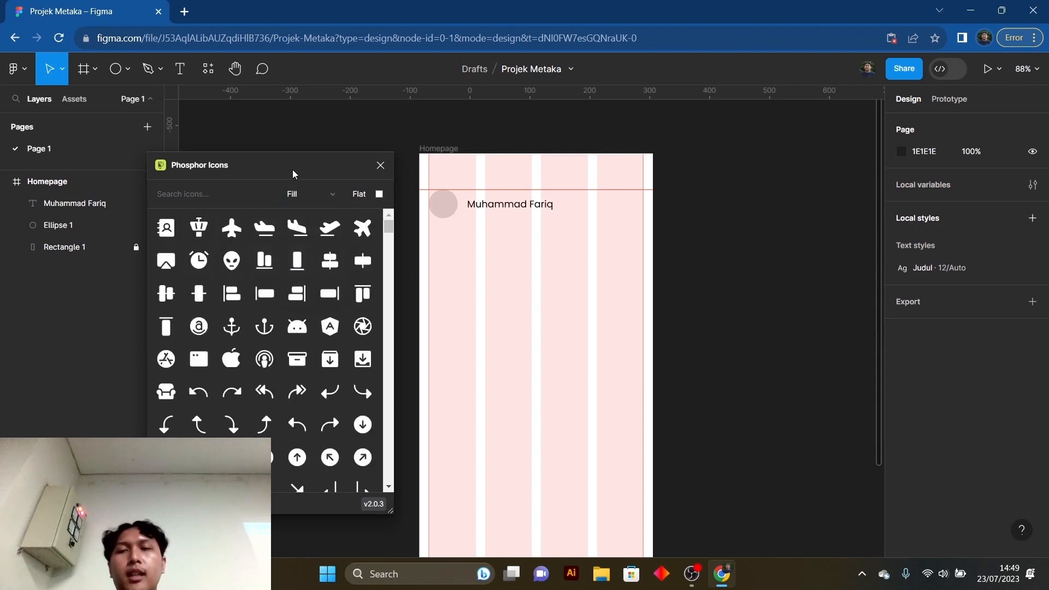
{"action": "left_click_drag", "start_coordinate": [289, 166], "coordinate": [296, 170]}
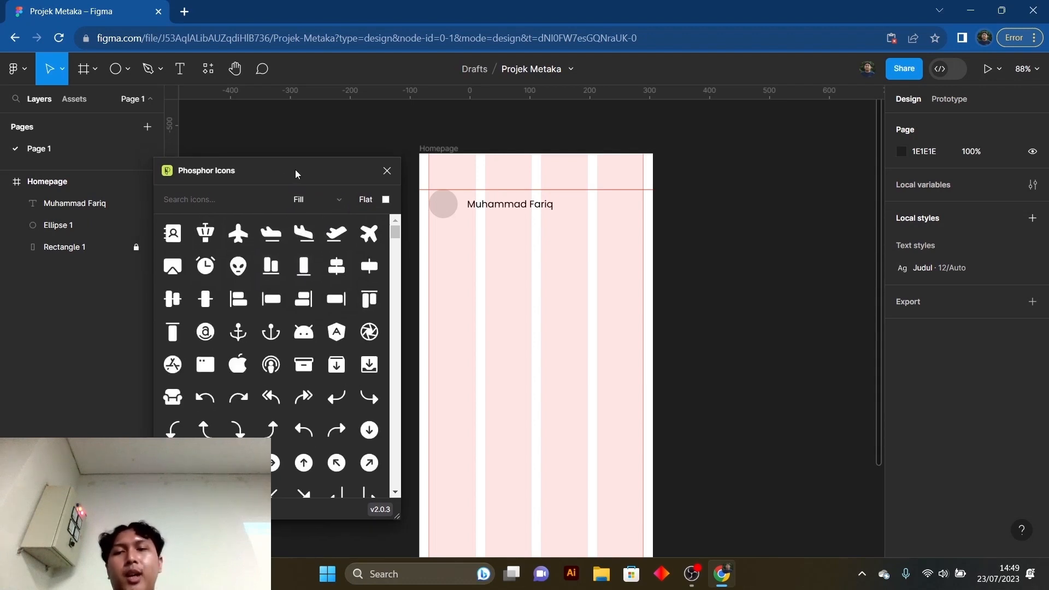
- Search the icon library for "search" and insert the plain magnifying-glass icon
{"action": "left_click", "coordinate": [233, 202]}
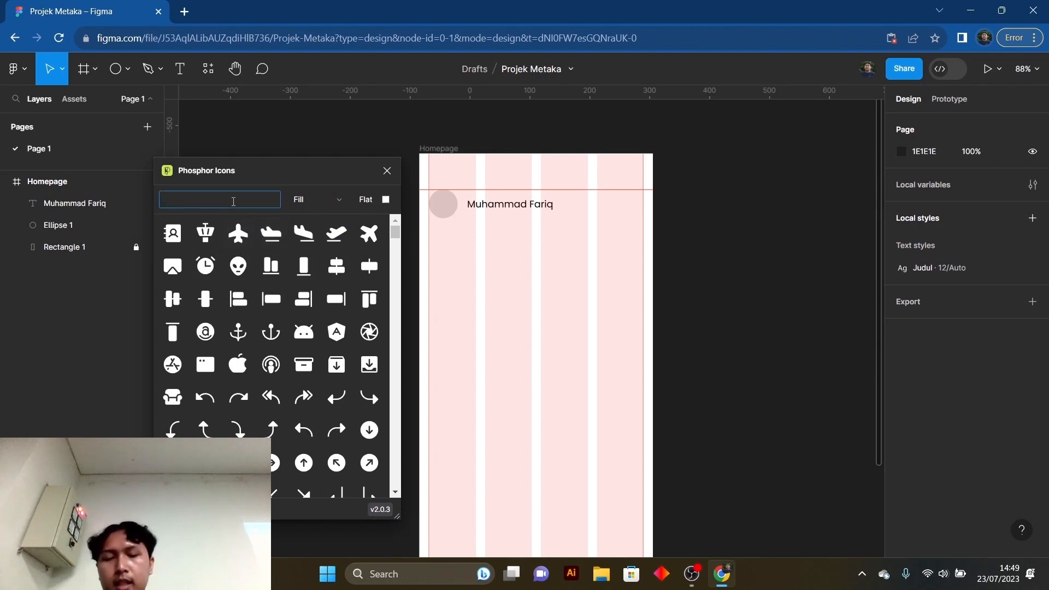
{"action": "type", "text": "search"}
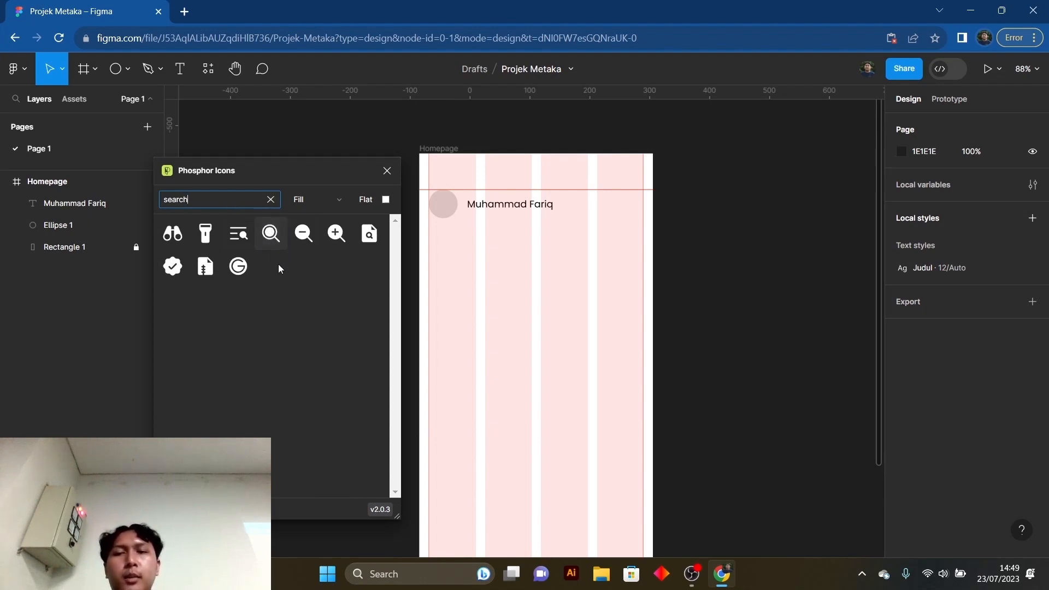
{"action": "left_click", "coordinate": [271, 232]}
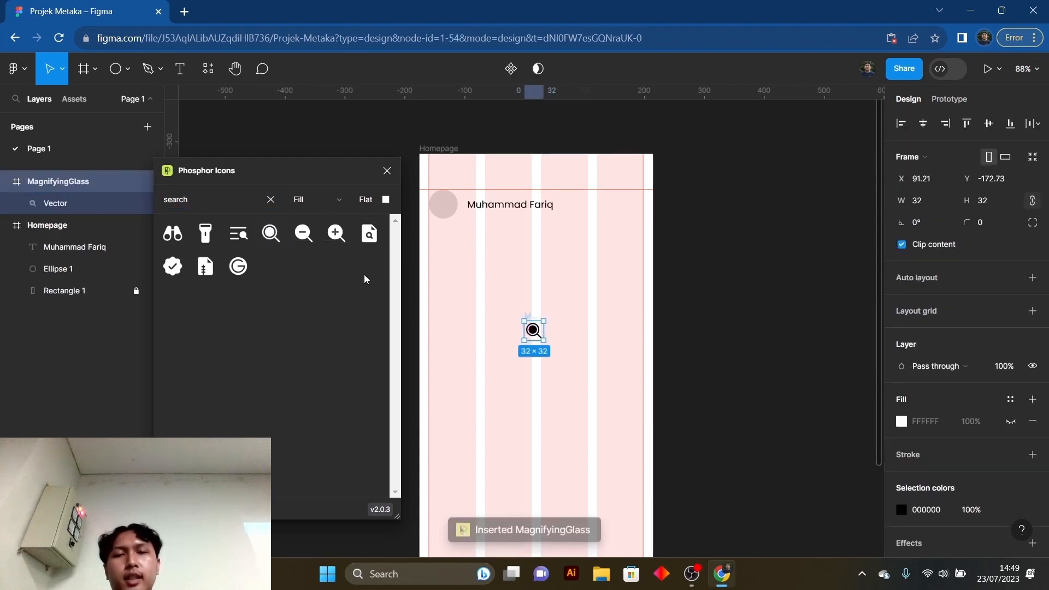
- Replace the icon search with "notif", insert the plain bell icon and close the plugin
{"action": "left_click", "coordinate": [220, 199]}
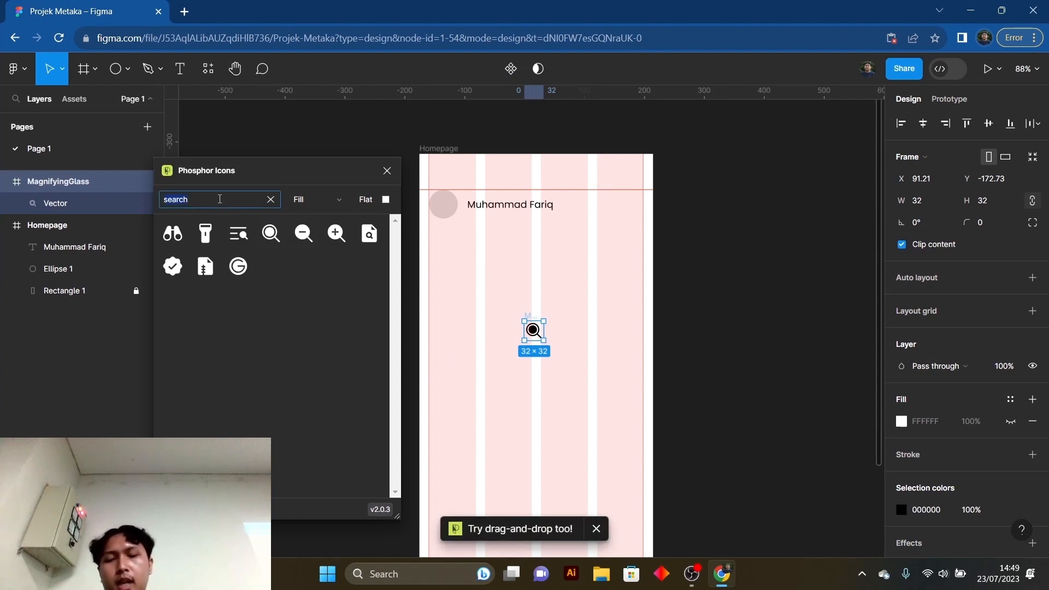
{"action": "key", "text": "ctrl+a"}
{"action": "type", "text": "noti"}
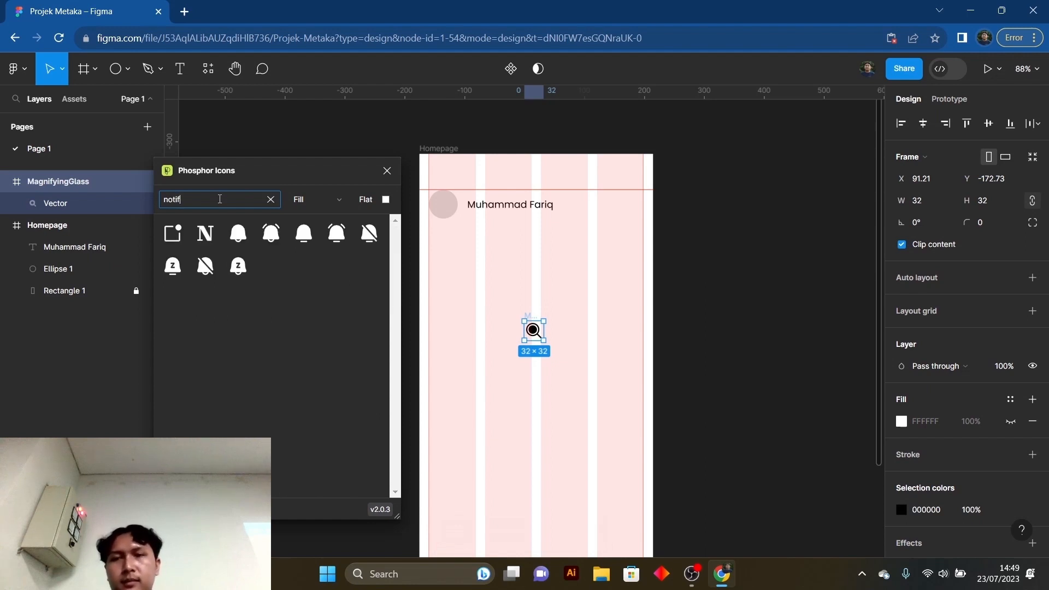
{"action": "left_click", "coordinate": [238, 234]}
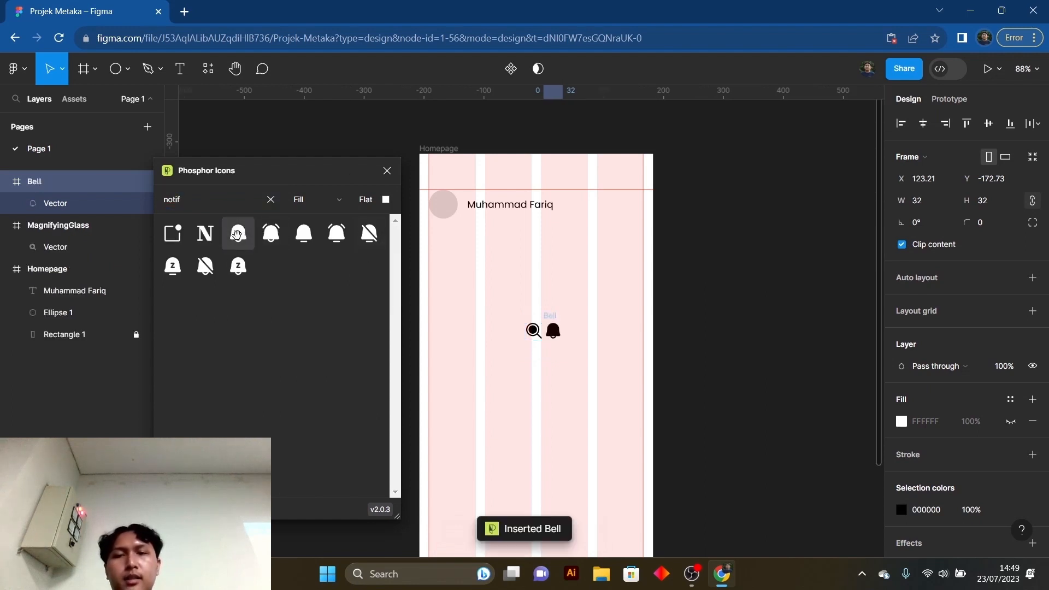
{"action": "left_click", "coordinate": [387, 172]}
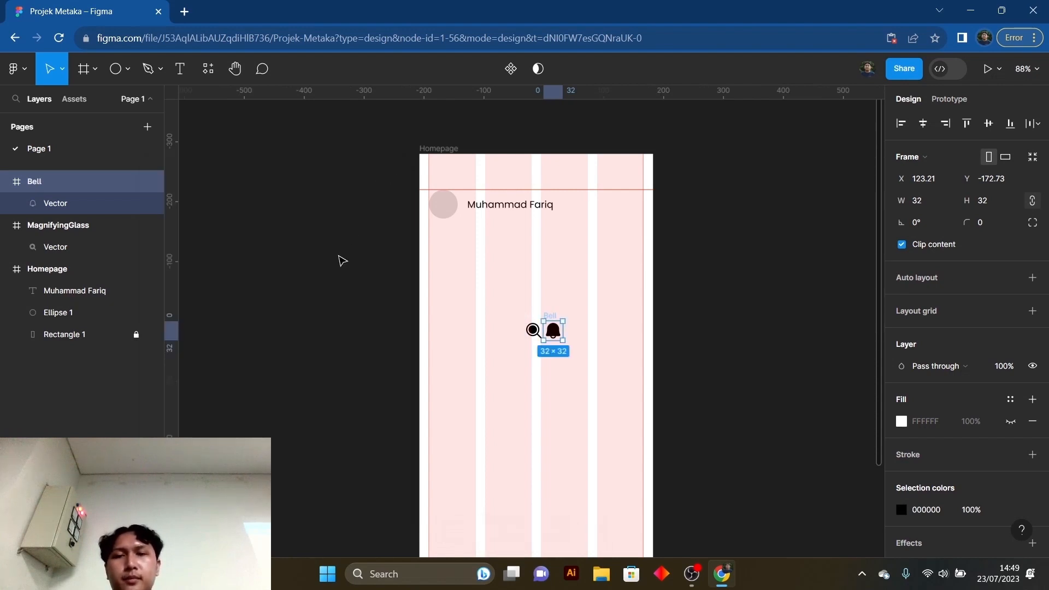
- Collapse the MagnifyingGlass and Bell frames in the layer list and select both
{"action": "left_click", "coordinate": [340, 267]}
{"action": "left_click", "coordinate": [538, 337]}
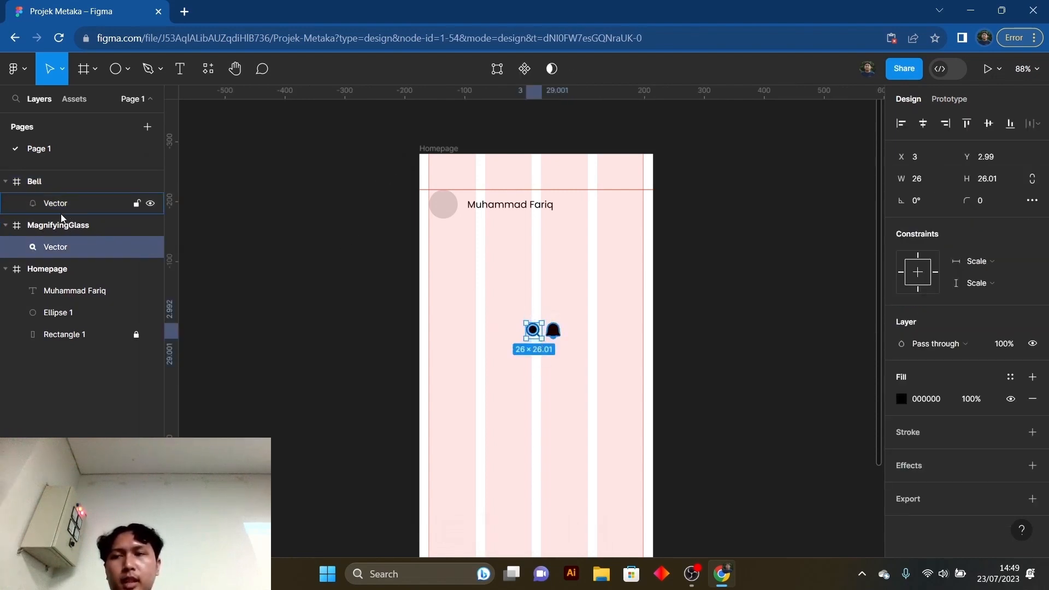
{"action": "left_click", "coordinate": [45, 226]}
{"action": "left_click", "coordinate": [11, 229]}
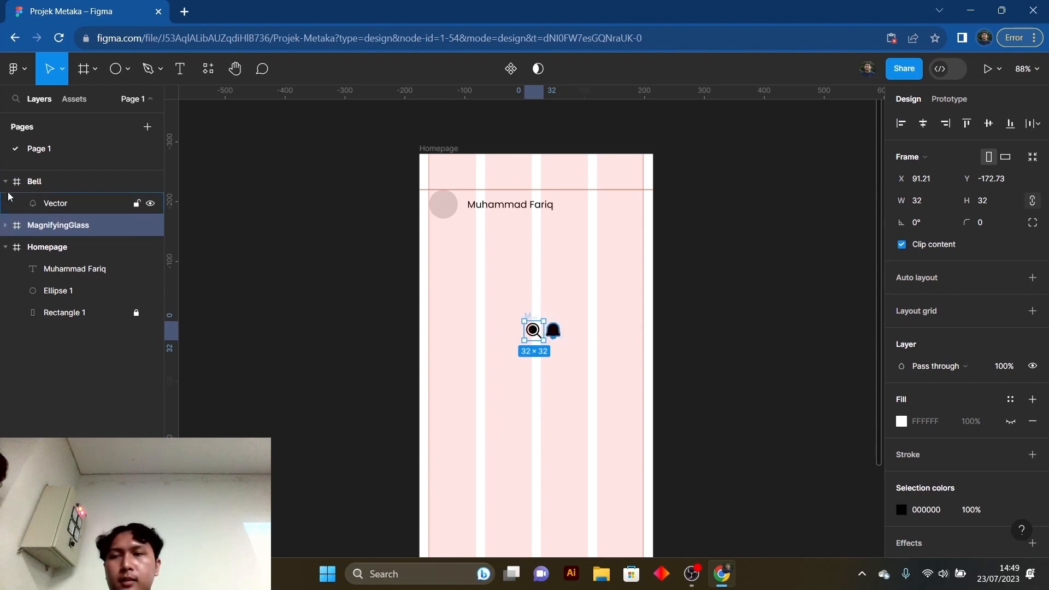
{"action": "left_click", "coordinate": [5, 181]}
{"action": "left_click", "coordinate": [34, 182], "text": "shift"}
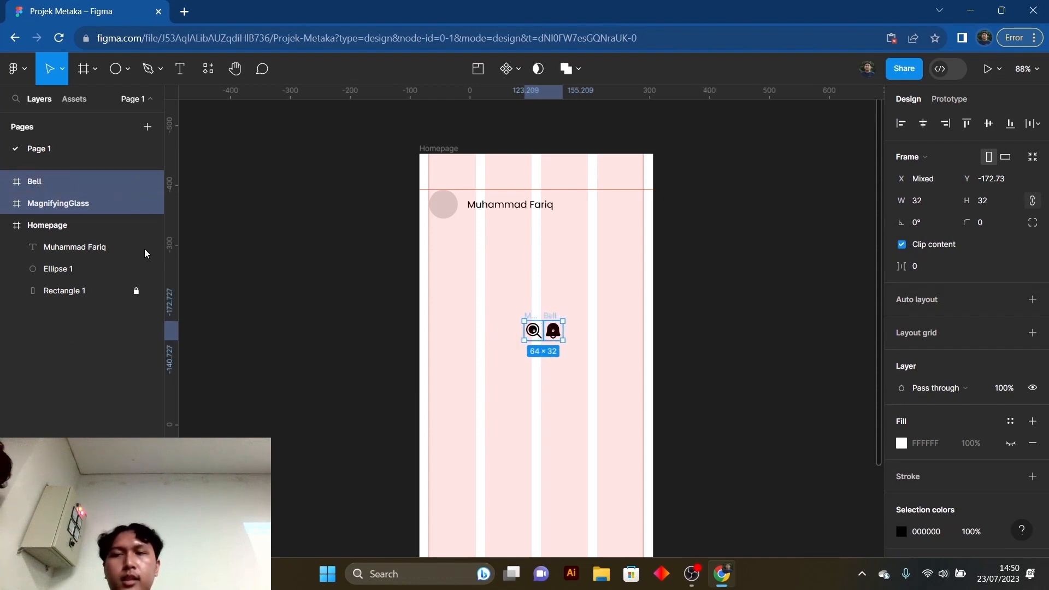
{"action": "left_click", "coordinate": [277, 253]}
{"action": "left_click", "coordinate": [28, 181]}
{"action": "left_click", "coordinate": [53, 200], "text": "shift"}
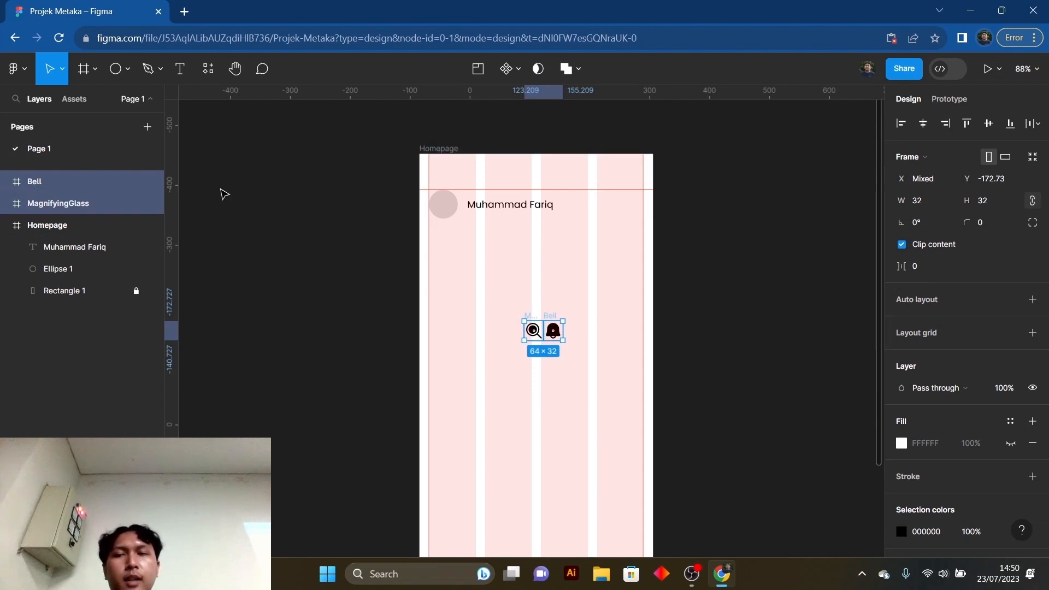
{"action": "left_click", "coordinate": [270, 258]}
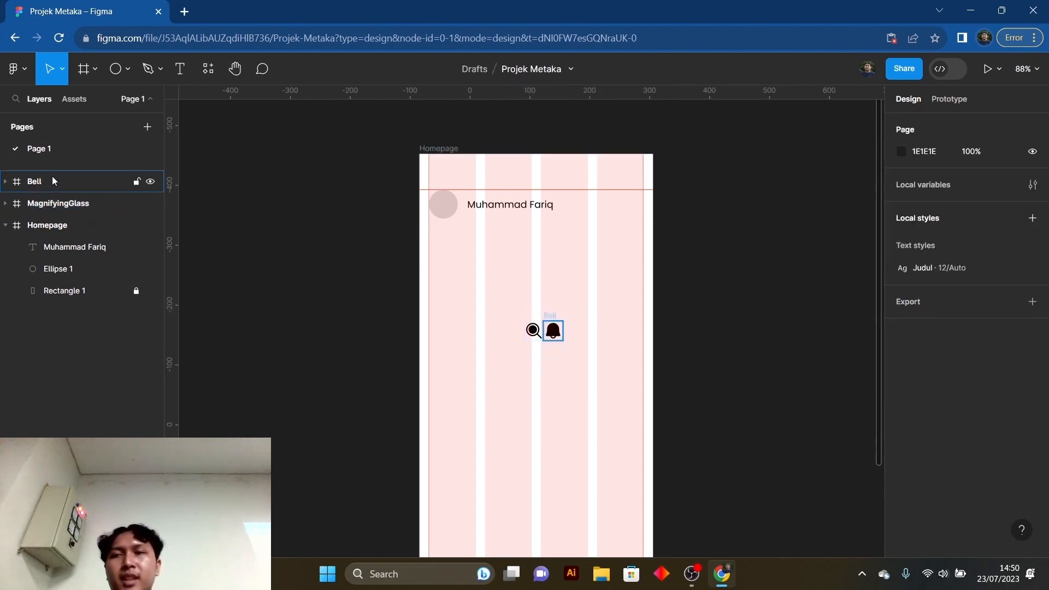
{"action": "left_click", "coordinate": [16, 188]}
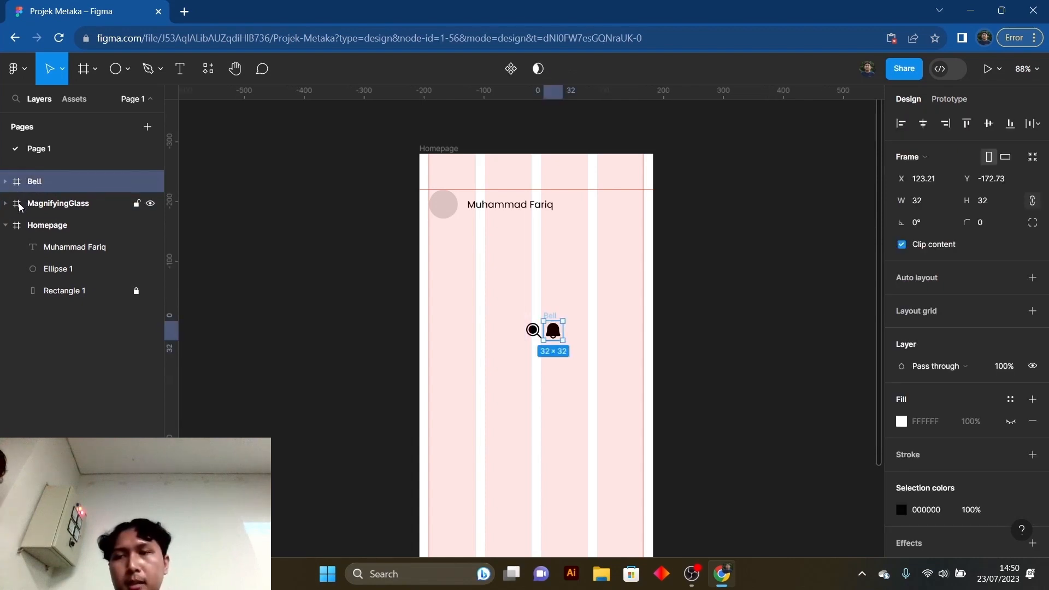
{"action": "left_click", "coordinate": [20, 207], "text": "shift"}
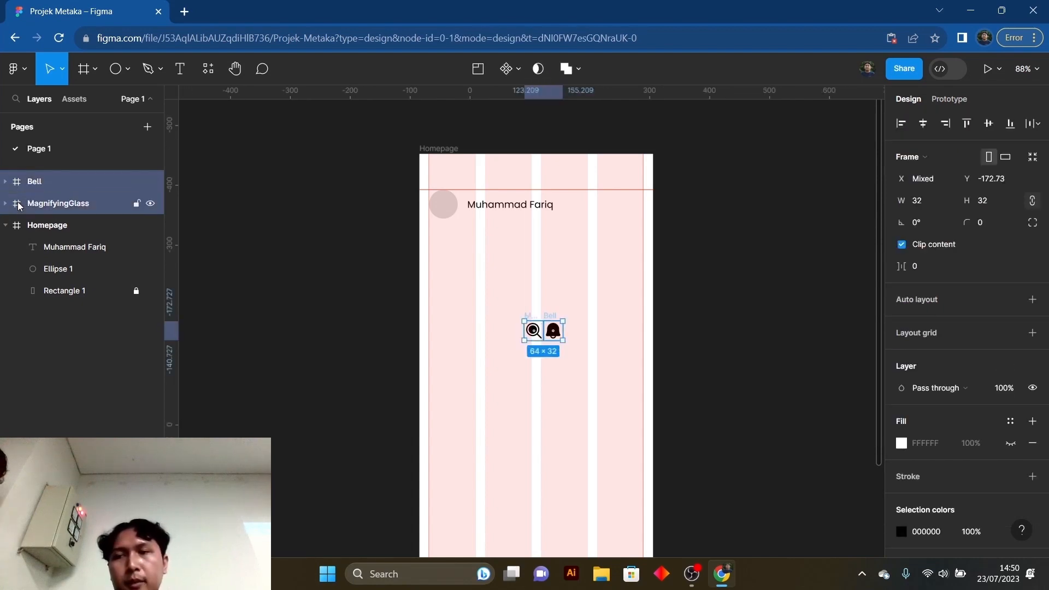
{"action": "left_click", "coordinate": [231, 237]}
- Select the Bell and MagnifyingGlass frames together and move them into the Homepage frame, above the name text layer
{"action": "left_click", "coordinate": [48, 180]}
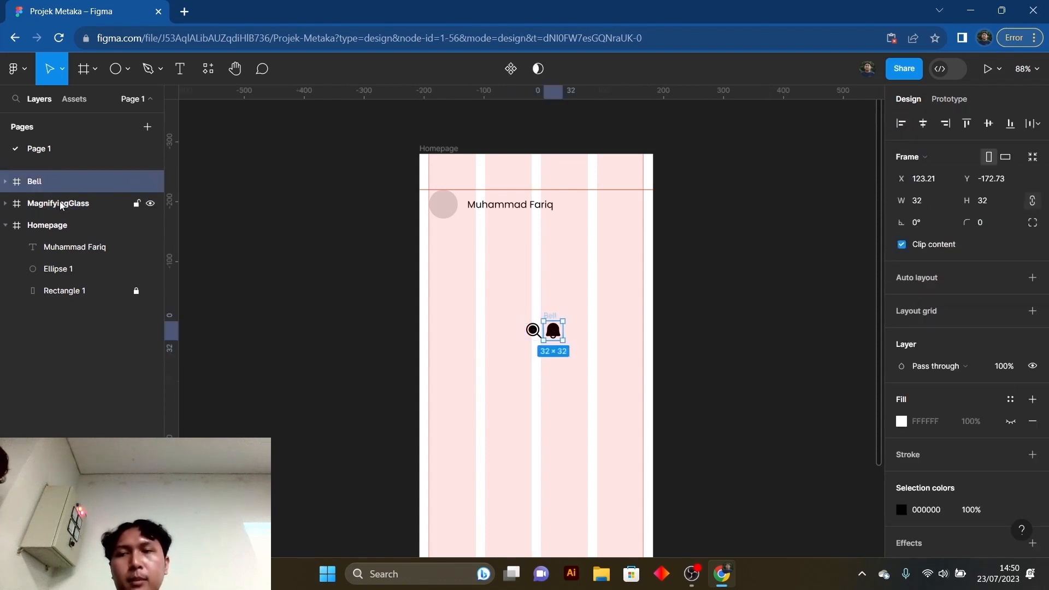
{"action": "left_click", "coordinate": [61, 206], "text": "shift"}
{"action": "left_click", "coordinate": [66, 168]}
{"action": "left_click", "coordinate": [67, 191]}
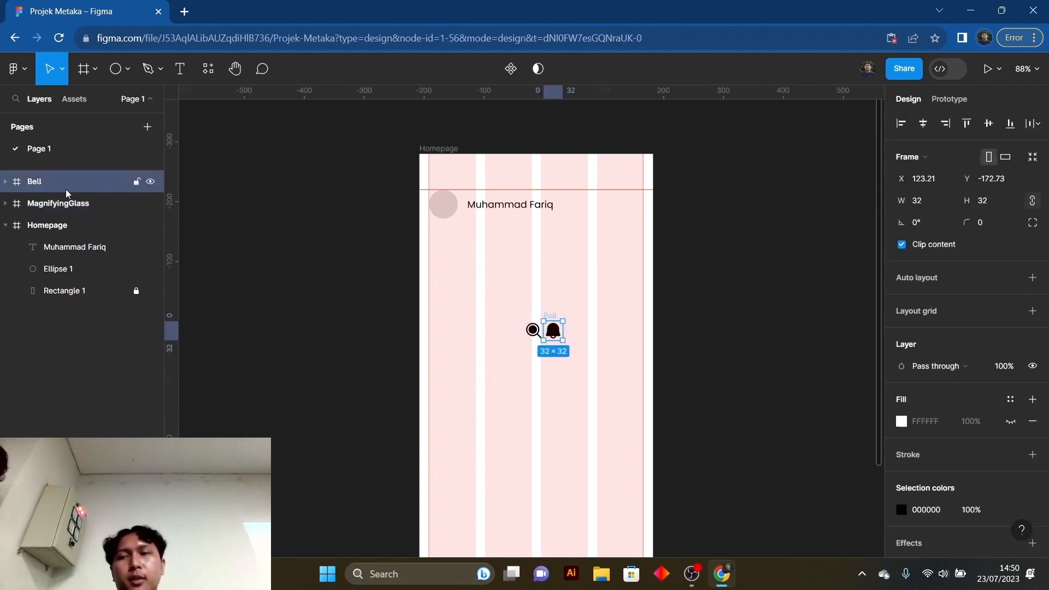
{"action": "left_click", "coordinate": [65, 205], "text": "shift"}
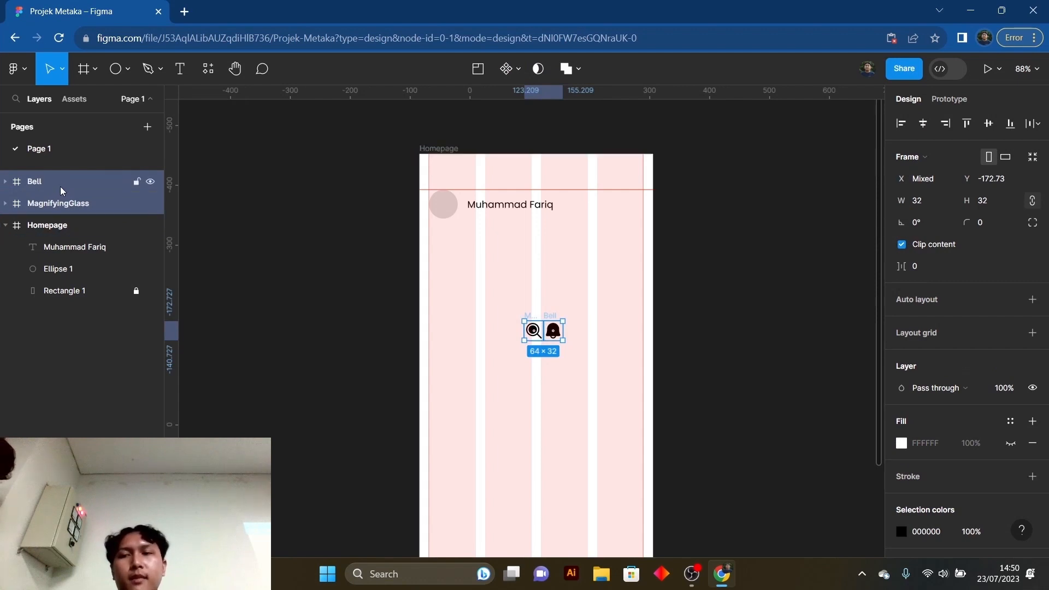
{"action": "left_click_drag", "start_coordinate": [61, 231], "coordinate": [61, 227]}
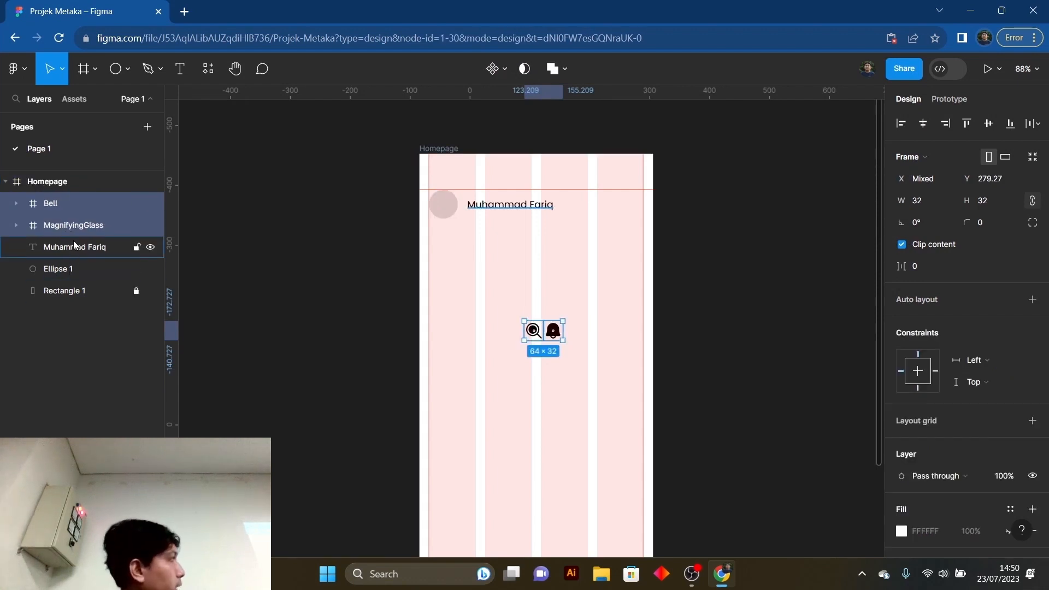
{"action": "left_click_drag", "start_coordinate": [71, 206], "coordinate": [64, 173]}
{"action": "left_click_drag", "start_coordinate": [53, 231], "coordinate": [51, 232]}
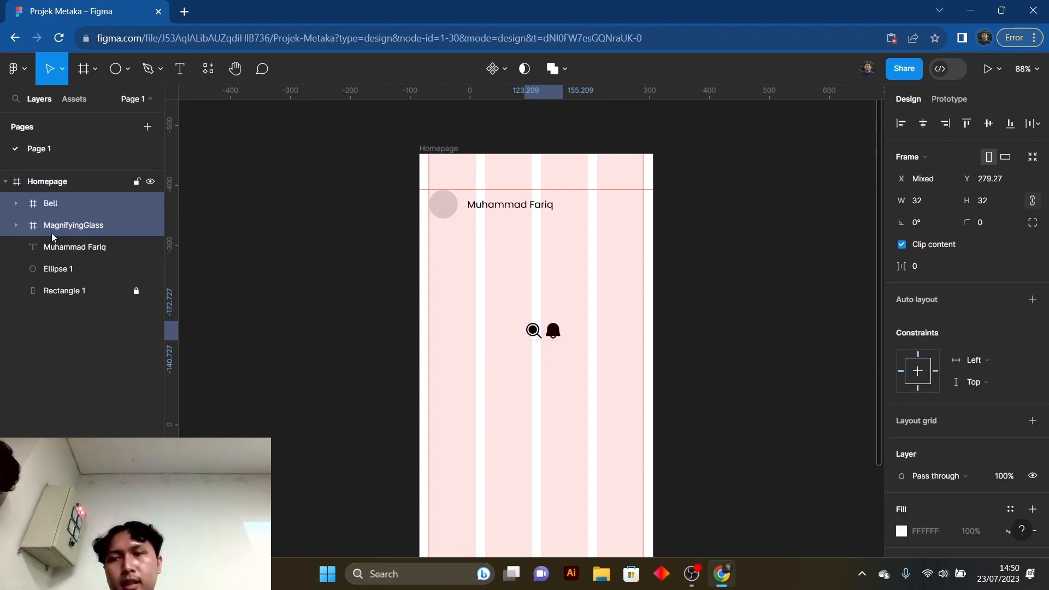
{"action": "left_click", "coordinate": [264, 282]}
{"action": "left_click", "coordinate": [553, 334]}
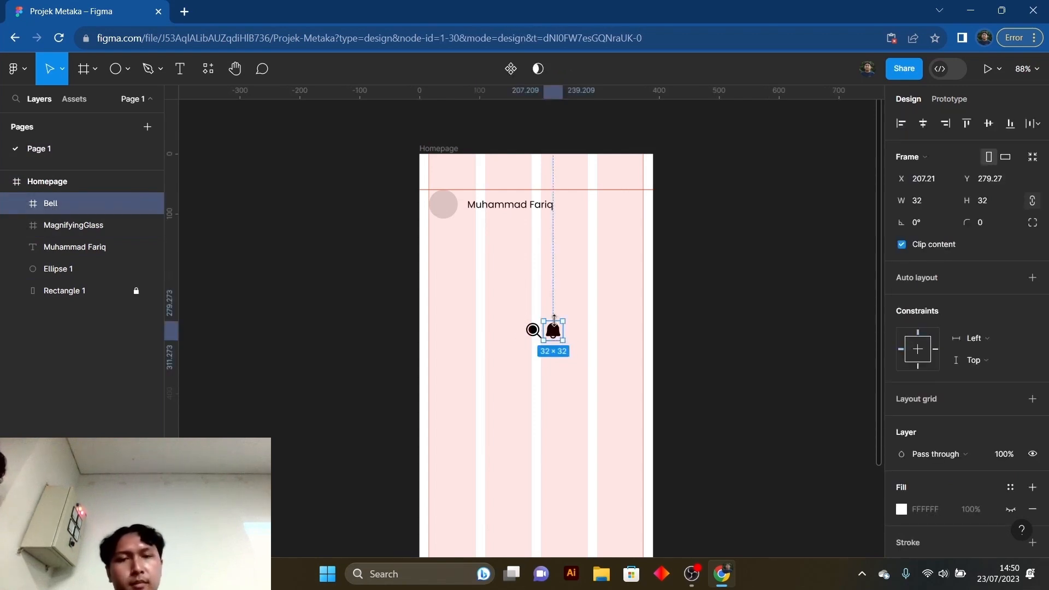
{"action": "left_click", "coordinate": [242, 226]}
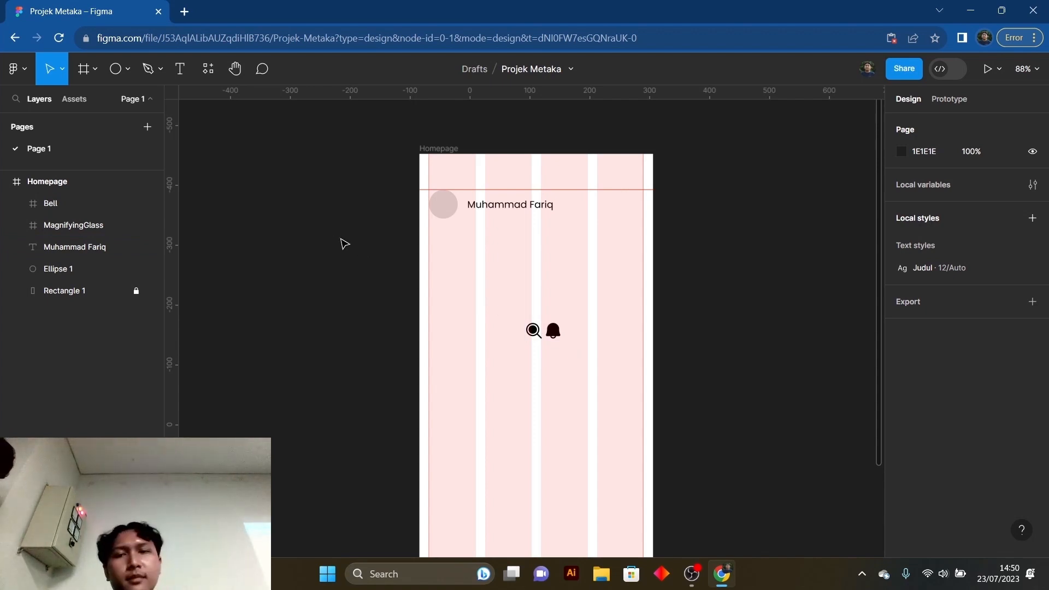
{"action": "left_click", "coordinate": [71, 205]}
{"action": "left_click", "coordinate": [73, 225]}
{"action": "left_click", "coordinate": [328, 285]}
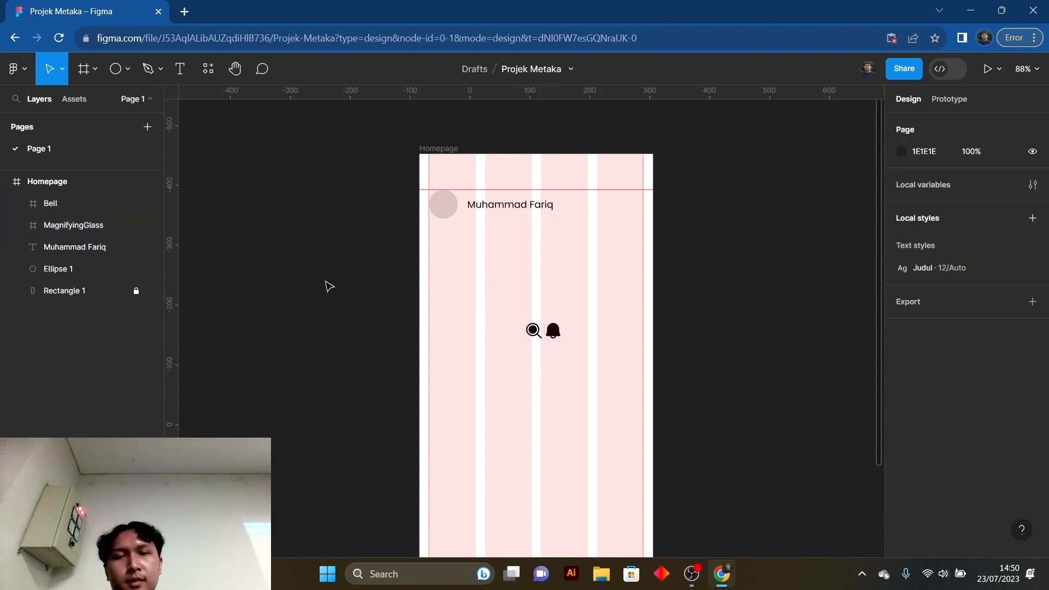
- Place the bell at X 342, Y 68 against the right margin guide and the magnifying glass just left of it, level with the name text
{"action": "left_click", "coordinate": [556, 335]}
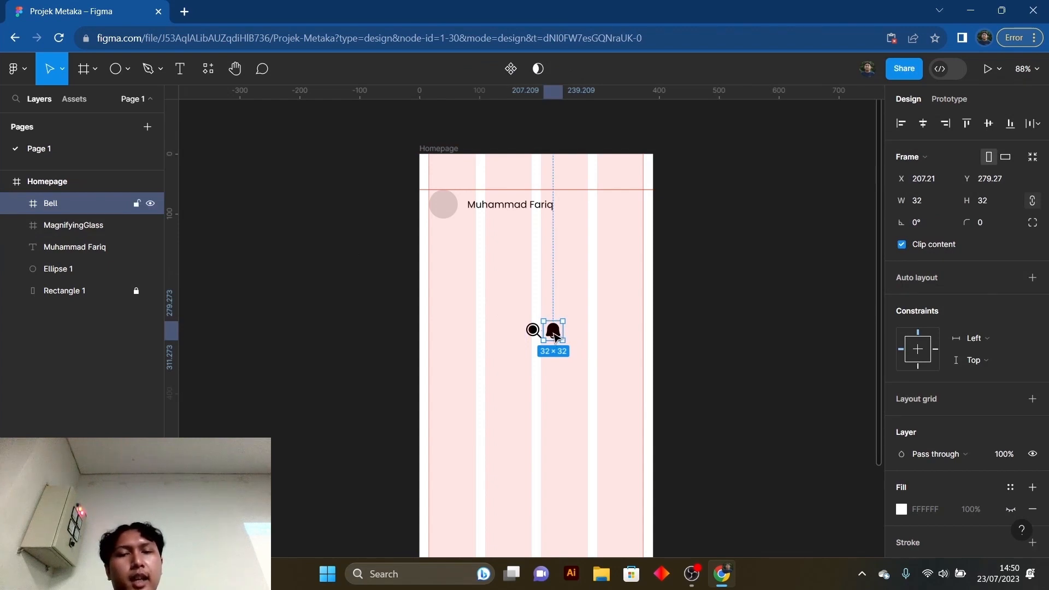
{"action": "left_click_drag", "start_coordinate": [556, 335], "coordinate": [624, 209]}
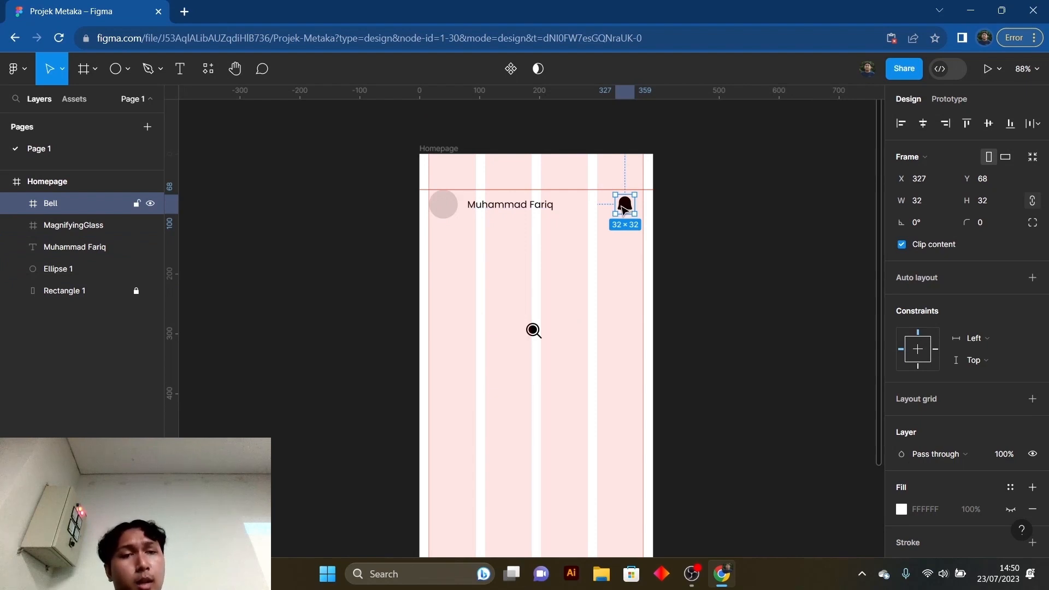
{"action": "left_click_drag", "start_coordinate": [622, 205], "coordinate": [631, 208]}
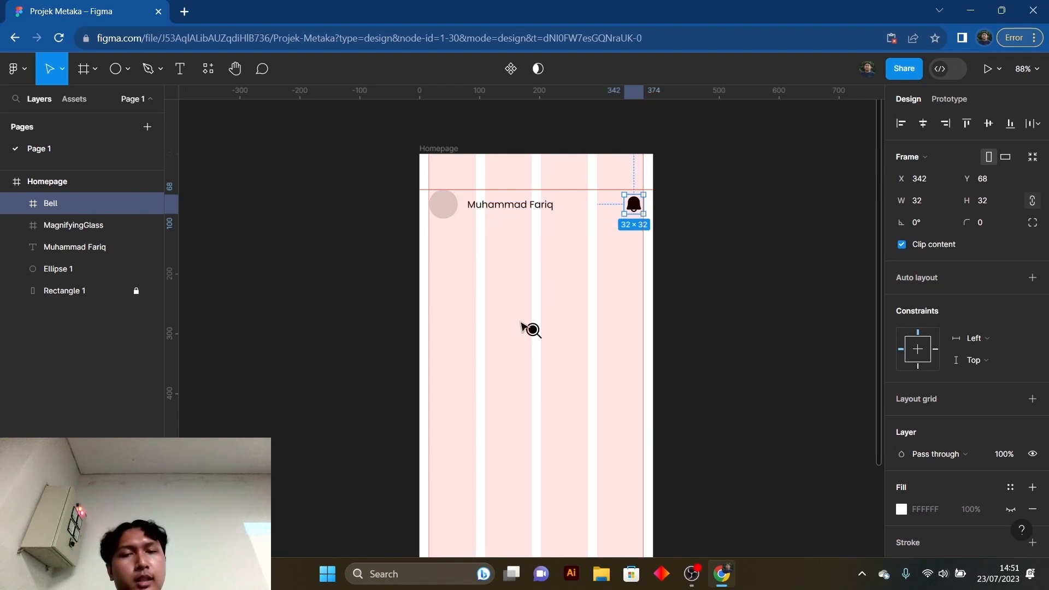
{"action": "left_click_drag", "start_coordinate": [535, 334], "coordinate": [607, 207]}
{"action": "left_click", "coordinate": [739, 254]}
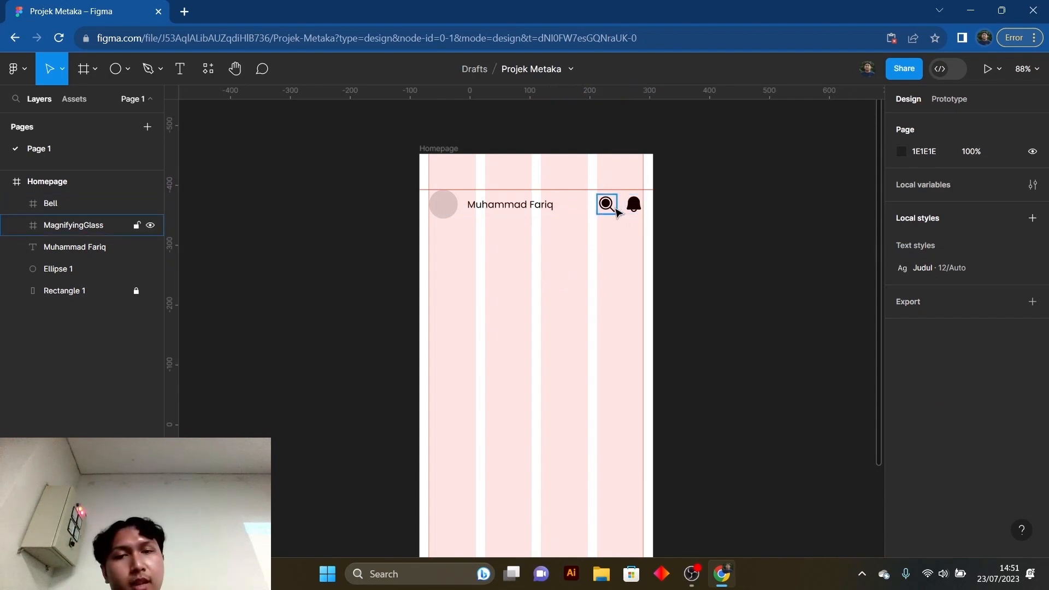
{"action": "left_click", "coordinate": [607, 205]}
{"action": "left_click", "coordinate": [701, 230]}
{"action": "left_click", "coordinate": [607, 207]}
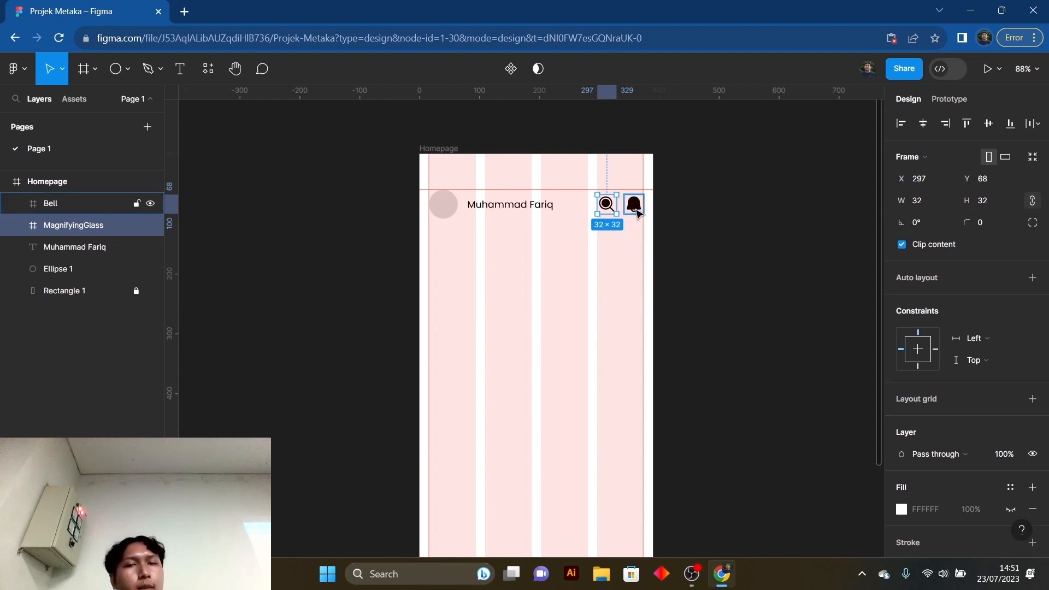
{"action": "left_click", "coordinate": [637, 208], "text": "shift"}
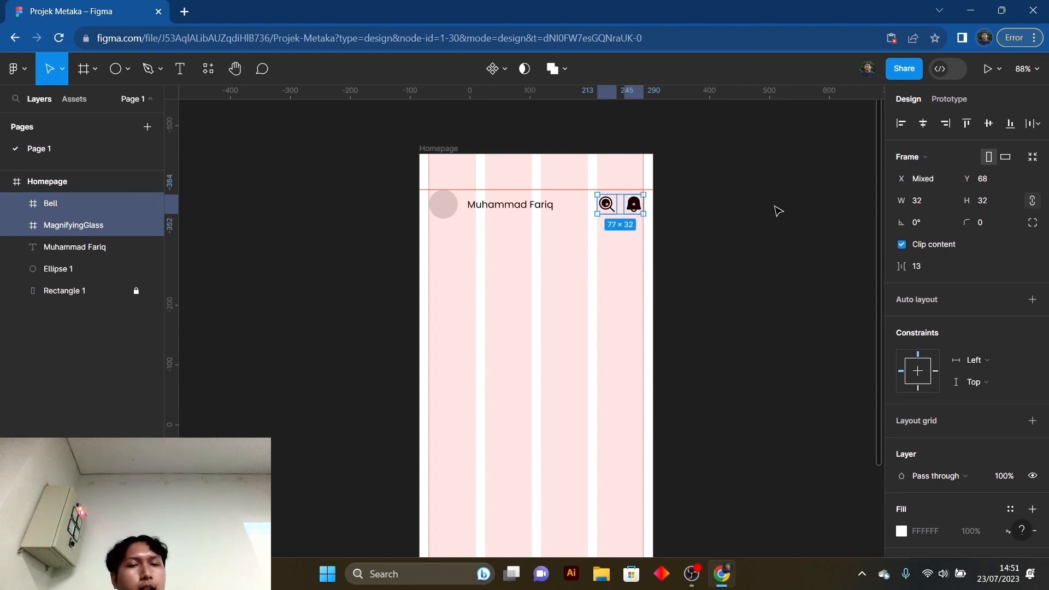
{"action": "left_click", "coordinate": [685, 258]}
- Try to recolor the magnifying glass icon by shifting its black selection color to a green hue
{"action": "left_click", "coordinate": [607, 204]}
{"action": "scroll", "coordinate": [962, 438], "scroll_direction": "down", "scroll_amount": 3}
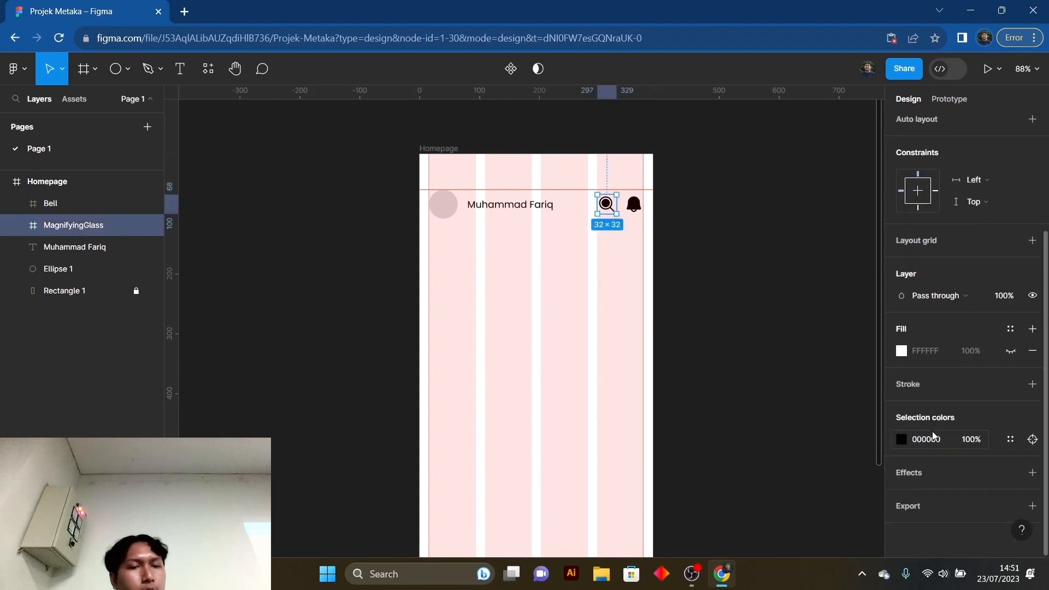
{"action": "left_click", "coordinate": [902, 439]}
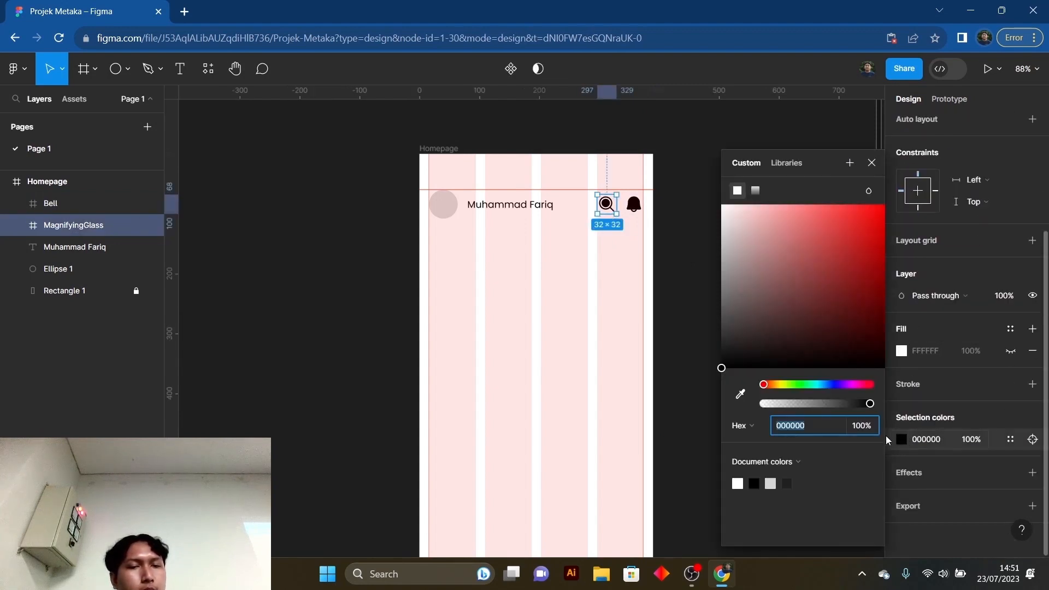
{"action": "left_click", "coordinate": [801, 385]}
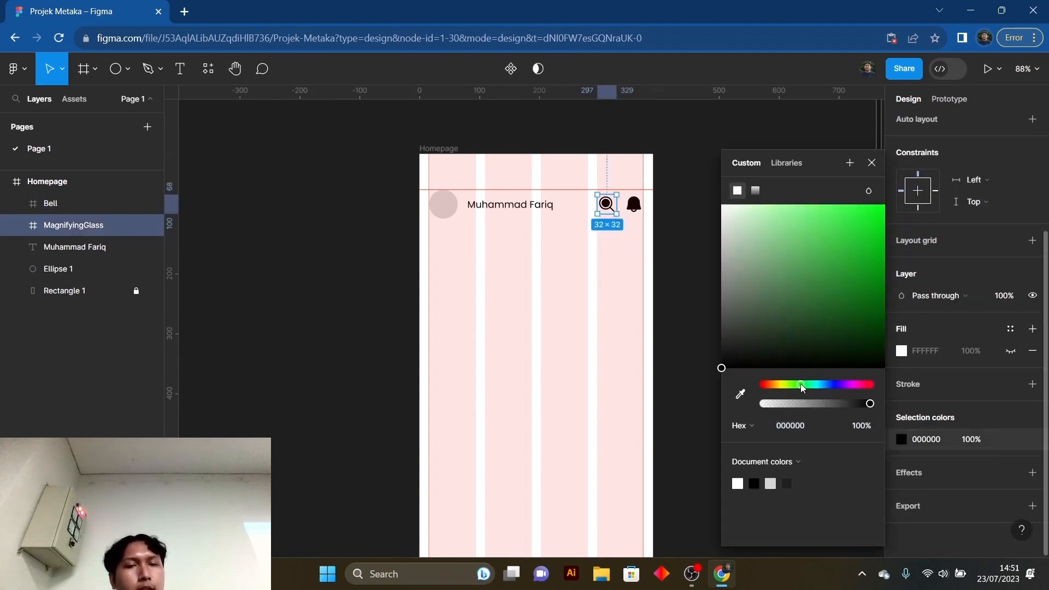
{"action": "left_click", "coordinate": [871, 165]}
{"action": "left_click", "coordinate": [1030, 439]}
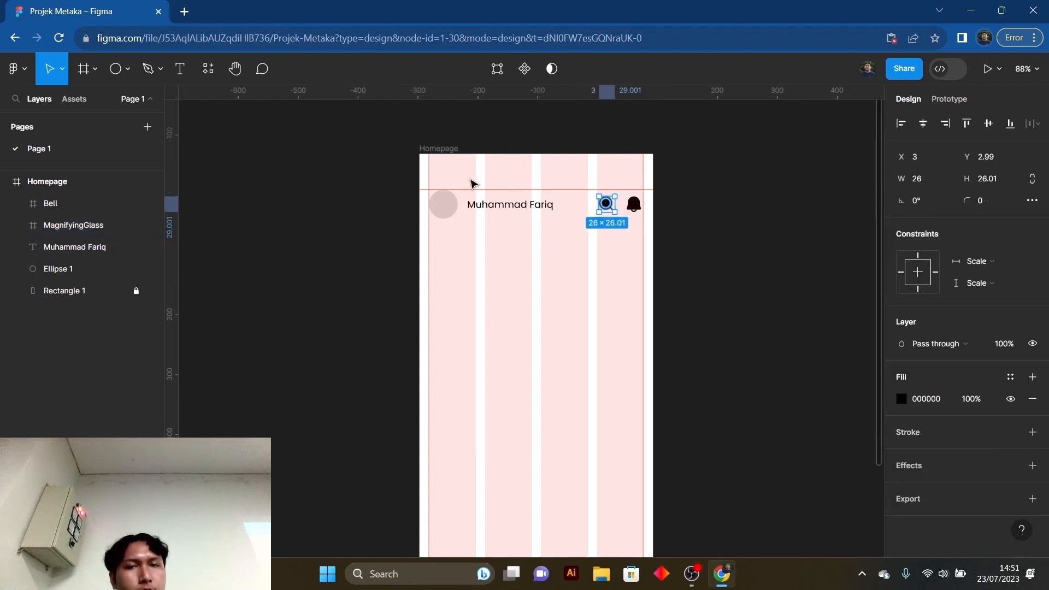
{"action": "left_click", "coordinate": [60, 225]}
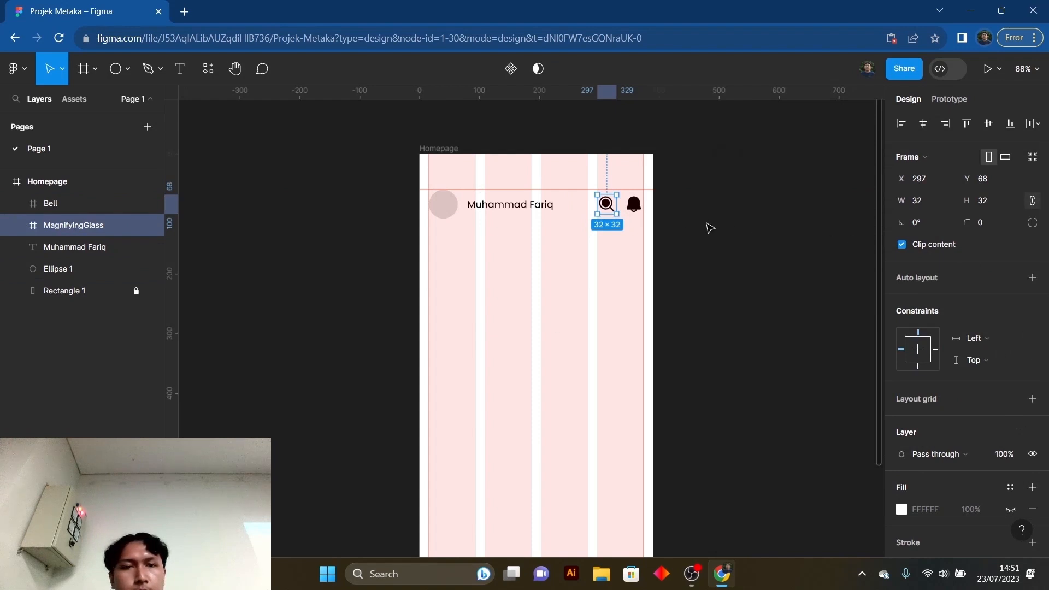
{"action": "scroll", "coordinate": [953, 505], "scroll_direction": "down", "scroll_amount": 3}
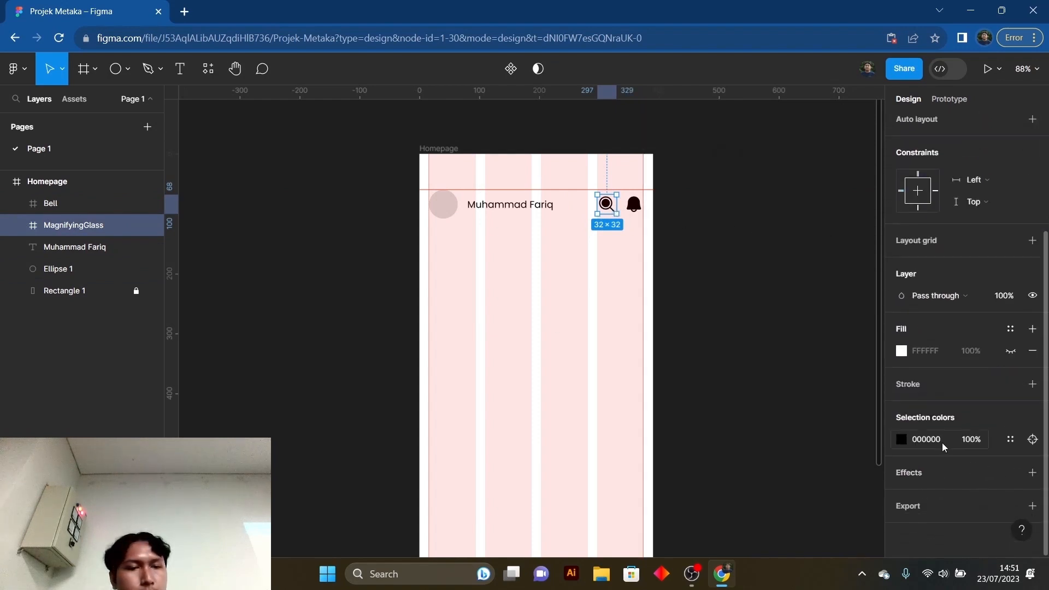
{"action": "left_click", "coordinate": [1011, 440]}
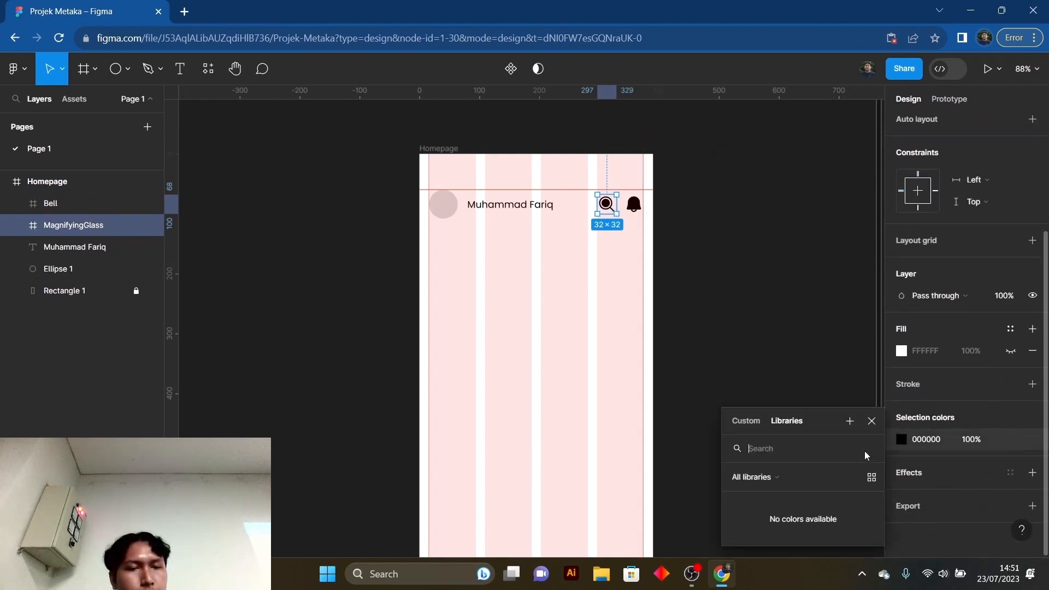
{"action": "left_click", "coordinate": [873, 424]}
- Try green hues on the fill of the magnifying glass vector, settle on pure red FF0000 and deselect it
{"action": "left_click", "coordinate": [1031, 439]}
{"action": "left_click", "coordinate": [901, 399]}
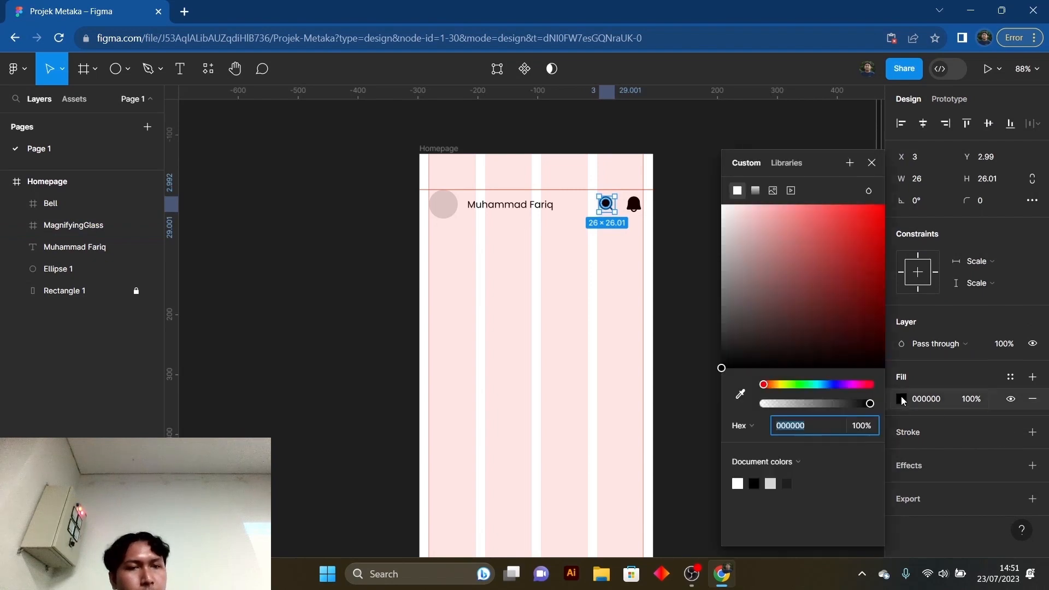
{"action": "left_click_drag", "start_coordinate": [838, 385], "coordinate": [796, 387]}
{"action": "left_click_drag", "start_coordinate": [802, 278], "coordinate": [886, 211]}
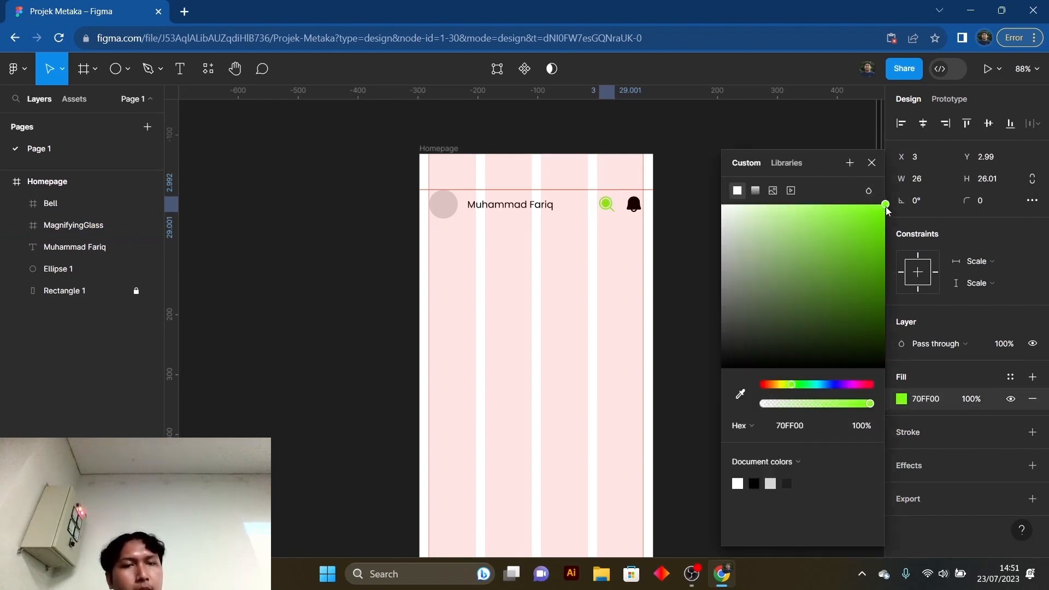
{"action": "left_click", "coordinate": [803, 394]}
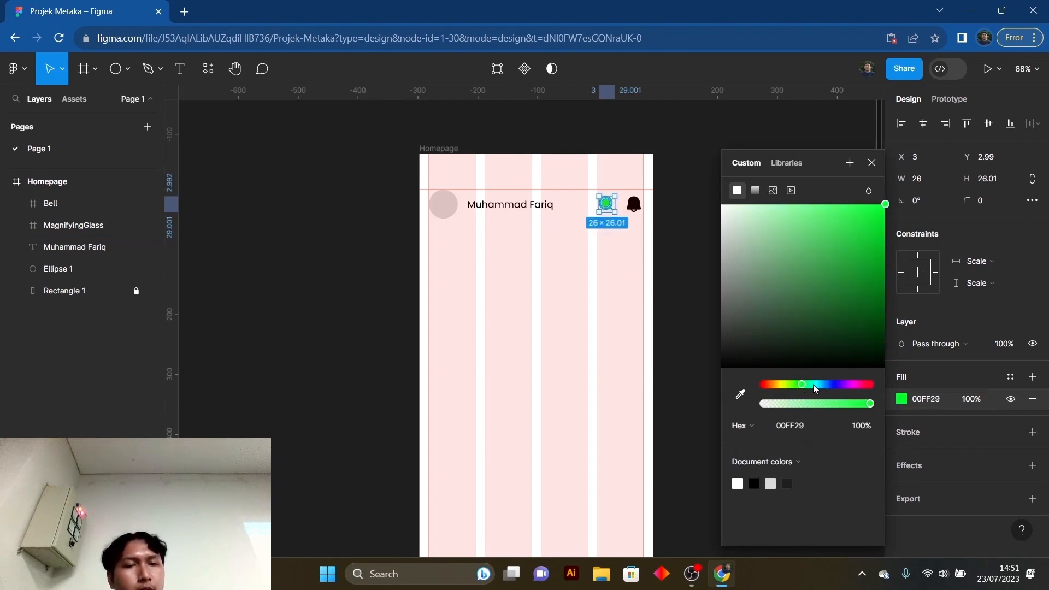
{"action": "left_click_drag", "start_coordinate": [815, 388], "coordinate": [764, 395]}
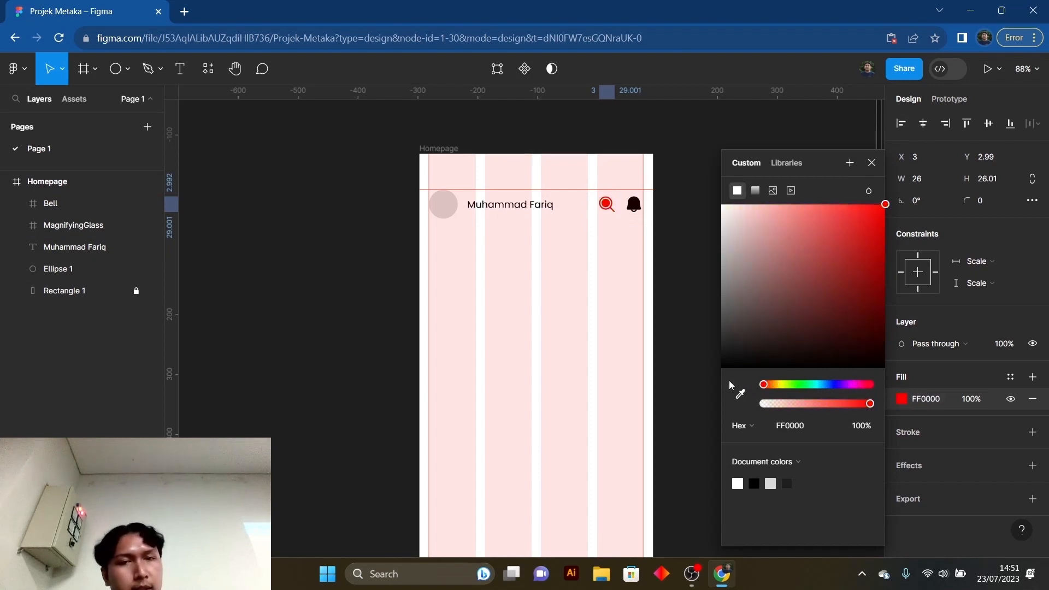
{"action": "left_click", "coordinate": [873, 166]}
{"action": "left_click", "coordinate": [789, 344]}
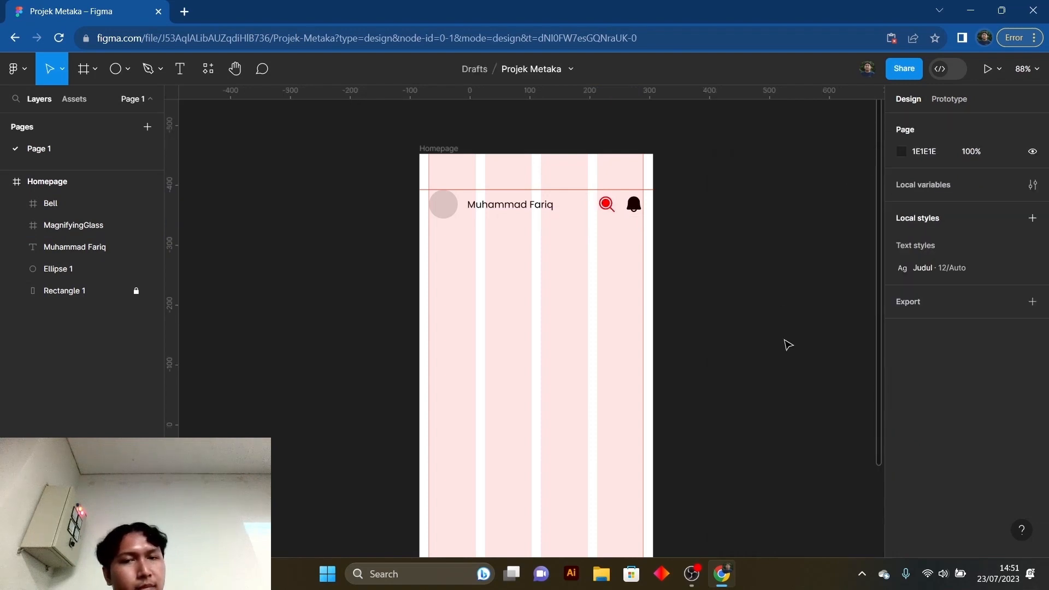
{"action": "left_click", "coordinate": [609, 211]}
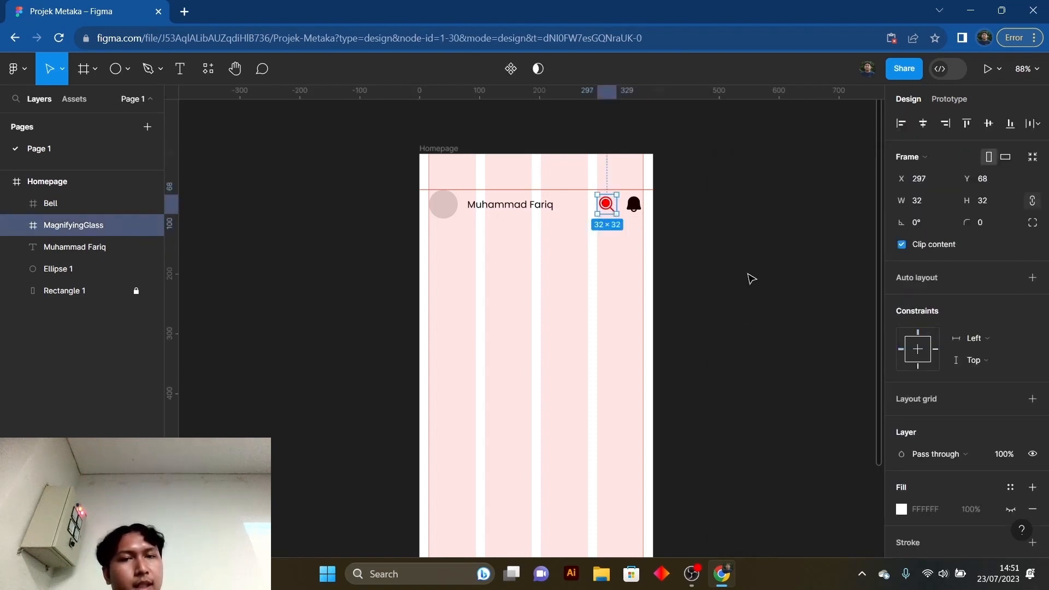
{"action": "left_click", "coordinate": [752, 279]}
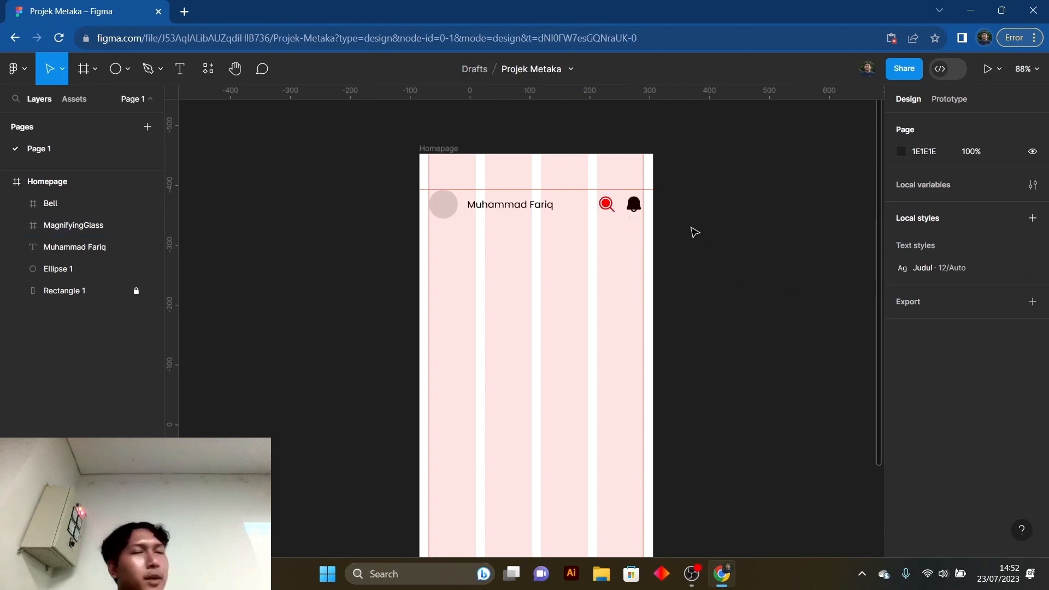
{"action": "left_click", "coordinate": [608, 211]}
{"action": "left_click", "coordinate": [677, 243]}
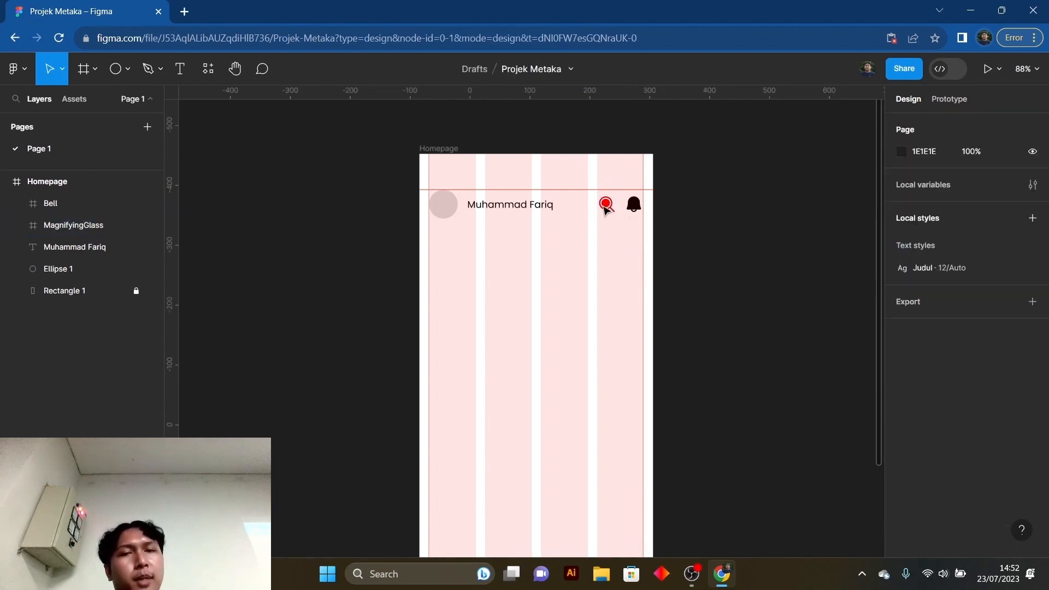
- Change the selection color of the MagnifyingGlass frame to light green 61FF71 and close the color picker
{"action": "left_click", "coordinate": [613, 211]}
{"action": "scroll", "coordinate": [919, 470], "scroll_direction": "down", "scroll_amount": 3}
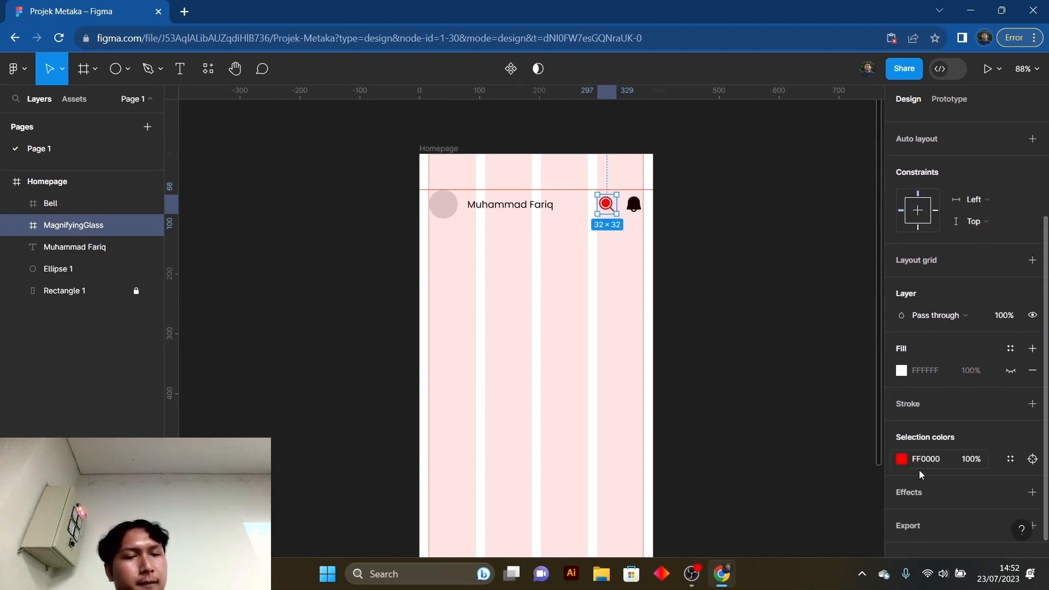
{"action": "left_click", "coordinate": [902, 439]}
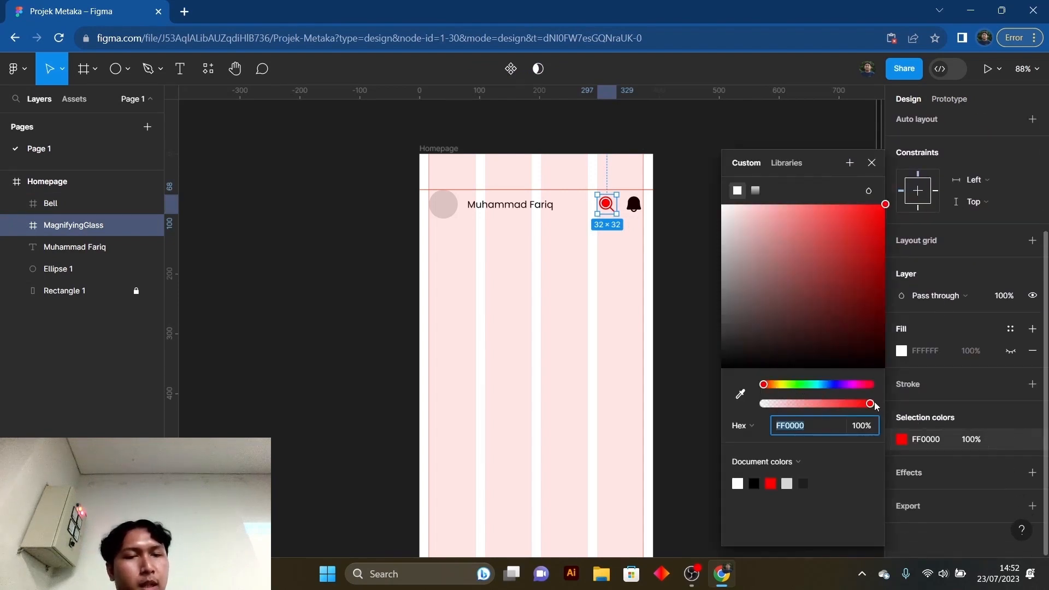
{"action": "left_click_drag", "start_coordinate": [791, 388], "coordinate": [805, 383]}
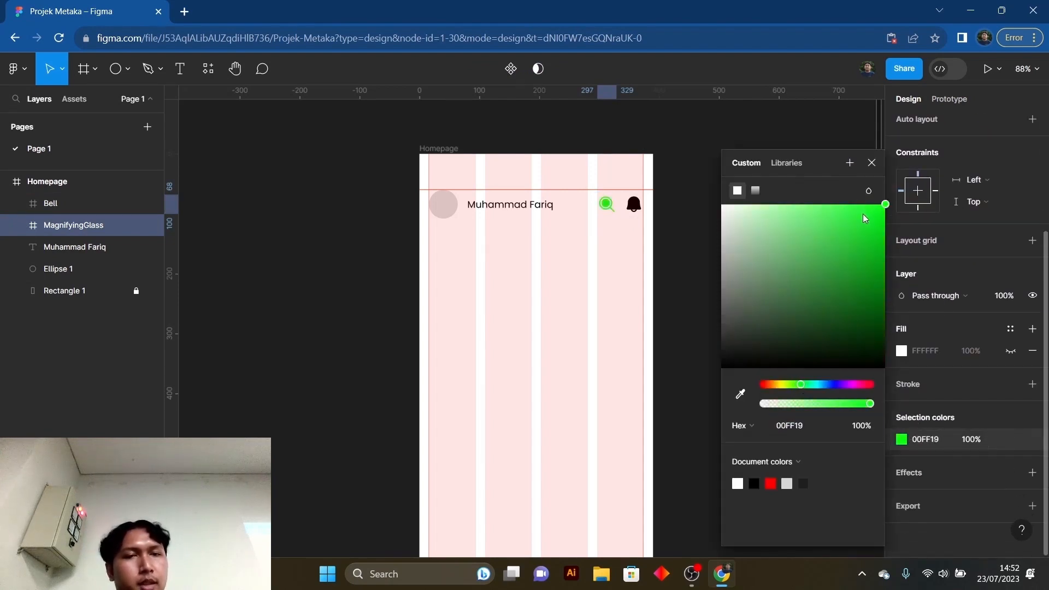
{"action": "left_click_drag", "start_coordinate": [865, 219], "coordinate": [824, 203]}
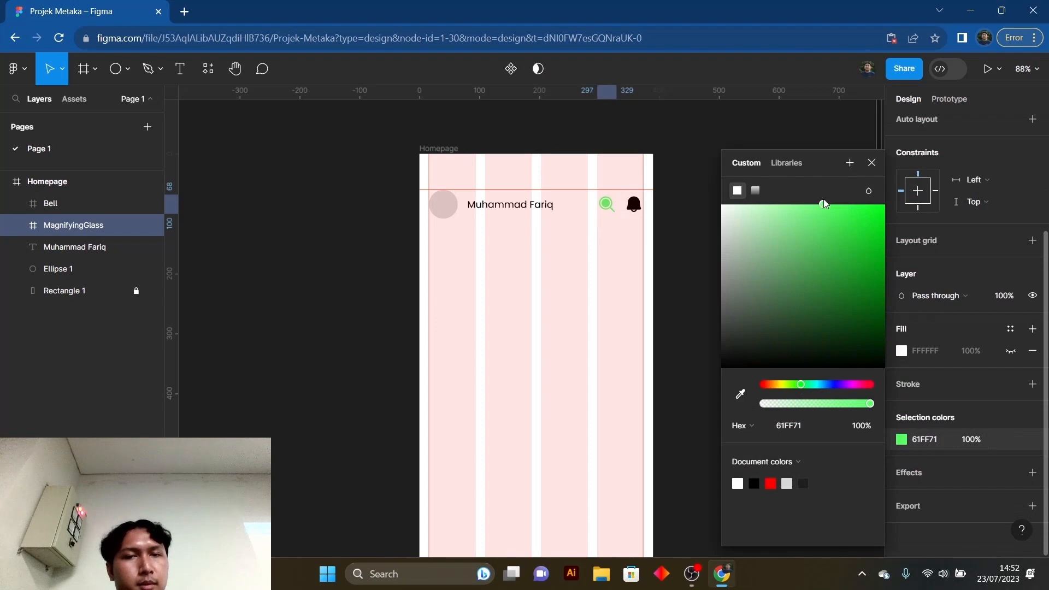
{"action": "left_click", "coordinate": [873, 164]}
{"action": "left_click", "coordinate": [730, 277]}
- Recolor the bell icon by sampling the magnifying glass's green with the eyedropper for its selection color
{"action": "left_click", "coordinate": [634, 206]}
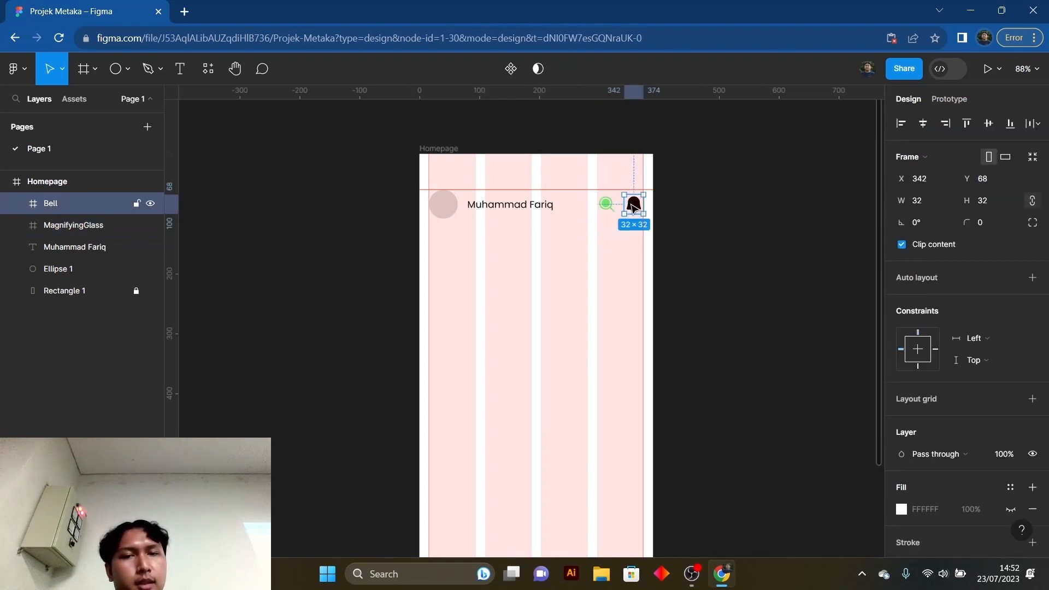
{"action": "scroll", "coordinate": [910, 471], "scroll_direction": "down", "scroll_amount": 3}
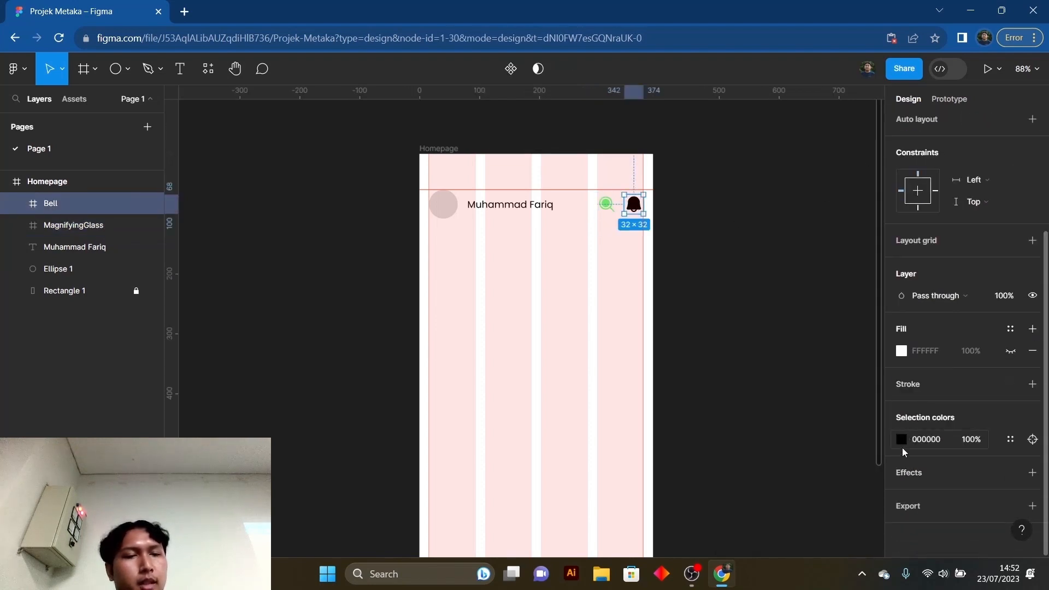
{"action": "left_click", "coordinate": [901, 440]}
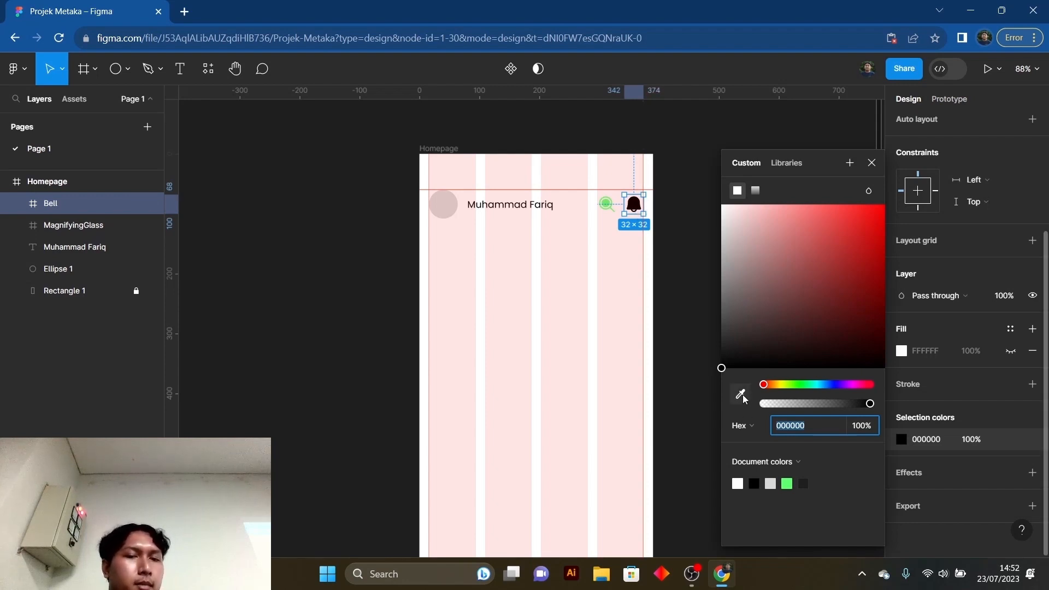
{"action": "left_click", "coordinate": [742, 394]}
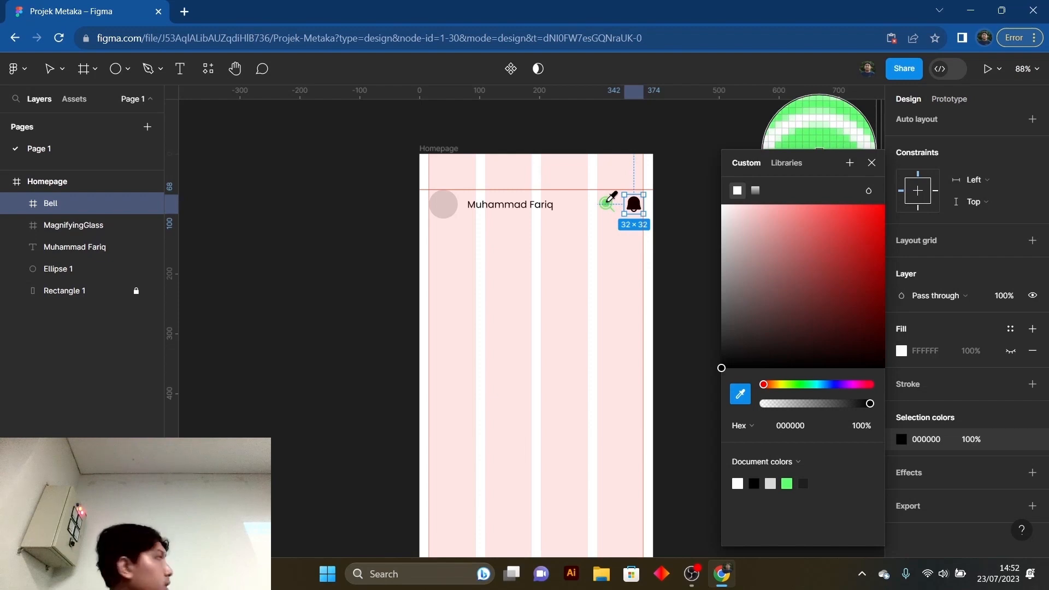
{"action": "left_click", "coordinate": [607, 201]}
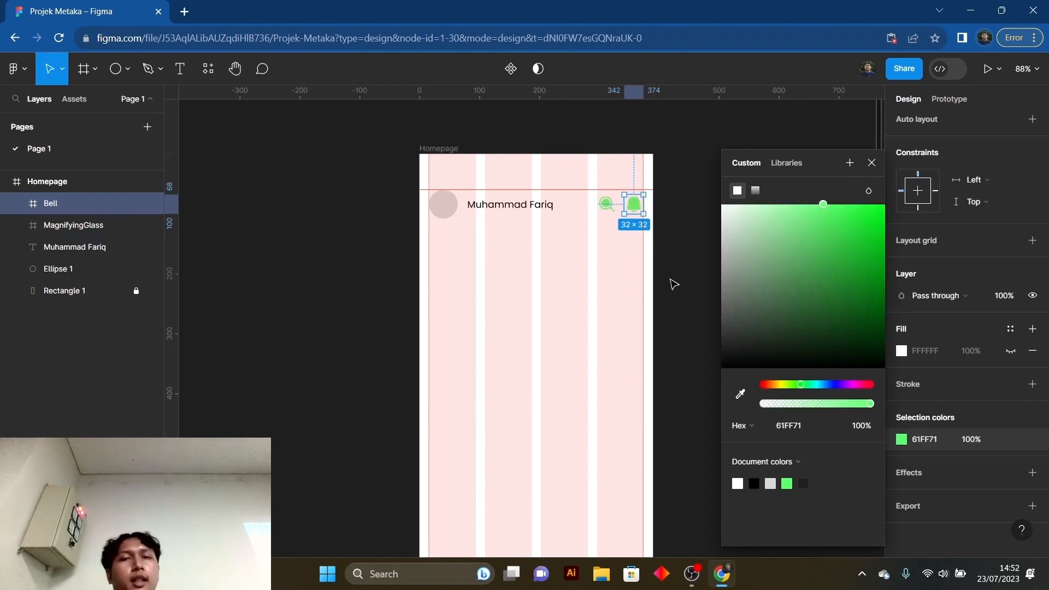
{"action": "left_click", "coordinate": [686, 260]}
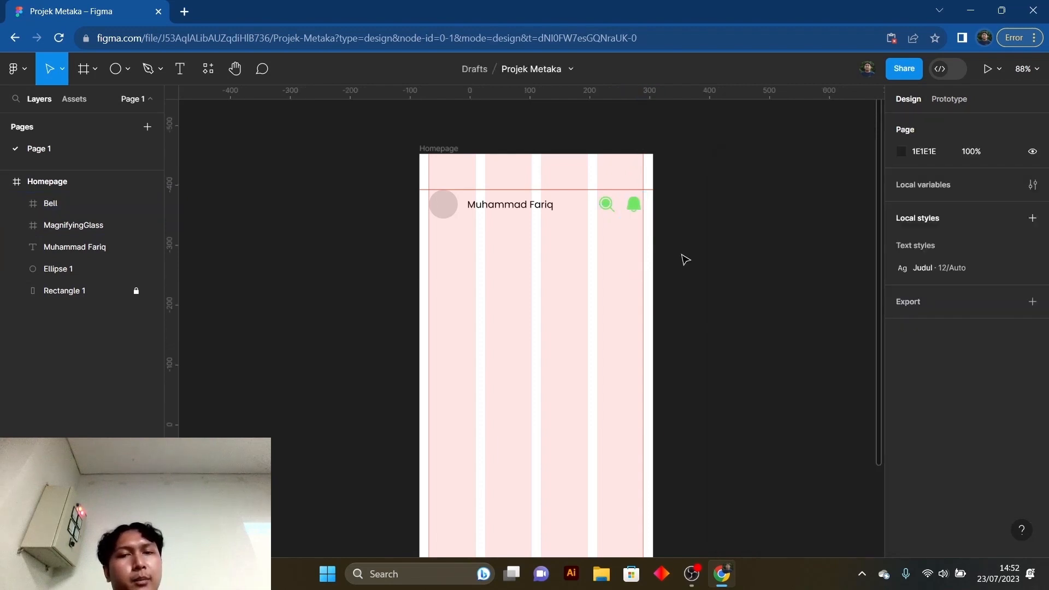
- Set the spacing between the magnifying glass and bell icons to 26 and move the pair so the bell meets the right margin guide
{"action": "scroll", "coordinate": [733, 330], "scroll_direction": "down", "scroll_amount": 1}
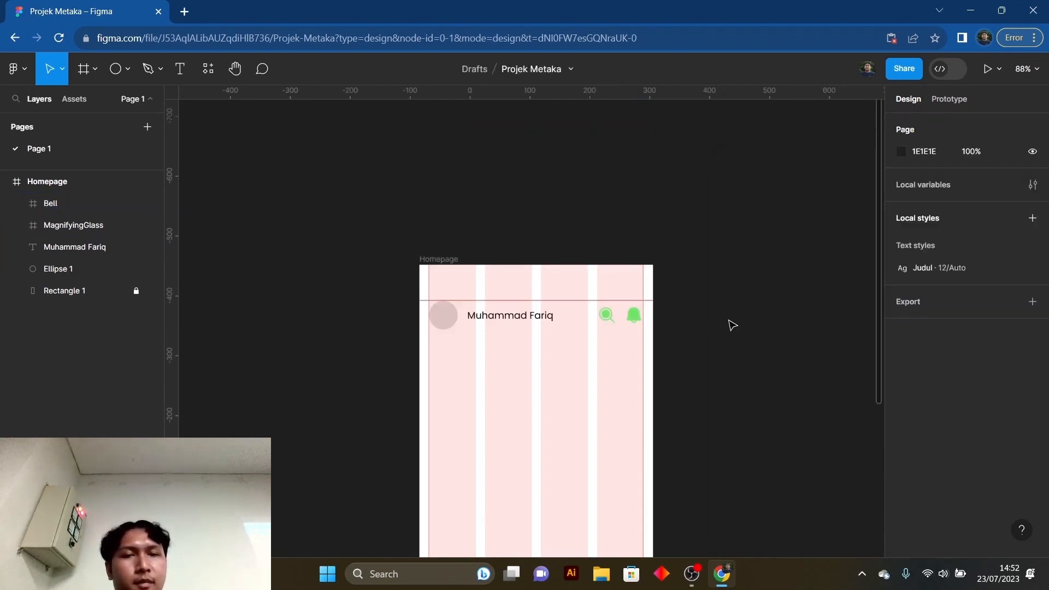
{"action": "scroll", "coordinate": [739, 324], "scroll_direction": "up", "scroll_amount": 1}
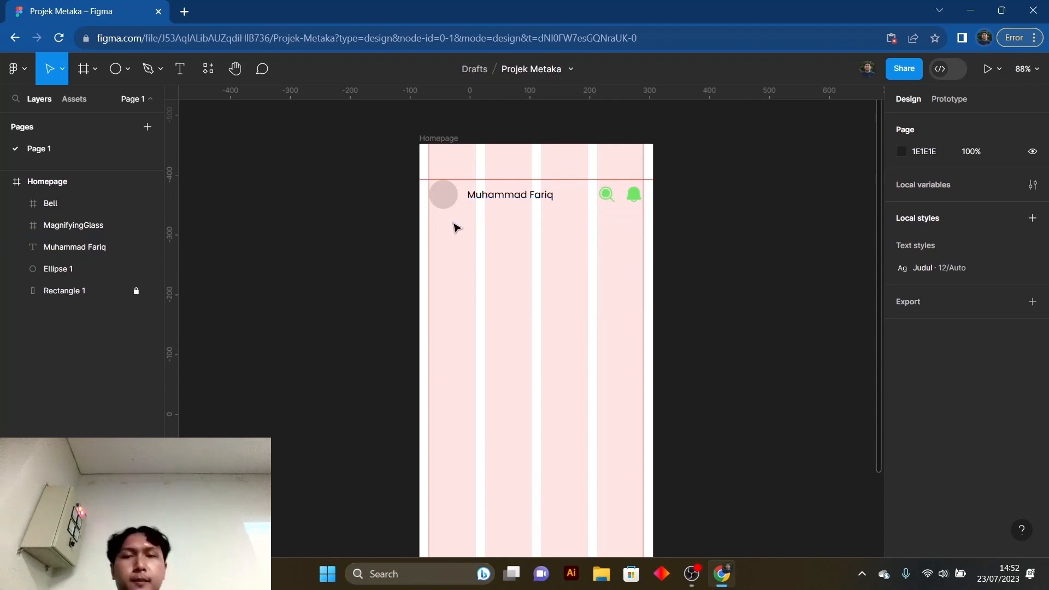
{"action": "left_click", "coordinate": [619, 201]}
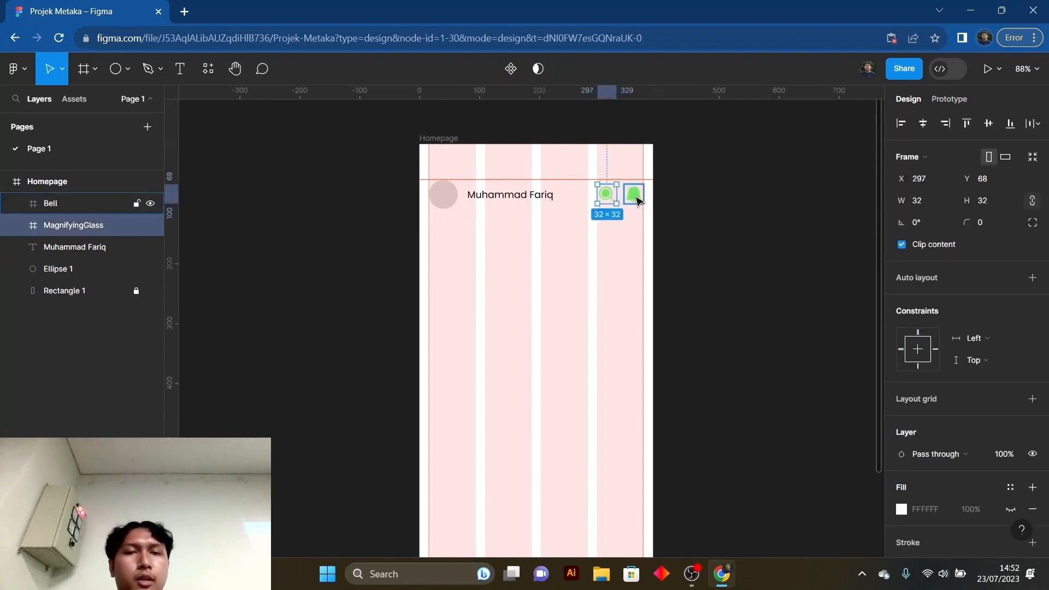
{"action": "left_click", "coordinate": [637, 196], "text": "shift"}
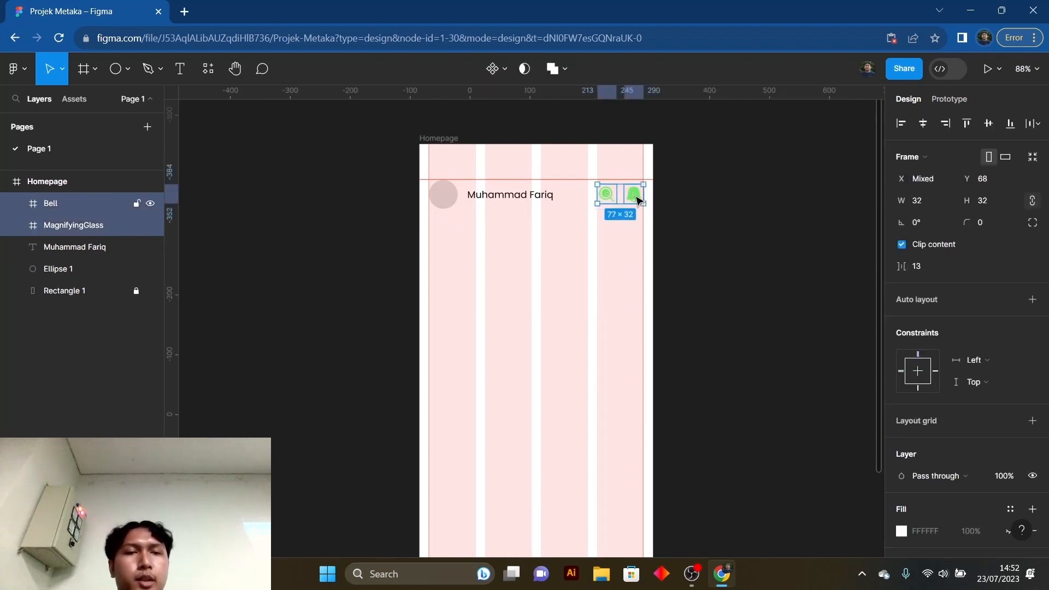
{"action": "left_click", "coordinate": [937, 269]}
{"action": "type", "text": "26"}
{"action": "key", "text": "Return"}
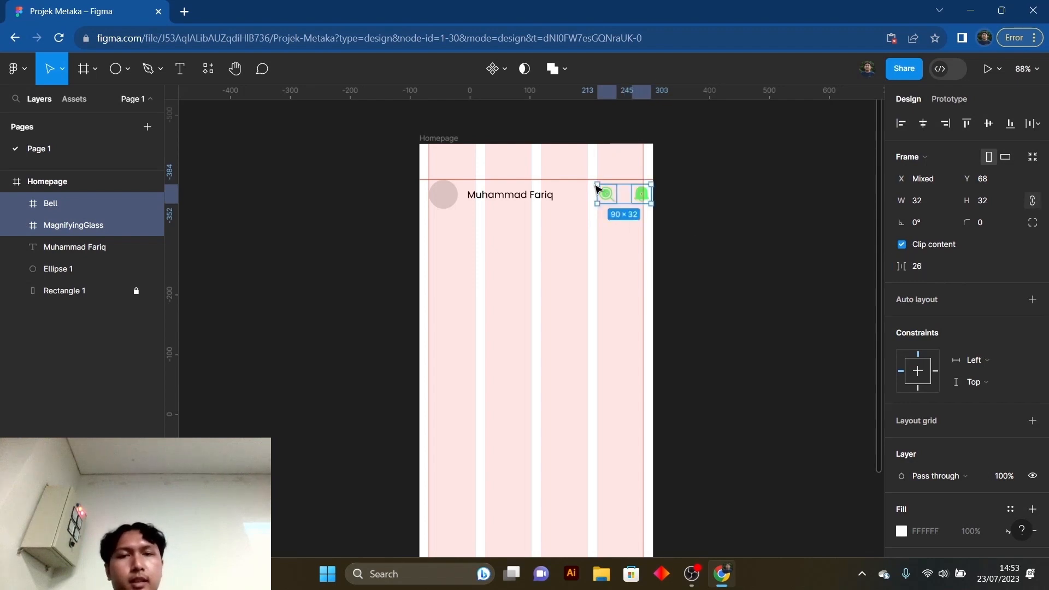
{"action": "left_click_drag", "start_coordinate": [611, 196], "coordinate": [602, 201]}
{"action": "left_click", "coordinate": [672, 243]}
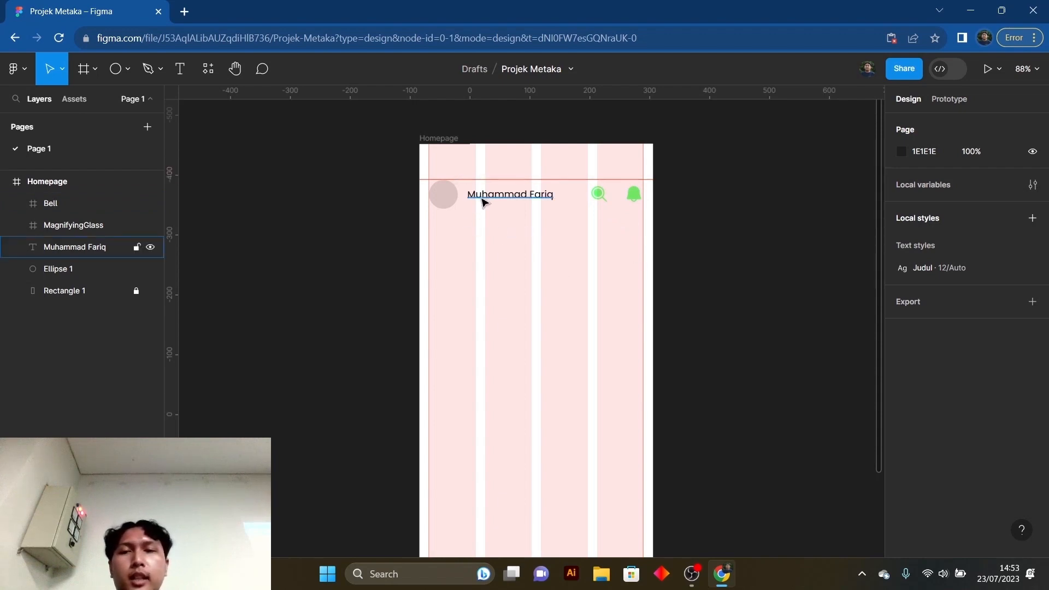
- Draw a rectangle about 32 × 6 in the Homepage frame, just below the header circle
{"action": "left_click", "coordinate": [128, 69]}
{"action": "left_click", "coordinate": [124, 98]}
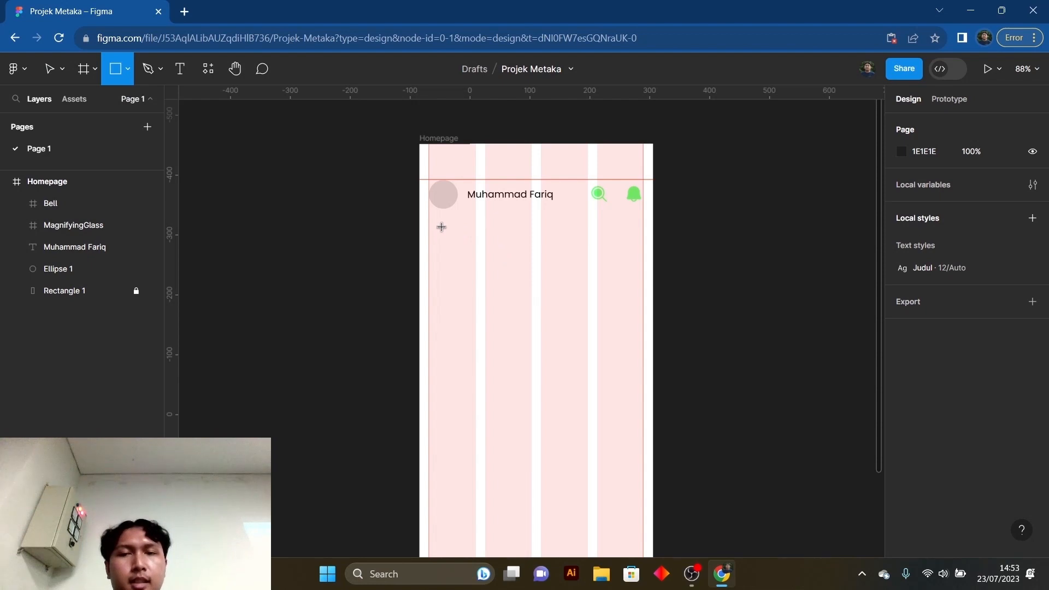
{"action": "left_click_drag", "start_coordinate": [437, 227], "coordinate": [460, 230]}
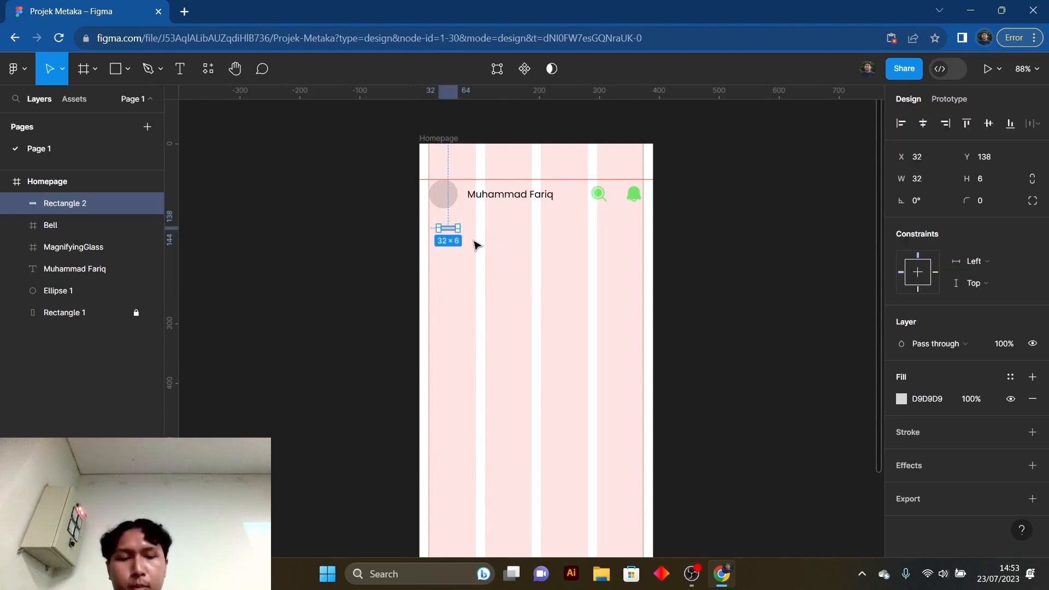
- Delete the small rectangle and draw a new one about 326 × 87 below the header, ending at the right margin guide
{"action": "key", "text": "Delete"}
{"action": "key", "text": "r"}
{"action": "key", "text": "Escape"}
{"action": "key", "text": "r"}
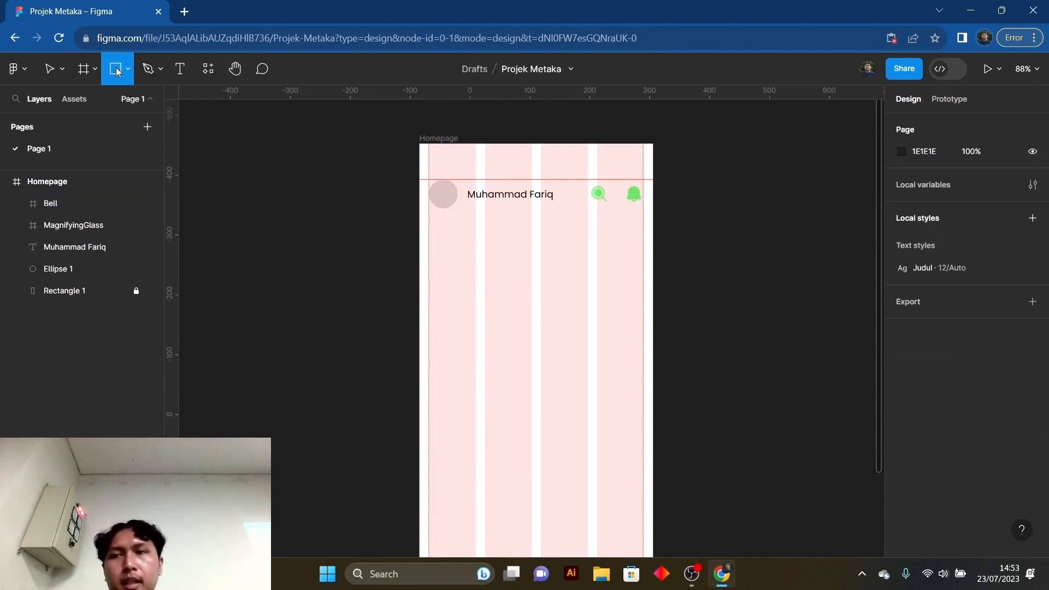
{"action": "left_click_drag", "start_coordinate": [449, 228], "coordinate": [644, 280]}
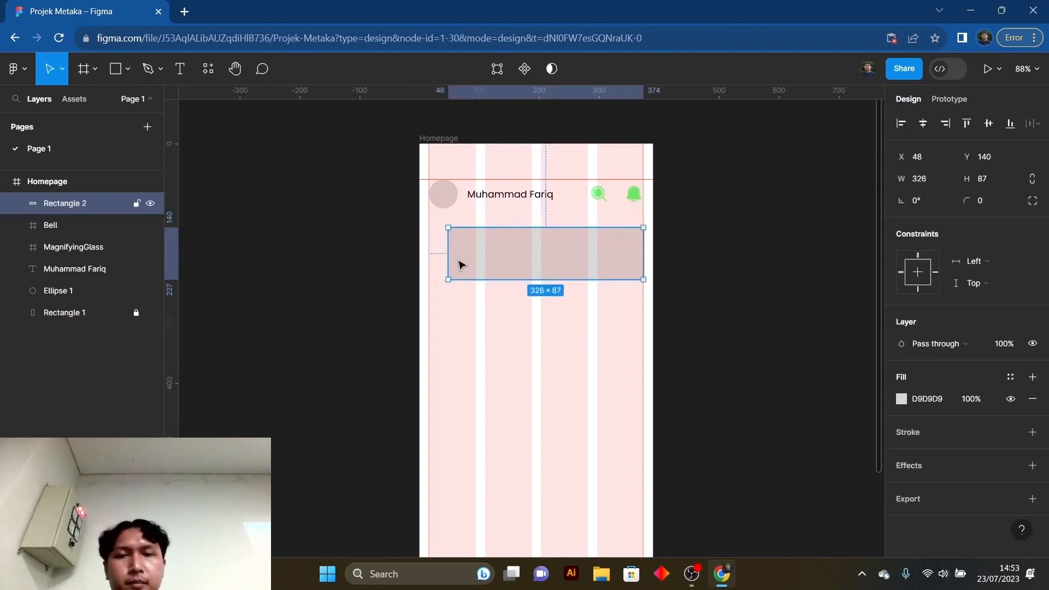
- Widen the rectangle to the left margin guide so it is 358 wide, and move it up closer to the header circle
{"action": "left_click_drag", "start_coordinate": [447, 252], "coordinate": [429, 253]}
{"action": "left_click_drag", "start_coordinate": [578, 246], "coordinate": [575, 251]}
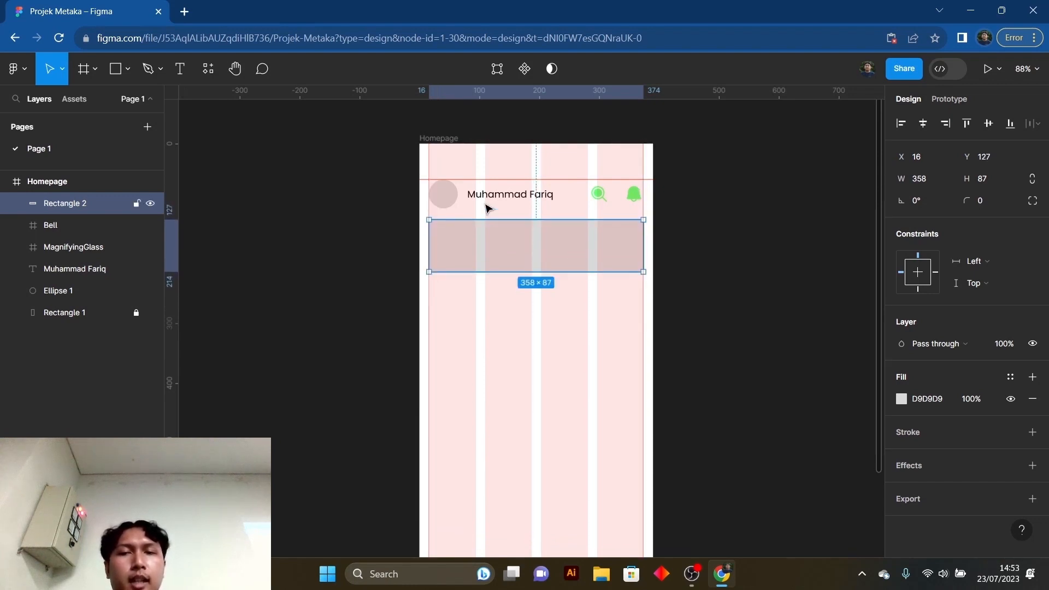
{"action": "left_click", "coordinate": [555, 322]}
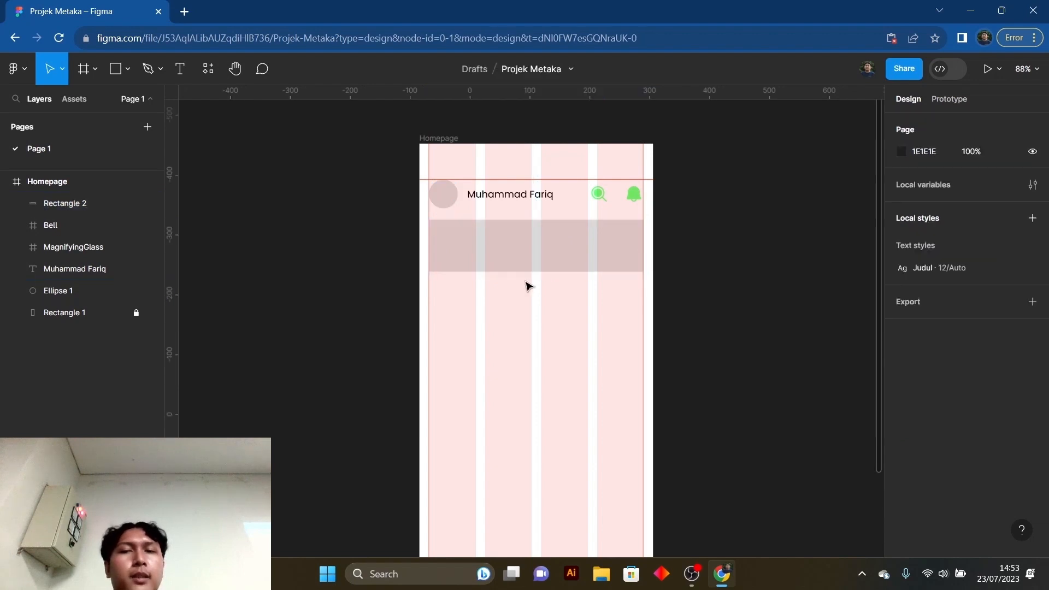
- Set the vertical spacing between the header circle and the rectangle to 16 and check the gap
{"action": "left_click", "coordinate": [506, 248]}
{"action": "left_click", "coordinate": [448, 197], "text": "shift"}
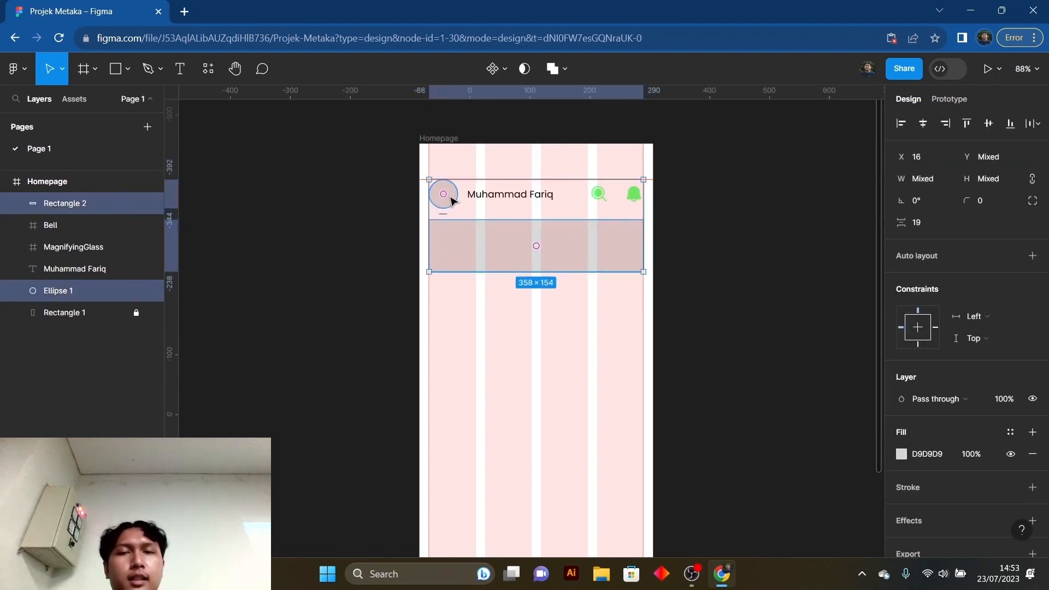
{"action": "left_click", "coordinate": [923, 223]}
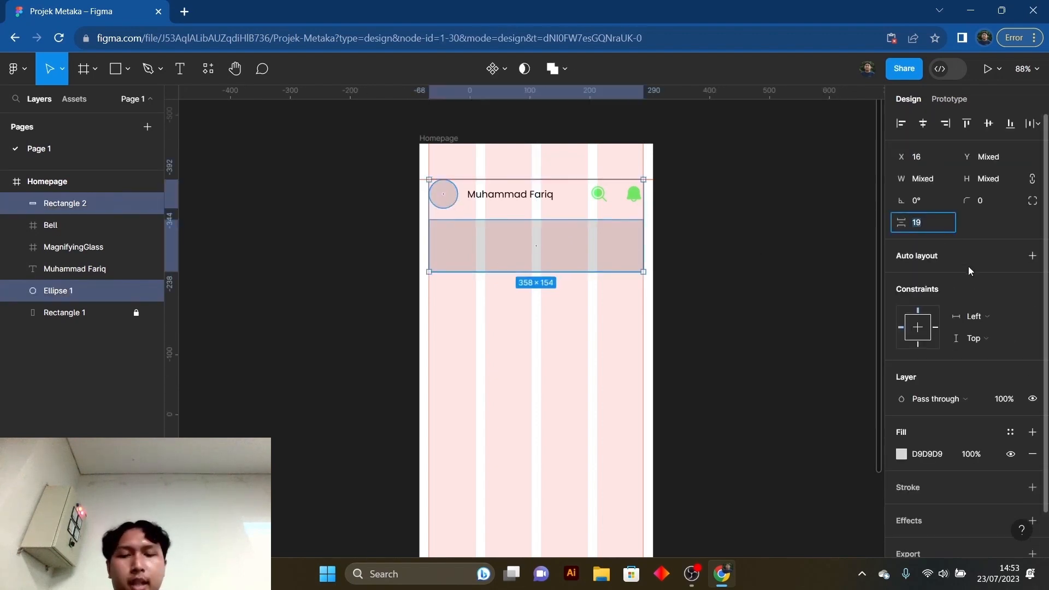
{"action": "type", "text": "16"}
{"action": "key", "text": "Return"}
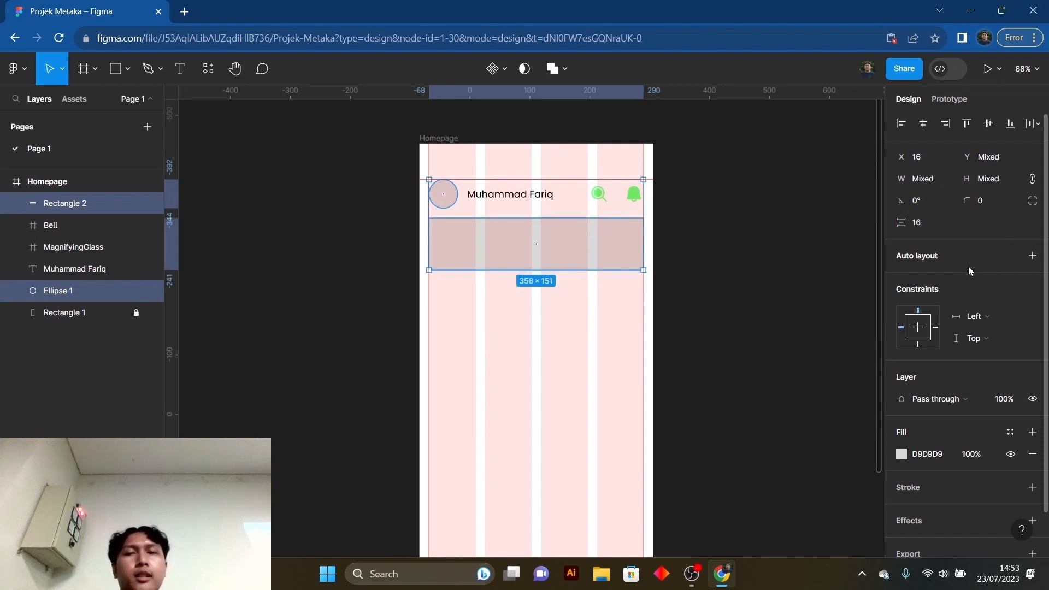
{"action": "left_click", "coordinate": [733, 307]}
{"action": "left_click", "coordinate": [576, 257]}
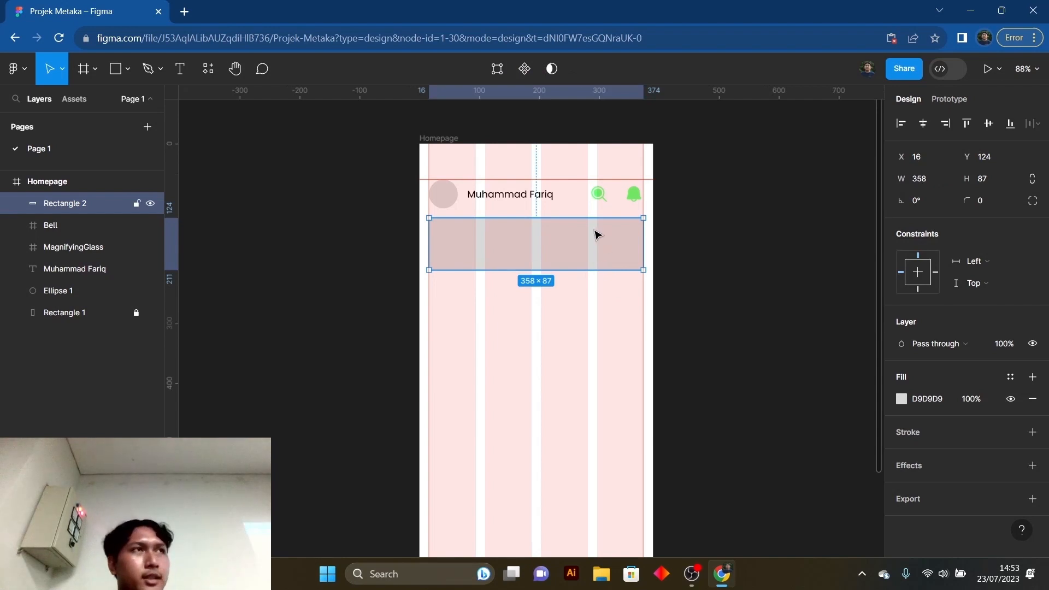
{"action": "left_click", "coordinate": [451, 201], "text": "shift"}
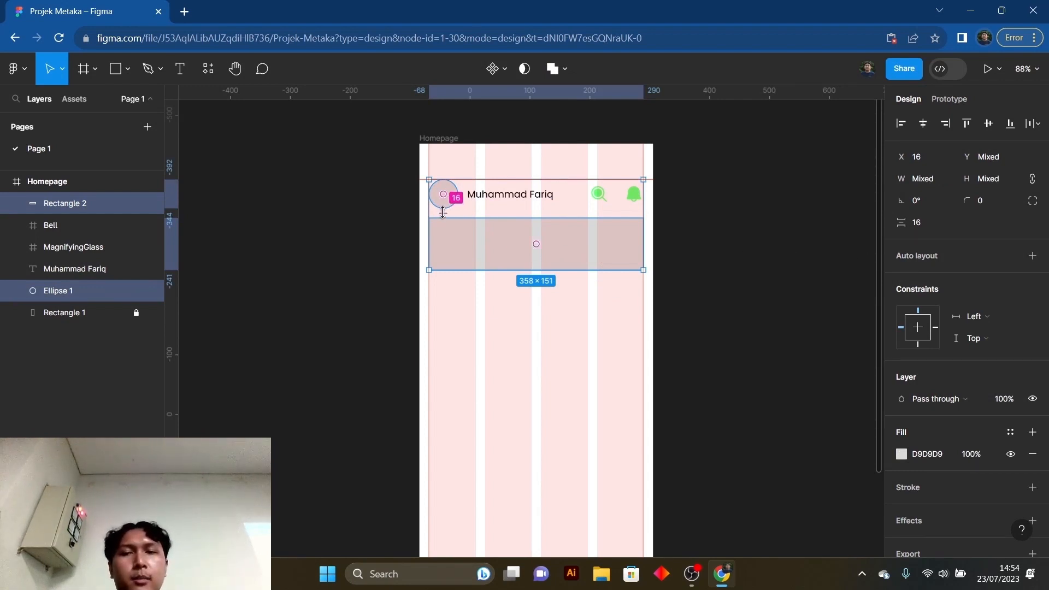
{"action": "left_click", "coordinate": [524, 387]}
- Round the rectangle's corners with a corner radius of 8
{"action": "left_click", "coordinate": [516, 244]}
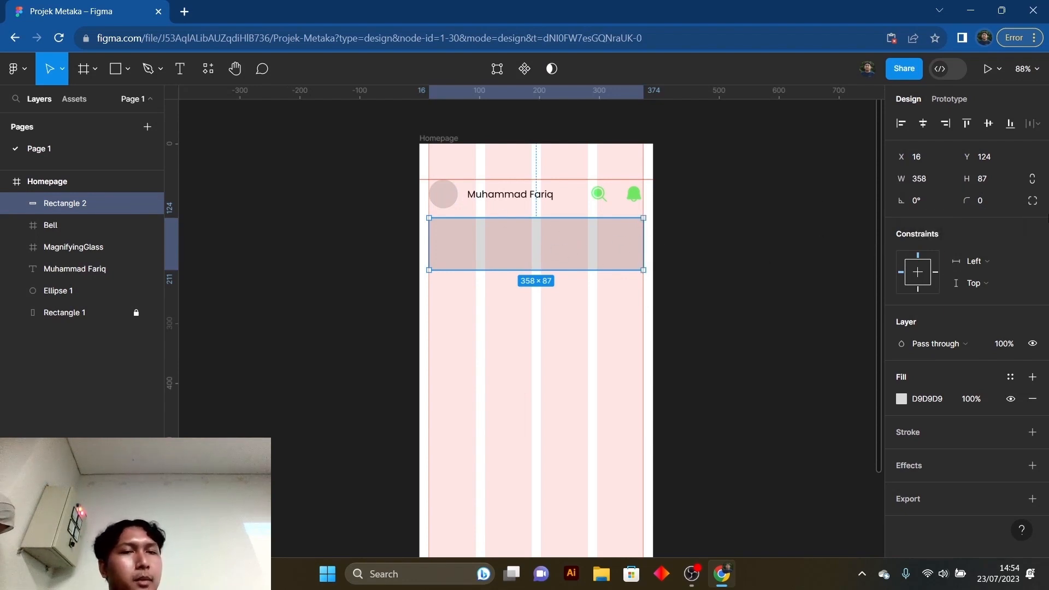
{"action": "left_click", "coordinate": [993, 200]}
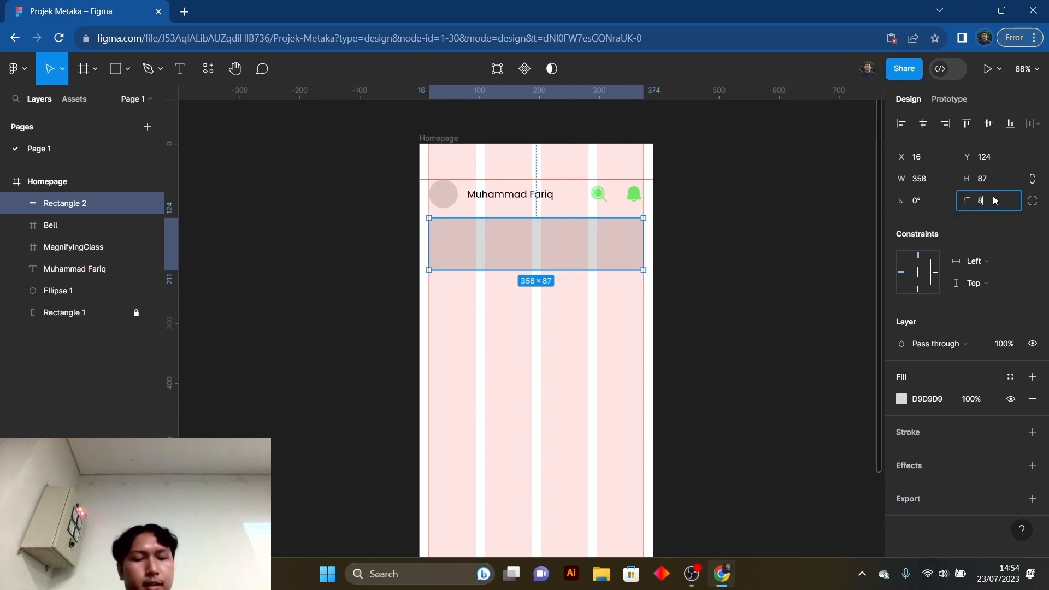
{"action": "key", "text": "Return"}
{"action": "left_click", "coordinate": [762, 267]}
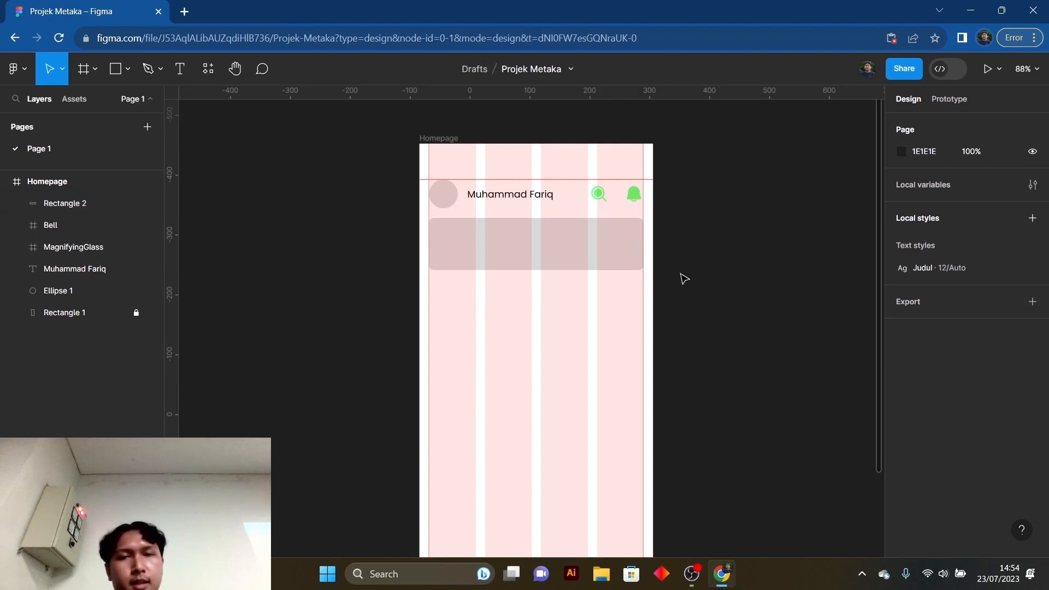
{"action": "left_click", "coordinate": [582, 239]}
{"action": "left_click", "coordinate": [743, 268]}
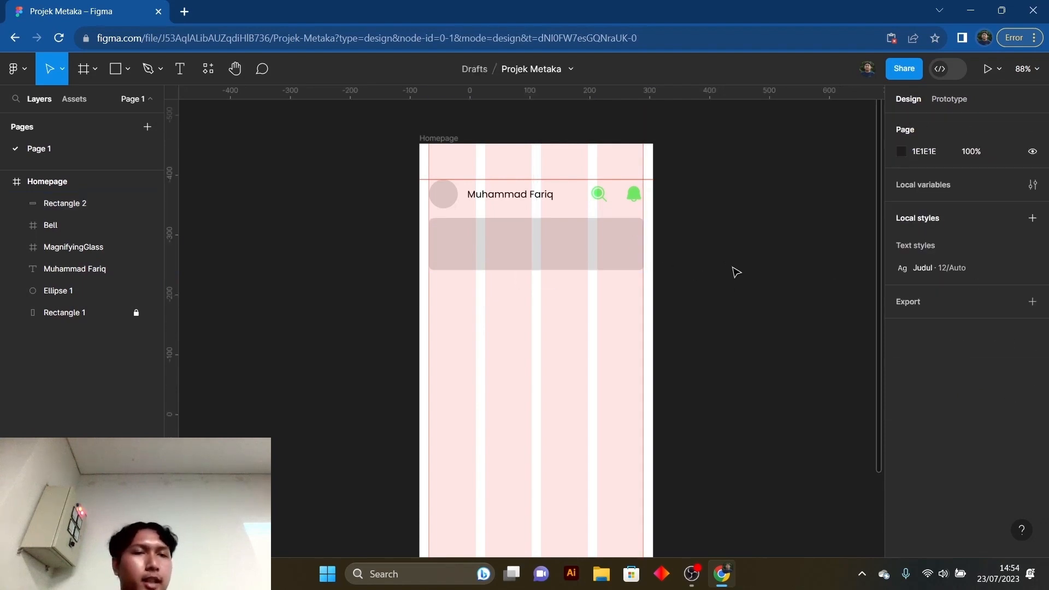
- Fill the rectangle with green 61FF71 by sampling the bell icon with the eyedropper, and close the color picker
{"action": "scroll", "coordinate": [601, 317], "scroll_direction": "up", "scroll_amount": 1}
{"action": "scroll", "coordinate": [605, 323], "scroll_direction": "up", "scroll_amount": 3}
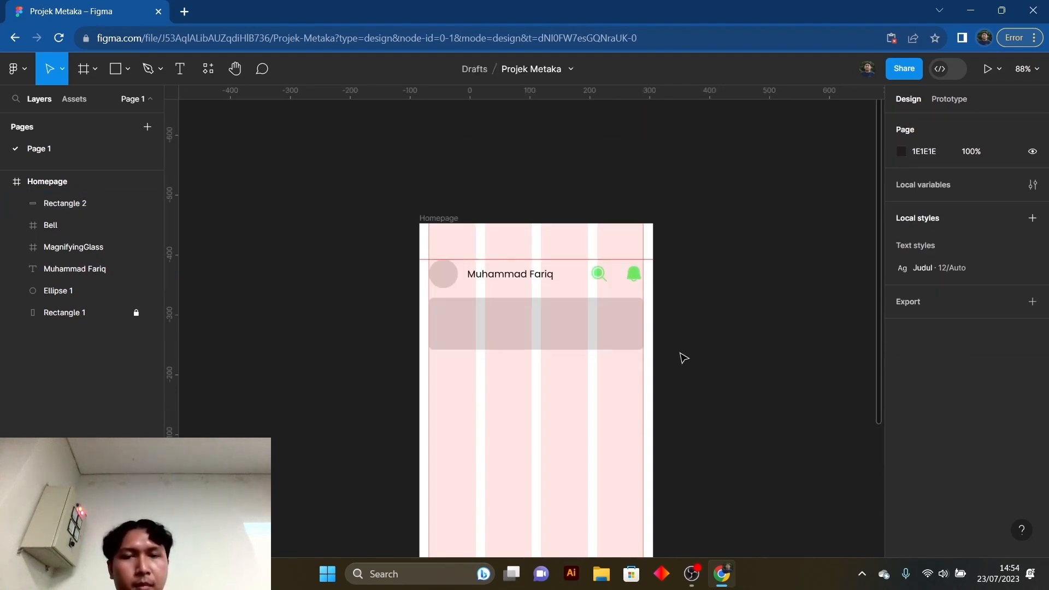
{"action": "scroll", "coordinate": [700, 353], "scroll_direction": "down", "scroll_amount": 5}
{"action": "left_click", "coordinate": [582, 191]}
{"action": "scroll", "coordinate": [704, 285], "scroll_direction": "up", "scroll_amount": 4}
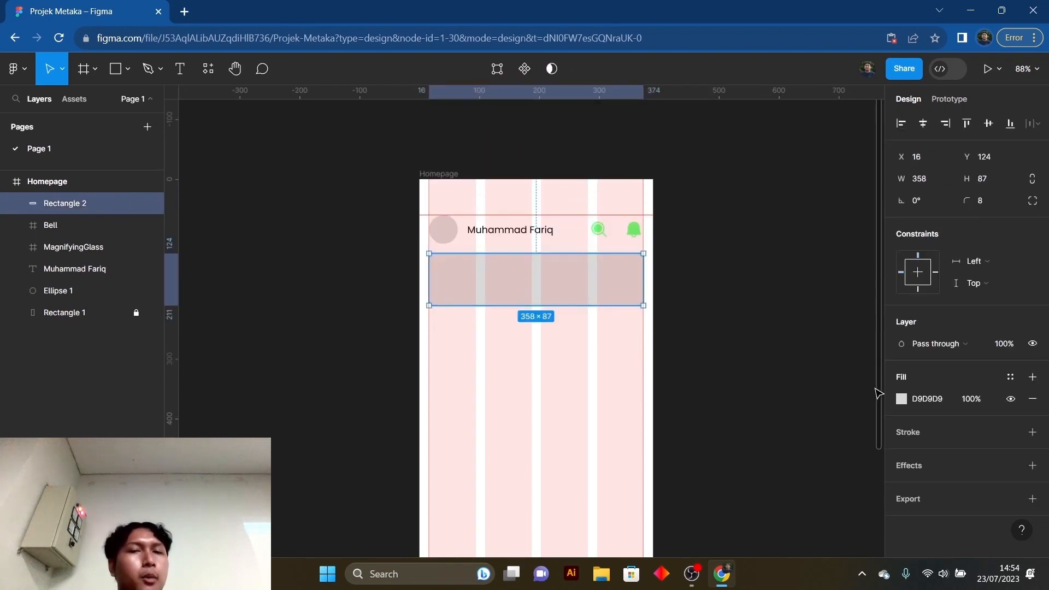
{"action": "left_click", "coordinate": [903, 400]}
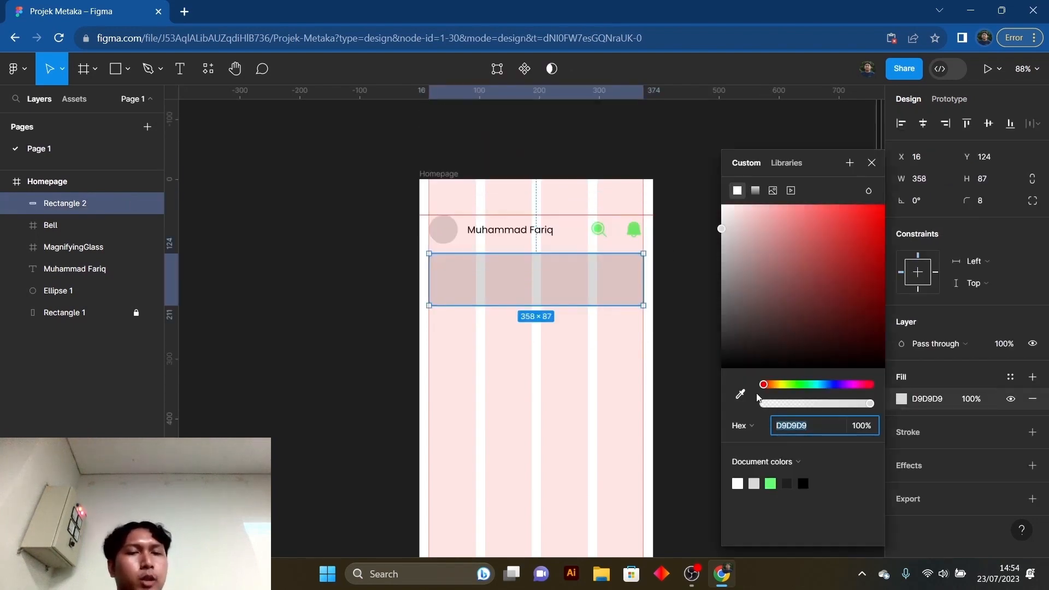
{"action": "left_click", "coordinate": [741, 395]}
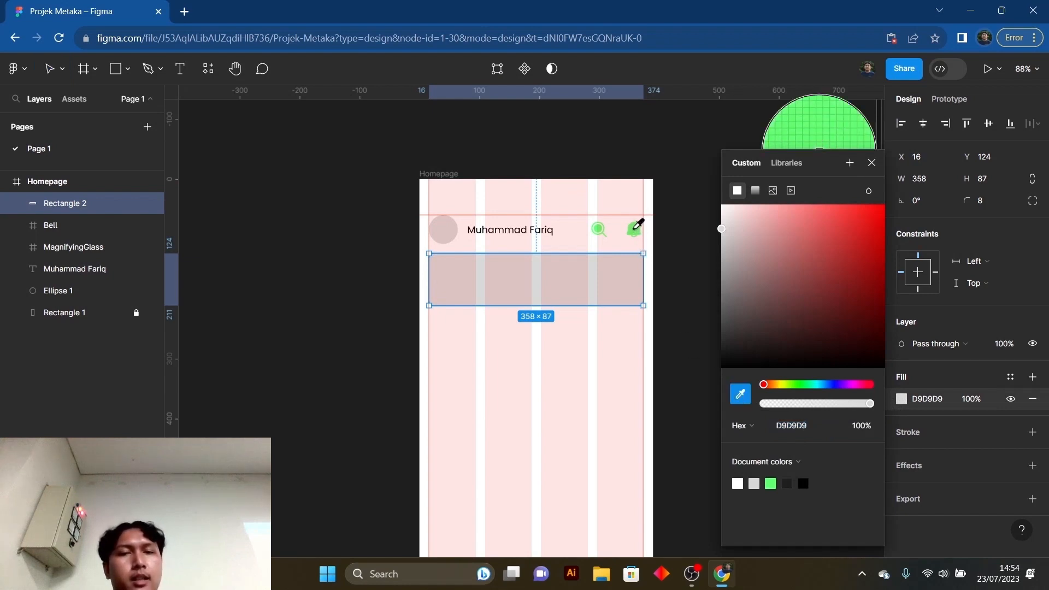
{"action": "left_click", "coordinate": [637, 225]}
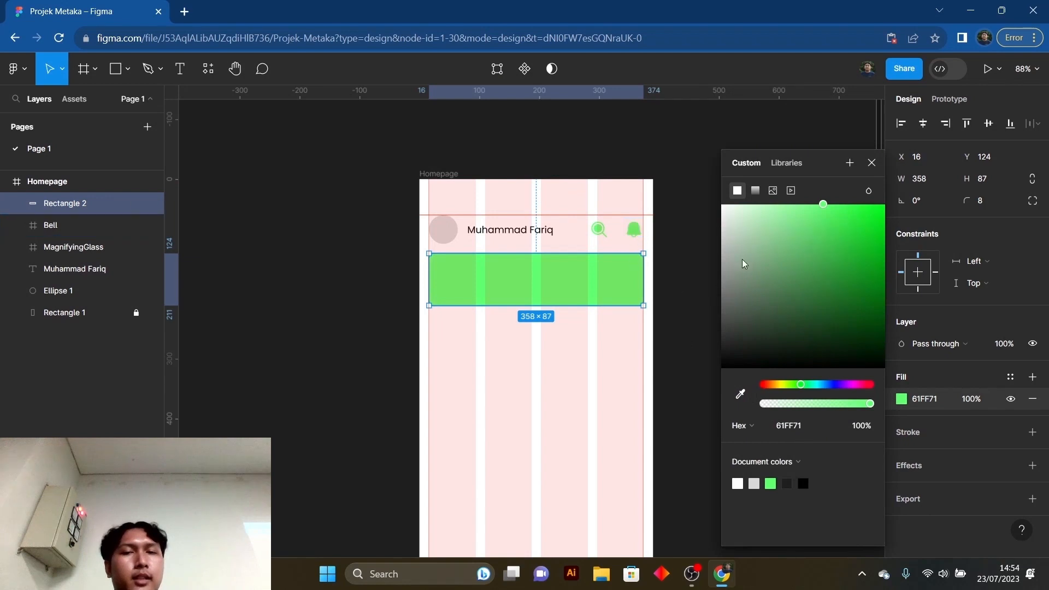
{"action": "left_click", "coordinate": [871, 163]}
{"action": "left_click", "coordinate": [750, 270]}
- Hide the 4-column layout grid of the Homepage frame
{"action": "scroll", "coordinate": [747, 272], "scroll_direction": "down", "scroll_amount": 1}
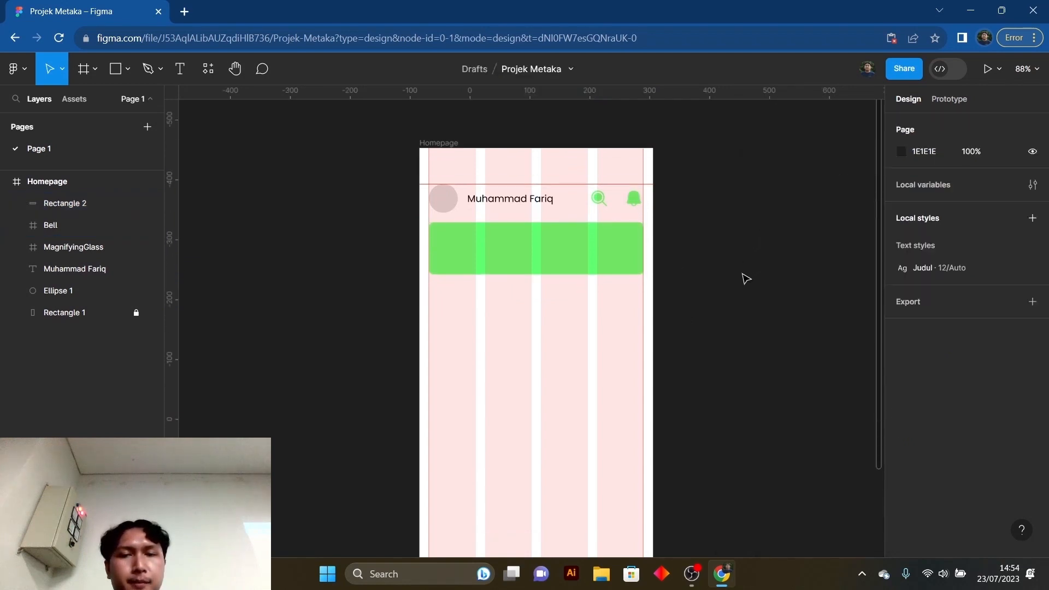
{"action": "scroll", "coordinate": [747, 275], "scroll_direction": "down", "scroll_amount": 1}
{"action": "scroll", "coordinate": [744, 275], "scroll_direction": "up", "scroll_amount": 3}
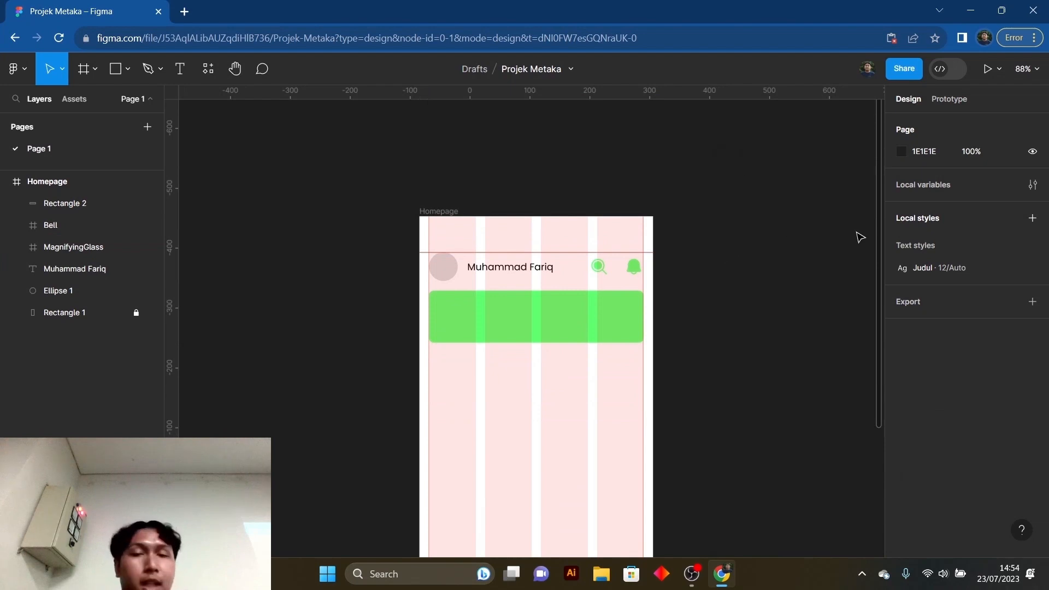
{"action": "left_click", "coordinate": [451, 213]}
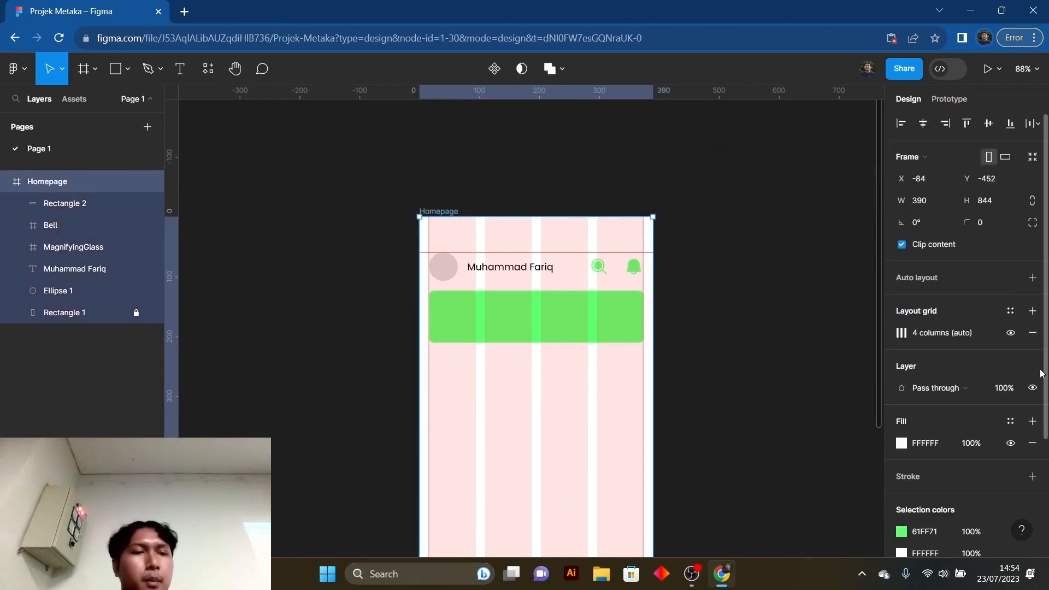
{"action": "left_click", "coordinate": [731, 294]}
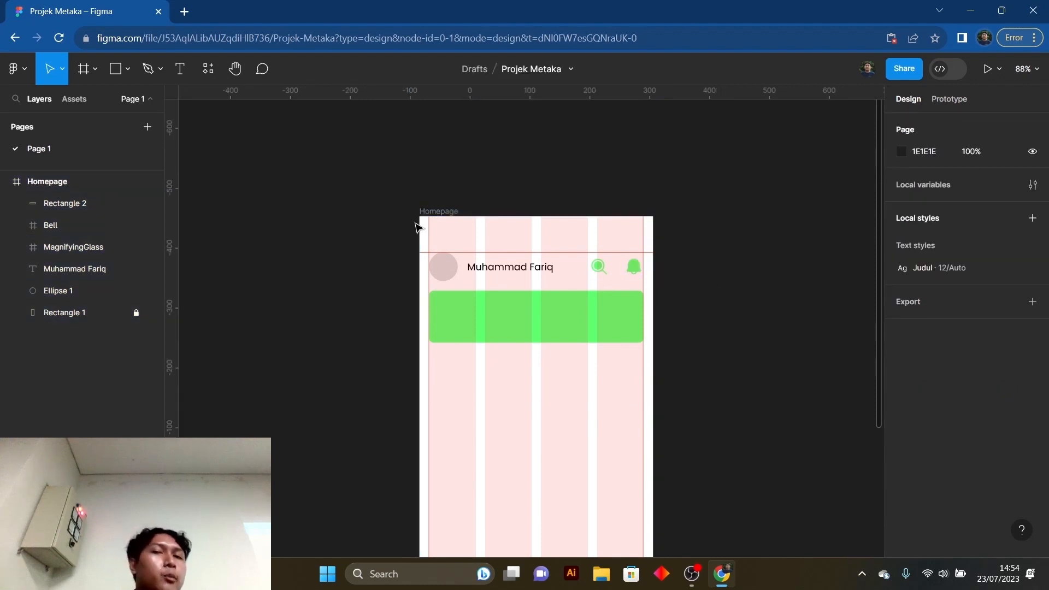
{"action": "left_click", "coordinate": [442, 213]}
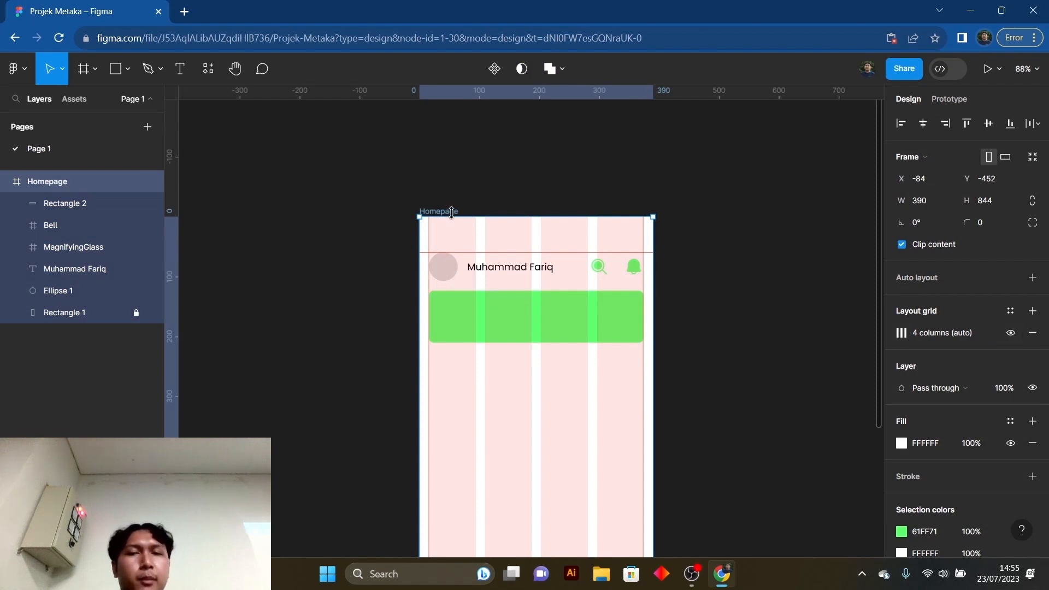
{"action": "left_click", "coordinate": [1011, 334]}
{"action": "left_click", "coordinate": [689, 320]}
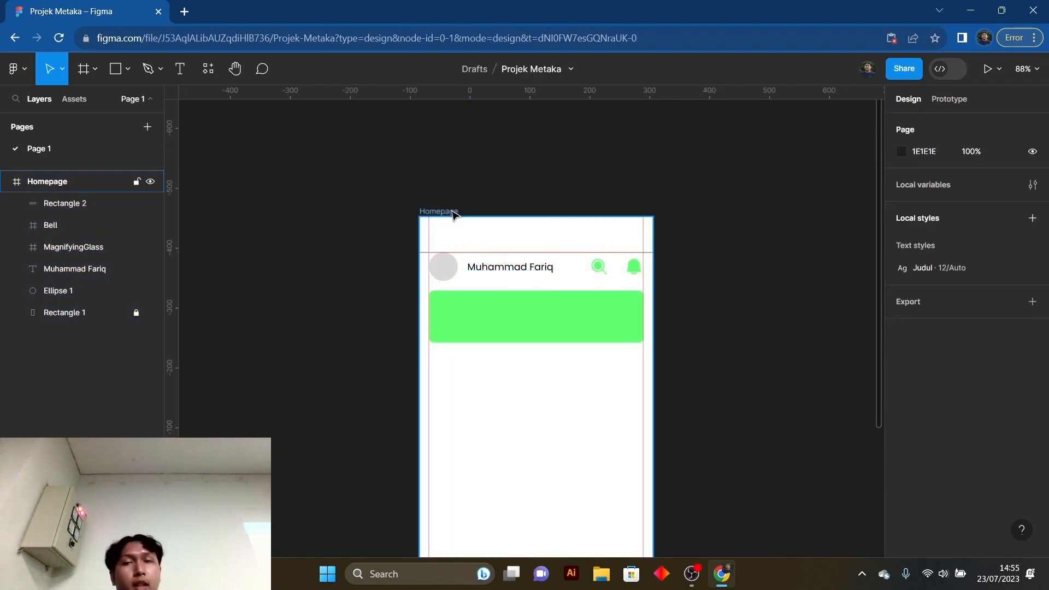
- Show the Homepage frame's layout grid again briefly and hide it once more
{"action": "left_click", "coordinate": [429, 212]}
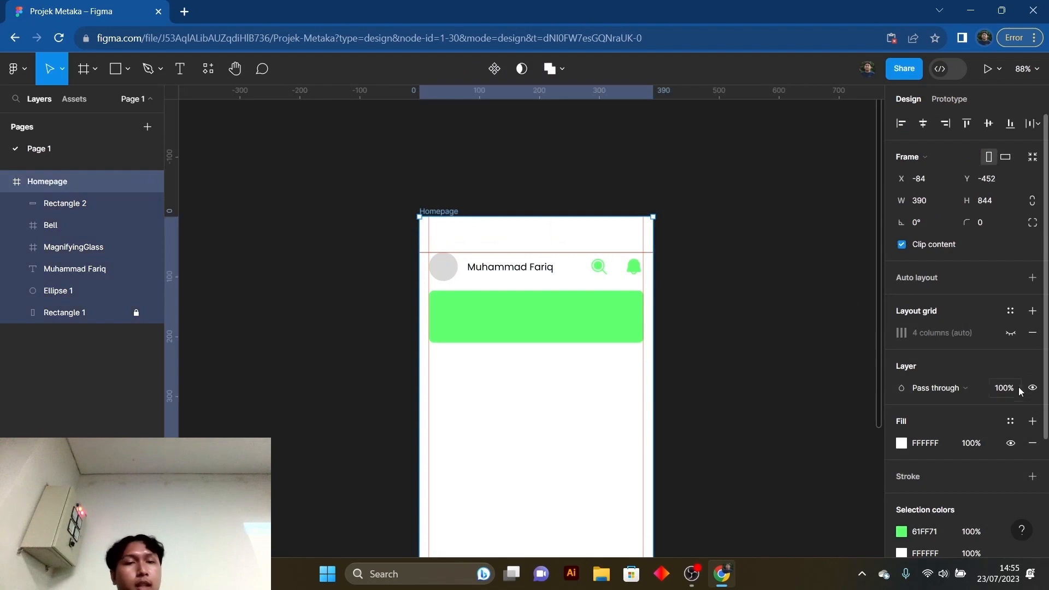
{"action": "left_click", "coordinate": [1012, 334]}
{"action": "left_click", "coordinate": [1011, 334]}
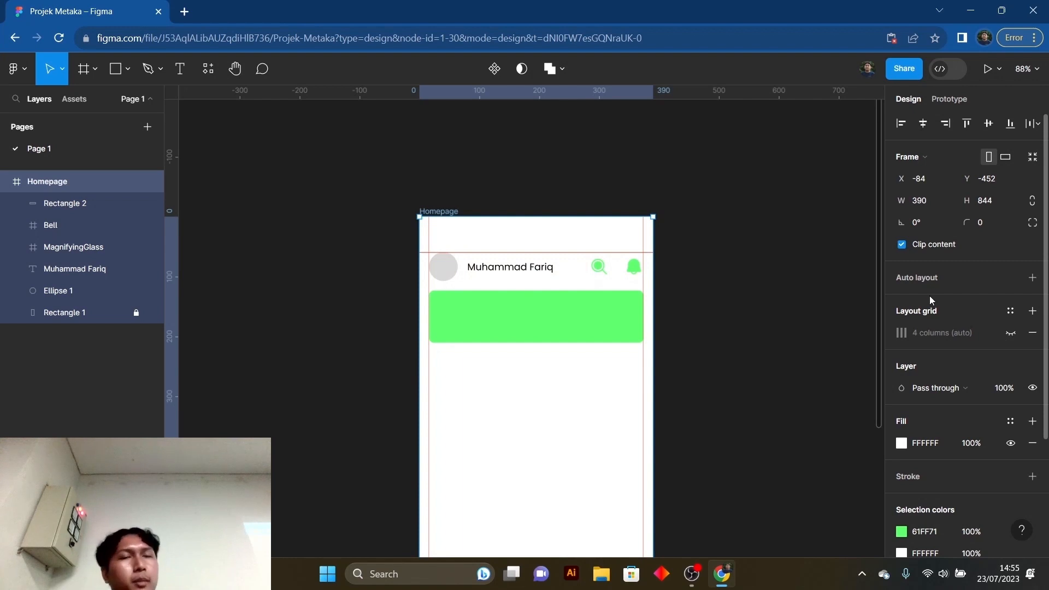
{"action": "left_click", "coordinate": [790, 314]}
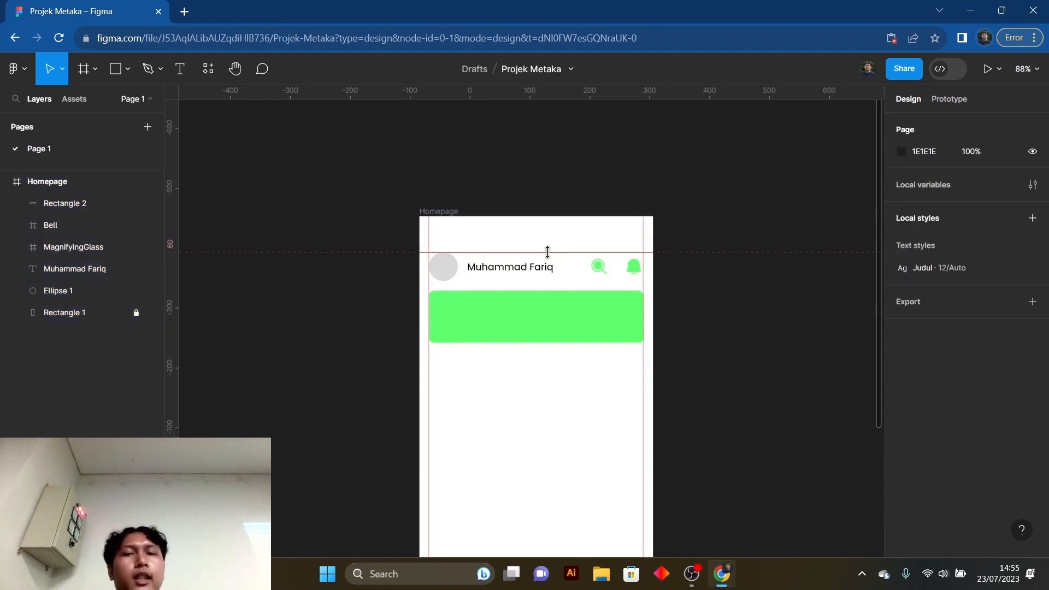
- Look over the Homepage frame without its column grid, examining the guides, header and green rectangle
{"action": "scroll", "coordinate": [546, 252], "scroll_direction": "down", "scroll_amount": 3}
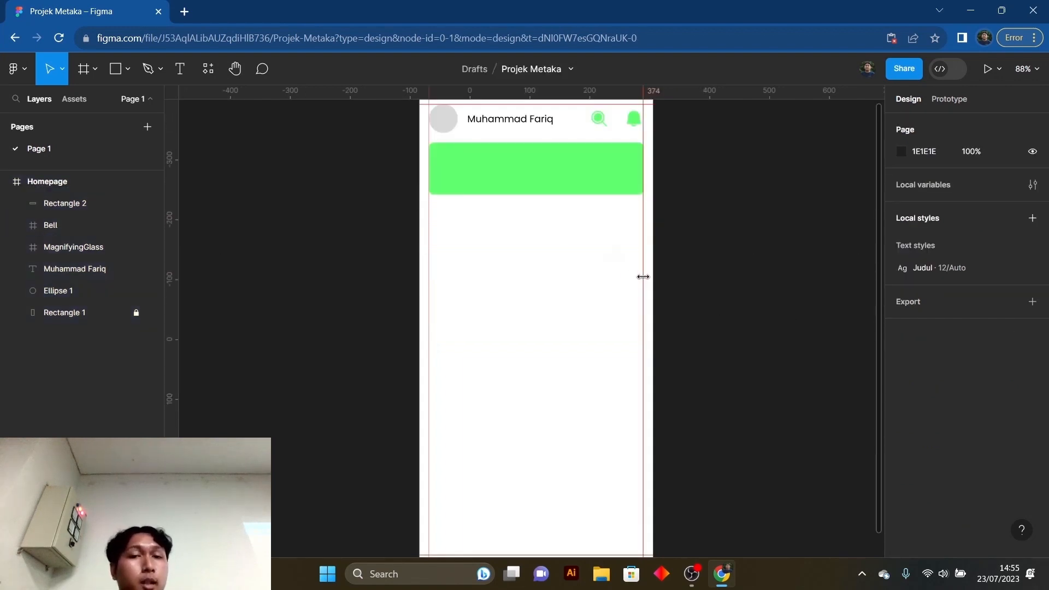
{"action": "scroll", "coordinate": [651, 296], "scroll_direction": "up", "scroll_amount": 1}
{"action": "scroll", "coordinate": [651, 297], "scroll_direction": "up", "scroll_amount": 2}
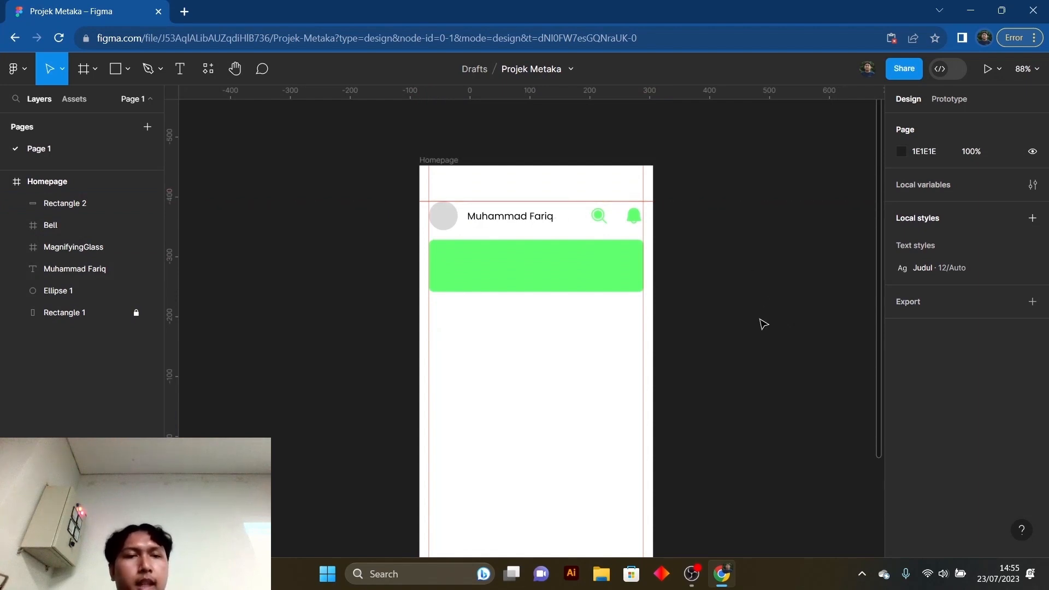
{"action": "scroll", "coordinate": [763, 324], "scroll_direction": "down", "scroll_amount": 5}
{"action": "scroll", "coordinate": [755, 328], "scroll_direction": "up", "scroll_amount": 6}
{"action": "scroll", "coordinate": [746, 332], "scroll_direction": "down", "scroll_amount": 7}
{"action": "scroll", "coordinate": [745, 333], "scroll_direction": "up", "scroll_amount": 6}
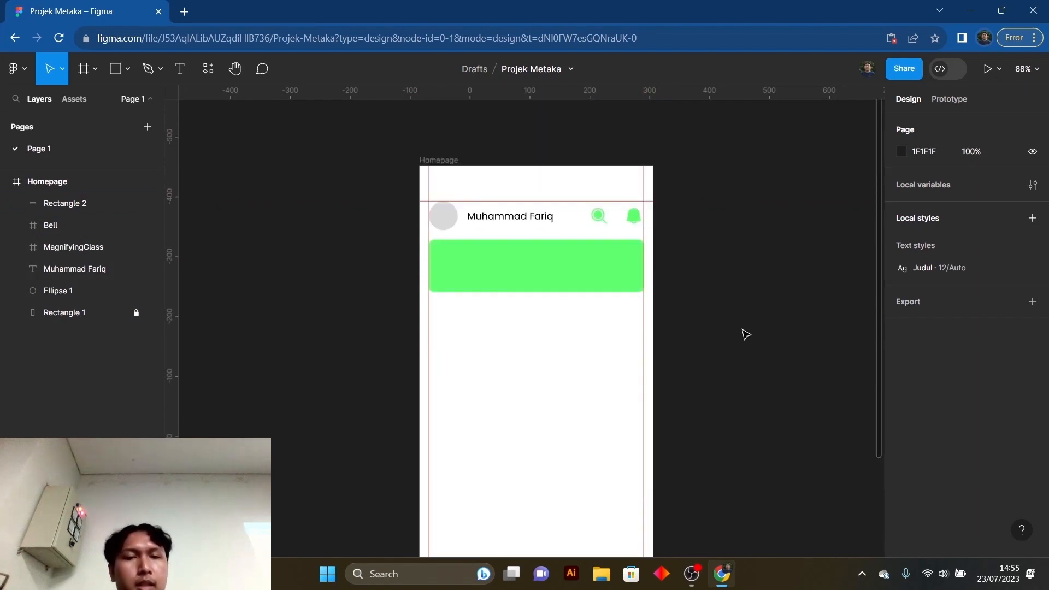
{"action": "scroll", "coordinate": [747, 334], "scroll_direction": "down", "scroll_amount": 4}
{"action": "scroll", "coordinate": [743, 337], "scroll_direction": "up", "scroll_amount": 5}
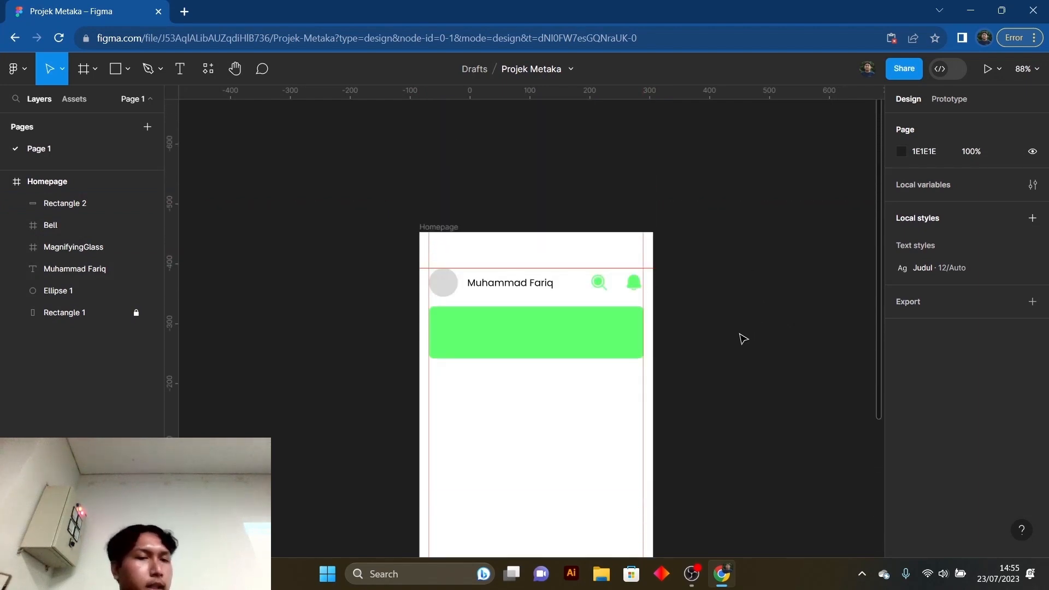
{"action": "scroll", "coordinate": [744, 338], "scroll_direction": "down", "scroll_amount": 2}
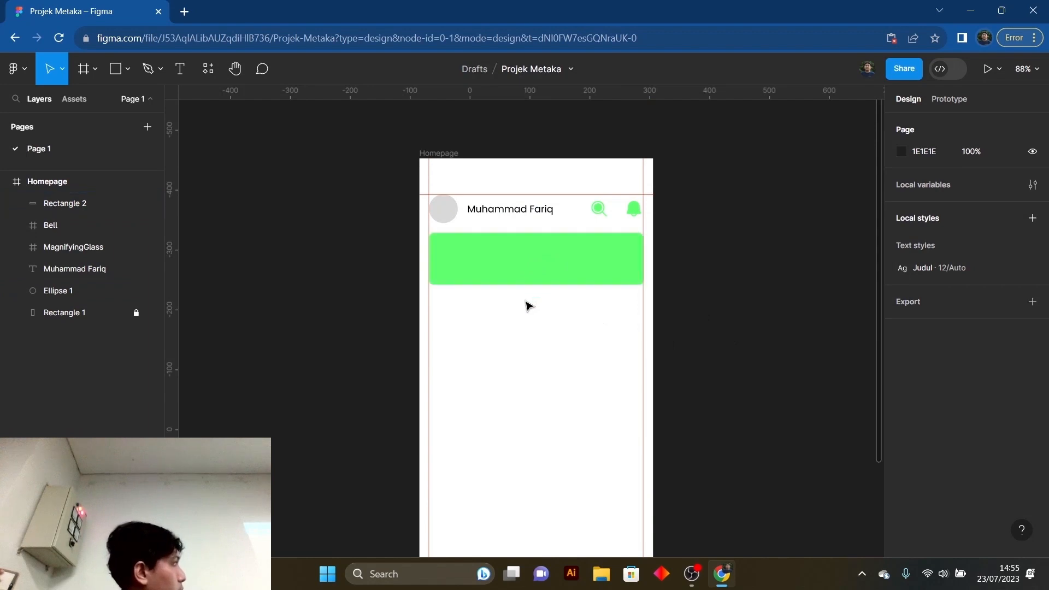
- Stretch the green rectangle downward to a height of about 95, keeping its width, and leave it selected
{"action": "left_click", "coordinate": [516, 253]}
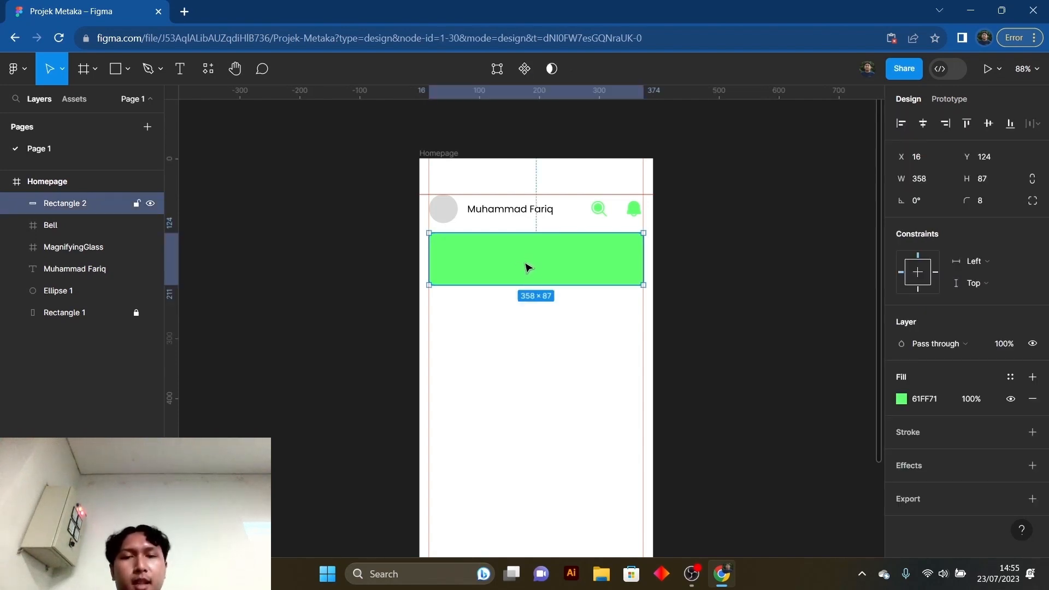
{"action": "left_click_drag", "start_coordinate": [534, 285], "coordinate": [534, 289]}
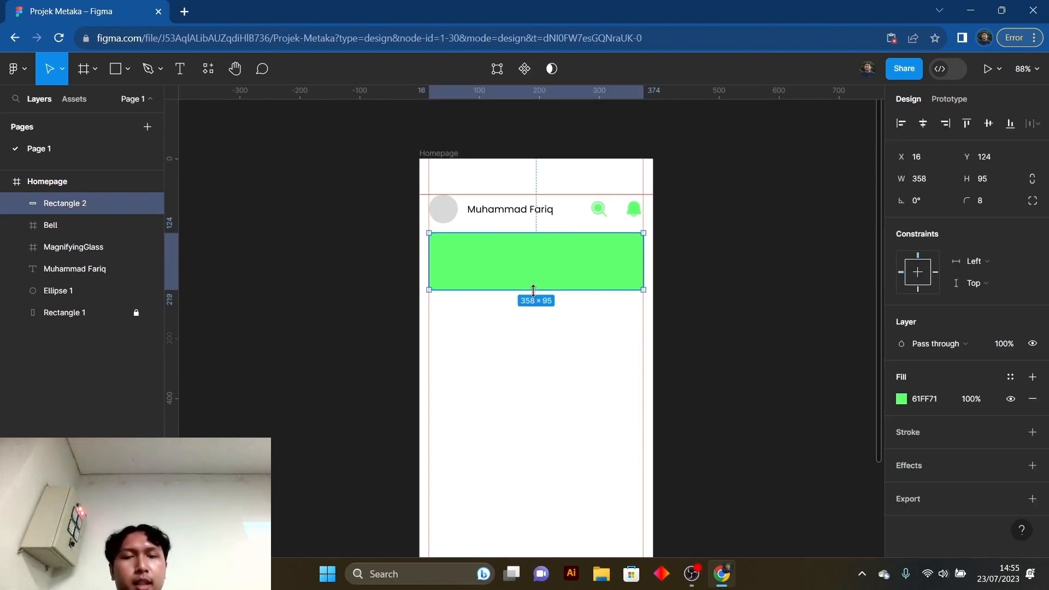
{"action": "key", "text": "Escape"}
{"action": "left_click", "coordinate": [538, 267]}
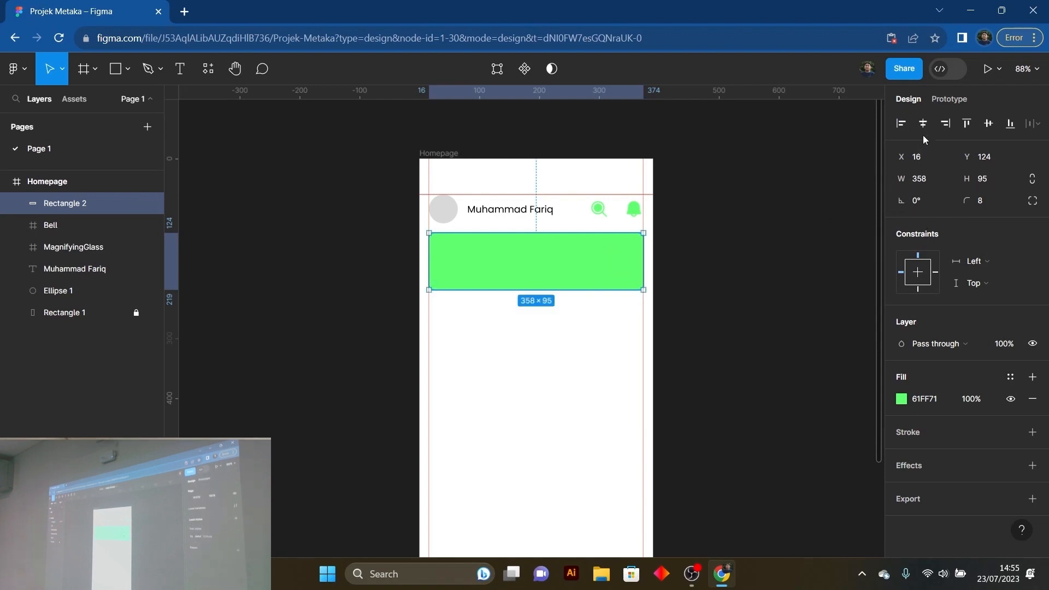
{"action": "left_click", "coordinate": [703, 274]}
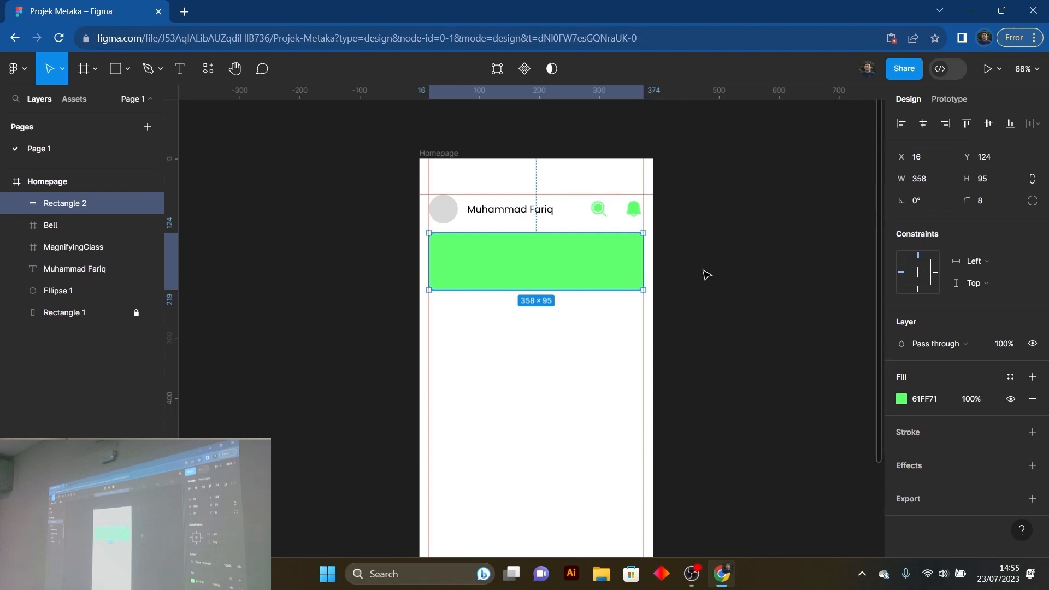
{"action": "left_click", "coordinate": [610, 270]}
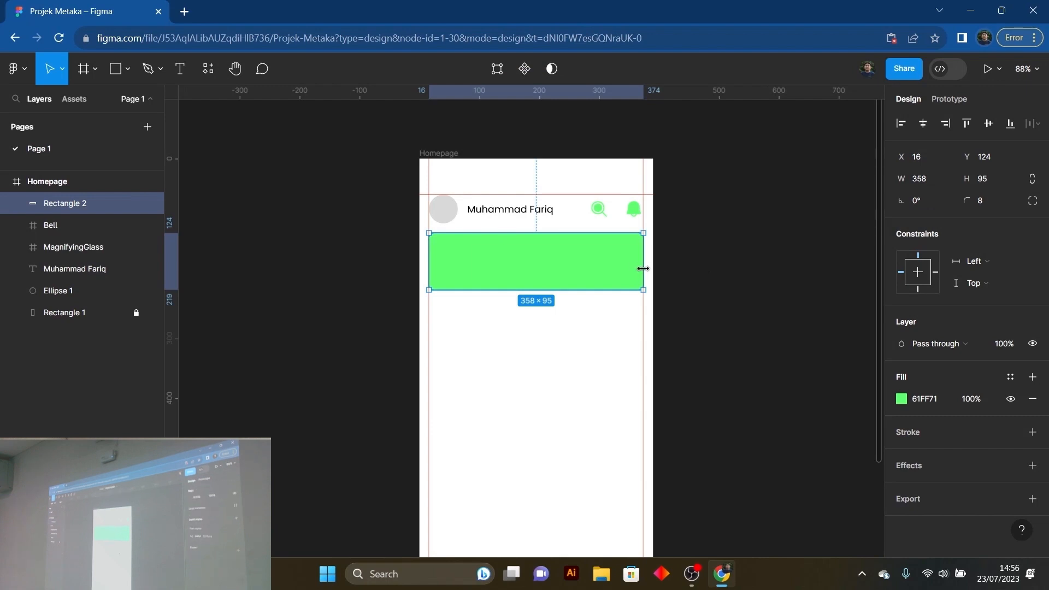
{"action": "left_click", "coordinate": [704, 266]}
{"action": "left_click", "coordinate": [599, 259]}
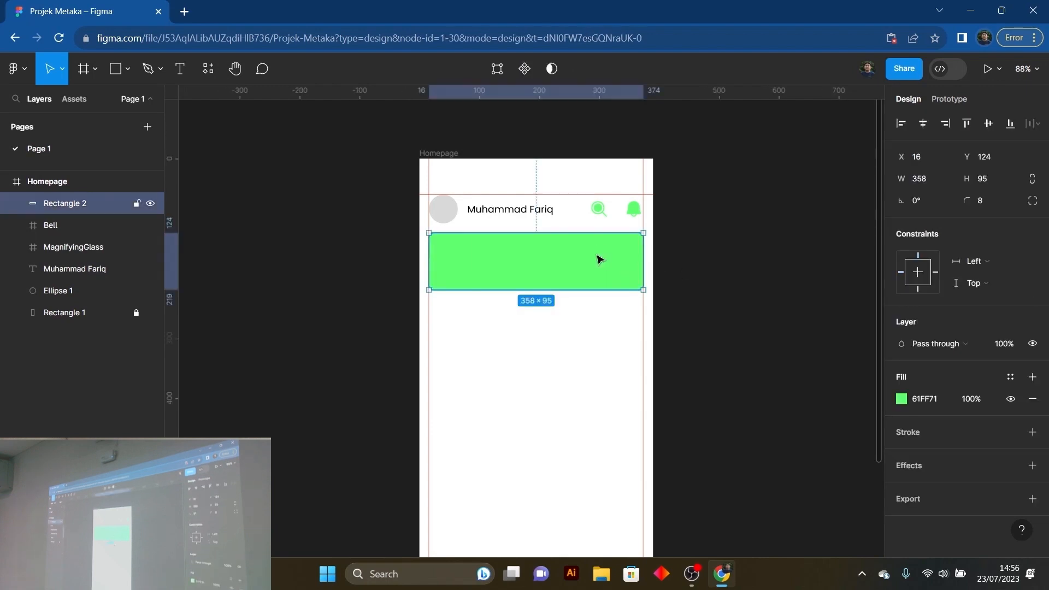
{"action": "left_click", "coordinate": [589, 343]}
{"action": "left_click", "coordinate": [555, 276]}
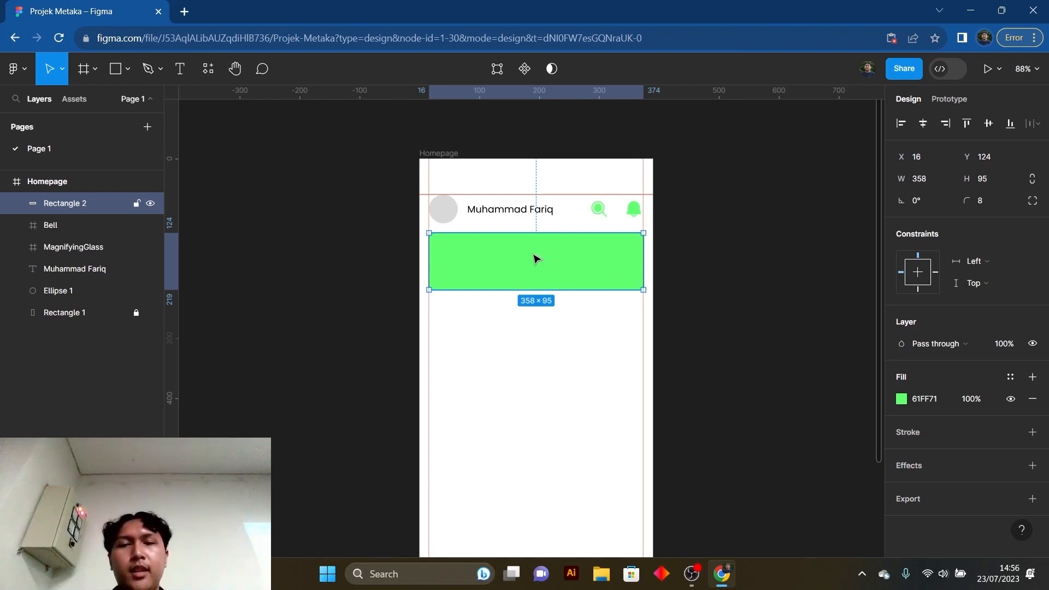
- Add the text "Get discount Up To 90%" on the green rectangle and move it near its upper-left corner, at about X 40, Y 147
{"action": "key", "text": "t"}
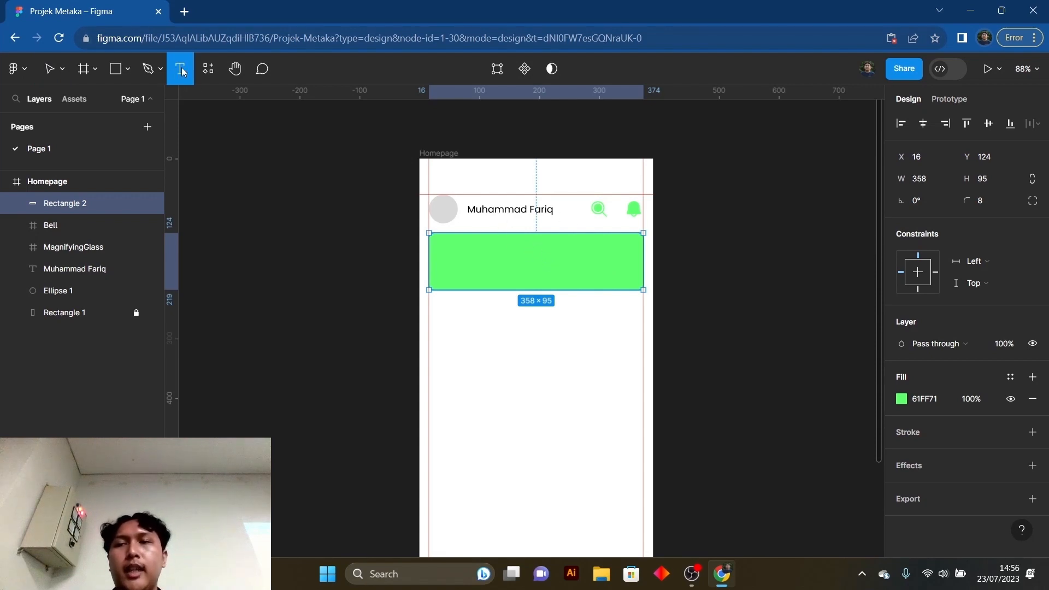
{"action": "left_click", "coordinate": [507, 251]}
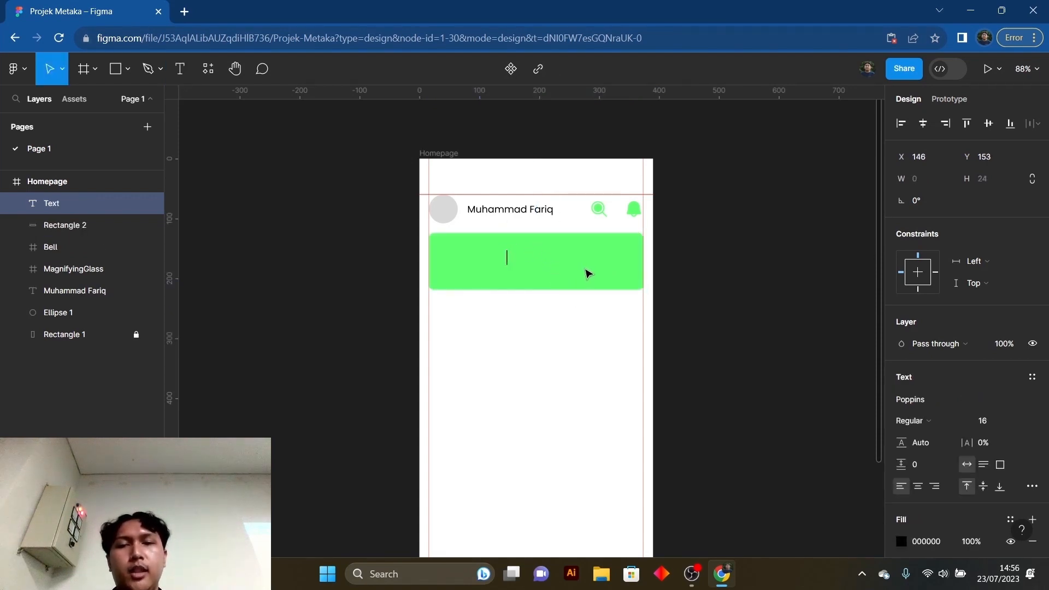
{"action": "type", "text": "Get"}
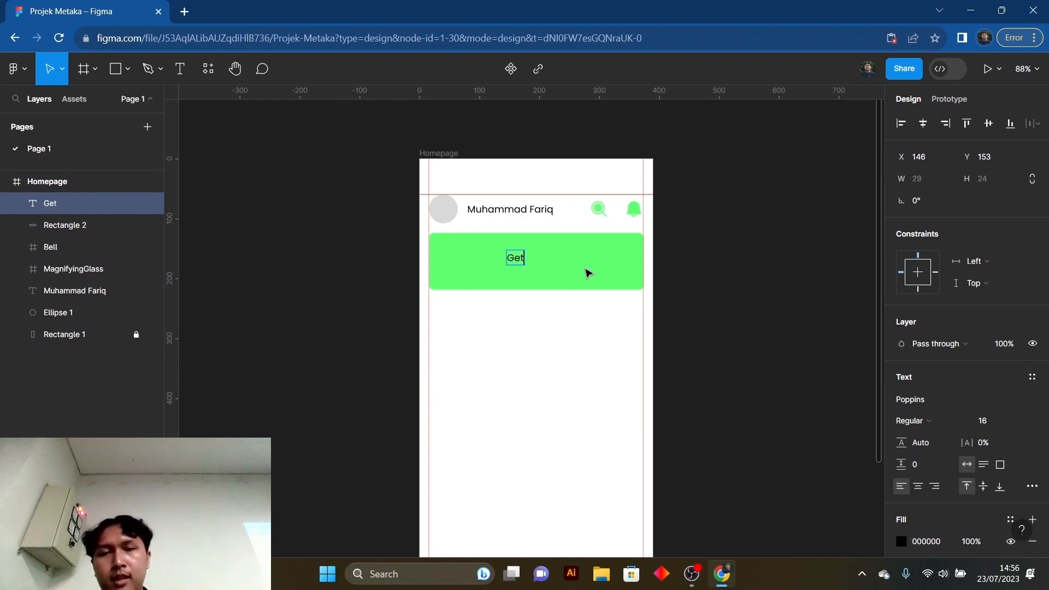
{"action": "type", "text": " d"}
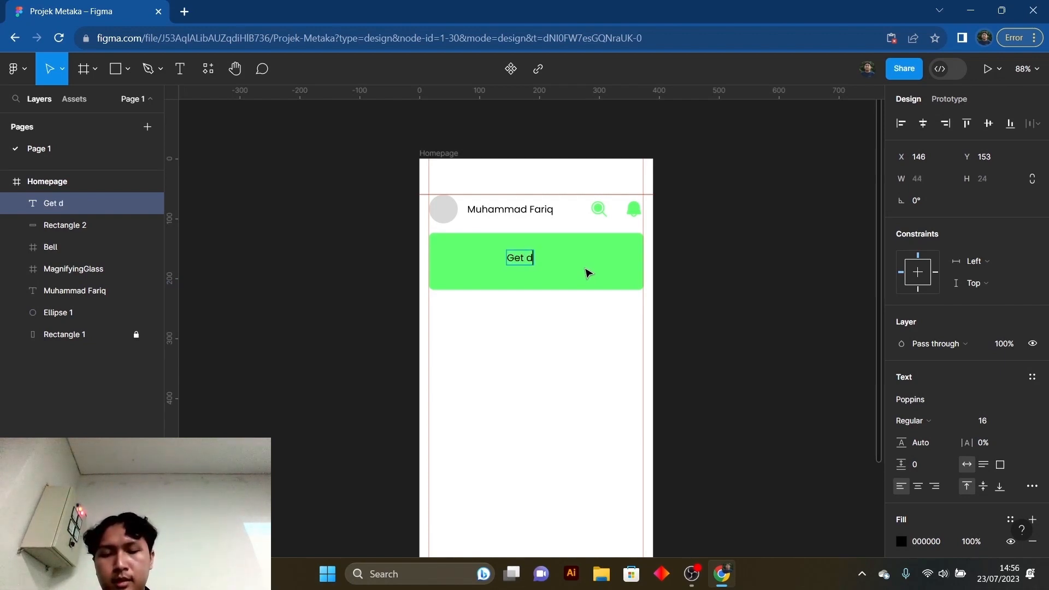
{"action": "type", "text": "iscount"}
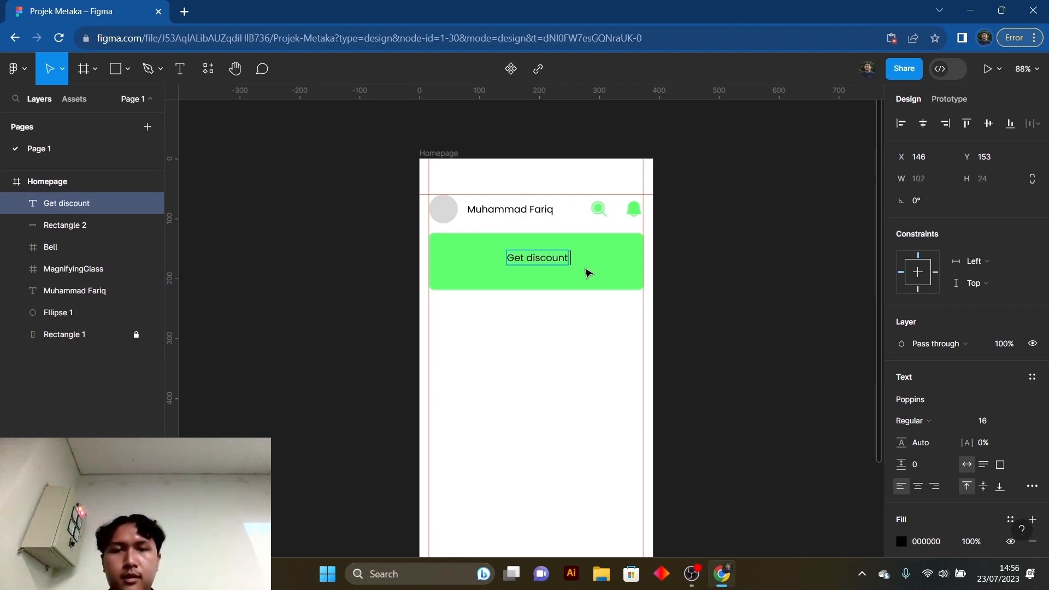
{"action": "type", "text": " Up TY"}
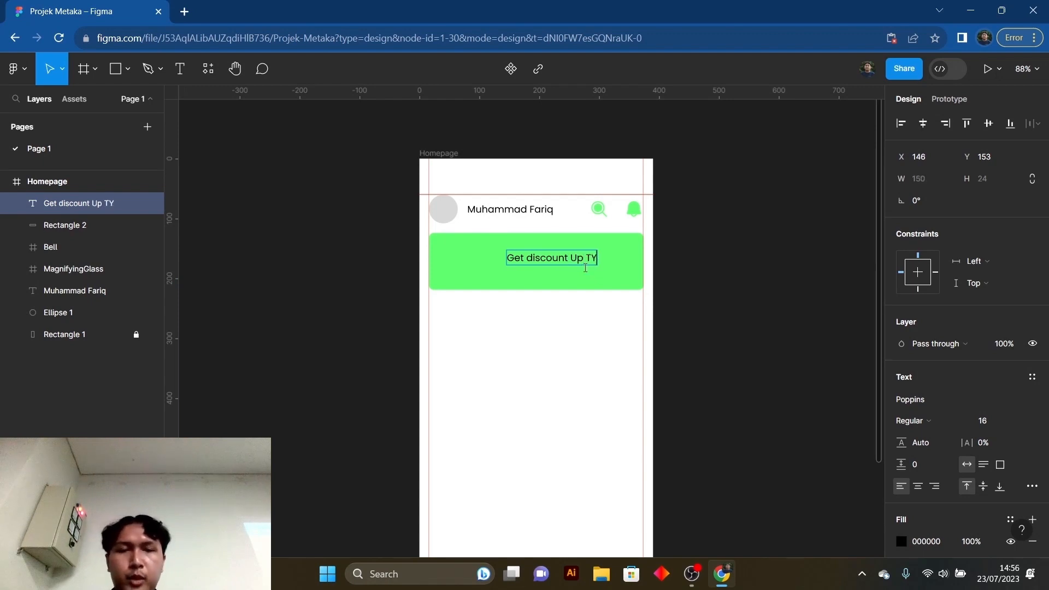
{"action": "key", "text": "BackSpace"}
{"action": "type", "text": "o 90%"}
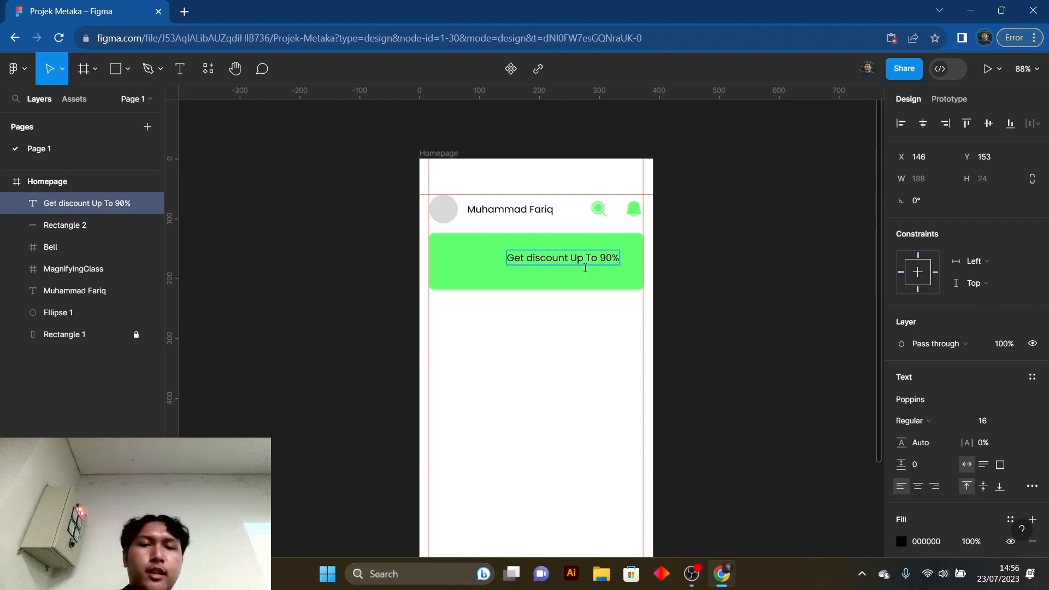
{"action": "left_click_drag", "start_coordinate": [585, 268], "coordinate": [523, 259]}
{"action": "left_click", "coordinate": [722, 277]}
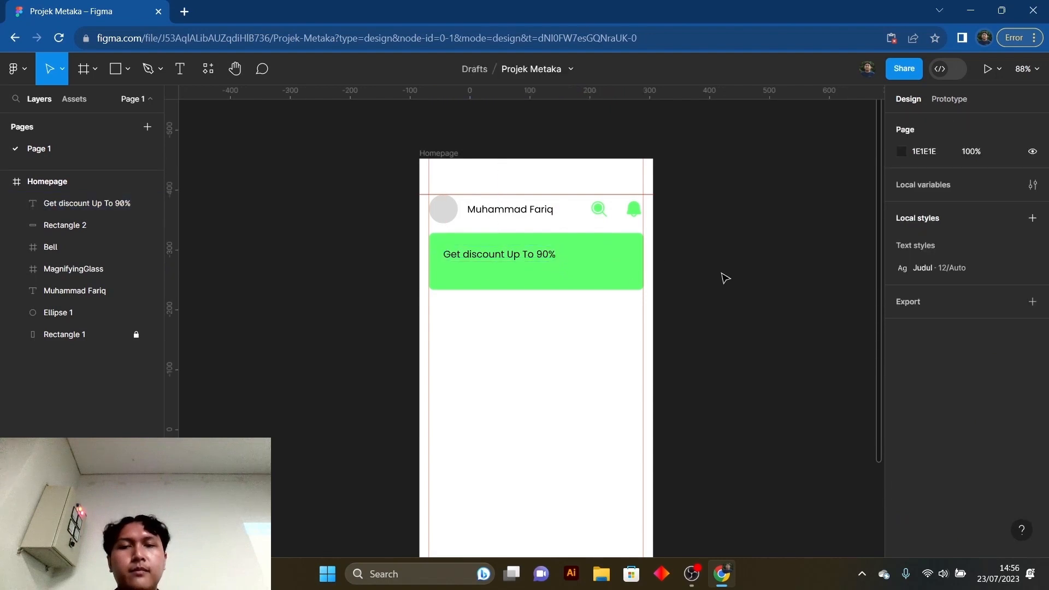
- Set the discount text's font size to 20 and shift it to about X 34, Y 141
{"action": "left_click", "coordinate": [529, 253]}
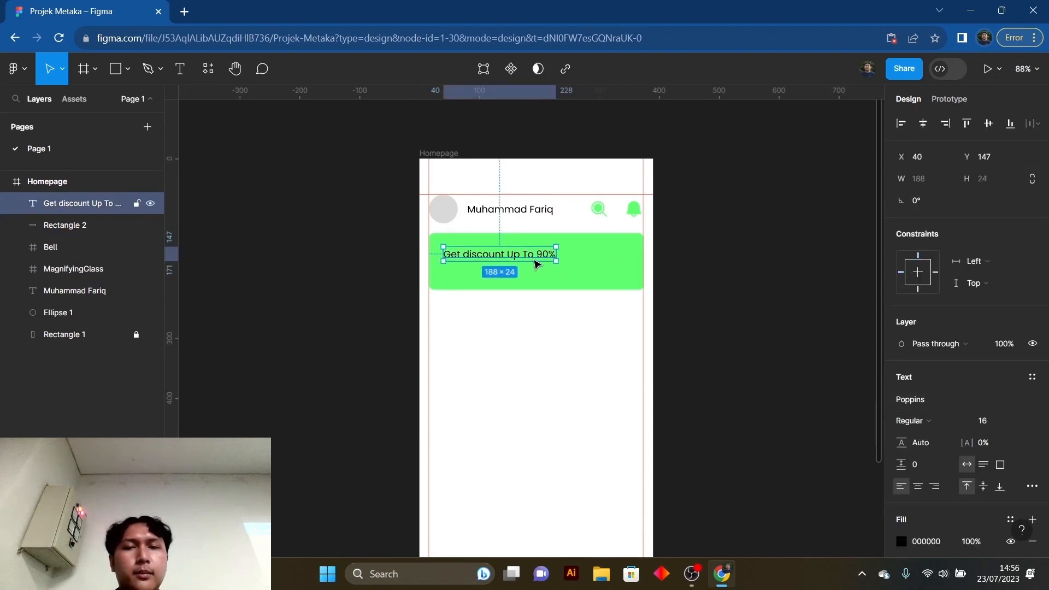
{"action": "left_click", "coordinate": [1021, 423]}
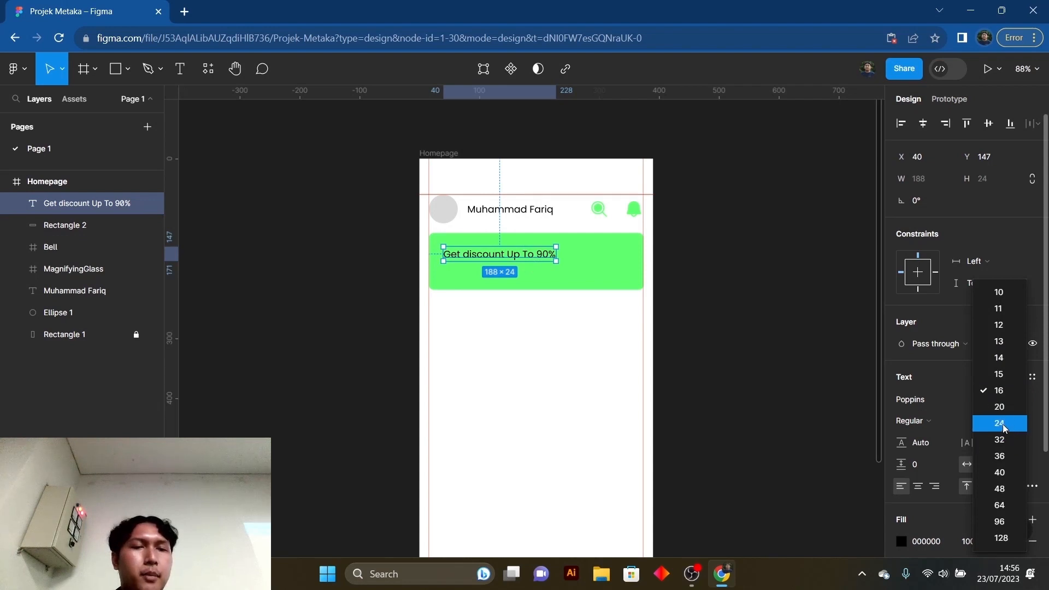
{"action": "left_click", "coordinate": [1005, 425]}
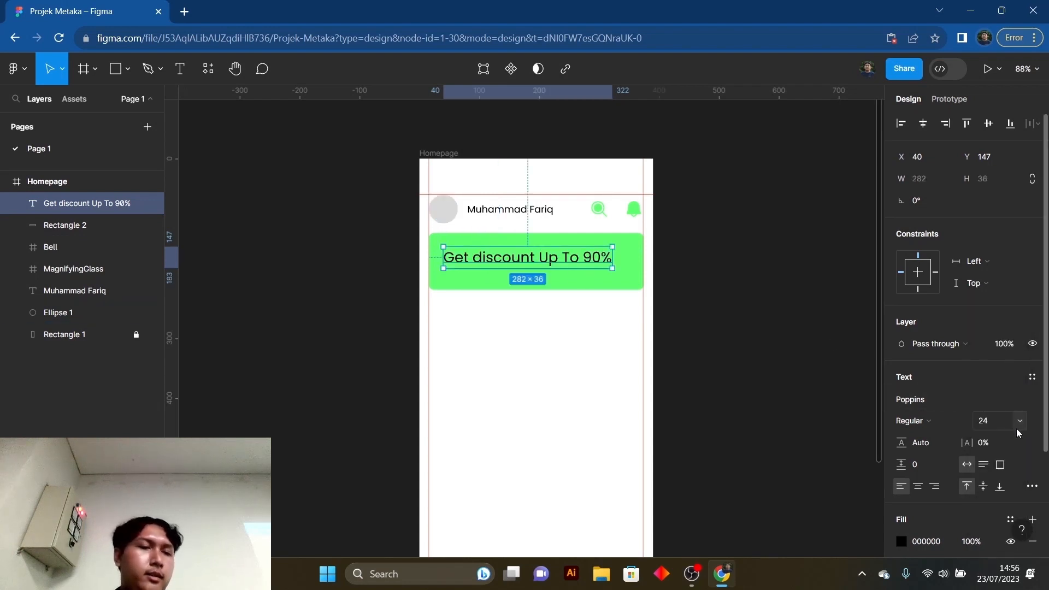
{"action": "left_click", "coordinate": [1018, 432]}
{"action": "left_click", "coordinate": [1001, 406]}
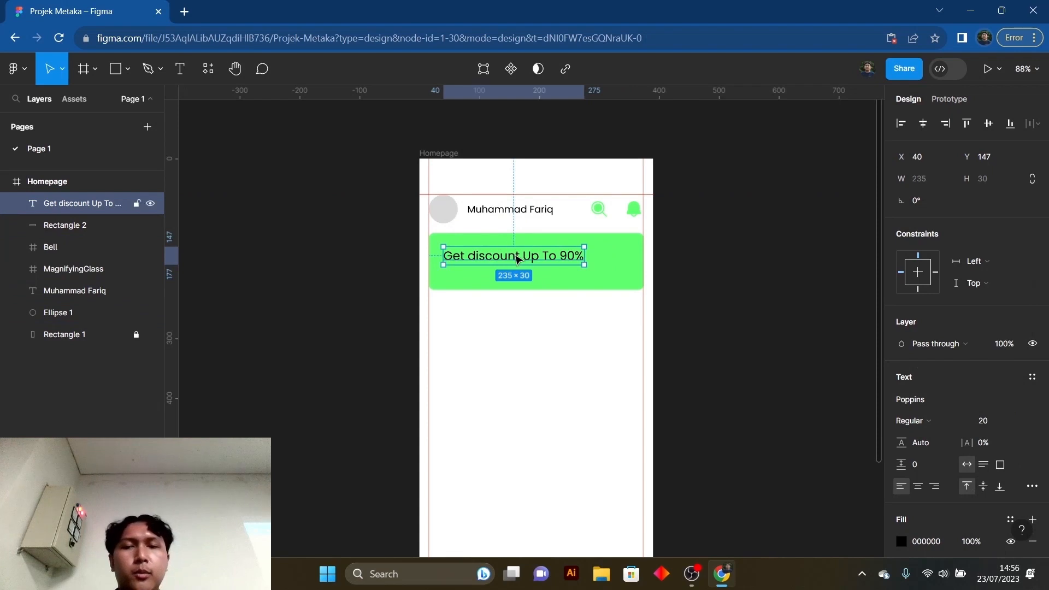
{"action": "left_click_drag", "start_coordinate": [517, 259], "coordinate": [514, 257]}
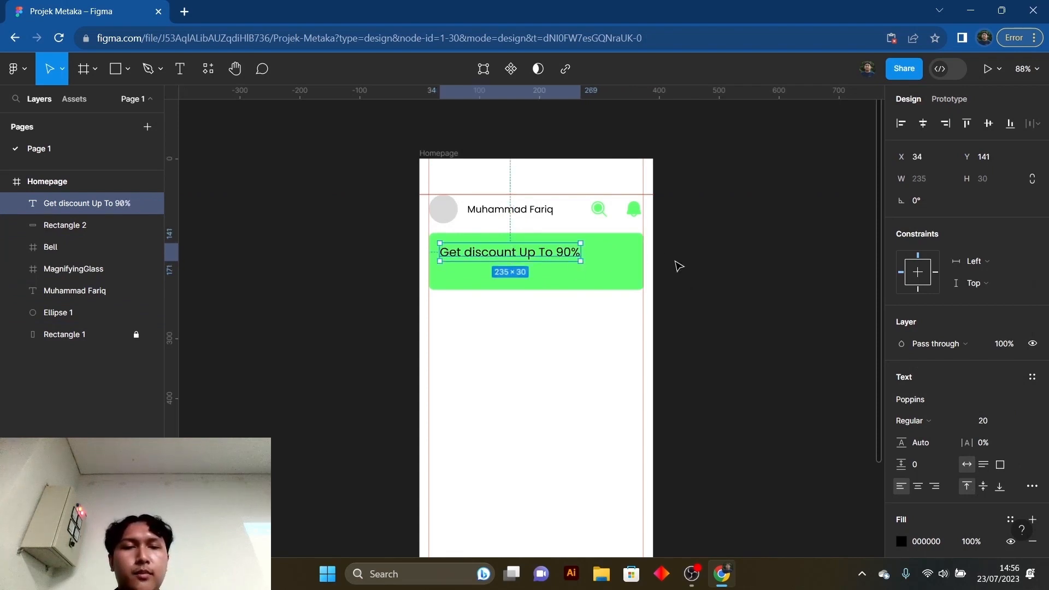
- Change the discount text's font weight to Bold and deselect it
{"action": "left_click", "coordinate": [942, 429]}
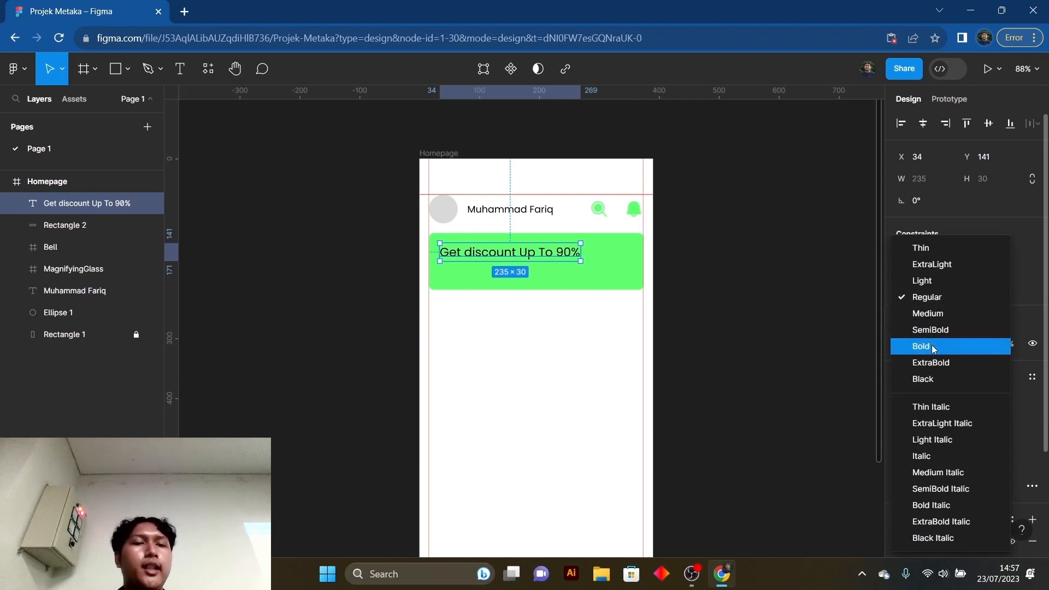
{"action": "left_click", "coordinate": [931, 346]}
{"action": "left_click", "coordinate": [715, 293]}
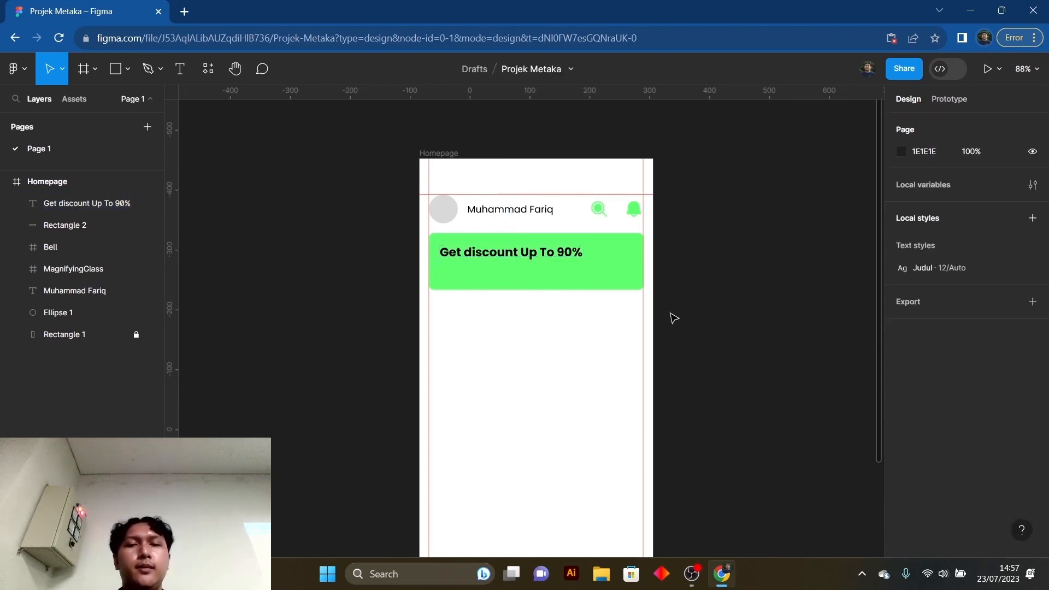
- Draw a small rectangle about 81 × 28 below the discount text, aligned with the text's left edge
{"action": "scroll", "coordinate": [568, 317], "scroll_direction": "up", "scroll_amount": 1}
{"action": "scroll", "coordinate": [569, 314], "scroll_direction": "up", "scroll_amount": 1}
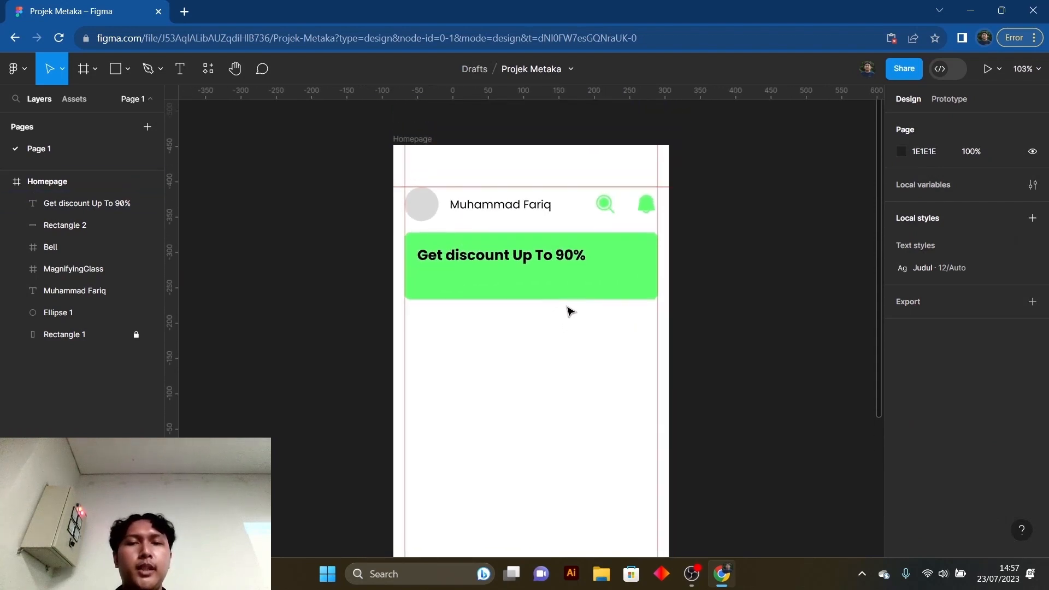
{"action": "left_click", "coordinate": [562, 274]}
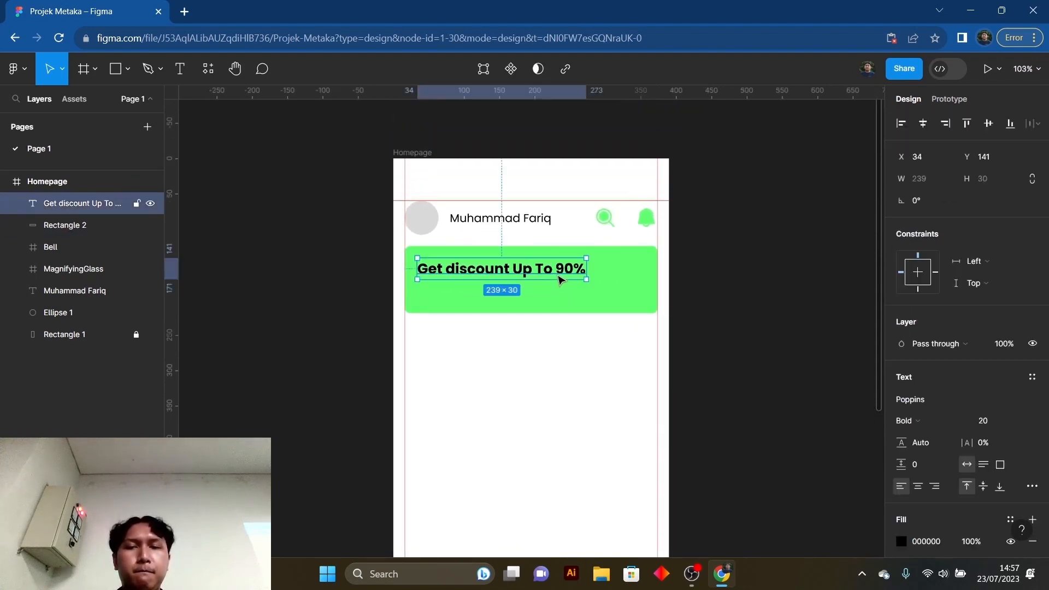
{"action": "left_click", "coordinate": [577, 361]}
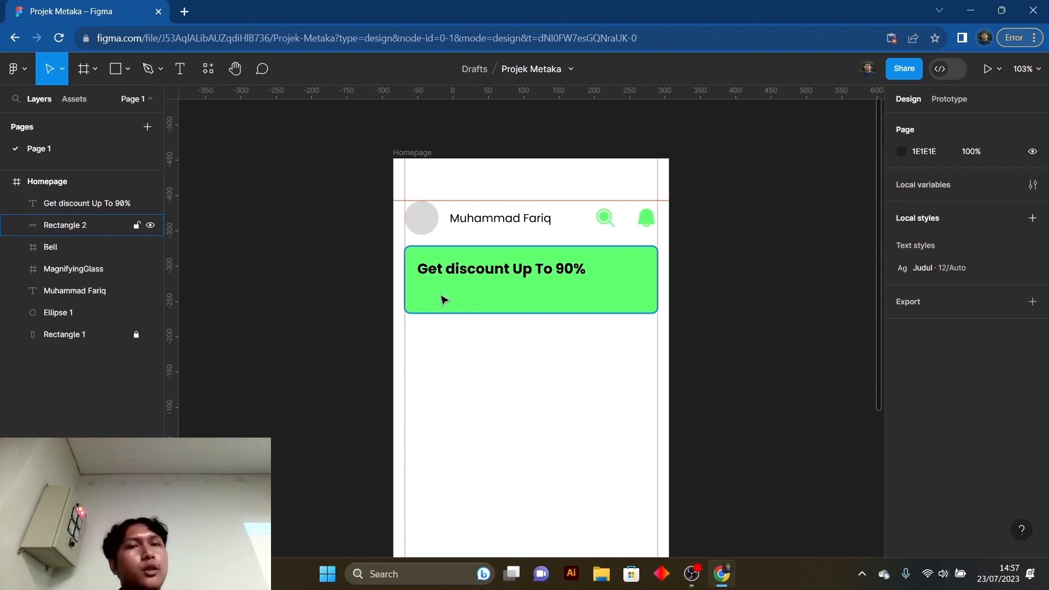
{"action": "key", "text": "r"}
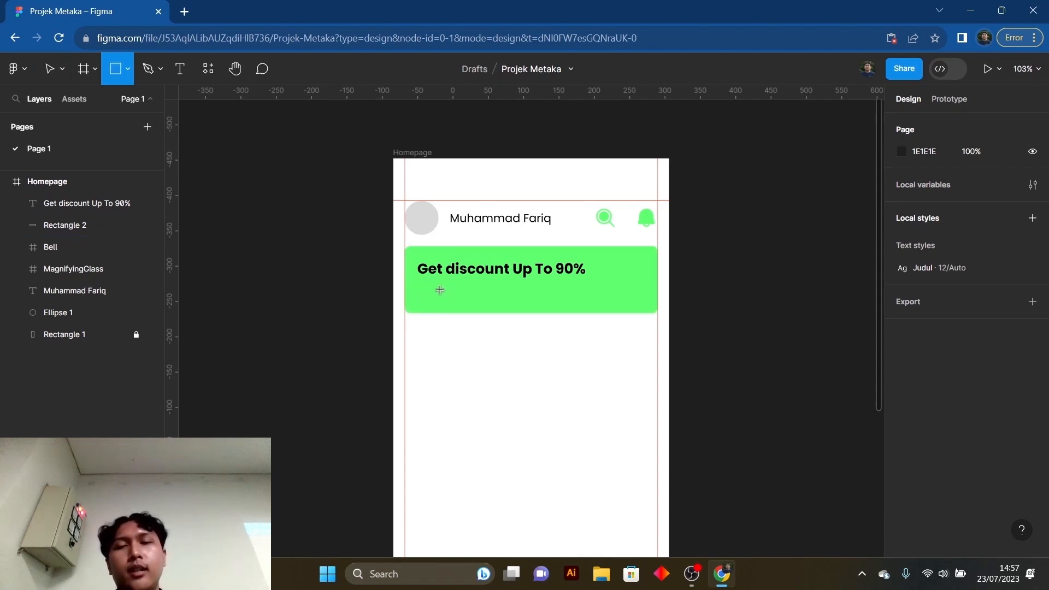
{"action": "left_click_drag", "start_coordinate": [418, 286], "coordinate": [459, 302]}
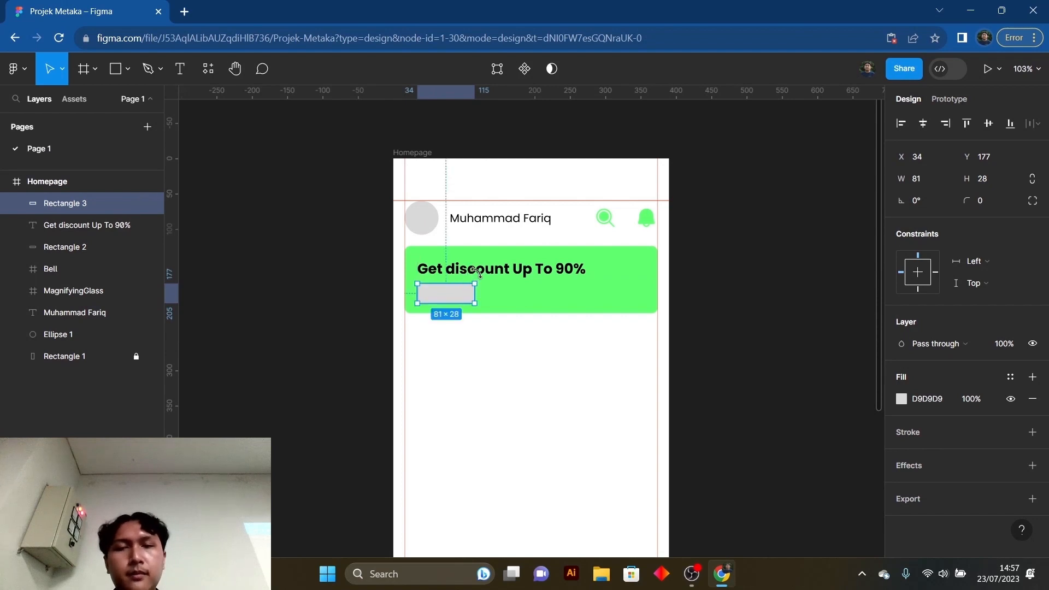
- Select the discount text together with the small grey rectangle and move both up by about 2 pixels
{"action": "left_click", "coordinate": [481, 276], "text": "shift"}
{"action": "left_click_drag", "start_coordinate": [494, 272], "coordinate": [493, 271]}
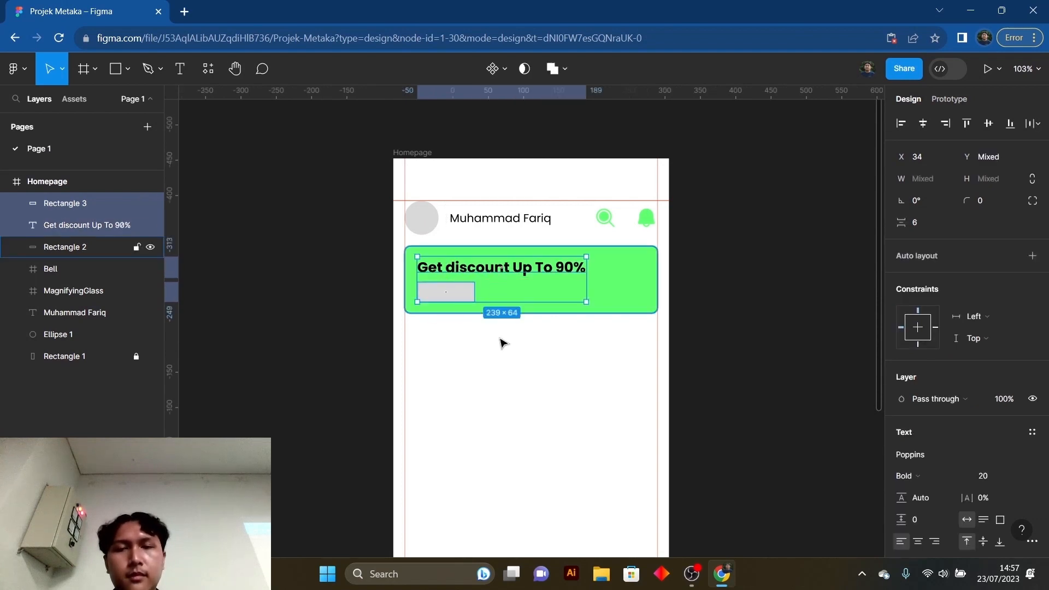
{"action": "left_click", "coordinate": [500, 341]}
- Set the small grey rectangle's corner radius to 4
{"action": "left_click", "coordinate": [464, 298]}
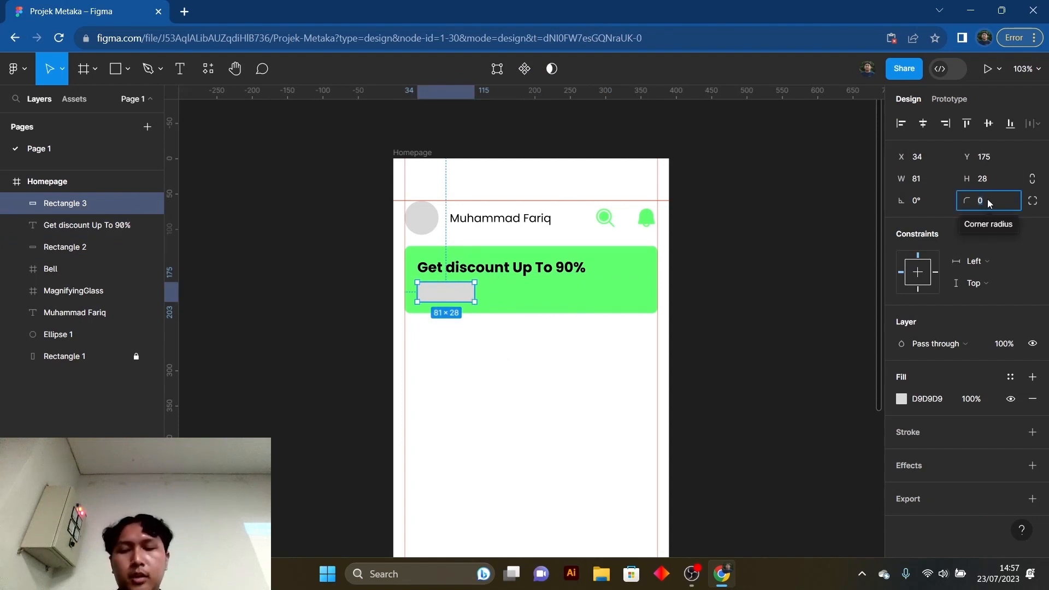
{"action": "type", "text": "4"}
{"action": "key", "text": "Return"}
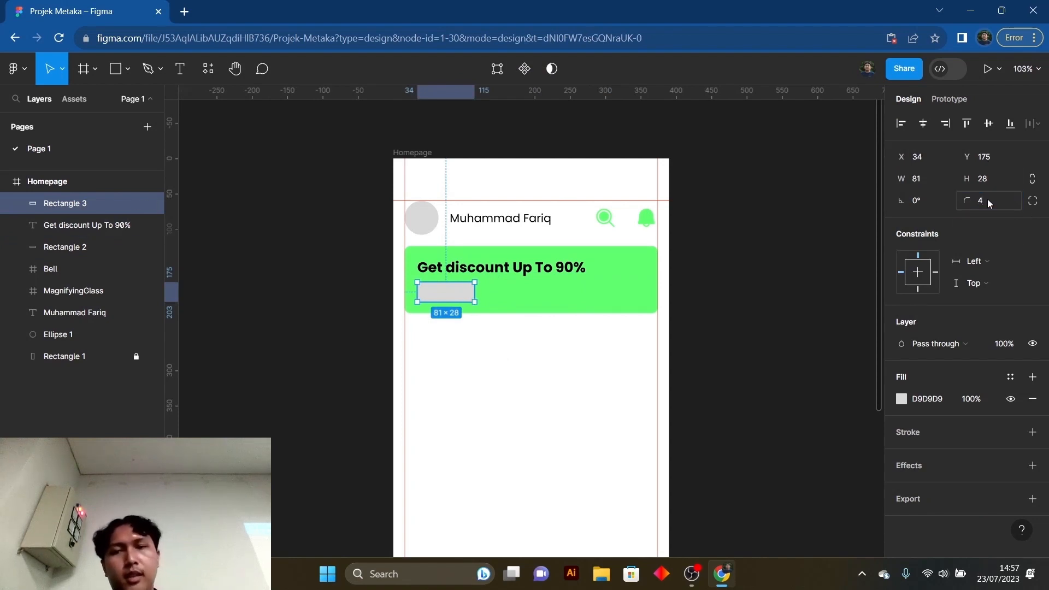
{"action": "left_click", "coordinate": [611, 365]}
- Change the small rectangle's fill to white (FFFFFF) and deselect it
{"action": "left_click", "coordinate": [446, 297]}
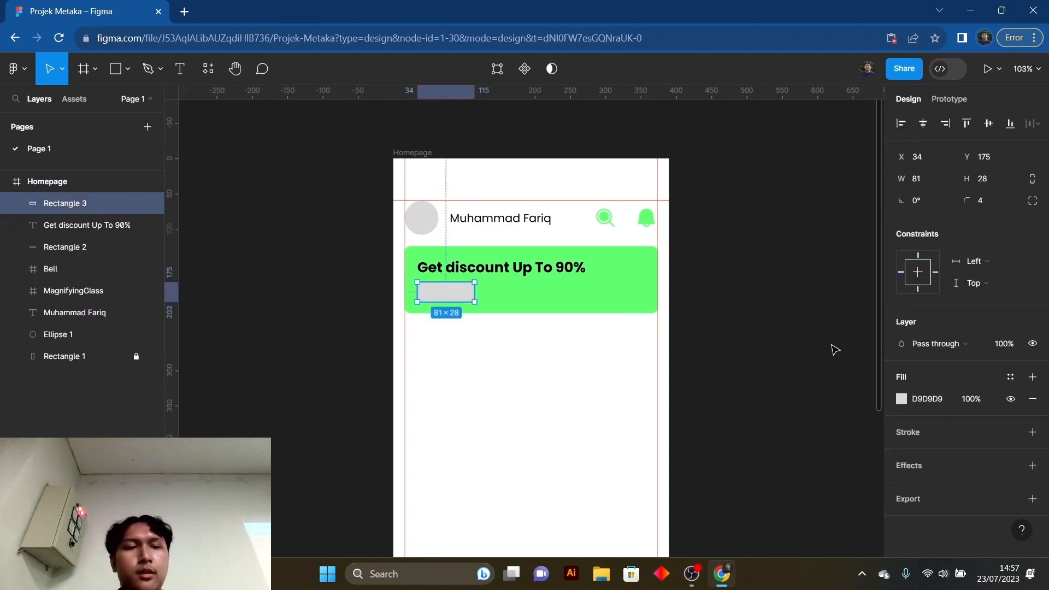
{"action": "scroll", "coordinate": [815, 369], "scroll_direction": "down", "scroll_amount": 1}
{"action": "left_click", "coordinate": [902, 399]}
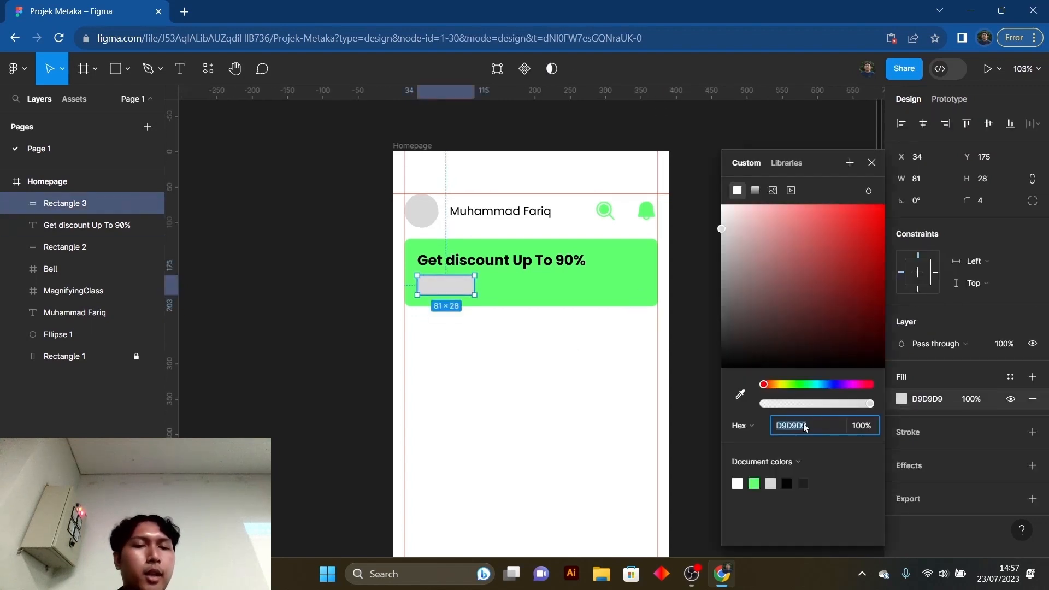
{"action": "left_click_drag", "start_coordinate": [730, 220], "coordinate": [719, 204]}
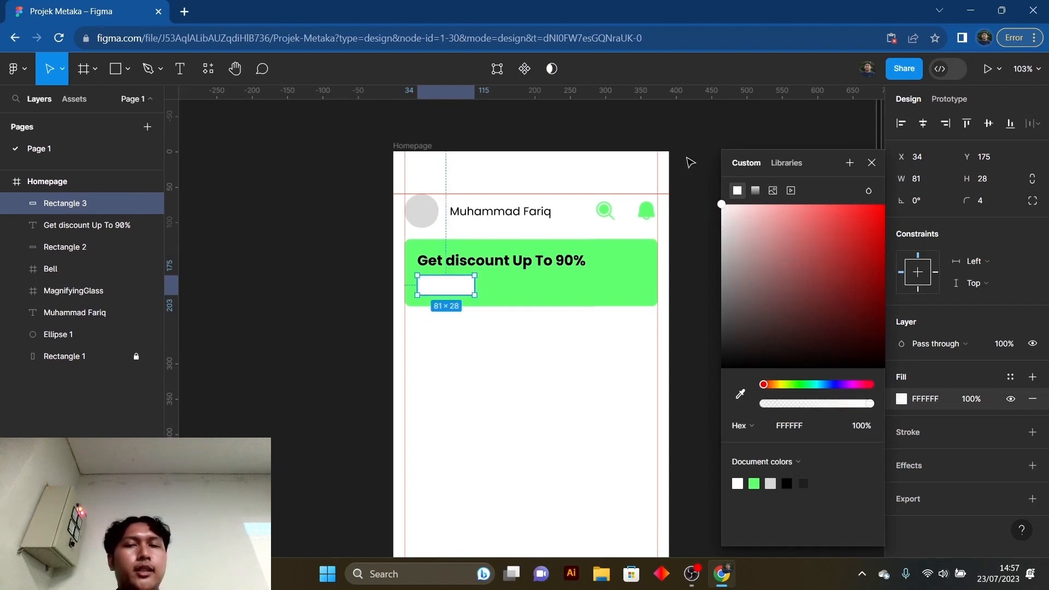
{"action": "left_click", "coordinate": [873, 163]}
{"action": "left_click", "coordinate": [715, 296]}
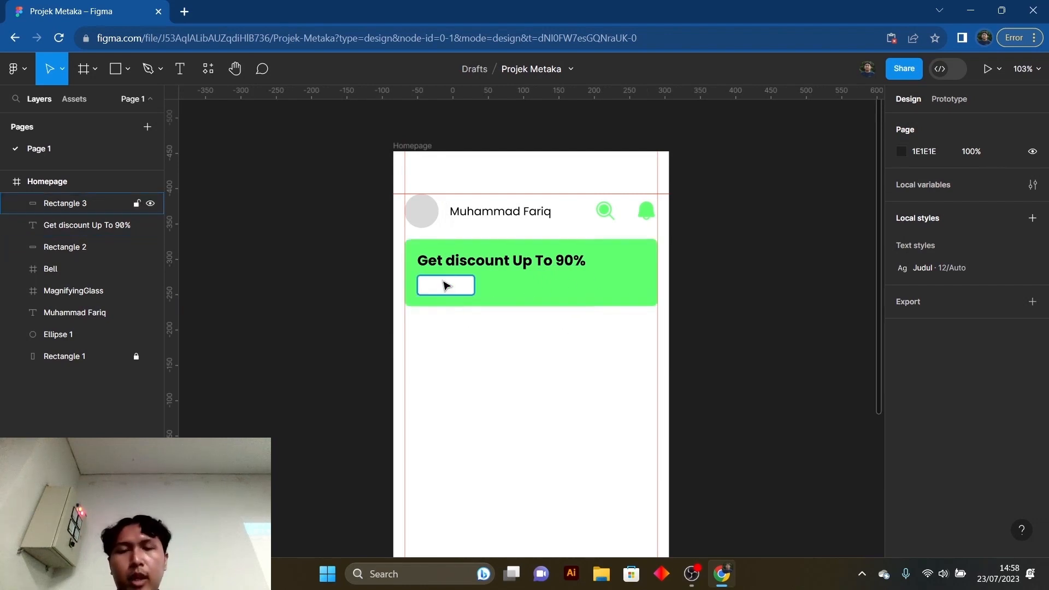
- Add the text "Get Now" over the small white rectangle
{"action": "key", "text": "t"}
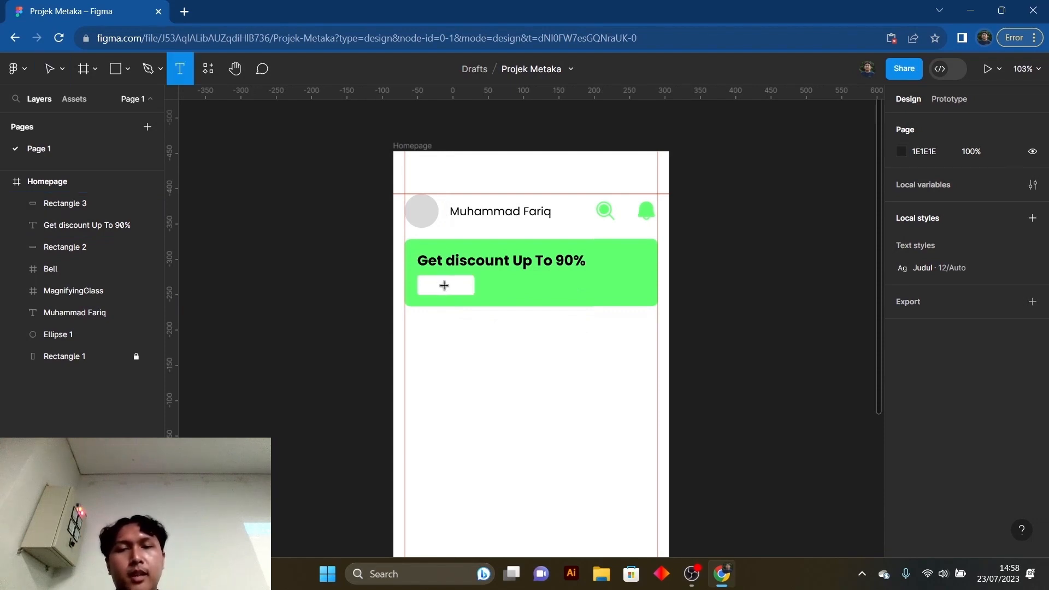
{"action": "left_click", "coordinate": [443, 286]}
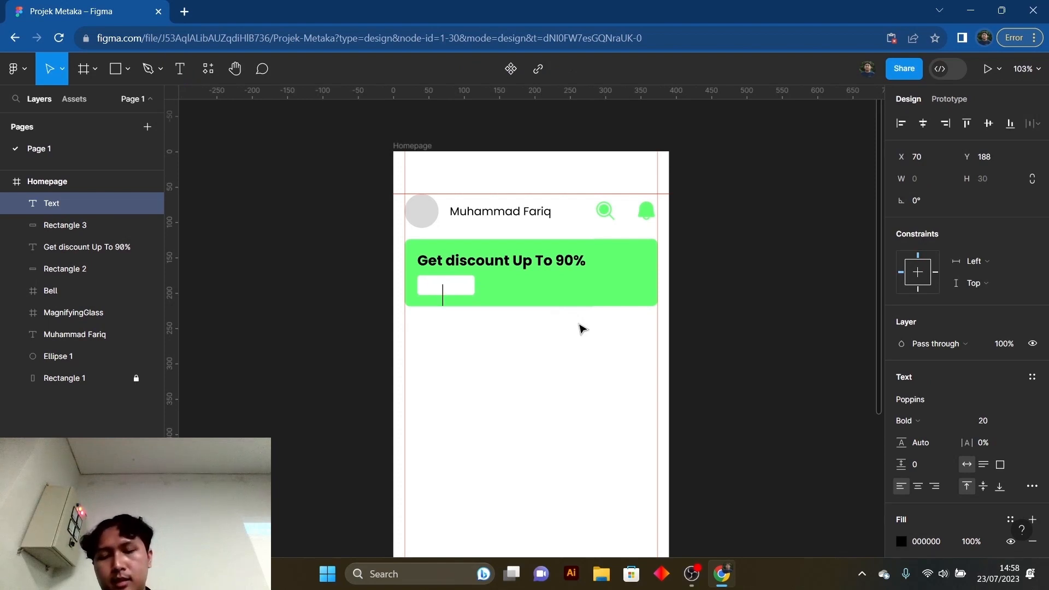
{"action": "type", "text": "Get Now"}
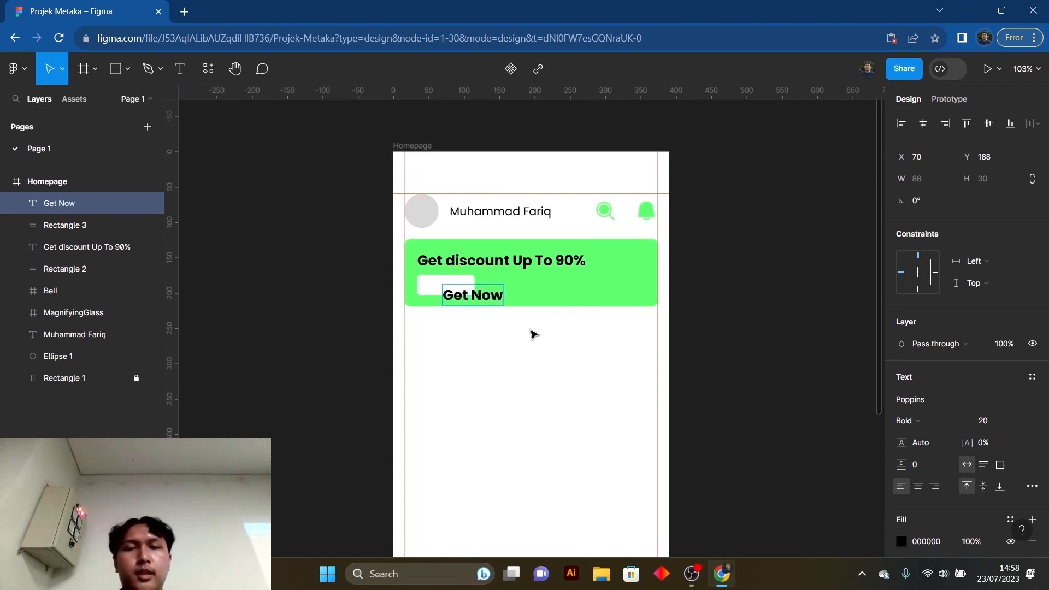
{"action": "key", "text": "Escape"}
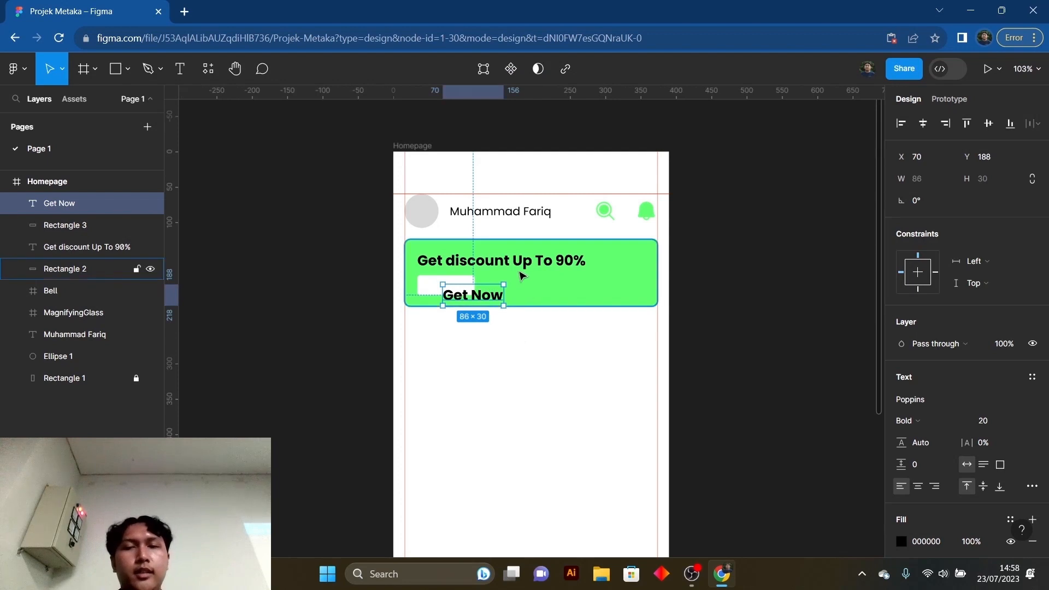
- Set the "Get Now" text's font size to 14 and center it on the small white rectangle
{"action": "left_click", "coordinate": [1019, 421]}
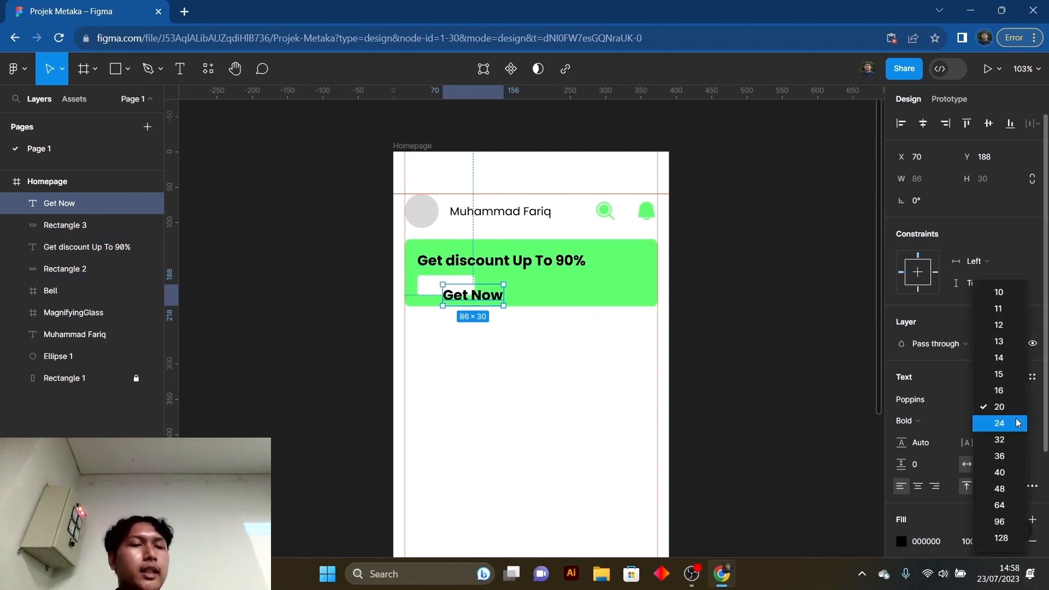
{"action": "left_click", "coordinate": [997, 358]}
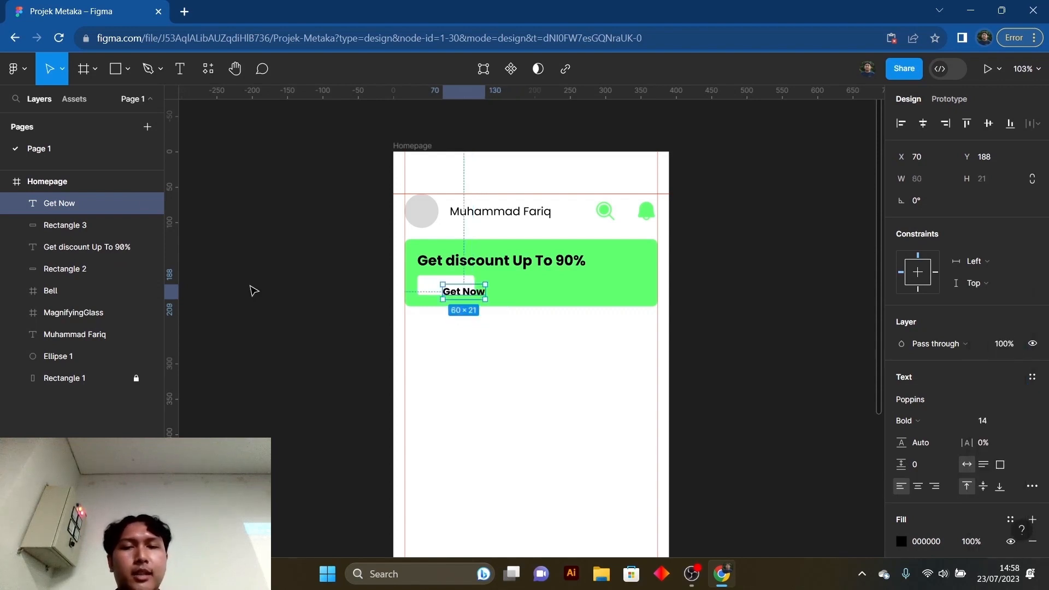
{"action": "left_click_drag", "start_coordinate": [478, 297], "coordinate": [459, 292]}
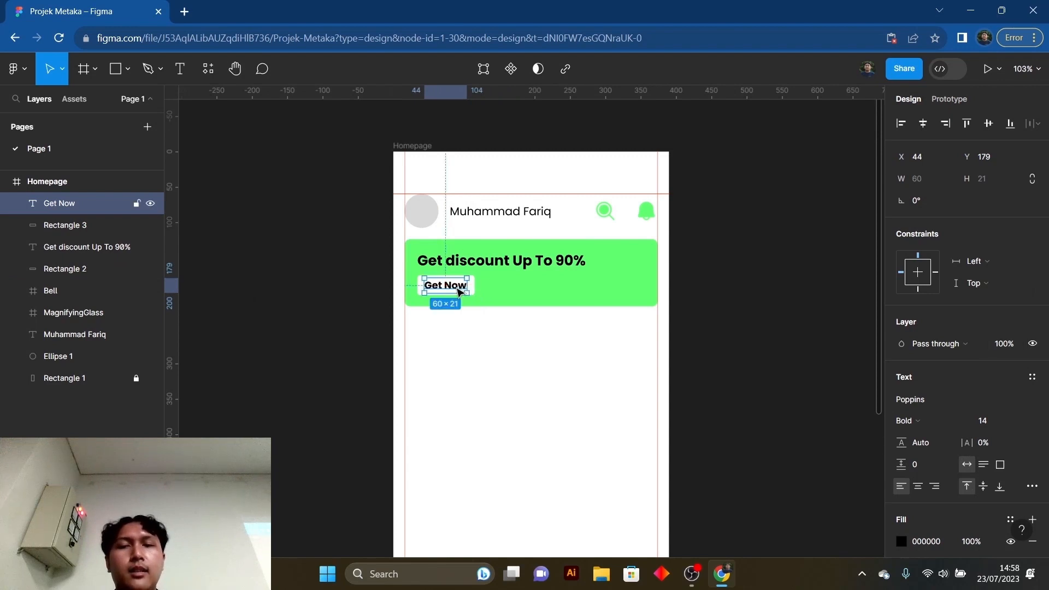
{"action": "left_click", "coordinate": [478, 346]}
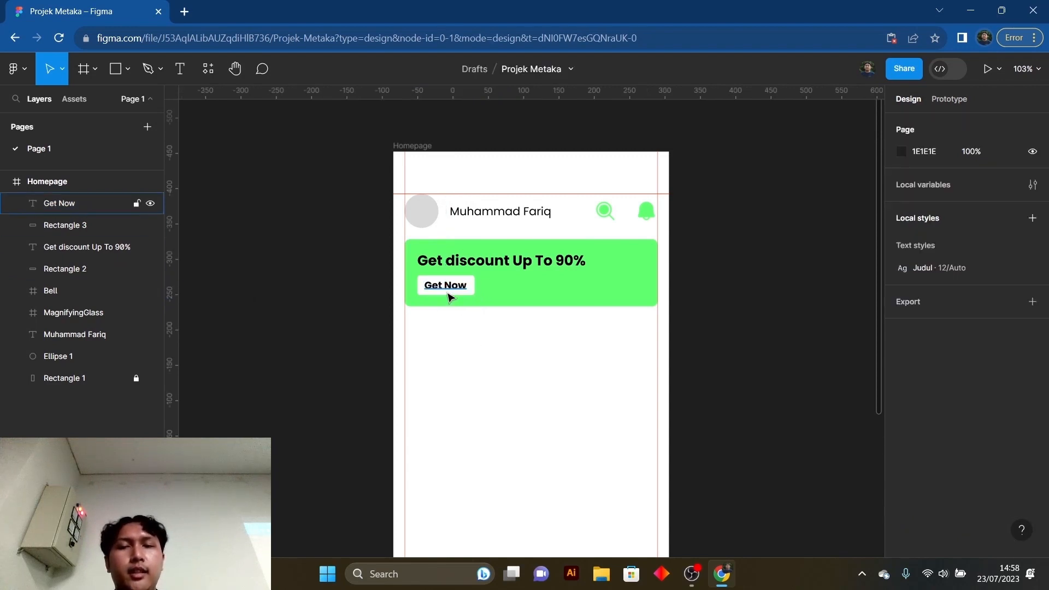
- Change the "Get Now" text's fill to the green sampled from the banner (61FF71) and deselect it
{"action": "left_click", "coordinate": [451, 291]}
{"action": "scroll", "coordinate": [921, 465], "scroll_direction": "down", "scroll_amount": 1}
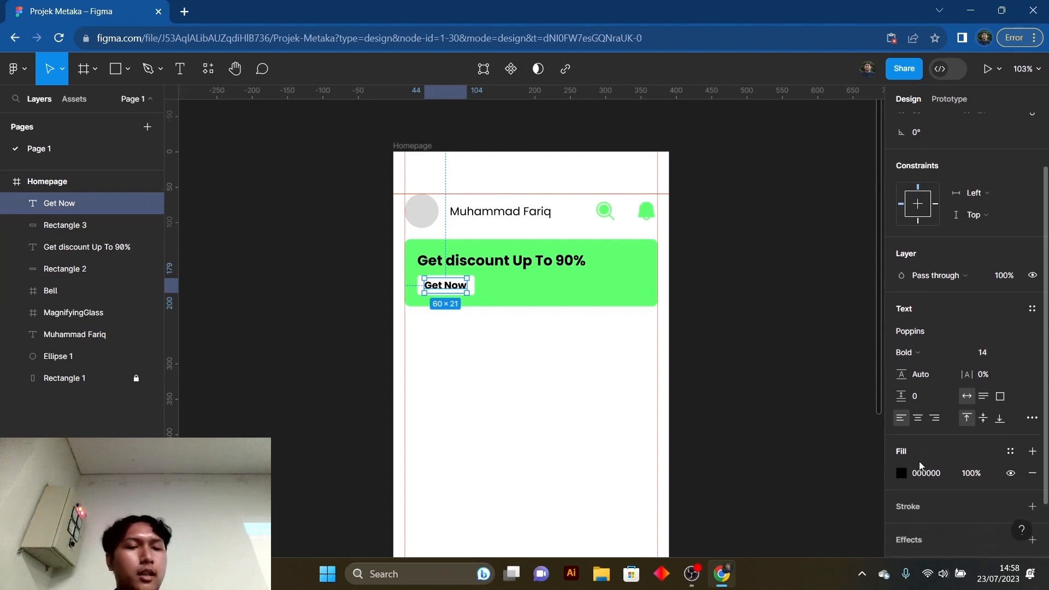
{"action": "left_click", "coordinate": [901, 474]}
{"action": "left_click", "coordinate": [741, 394]}
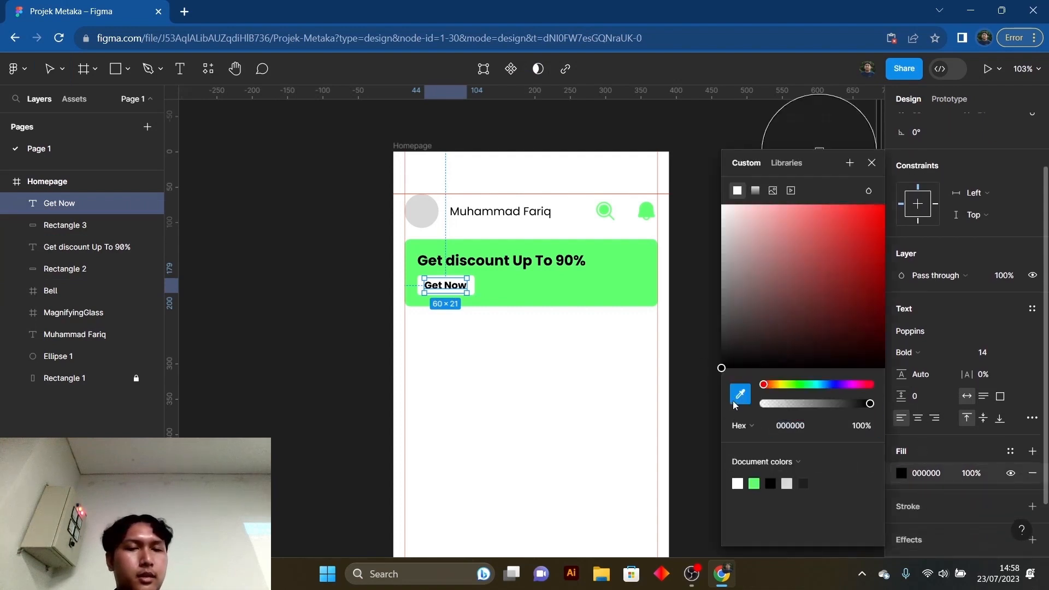
{"action": "left_click", "coordinate": [628, 277]}
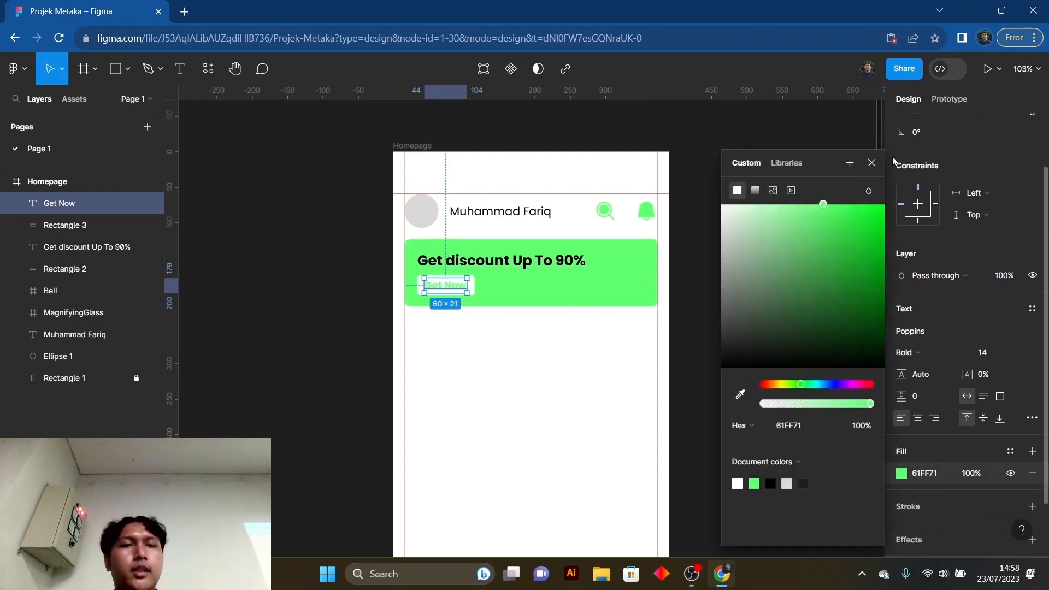
{"action": "left_click", "coordinate": [872, 163]}
{"action": "left_click", "coordinate": [758, 331]}
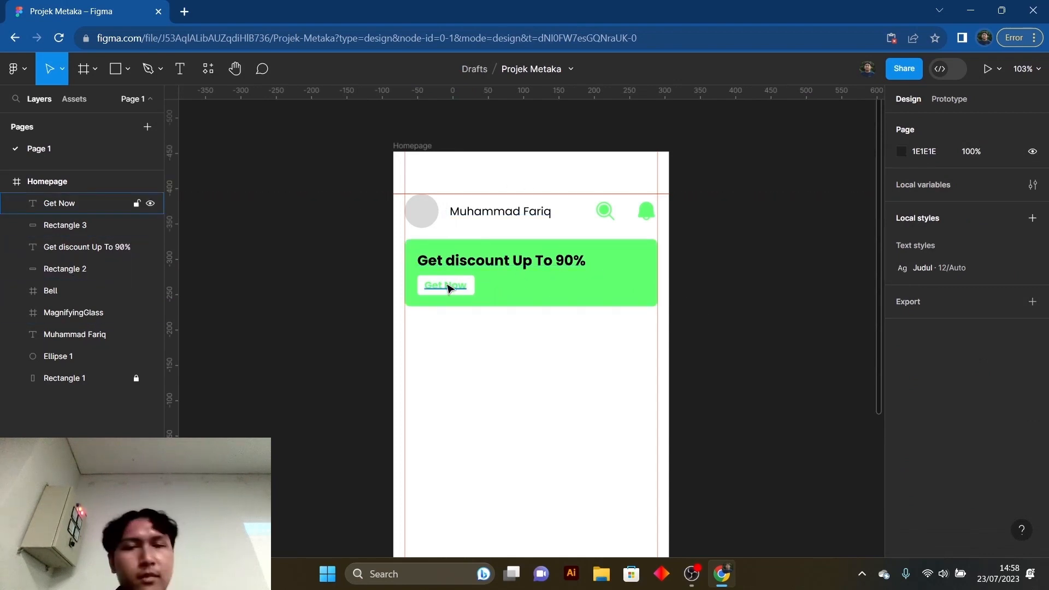
- Change the fill of the "Get discount Up To 90%" text to white (FFFFFF) and deselect it
{"action": "left_click", "coordinate": [511, 264]}
{"action": "scroll", "coordinate": [847, 346], "scroll_direction": "down", "scroll_amount": 1}
{"action": "scroll", "coordinate": [917, 460], "scroll_direction": "down", "scroll_amount": 3}
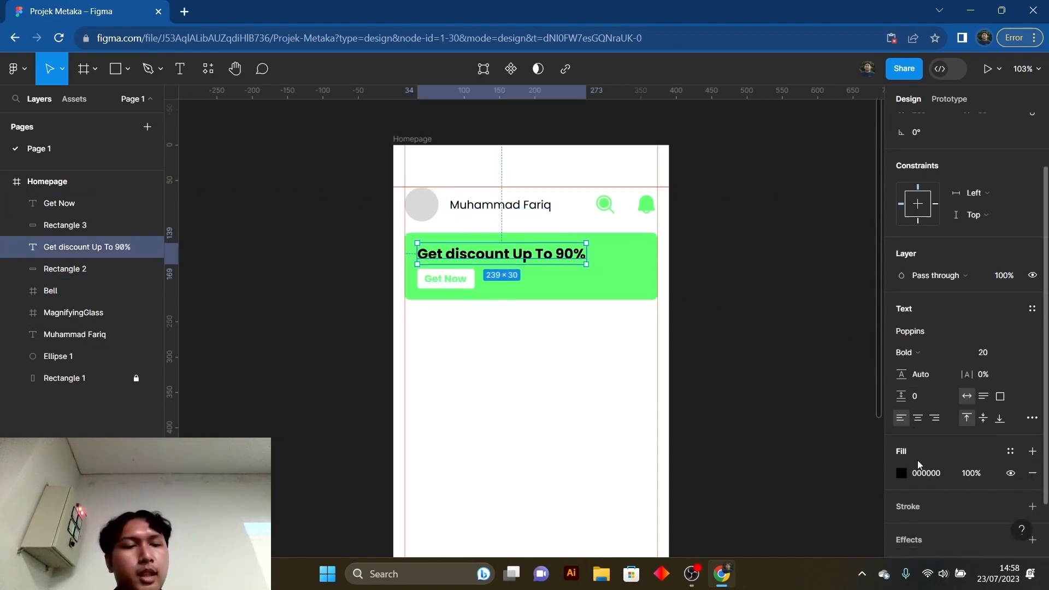
{"action": "left_click", "coordinate": [906, 474]}
{"action": "left_click", "coordinate": [794, 432]}
{"action": "mouse_move", "coordinate": [749, 364]}
{"action": "left_mouse_down"}
{"action": "mouse_move", "coordinate": [726, 217]}
{"action": "mouse_move", "coordinate": [692, 190]}
{"action": "left_mouse_up"}
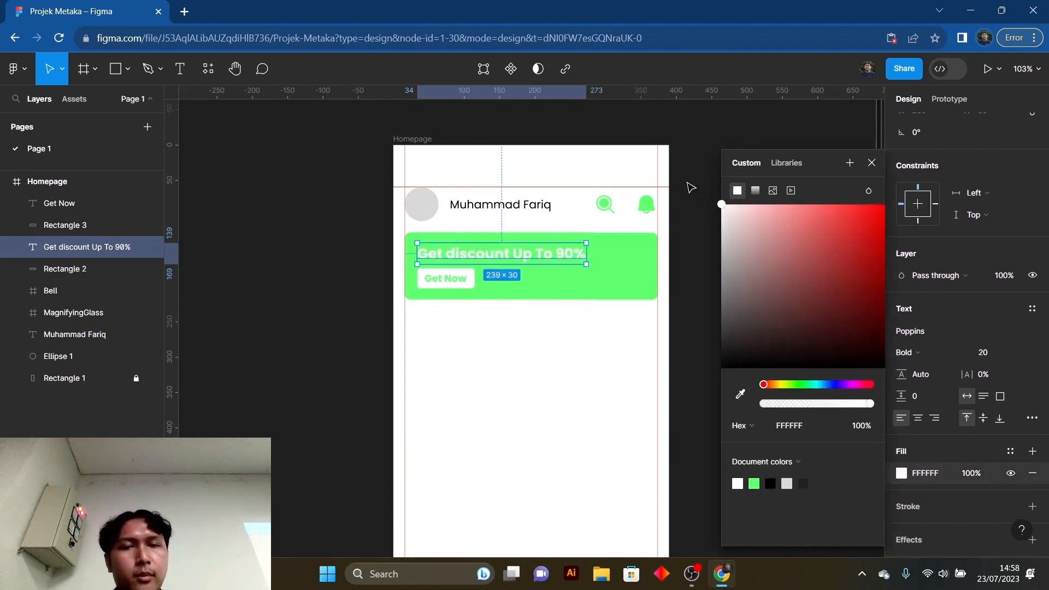
{"action": "left_click", "coordinate": [873, 166]}
{"action": "left_click", "coordinate": [716, 288]}
{"action": "scroll", "coordinate": [705, 293], "scroll_direction": "down", "scroll_amount": 1}
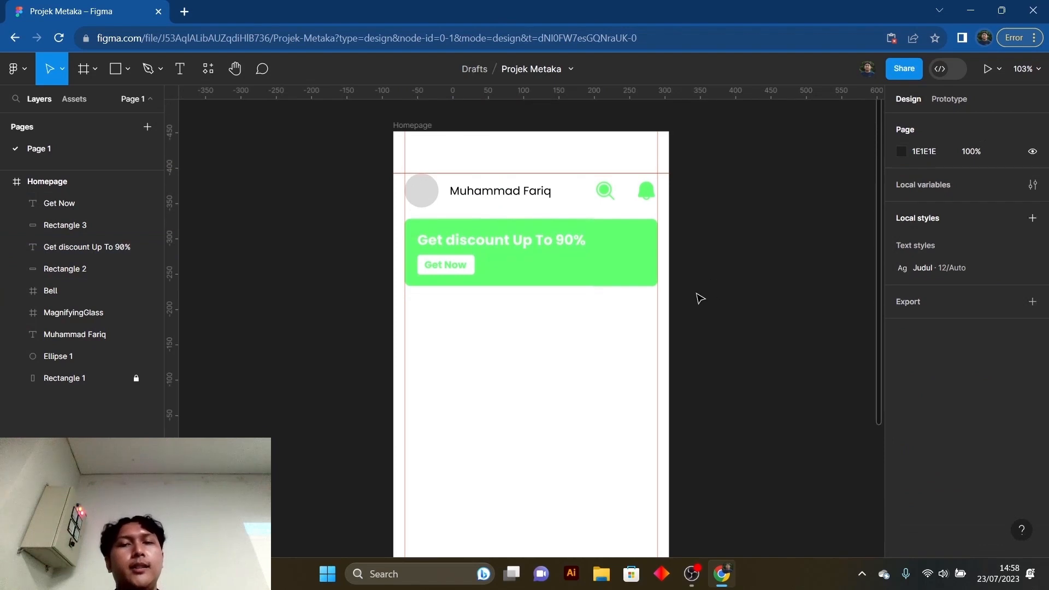
{"action": "scroll", "coordinate": [634, 306], "scroll_direction": "up", "scroll_amount": 3}
{"action": "scroll", "coordinate": [770, 392], "scroll_direction": "down", "scroll_amount": 1}
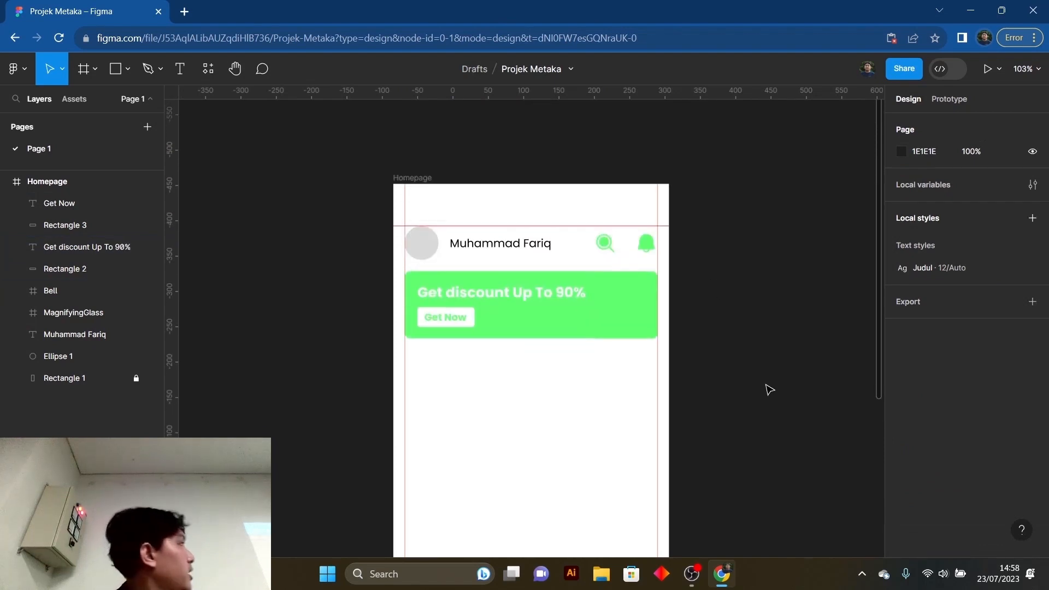
{"action": "scroll", "coordinate": [552, 328], "scroll_direction": "down", "scroll_amount": 1}
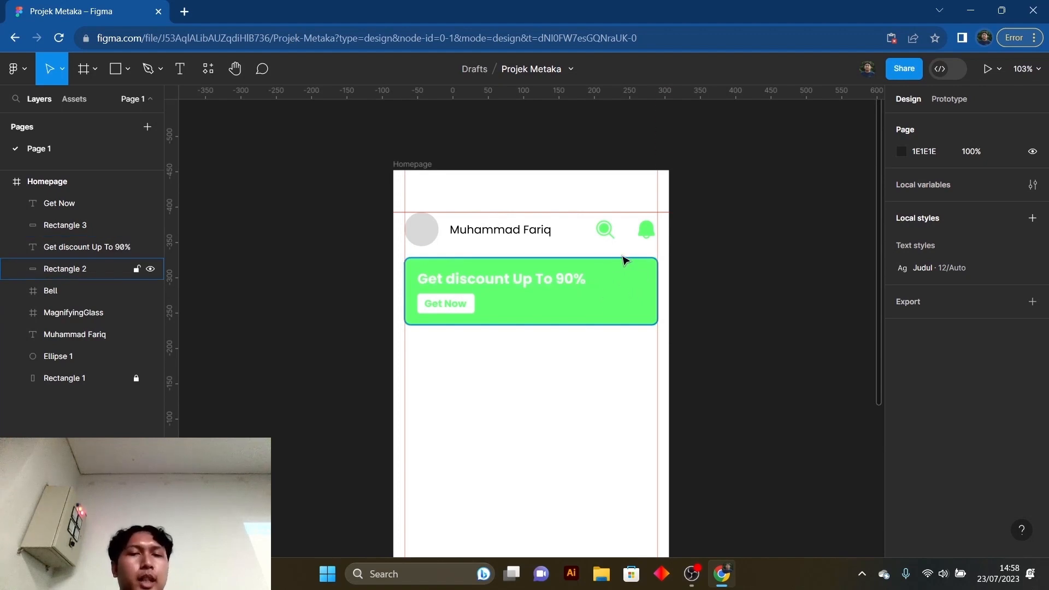
{"action": "left_click", "coordinate": [609, 302]}
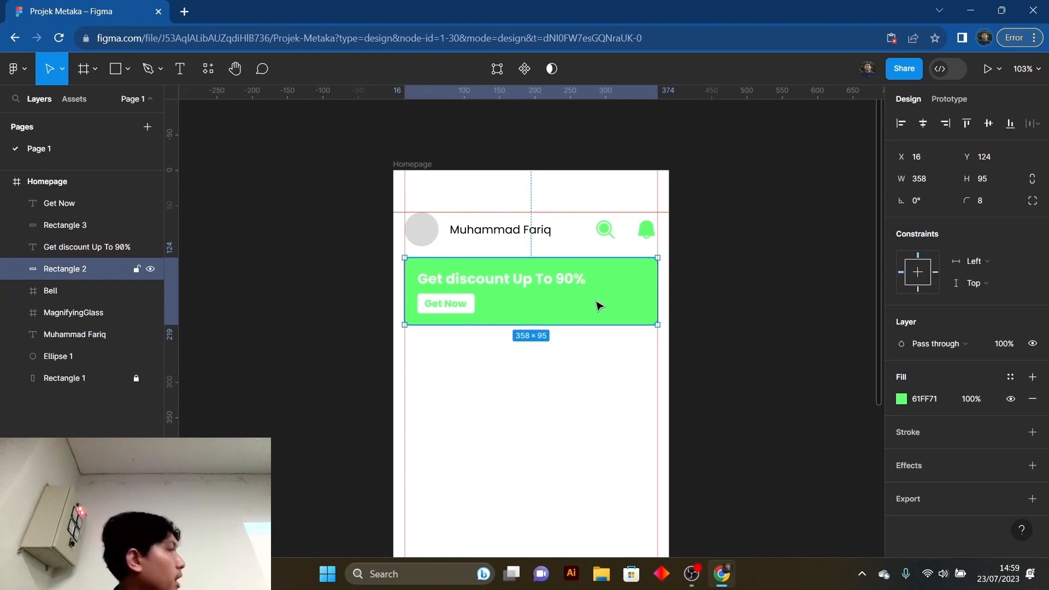
{"action": "scroll", "coordinate": [610, 322], "scroll_direction": "down", "scroll_amount": 1}
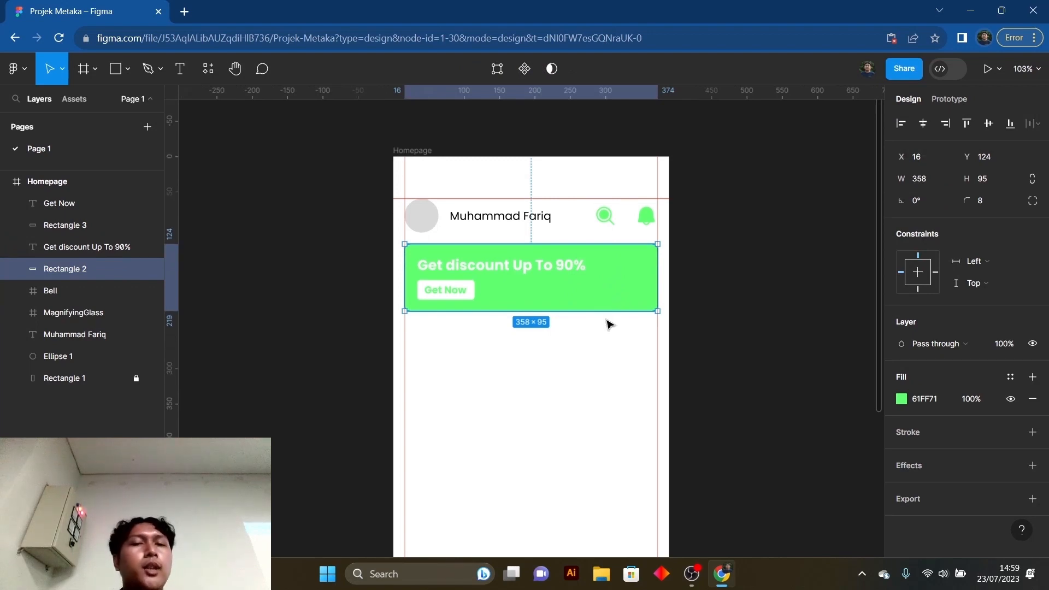
{"action": "left_click", "coordinate": [606, 330]}
{"action": "scroll", "coordinate": [606, 333], "scroll_direction": "down", "scroll_amount": 3}
{"action": "scroll", "coordinate": [609, 321], "scroll_direction": "up", "scroll_amount": 2}
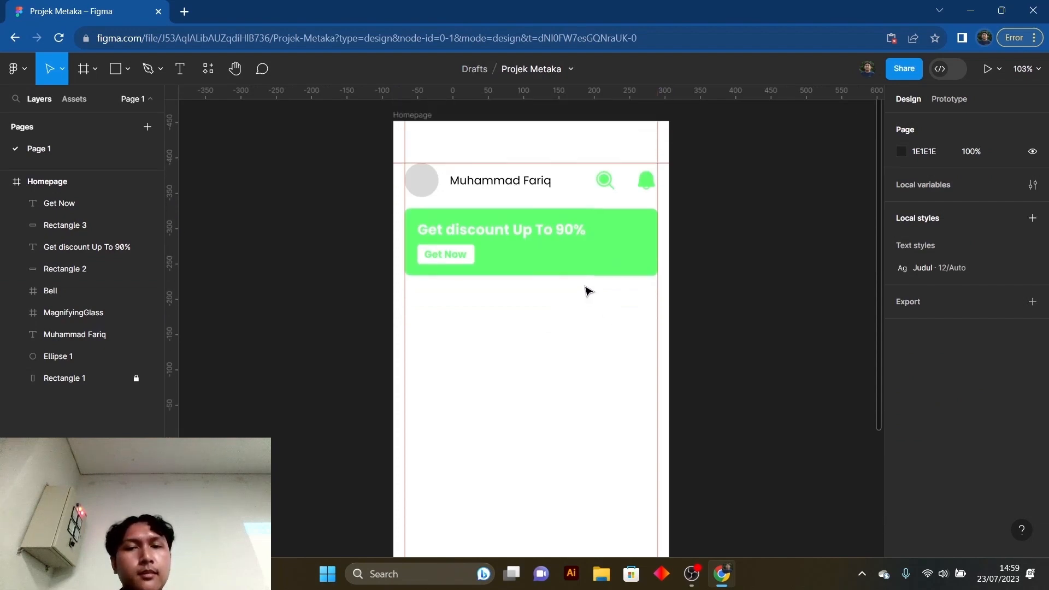
{"action": "scroll", "coordinate": [598, 336], "scroll_direction": "down", "scroll_amount": 2}
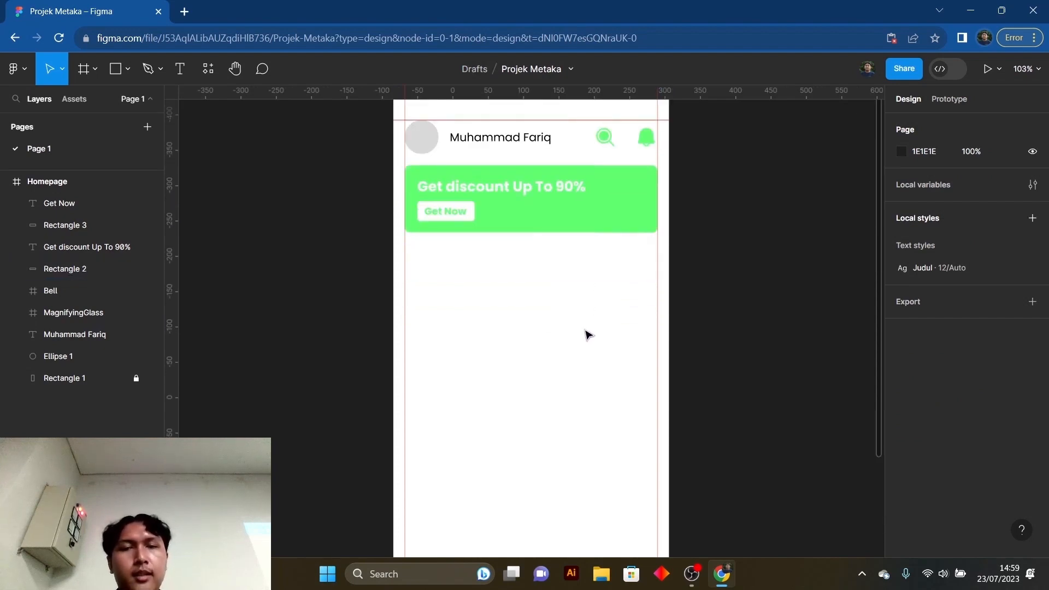
{"action": "scroll", "coordinate": [590, 332], "scroll_direction": "up", "scroll_amount": 1}
{"action": "left_click", "coordinate": [630, 260]}
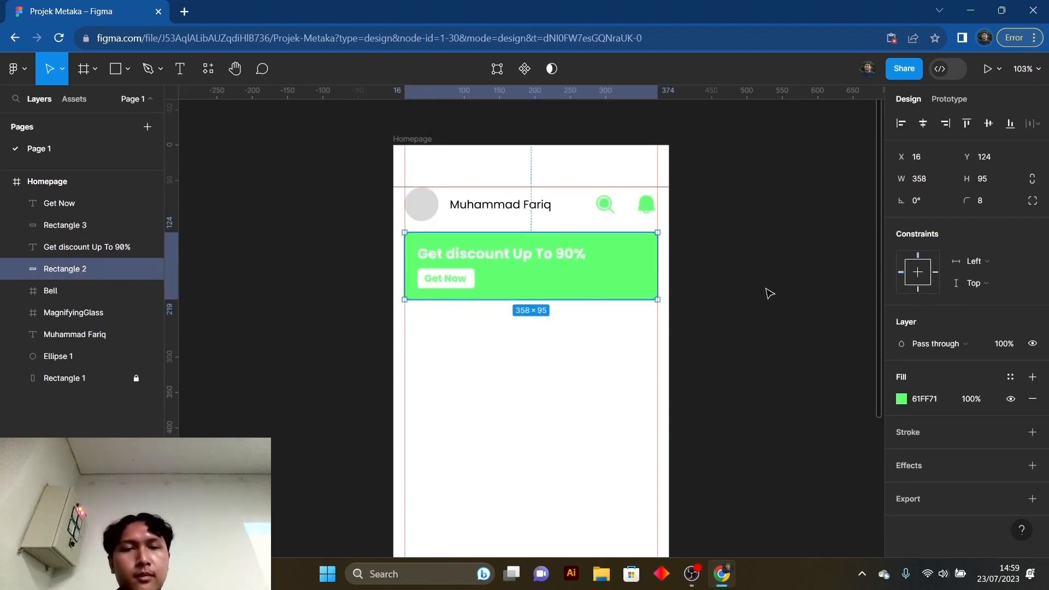
{"action": "left_click", "coordinate": [768, 293]}
{"action": "left_click", "coordinate": [637, 262]}
{"action": "left_click", "coordinate": [735, 298]}
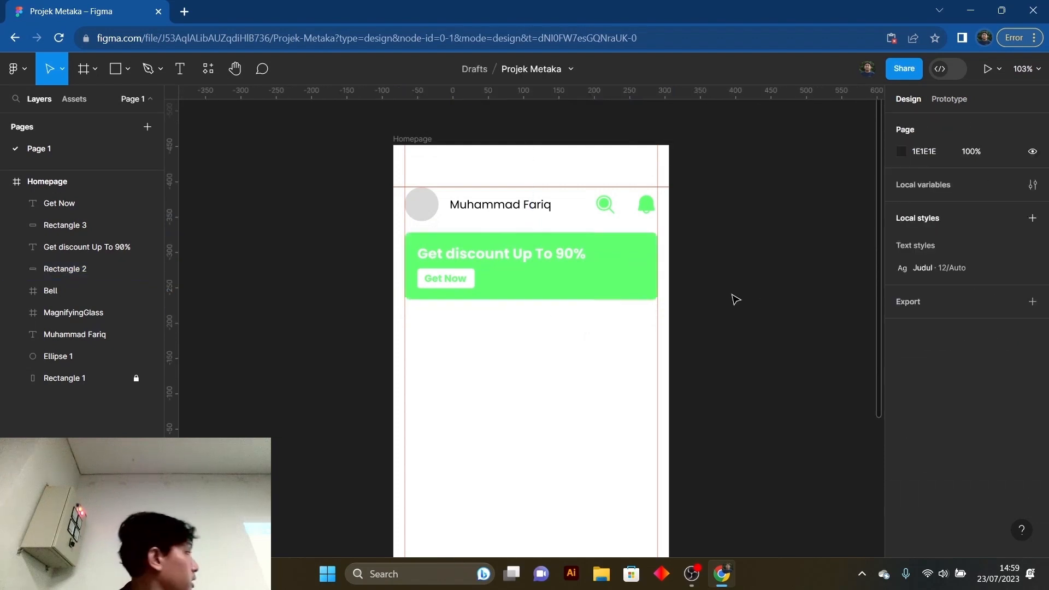
{"action": "scroll", "coordinate": [638, 319], "scroll_direction": "down", "scroll_amount": 2}
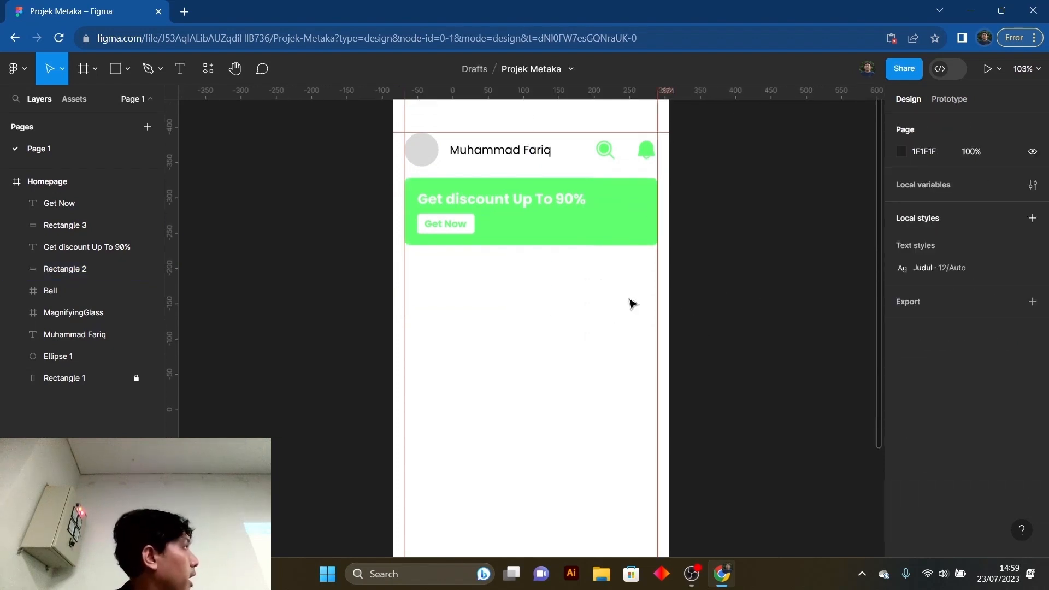
{"action": "scroll", "coordinate": [503, 317], "scroll_direction": "down", "scroll_amount": 1}
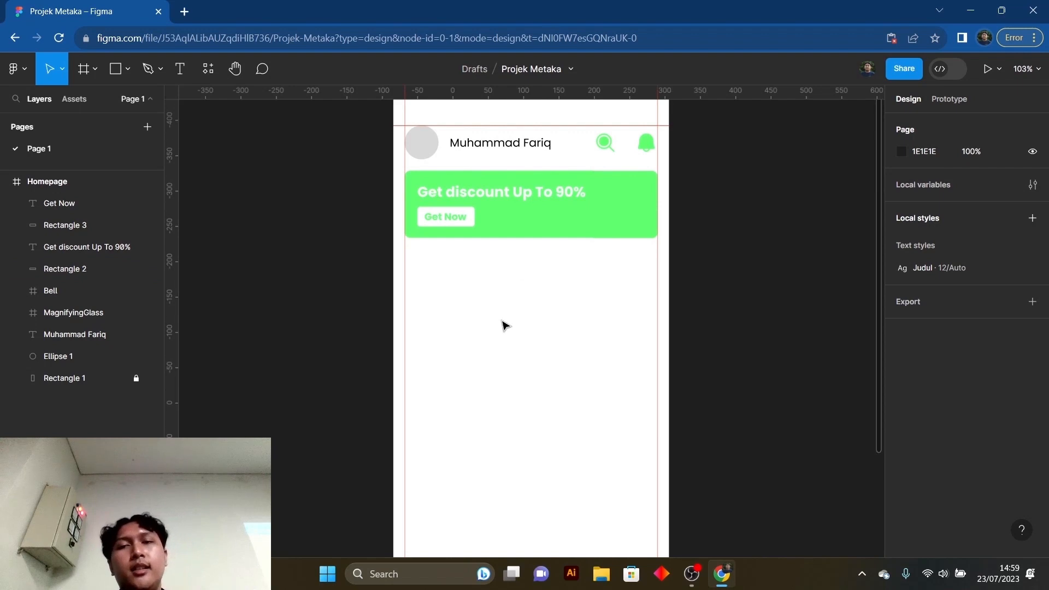
{"action": "scroll", "coordinate": [506, 325], "scroll_direction": "up", "scroll_amount": 1}
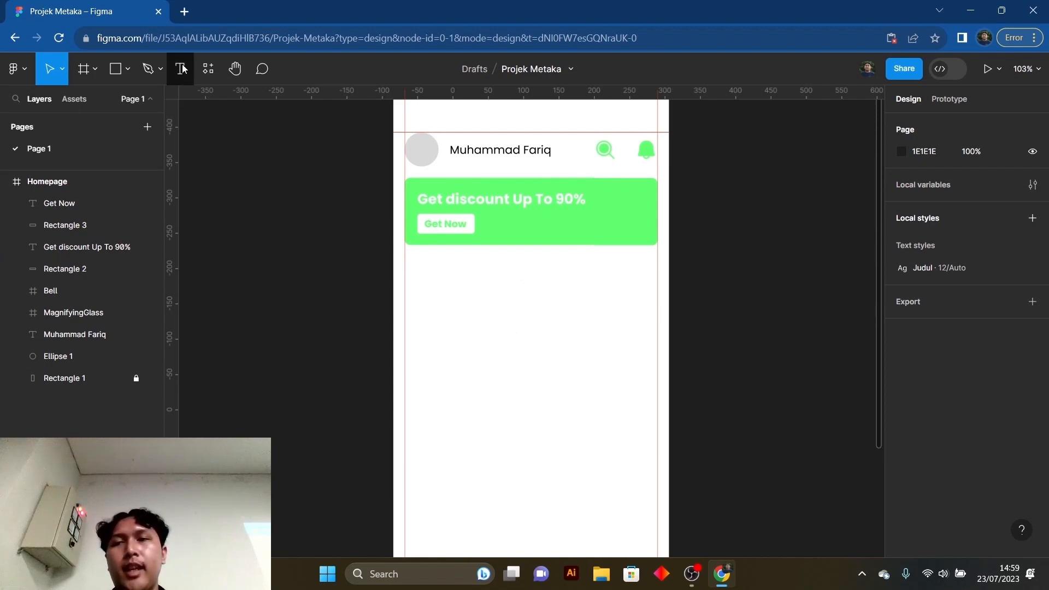
- Add the text "All" in the empty area below the green banner and set its font size to 14
{"action": "left_click", "coordinate": [183, 68]}
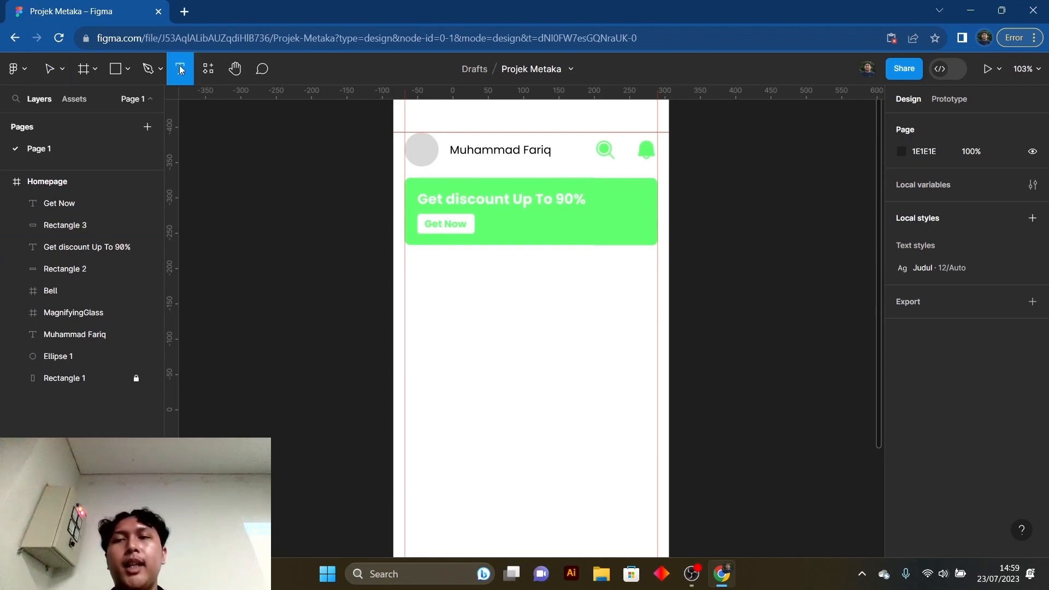
{"action": "left_click", "coordinate": [463, 287]}
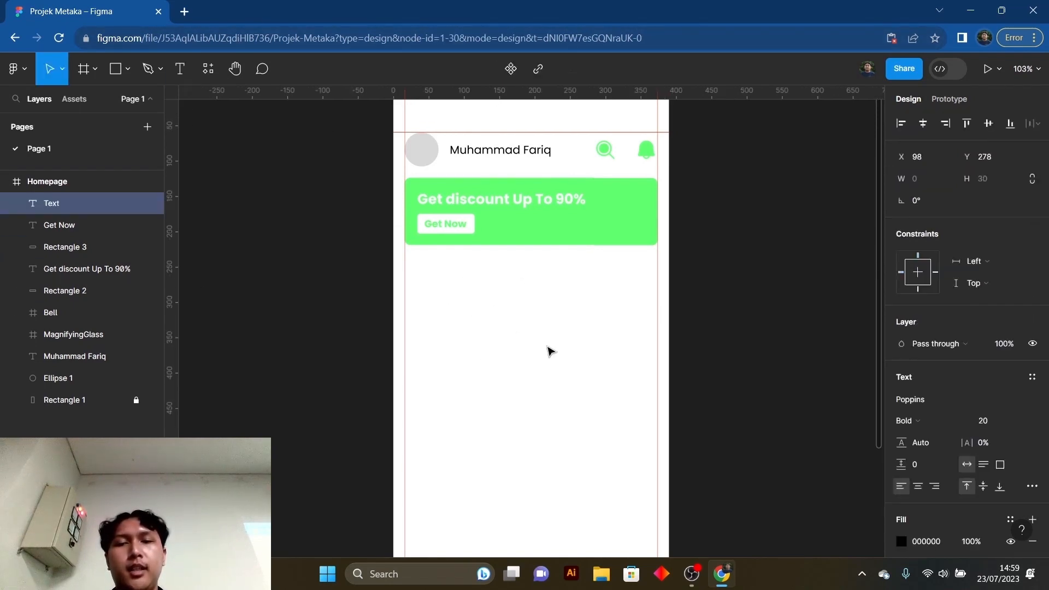
{"action": "type", "text": "All"}
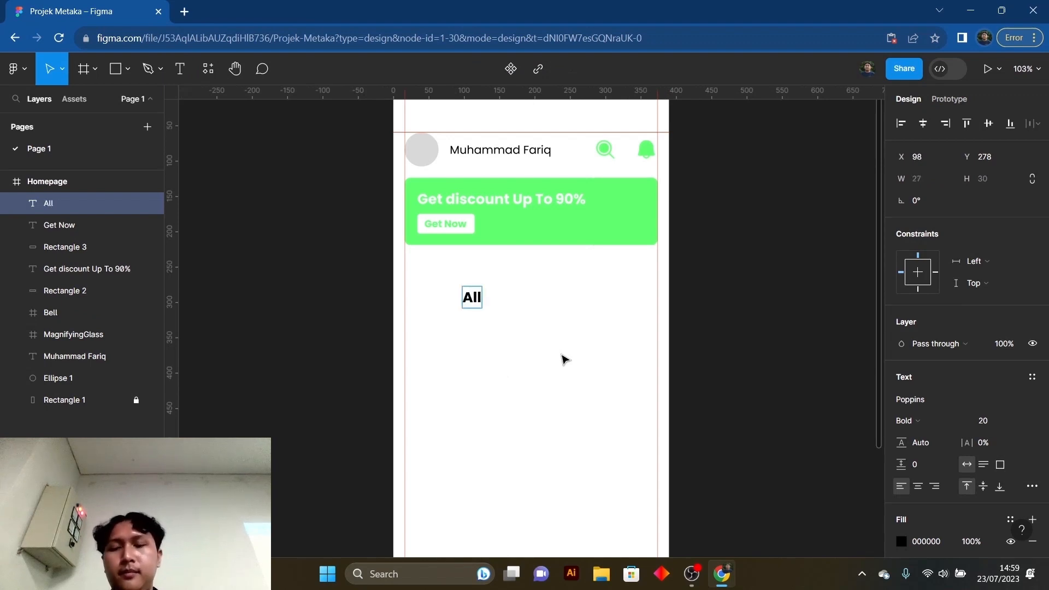
{"action": "key", "text": "Escape"}
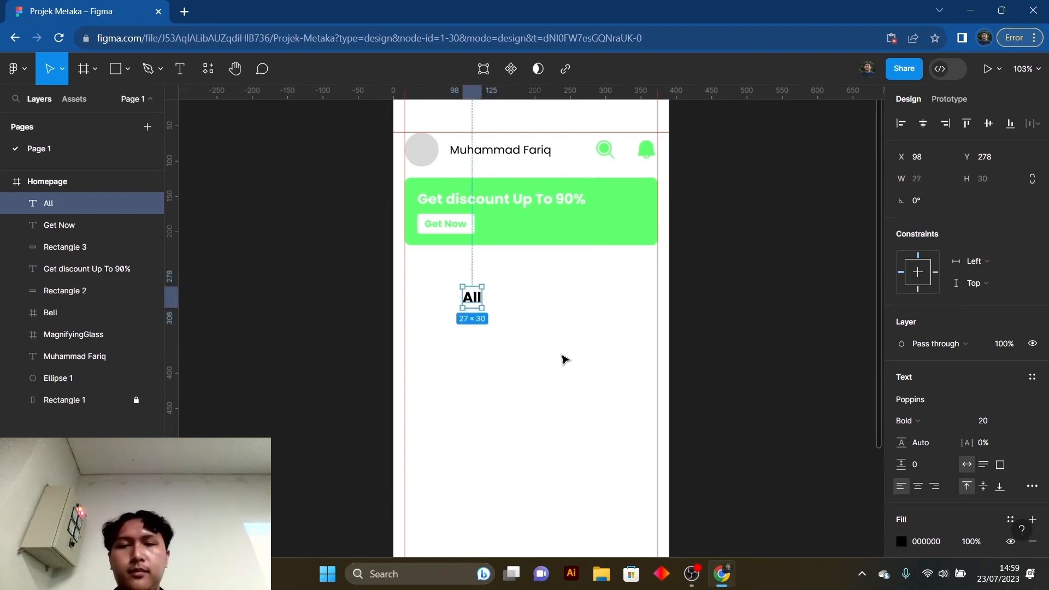
{"action": "left_click_drag", "start_coordinate": [478, 304], "coordinate": [457, 311]}
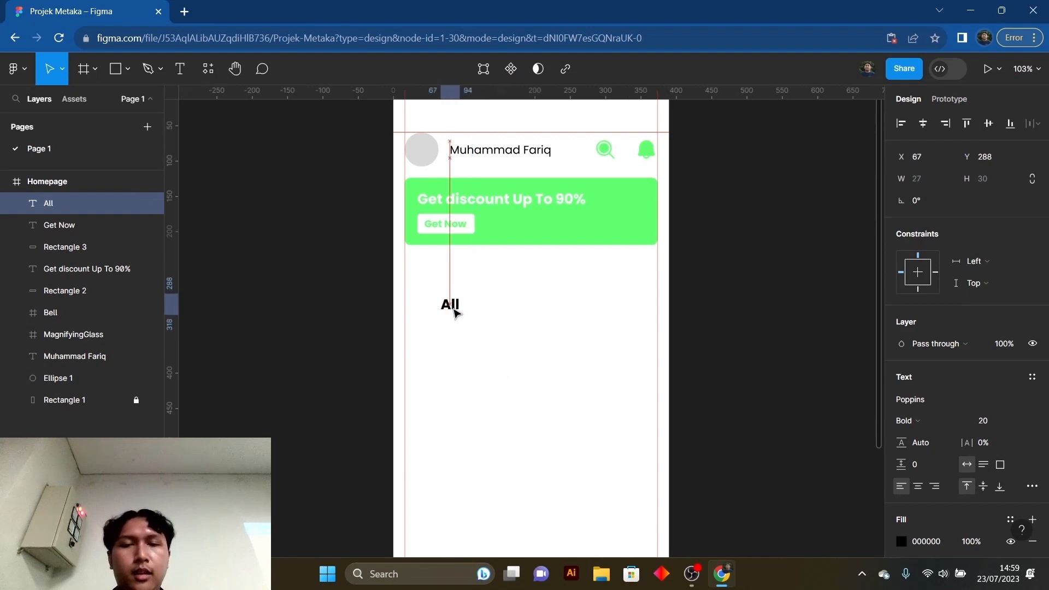
{"action": "left_click", "coordinate": [1021, 424]}
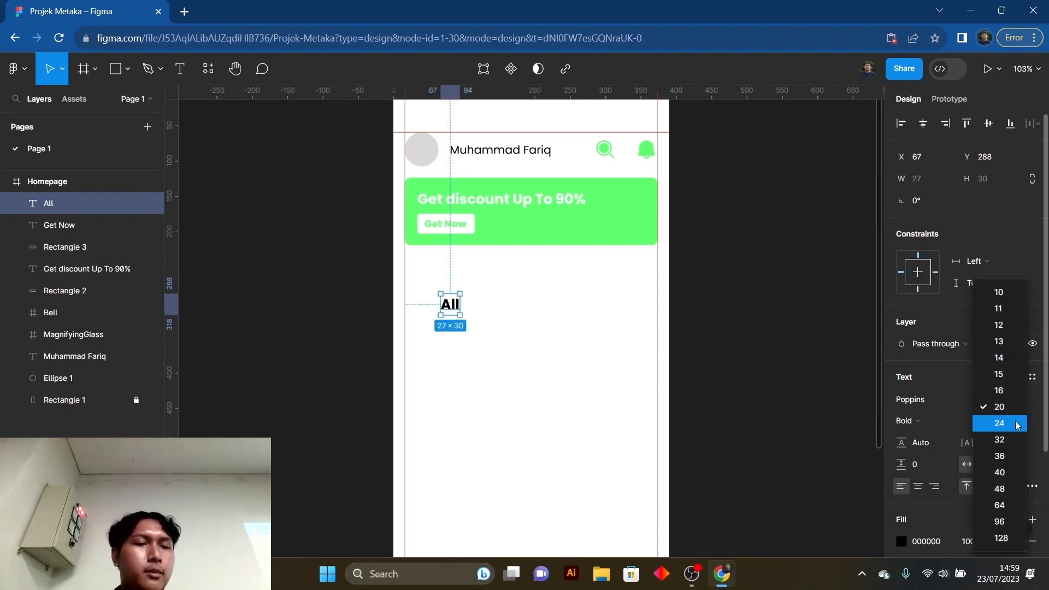
{"action": "left_click", "coordinate": [1000, 358]}
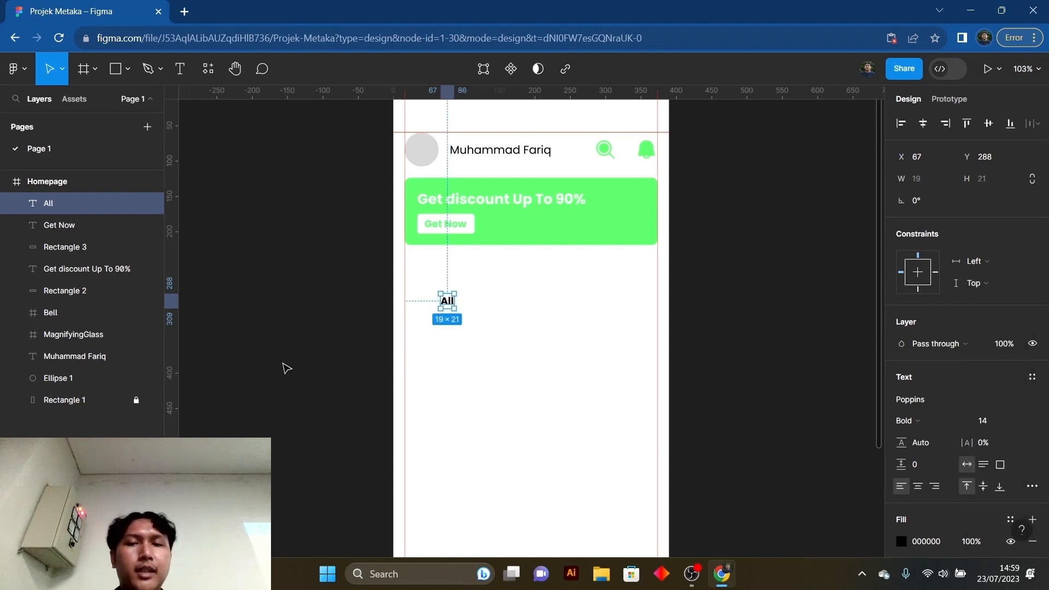
- Move the "All" text to the left margin guide and set its vertical spacing from the green banner to 16
{"action": "left_click_drag", "start_coordinate": [450, 302], "coordinate": [413, 272]}
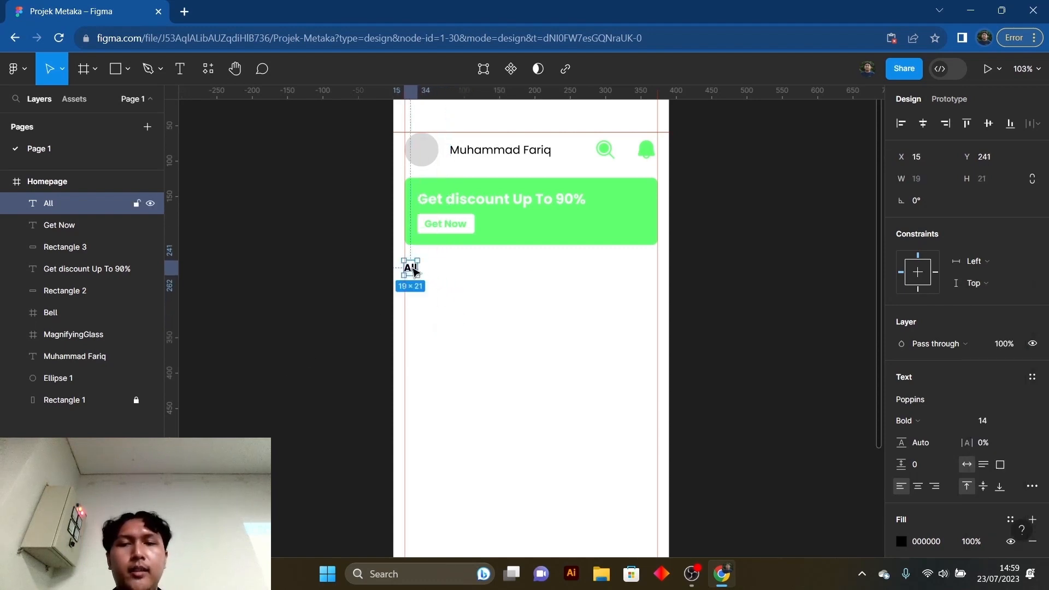
{"action": "left_click", "coordinate": [441, 246], "text": "shift"}
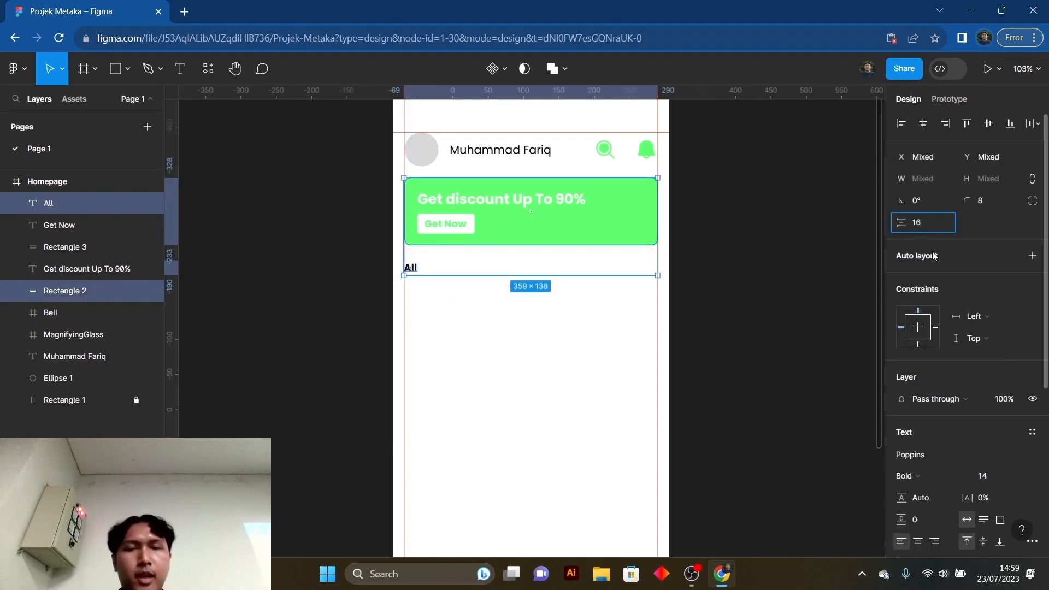
{"action": "key", "text": "Return"}
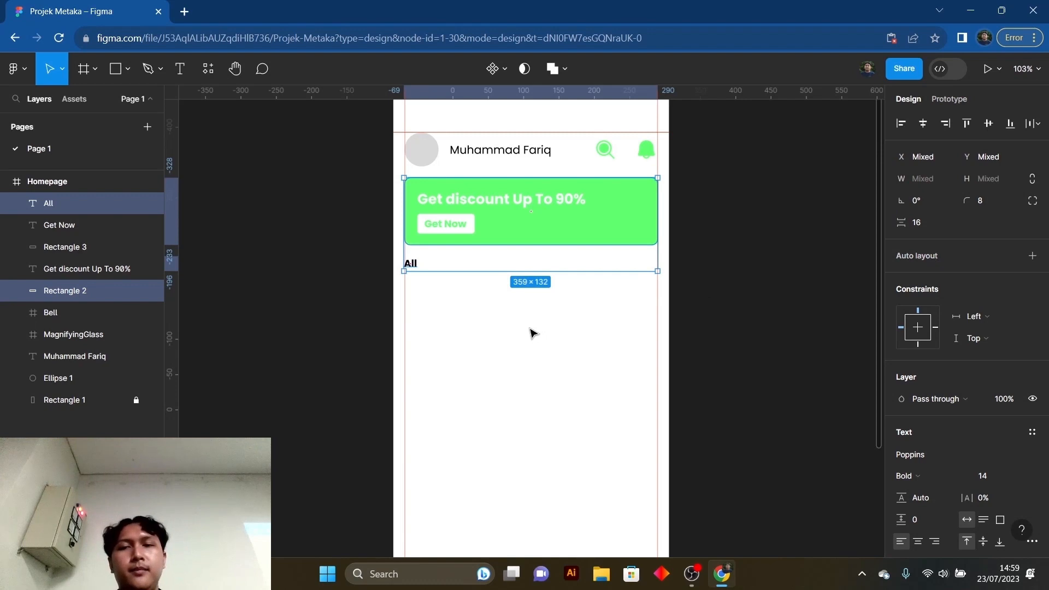
{"action": "left_click", "coordinate": [527, 332]}
- Shift the "All" text horizontally to X 16, flush with the left margin guide, and deselect it
{"action": "scroll", "coordinate": [421, 273], "scroll_direction": "up", "scroll_amount": 5}
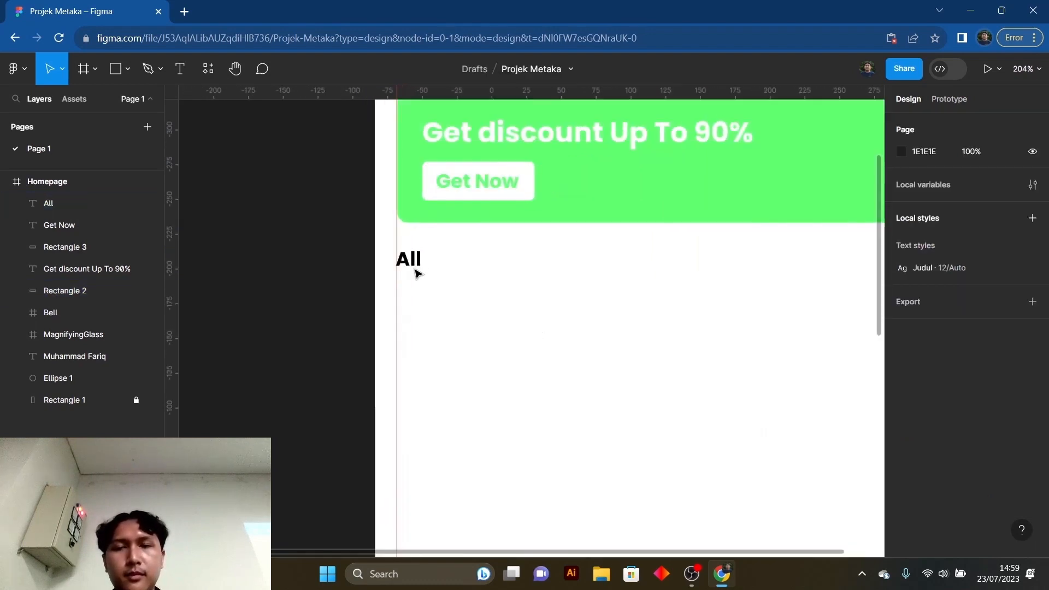
{"action": "left_click", "coordinate": [420, 265]}
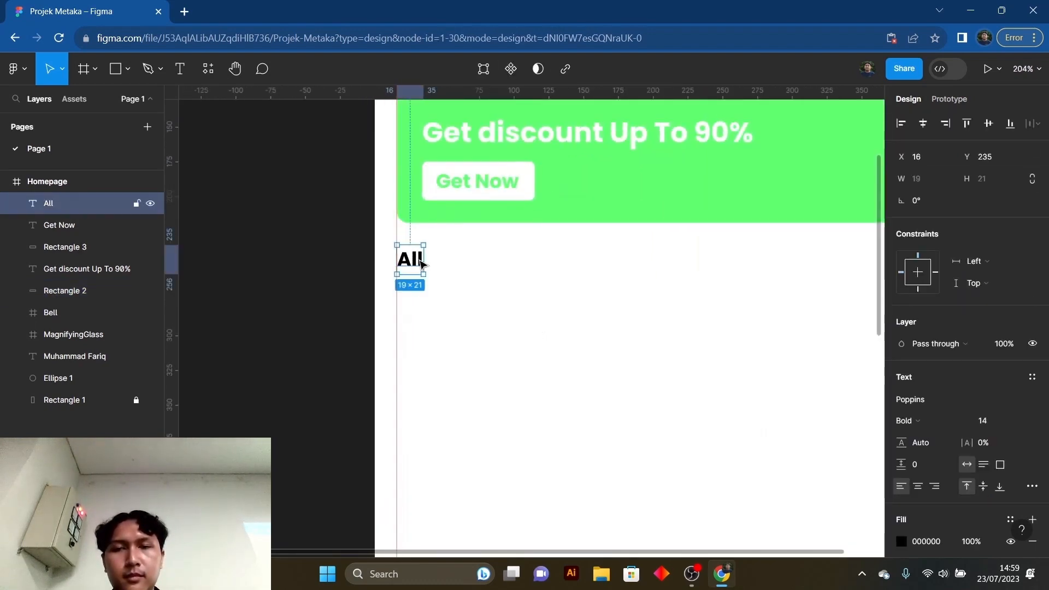
{"action": "left_click", "coordinate": [511, 285]}
{"action": "scroll", "coordinate": [475, 307], "scroll_direction": "down", "scroll_amount": 5}
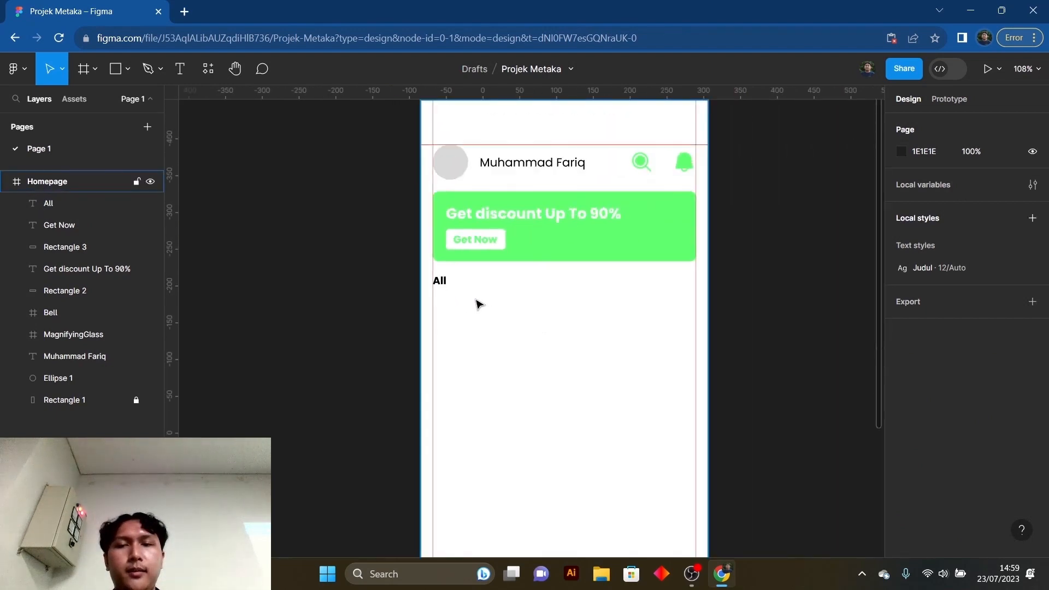
- Duplicate the "All" text on the same row, placing the copy at X 61, Y 235, and deselect it
{"action": "left_click", "coordinate": [444, 285]}
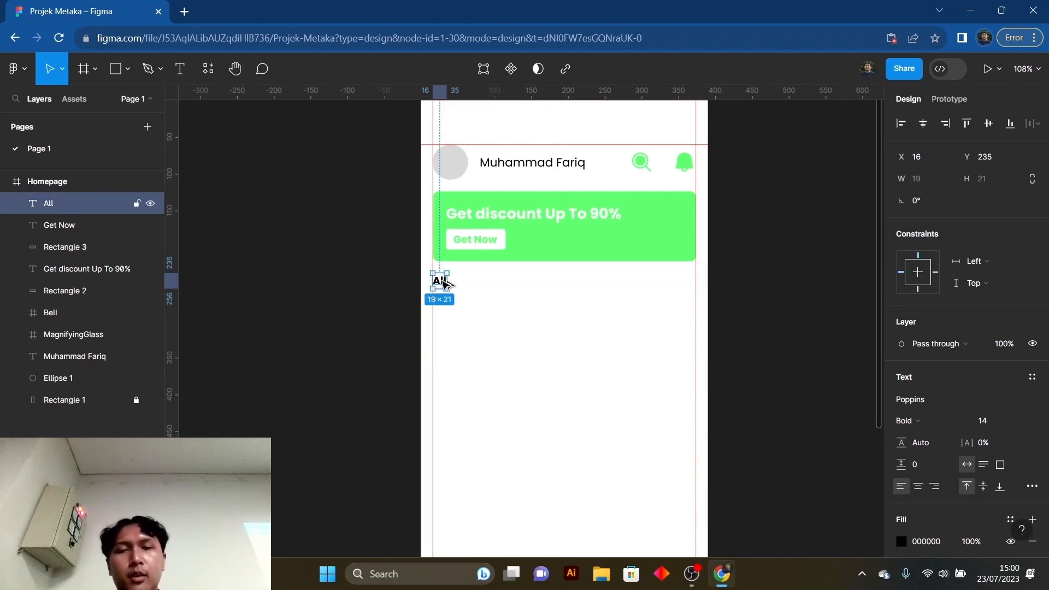
{"action": "left_click_drag", "start_coordinate": [444, 283], "coordinate": [478, 283]}
{"action": "left_click", "coordinate": [527, 301]}
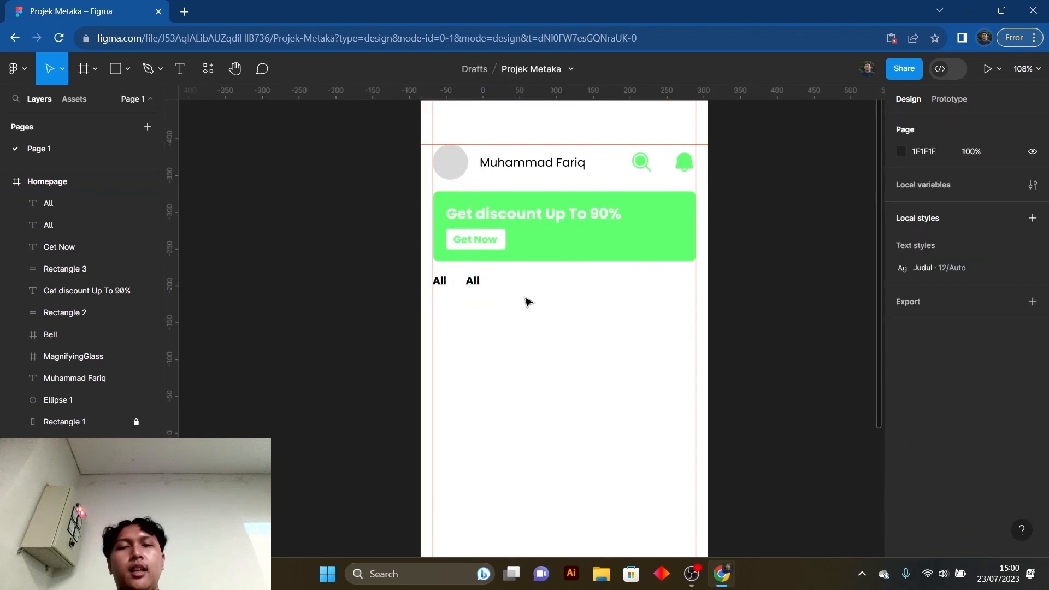
{"action": "left_click", "coordinate": [477, 281]}
{"action": "left_click", "coordinate": [504, 296]}
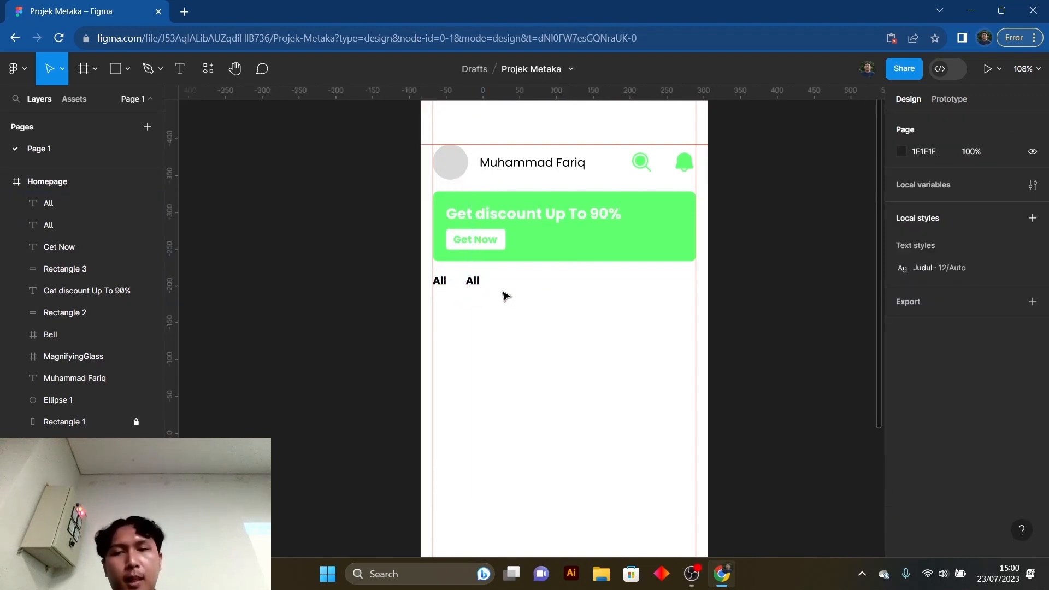
{"action": "left_click", "coordinate": [474, 282]}
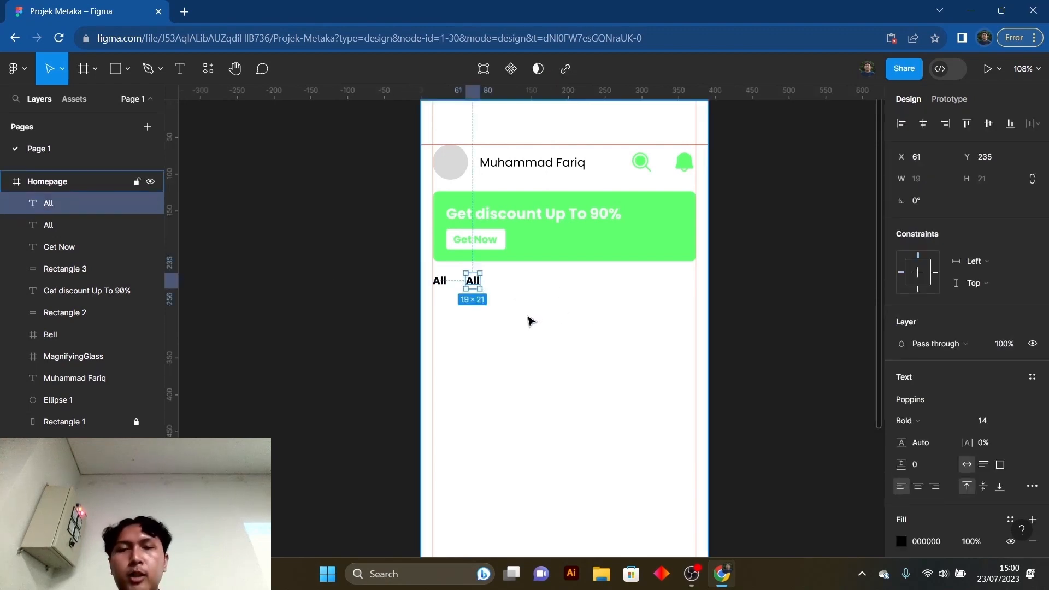
{"action": "key", "text": "ctrl+d"}
{"action": "left_click", "coordinate": [526, 322]}
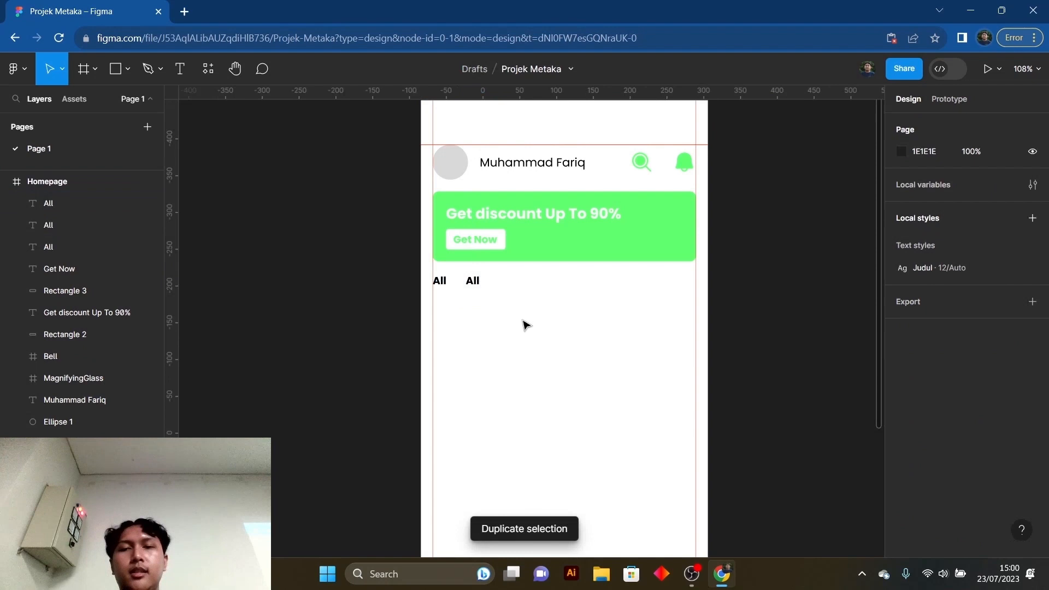
{"action": "left_click", "coordinate": [480, 287]}
{"action": "left_click_drag", "start_coordinate": [480, 287], "coordinate": [510, 286]}
{"action": "left_click", "coordinate": [551, 316]}
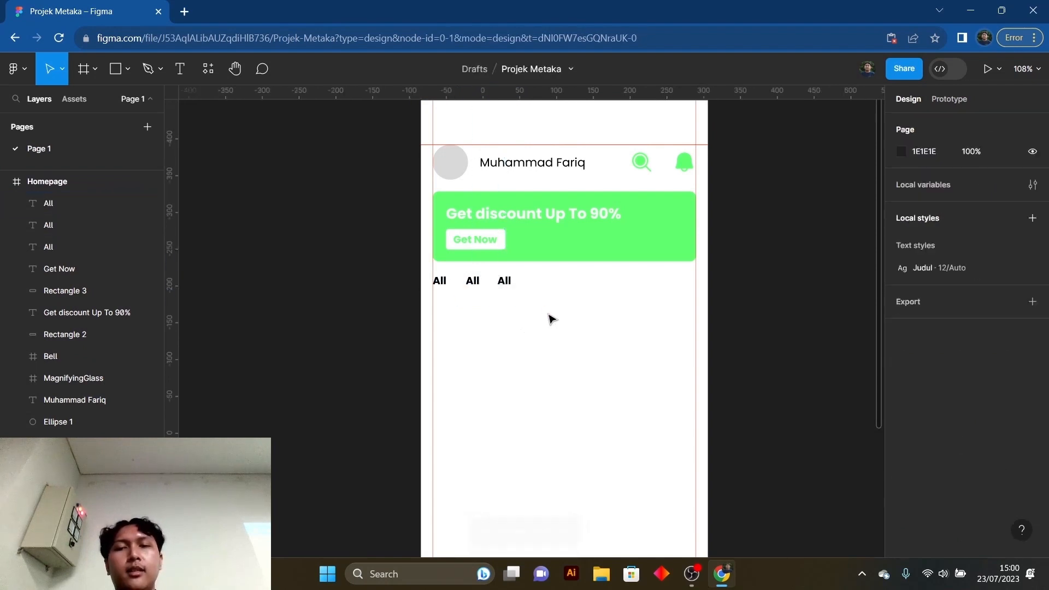
{"action": "left_click", "coordinate": [510, 286]}
{"action": "key", "text": "Delete"}
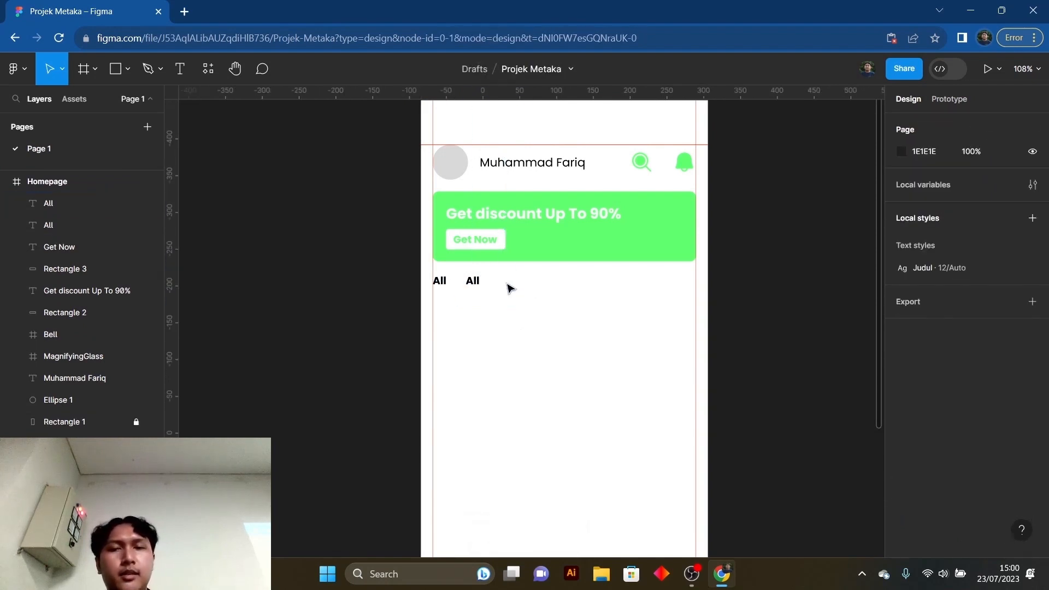
- Change the wording of the second "All" text to "Popular" and finish editing
{"action": "left_click", "coordinate": [478, 287]}
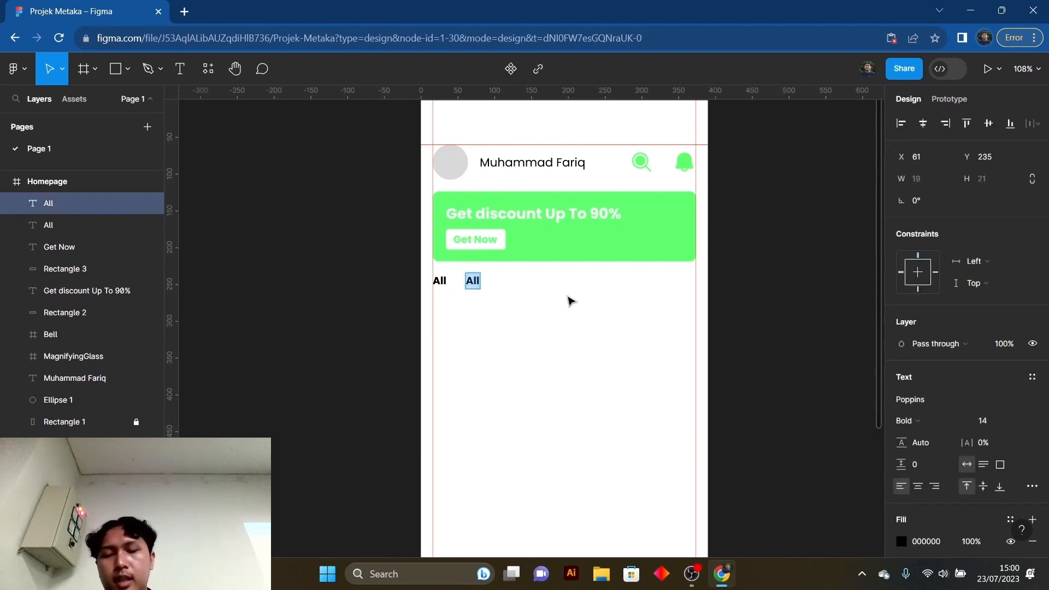
{"action": "type", "text": "Popp"}
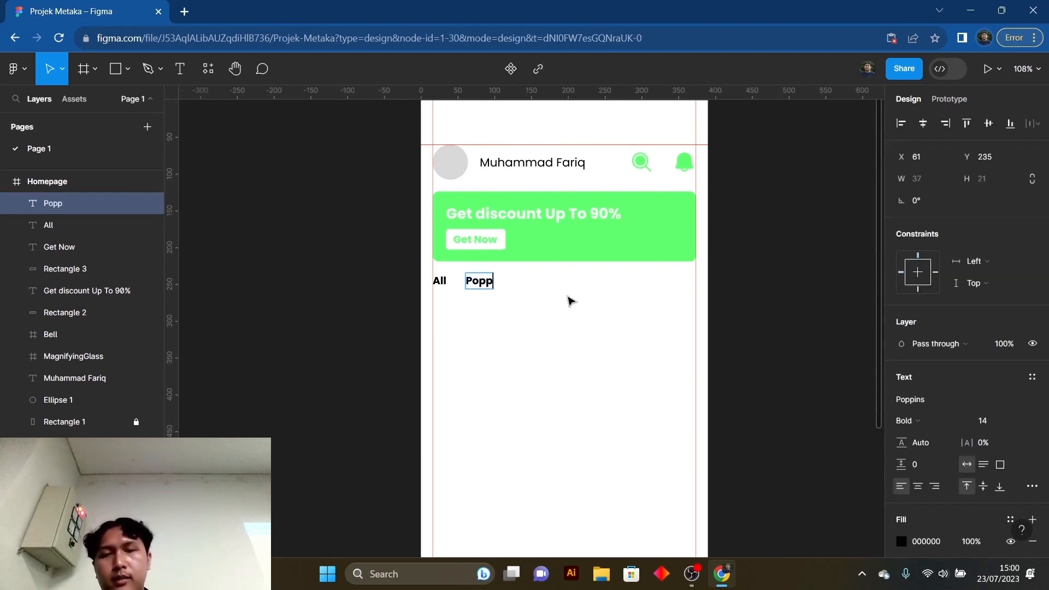
{"action": "key", "text": "BackSpace"}
{"action": "type", "text": "ular"}
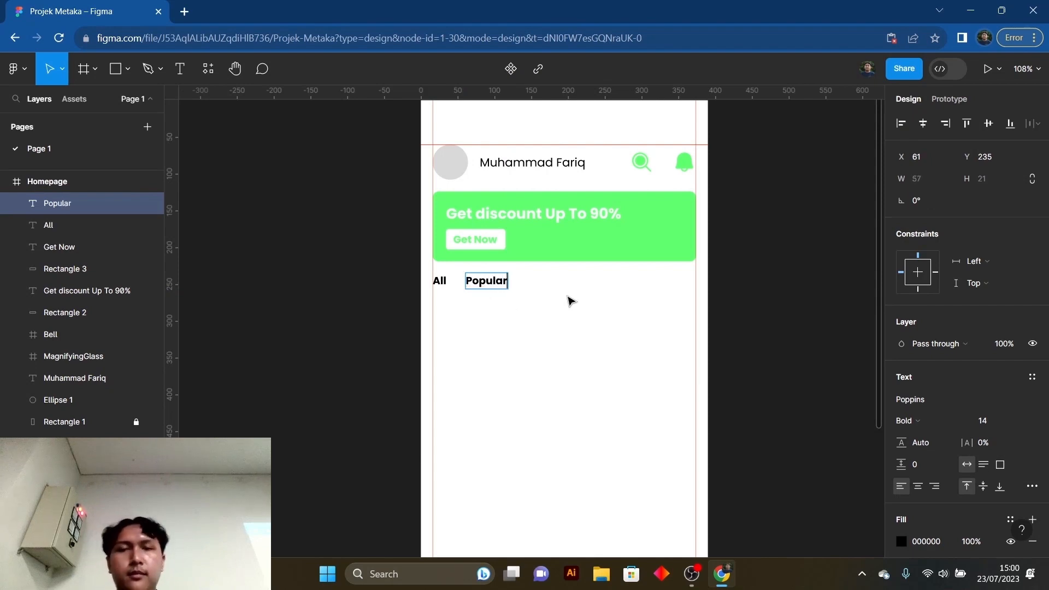
{"action": "left_click", "coordinate": [568, 301]}
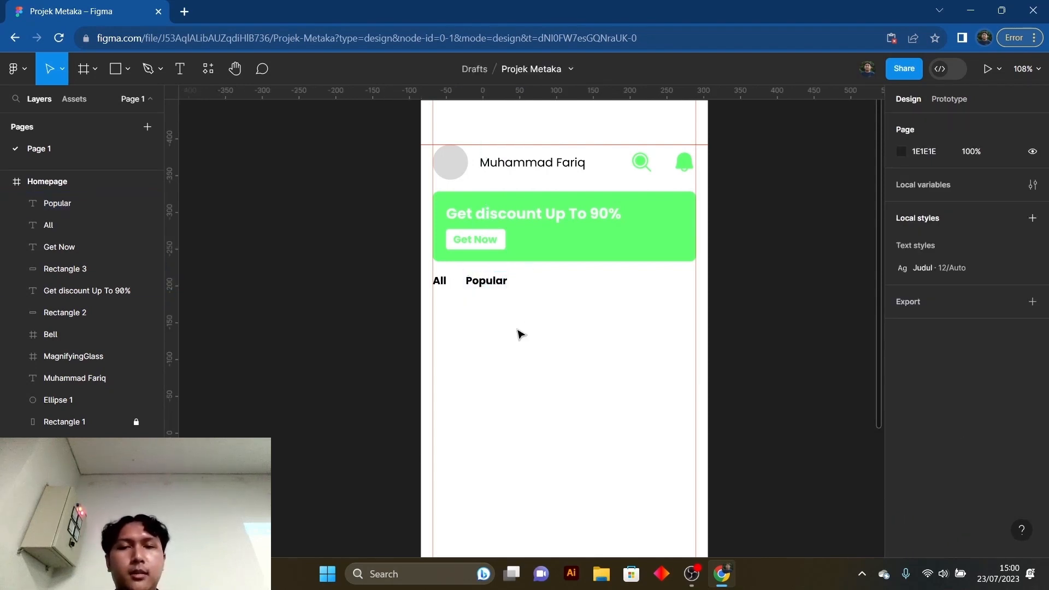
- Duplicate the "Popular" text further along the row at X 144, Y 235, and deselect the copy
{"action": "scroll", "coordinate": [519, 336], "scroll_direction": "up", "scroll_amount": 1}
{"action": "left_click_drag", "start_coordinate": [506, 340], "coordinate": [463, 334]}
{"action": "left_click", "coordinate": [506, 309]}
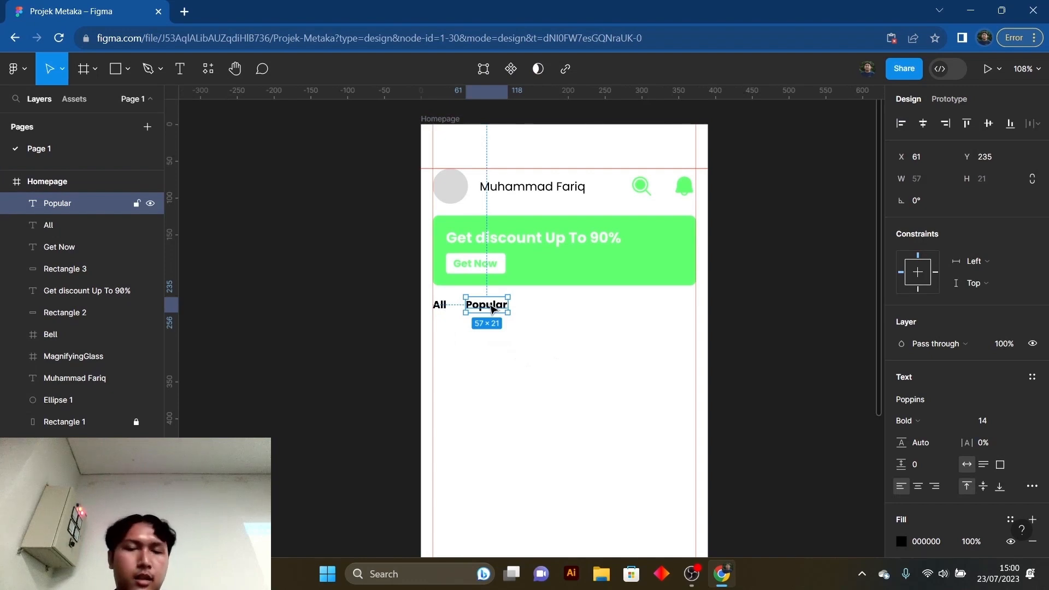
{"action": "left_click_drag", "start_coordinate": [494, 310], "coordinate": [555, 314]}
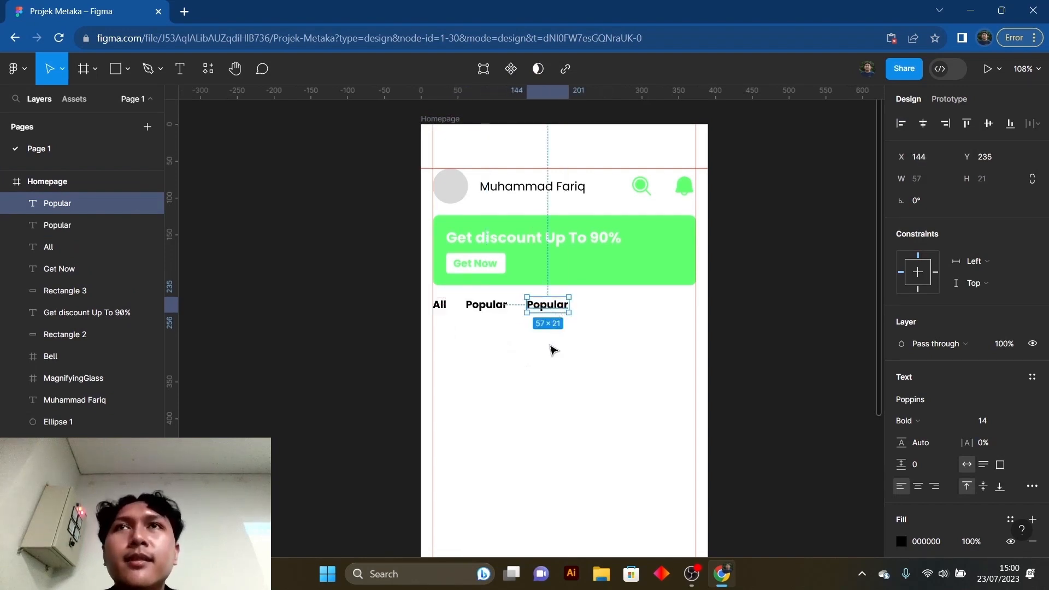
{"action": "left_click", "coordinate": [555, 362]}
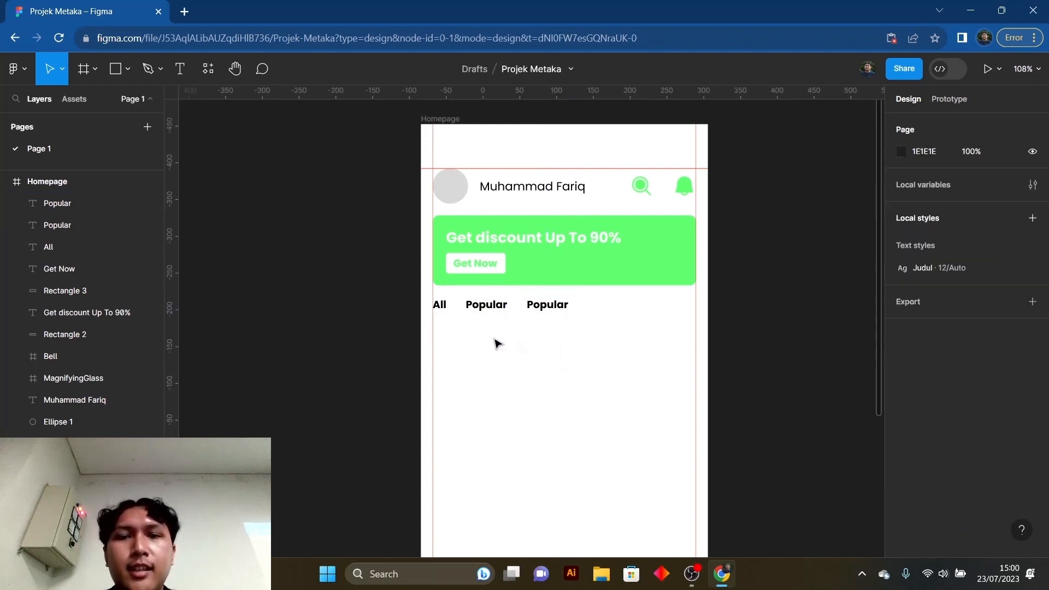
{"action": "left_click", "coordinate": [506, 319]}
{"action": "left_click", "coordinate": [536, 336]}
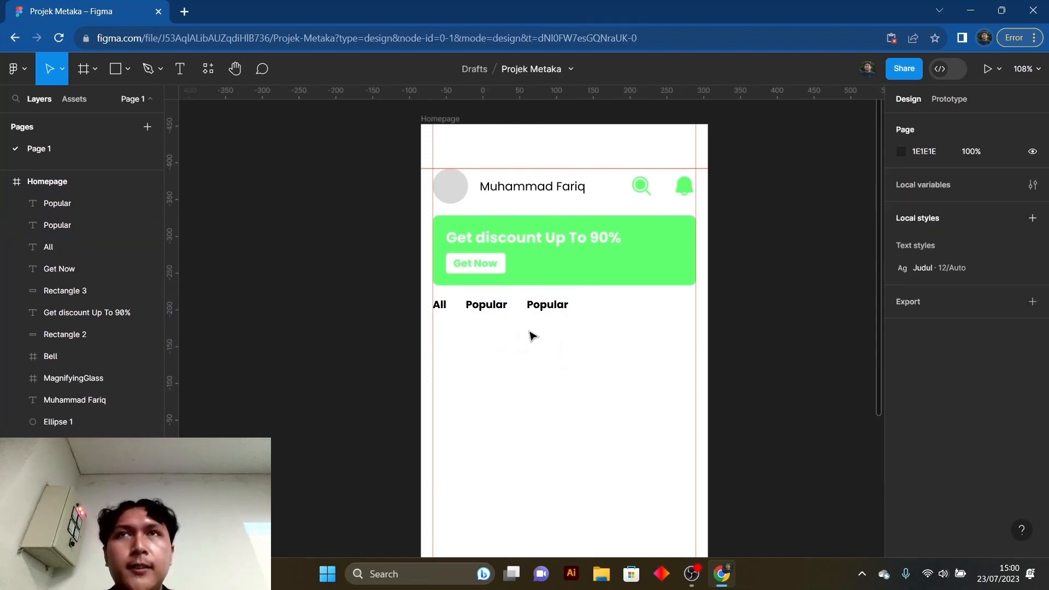
{"action": "left_click", "coordinate": [563, 304]}
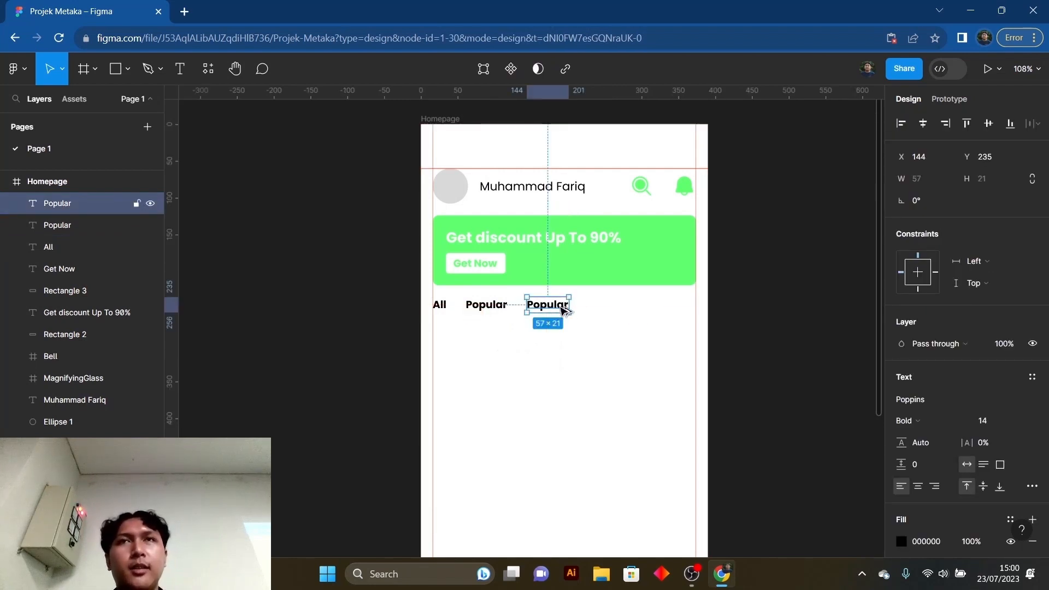
{"action": "left_click_drag", "start_coordinate": [550, 308], "coordinate": [625, 311]}
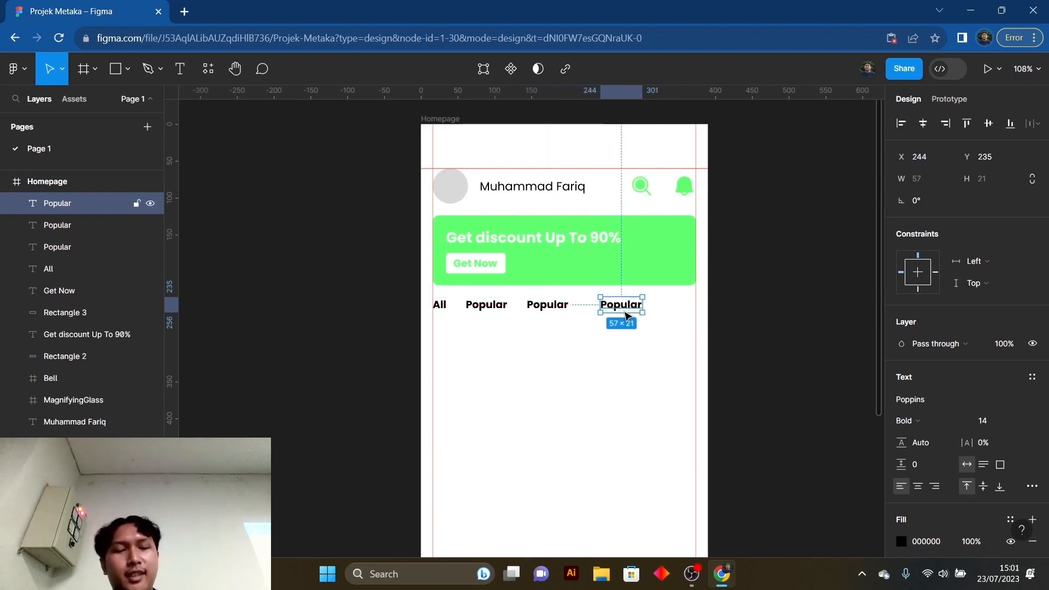
{"action": "key", "text": "Delete"}
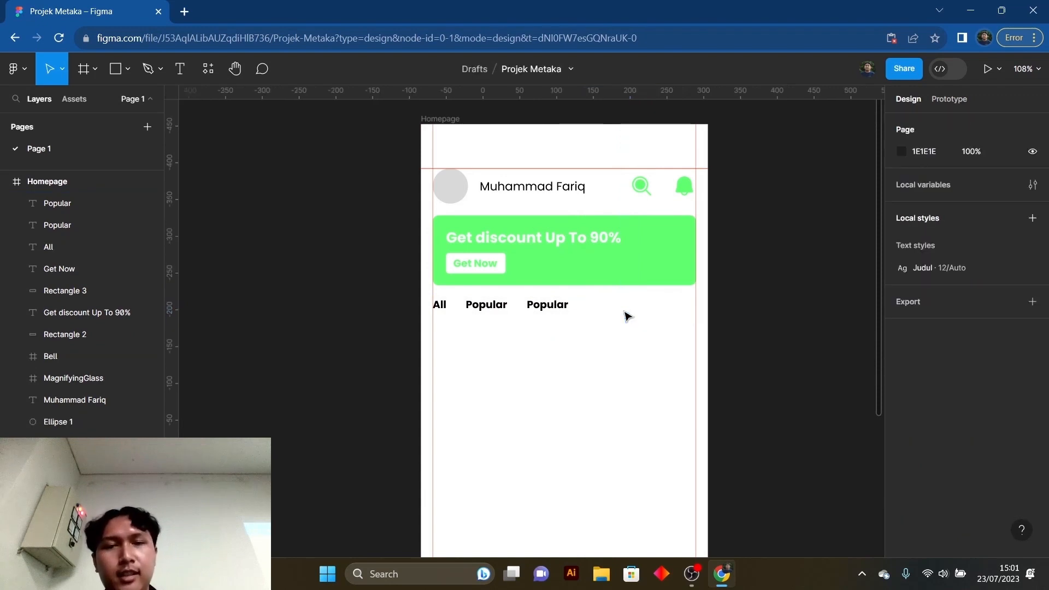
- Change the wording of the second "Popular" text to "Men" and deselect it
{"action": "left_click", "coordinate": [557, 310]}
{"action": "double_click", "coordinate": [549, 307]}
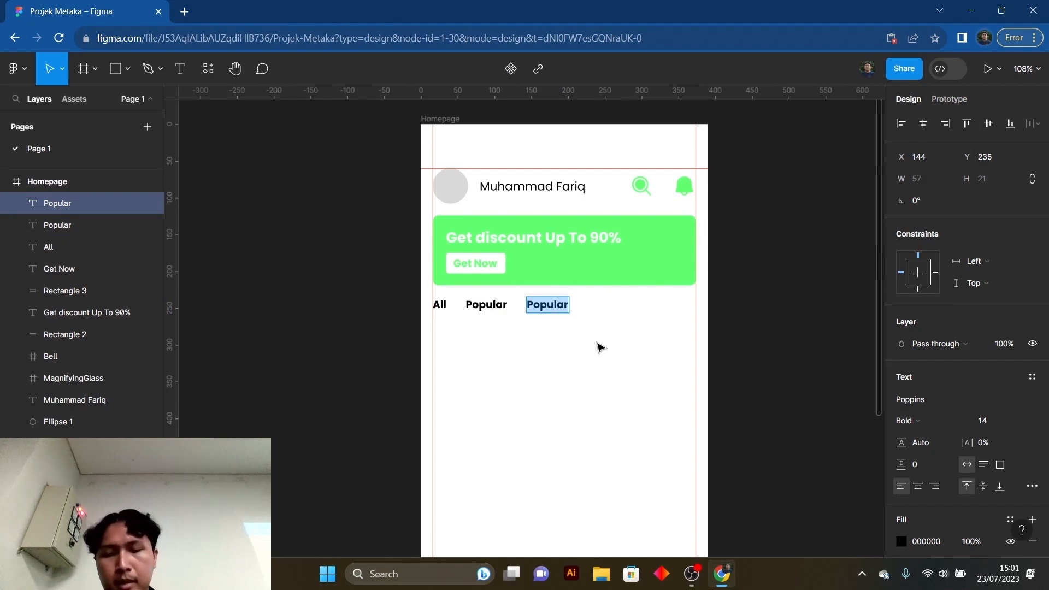
{"action": "type", "text": "Men"}
{"action": "key", "text": "Escape"}
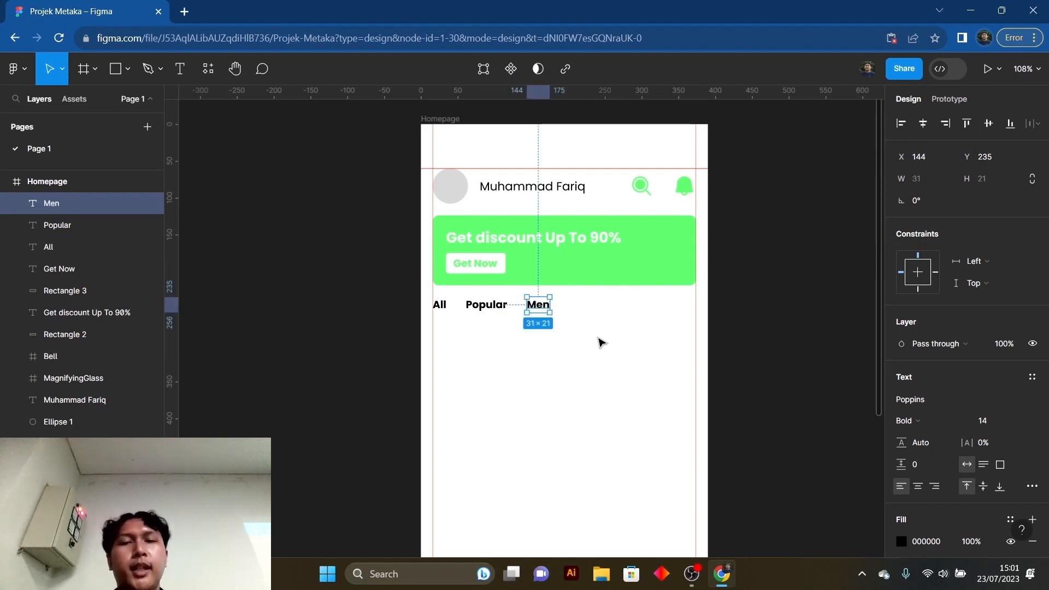
{"action": "left_click", "coordinate": [535, 345]}
- Duplicate the "Men" text at X 208, Y 235, change the copy's wording to "Women" and deselect it
{"action": "left_click", "coordinate": [544, 308]}
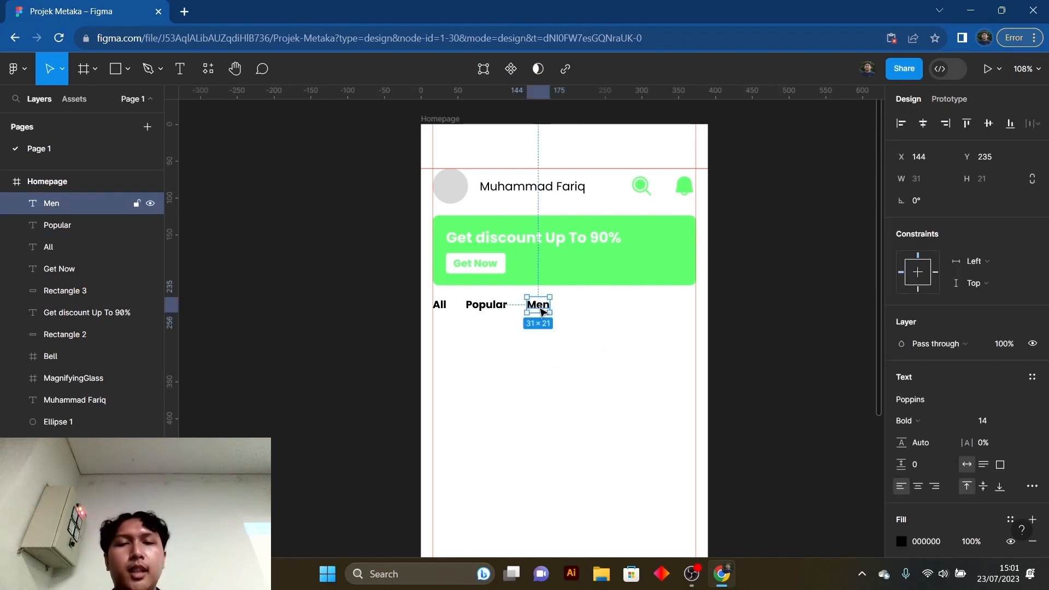
{"action": "left_click_drag", "start_coordinate": [540, 309], "coordinate": [591, 309]}
{"action": "double_click", "coordinate": [585, 307]}
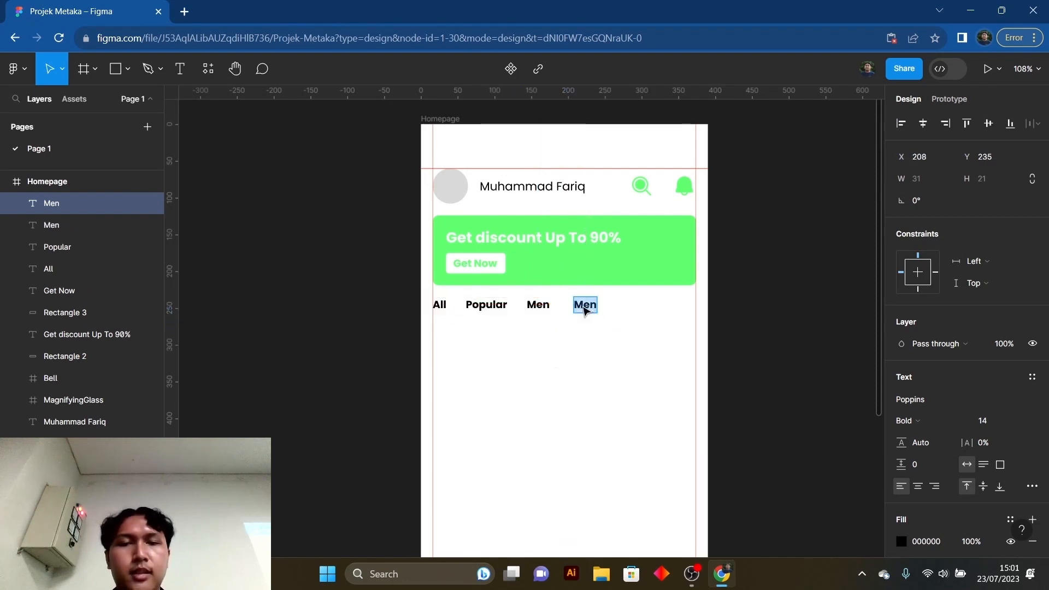
{"action": "type", "text": "Women"}
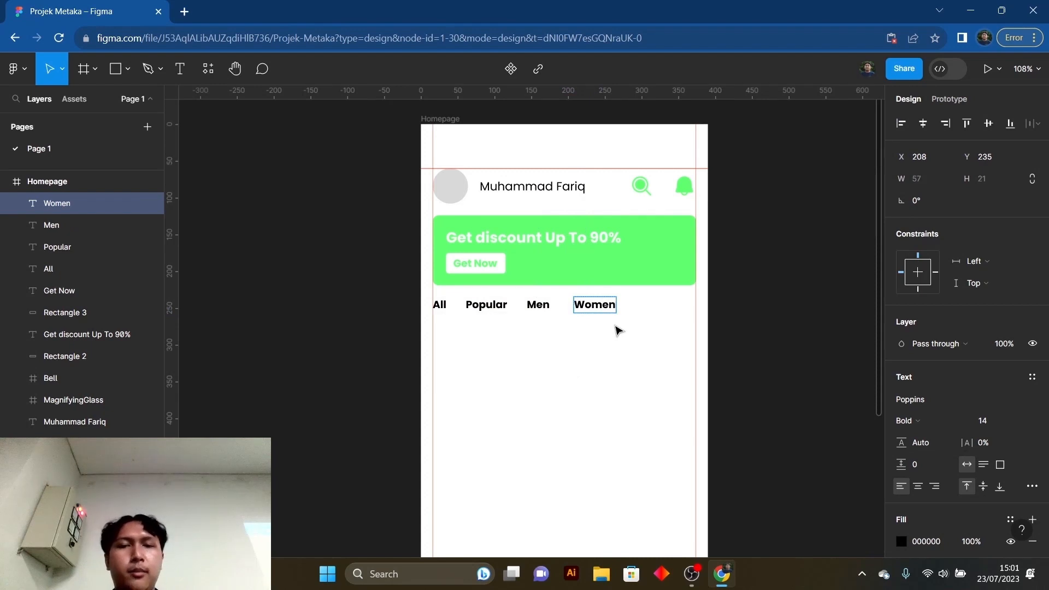
{"action": "key", "text": "Escape"}
{"action": "key", "text": "Escape"}
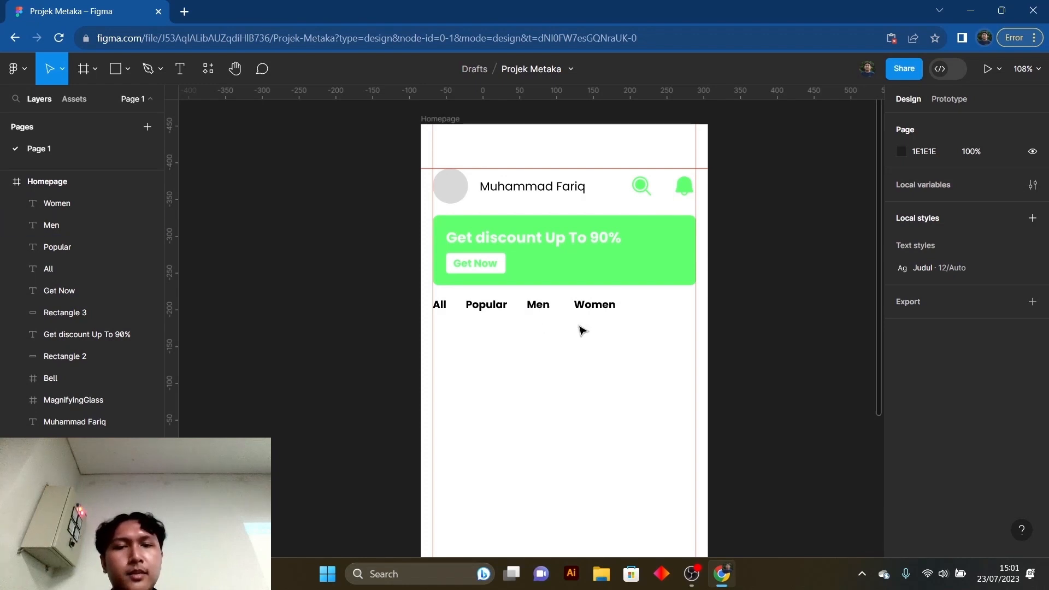
- Select the four category texts "All", "Popular", "Men" and "Women" together
{"action": "left_click_drag", "start_coordinate": [604, 336], "coordinate": [484, 337]}
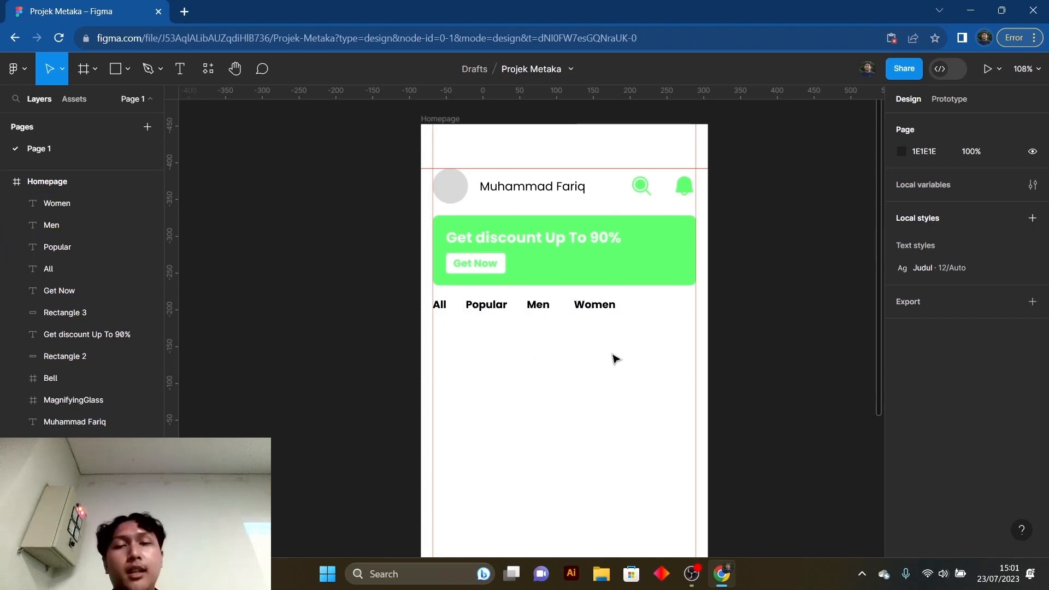
{"action": "left_click_drag", "start_coordinate": [610, 354], "coordinate": [438, 294]}
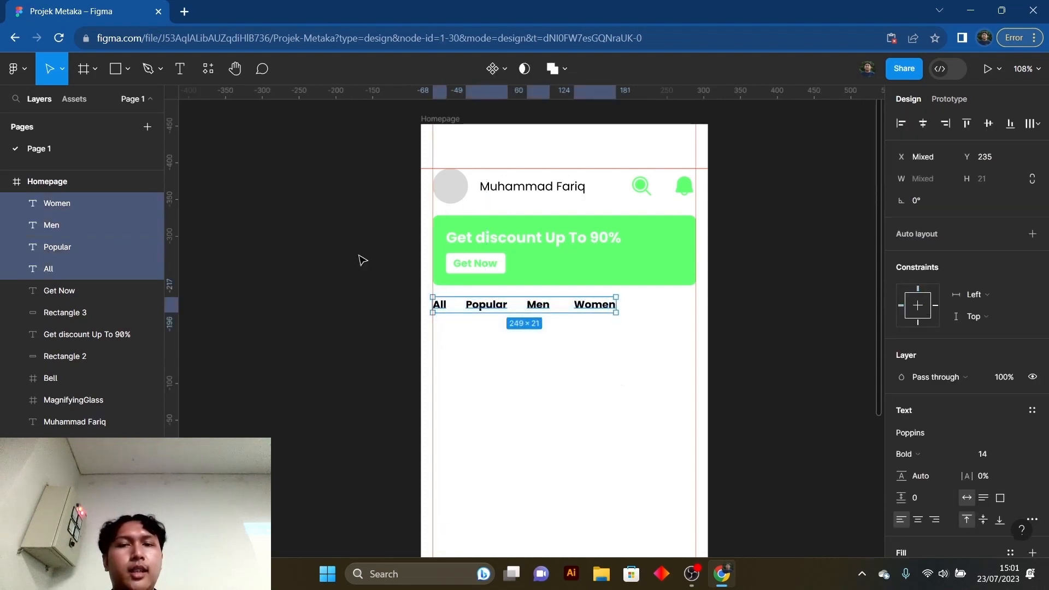
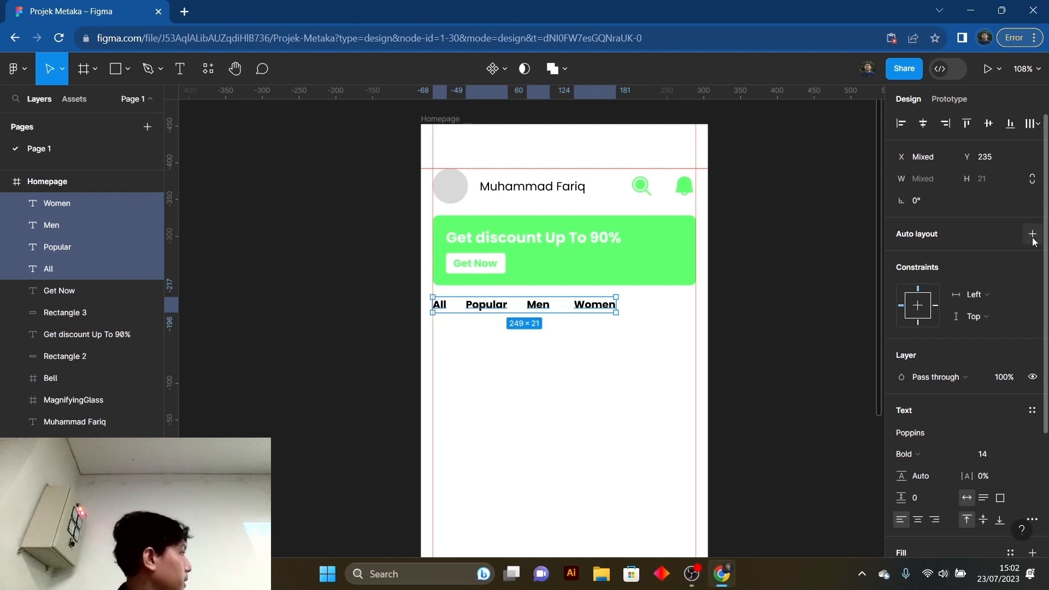
- Add auto layout to the four selected category texts, set the horizontal gap between items to 34, and deselect the row
{"action": "right_click", "coordinate": [546, 307]}
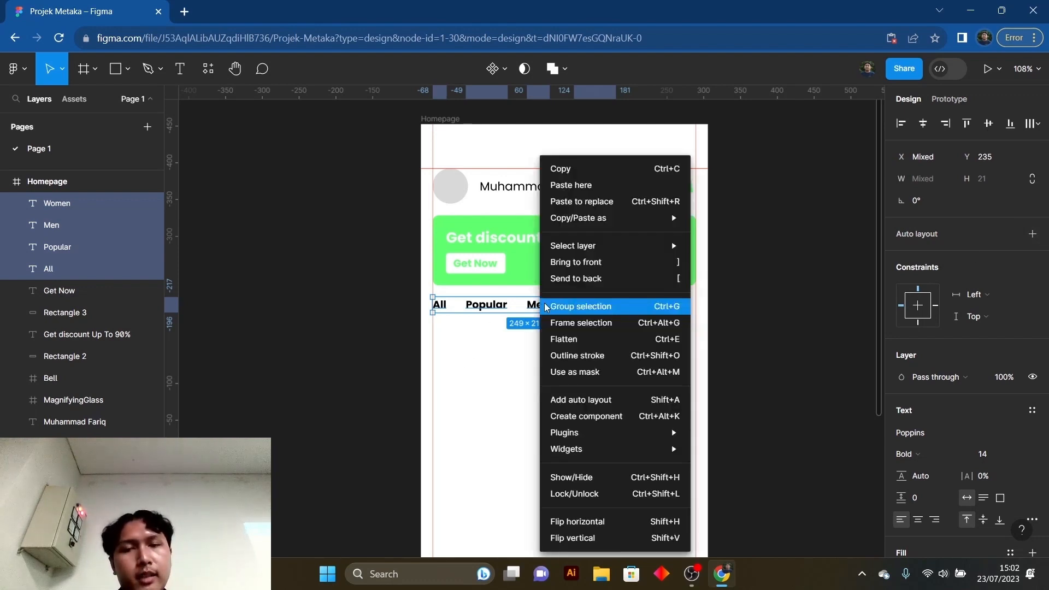
{"action": "left_click", "coordinate": [627, 405]}
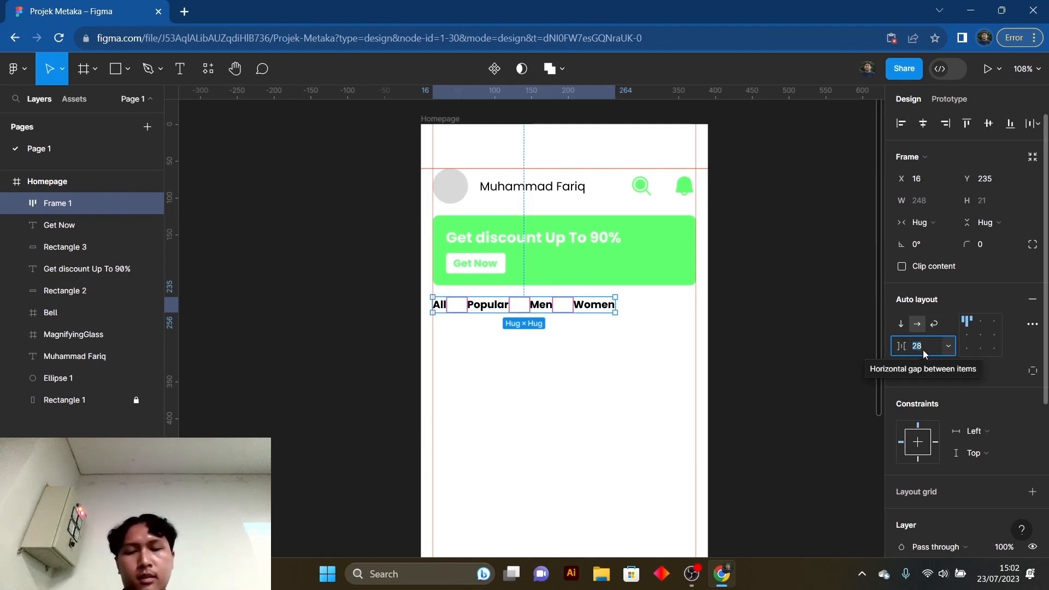
{"action": "type", "text": "34"}
{"action": "key", "text": "Return"}
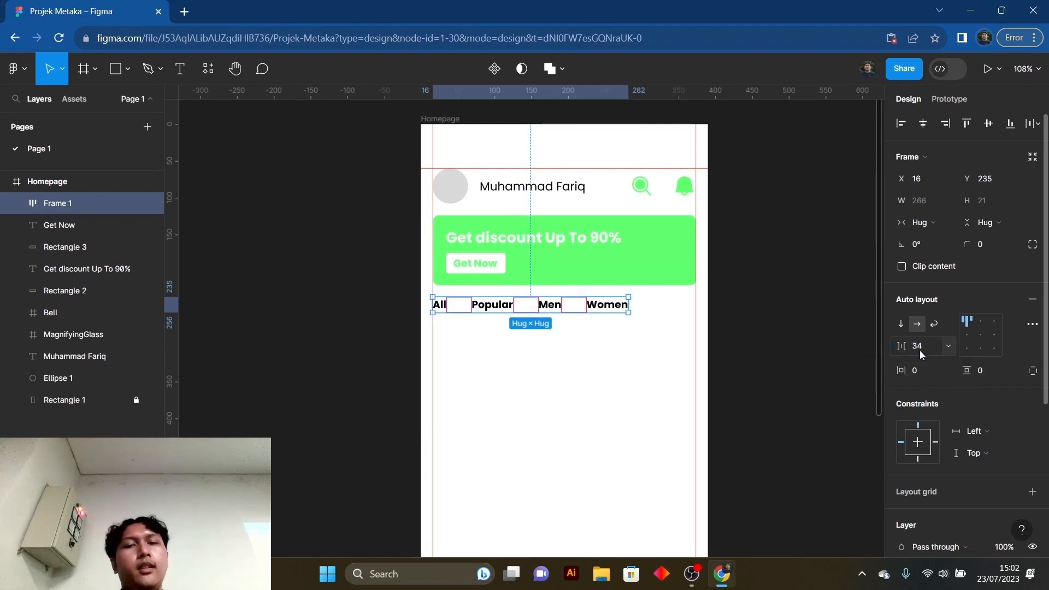
{"action": "left_click", "coordinate": [649, 351]}
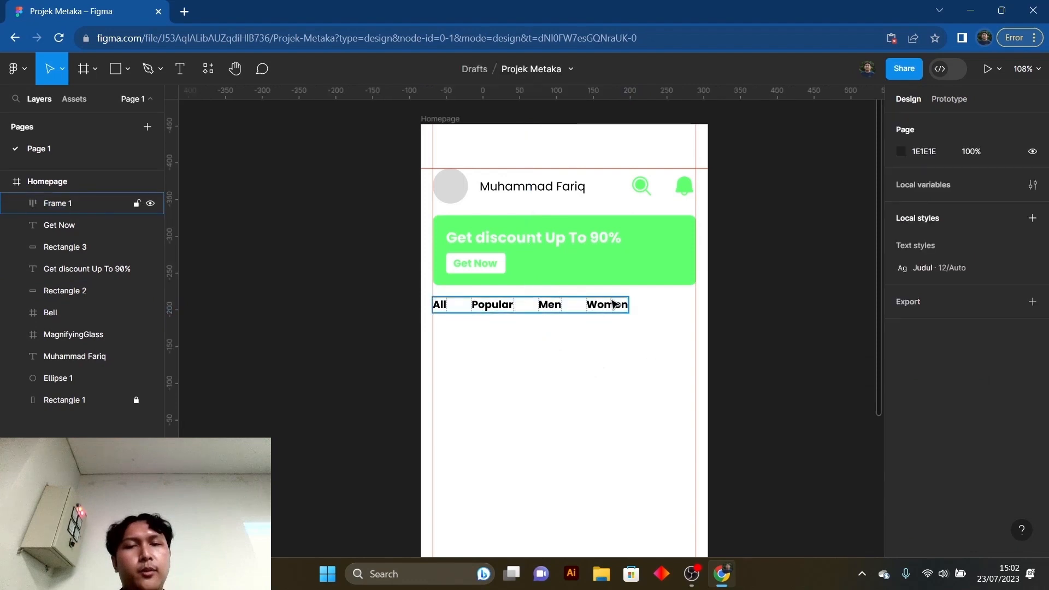
{"action": "left_click", "coordinate": [613, 304]}
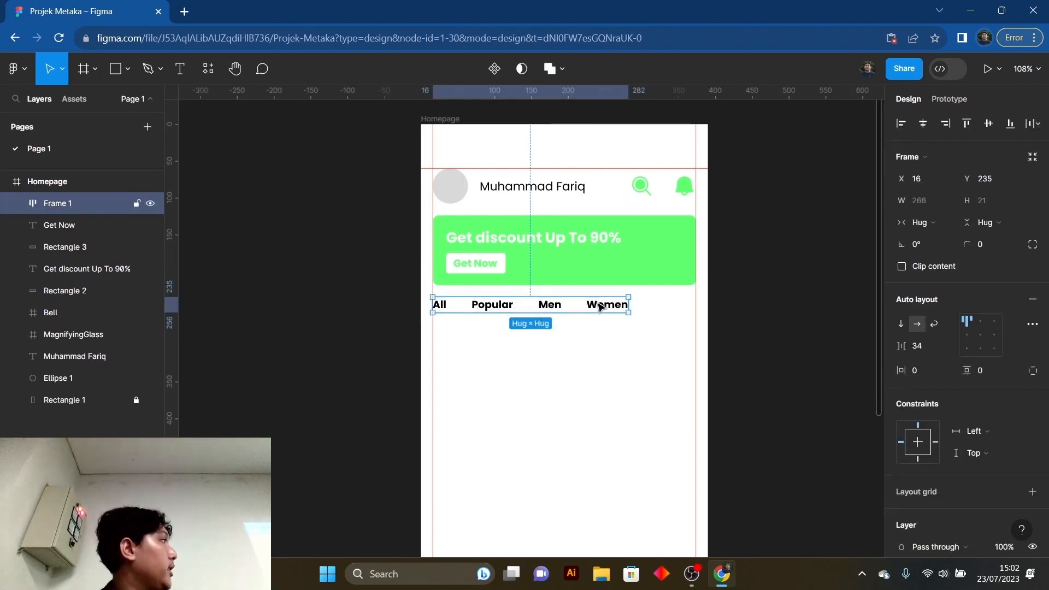
{"action": "left_click", "coordinate": [607, 335]}
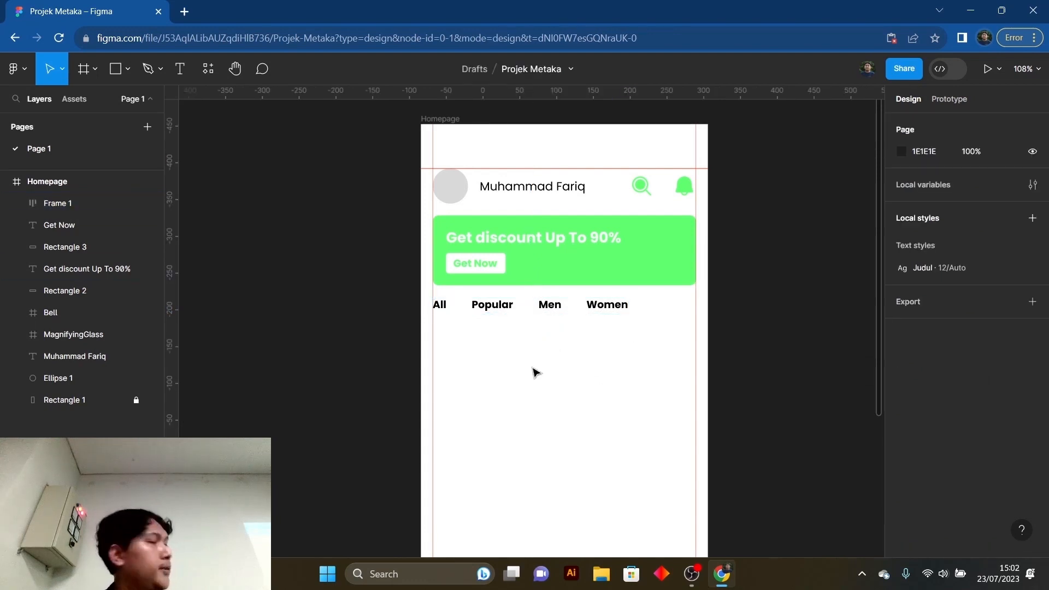
{"action": "scroll", "coordinate": [532, 351], "scroll_direction": "down", "scroll_amount": 1}
{"action": "scroll", "coordinate": [533, 349], "scroll_direction": "up", "scroll_amount": 1}
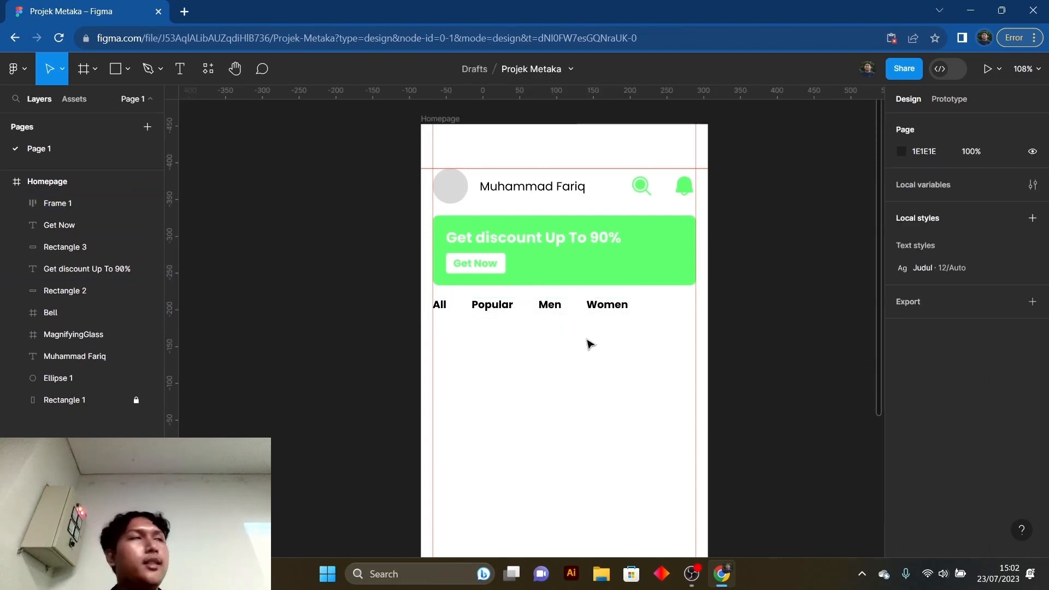
{"action": "scroll", "coordinate": [580, 350], "scroll_direction": "up", "scroll_amount": 1}
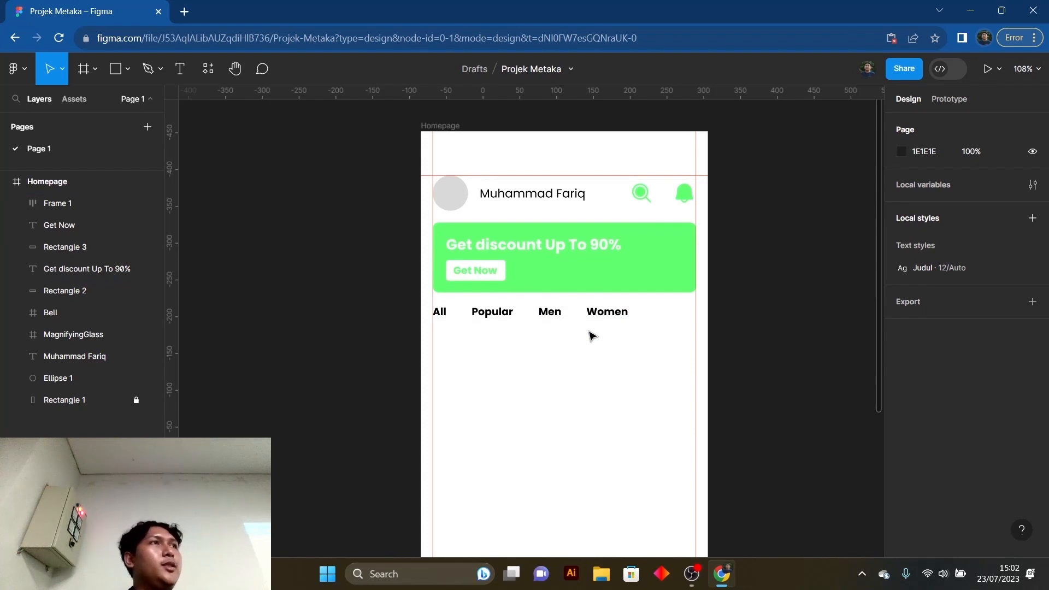
{"action": "left_click", "coordinate": [619, 313]}
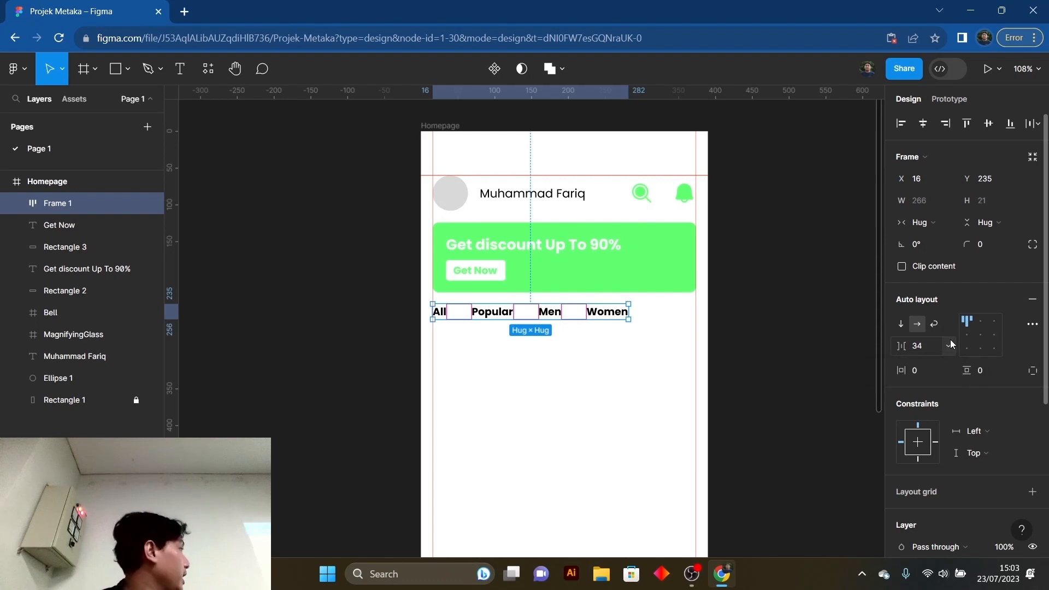
{"action": "left_click", "coordinate": [674, 357]}
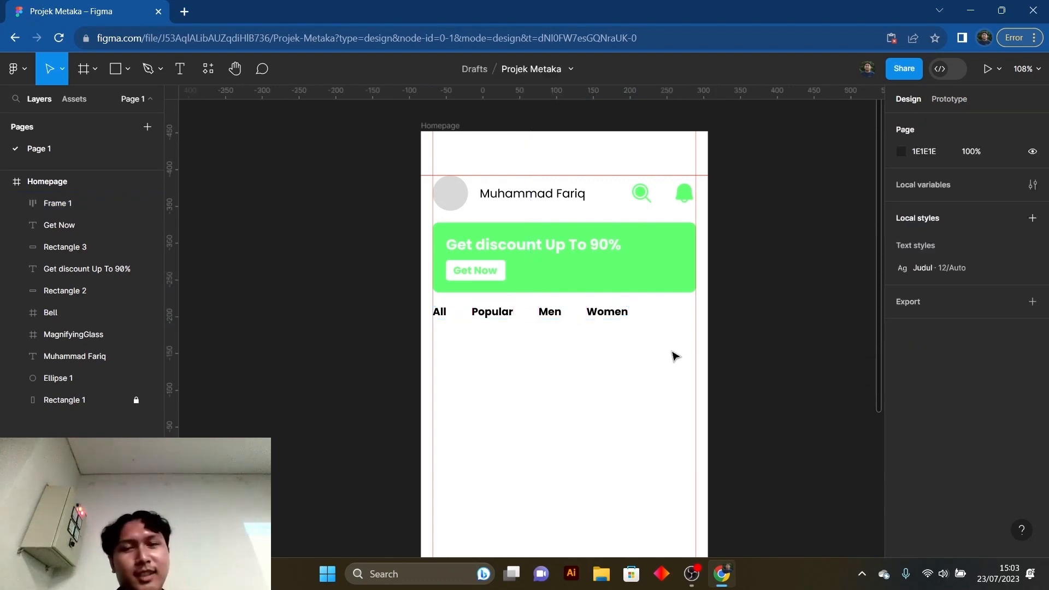
{"action": "left_click", "coordinate": [622, 320]}
{"action": "left_click", "coordinate": [640, 368]}
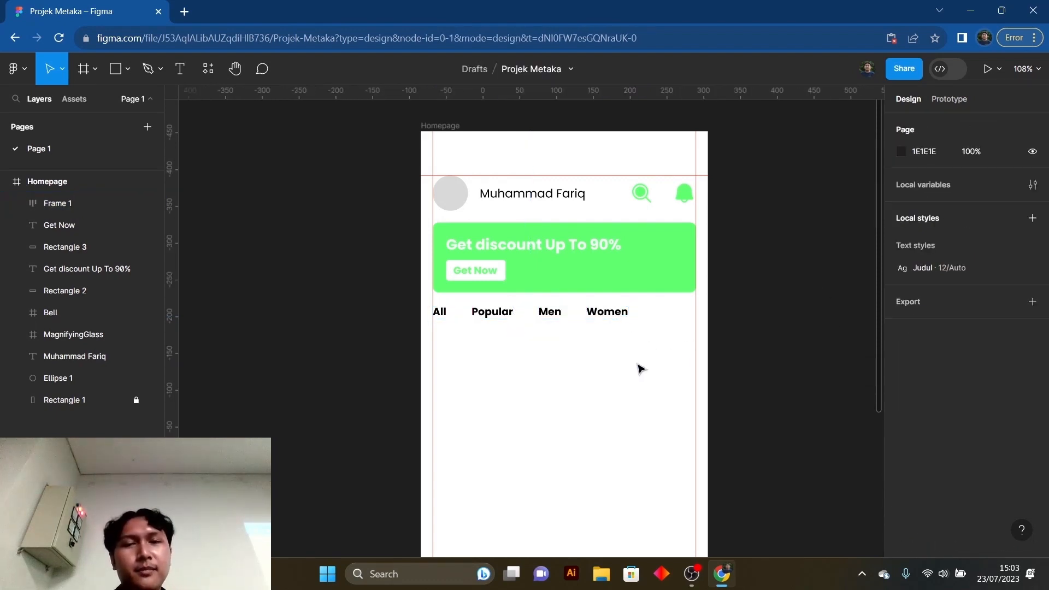
{"action": "scroll", "coordinate": [601, 306], "scroll_direction": "down", "scroll_amount": 1}
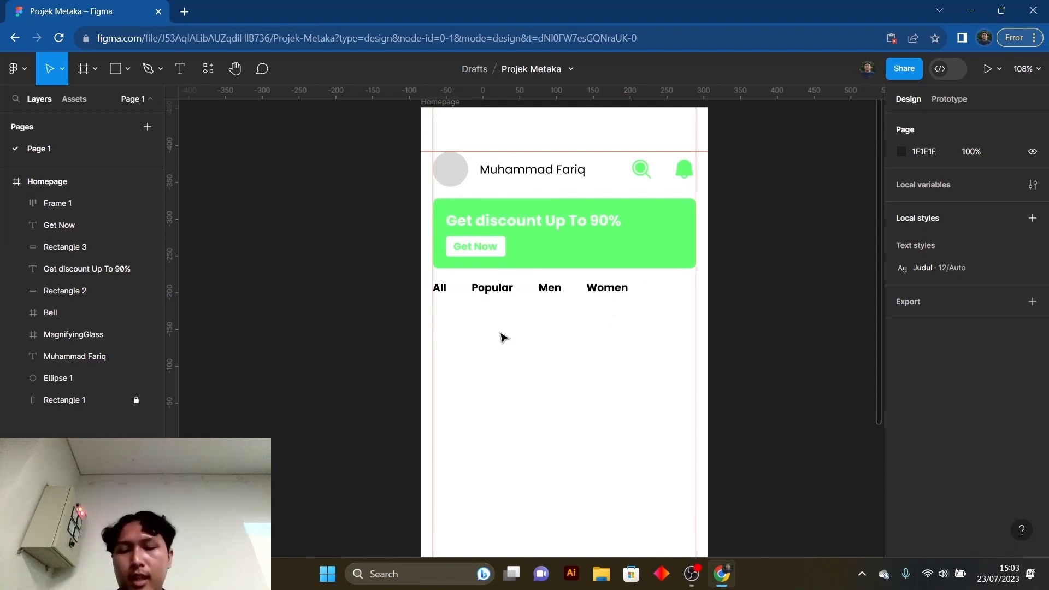
{"action": "scroll", "coordinate": [517, 338], "scroll_direction": "up", "scroll_amount": 1}
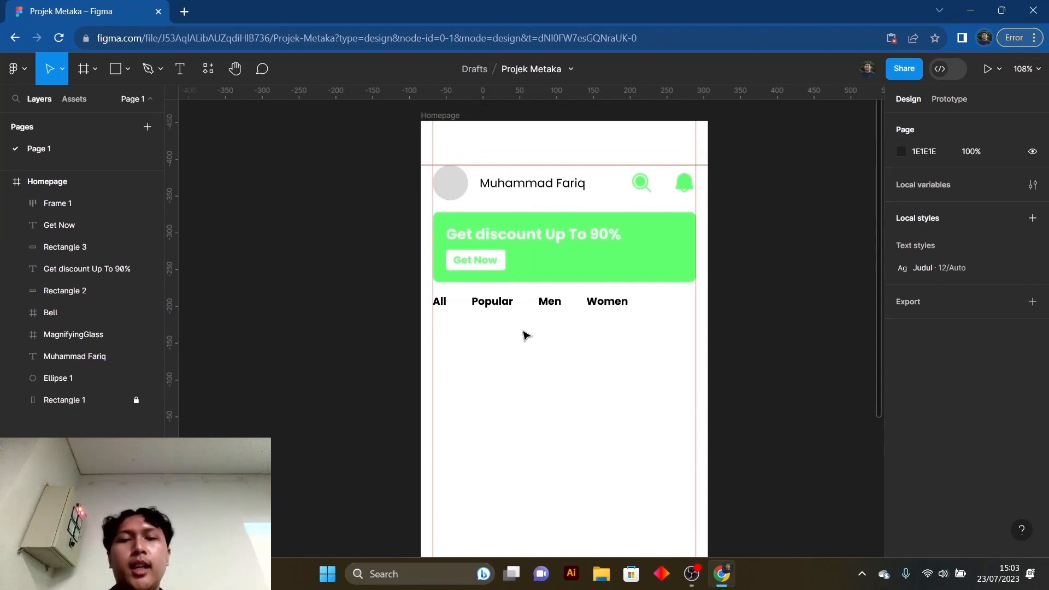
{"action": "scroll", "coordinate": [525, 339], "scroll_direction": "up", "scroll_amount": 1}
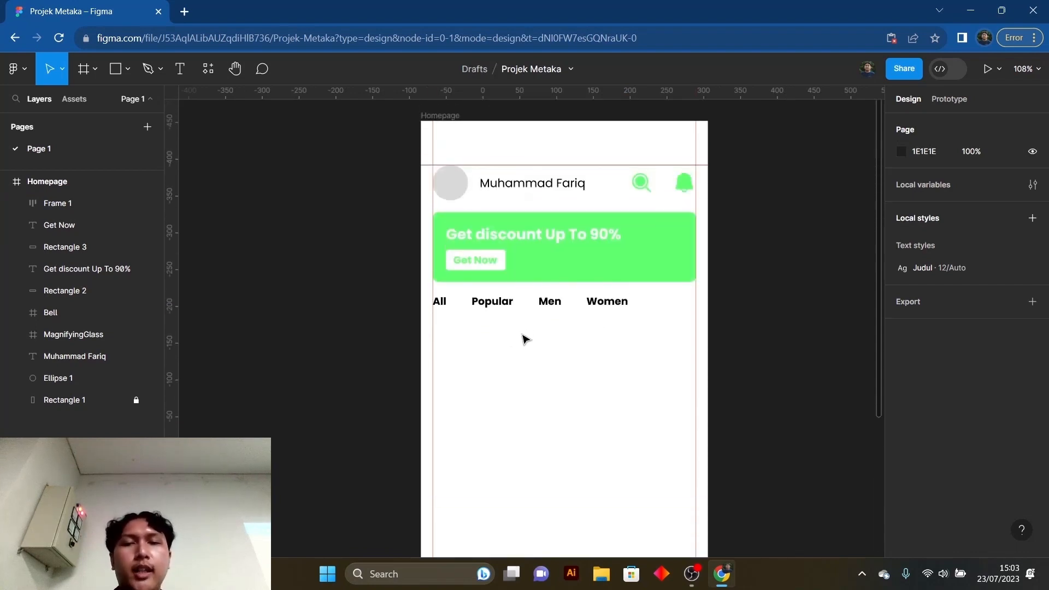
{"action": "scroll", "coordinate": [492, 336], "scroll_direction": "down", "scroll_amount": 1}
{"action": "scroll", "coordinate": [489, 328], "scroll_direction": "down", "scroll_amount": 1}
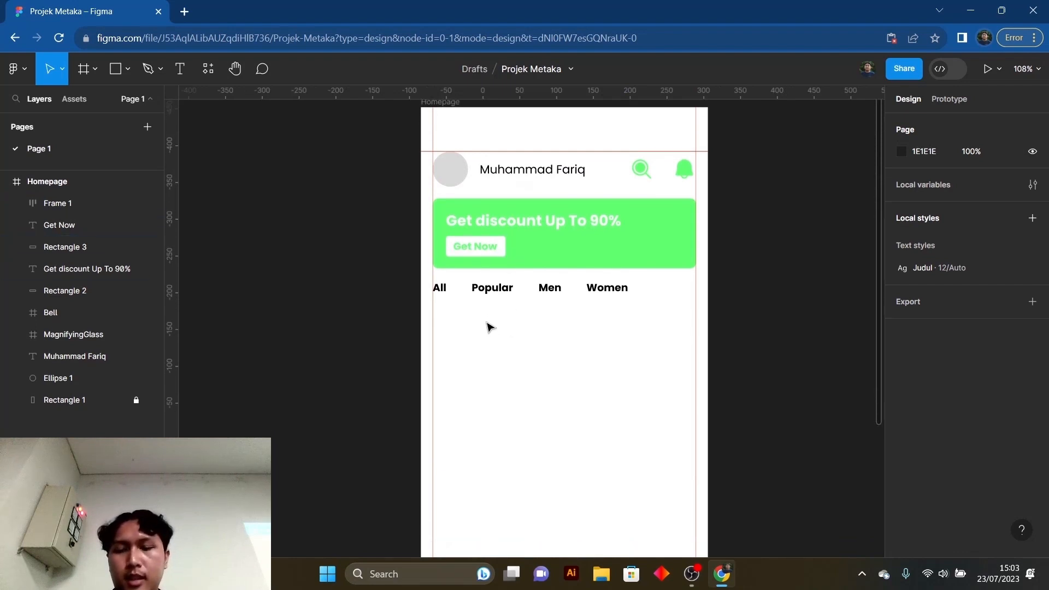
{"action": "scroll", "coordinate": [481, 313], "scroll_direction": "down", "scroll_amount": 2}
{"action": "scroll", "coordinate": [480, 312], "scroll_direction": "down", "scroll_amount": 3}
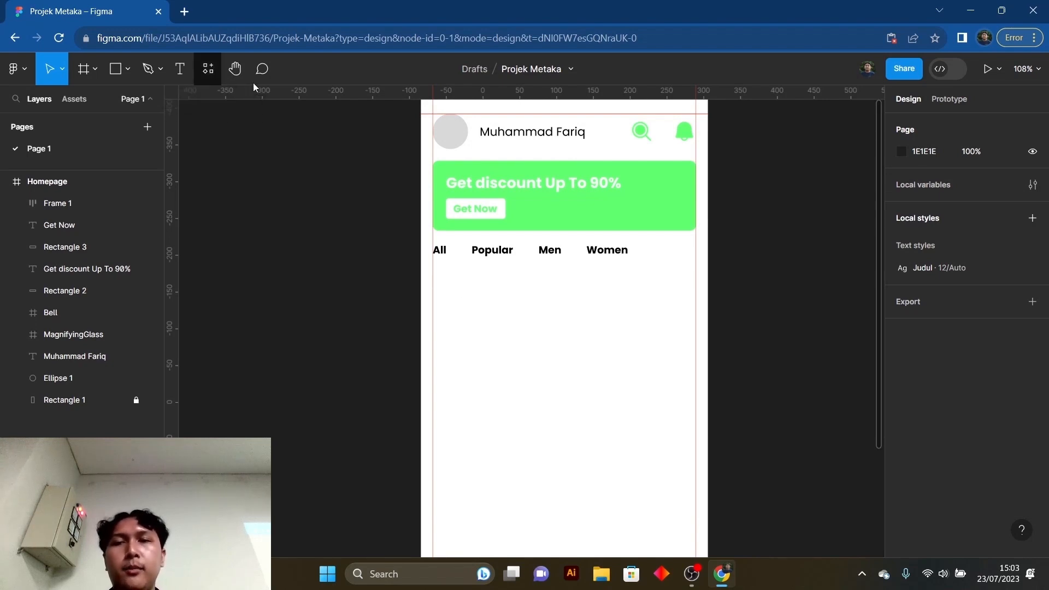
- Open the plugin search
{"action": "left_click", "coordinate": [208, 68]}
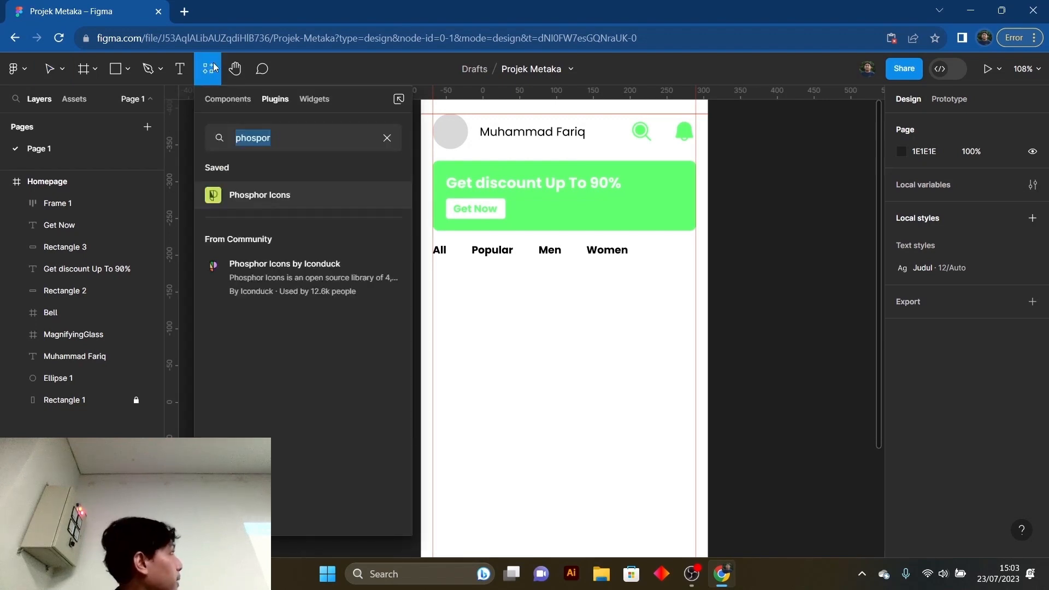
{"action": "left_click", "coordinate": [348, 134]}
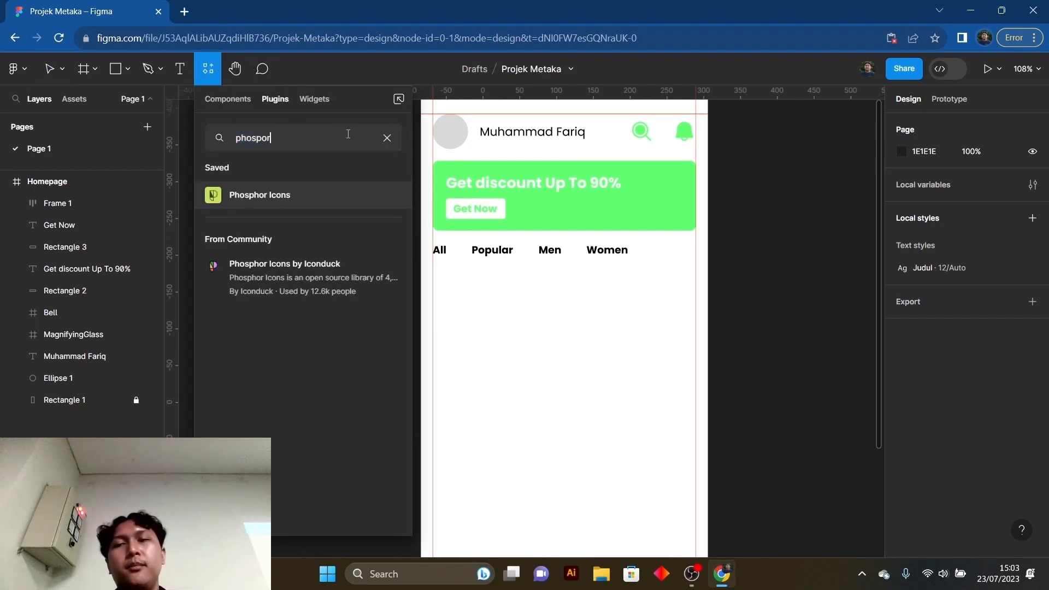
{"action": "left_click_drag", "start_coordinate": [278, 133], "coordinate": [231, 138]}
{"action": "left_click", "coordinate": [319, 132]}
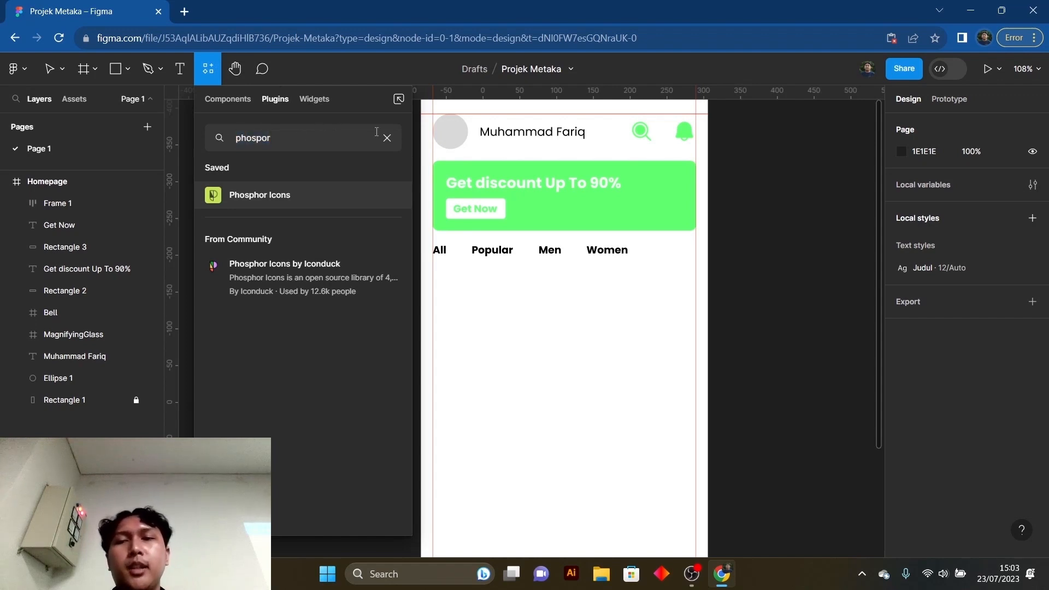
{"action": "left_click", "coordinate": [185, 11]}
{"action": "key", "text": "ctrl+shift+Tab"}
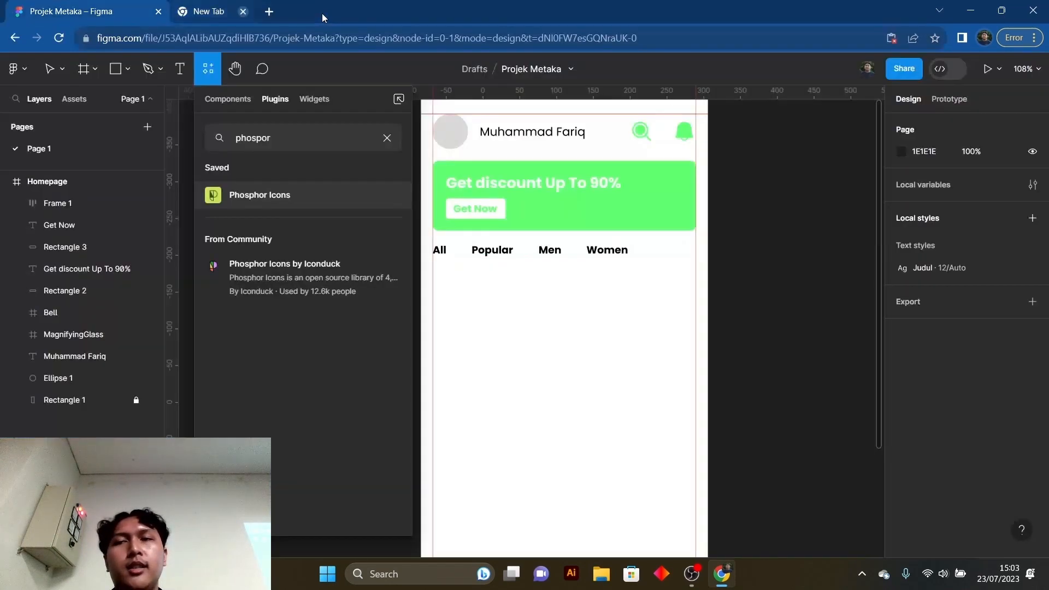
{"action": "left_click", "coordinate": [244, 12]}
- Search the plugins for "unsplash", run the Unsplash plugin, and move its window clear of the Homepage frame
{"action": "left_click", "coordinate": [296, 138]}
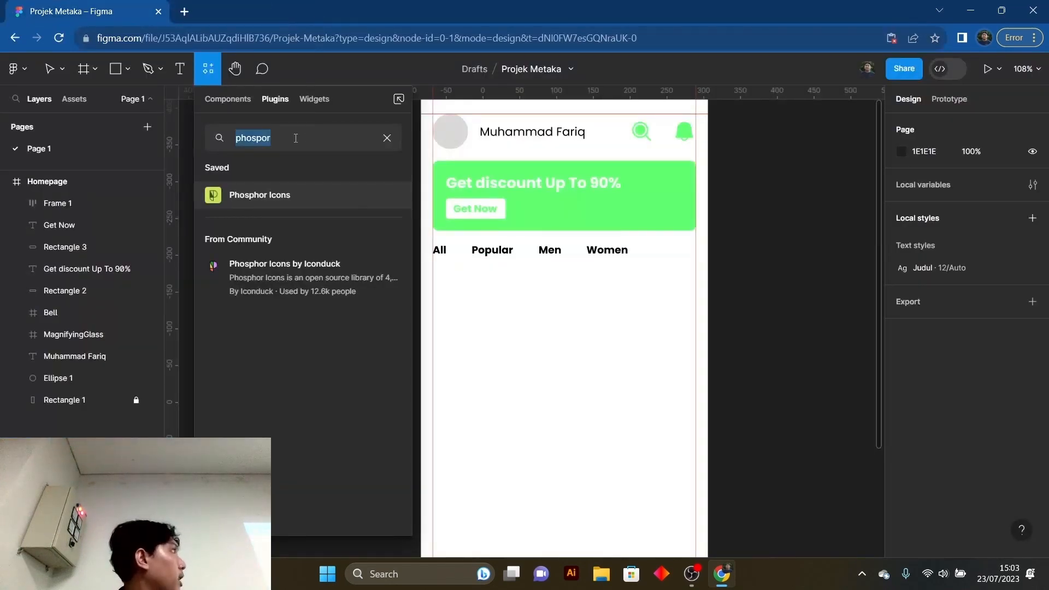
{"action": "left_click", "coordinate": [295, 138]}
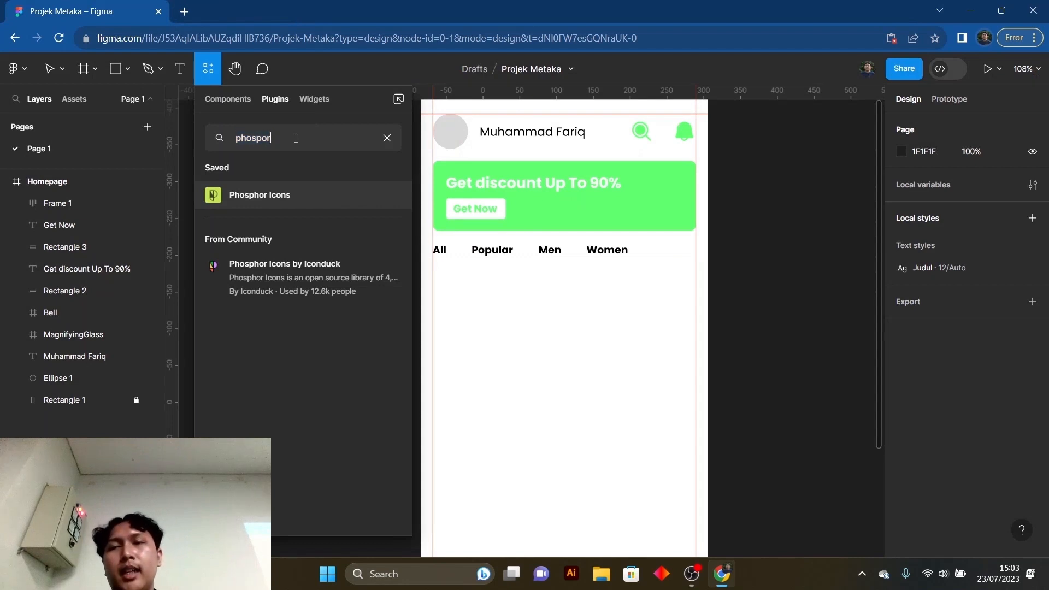
{"action": "double_click", "coordinate": [296, 137]}
{"action": "type", "text": "unsplash"}
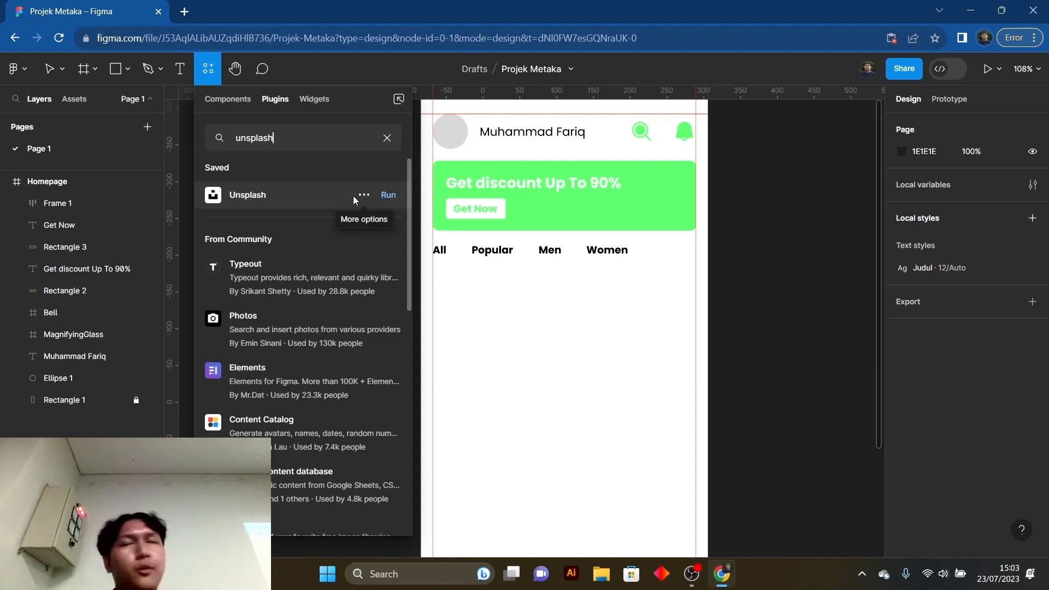
{"action": "left_click", "coordinate": [386, 195]}
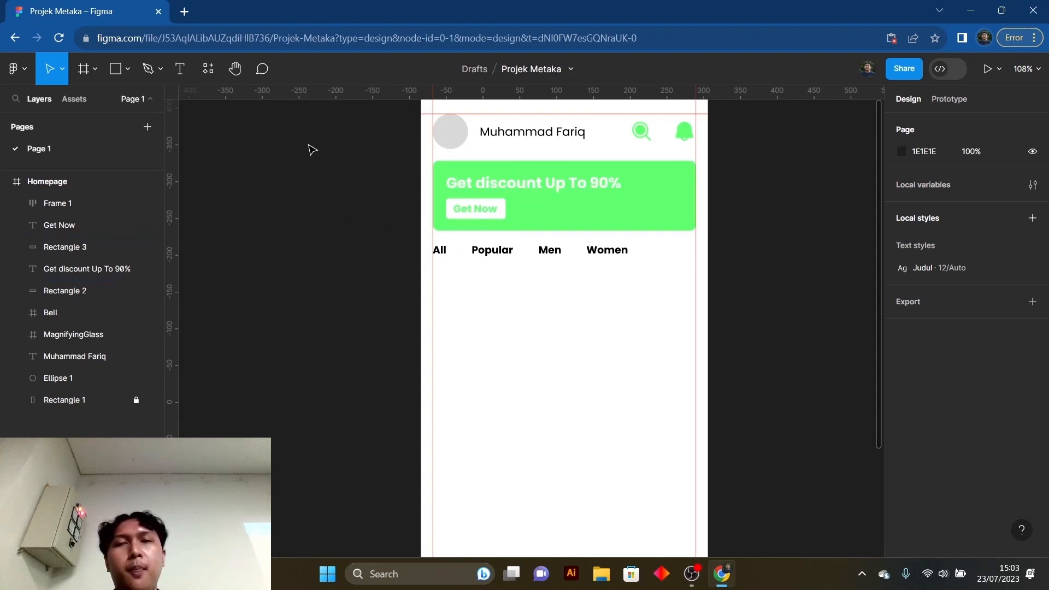
{"action": "left_click_drag", "start_coordinate": [453, 94], "coordinate": [181, 51]}
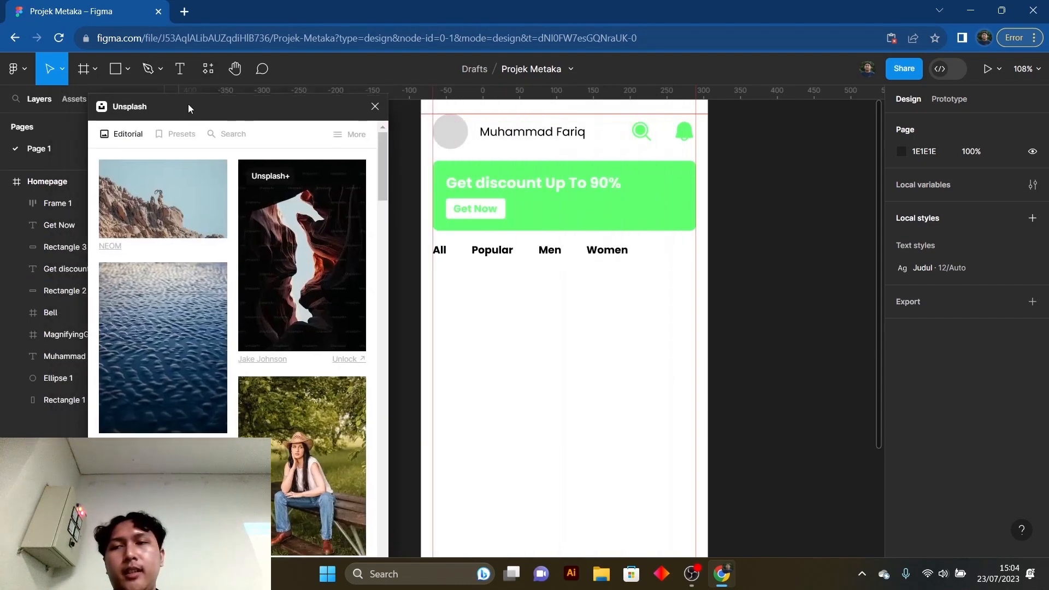
- Search the Unsplash photos for "nike shoes"
{"action": "left_click", "coordinate": [233, 131]}
{"action": "left_click", "coordinate": [208, 161]}
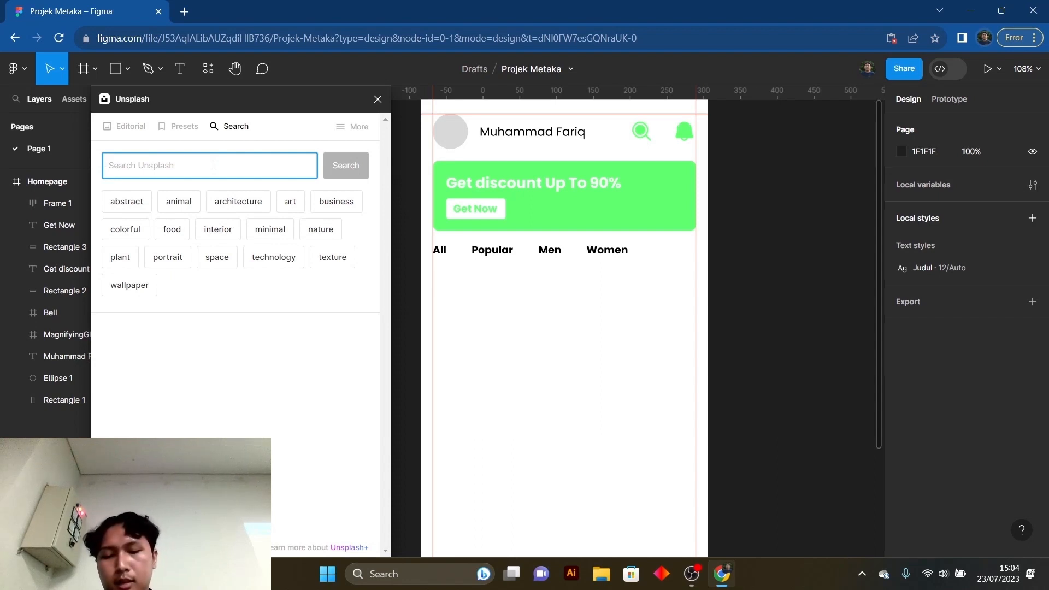
{"action": "type", "text": "nike"}
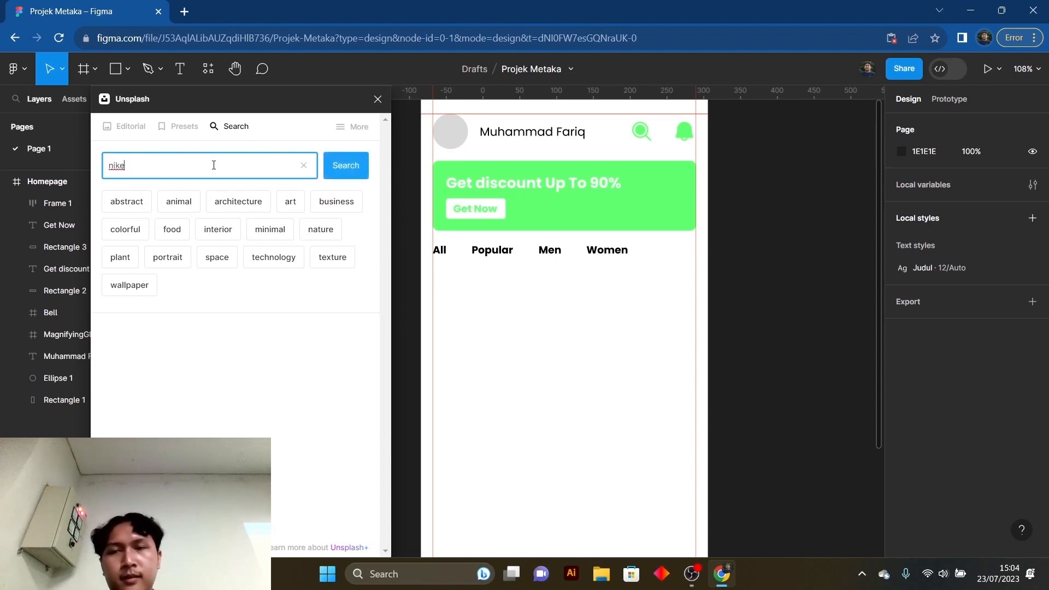
{"action": "left_click", "coordinate": [342, 173]}
{"action": "left_click", "coordinate": [172, 178]}
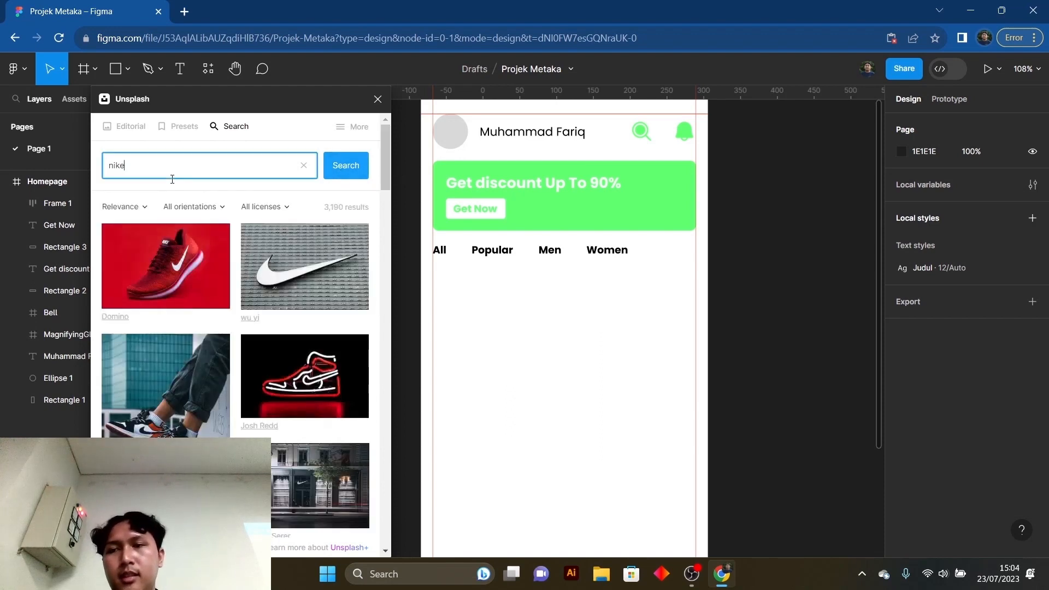
{"action": "type", "text": "shoes"}
{"action": "key", "text": "Return"}
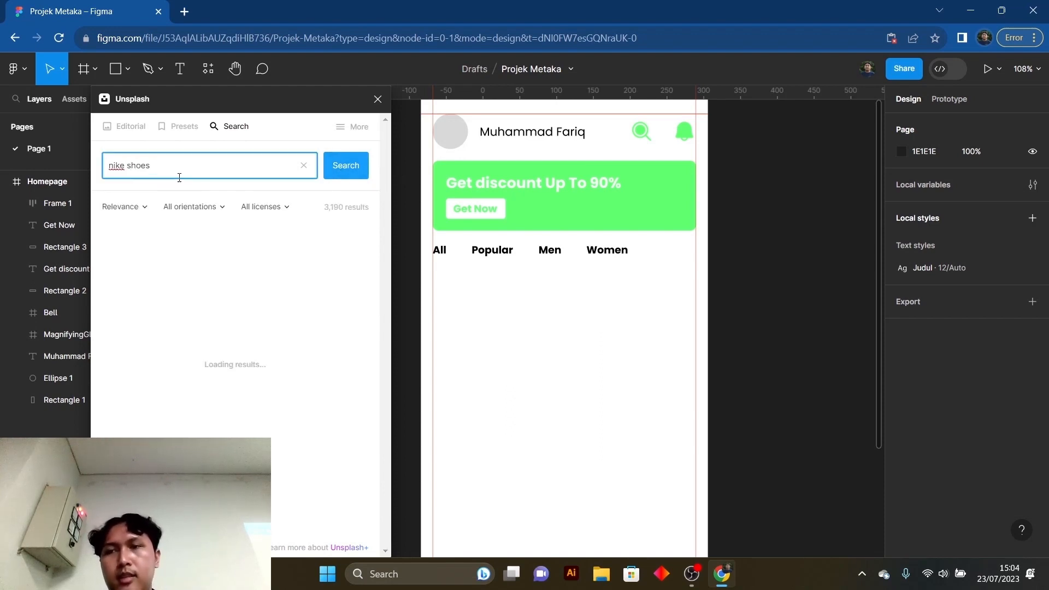
- Insert the white-and-orange Nike shoe photo with the plain grey background from the Unsplash results and close the plugin
{"action": "scroll", "coordinate": [267, 376], "scroll_direction": "down", "scroll_amount": 5}
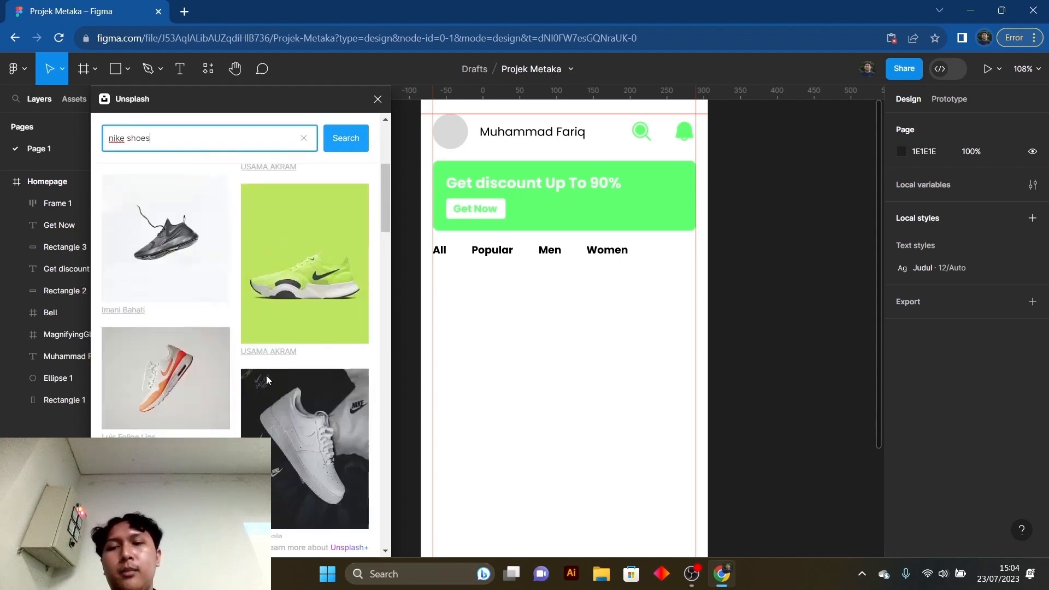
{"action": "scroll", "coordinate": [273, 385], "scroll_direction": "up", "scroll_amount": 5}
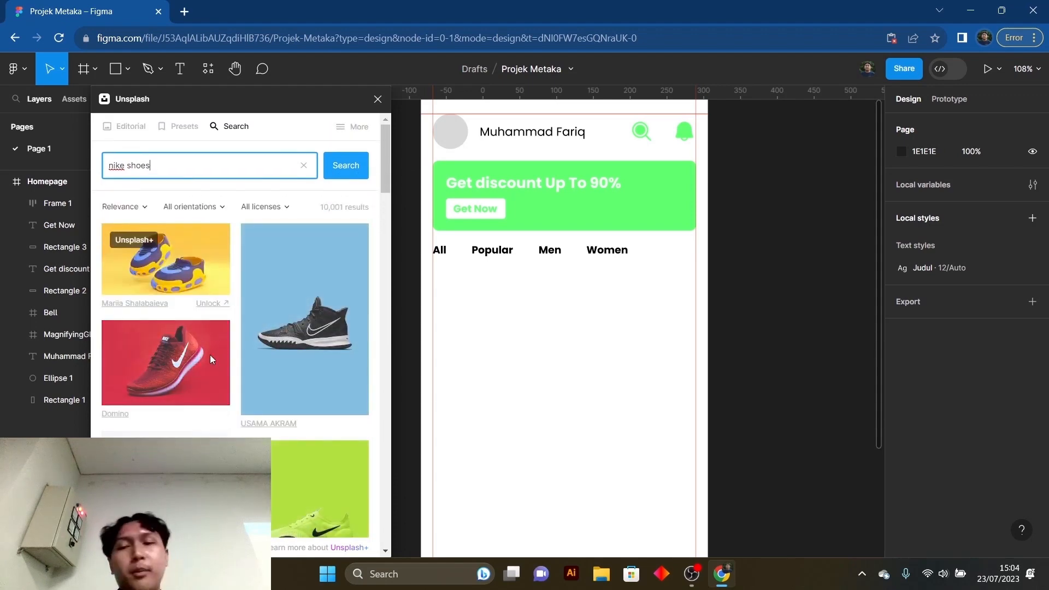
{"action": "scroll", "coordinate": [215, 258], "scroll_direction": "down", "scroll_amount": 3}
{"action": "scroll", "coordinate": [265, 329], "scroll_direction": "up", "scroll_amount": 3}
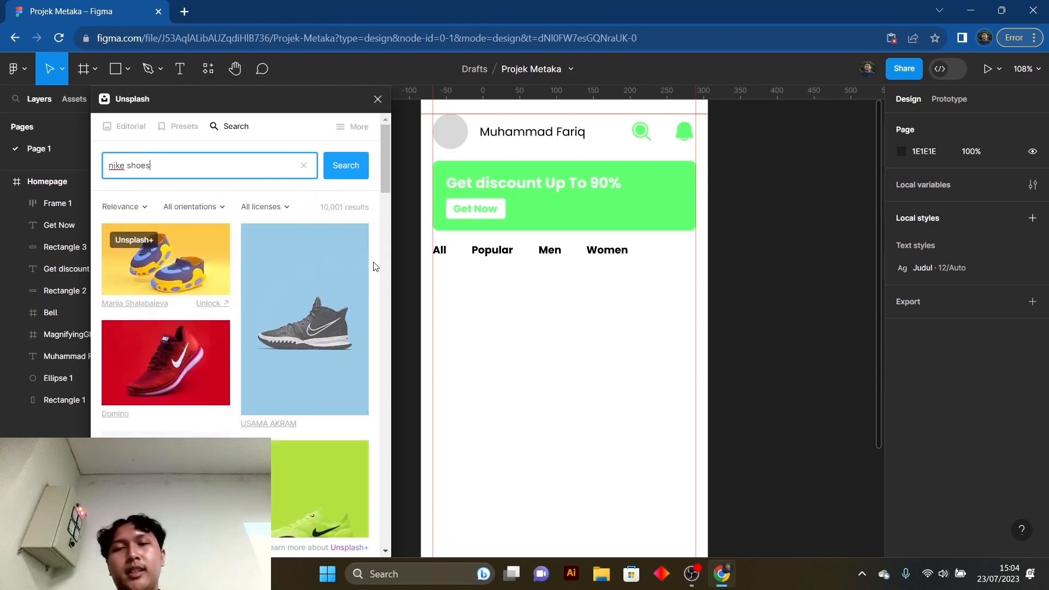
{"action": "scroll", "coordinate": [149, 356], "scroll_direction": "down", "scroll_amount": 10}
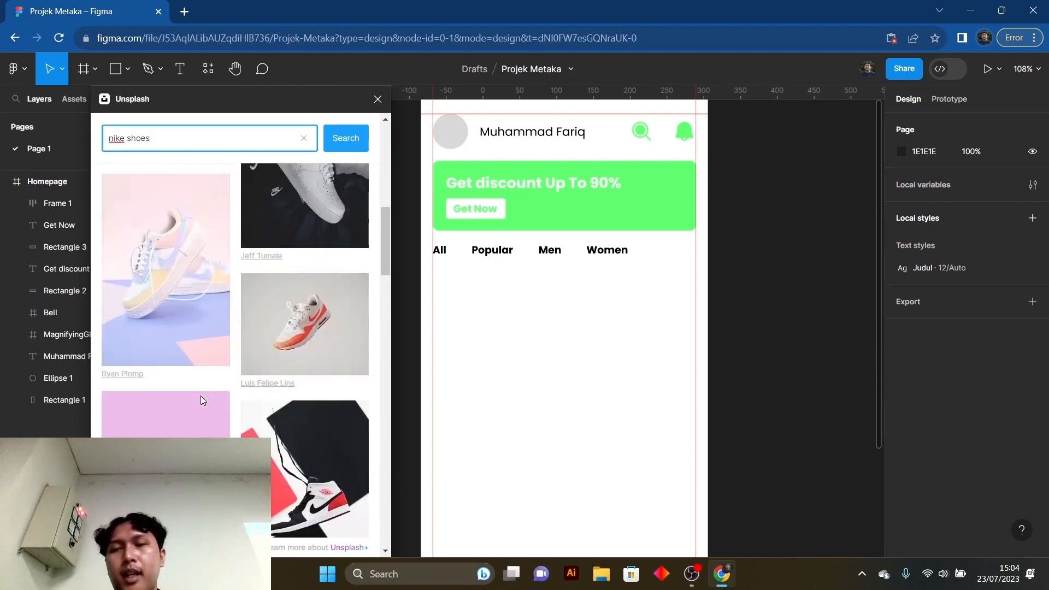
{"action": "scroll", "coordinate": [197, 394], "scroll_direction": "up", "scroll_amount": 3}
{"action": "scroll", "coordinate": [194, 393], "scroll_direction": "down", "scroll_amount": 4}
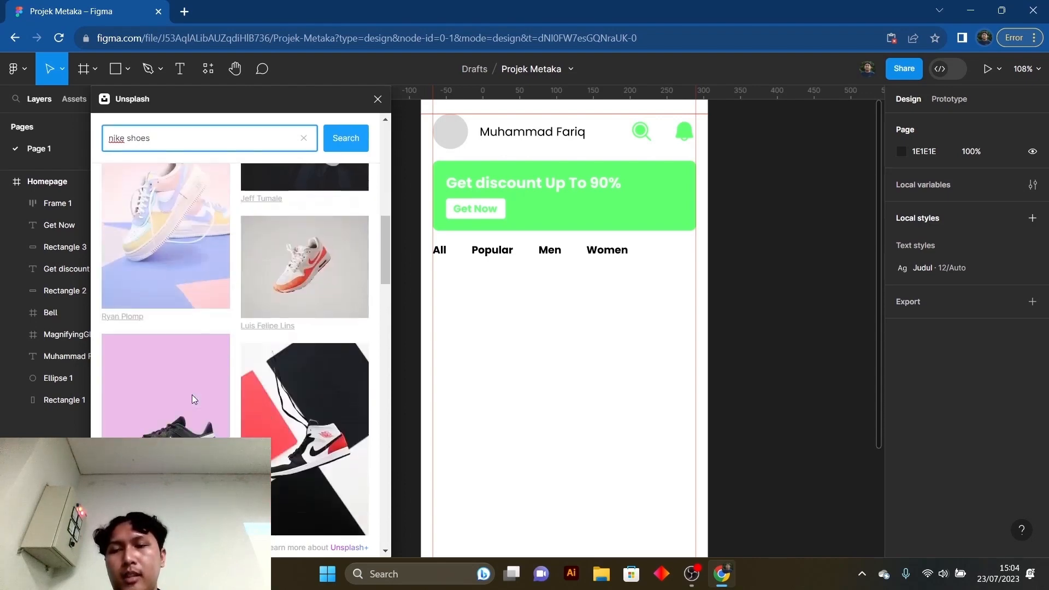
{"action": "scroll", "coordinate": [192, 394], "scroll_direction": "up", "scroll_amount": 1}
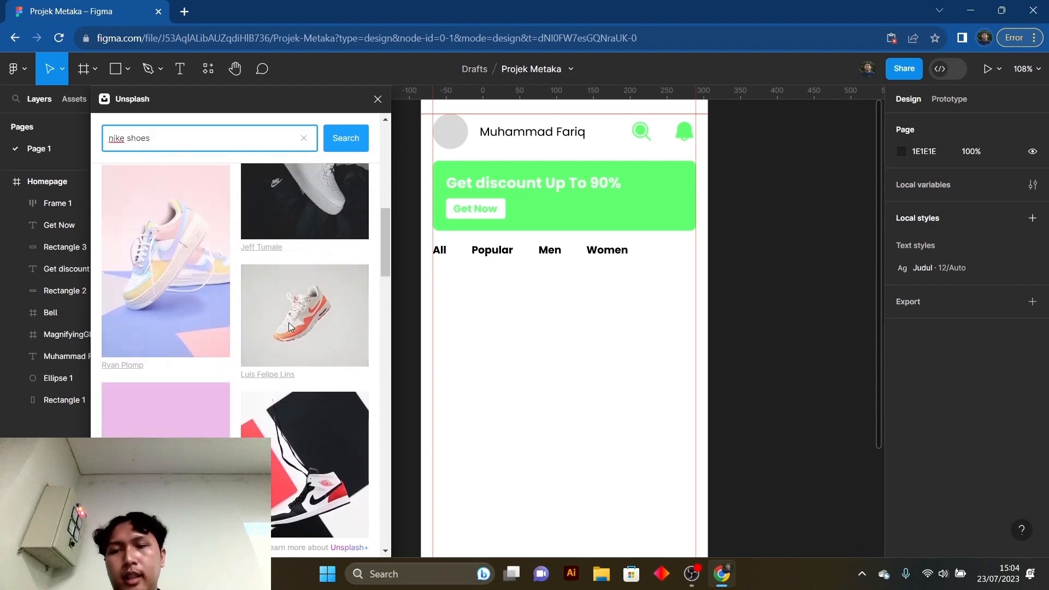
{"action": "scroll", "coordinate": [306, 328], "scroll_direction": "up", "scroll_amount": 1}
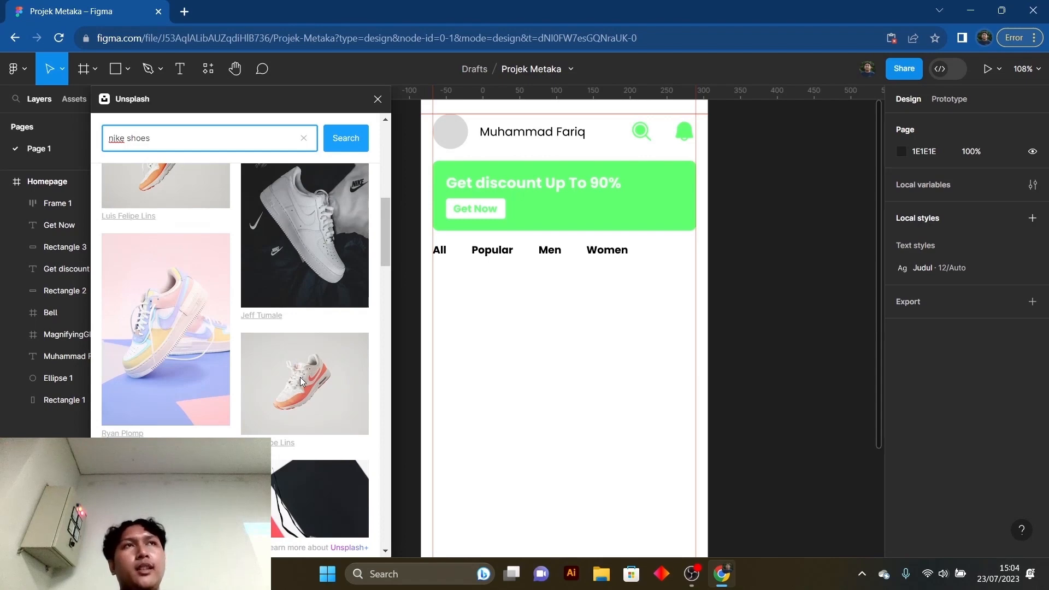
{"action": "left_click", "coordinate": [301, 373]}
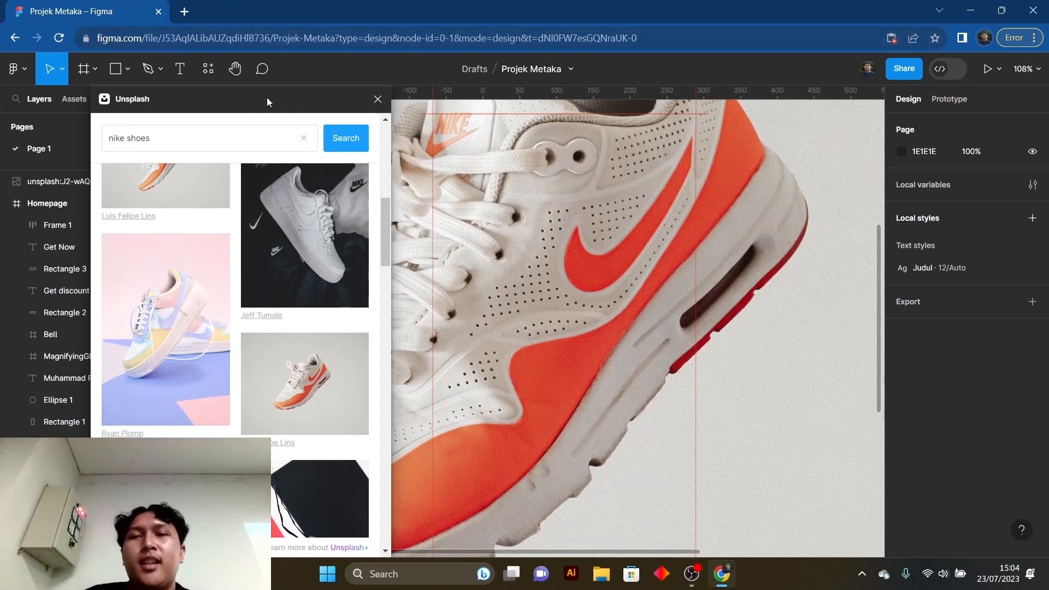
{"action": "left_click_drag", "start_coordinate": [267, 97], "coordinate": [260, 88]}
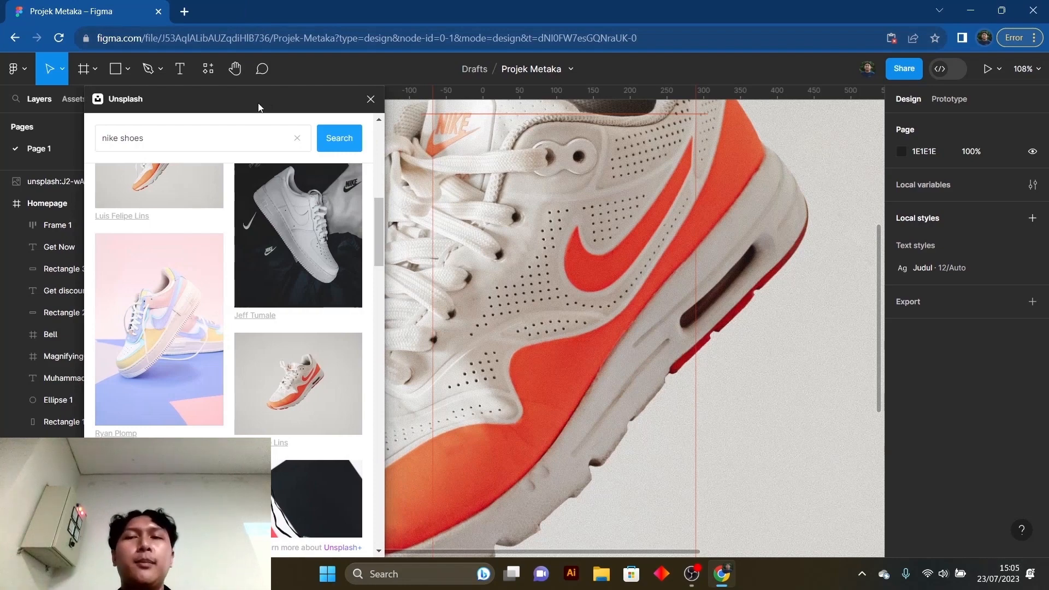
{"action": "left_click", "coordinate": [371, 99]}
- Scale the inserted shoe photo down proportionally to about 126 × 101 so it fits within the Homepage frame
{"action": "scroll", "coordinate": [366, 269], "scroll_direction": "down", "scroll_amount": 5}
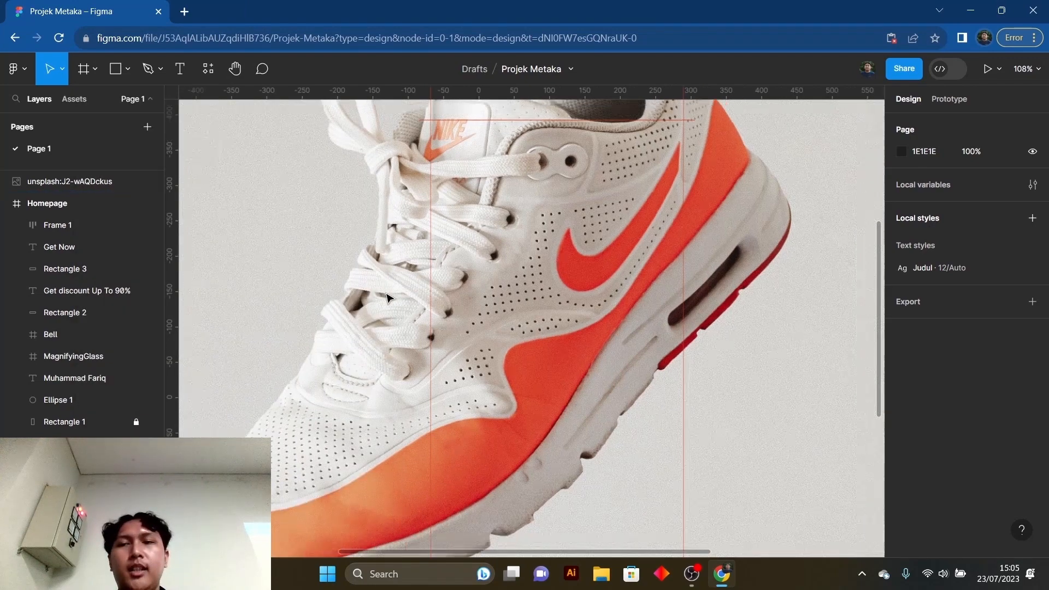
{"action": "left_click", "coordinate": [322, 205]}
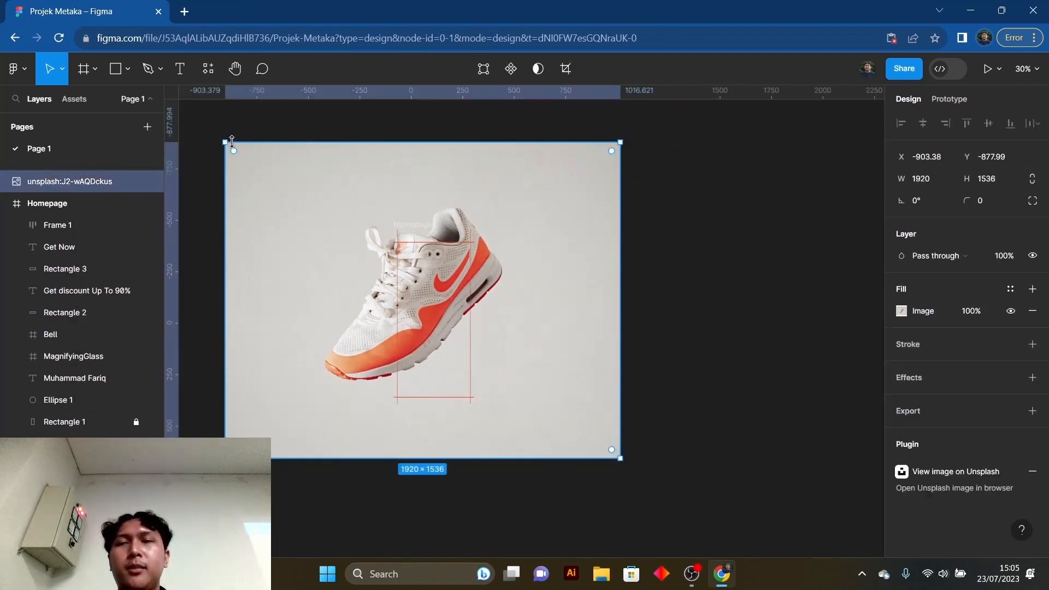
{"action": "left_click_drag", "start_coordinate": [227, 143], "coordinate": [415, 294]}
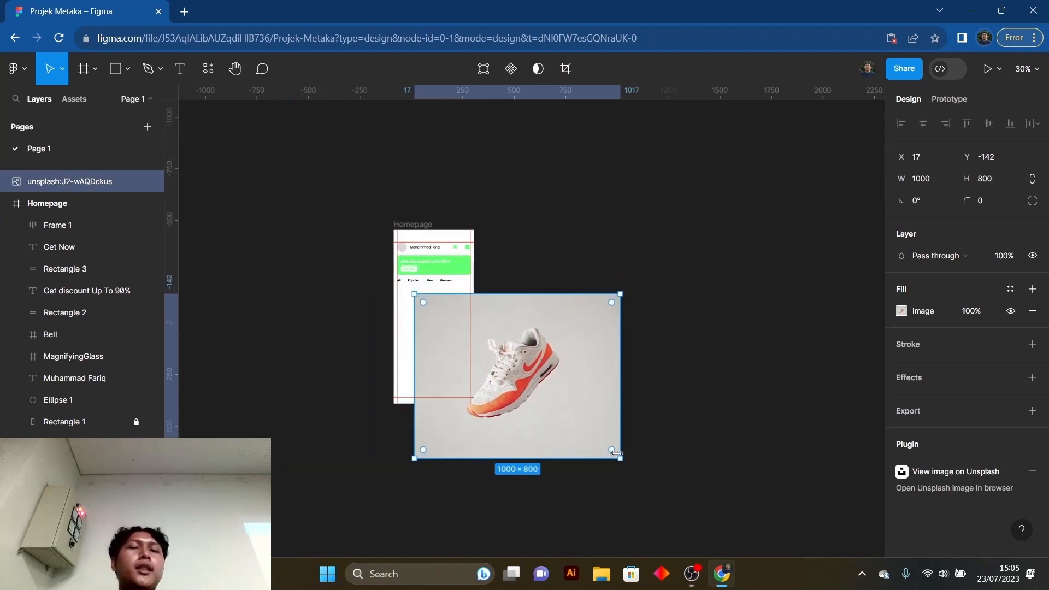
{"action": "left_click_drag", "start_coordinate": [621, 458], "coordinate": [413, 288]}
{"action": "left_click", "coordinate": [414, 298]}
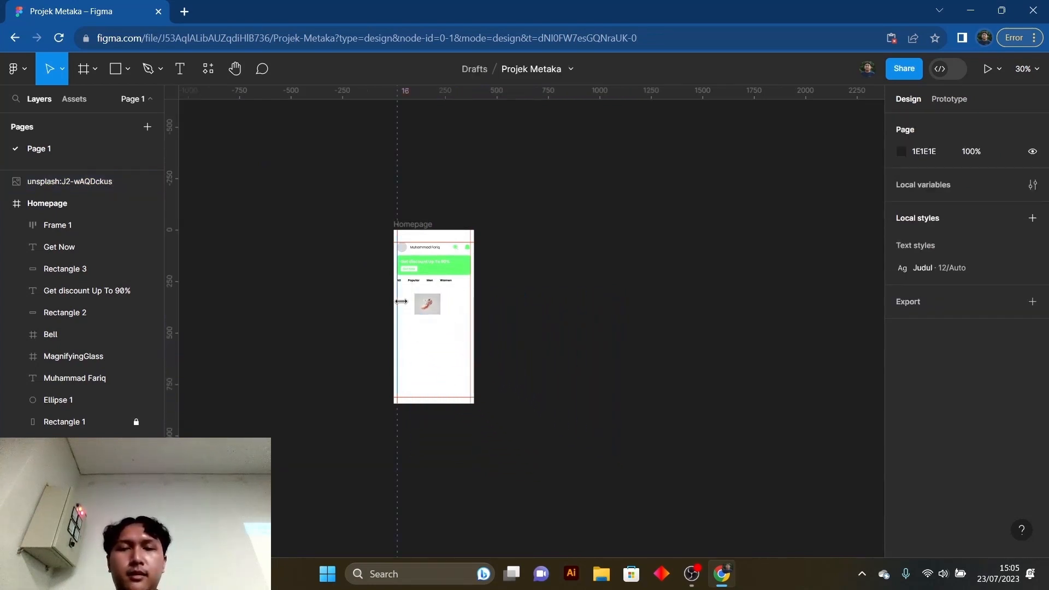
- Move the small shoe photo up and closer to the left margin, just below the category row
{"action": "scroll", "coordinate": [413, 306], "scroll_direction": "up", "scroll_amount": 5}
{"action": "scroll", "coordinate": [413, 306], "scroll_direction": "up", "scroll_amount": 6}
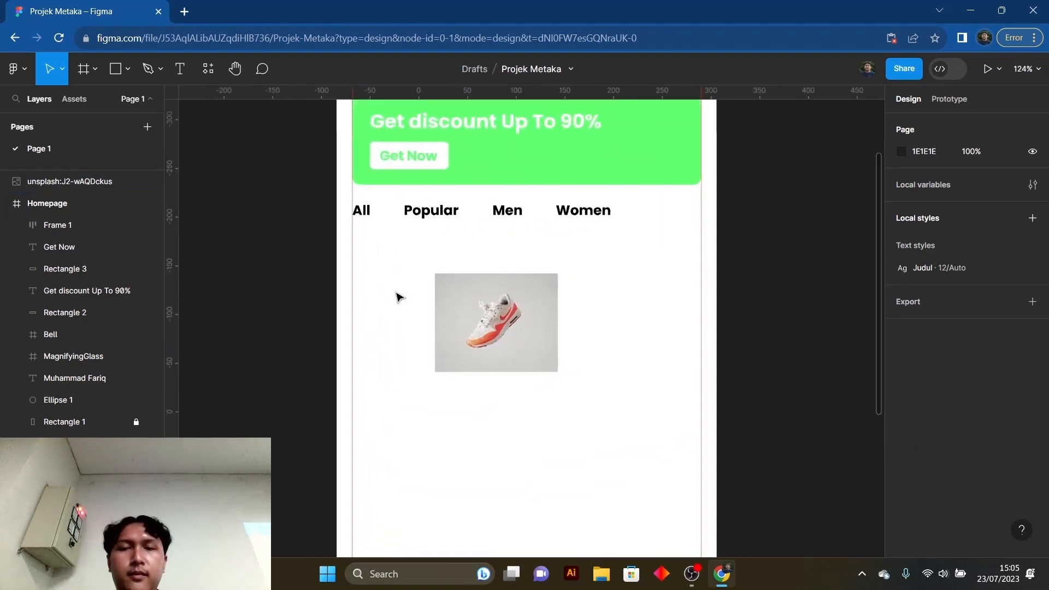
{"action": "left_click", "coordinate": [586, 335]}
{"action": "left_click_drag", "start_coordinate": [529, 303], "coordinate": [460, 291]}
{"action": "left_click", "coordinate": [595, 311]}
{"action": "left_click", "coordinate": [636, 314]}
{"action": "scroll", "coordinate": [637, 316], "scroll_direction": "down", "scroll_amount": 1}
{"action": "scroll", "coordinate": [637, 306], "scroll_direction": "down", "scroll_amount": 4}
{"action": "scroll", "coordinate": [616, 321], "scroll_direction": "up", "scroll_amount": 1}
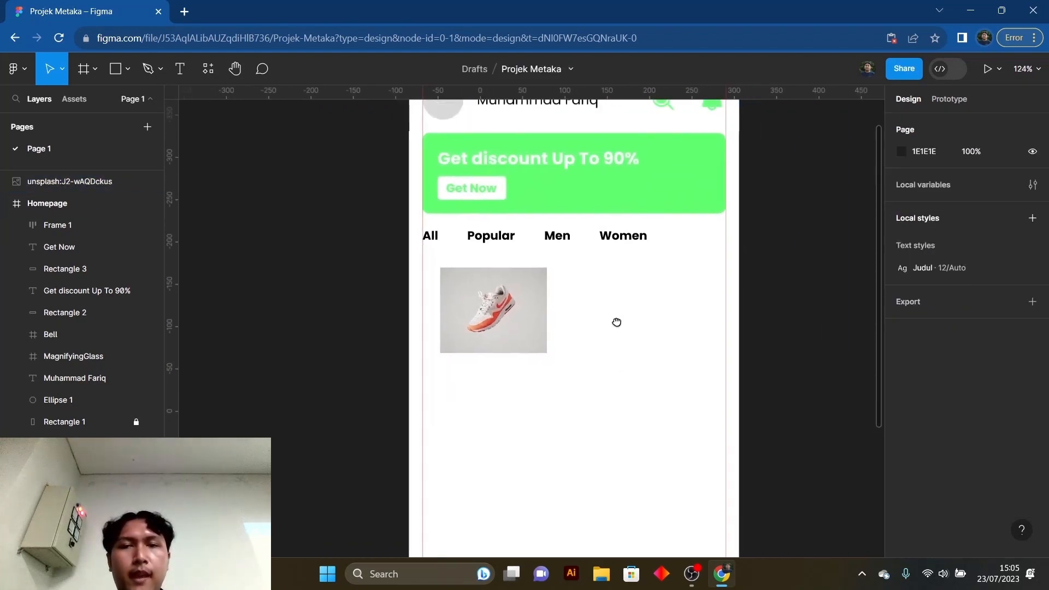
- Try cropping the shoe photo to a width of 105, test and reset its exposure and contrast, and widen the crop to 128
{"action": "left_click", "coordinate": [524, 300]}
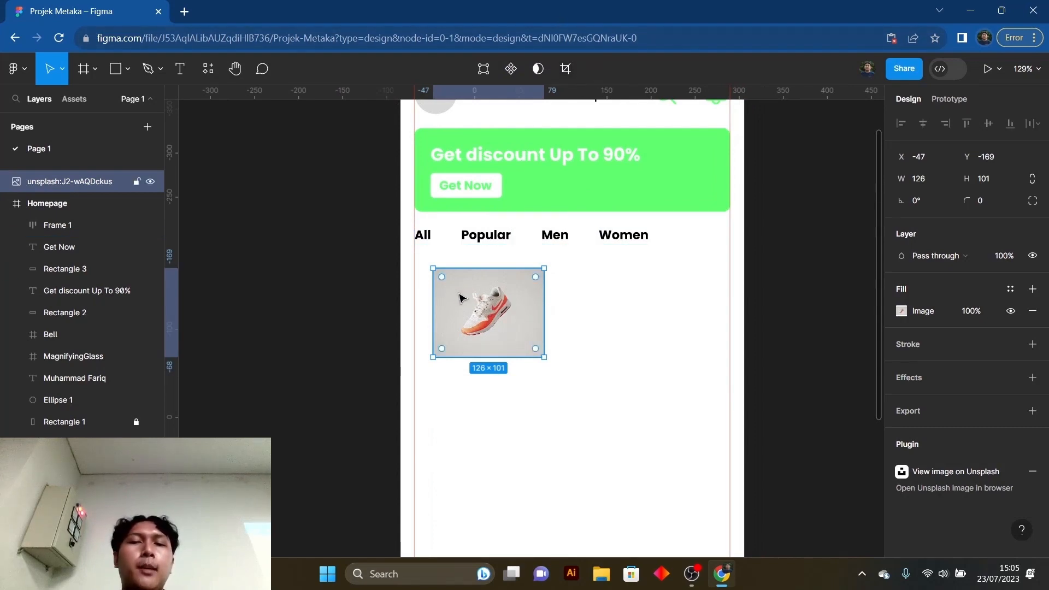
{"action": "left_click", "coordinate": [567, 73]}
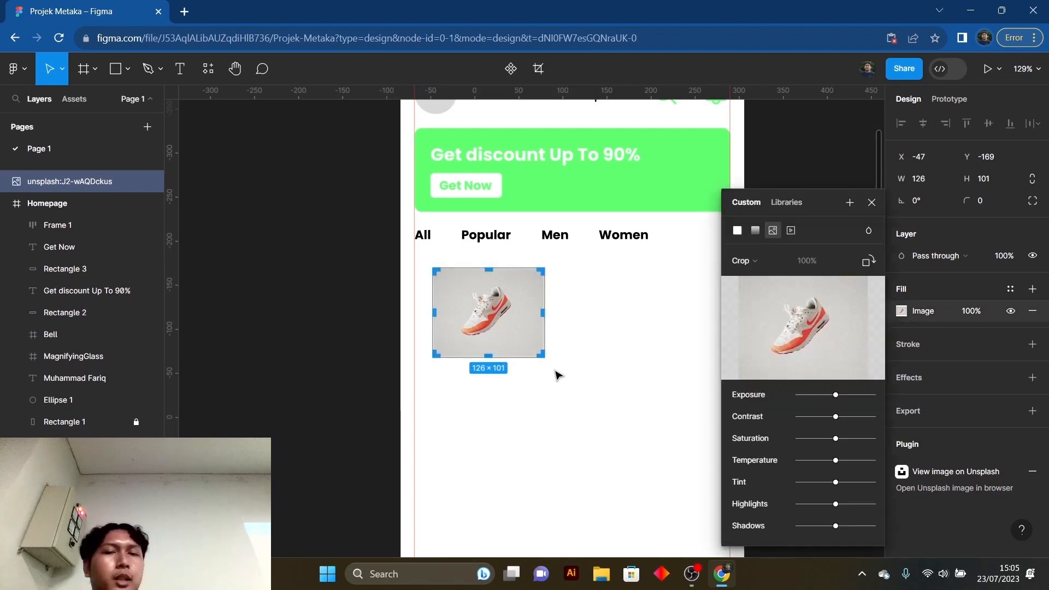
{"action": "mouse_move", "coordinate": [544, 312]}
{"action": "left_mouse_down"}
{"action": "mouse_move", "coordinate": [508, 310]}
{"action": "mouse_move", "coordinate": [549, 308]}
{"action": "mouse_move", "coordinate": [525, 314]}
{"action": "left_mouse_up"}
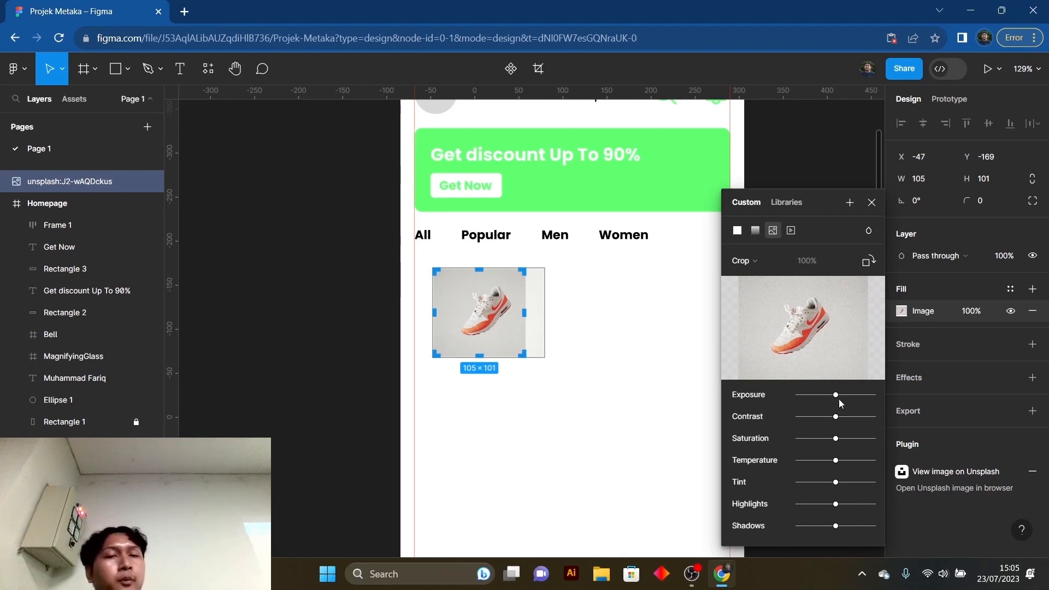
{"action": "left_click_drag", "start_coordinate": [837, 397], "coordinate": [836, 441]}
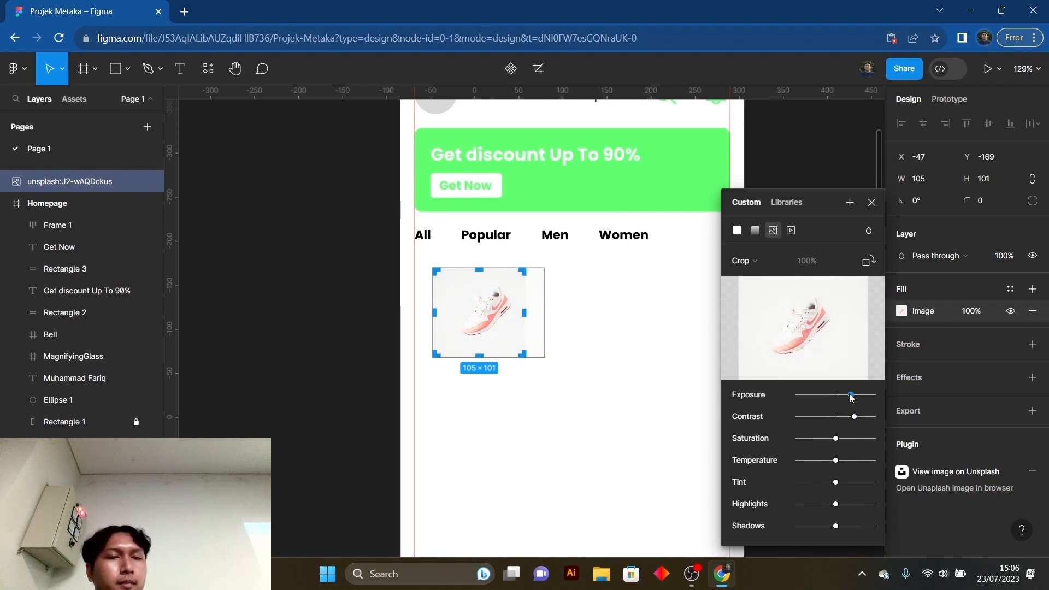
{"action": "left_click_drag", "start_coordinate": [850, 396], "coordinate": [838, 419]}
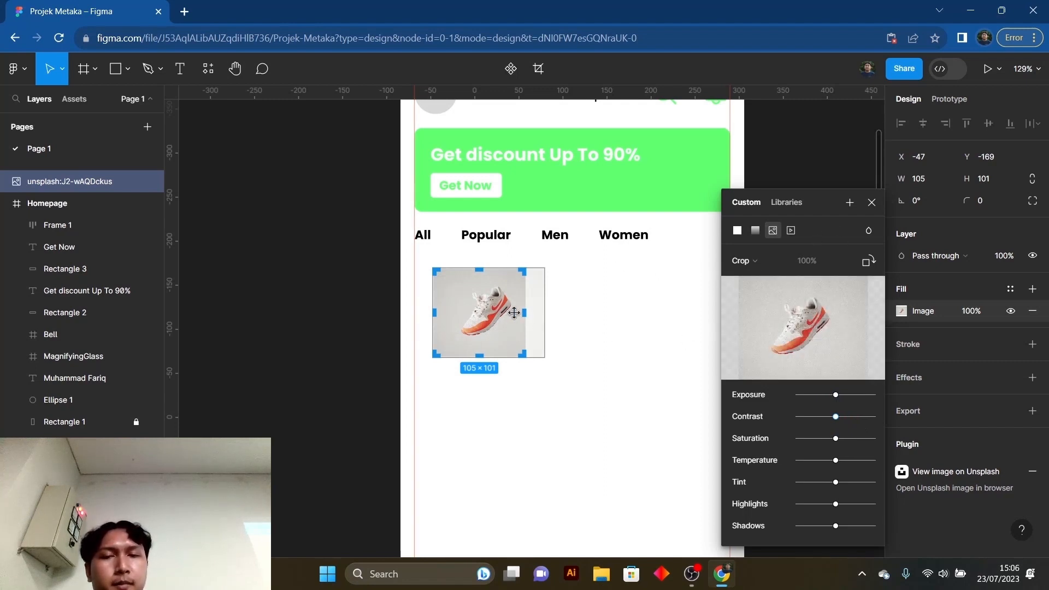
{"action": "left_click_drag", "start_coordinate": [525, 313], "coordinate": [548, 312]}
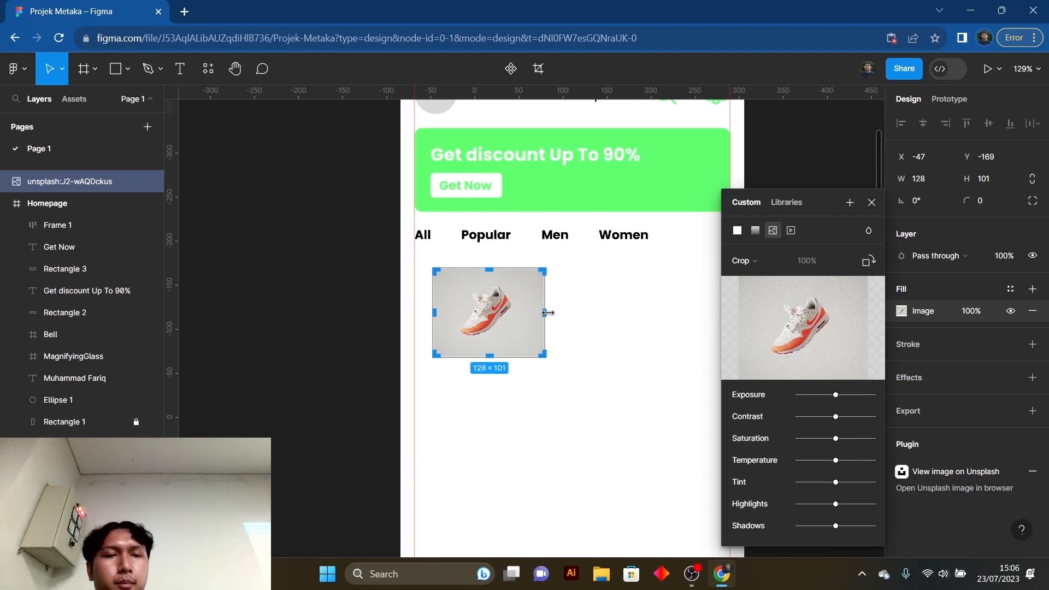
{"action": "left_click", "coordinate": [873, 203]}
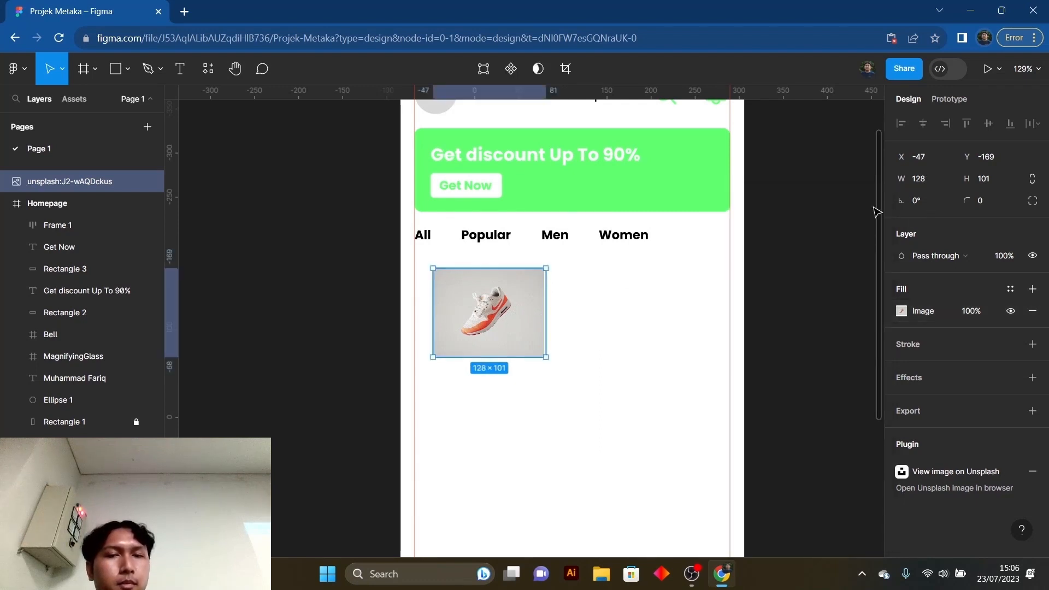
- Undo the shoe photo's crop and image adjustments and leave crop mode
{"action": "key", "text": "Return"}
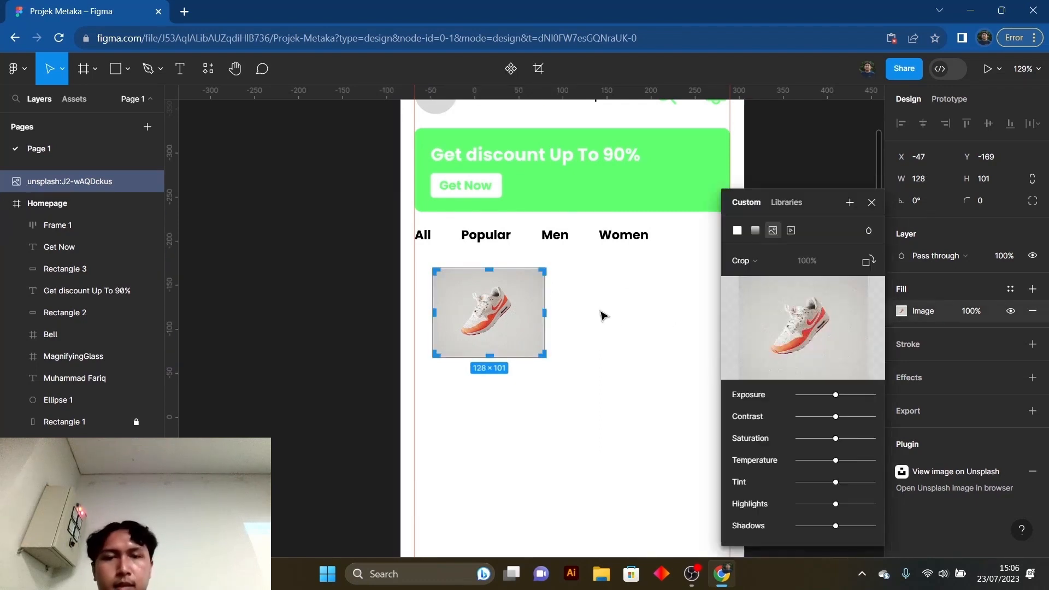
{"action": "key", "text": "ctrl+z"}
{"action": "key", "text": "ctrl+z"}
{"action": "key", "text": "ctrl+z"}
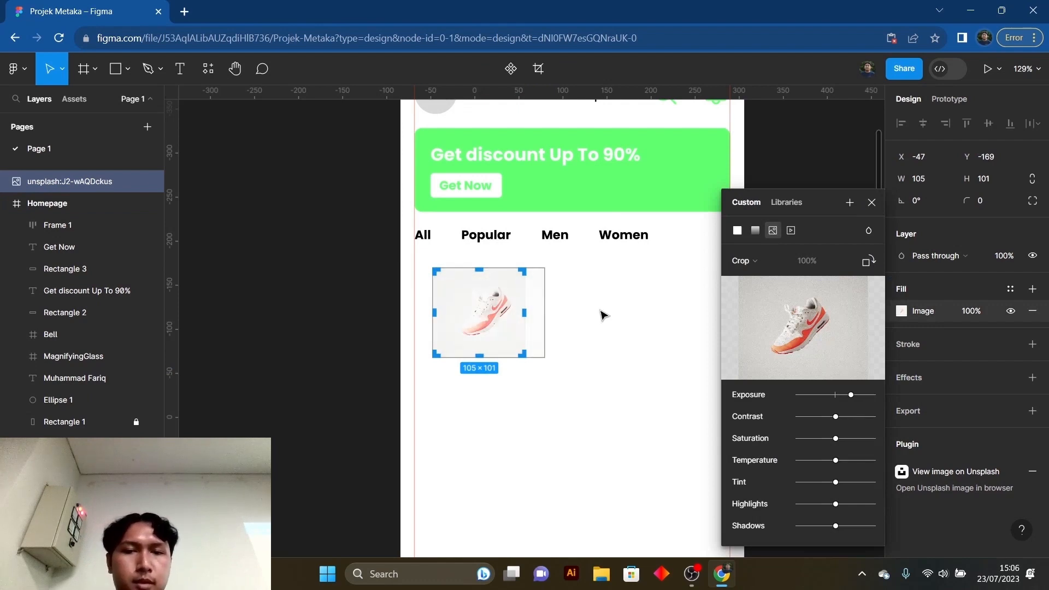
{"action": "key", "text": "ctrl+z"}
{"action": "key", "text": "ctrl+z"}
{"action": "left_click", "coordinate": [872, 203]}
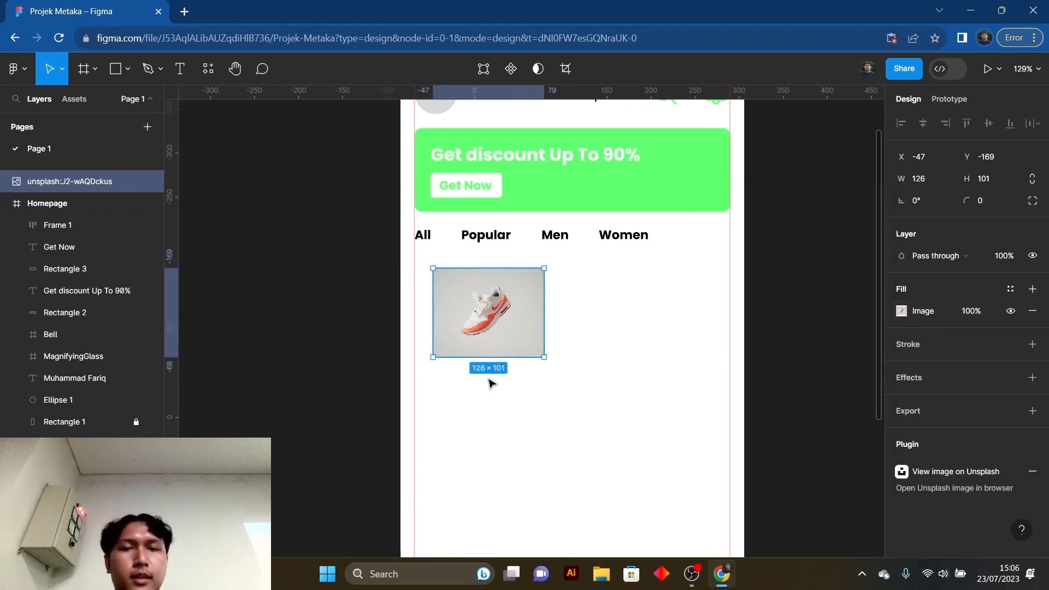
- Nest the shoe photo layer inside the Homepage frame and place it at X 16, Y 272, aligned with the left margin guide
{"action": "left_click", "coordinate": [491, 382]}
{"action": "left_click", "coordinate": [511, 328]}
{"action": "scroll", "coordinate": [604, 348], "scroll_direction": "up", "scroll_amount": 2}
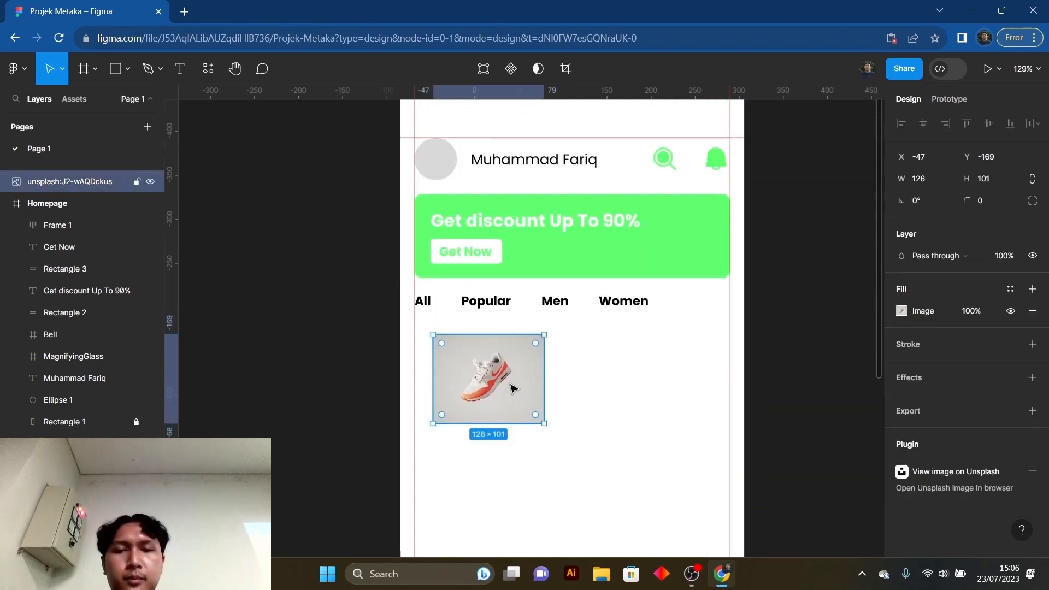
{"action": "left_click_drag", "start_coordinate": [512, 388], "coordinate": [498, 385]}
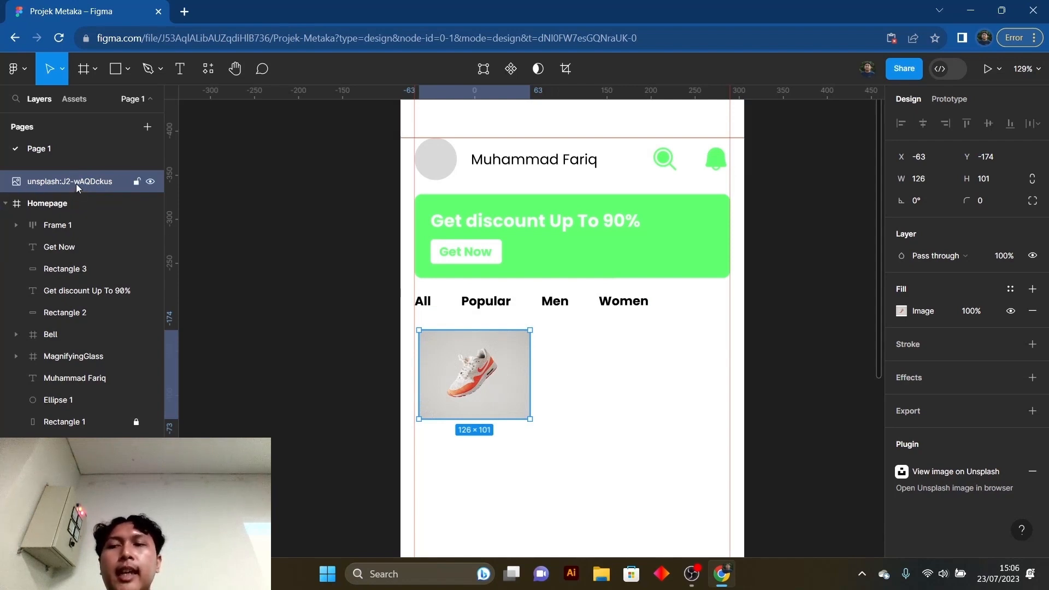
{"action": "left_click_drag", "start_coordinate": [77, 184], "coordinate": [75, 211]}
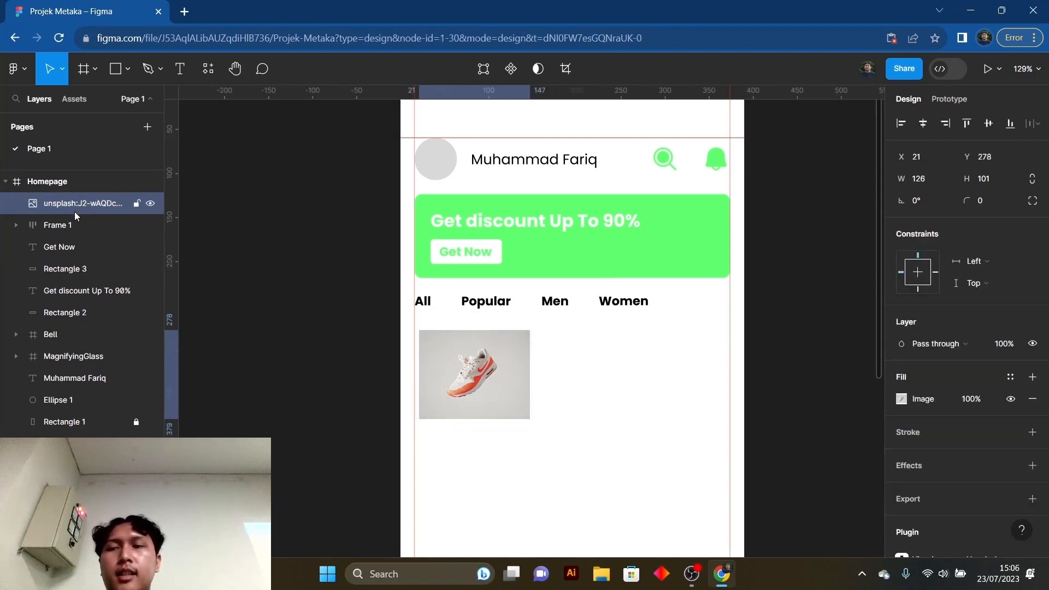
{"action": "left_click_drag", "start_coordinate": [471, 365], "coordinate": [468, 364]}
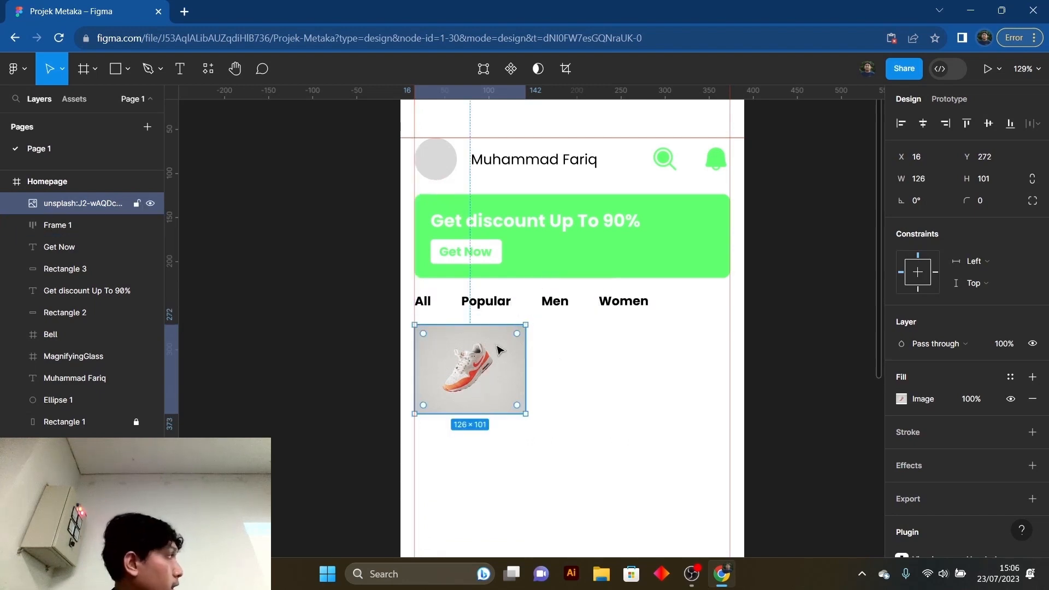
{"action": "left_click_drag", "start_coordinate": [499, 355], "coordinate": [500, 354]}
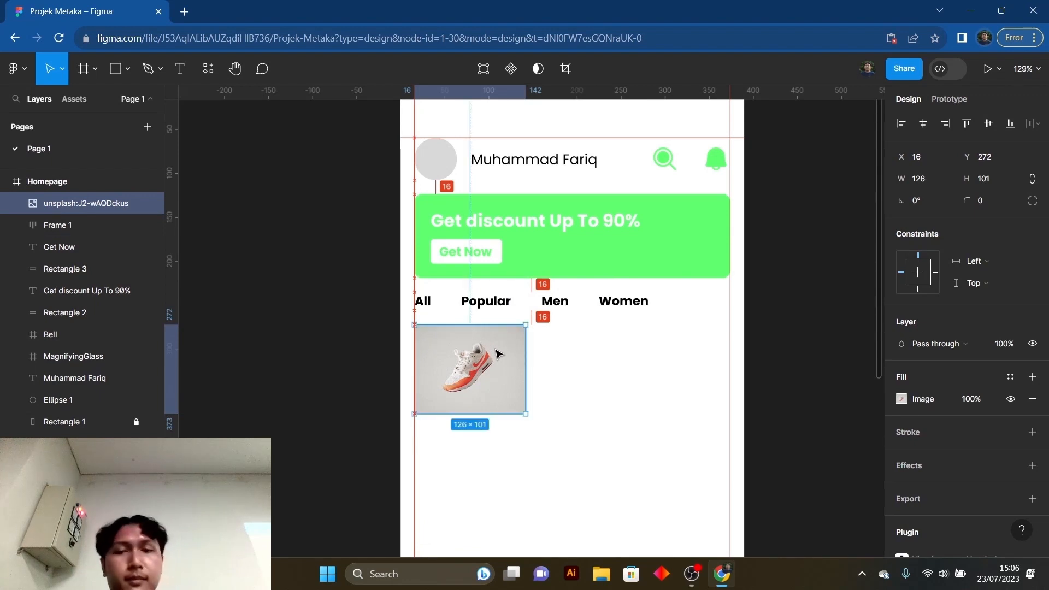
{"action": "left_click", "coordinate": [558, 372]}
- Show the Homepage frame's four-column layout grid
{"action": "scroll", "coordinate": [566, 345], "scroll_direction": "down", "scroll_amount": 2}
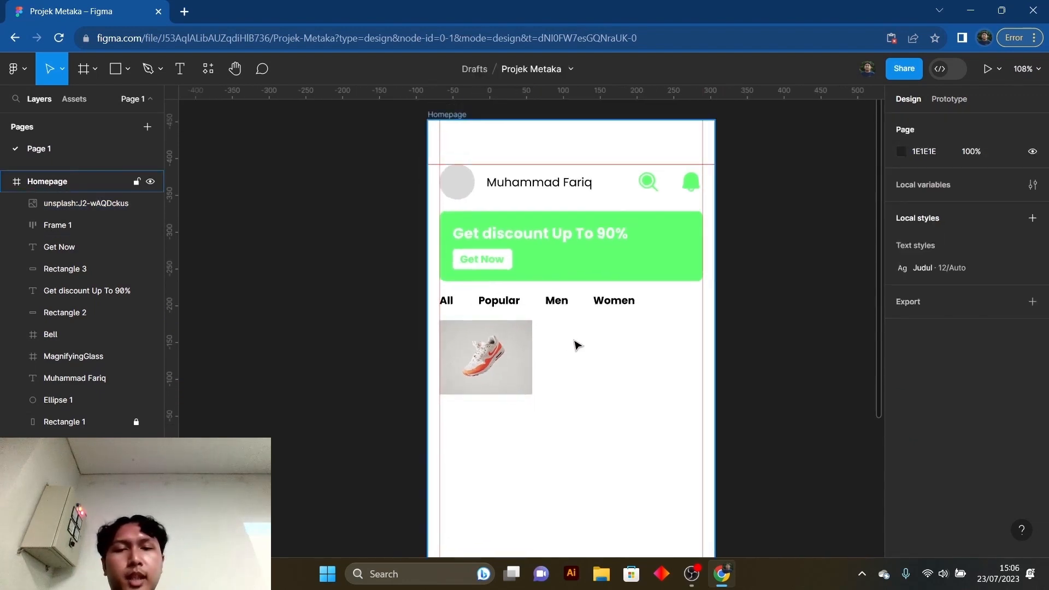
{"action": "scroll", "coordinate": [577, 346], "scroll_direction": "down", "scroll_amount": 3}
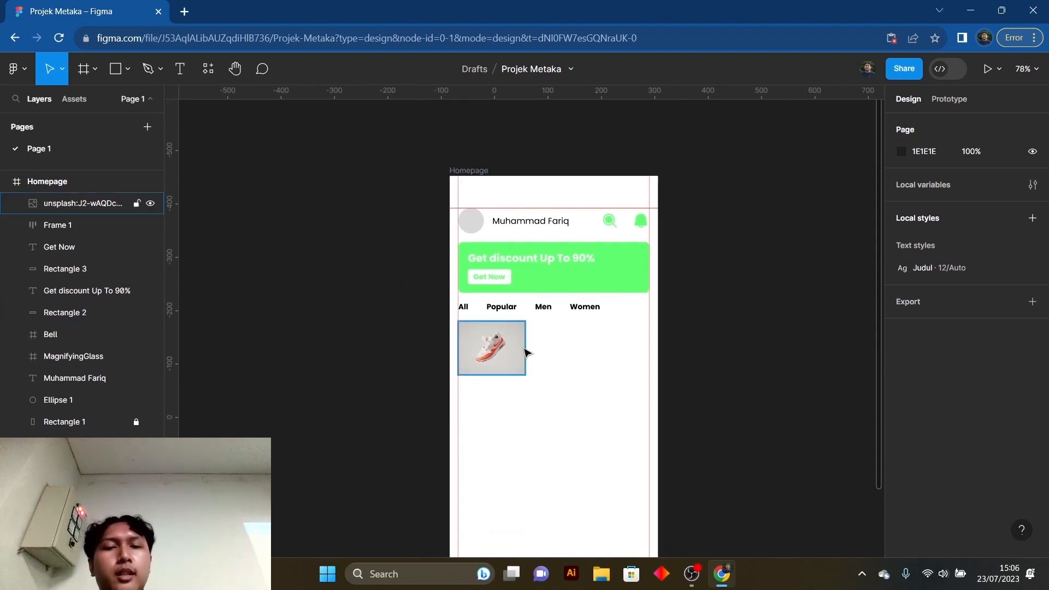
{"action": "left_click", "coordinate": [469, 171]}
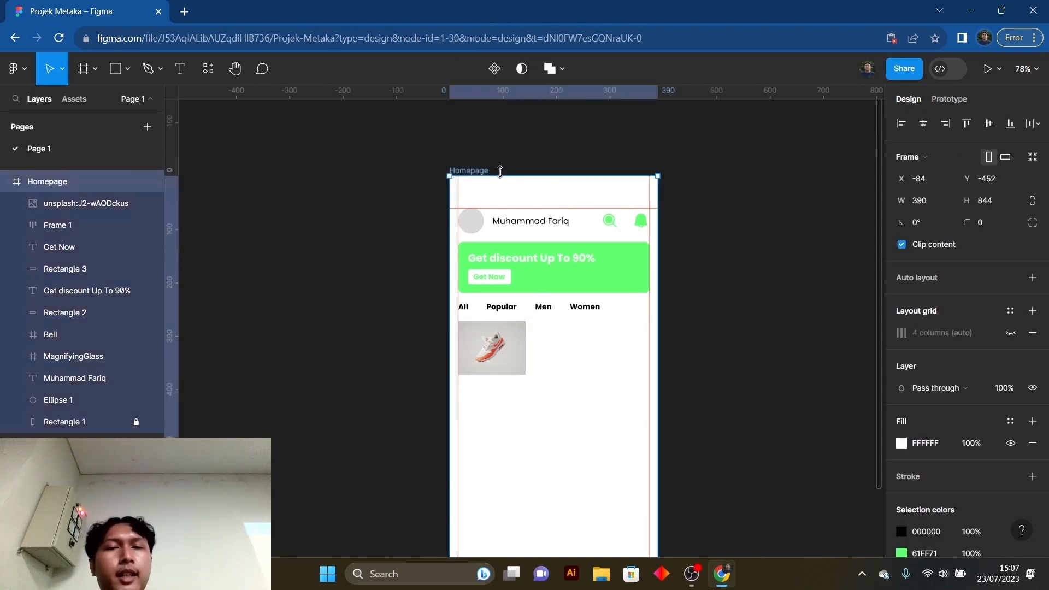
{"action": "left_click", "coordinate": [1010, 335]}
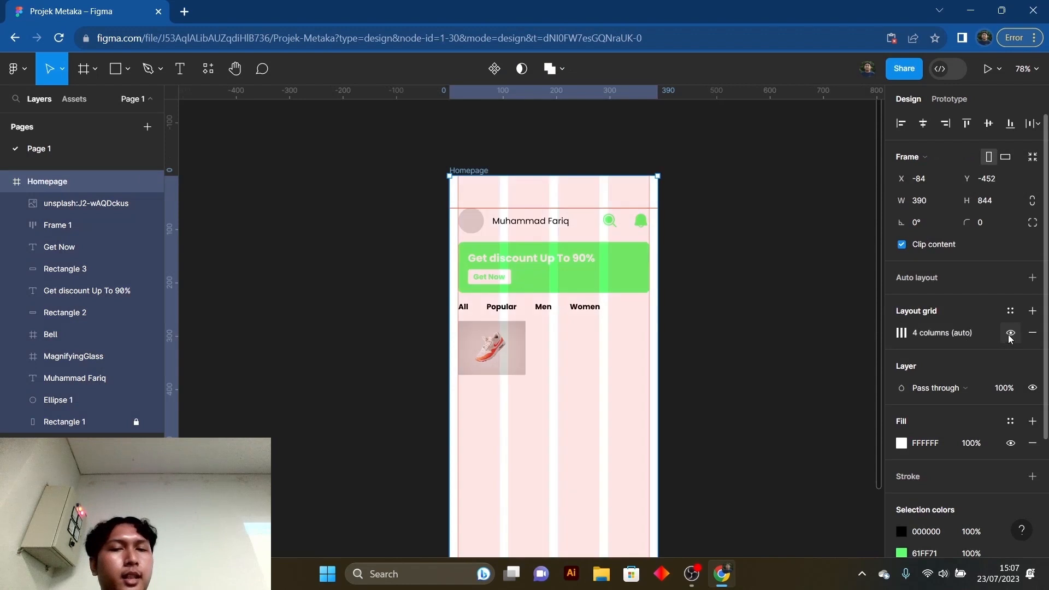
{"action": "scroll", "coordinate": [592, 192], "scroll_direction": "down", "scroll_amount": 2}
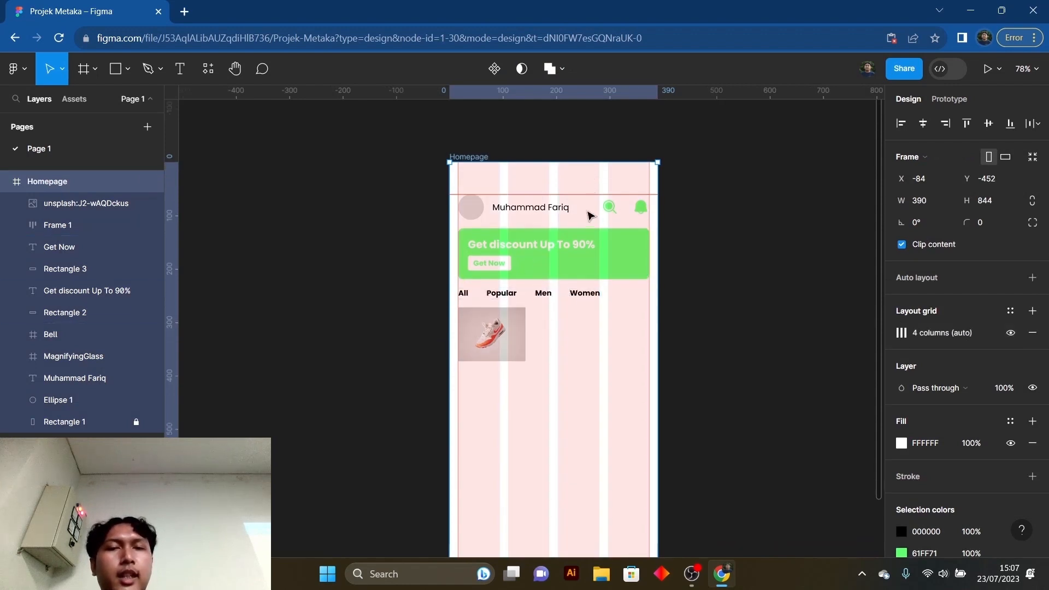
- Enlarge the shoe photo to 171 × 137 so it spans the first two layout columns
{"action": "left_click", "coordinate": [515, 326]}
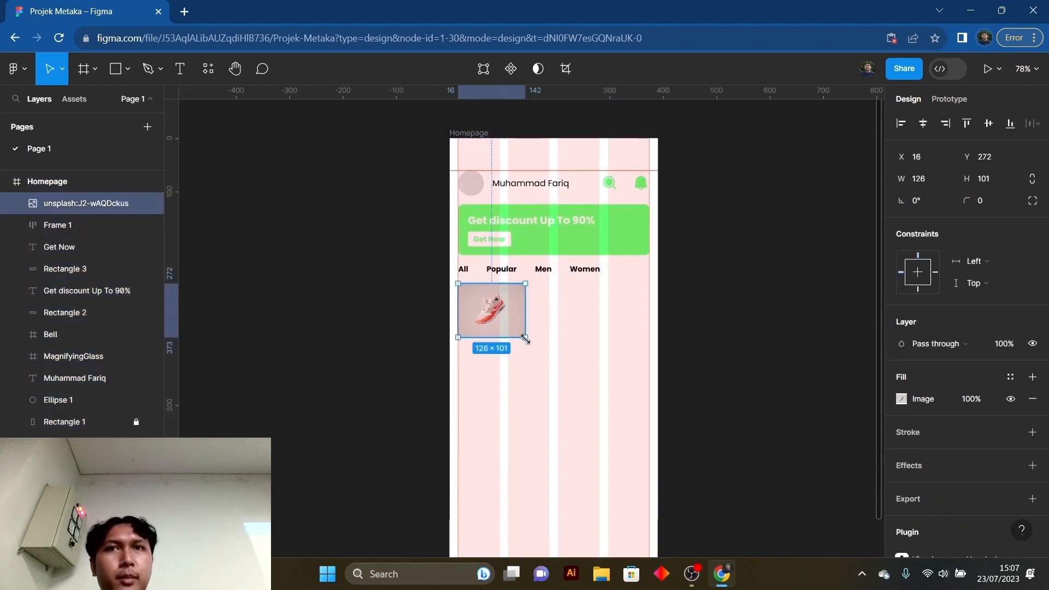
{"action": "left_click_drag", "start_coordinate": [526, 339], "coordinate": [548, 355]}
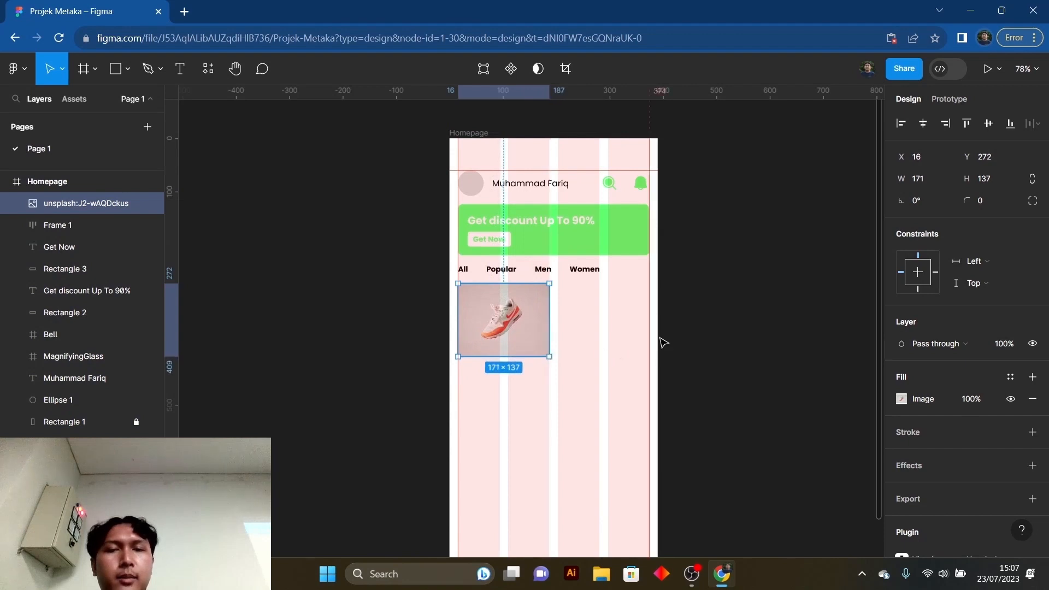
{"action": "left_click", "coordinate": [727, 342]}
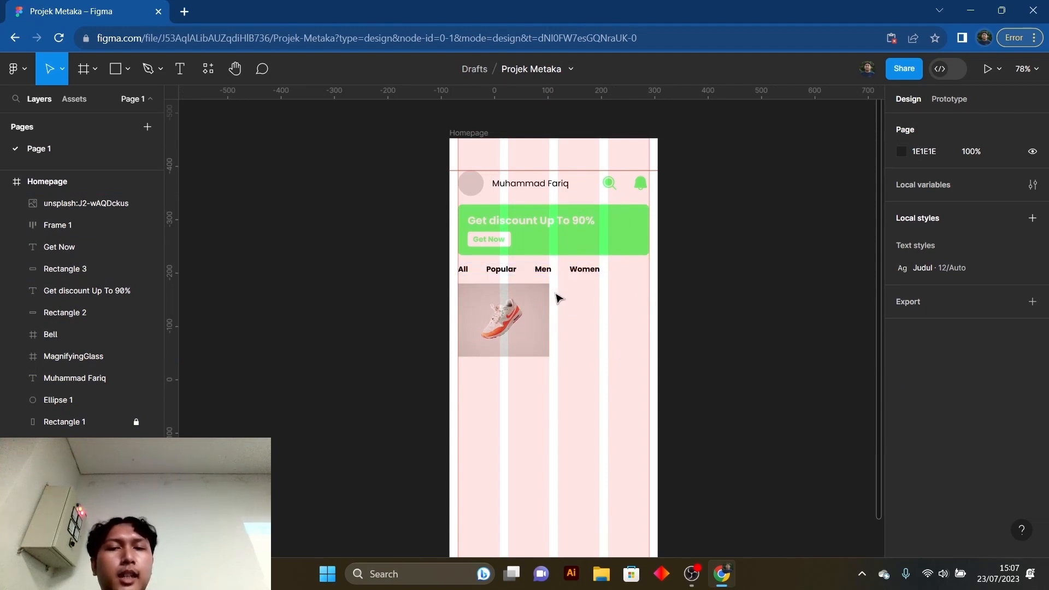
- Hide the Homepage frame's four-column layout grid
{"action": "left_click", "coordinate": [473, 133]}
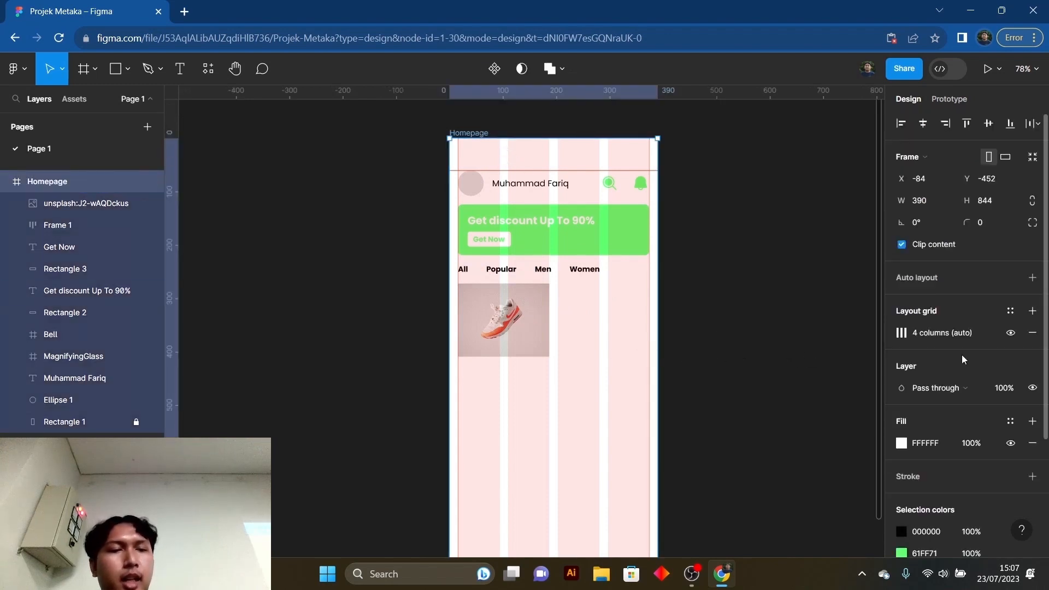
{"action": "left_click", "coordinate": [1011, 335]}
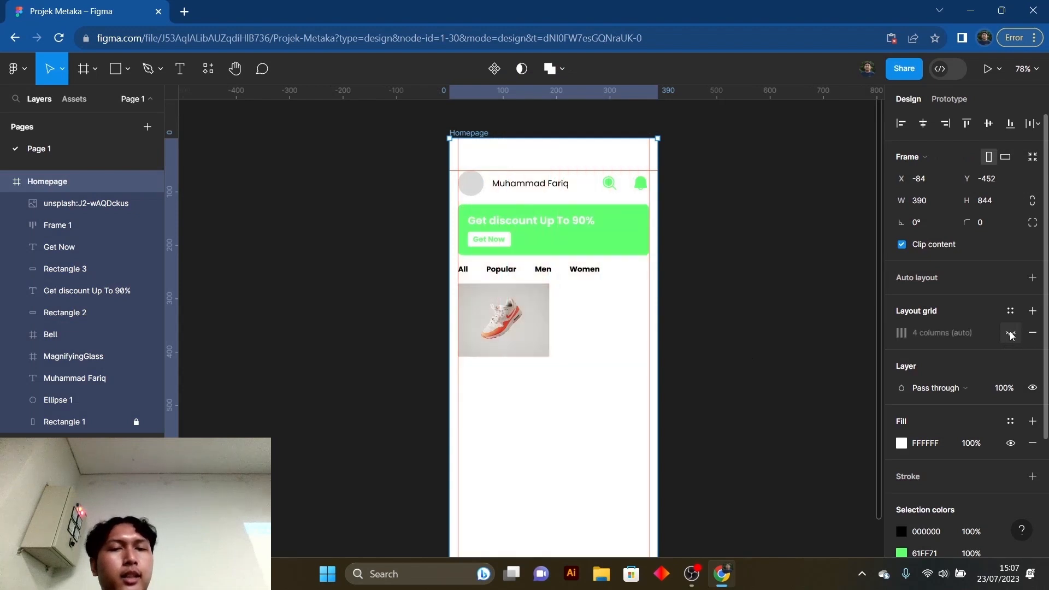
{"action": "left_click", "coordinate": [711, 309]}
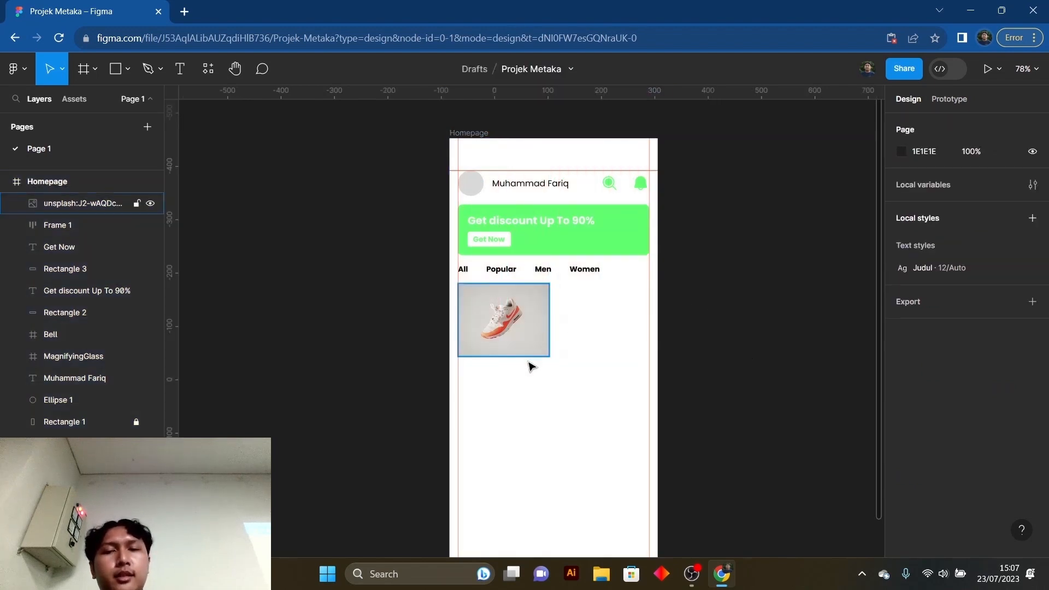
- Add a "Sepatu Nike" text label below the shoe photo
{"action": "scroll", "coordinate": [528, 364], "scroll_direction": "up", "scroll_amount": 3}
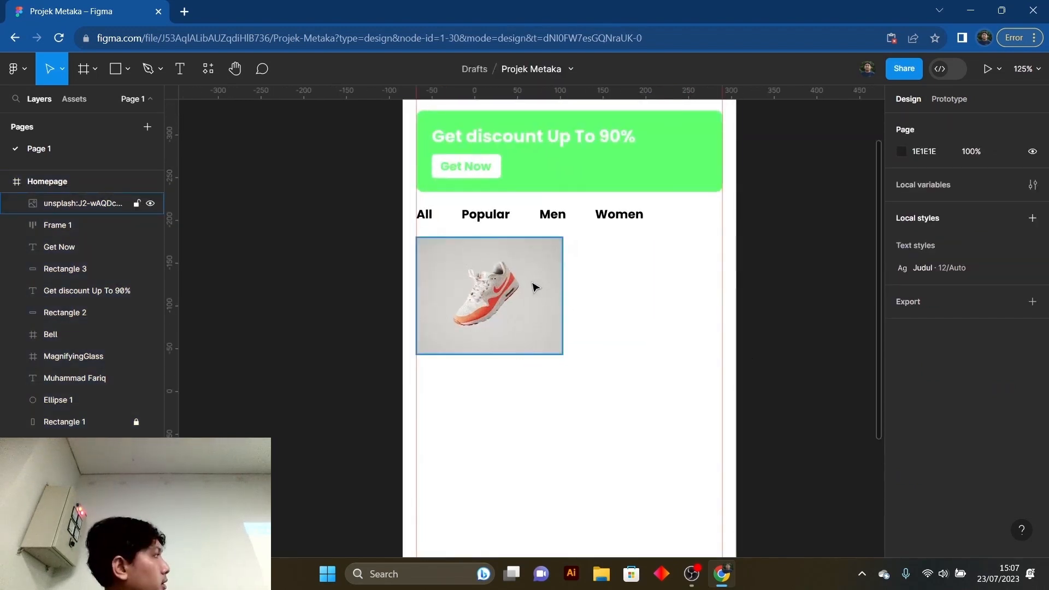
{"action": "left_click", "coordinate": [524, 285]}
{"action": "left_click", "coordinate": [639, 345]}
{"action": "scroll", "coordinate": [630, 344], "scroll_direction": "down", "scroll_amount": 2}
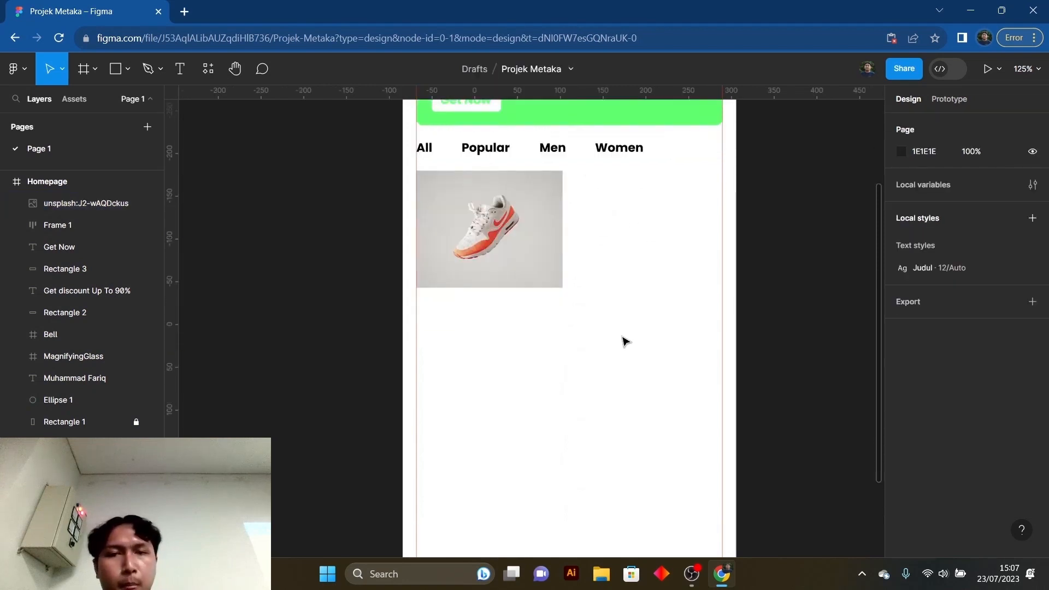
{"action": "scroll", "coordinate": [625, 342], "scroll_direction": "up", "scroll_amount": 1}
{"action": "scroll", "coordinate": [493, 384], "scroll_direction": "up", "scroll_amount": 1}
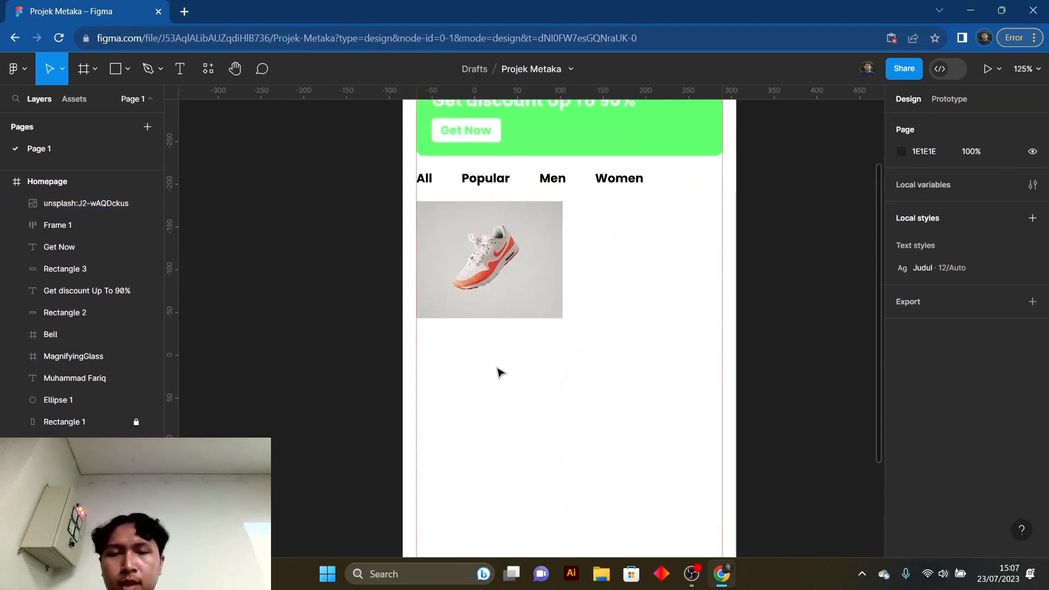
{"action": "key", "text": "t"}
{"action": "left_click", "coordinate": [465, 344]}
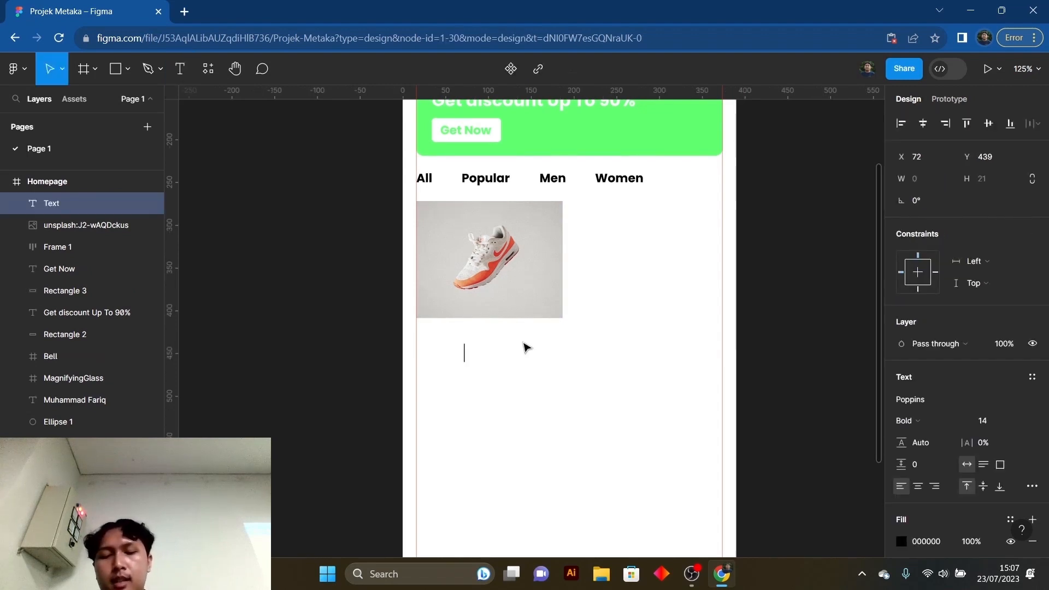
{"action": "type", "text": "Sepatu Nioke"}
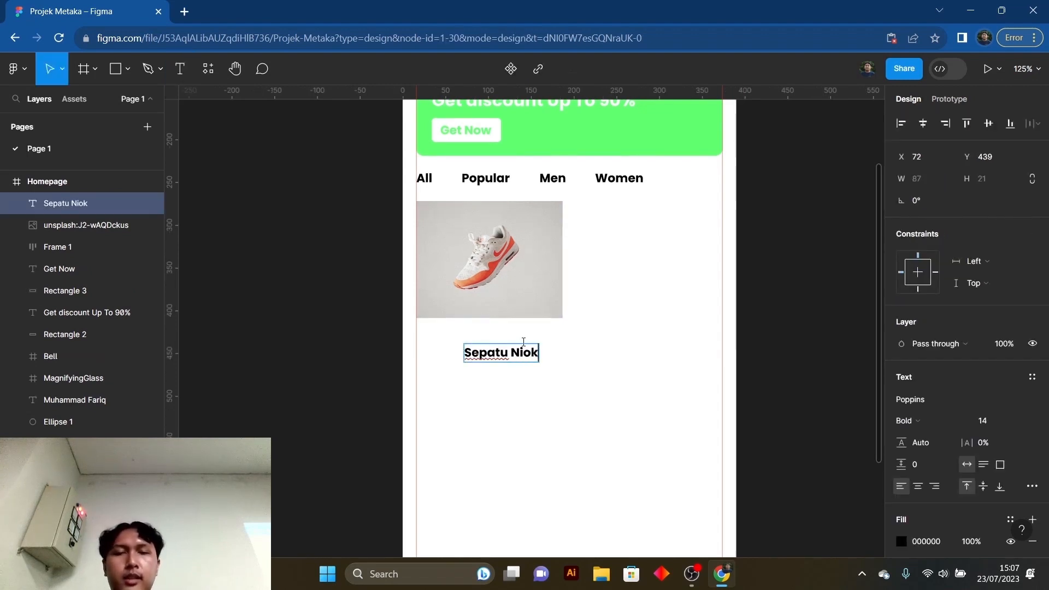
{"action": "key", "text": "BackSpace"}
{"action": "key", "text": "BackSpace"}
{"action": "key", "text": "BackSpace"}
{"action": "key", "text": "BackSpace"}
{"action": "type", "text": "i"}
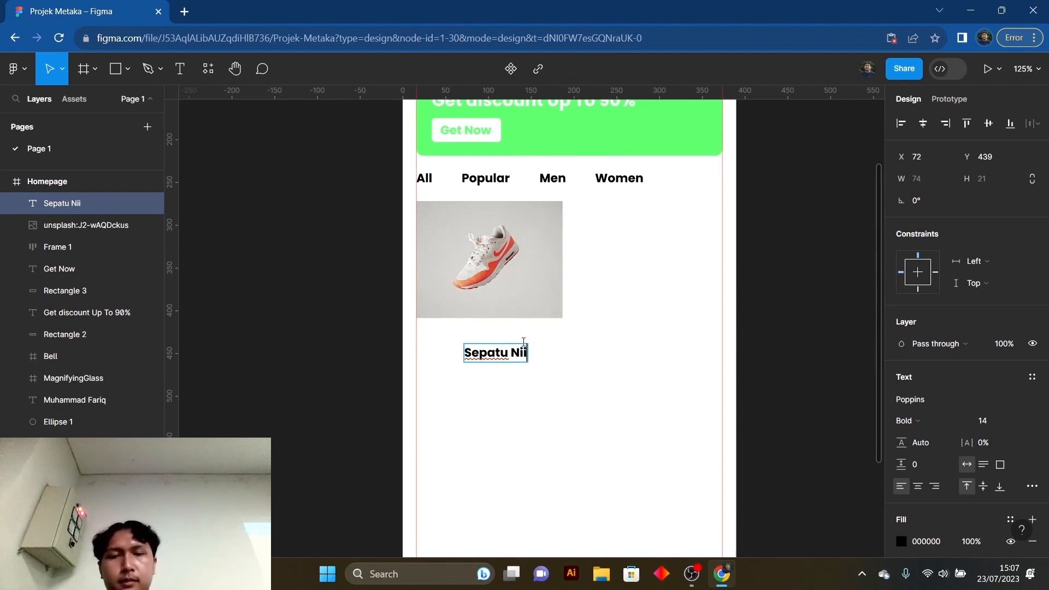
{"action": "key", "text": "BackSpace"}
{"action": "type", "text": "ke"}
{"action": "key", "text": "Escape"}
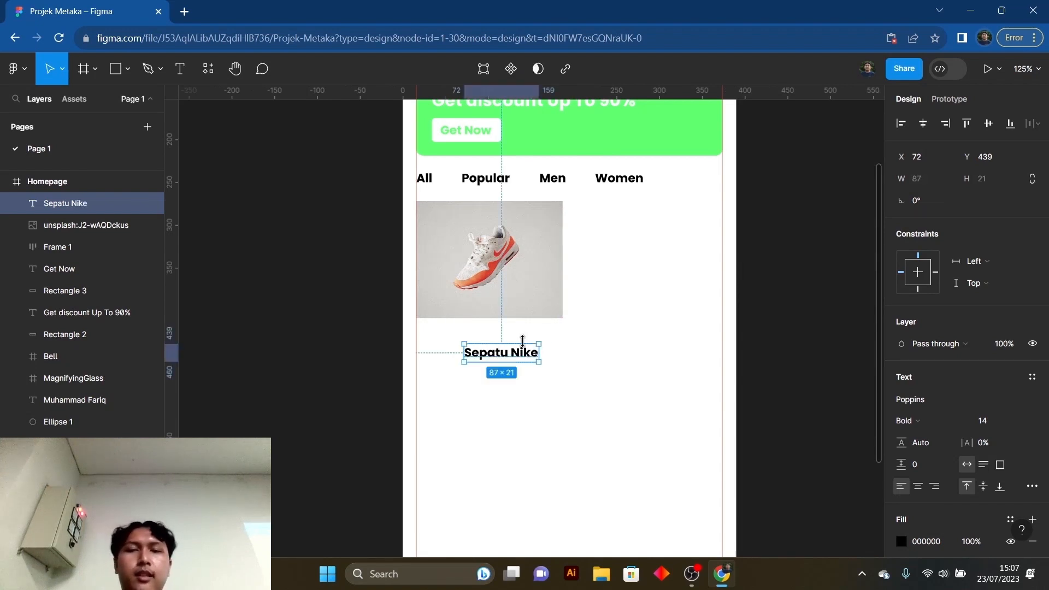
- Move the "Sepatu Nike" label directly under the shoe photo at the left margin guide, at about X 15, Y 415
{"action": "left_click", "coordinate": [519, 389]}
{"action": "left_click", "coordinate": [514, 358]}
{"action": "left_click_drag", "start_coordinate": [514, 358], "coordinate": [468, 338]}
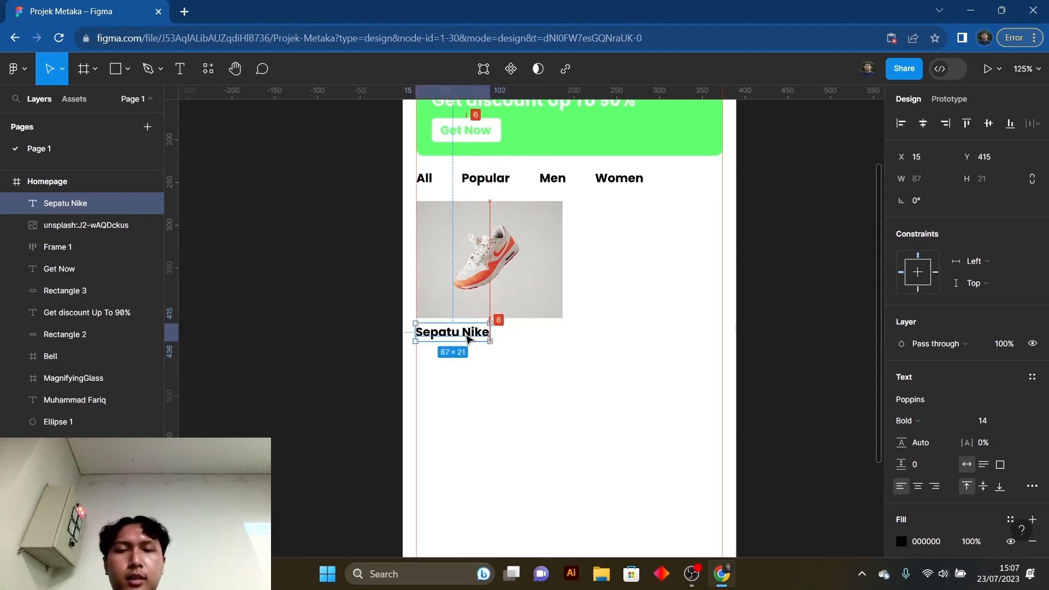
{"action": "left_click", "coordinate": [591, 385]}
{"action": "left_click", "coordinate": [469, 339]}
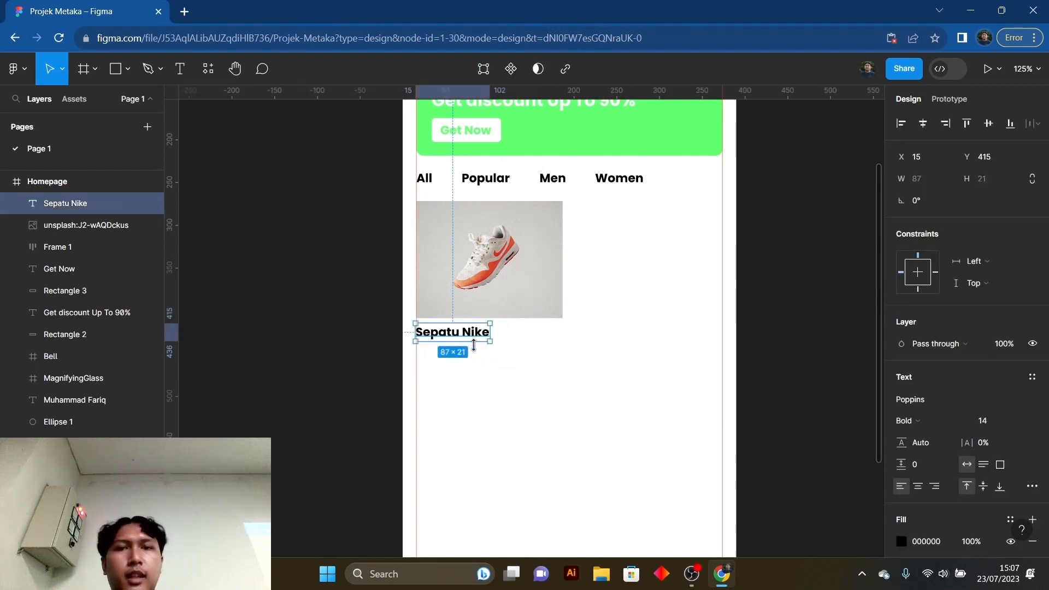
{"action": "left_click", "coordinate": [503, 363]}
{"action": "left_click_drag", "start_coordinate": [473, 344], "coordinate": [474, 340]}
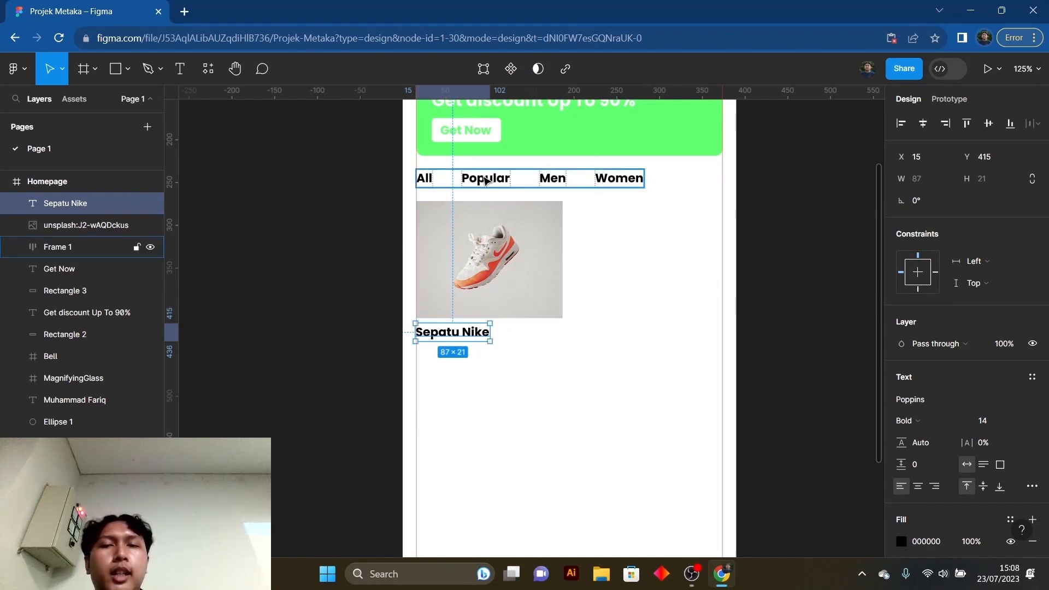
- Set the vertical spacing between the shoe photo and the "Sepatu Nike" label to 10
{"action": "scroll", "coordinate": [480, 164], "scroll_direction": "up", "scroll_amount": 3}
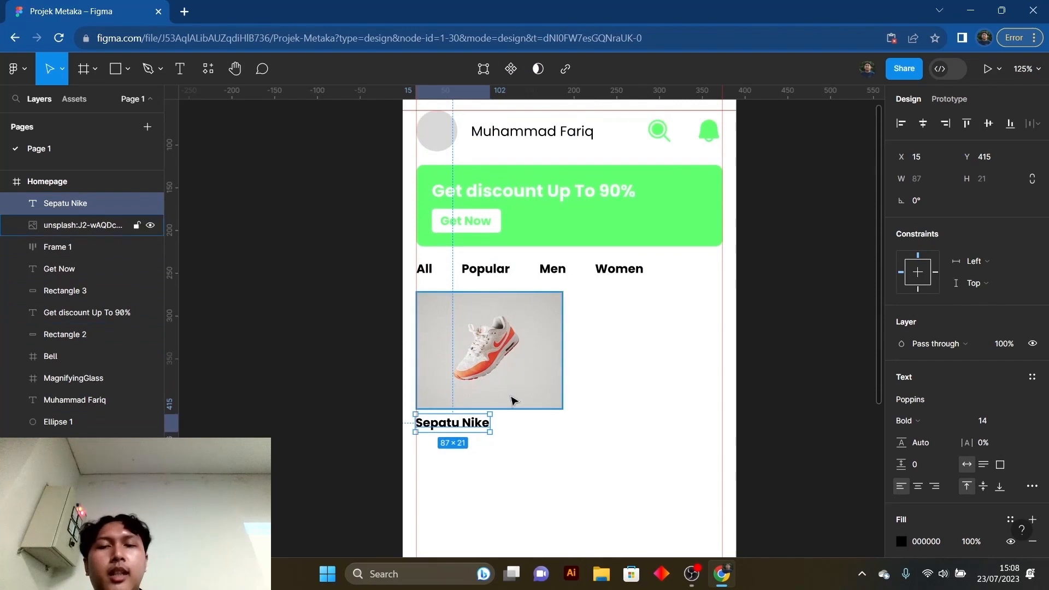
{"action": "scroll", "coordinate": [513, 438], "scroll_direction": "down", "scroll_amount": 1}
{"action": "key", "text": "Escape"}
{"action": "left_click_drag", "start_coordinate": [458, 413], "coordinate": [461, 420]}
{"action": "left_click", "coordinate": [478, 392], "text": "shift"}
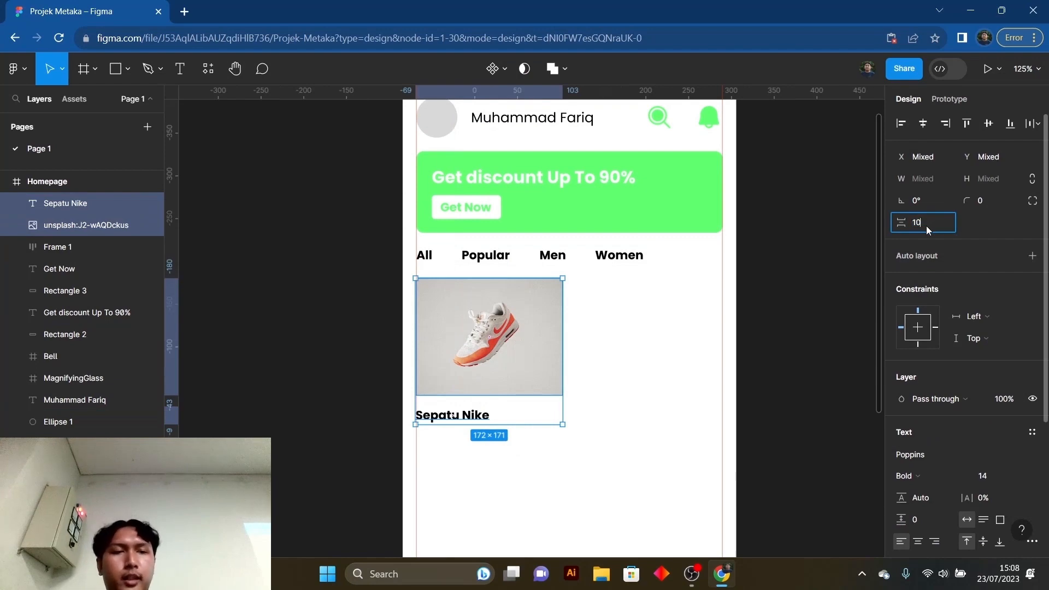
{"action": "key", "text": "Return"}
{"action": "left_click", "coordinate": [636, 495]}
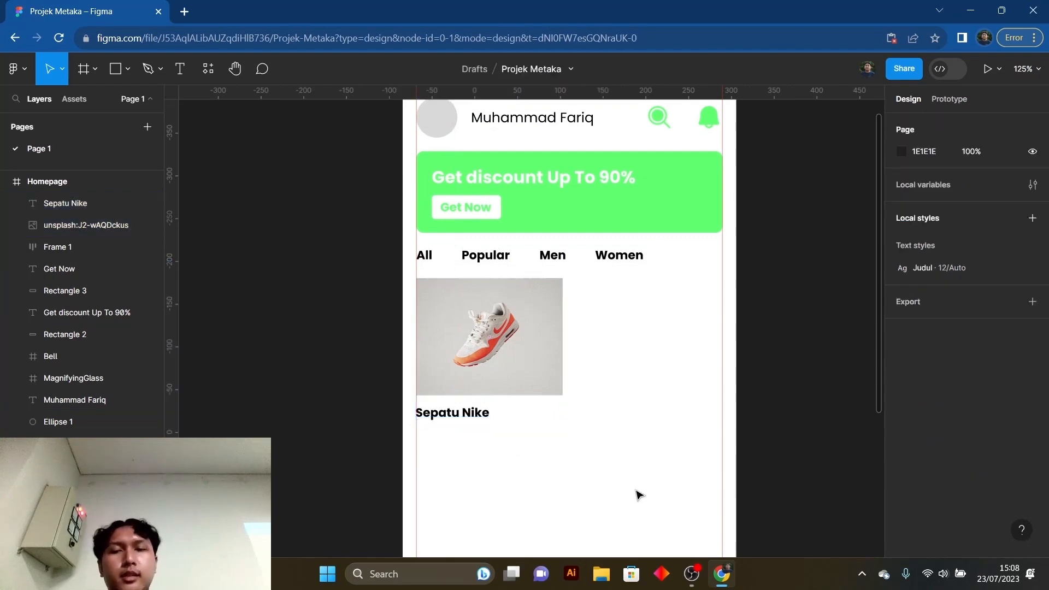
- Add a "Rp. 5.000" price text below the "Sepatu Nike" label
{"action": "scroll", "coordinate": [455, 436], "scroll_direction": "up", "scroll_amount": 4}
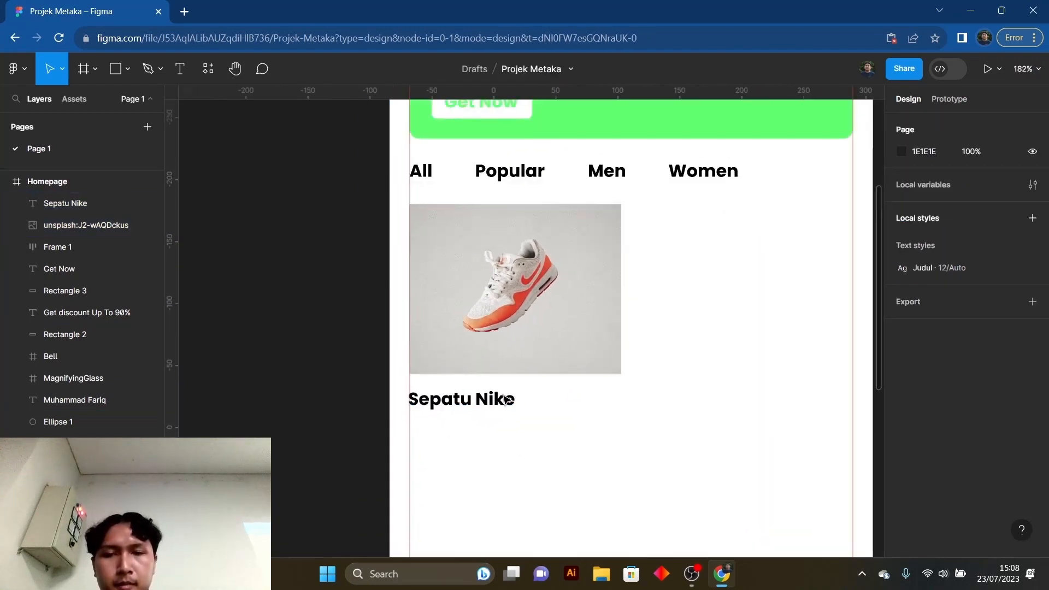
{"action": "scroll", "coordinate": [542, 432], "scroll_direction": "down", "scroll_amount": 3}
{"action": "scroll", "coordinate": [518, 434], "scroll_direction": "up", "scroll_amount": 1}
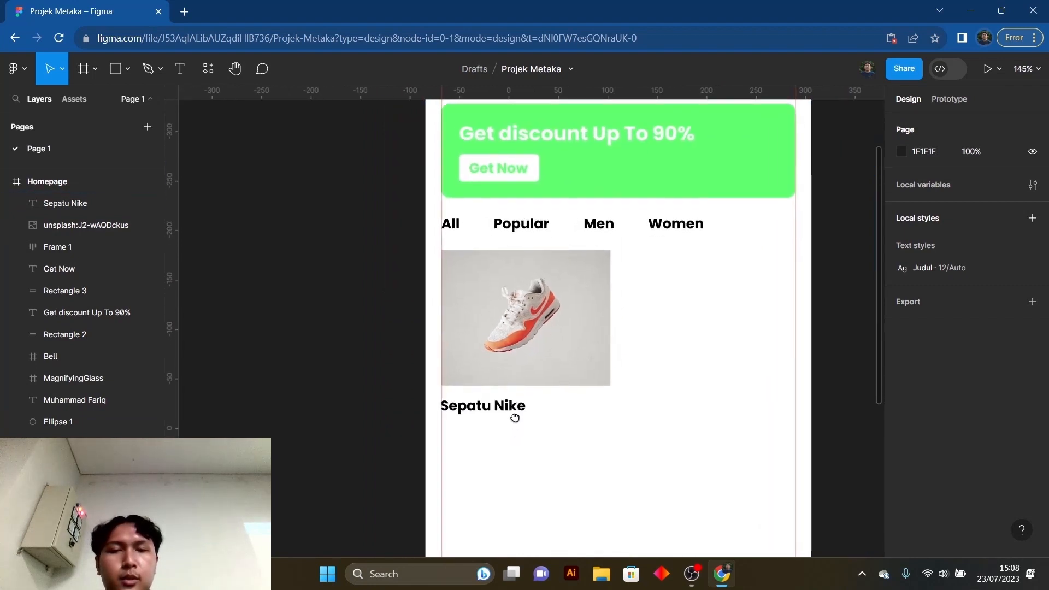
{"action": "left_click_drag", "start_coordinate": [515, 419], "coordinate": [519, 408]}
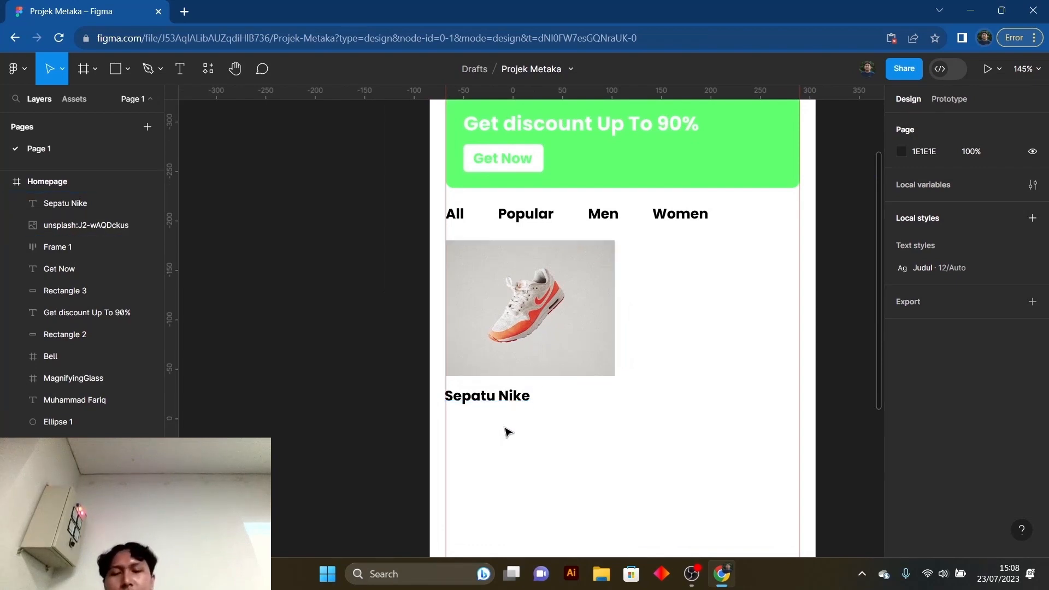
{"action": "key", "text": "t"}
{"action": "left_click", "coordinate": [497, 422]}
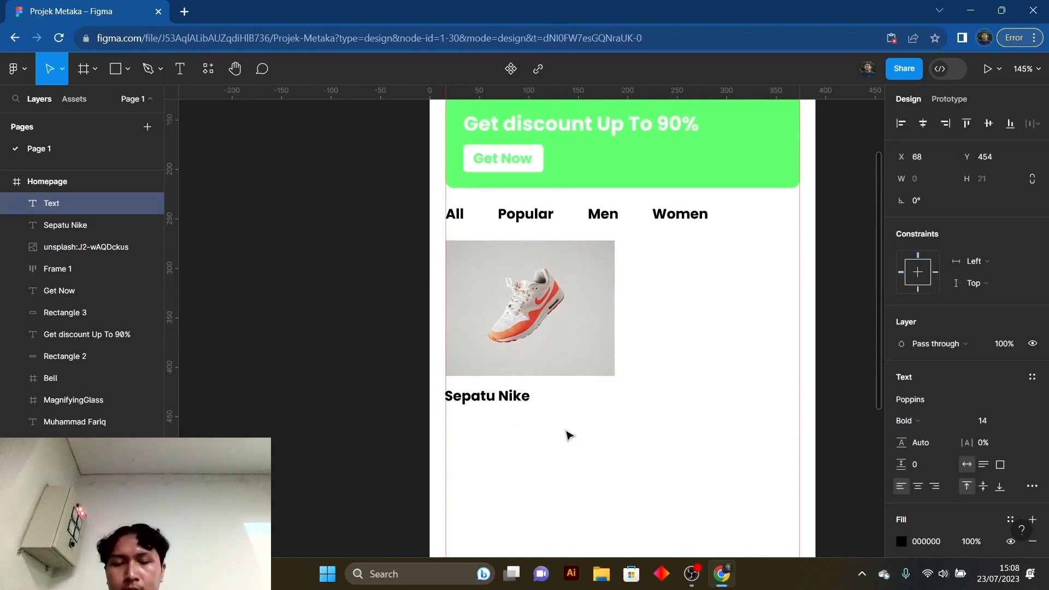
{"action": "type", "text": "Rp."}
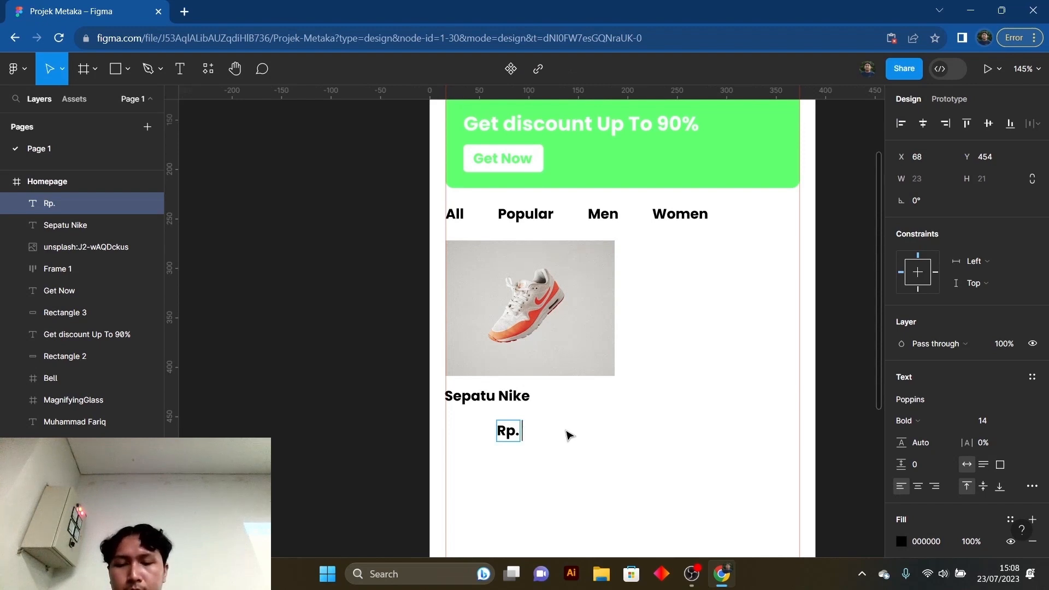
{"action": "type", "text": " 5.000"}
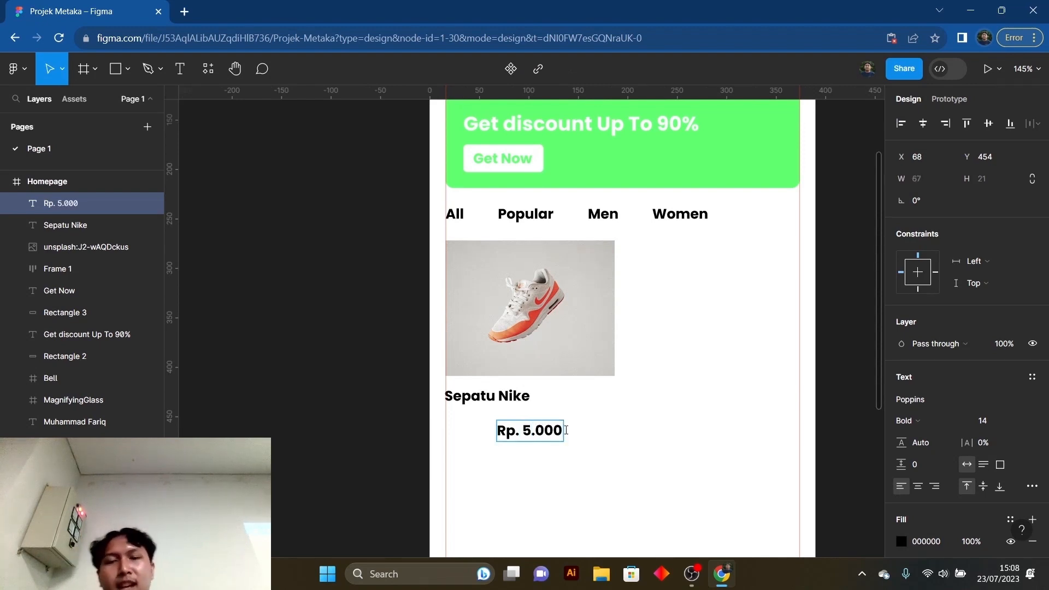
{"action": "key", "text": "Escape"}
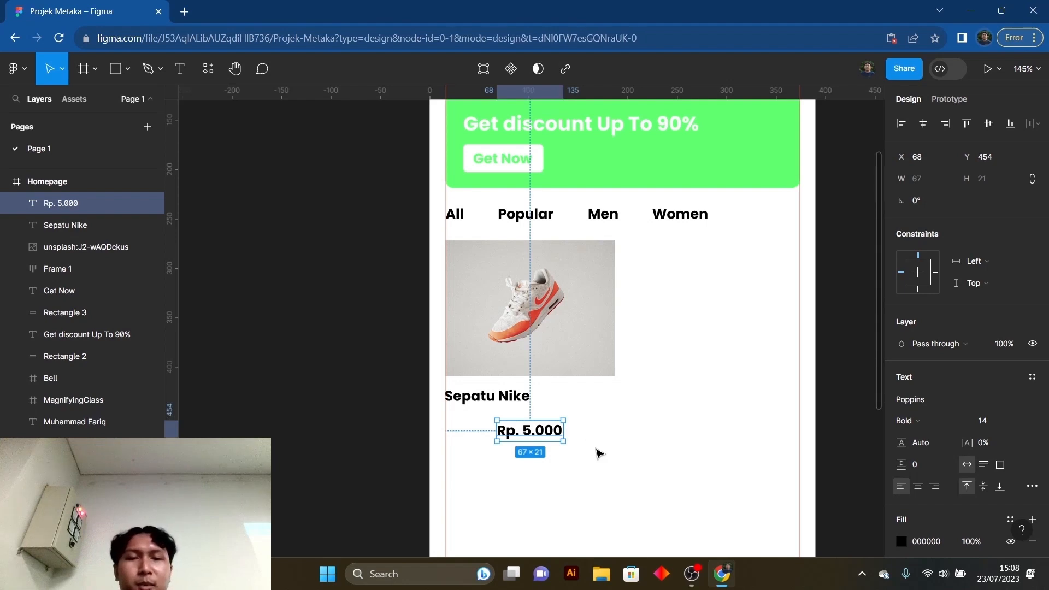
- Move the "Rp. 5.000" price under the product name at X 16, Y 444, aligned with the left margin guide
{"action": "left_click", "coordinate": [598, 453]}
{"action": "left_click", "coordinate": [554, 438]}
{"action": "left_click_drag", "start_coordinate": [553, 437], "coordinate": [493, 426]}
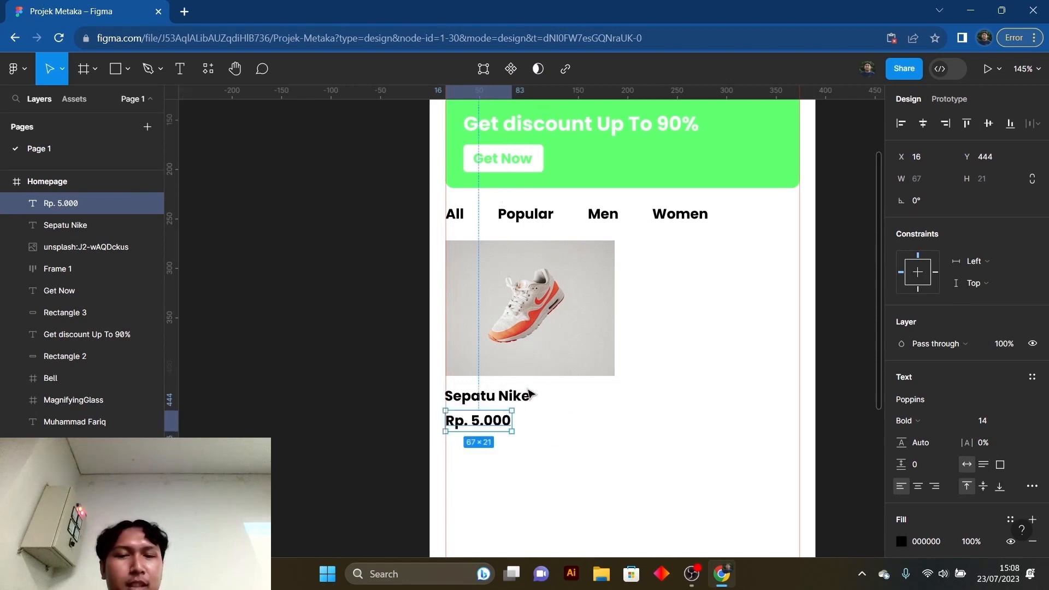
- Try a vertical spacing of 10 between the "Sepatu Nike" label and the "Rp. 5.000" price
{"action": "left_click", "coordinate": [502, 397], "text": "shift"}
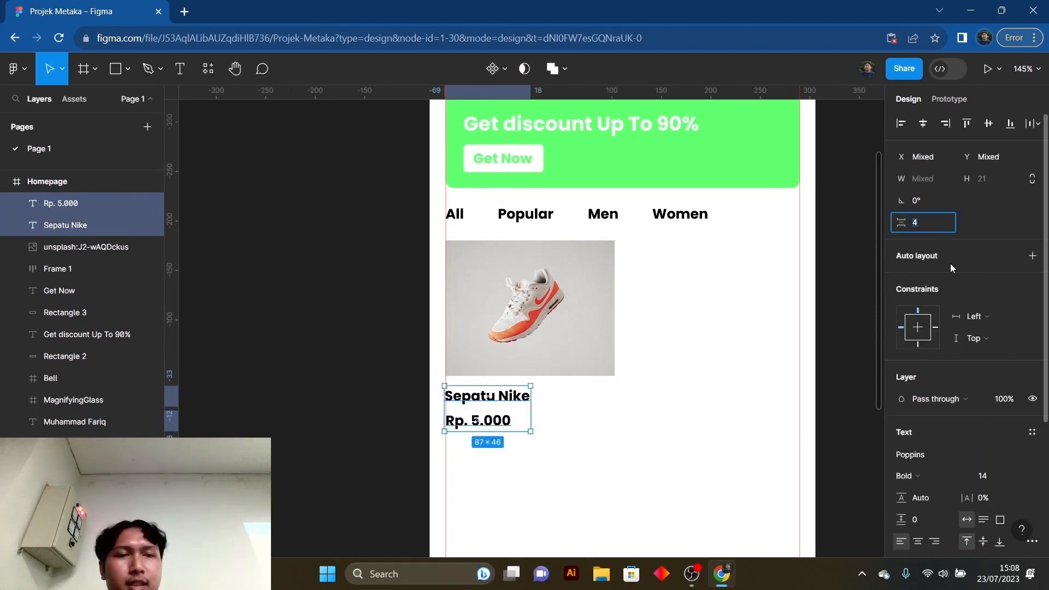
{"action": "type", "text": "10"}
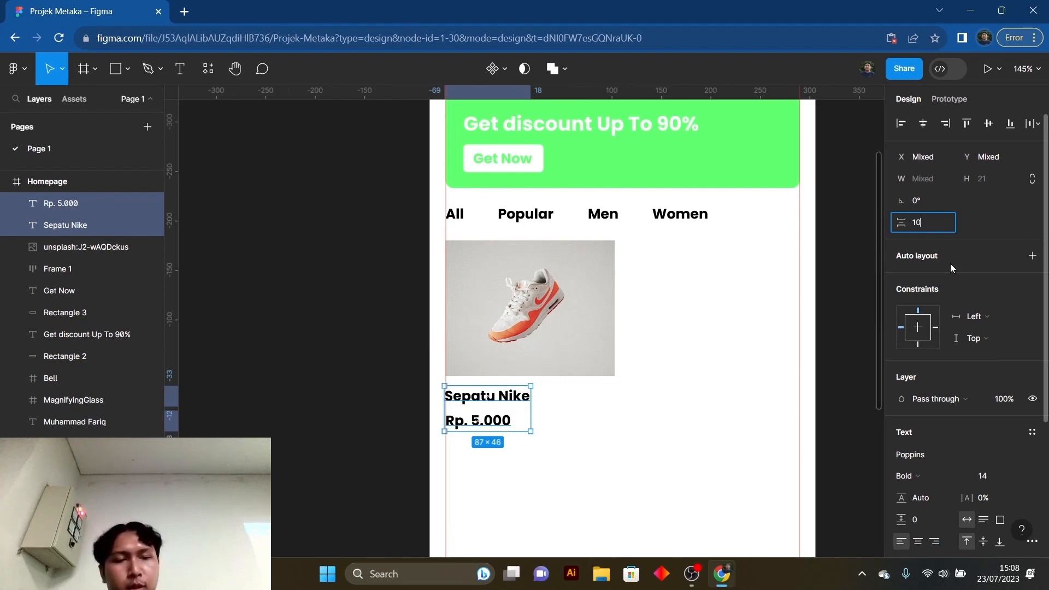
{"action": "key", "text": "Return"}
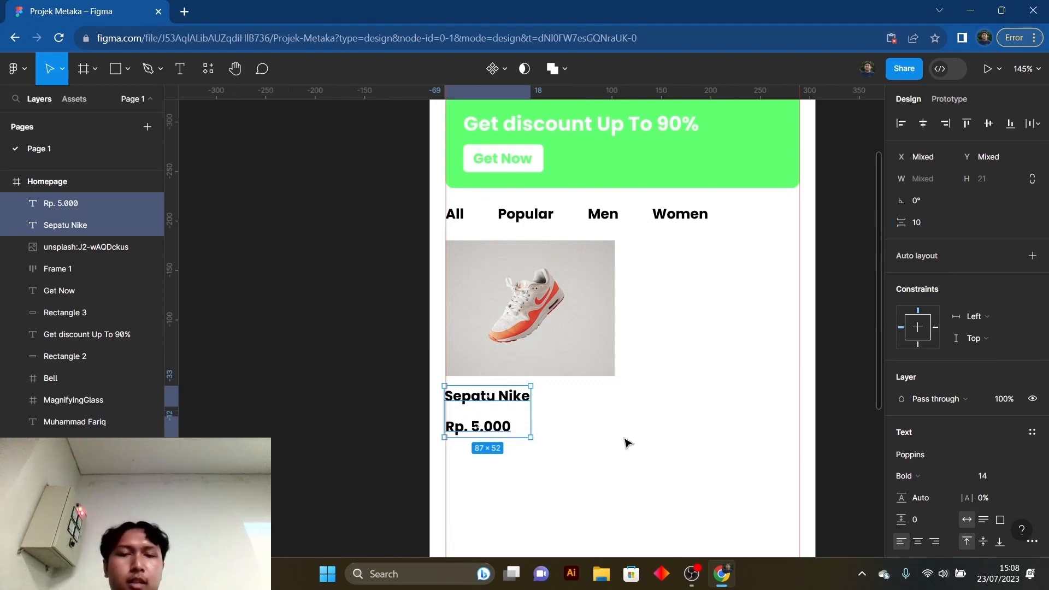
{"action": "left_click", "coordinate": [623, 439]}
- Bring the "Rp. 5.000" price closer to the "Sepatu Nike" label and set the vertical spacing between them to 3
{"action": "left_click_drag", "start_coordinate": [504, 434], "coordinate": [502, 425]}
{"action": "left_click", "coordinate": [491, 396], "text": "shift"}
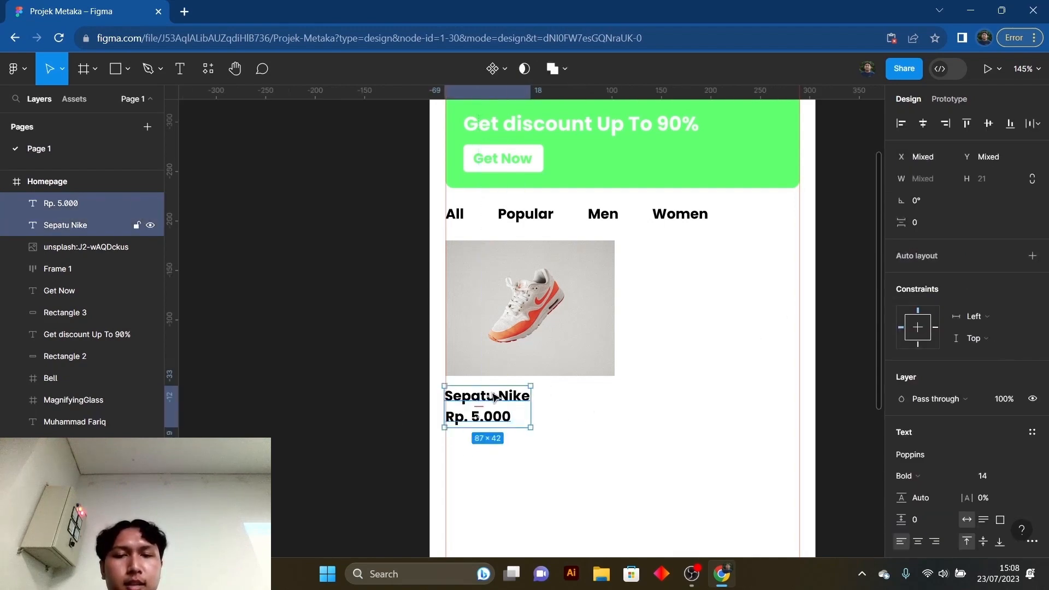
{"action": "left_click", "coordinate": [520, 466]}
{"action": "left_click_drag", "start_coordinate": [522, 457], "coordinate": [491, 398]}
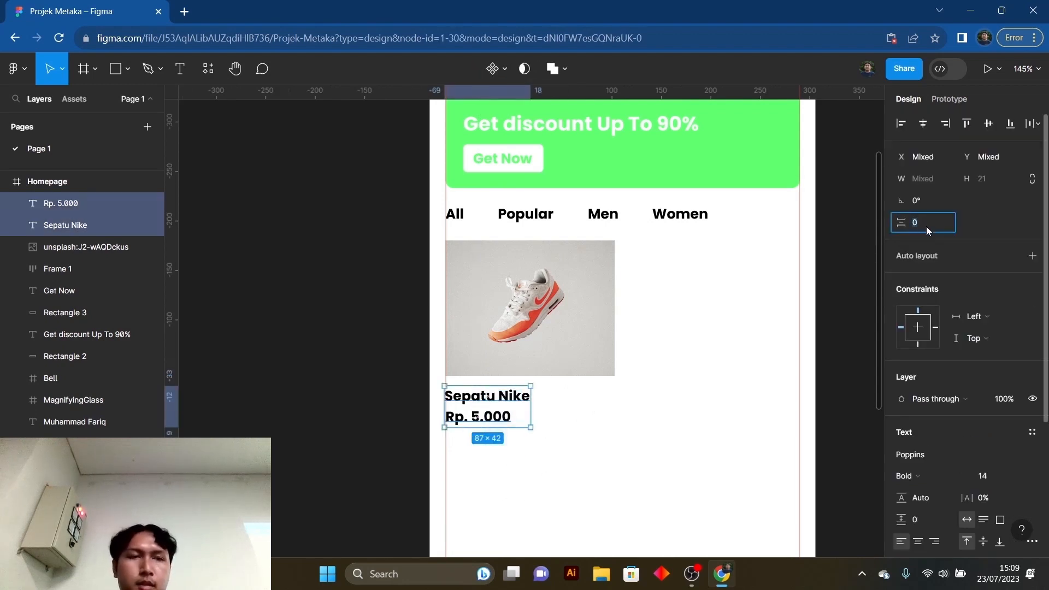
{"action": "type", "text": "3"}
{"action": "key", "text": "Return"}
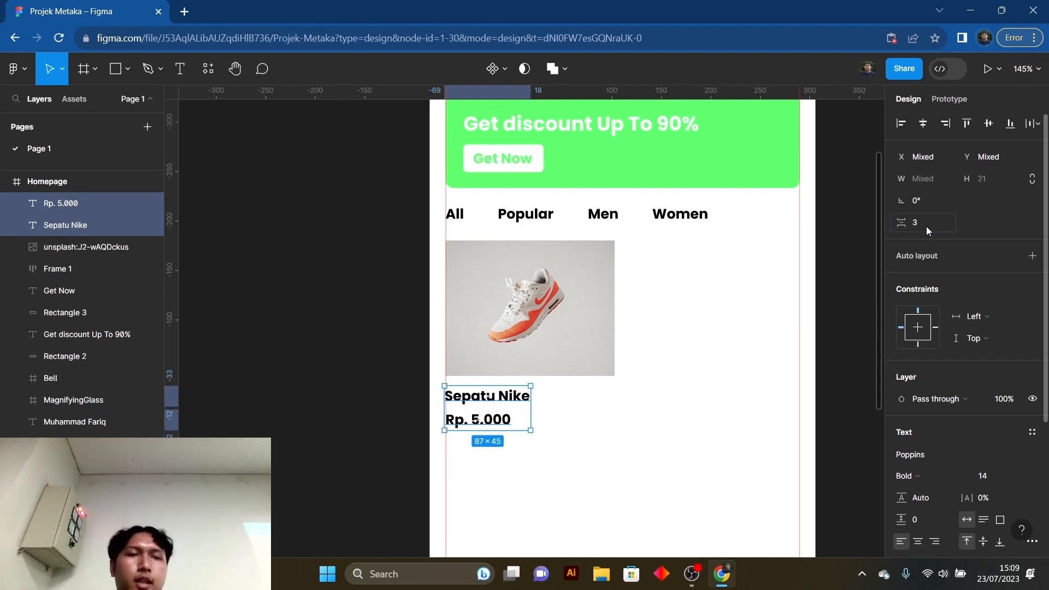
{"action": "left_click", "coordinate": [606, 469]}
{"action": "scroll", "coordinate": [553, 420], "scroll_direction": "down", "scroll_amount": 1}
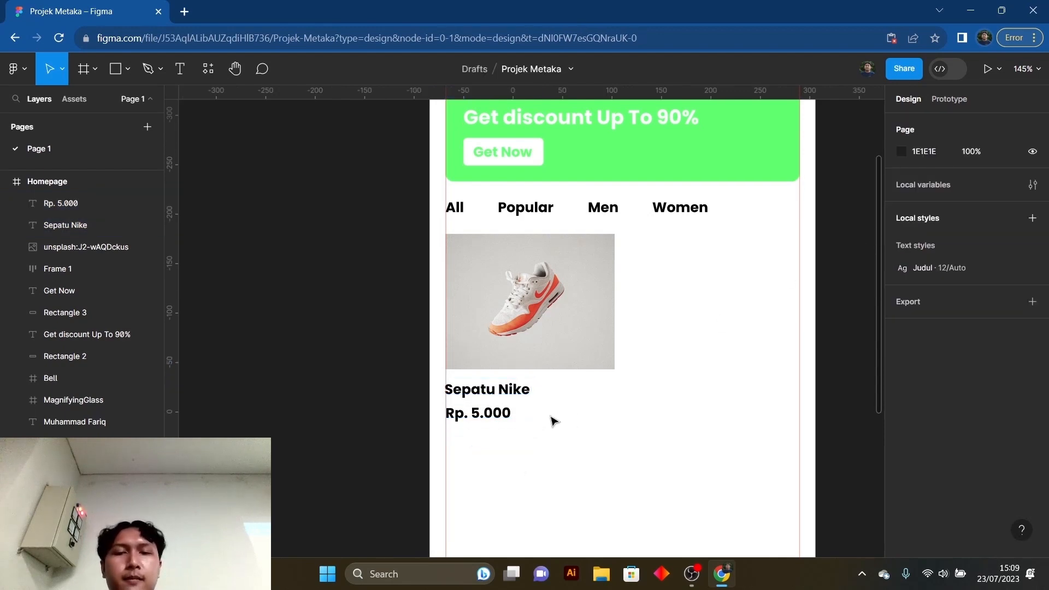
{"action": "scroll", "coordinate": [553, 420], "scroll_direction": "down", "scroll_amount": 3}
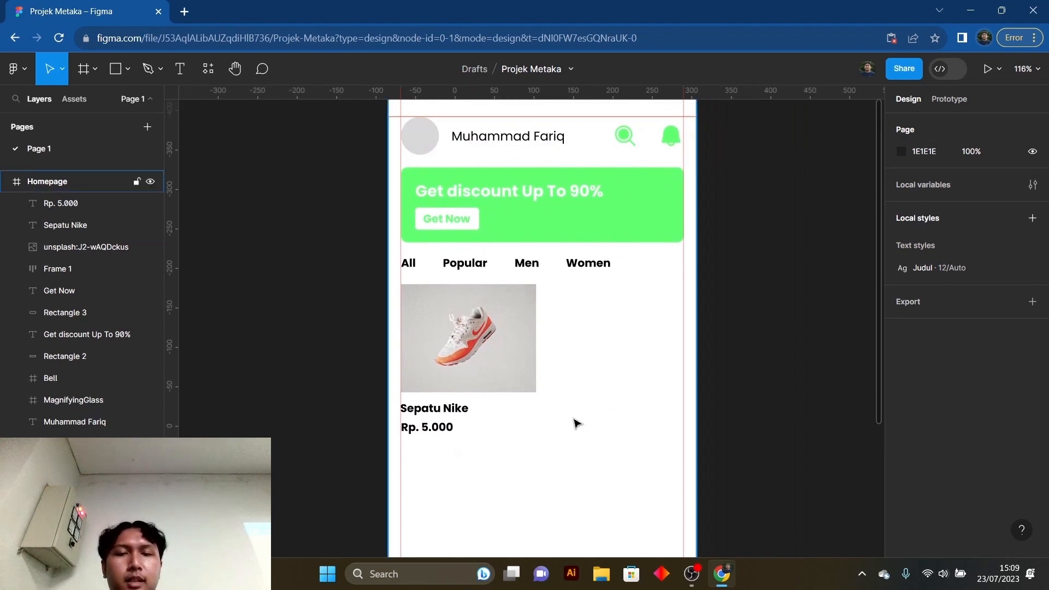
- Combine the "Sepatu Nike" label and the "Rp. 5.000" price below the shoe photo in a vertical auto layout
{"action": "scroll", "coordinate": [566, 416], "scroll_direction": "up", "scroll_amount": 1}
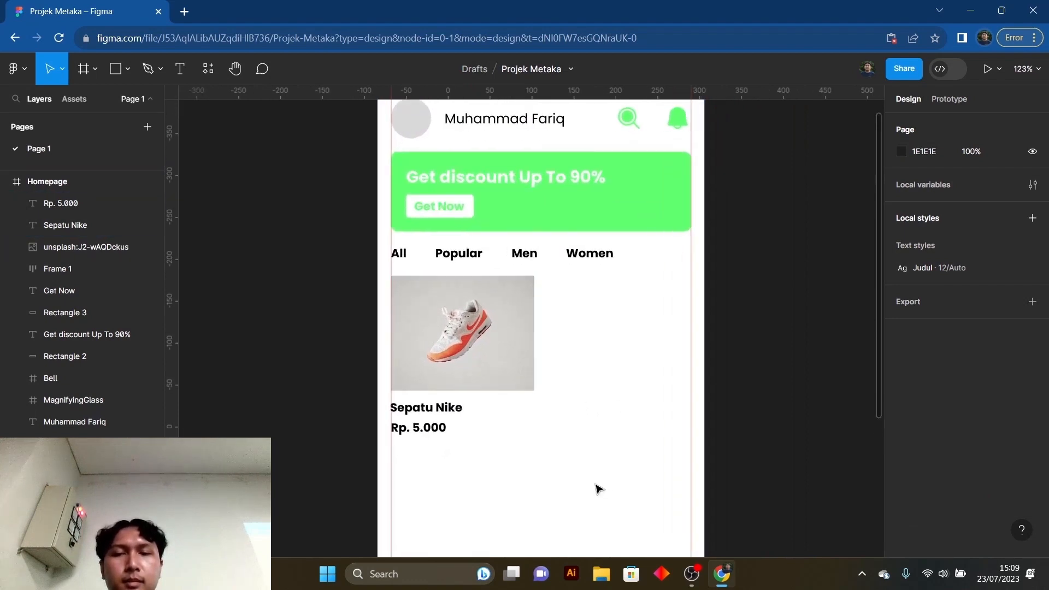
{"action": "scroll", "coordinate": [541, 424], "scroll_direction": "down", "scroll_amount": 3}
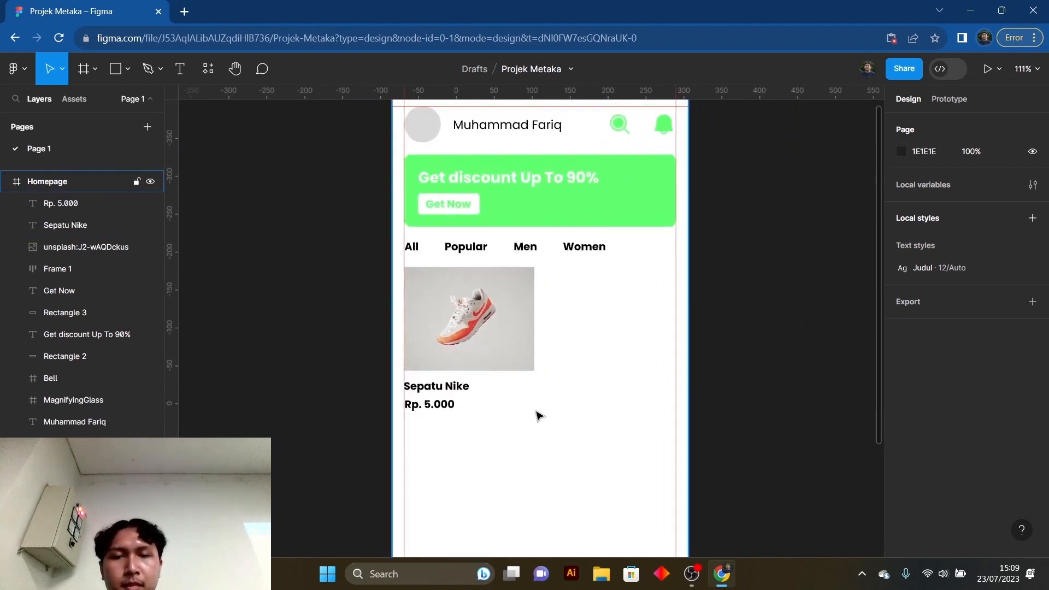
{"action": "left_click_drag", "start_coordinate": [538, 408], "coordinate": [562, 420]}
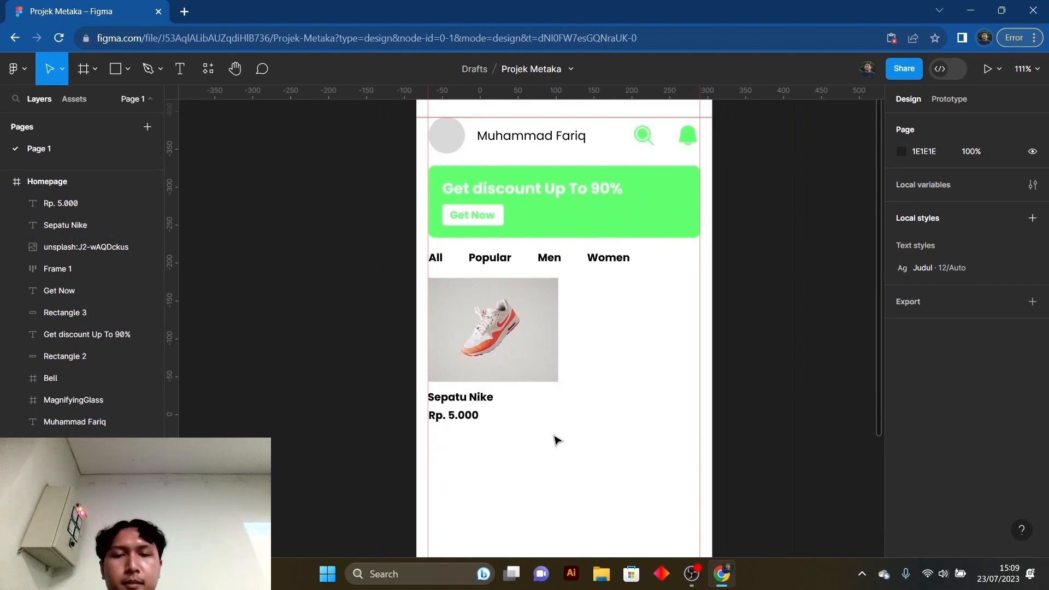
{"action": "scroll", "coordinate": [563, 424], "scroll_direction": "up", "scroll_amount": 1}
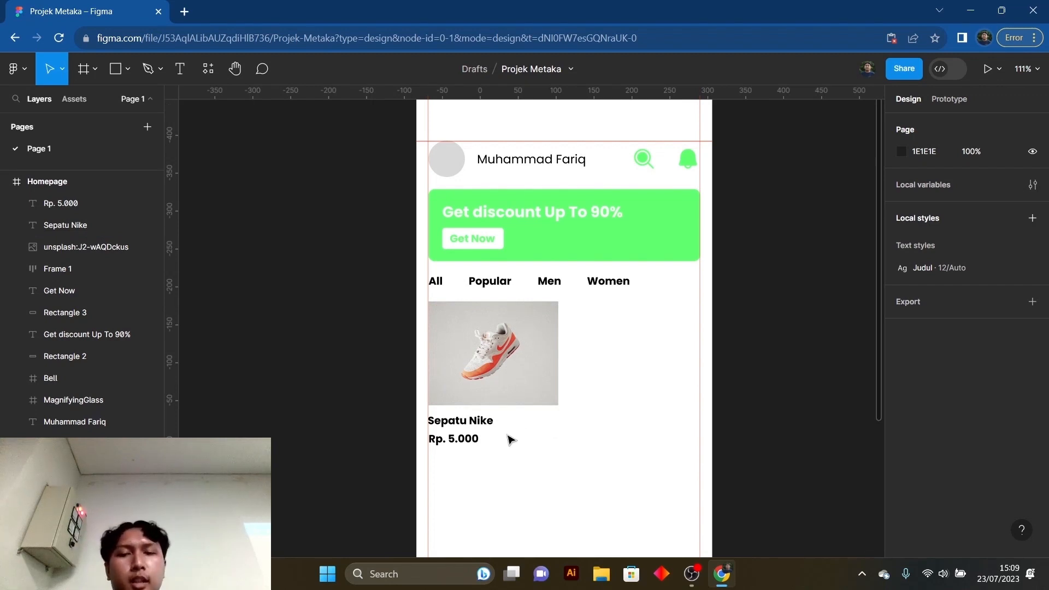
{"action": "scroll", "coordinate": [530, 427], "scroll_direction": "down", "scroll_amount": 2}
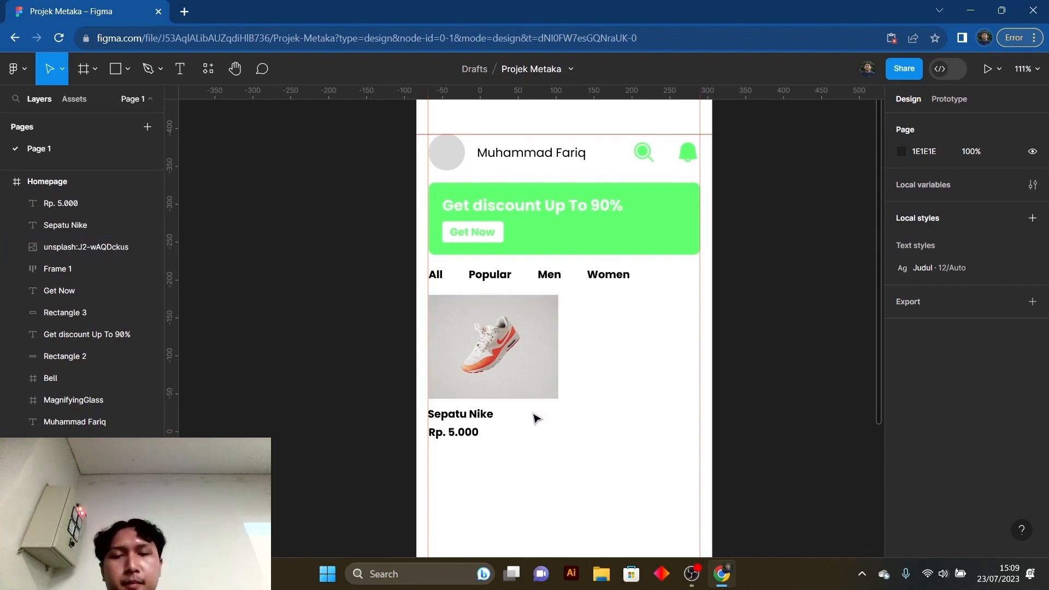
{"action": "left_click_drag", "start_coordinate": [513, 437], "coordinate": [445, 381]}
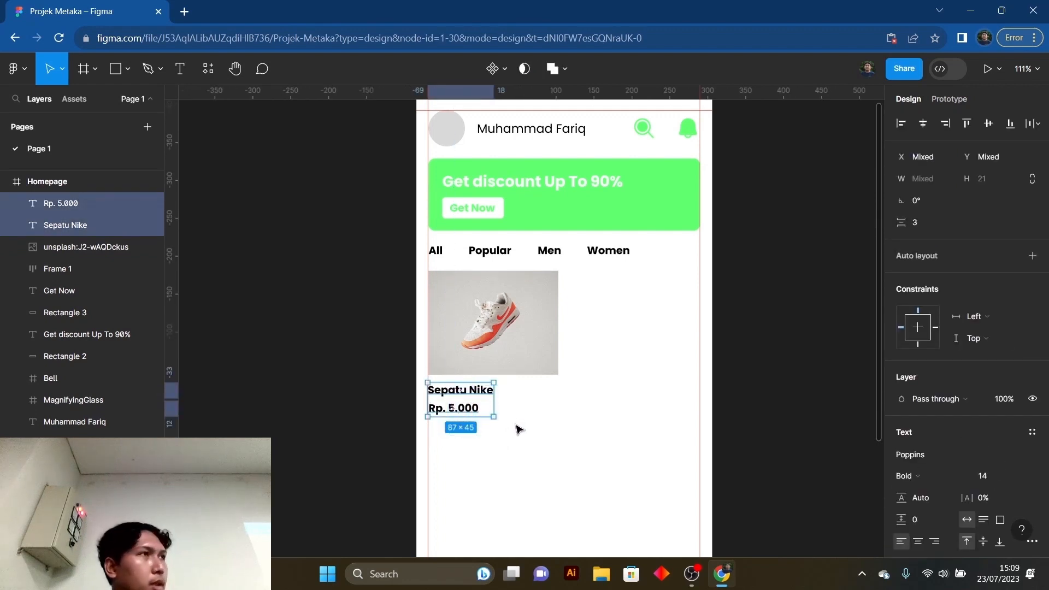
{"action": "left_click_drag", "start_coordinate": [518, 437], "coordinate": [429, 384]}
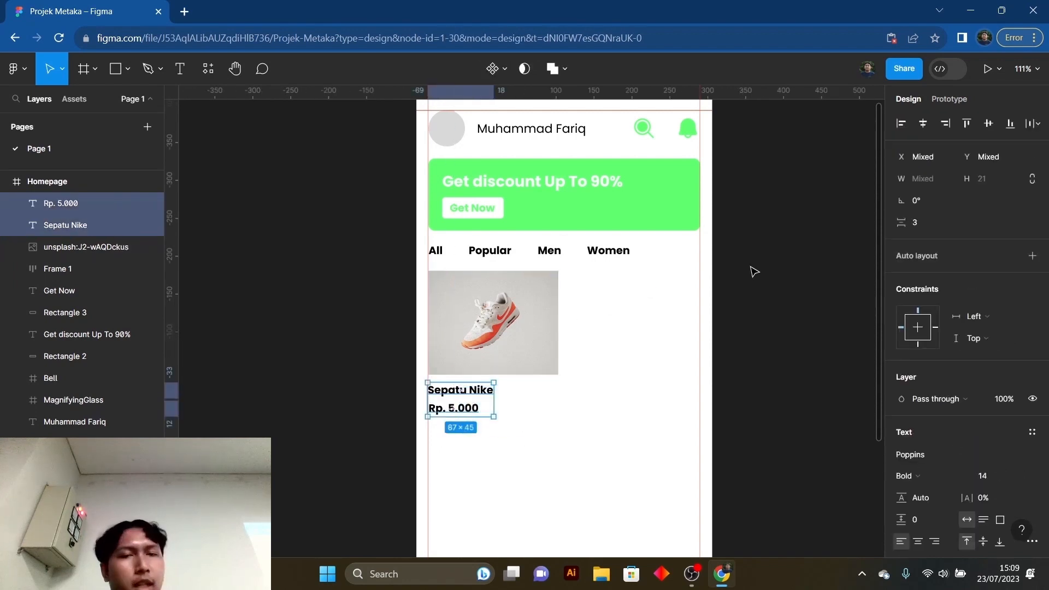
{"action": "left_click", "coordinate": [1033, 257]}
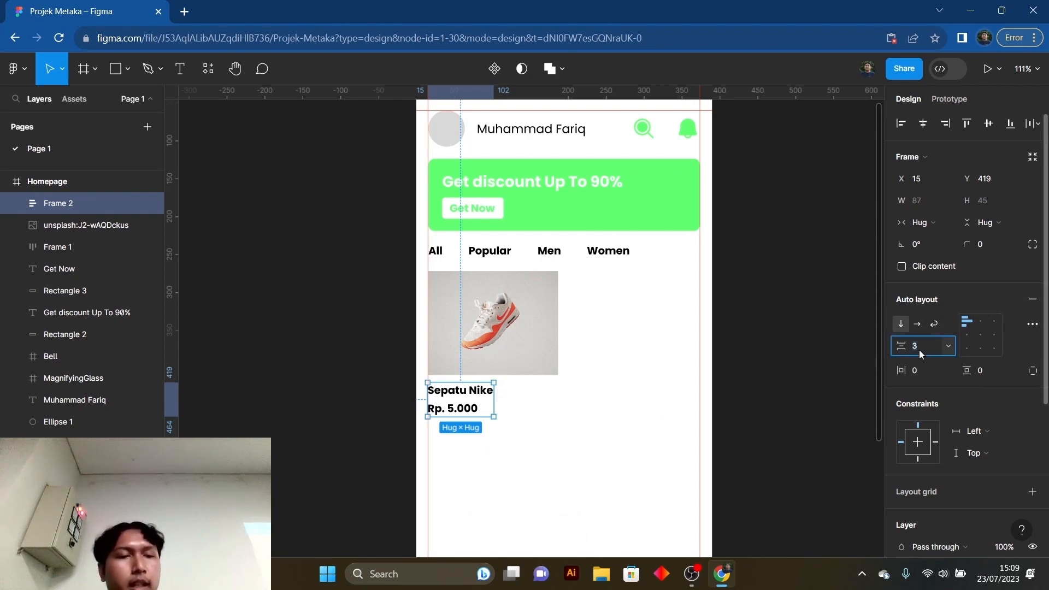
- Try a gap of 7 between the product name and price in their auto layout, and set it back to 3
{"action": "key", "text": "Up"}
{"action": "key", "text": "Up"}
{"action": "key", "text": "Up"}
{"action": "key", "text": "Up"}
{"action": "key", "text": "Up"}
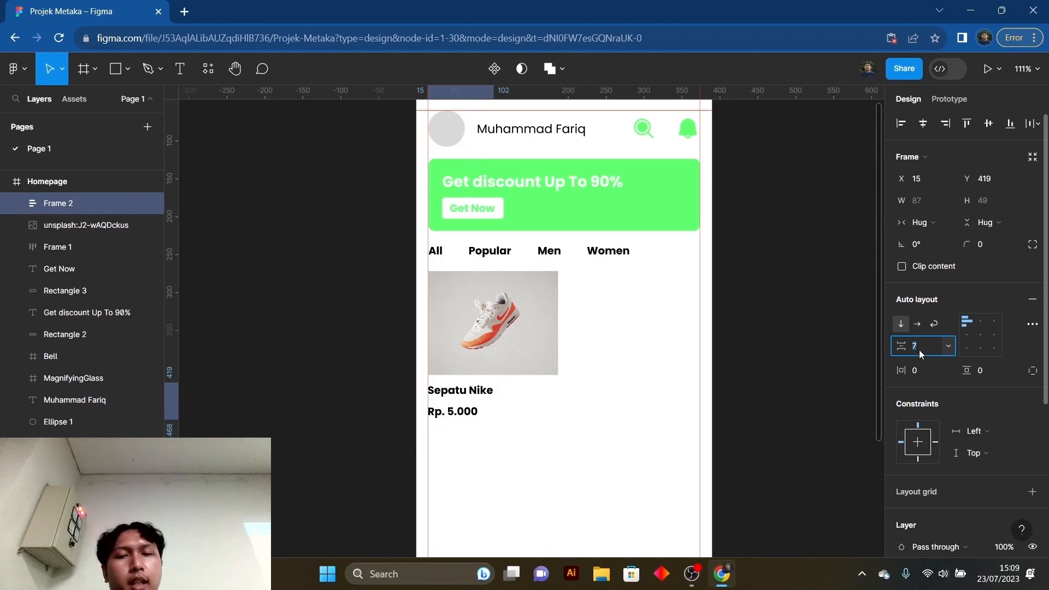
{"action": "key", "text": "Down"}
{"action": "key", "text": "Down"}
{"action": "key", "text": "Down"}
{"action": "key", "text": "Down"}
{"action": "key", "text": "Down"}
{"action": "key", "text": "Down"}
{"action": "key", "text": "Down"}
{"action": "key", "text": "Down"}
{"action": "key", "text": "Down"}
{"action": "key", "text": "Down"}
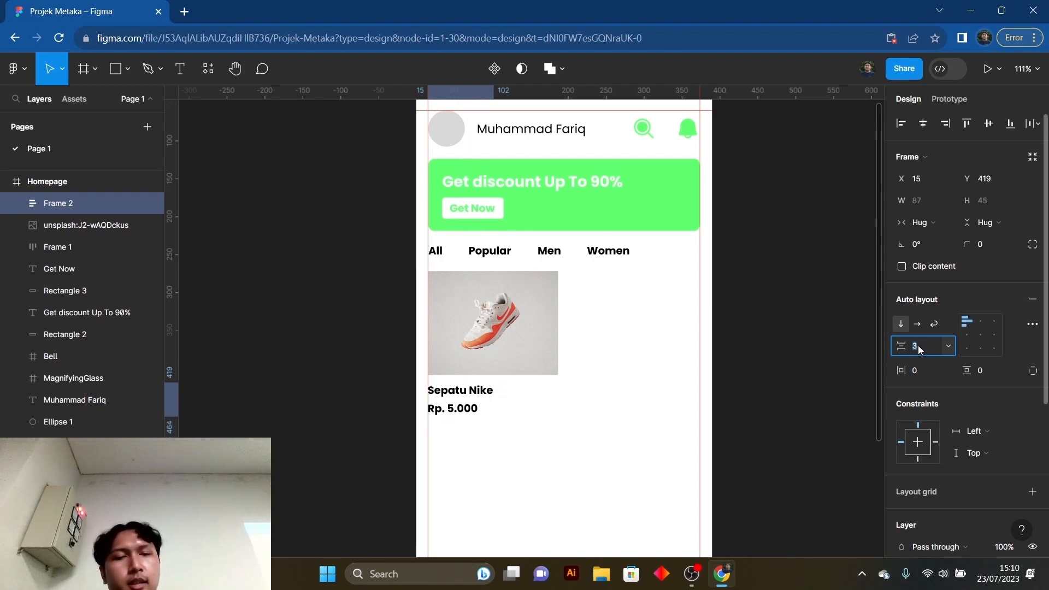
{"action": "type", "text": "3"}
{"action": "key", "text": "Return"}
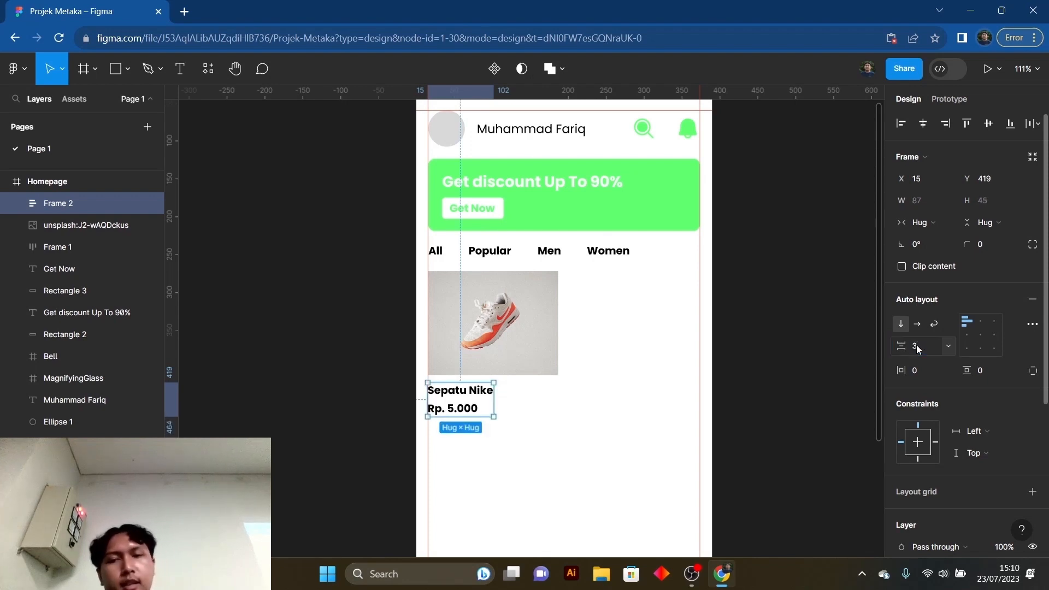
{"action": "left_click", "coordinate": [595, 463]}
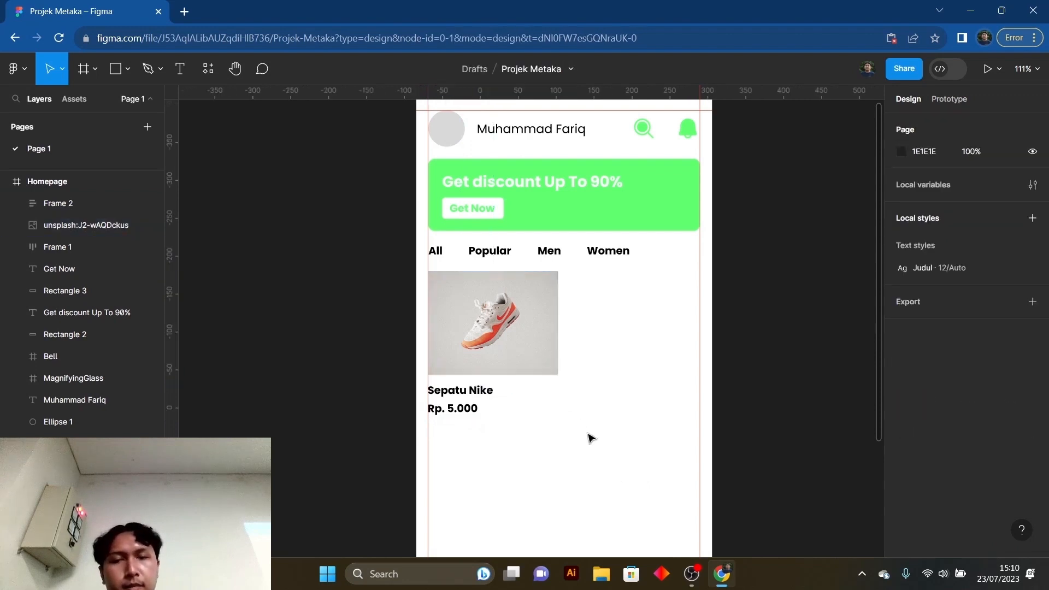
- Combine the shoe photo and the name-and-price frame into one vertical auto layout product card with a gap of 10
{"action": "left_click", "coordinate": [456, 403]}
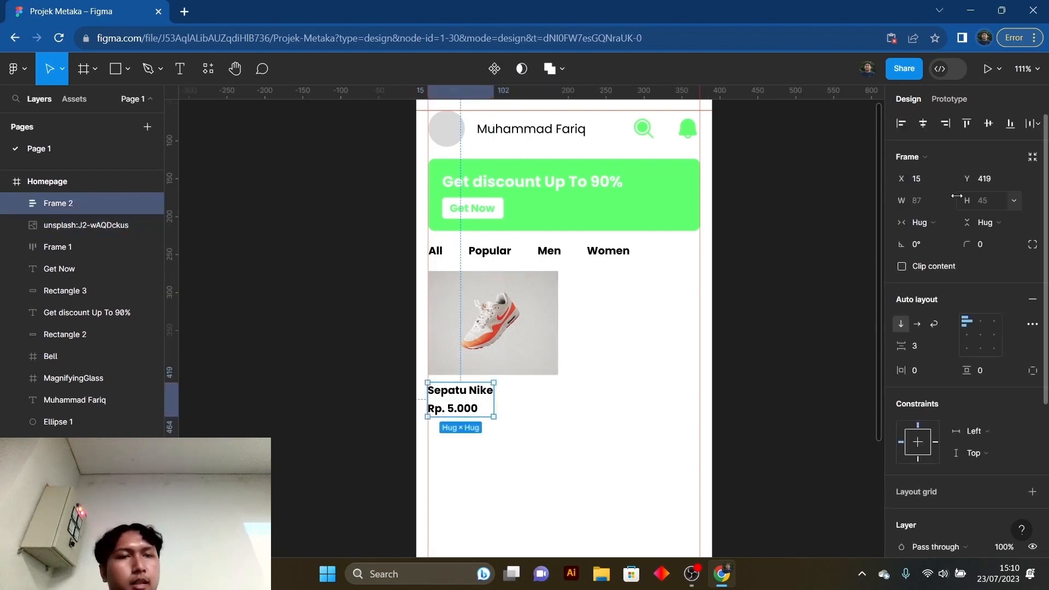
{"action": "left_click", "coordinate": [533, 464]}
{"action": "left_click", "coordinate": [482, 396]}
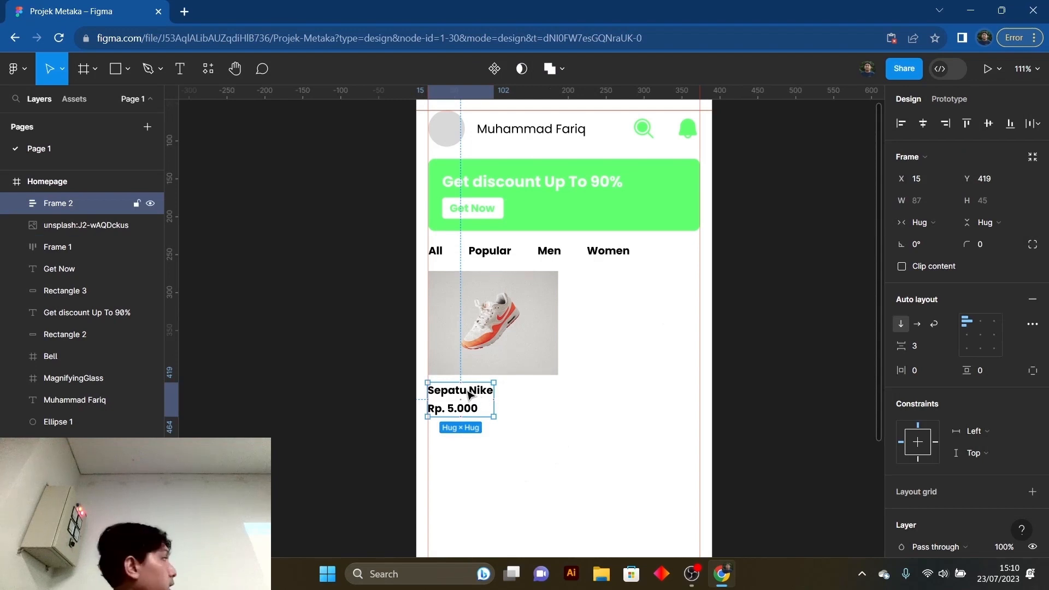
{"action": "left_click", "coordinate": [490, 344], "text": "shift"}
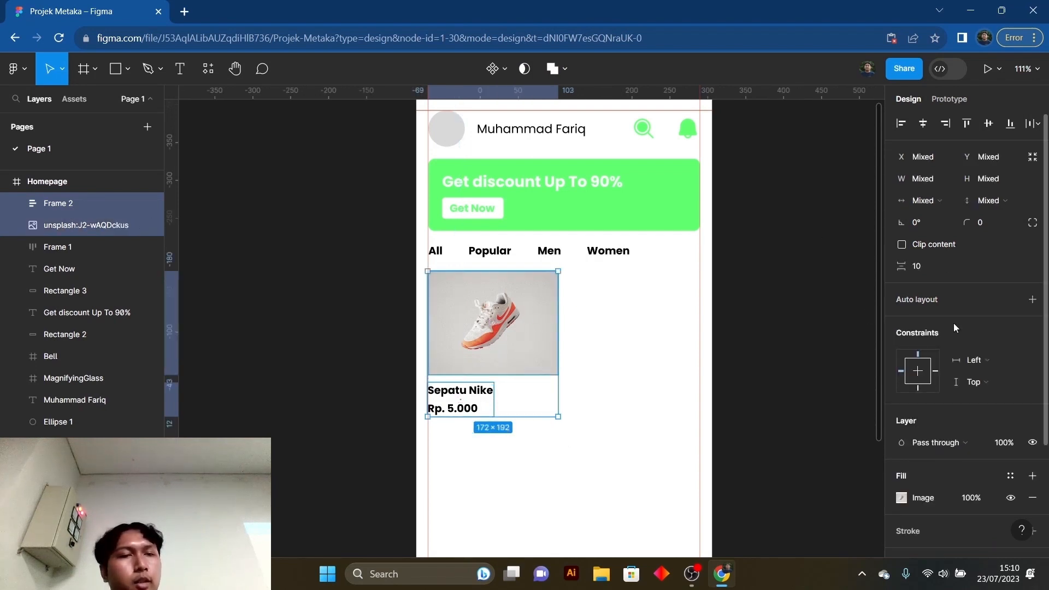
{"action": "left_click", "coordinate": [1033, 301]}
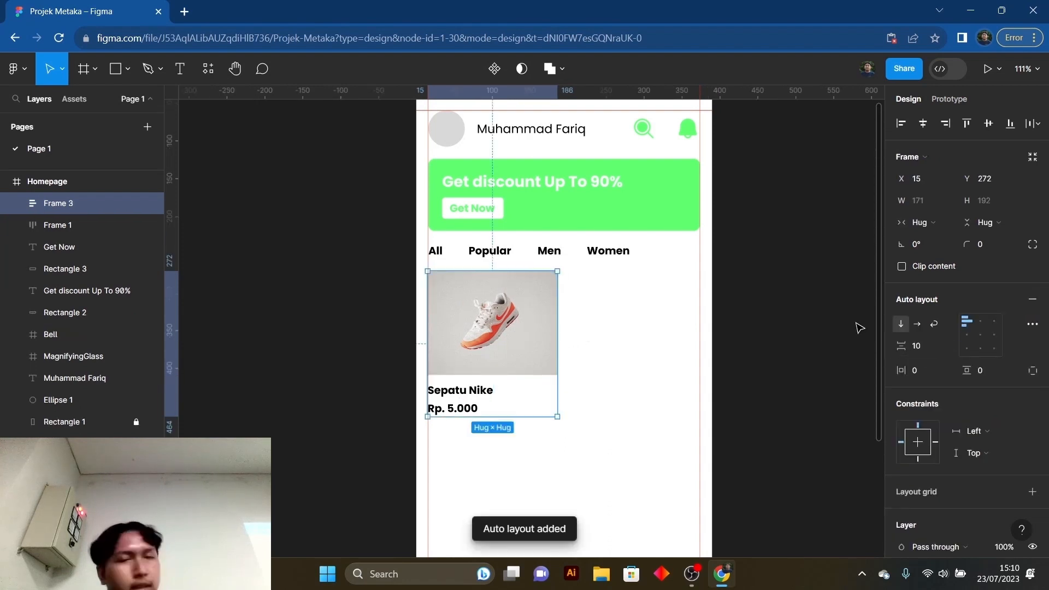
{"action": "left_click", "coordinate": [605, 378]}
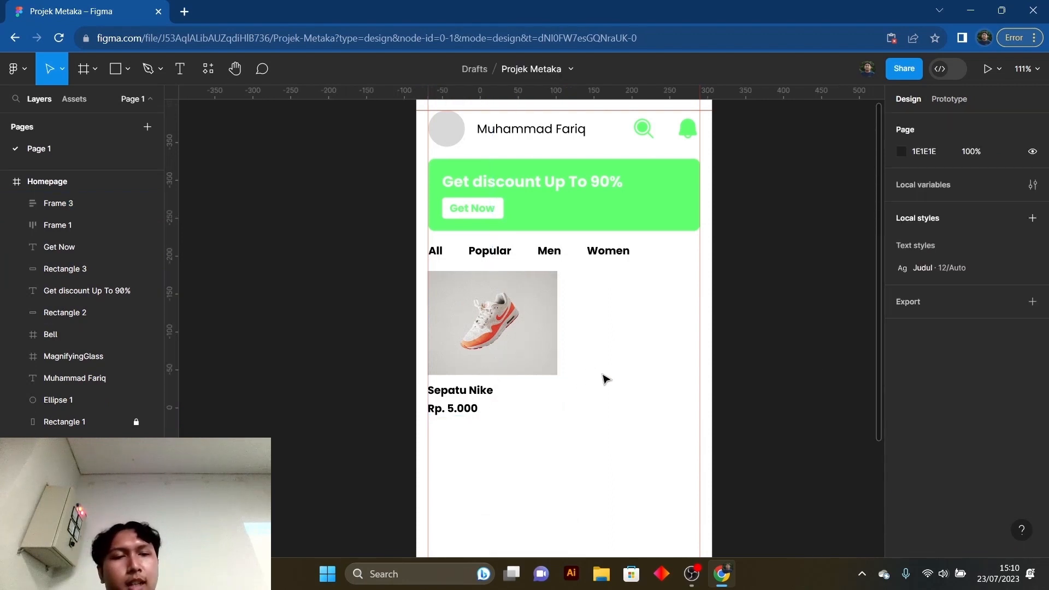
- Try enlarging the product card to 359 × 291, up to the right margin guide, and undo the resize
{"action": "left_click", "coordinate": [517, 356]}
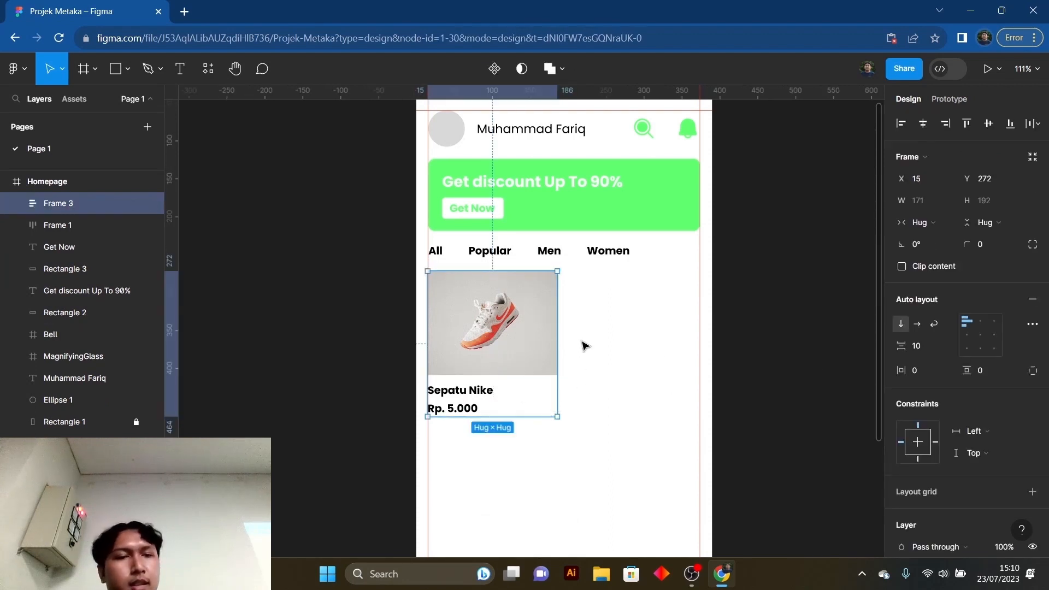
{"action": "left_click_drag", "start_coordinate": [559, 418], "coordinate": [700, 422]}
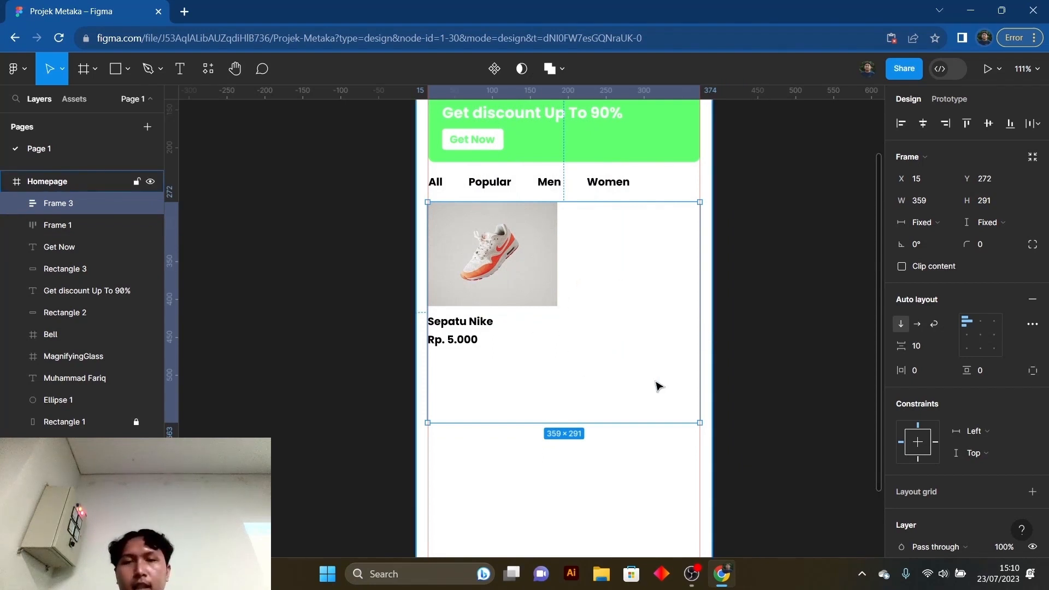
{"action": "key", "text": "ctrl+z"}
{"action": "key", "text": "ctrl+z"}
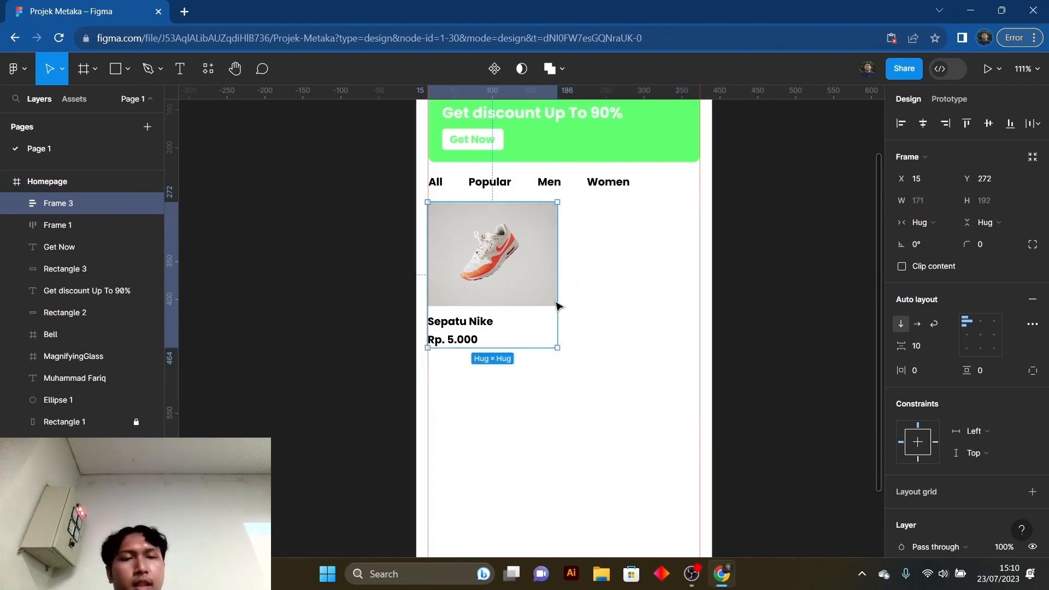
- Try setting the width of the shoe photo inside the product card to Fill container
{"action": "double_click", "coordinate": [503, 283]}
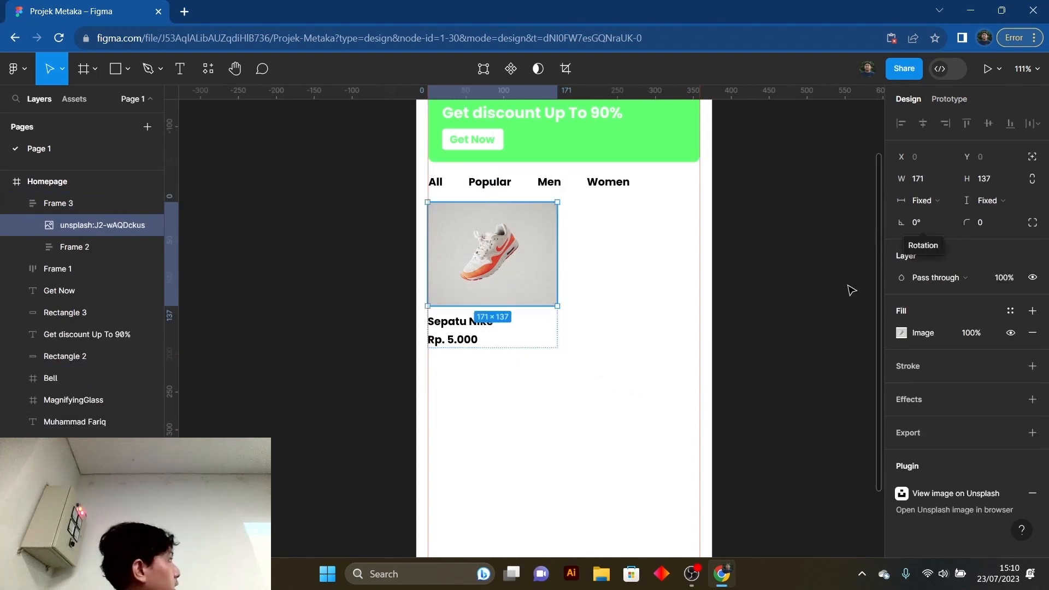
{"action": "left_click", "coordinate": [929, 202]}
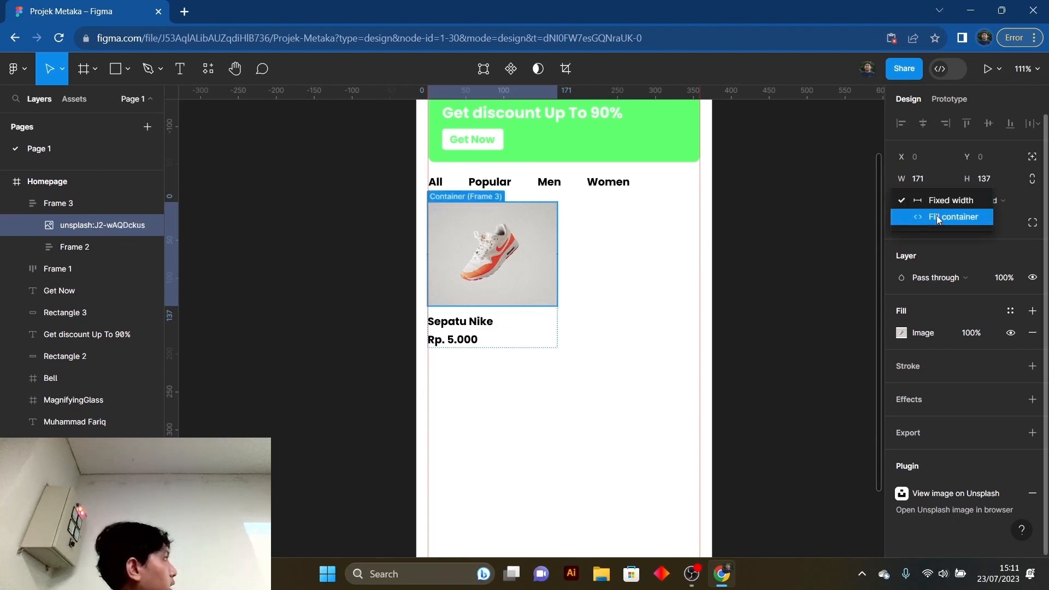
{"action": "left_click", "coordinate": [937, 216]}
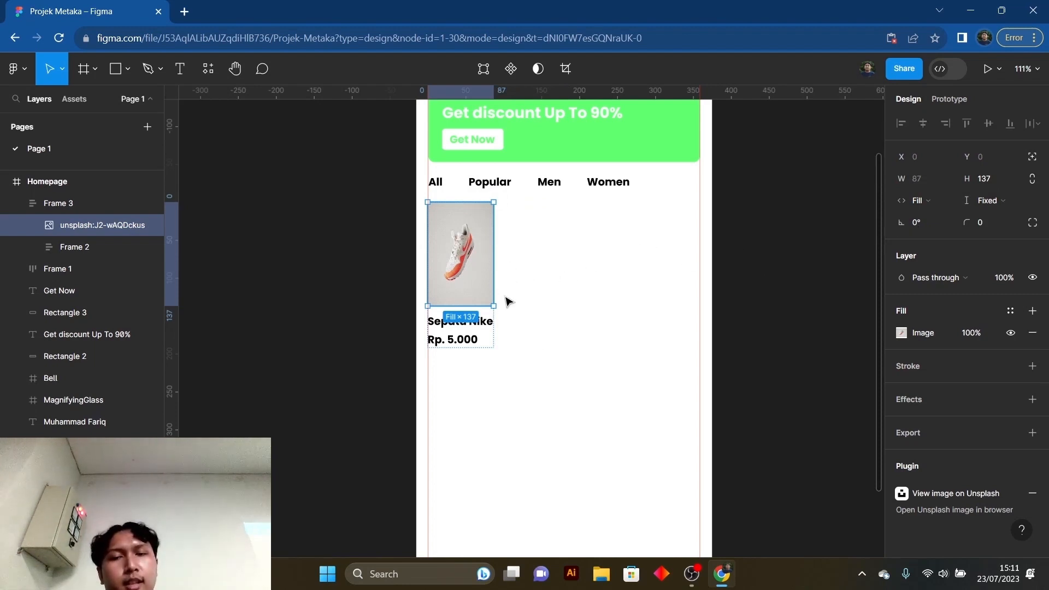
{"action": "left_click", "coordinate": [512, 361]}
- Widen the shoe photo in the product card to a fixed width of about 174
{"action": "left_click", "coordinate": [484, 263]}
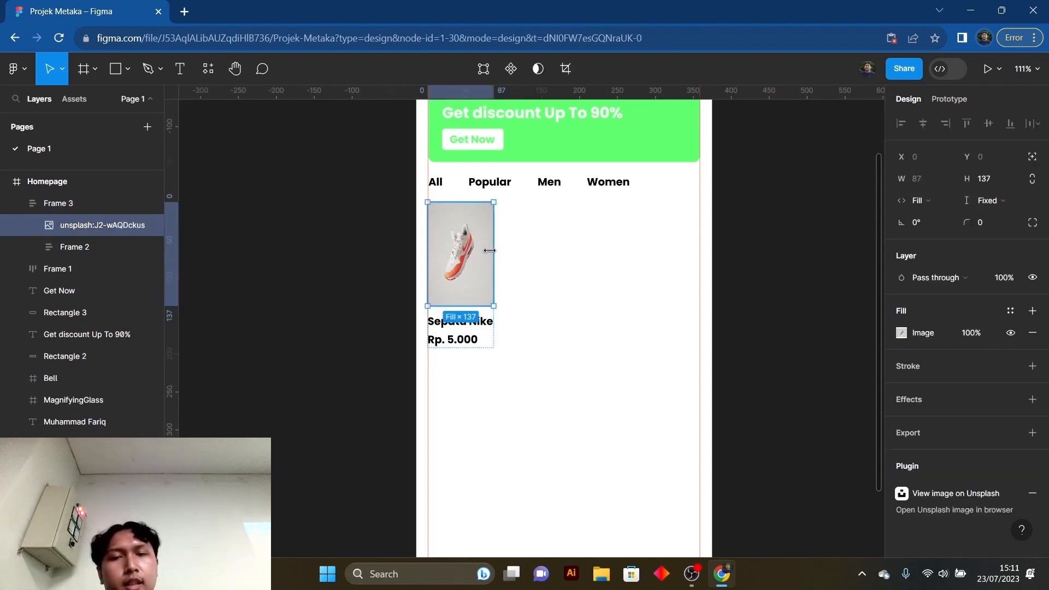
{"action": "left_click_drag", "start_coordinate": [496, 252], "coordinate": [561, 255]}
{"action": "left_click", "coordinate": [644, 287]}
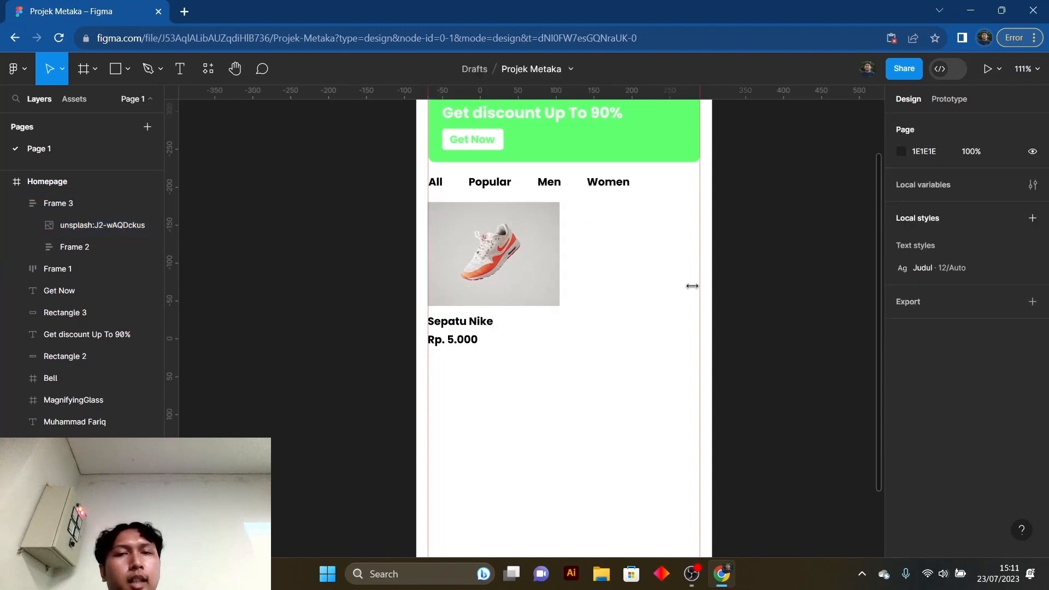
- Show the 4-column layout grid of the Homepage frame
{"action": "scroll", "coordinate": [691, 283], "scroll_direction": "up", "scroll_amount": 3}
{"action": "left_click", "coordinate": [452, 170]}
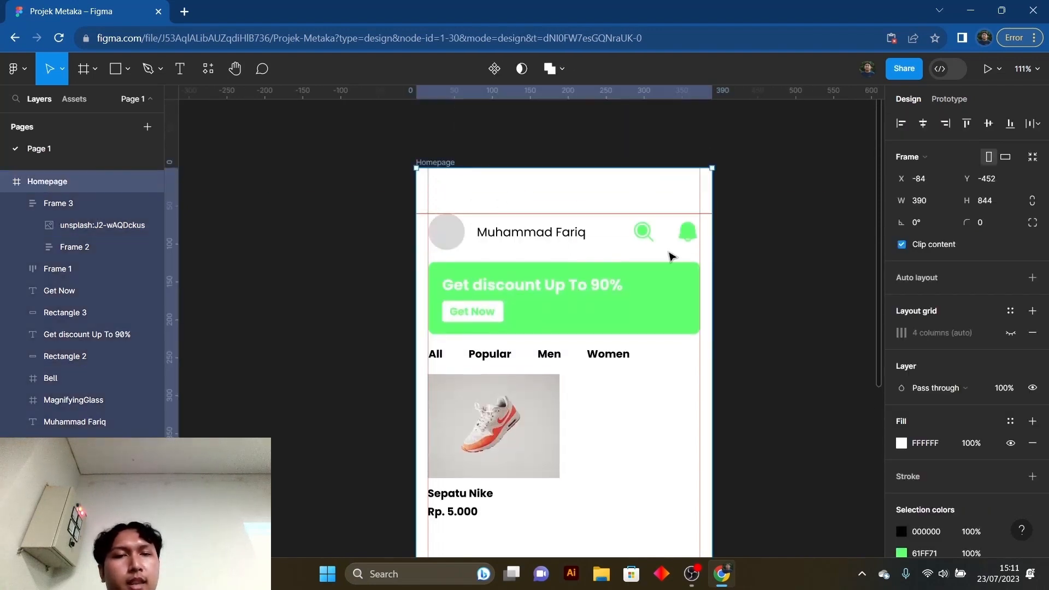
{"action": "left_click", "coordinate": [1011, 333]}
- Narrow the product card to a width of 172 so its right edge meets the end of the second grid column
{"action": "left_click", "coordinate": [538, 419]}
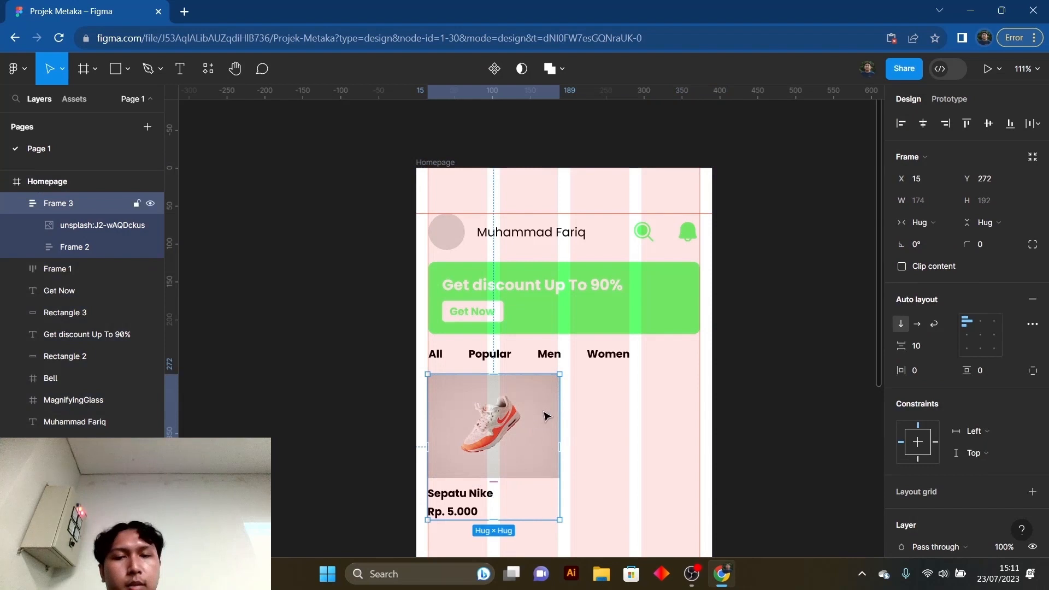
{"action": "left_click", "coordinate": [547, 416]}
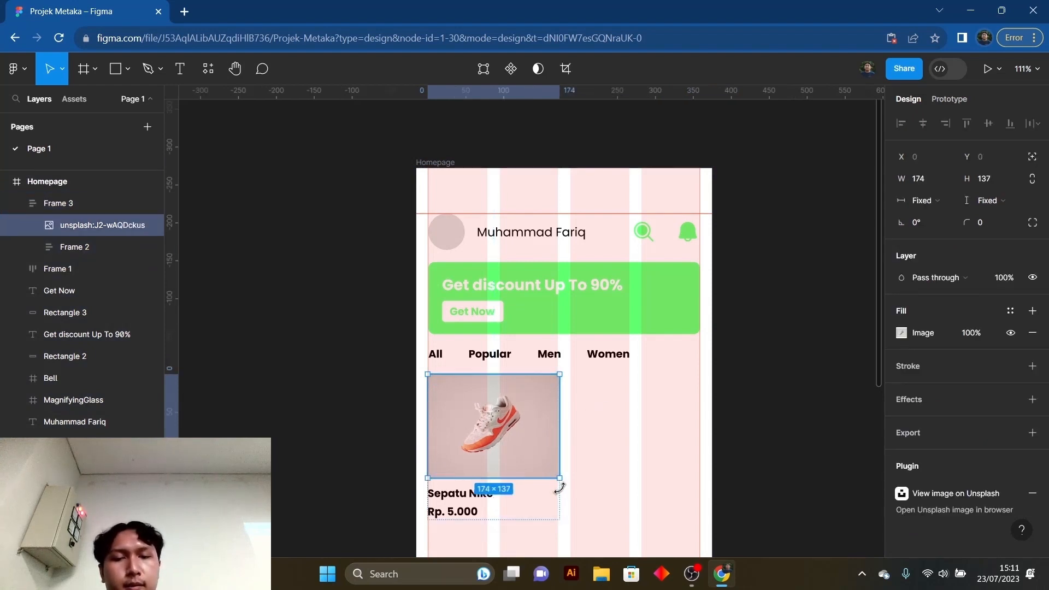
{"action": "left_click", "coordinate": [608, 465]}
{"action": "left_click", "coordinate": [448, 163]}
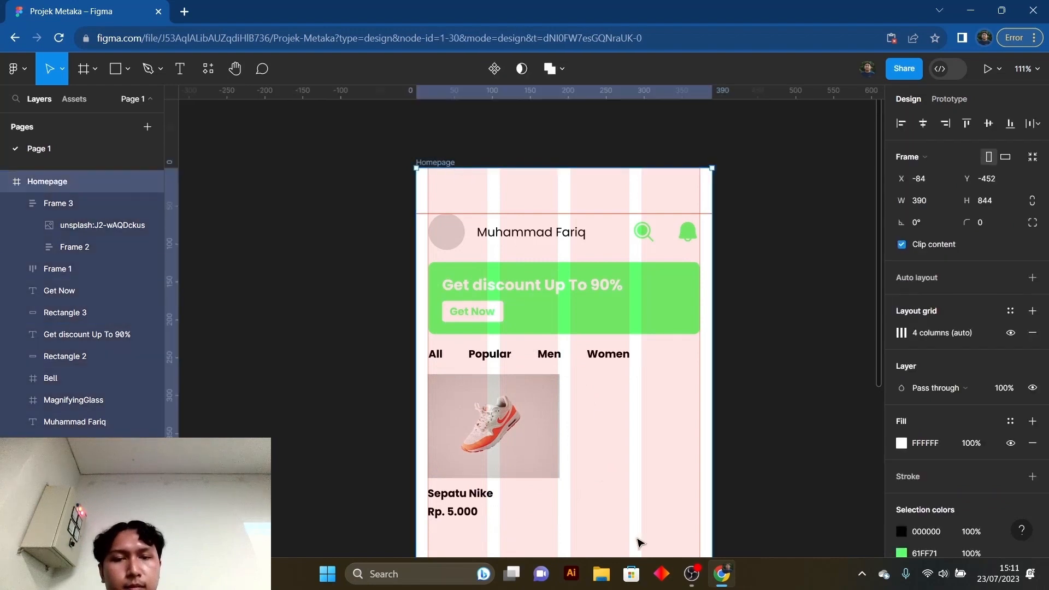
{"action": "left_click", "coordinate": [555, 452]}
{"action": "left_click_drag", "start_coordinate": [561, 430], "coordinate": [555, 430]}
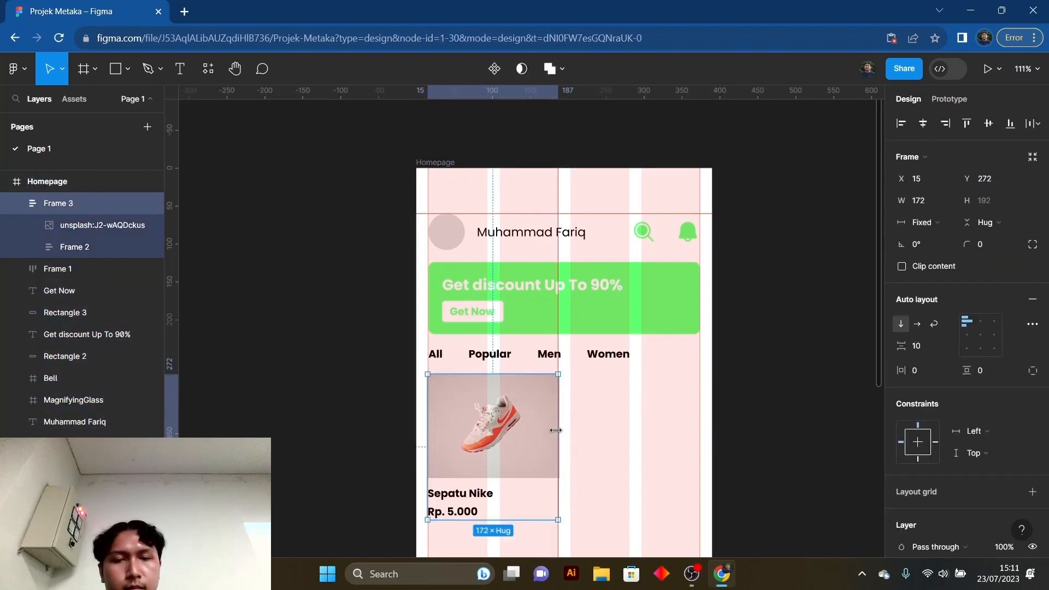
{"action": "scroll", "coordinate": [705, 424], "scroll_direction": "down", "scroll_amount": 3}
{"action": "left_click", "coordinate": [610, 424]}
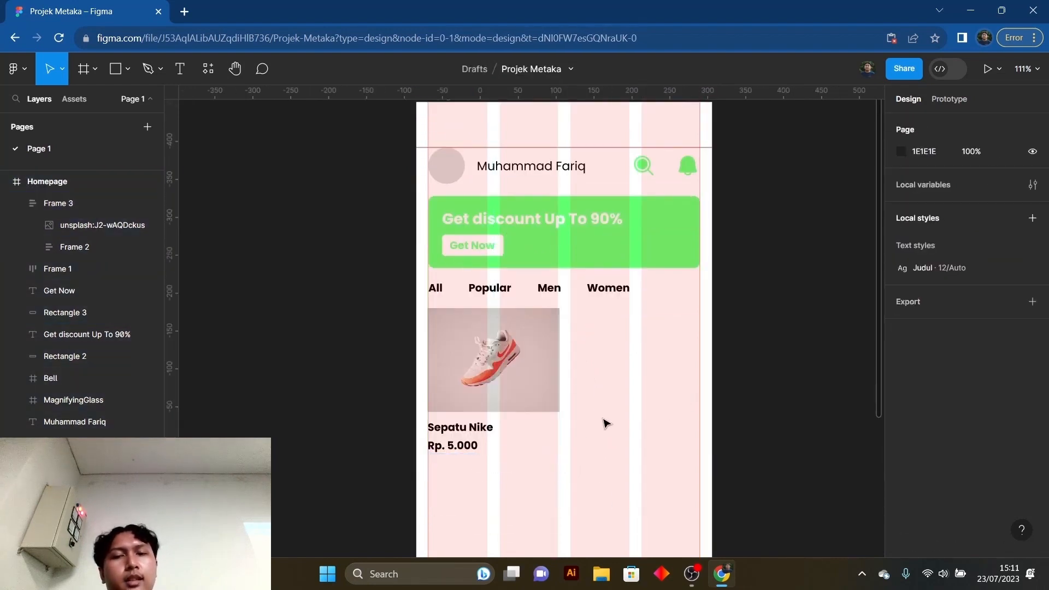
- Try resizing the product card slightly from its bottom-right corner and undo the change
{"action": "left_click", "coordinate": [547, 398]}
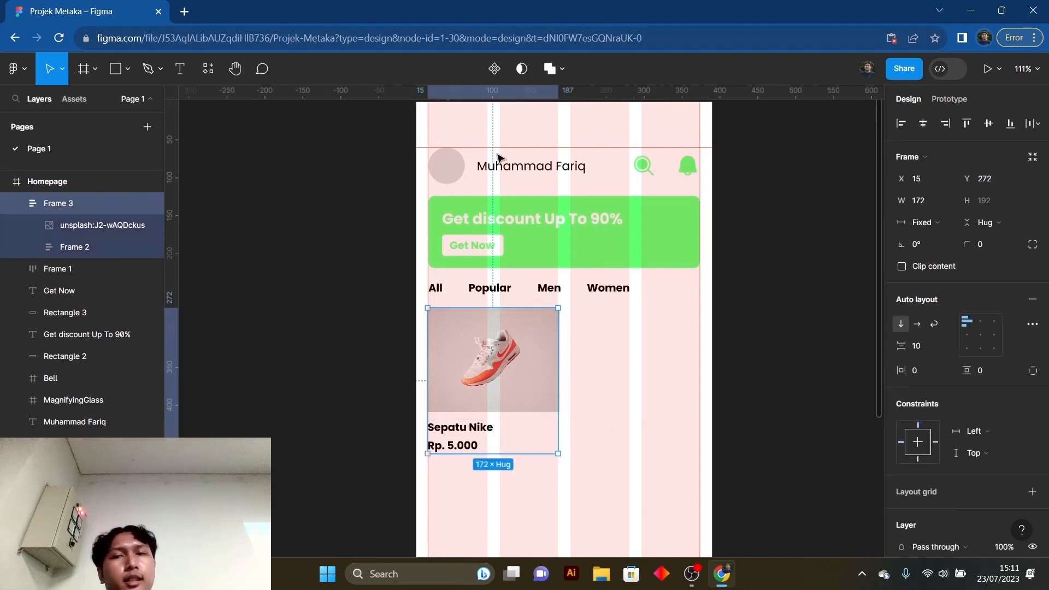
{"action": "scroll", "coordinate": [546, 328], "scroll_direction": "up", "scroll_amount": 1}
{"action": "scroll", "coordinate": [588, 443], "scroll_direction": "down", "scroll_amount": 3}
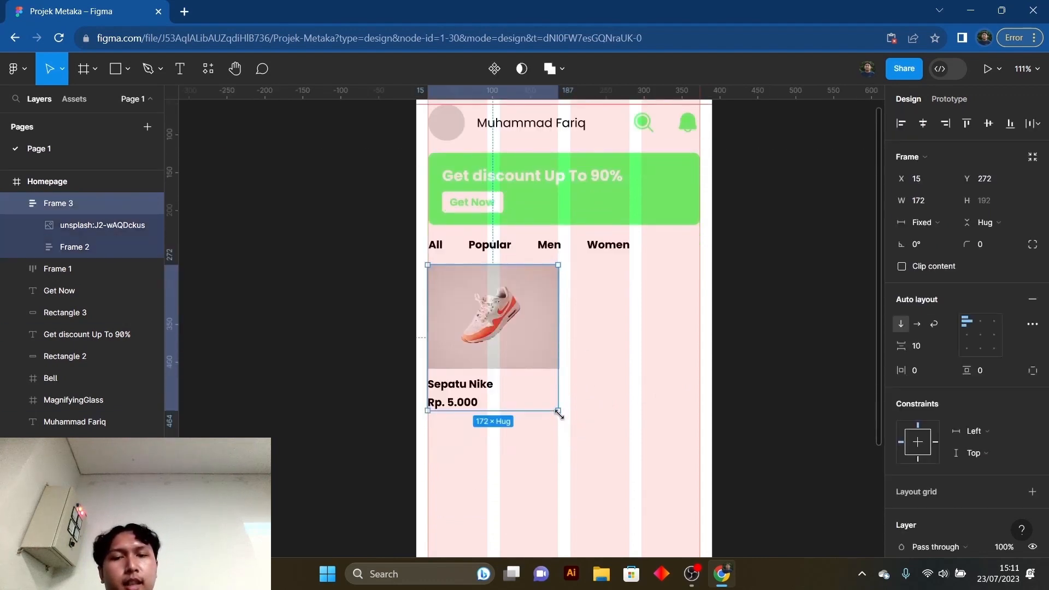
{"action": "mouse_move", "coordinate": [559, 415]}
{"action": "left_mouse_down"}
{"action": "mouse_move", "coordinate": [580, 429]}
{"action": "mouse_move", "coordinate": [560, 420]}
{"action": "left_mouse_up"}
{"action": "key", "text": "ctrl+z"}
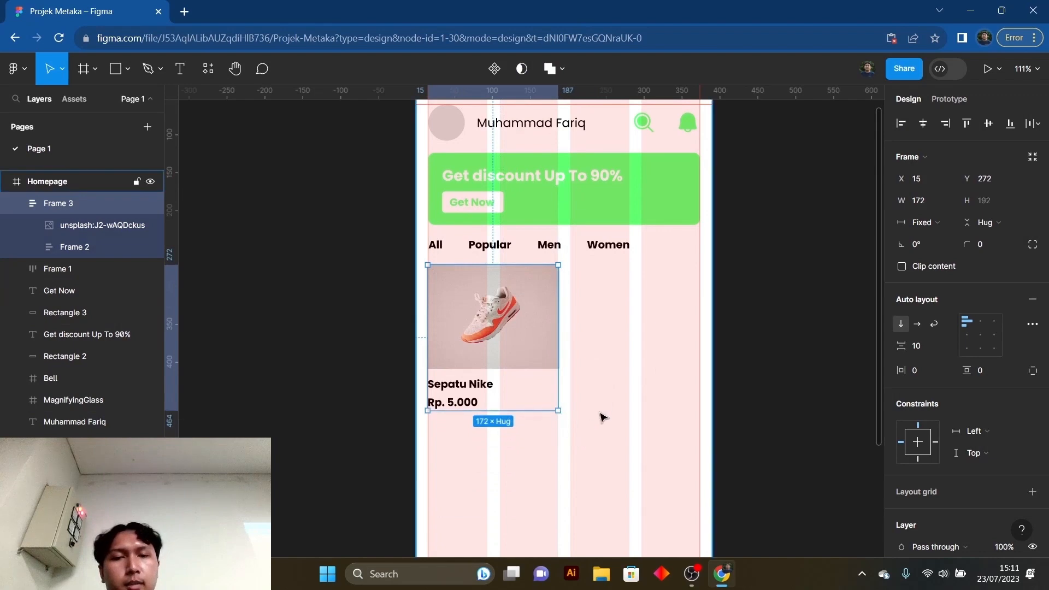
- Set both the width and height of the shoe photo in the product card to Fill container
{"action": "left_click", "coordinate": [603, 418]}
{"action": "double_click", "coordinate": [539, 335]}
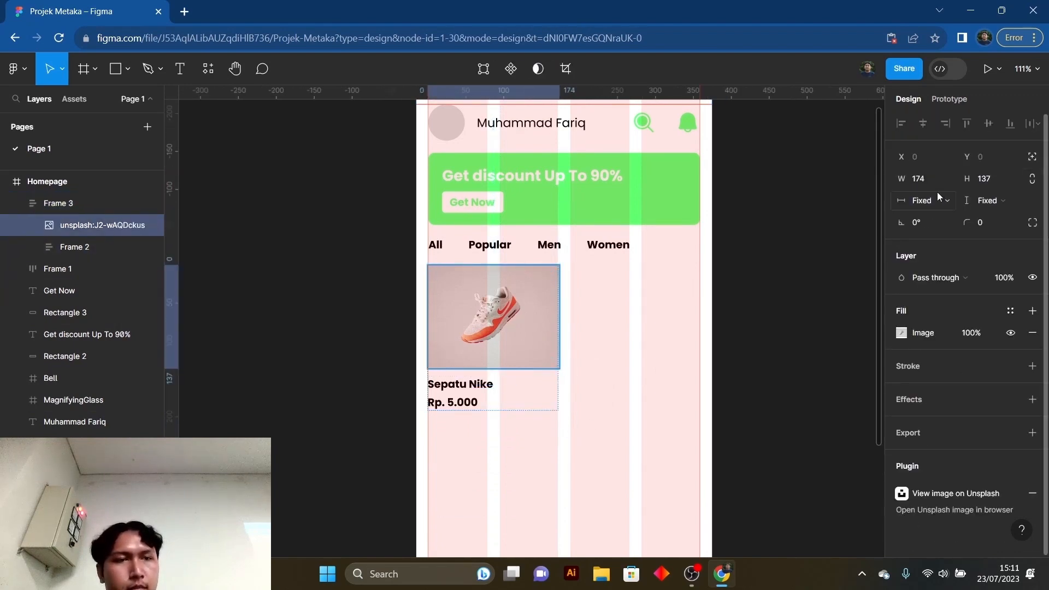
{"action": "left_click", "coordinate": [932, 201]}
{"action": "left_click", "coordinate": [933, 212]}
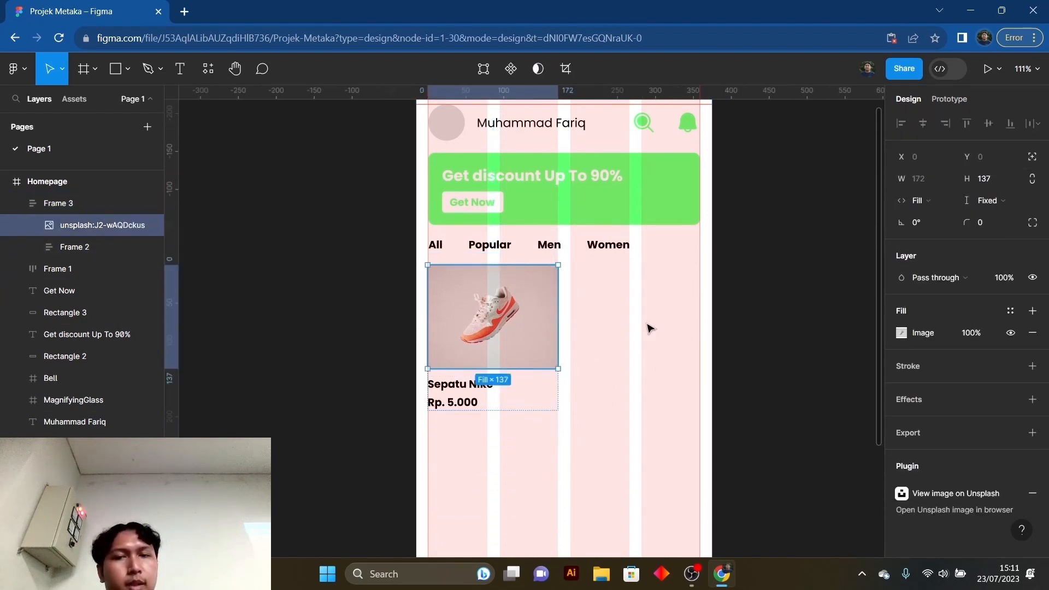
{"action": "left_click", "coordinate": [979, 201]}
{"action": "left_click", "coordinate": [978, 213]}
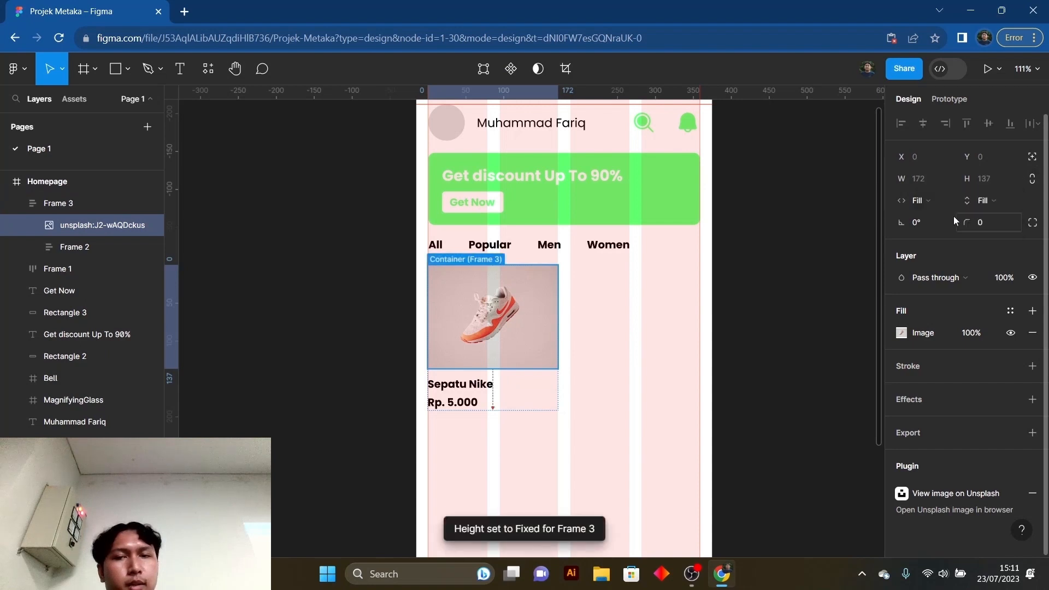
{"action": "scroll", "coordinate": [607, 377], "scroll_direction": "up", "scroll_amount": 2}
{"action": "left_click", "coordinate": [641, 370]}
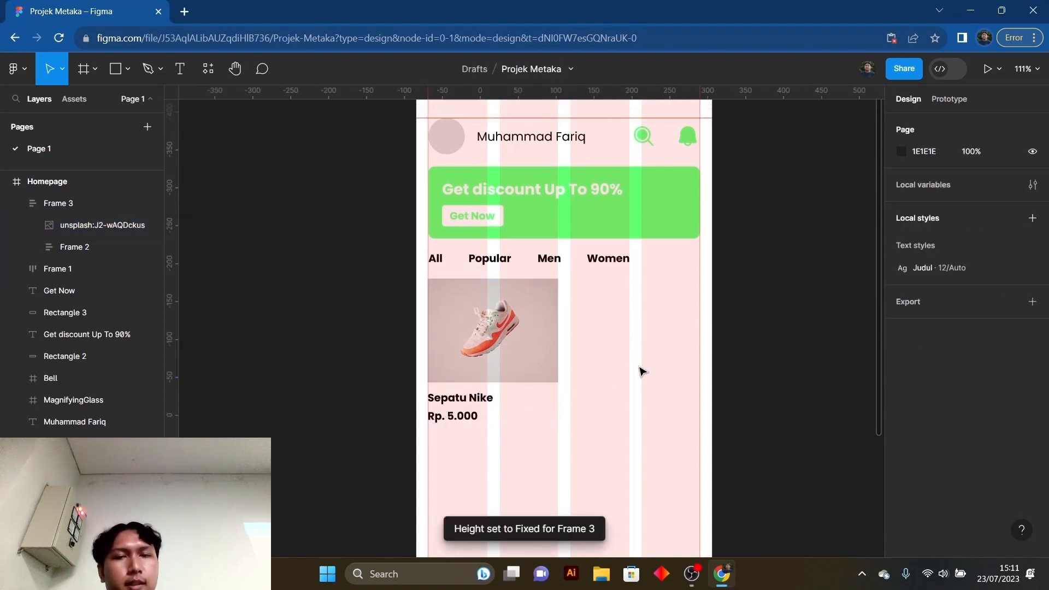
- Try enlarging the product card to 359 × 340 up to the frame's right margin guide, and undo the resize
{"action": "left_click", "coordinate": [535, 340]}
{"action": "left_click_drag", "start_coordinate": [558, 426], "coordinate": [702, 537]}
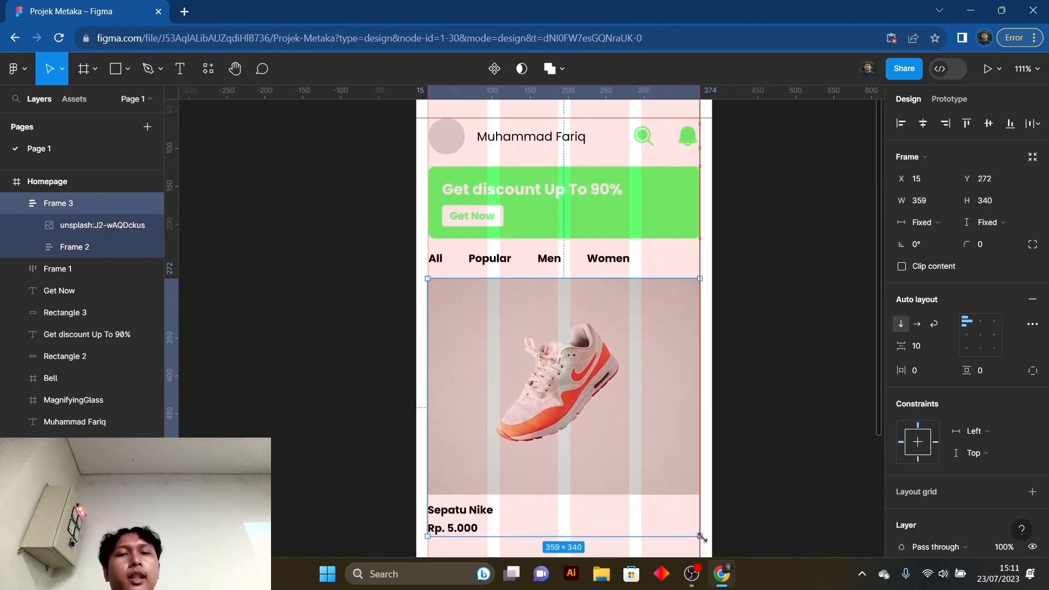
{"action": "scroll", "coordinate": [628, 393], "scroll_direction": "down", "scroll_amount": 5}
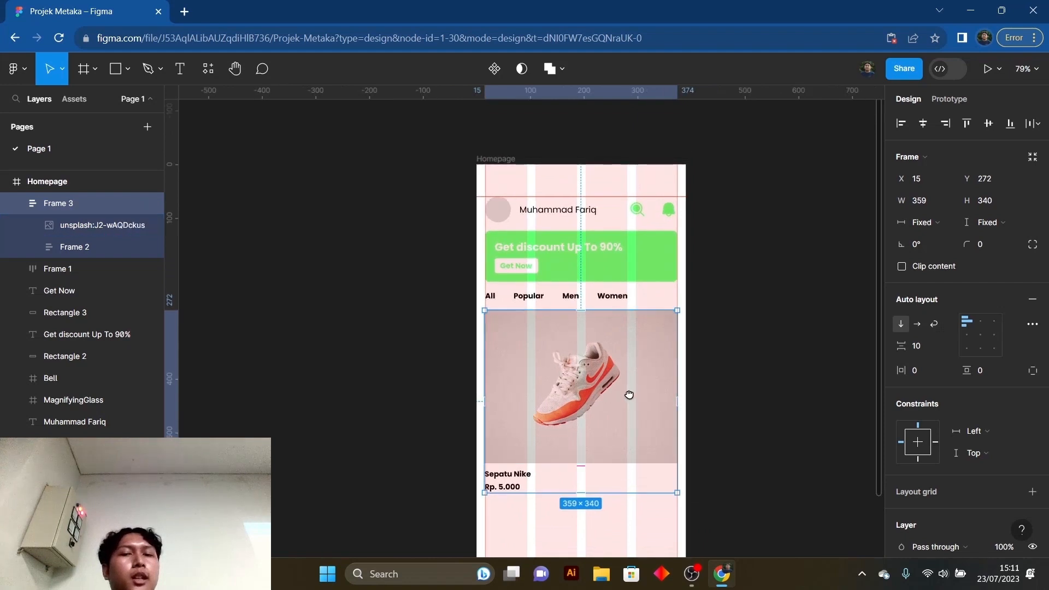
{"action": "left_click_drag", "start_coordinate": [667, 447], "coordinate": [678, 499]}
{"action": "key", "text": "ctrl+z"}
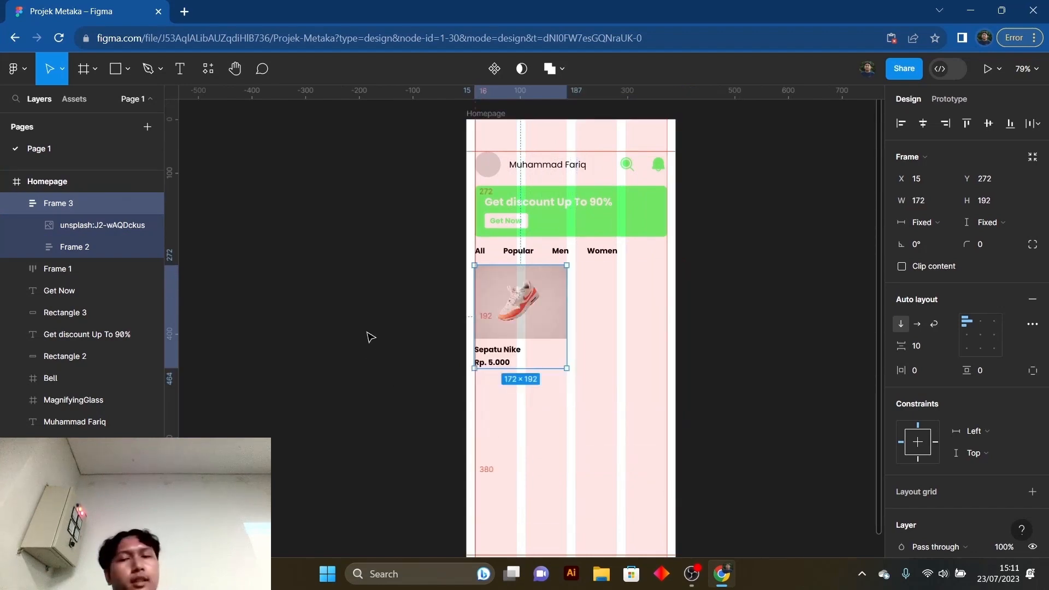
- Position the product card at X 16 and narrow it to a width of 171 to span the first two grid columns
{"action": "scroll", "coordinate": [558, 366], "scroll_direction": "up", "scroll_amount": 1}
{"action": "scroll", "coordinate": [499, 318], "scroll_direction": "up", "scroll_amount": 5}
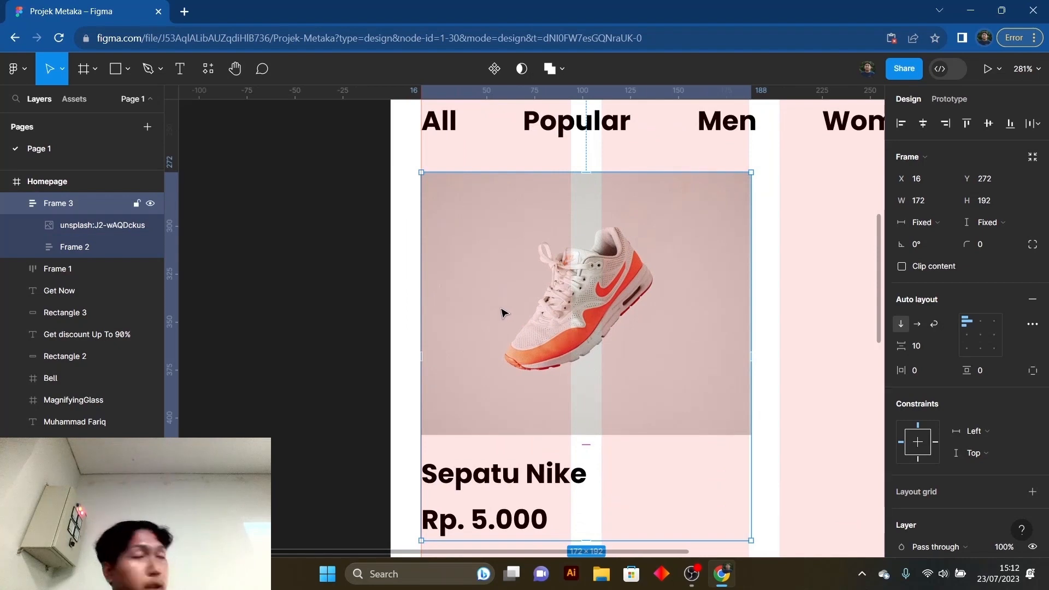
{"action": "scroll", "coordinate": [502, 313], "scroll_direction": "down", "scroll_amount": 3}
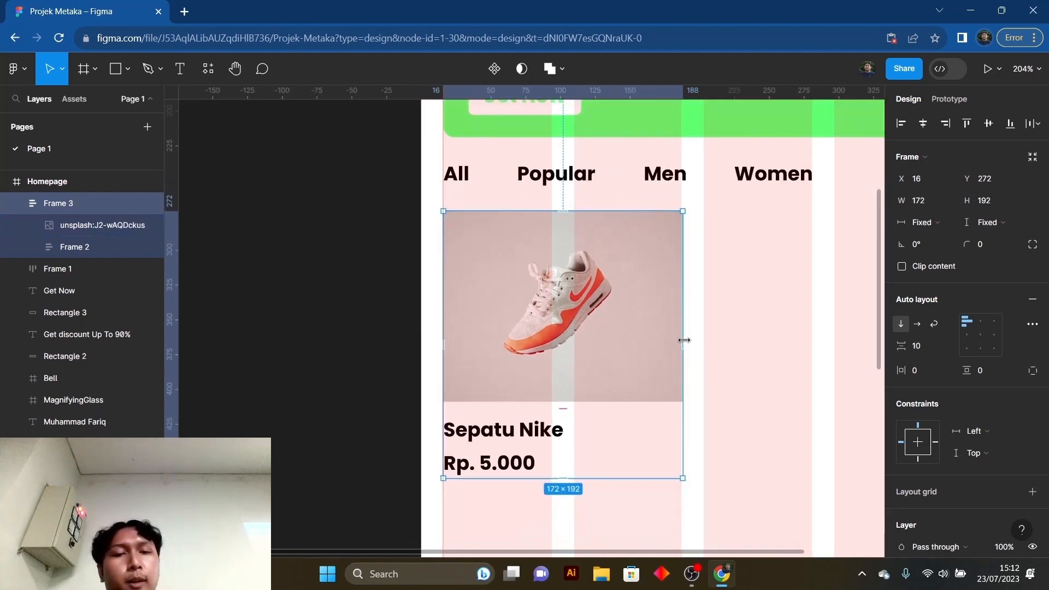
{"action": "left_click_drag", "start_coordinate": [682, 341], "coordinate": [680, 340]}
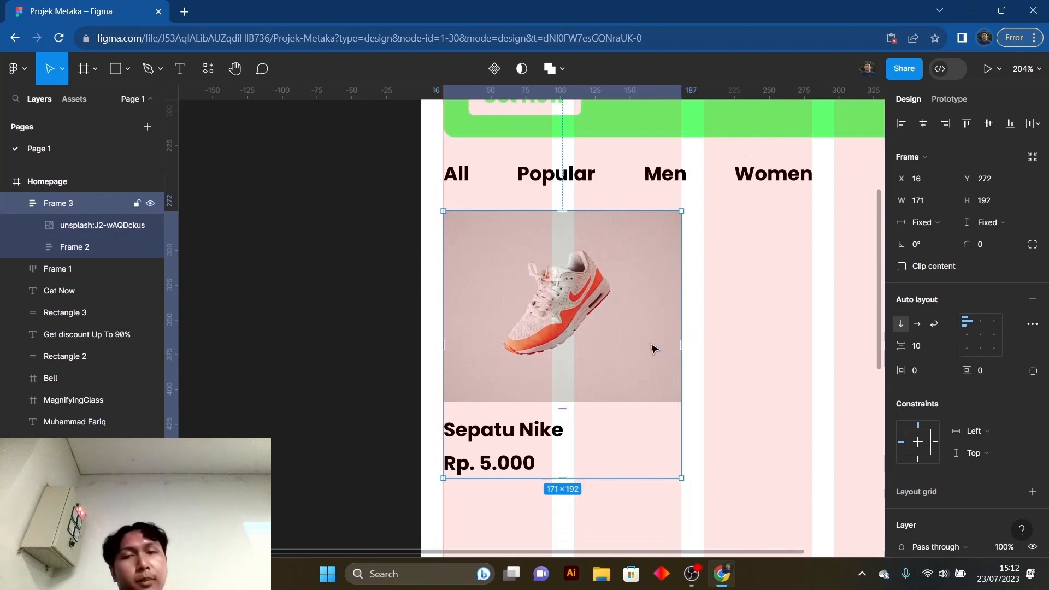
{"action": "scroll", "coordinate": [652, 338], "scroll_direction": "up", "scroll_amount": 2}
{"action": "scroll", "coordinate": [685, 270], "scroll_direction": "down", "scroll_amount": 3}
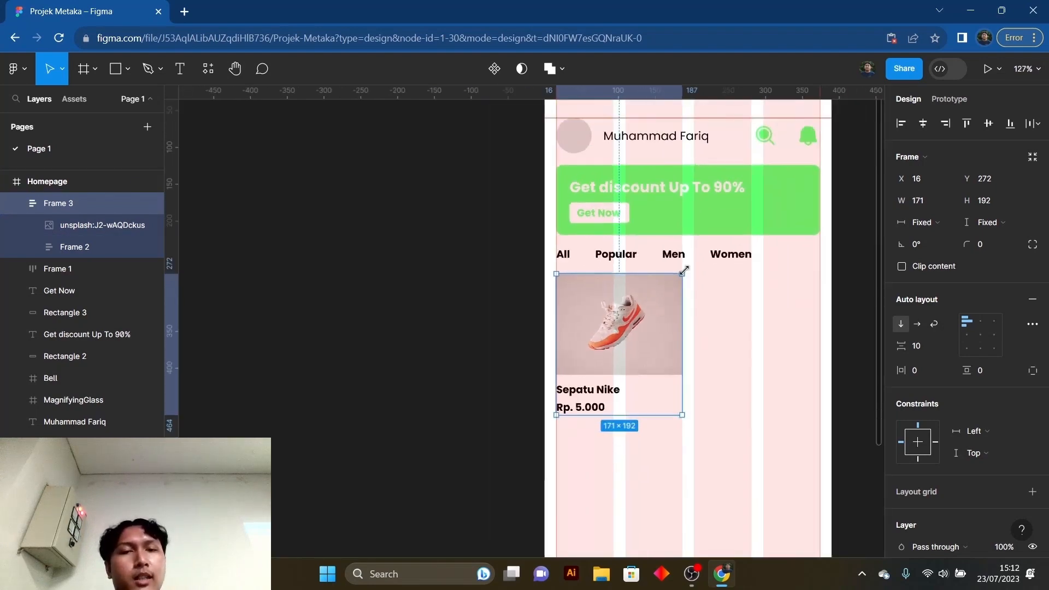
{"action": "left_click", "coordinate": [726, 318]}
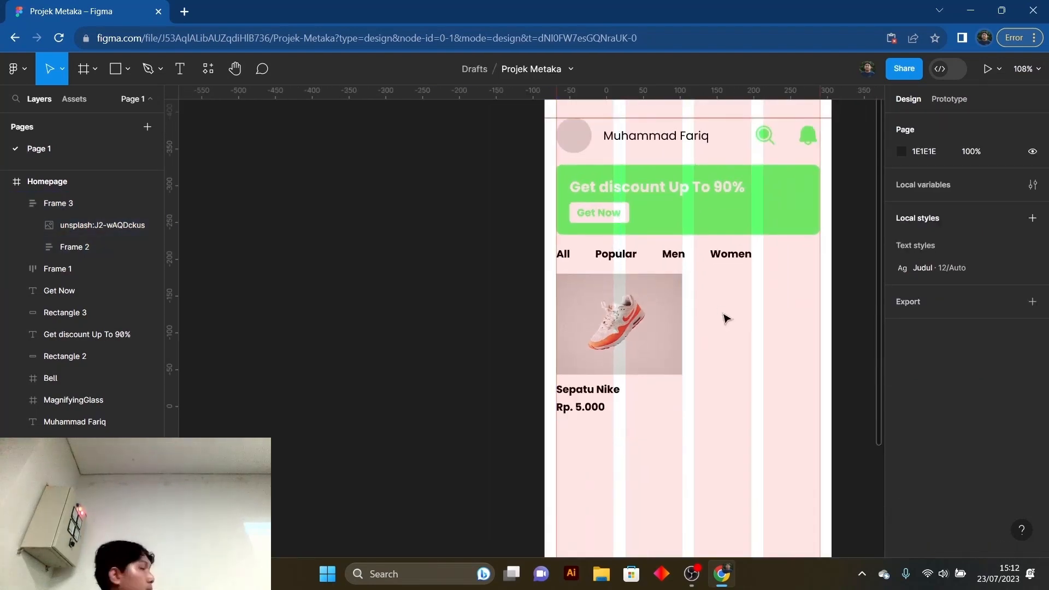
{"action": "left_click", "coordinate": [678, 372]}
{"action": "left_click", "coordinate": [738, 370]}
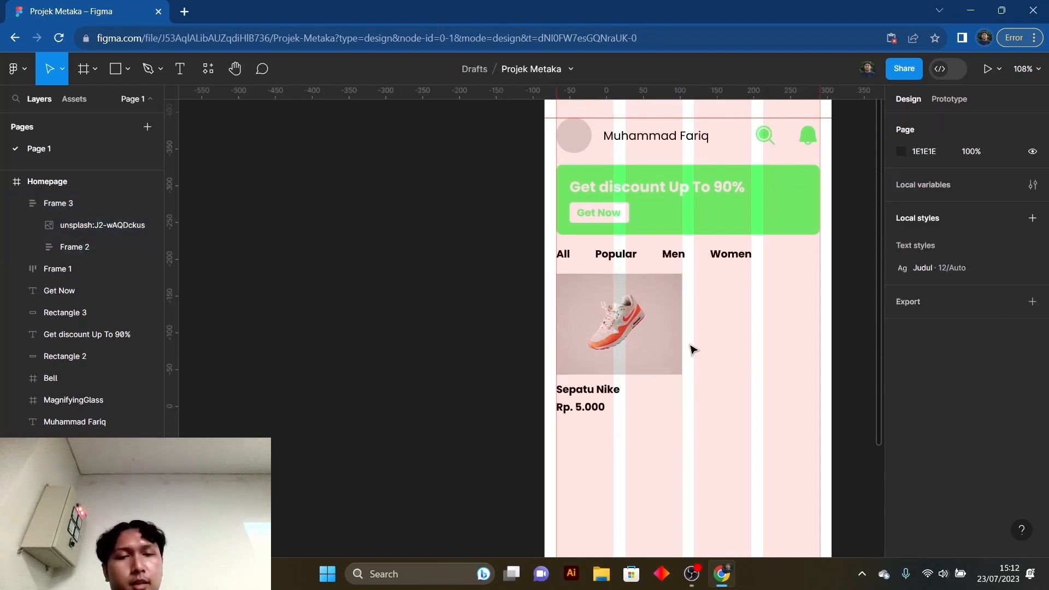
{"action": "left_click", "coordinate": [678, 336]}
{"action": "left_click", "coordinate": [746, 365]}
{"action": "scroll", "coordinate": [656, 358], "scroll_direction": "right", "scroll_amount": 5}
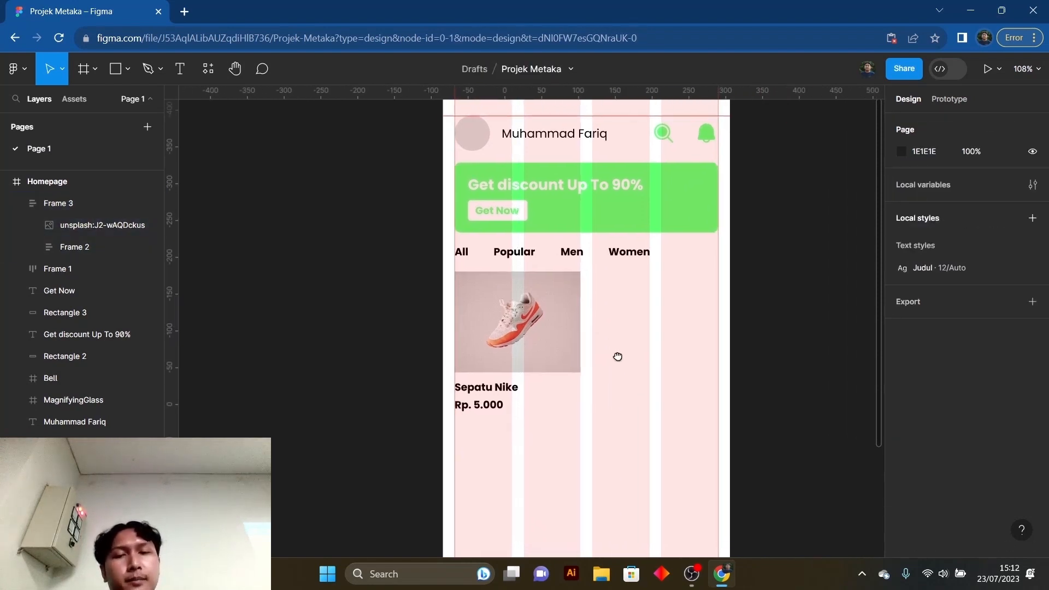
- Hide the 4-column layout grid of the Homepage frame and clear the selection
{"action": "left_click", "coordinate": [546, 327]}
{"action": "scroll", "coordinate": [475, 171], "scroll_direction": "up", "scroll_amount": 4}
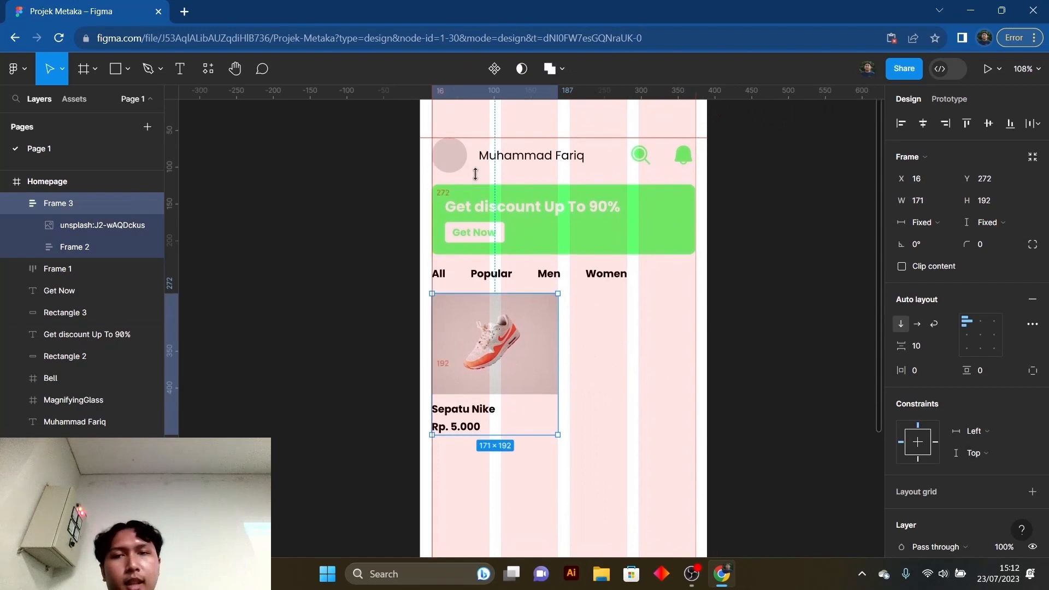
{"action": "left_click", "coordinate": [440, 155]}
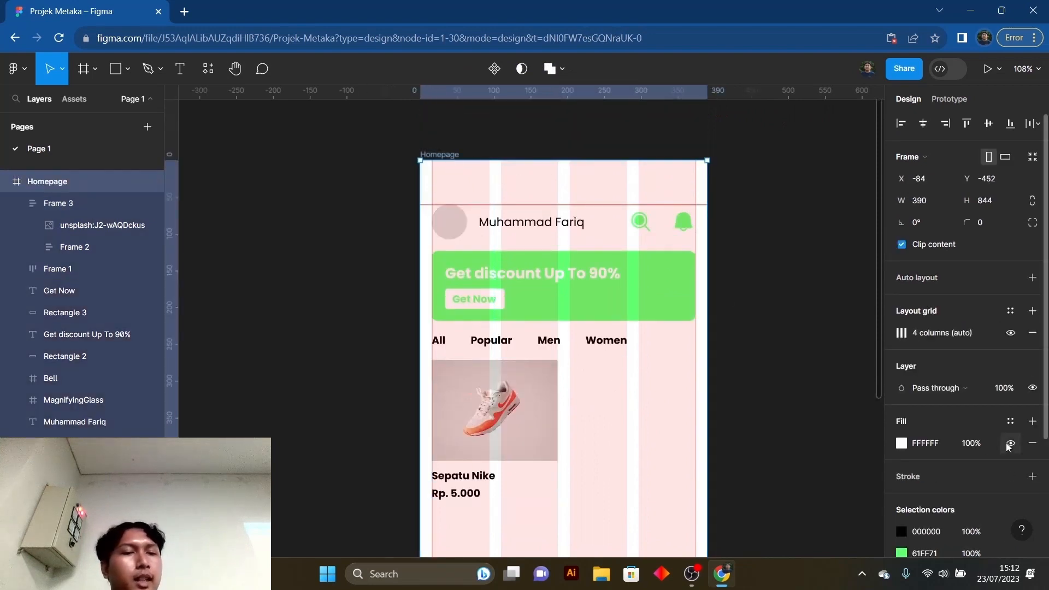
{"action": "left_click", "coordinate": [1010, 334]}
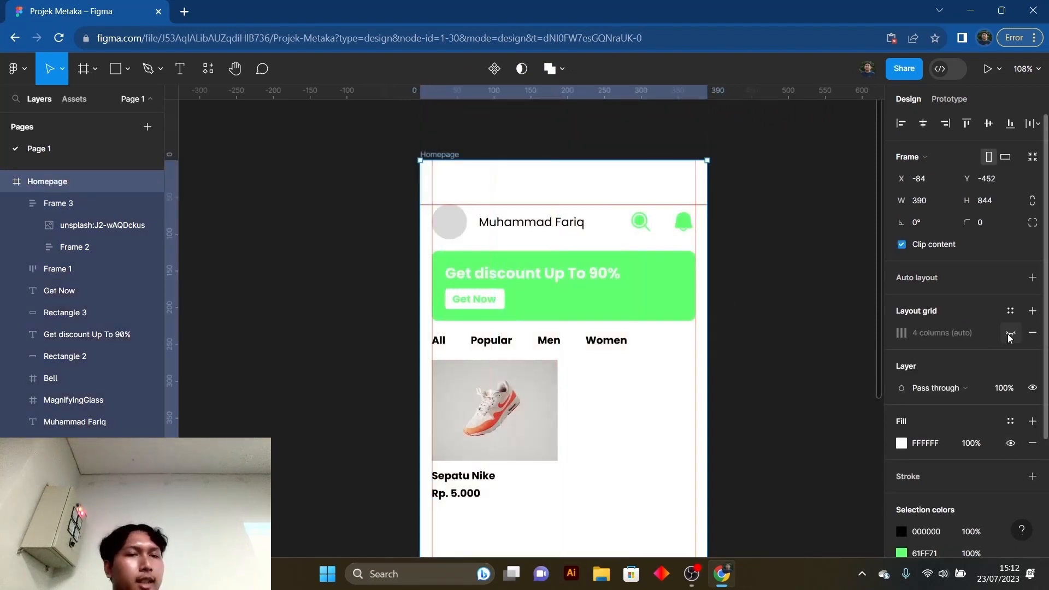
{"action": "key", "text": "Escape"}
{"action": "scroll", "coordinate": [549, 402], "scroll_direction": "down", "scroll_amount": 3}
{"action": "scroll", "coordinate": [596, 378], "scroll_direction": "down", "scroll_amount": 2}
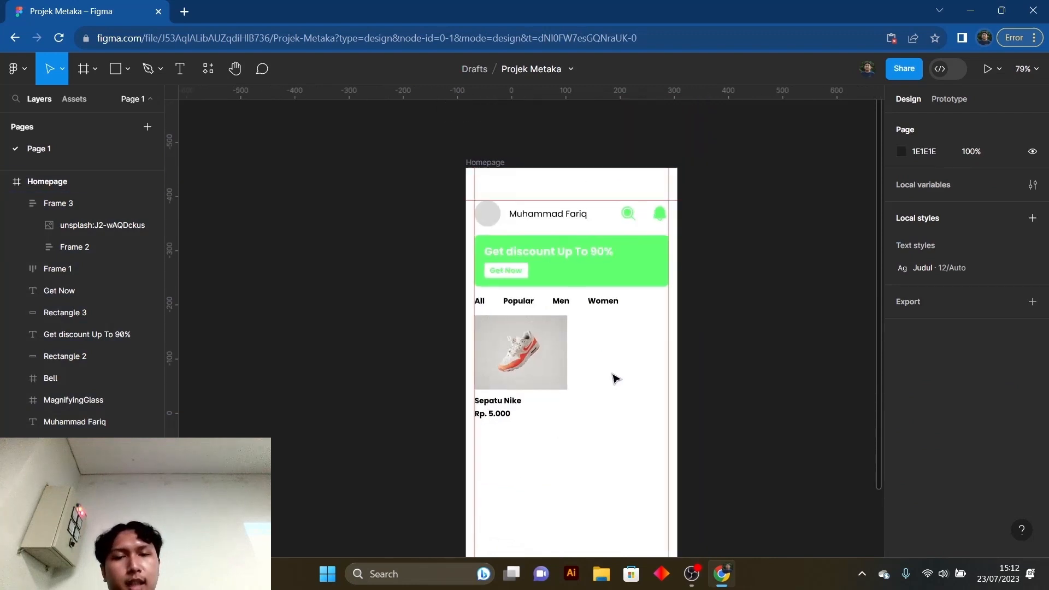
{"action": "left_click_drag", "start_coordinate": [611, 375], "coordinate": [584, 349]}
{"action": "scroll", "coordinate": [584, 360], "scroll_direction": "up", "scroll_amount": 2}
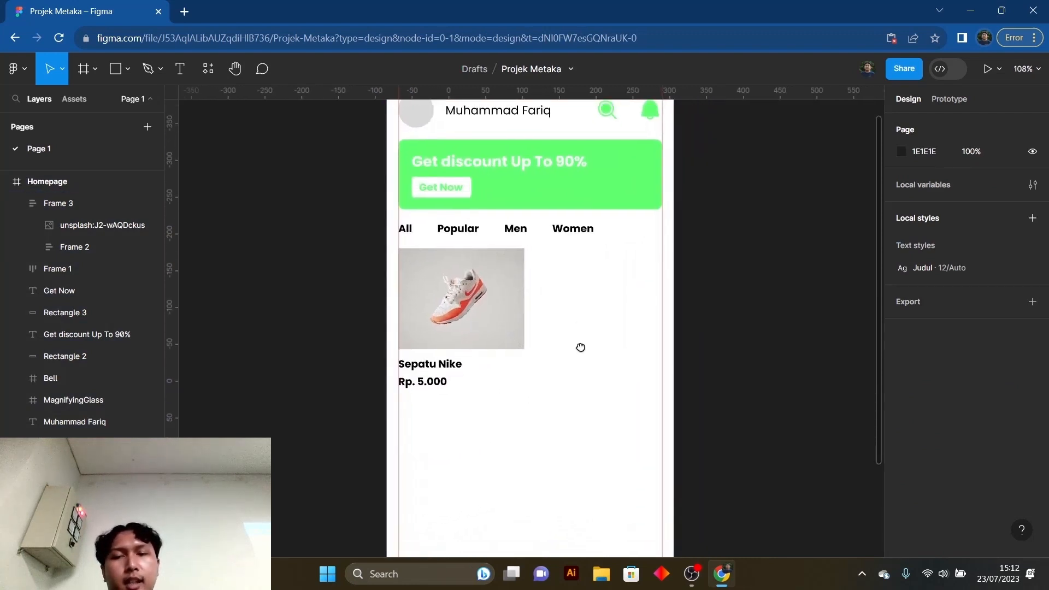
- Select the product card, search the plugins for "phos" and run Phosphor Icons
{"action": "left_click", "coordinate": [510, 328]}
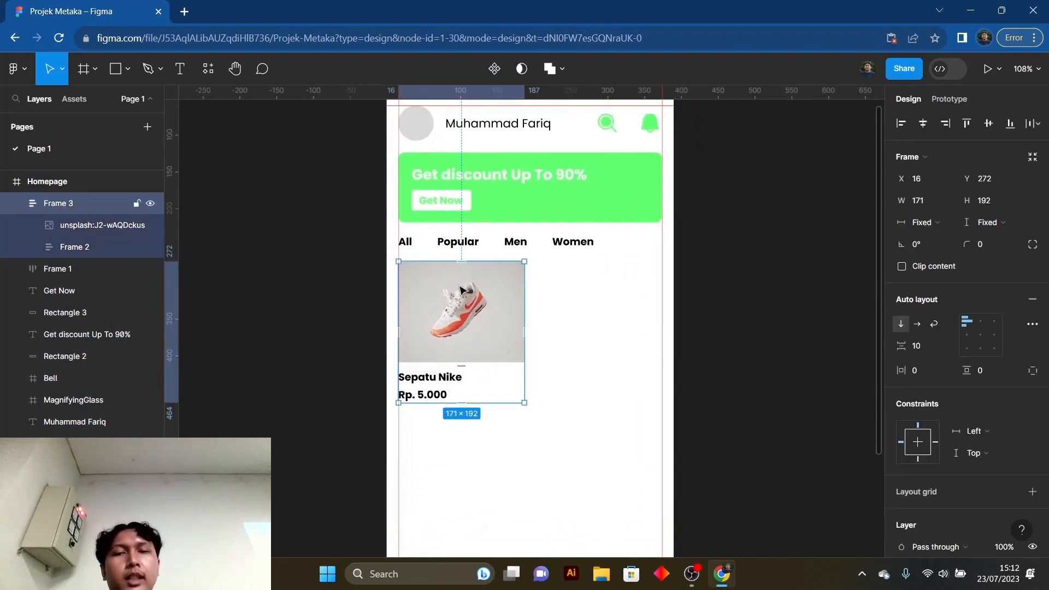
{"action": "scroll", "coordinate": [561, 329], "scroll_direction": "up", "scroll_amount": 1}
{"action": "left_click", "coordinate": [561, 331]}
{"action": "left_click", "coordinate": [486, 333]}
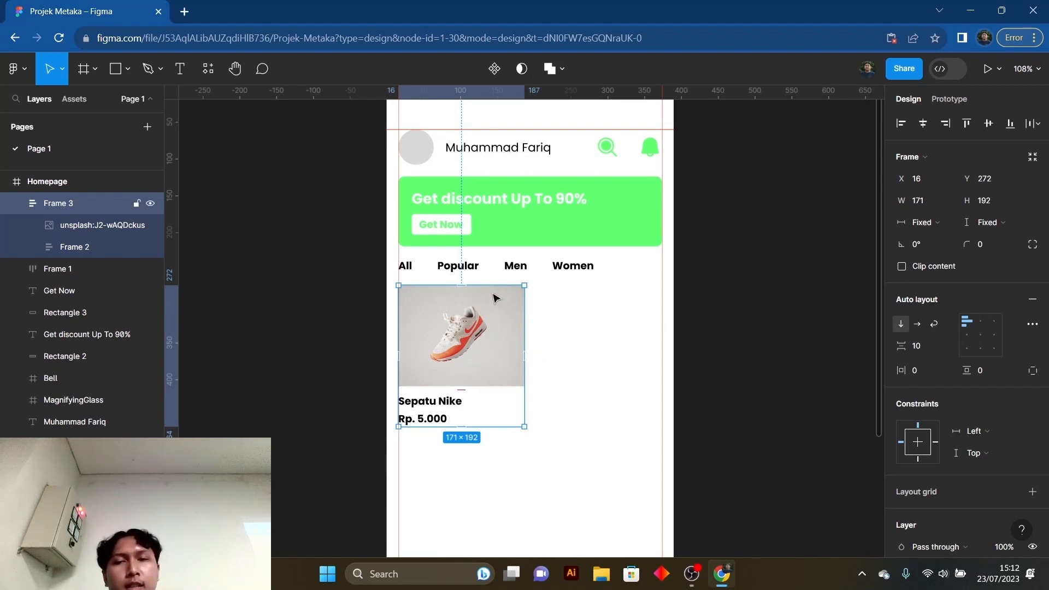
{"action": "scroll", "coordinate": [554, 349], "scroll_direction": "up", "scroll_amount": 2}
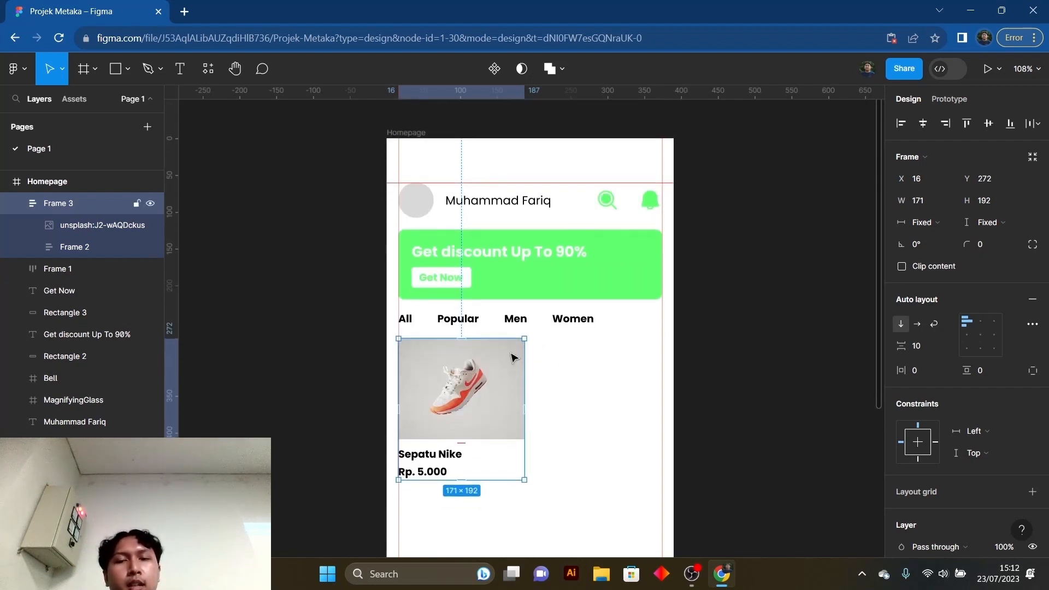
{"action": "left_click", "coordinate": [209, 71]}
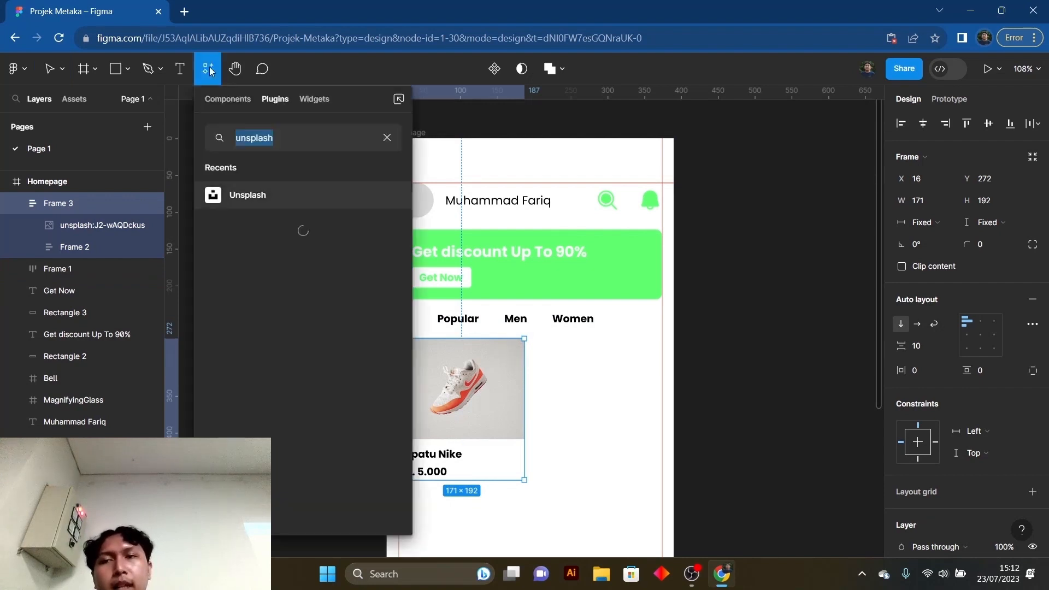
{"action": "left_click", "coordinate": [387, 139]}
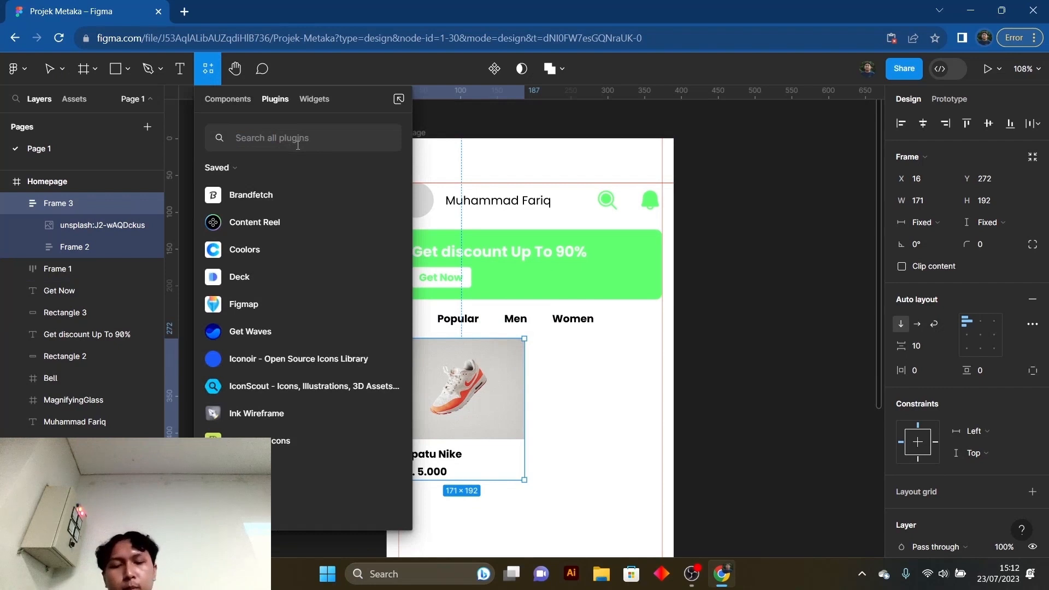
{"action": "type", "text": "phos"}
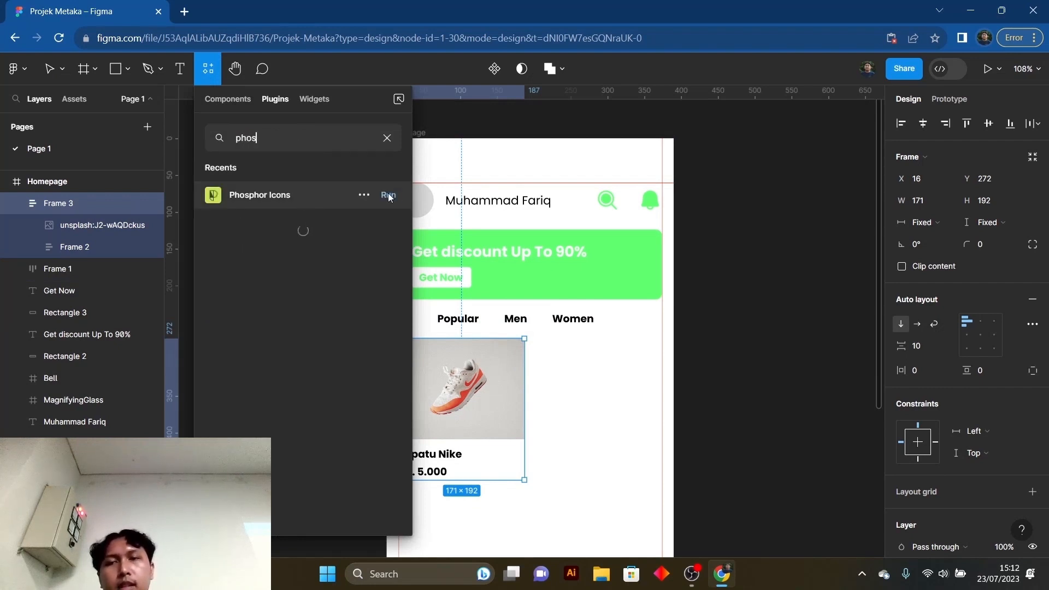
{"action": "left_click", "coordinate": [389, 196]}
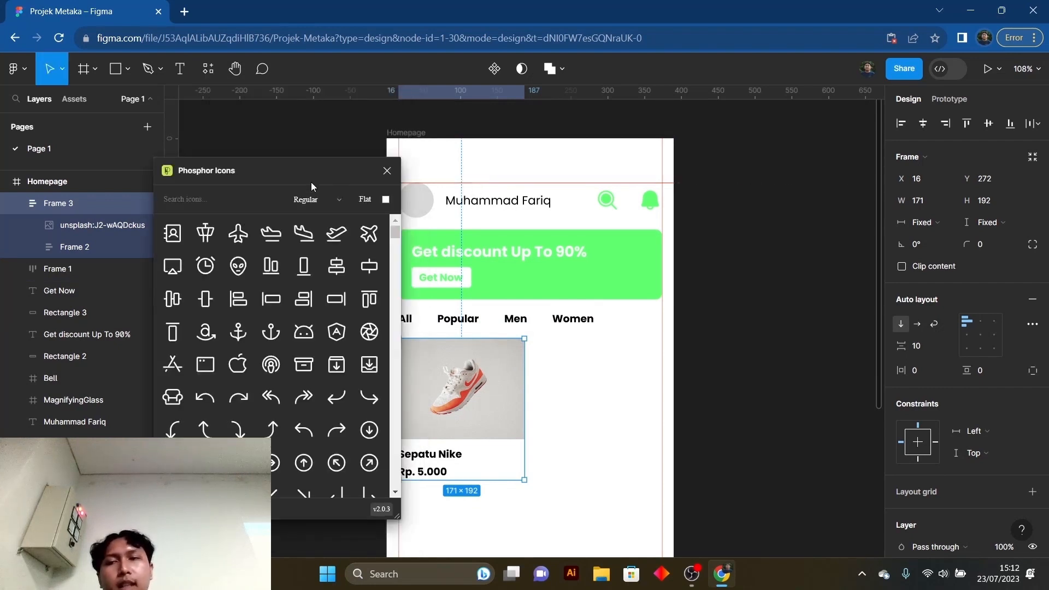
- Search the Fill-style icons for "favo", insert BookmarkSimple into the product card and close the plugin
{"action": "left_click_drag", "start_coordinate": [311, 182], "coordinate": [232, 149]}
{"action": "left_click", "coordinate": [177, 177]}
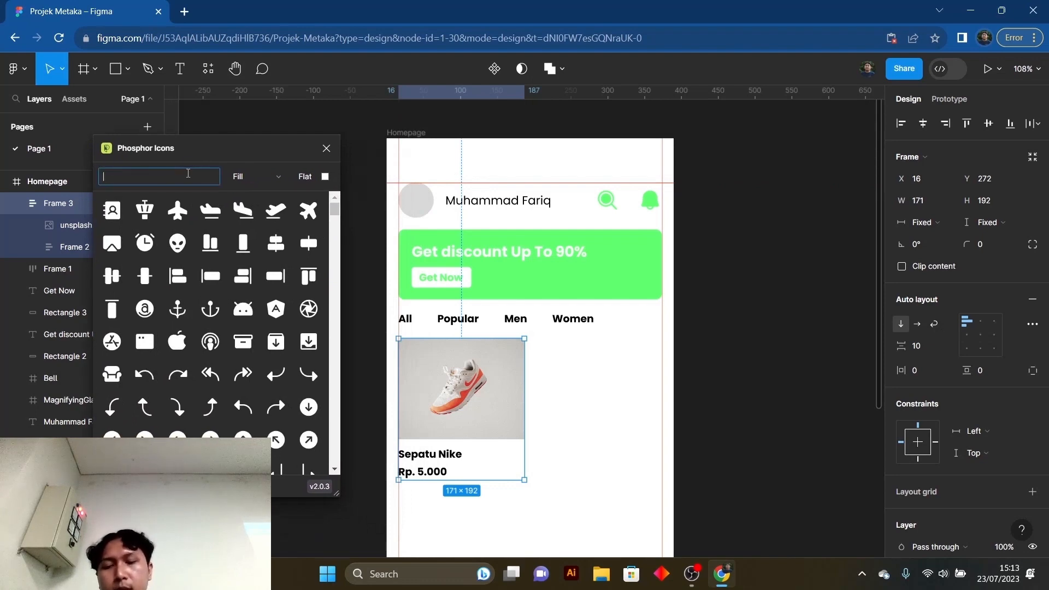
{"action": "type", "text": "favo"}
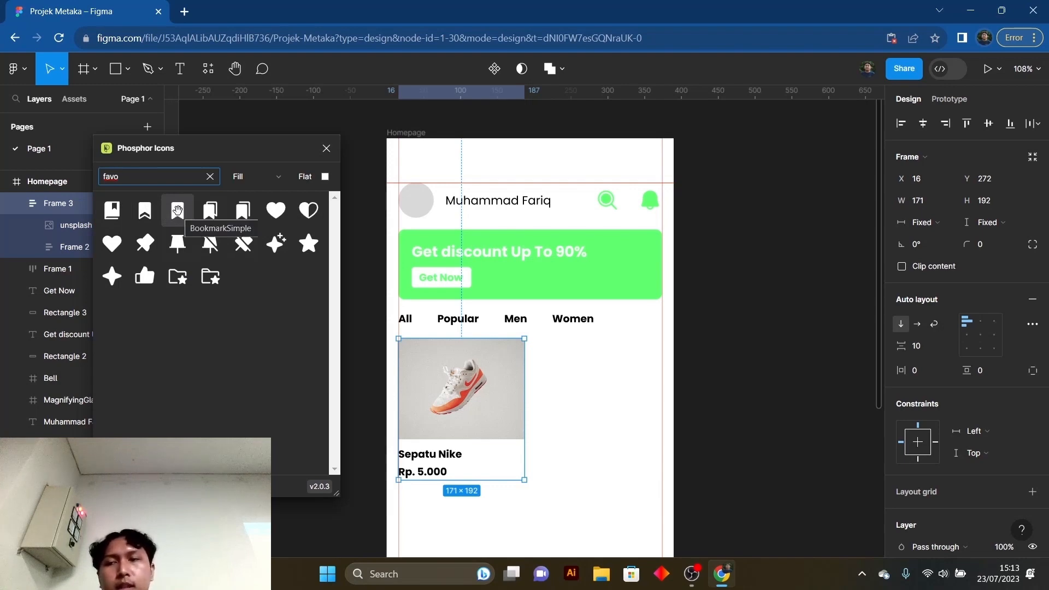
{"action": "left_click", "coordinate": [178, 211]}
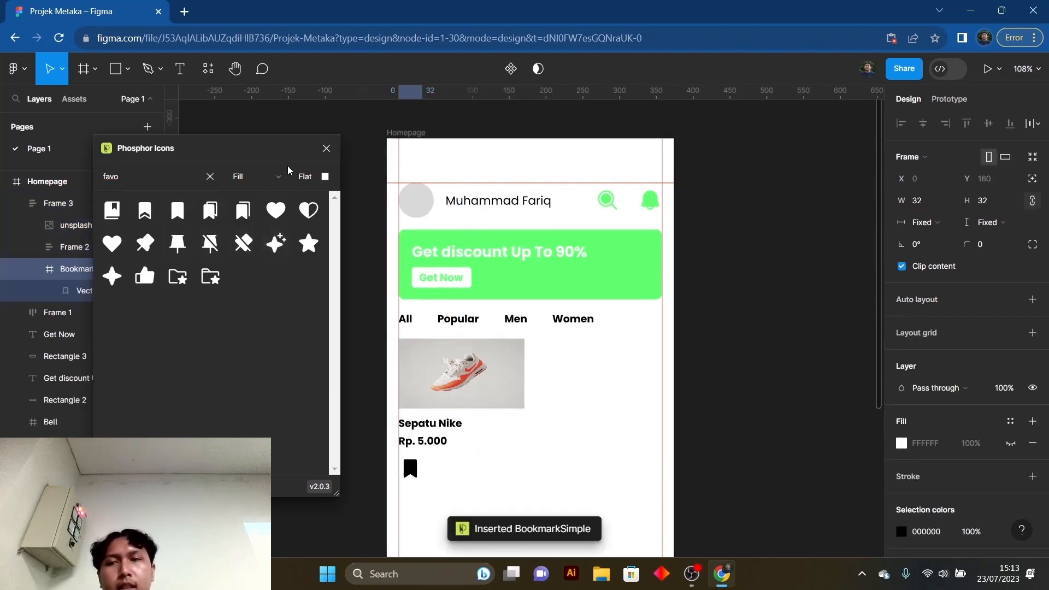
{"action": "left_click", "coordinate": [326, 149]}
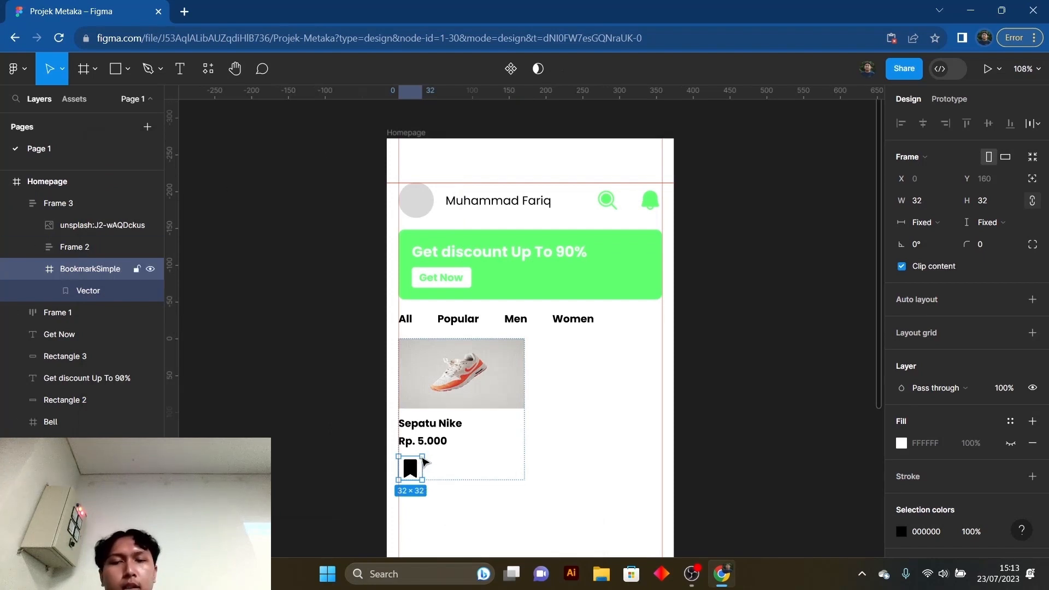
- Try moving the bookmark icon within the product card, and undo both the move and the icon's insertion
{"action": "left_click_drag", "start_coordinate": [412, 469], "coordinate": [419, 472]}
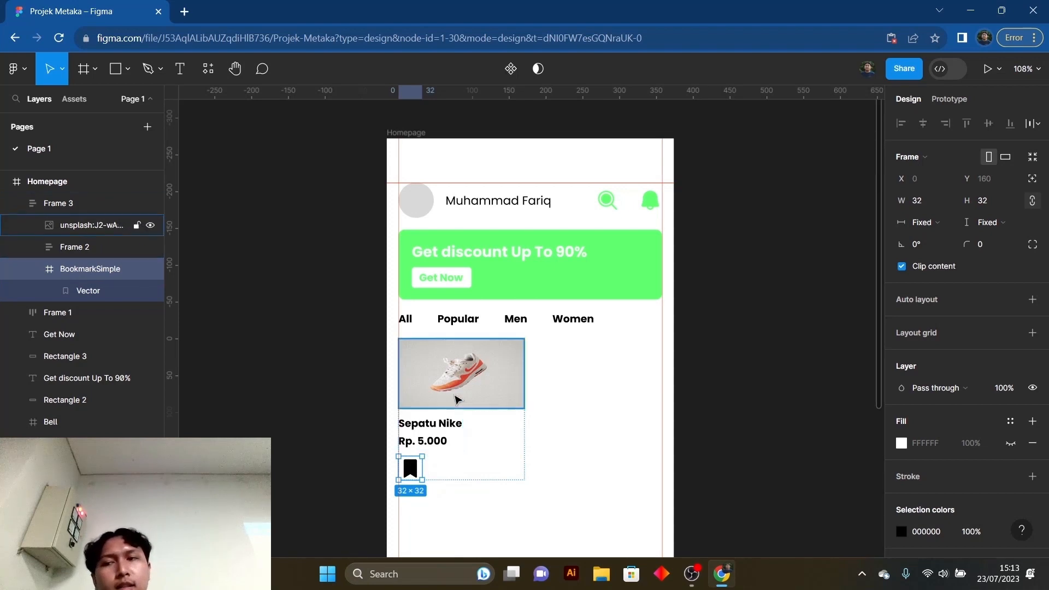
{"action": "mouse_move", "coordinate": [421, 478]}
{"action": "left_mouse_down"}
{"action": "mouse_move", "coordinate": [428, 429]}
{"action": "mouse_move", "coordinate": [425, 477]}
{"action": "mouse_move", "coordinate": [424, 465]}
{"action": "left_mouse_up"}
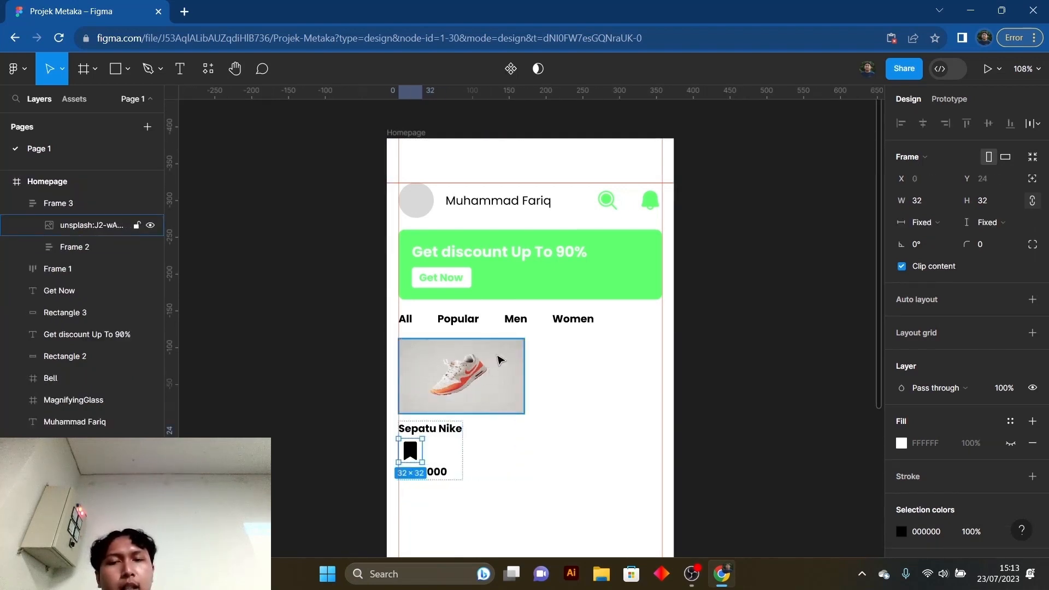
{"action": "key", "text": "ctrl+z"}
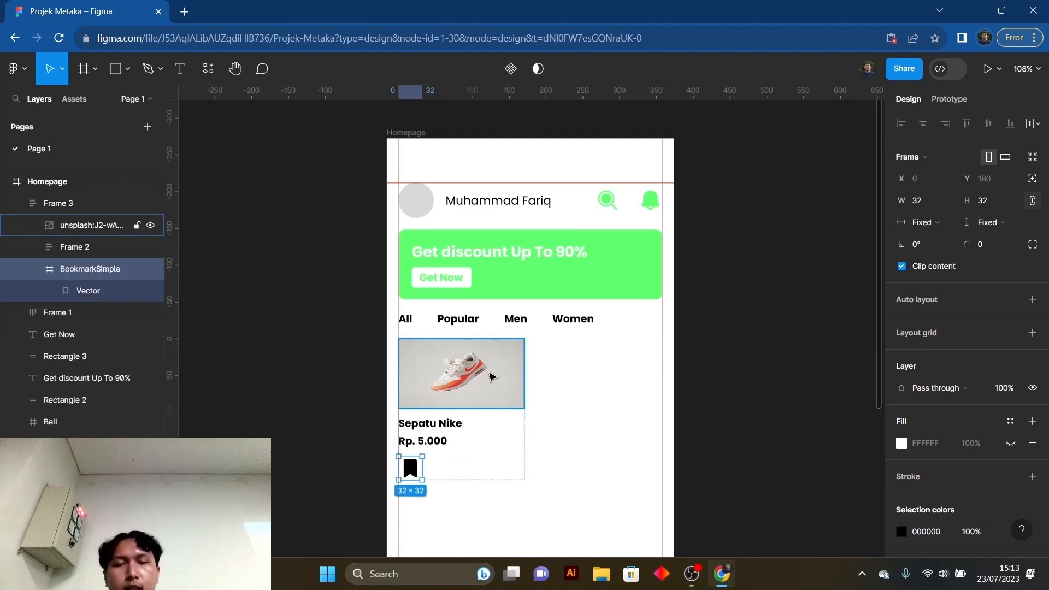
{"action": "key", "text": "ctrl+z"}
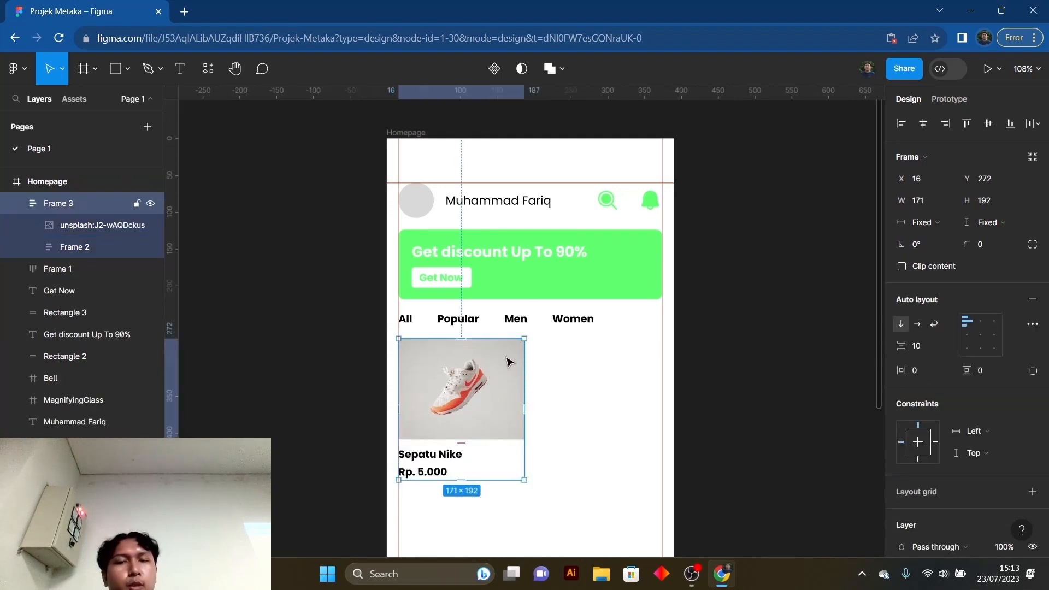
- Run Phosphor Icons on the product card, search the Fill icons for "fav", insert BookmarkSimple and close the plugin
{"action": "left_click", "coordinate": [207, 69]}
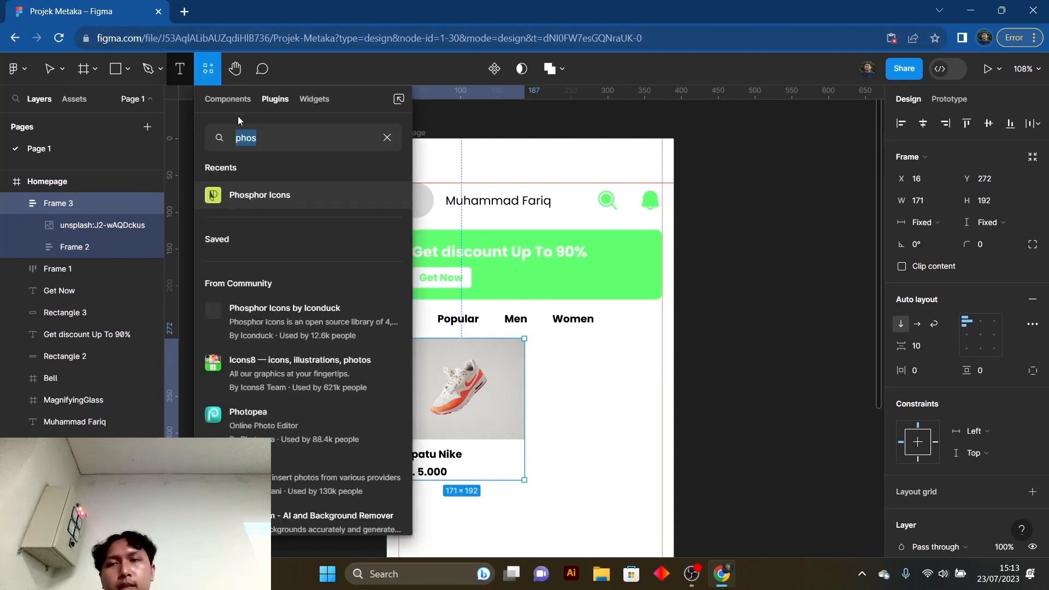
{"action": "key", "text": "Escape"}
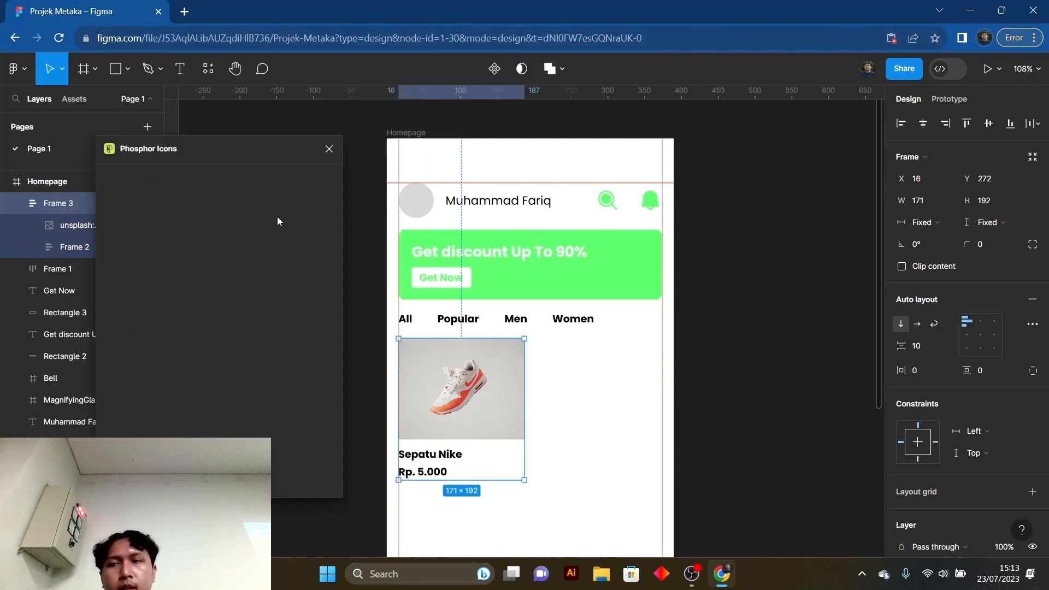
{"action": "left_click", "coordinate": [189, 179]}
{"action": "type", "text": "fa"}
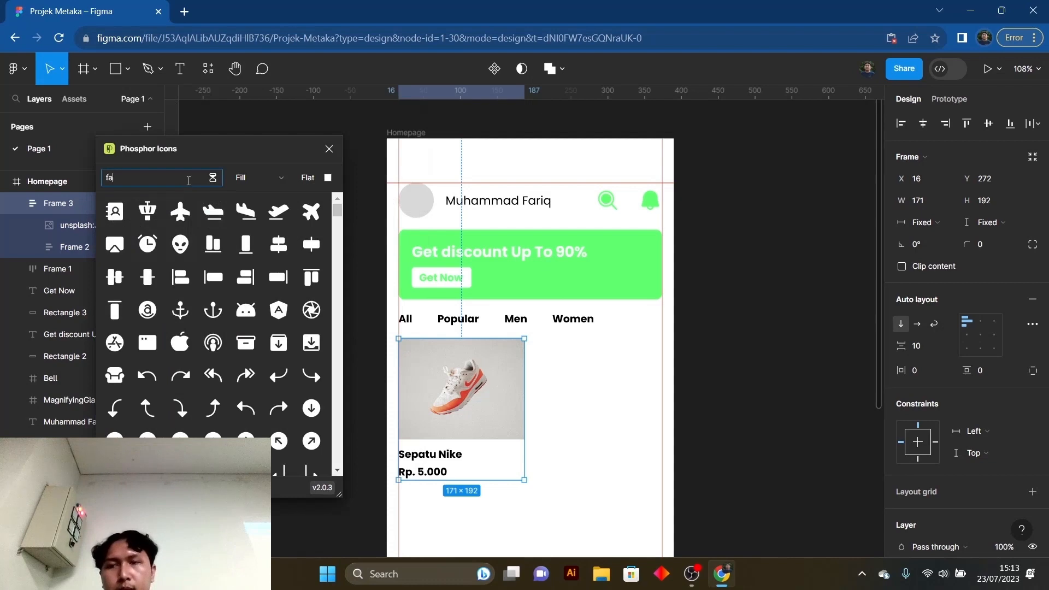
{"action": "type", "text": "v"}
{"action": "left_click", "coordinate": [181, 211]}
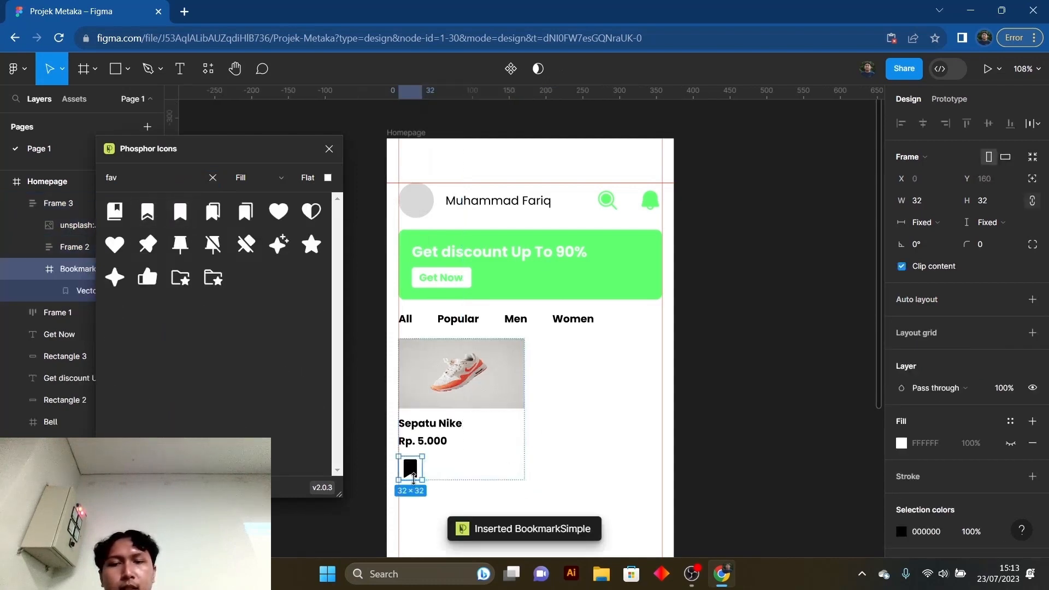
{"action": "left_click", "coordinate": [329, 149]}
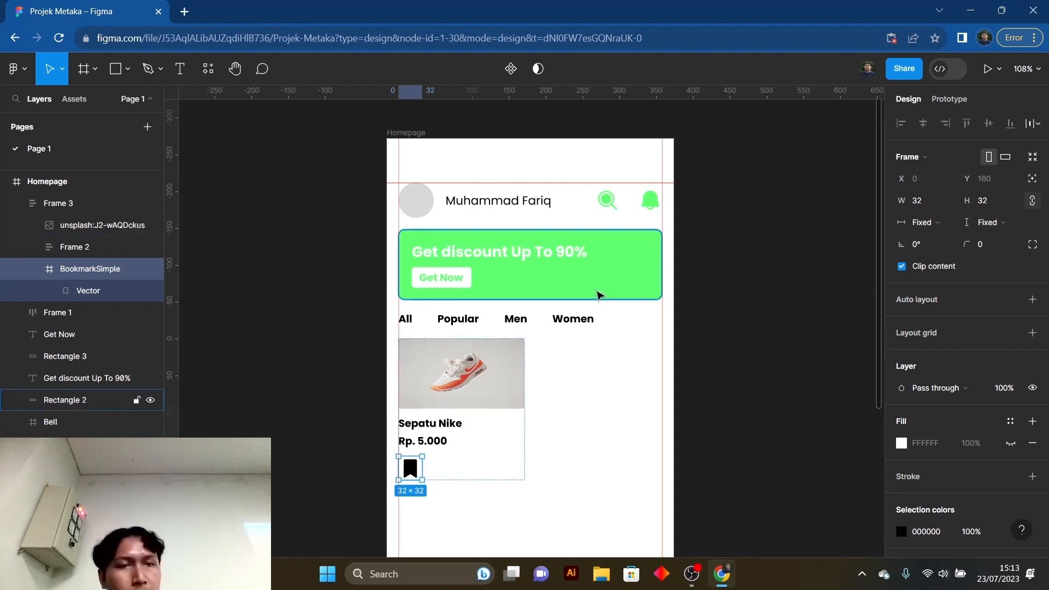
- Give the bookmark icon absolute position and place it in the shoe image's upper-right corner at about X 134, Y 9
{"action": "left_click", "coordinate": [1033, 179]}
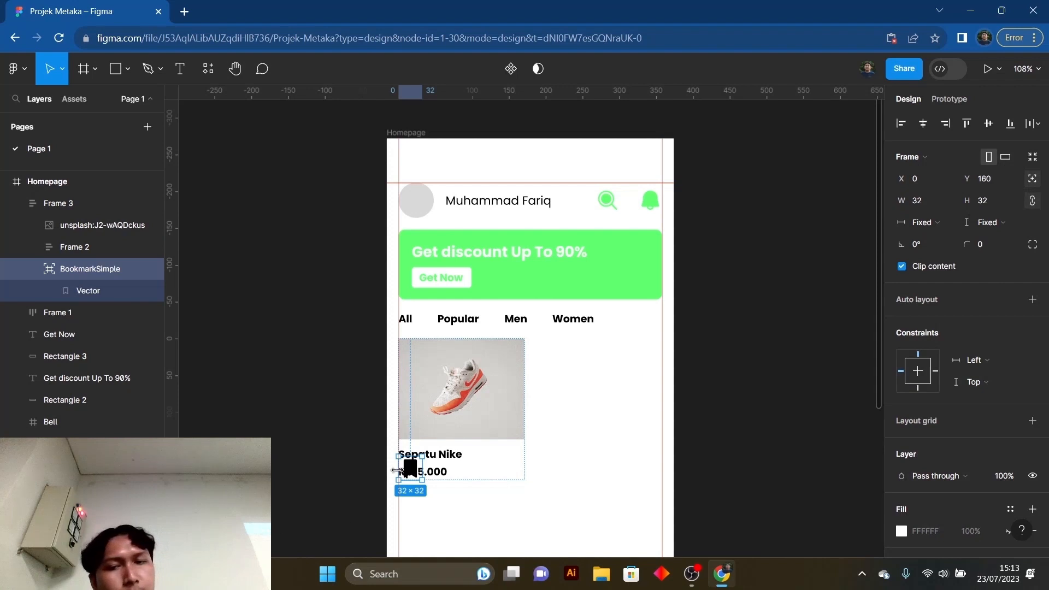
{"action": "left_click_drag", "start_coordinate": [415, 470], "coordinate": [513, 360]}
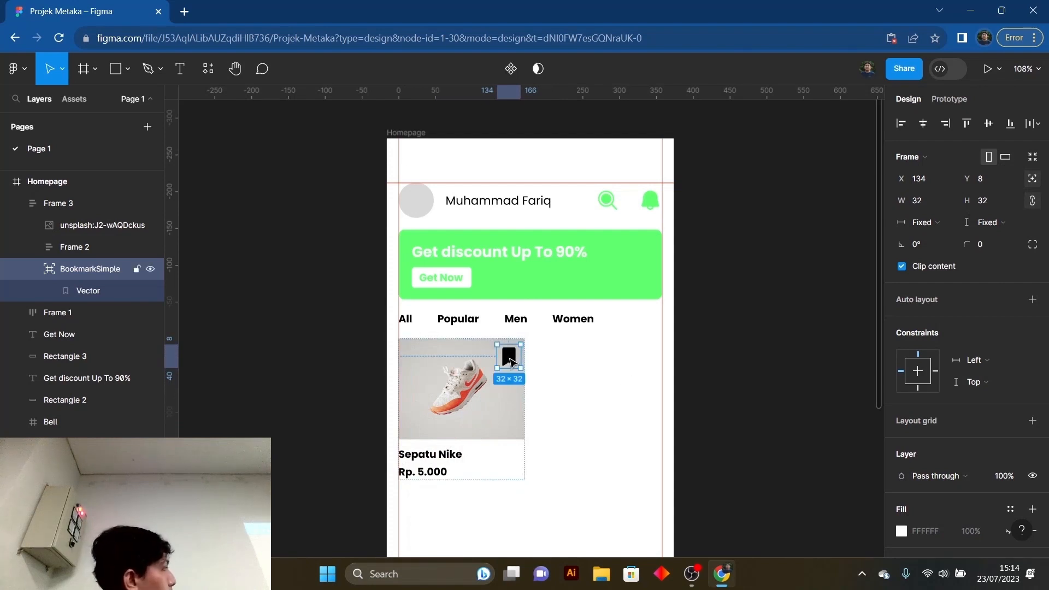
{"action": "mouse_move", "coordinate": [511, 361]}
{"action": "left_mouse_down"}
{"action": "mouse_move", "coordinate": [438, 382]}
{"action": "mouse_move", "coordinate": [464, 377]}
{"action": "mouse_move", "coordinate": [467, 387]}
{"action": "mouse_move", "coordinate": [513, 362]}
{"action": "left_mouse_up"}
{"action": "left_click", "coordinate": [580, 370]}
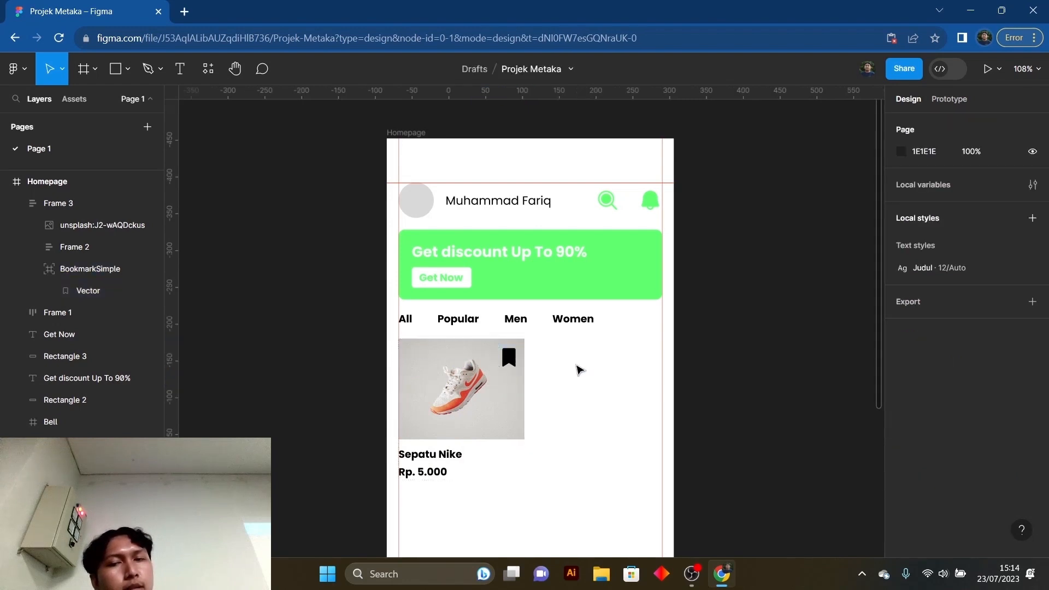
{"action": "left_click", "coordinate": [512, 362]}
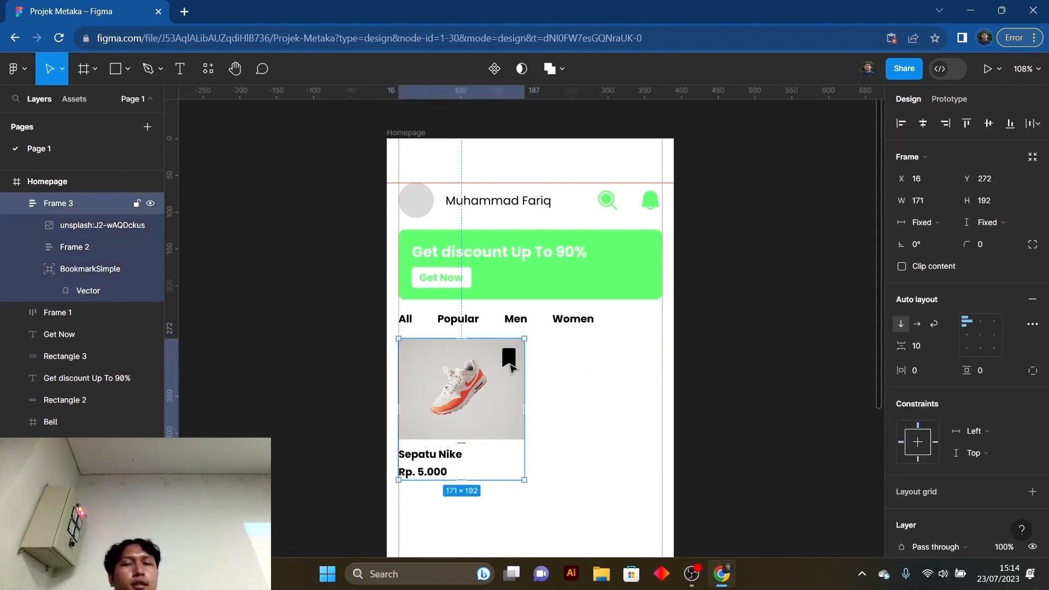
{"action": "scroll", "coordinate": [622, 412], "scroll_direction": "down", "scroll_amount": 2}
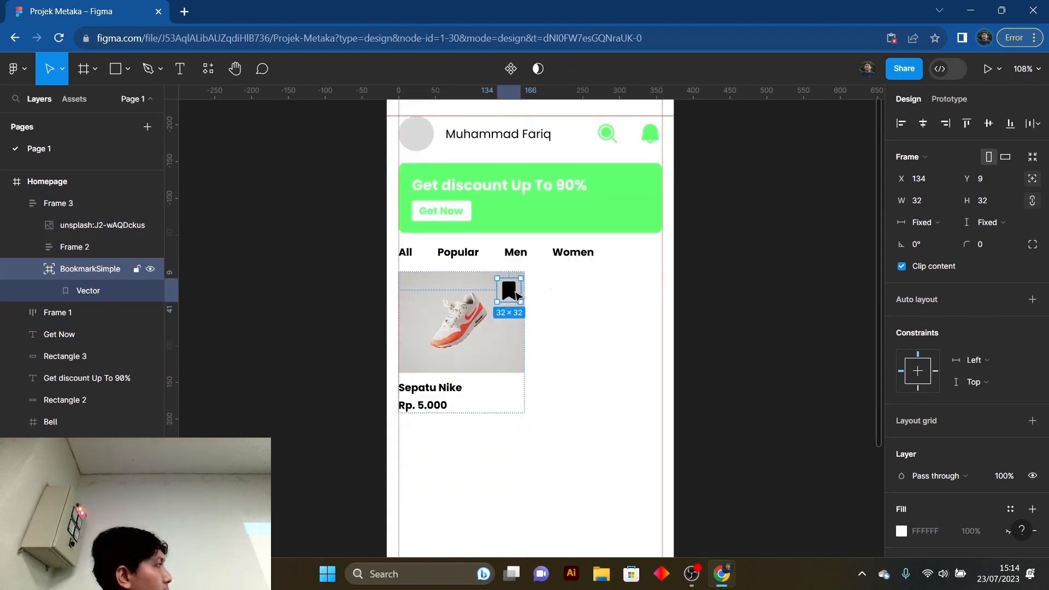
{"action": "mouse_move", "coordinate": [509, 295]}
{"action": "left_mouse_down"}
{"action": "mouse_move", "coordinate": [481, 401]}
{"action": "mouse_move", "coordinate": [509, 302]}
{"action": "left_mouse_up"}
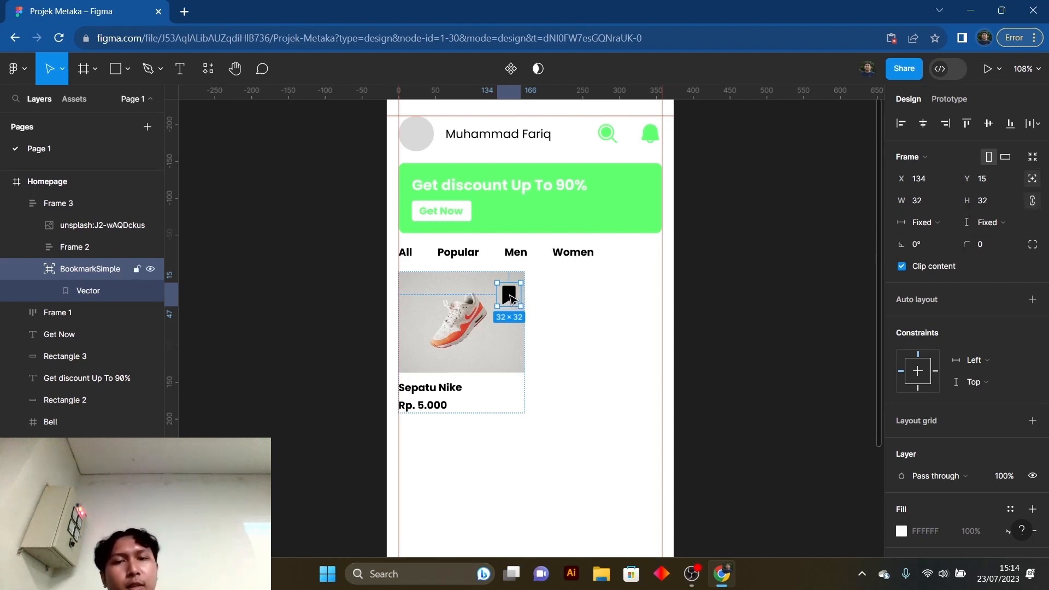
{"action": "left_click_drag", "start_coordinate": [509, 295], "coordinate": [509, 292]}
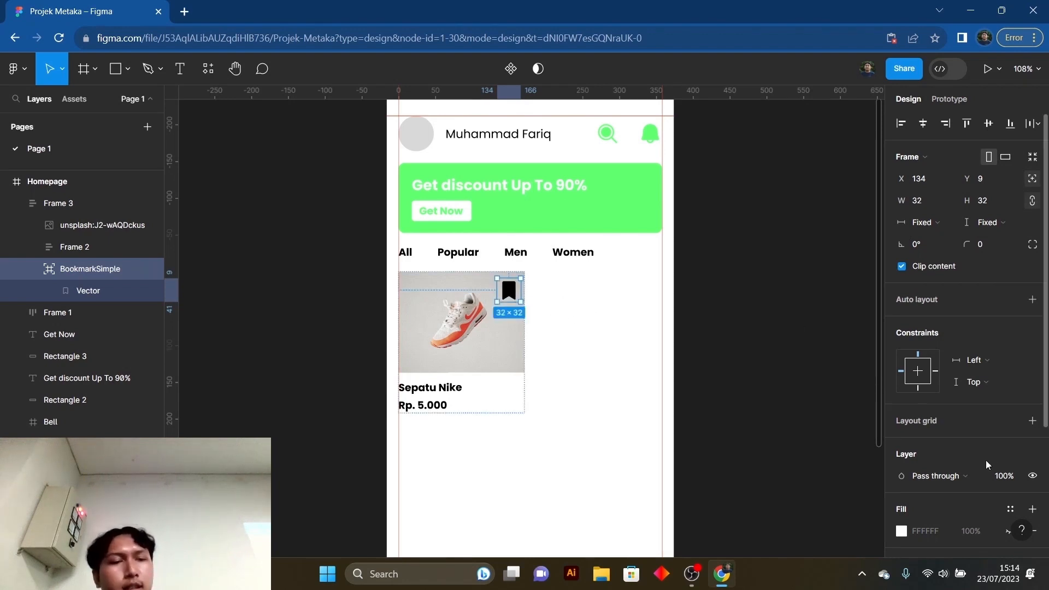
- Try the document's green 61FF71 on the bookmark icon, set its color to white FFFFFF and clear the selection
{"action": "scroll", "coordinate": [986, 460], "scroll_direction": "down", "scroll_amount": 3}
{"action": "left_click", "coordinate": [902, 441]}
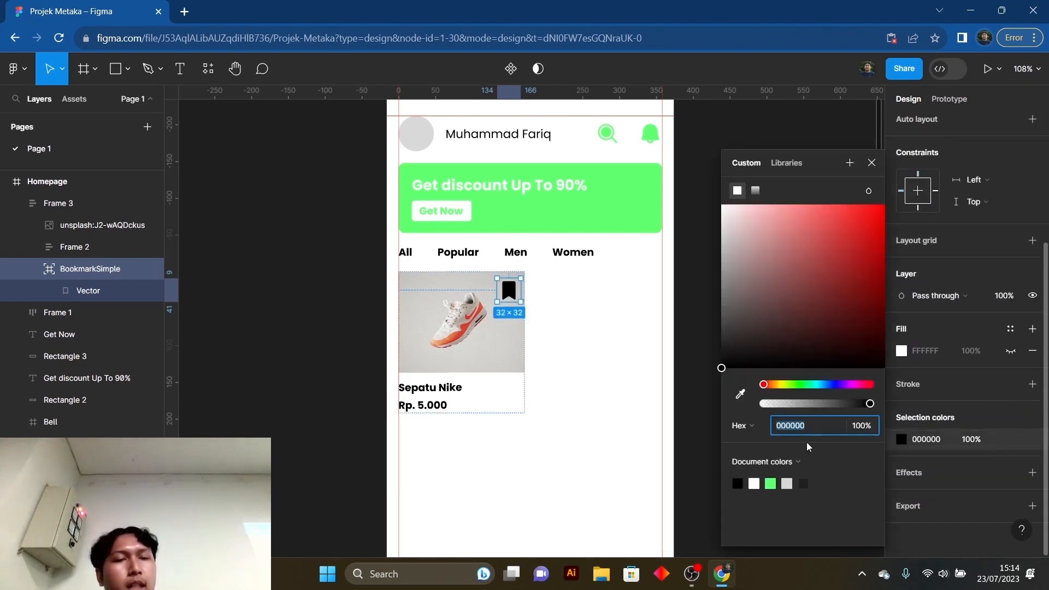
{"action": "left_click", "coordinate": [772, 482]}
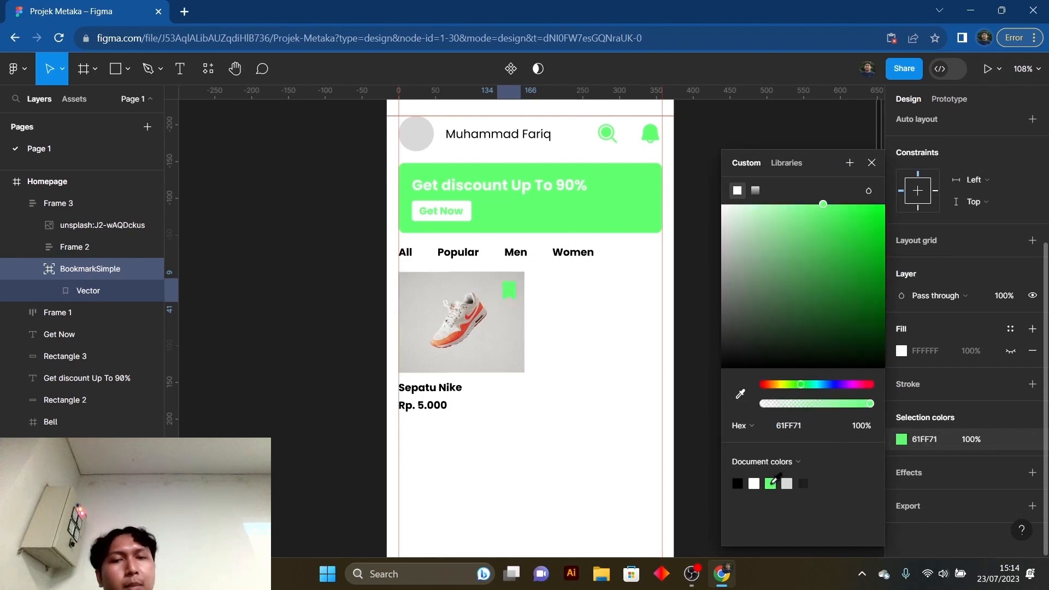
{"action": "left_click", "coordinate": [755, 484]}
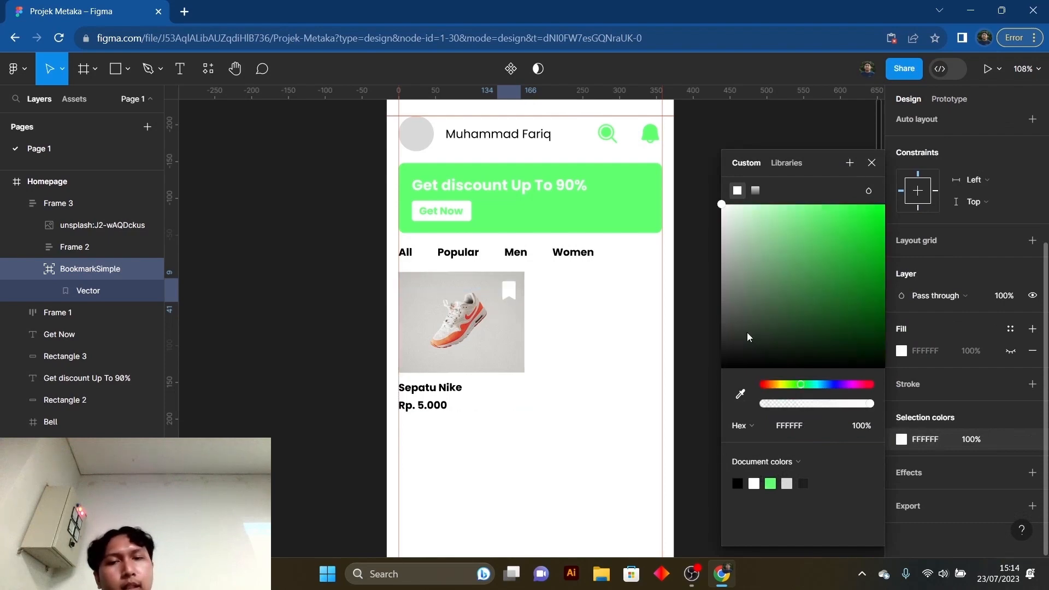
{"action": "left_click", "coordinate": [872, 162]}
{"action": "left_click", "coordinate": [765, 287]}
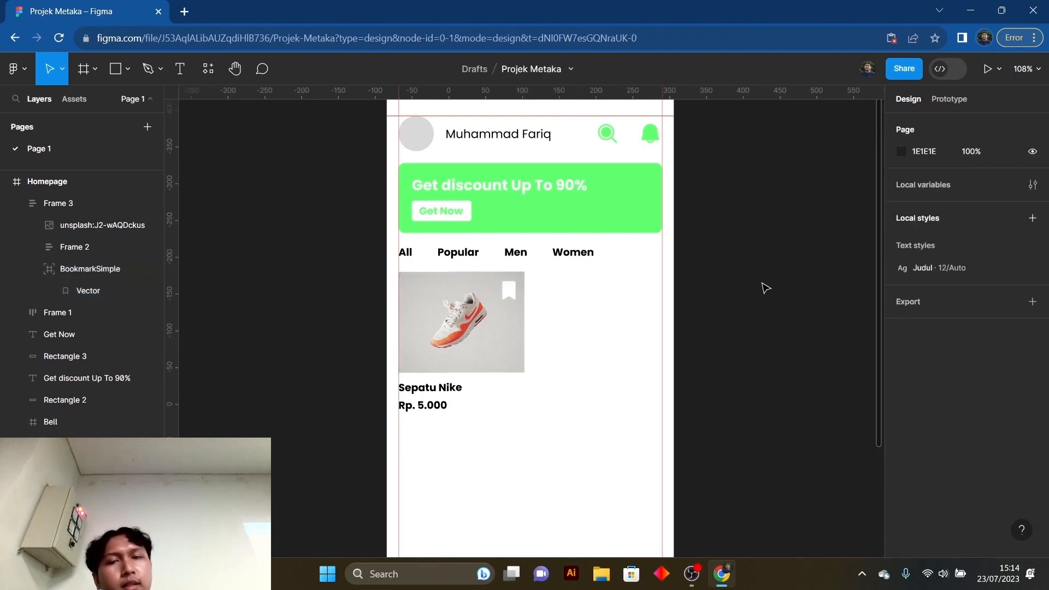
{"action": "scroll", "coordinate": [561, 360], "scroll_direction": "down", "scroll_amount": 1}
{"action": "scroll", "coordinate": [560, 362], "scroll_direction": "up", "scroll_amount": 3}
{"action": "scroll", "coordinate": [561, 367], "scroll_direction": "down", "scroll_amount": 3}
{"action": "scroll", "coordinate": [562, 365], "scroll_direction": "up", "scroll_amount": 1}
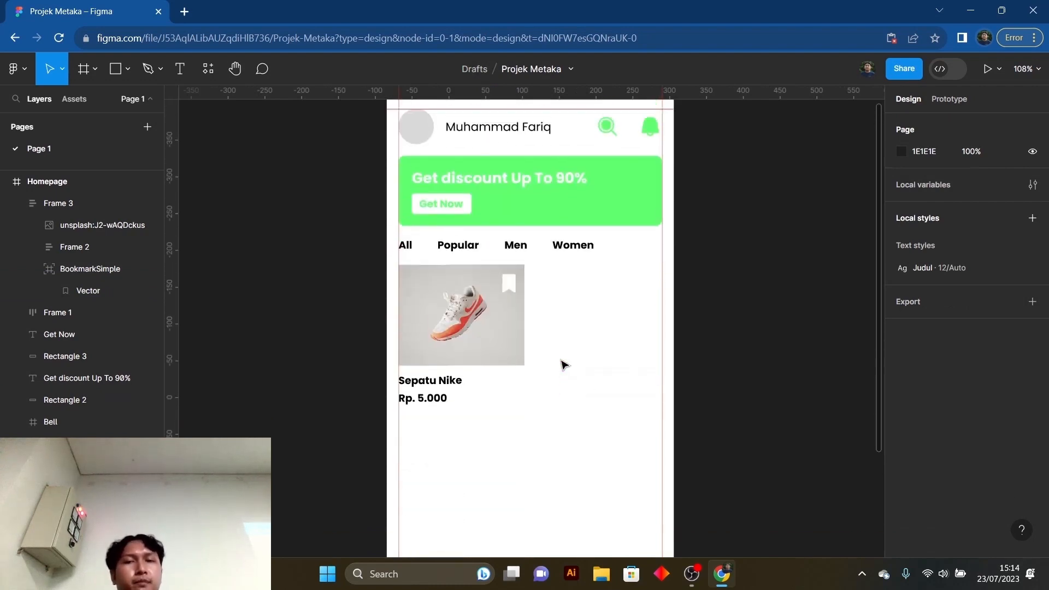
{"action": "scroll", "coordinate": [598, 343], "scroll_direction": "down", "scroll_amount": 1}
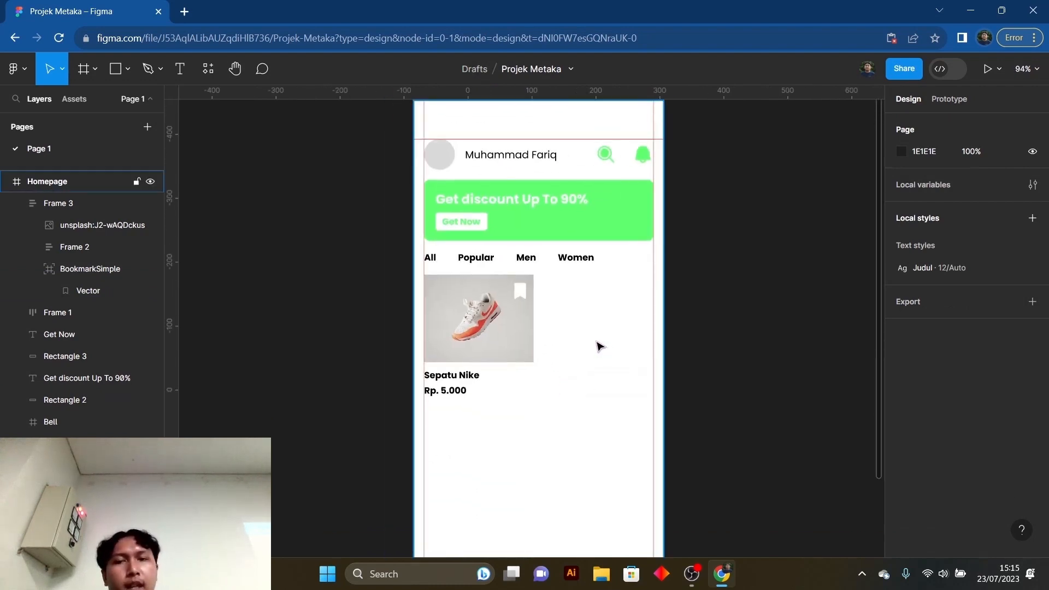
{"action": "left_click", "coordinate": [513, 319]}
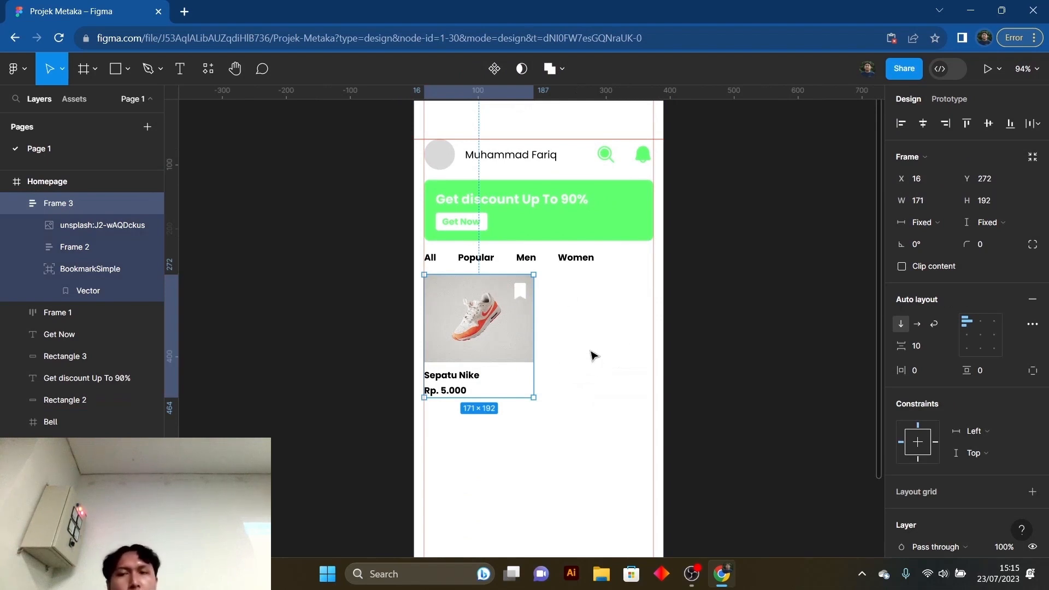
{"action": "left_click", "coordinate": [571, 351]}
{"action": "scroll", "coordinate": [557, 330], "scroll_direction": "up", "scroll_amount": 2}
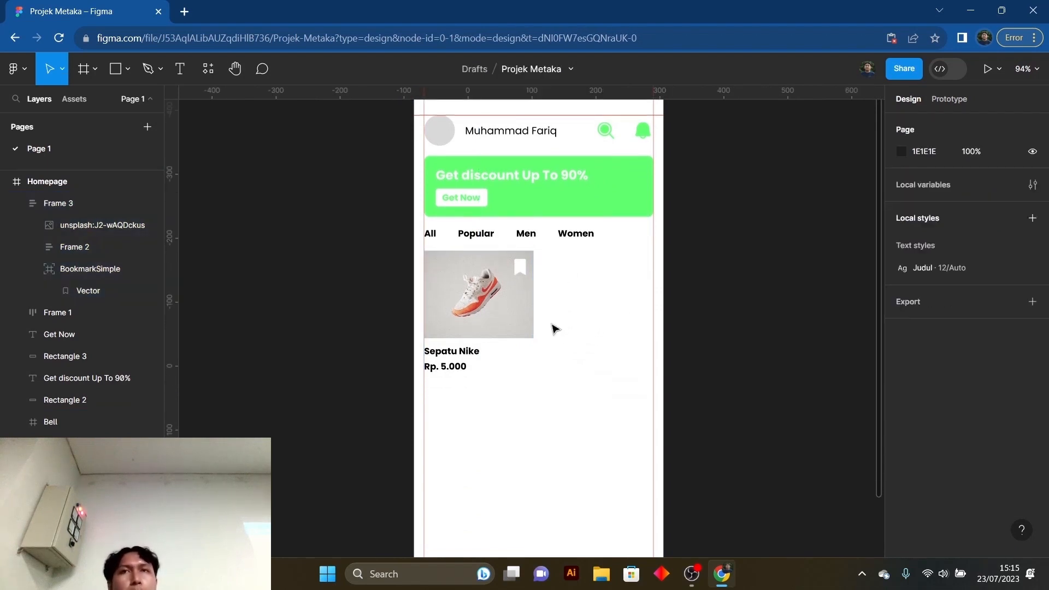
- Duplicate the product card and place the copy beside the original at X 203, Y 272, against the right margin guide
{"action": "left_click", "coordinate": [508, 369]}
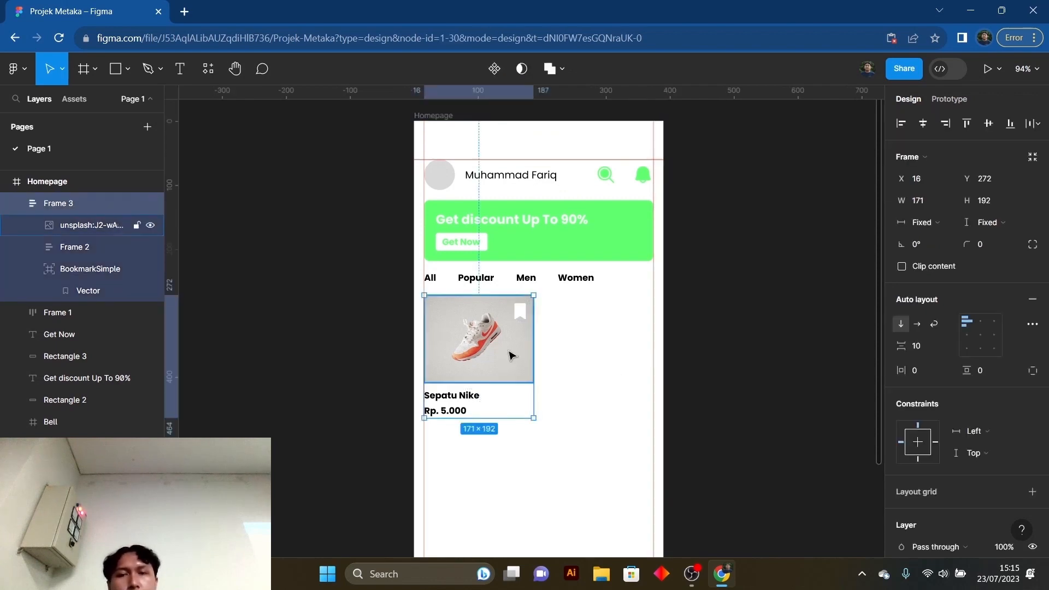
{"action": "key", "text": "ctrl+d"}
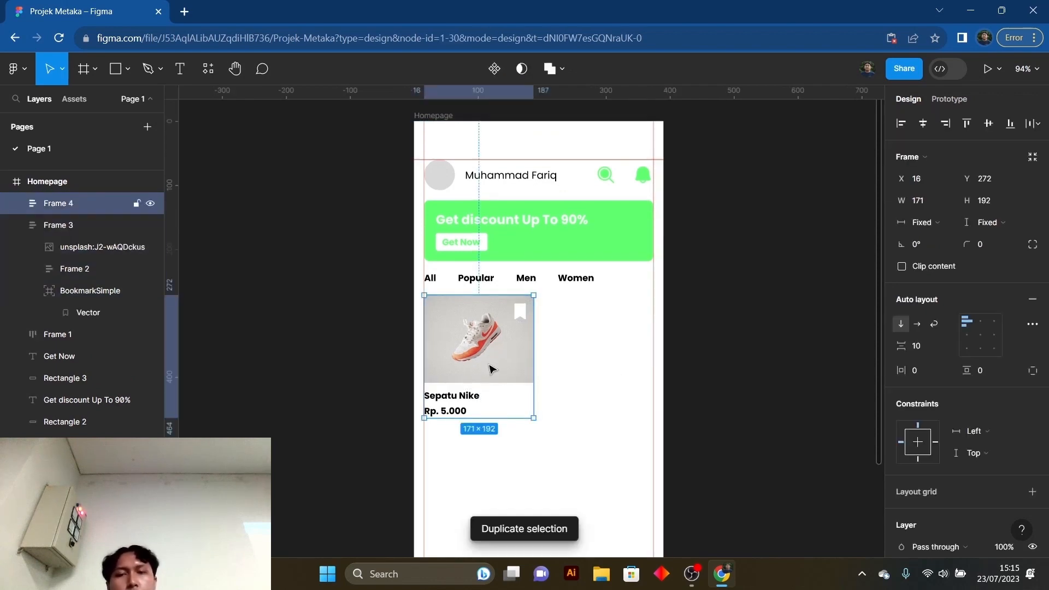
{"action": "left_click", "coordinate": [17, 226]}
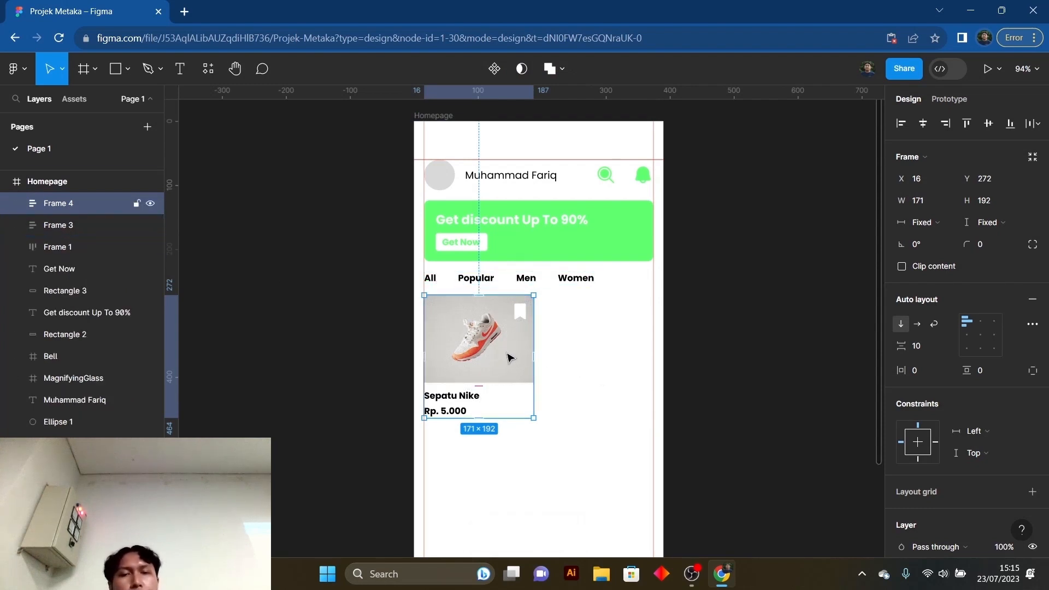
{"action": "left_click_drag", "start_coordinate": [507, 358], "coordinate": [631, 354]}
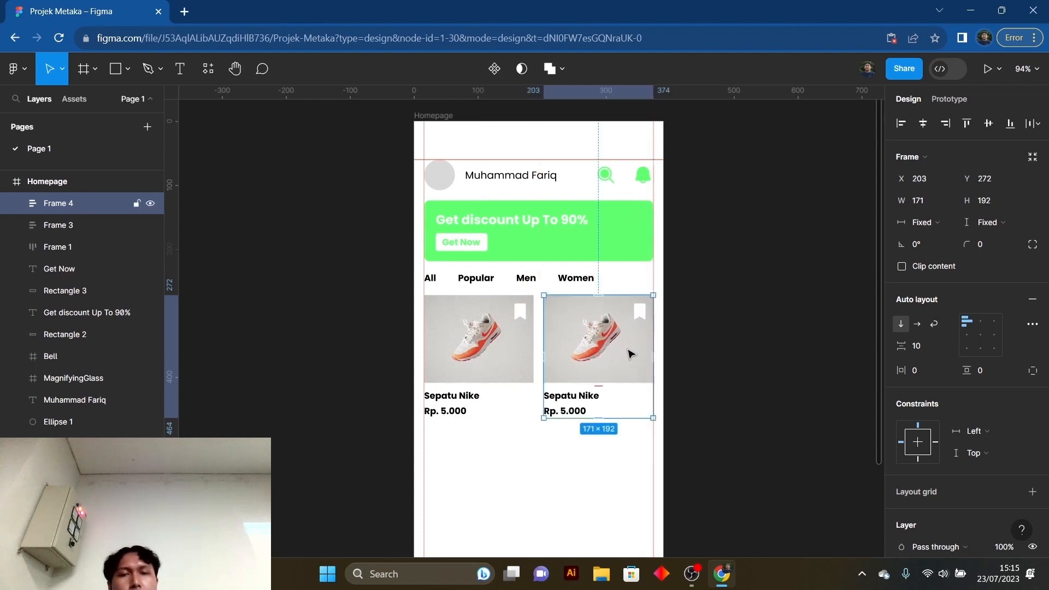
{"action": "left_click", "coordinate": [594, 466]}
{"action": "left_click", "coordinate": [620, 363]}
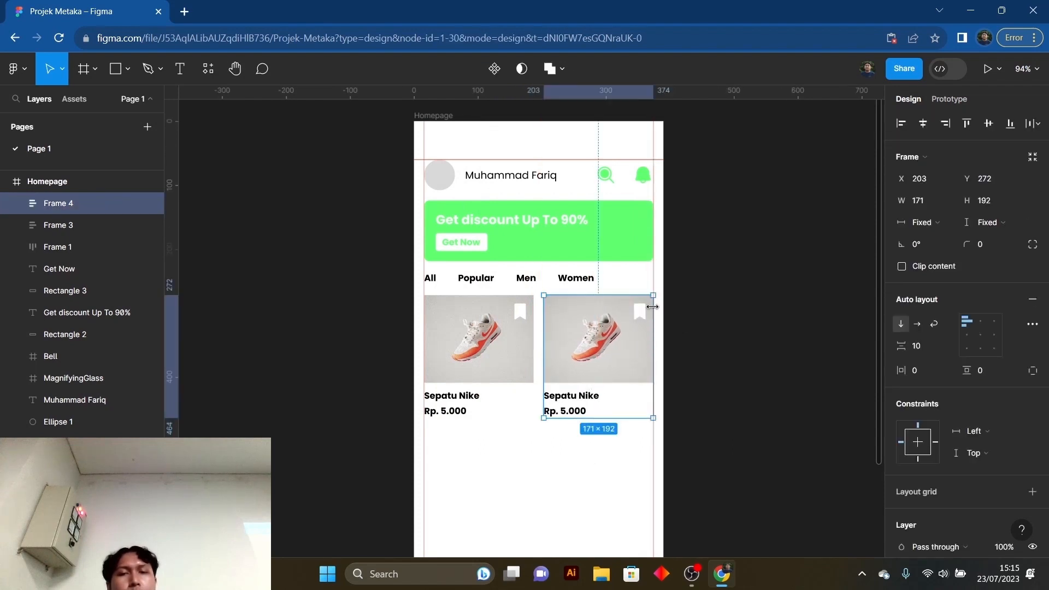
{"action": "left_click", "coordinate": [717, 298]}
- Duplicate both product cards together and place the copies as a second row below them at Y 480
{"action": "scroll", "coordinate": [658, 375], "scroll_direction": "down", "scroll_amount": 3}
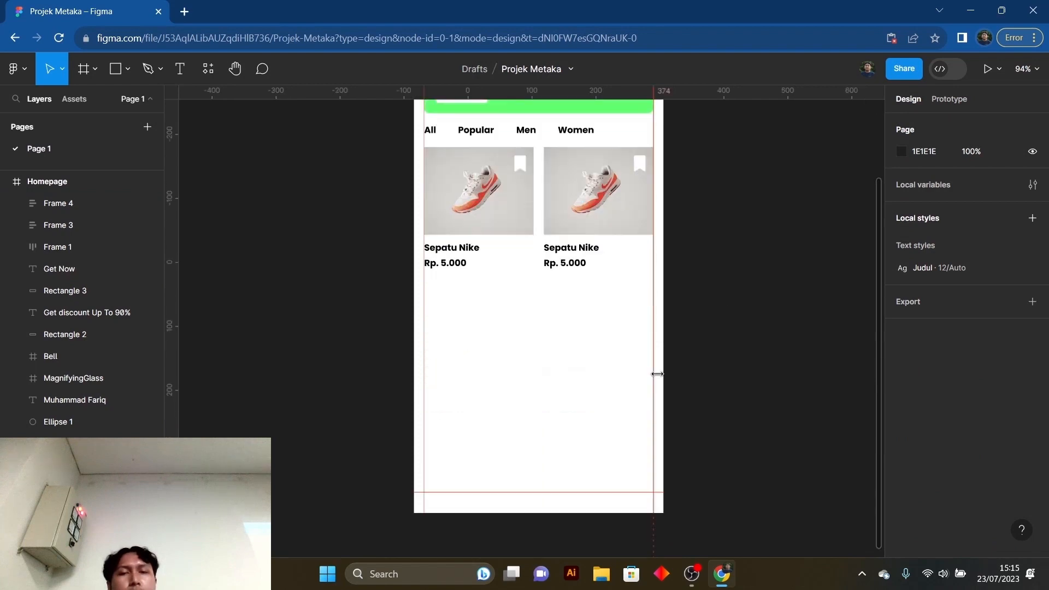
{"action": "scroll", "coordinate": [553, 356], "scroll_direction": "up", "scroll_amount": 3}
{"action": "scroll", "coordinate": [528, 349], "scroll_direction": "down", "scroll_amount": 1}
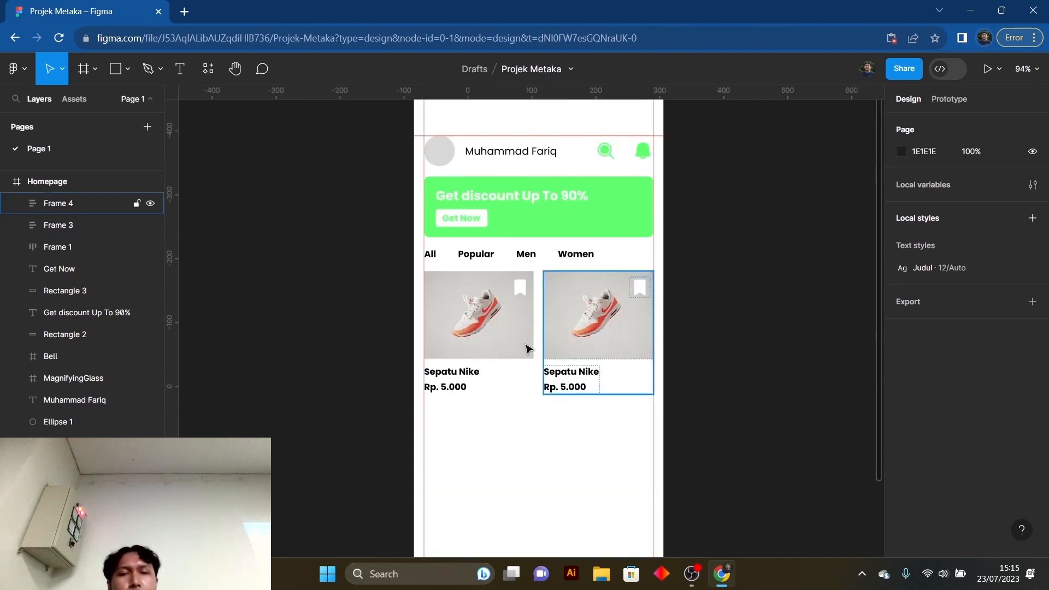
{"action": "left_click", "coordinate": [511, 336]}
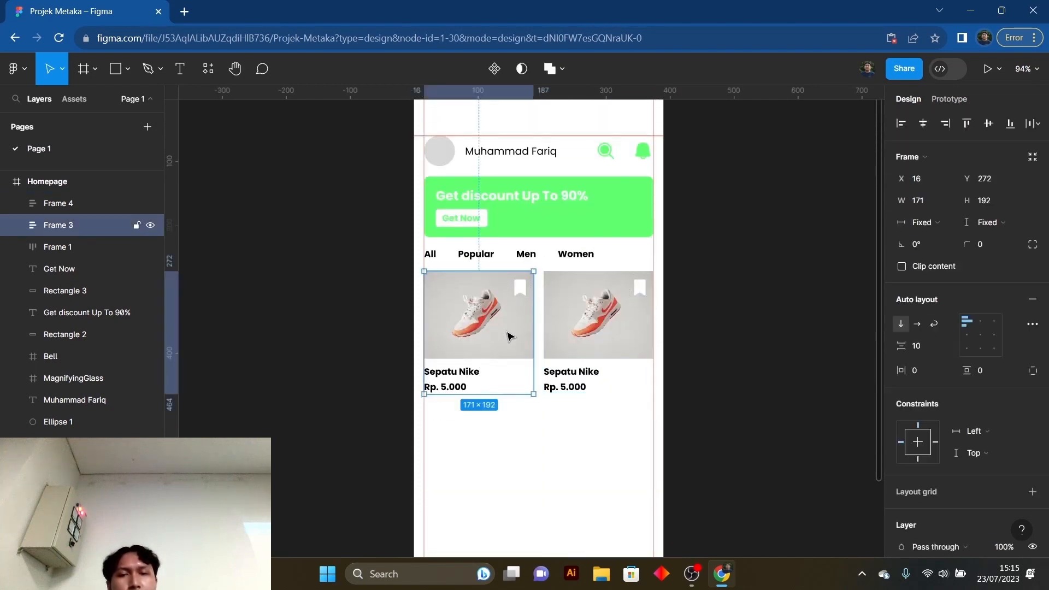
{"action": "left_click", "coordinate": [625, 342], "text": "shift"}
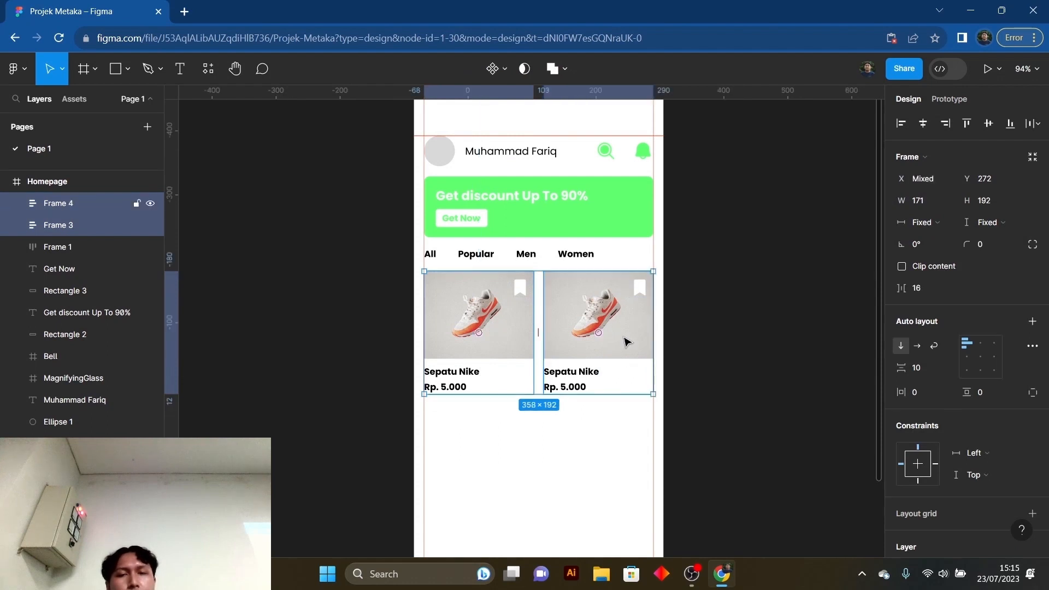
{"action": "scroll", "coordinate": [605, 357], "scroll_direction": "down", "scroll_amount": 3}
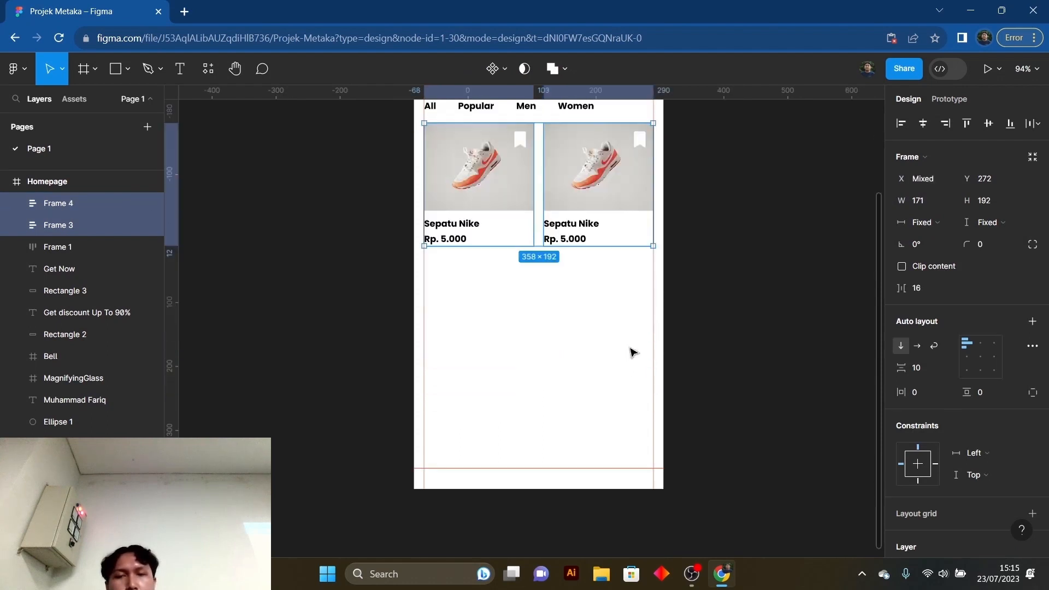
{"action": "scroll", "coordinate": [632, 351], "scroll_direction": "up", "scroll_amount": 1}
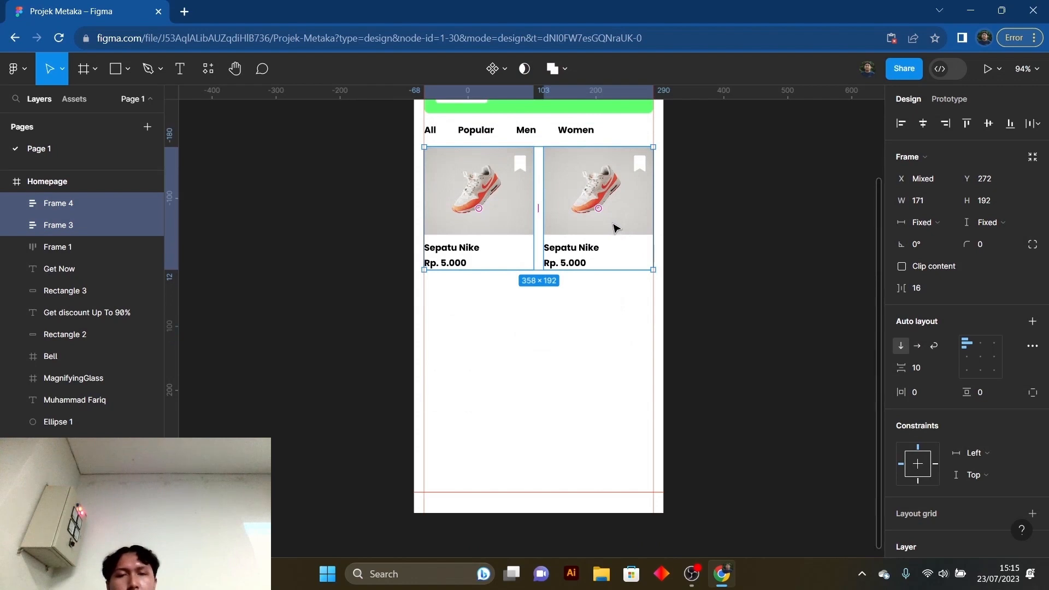
{"action": "left_click_drag", "start_coordinate": [625, 412], "coordinate": [477, 209]}
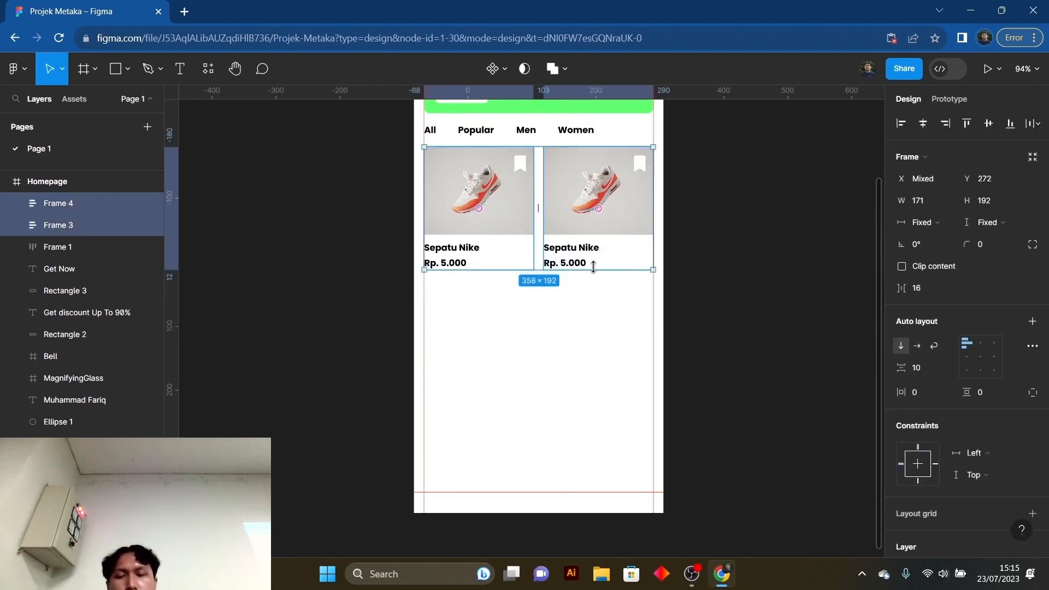
{"action": "key", "text": "ctrl+d"}
{"action": "left_click_drag", "start_coordinate": [607, 248], "coordinate": [607, 358]}
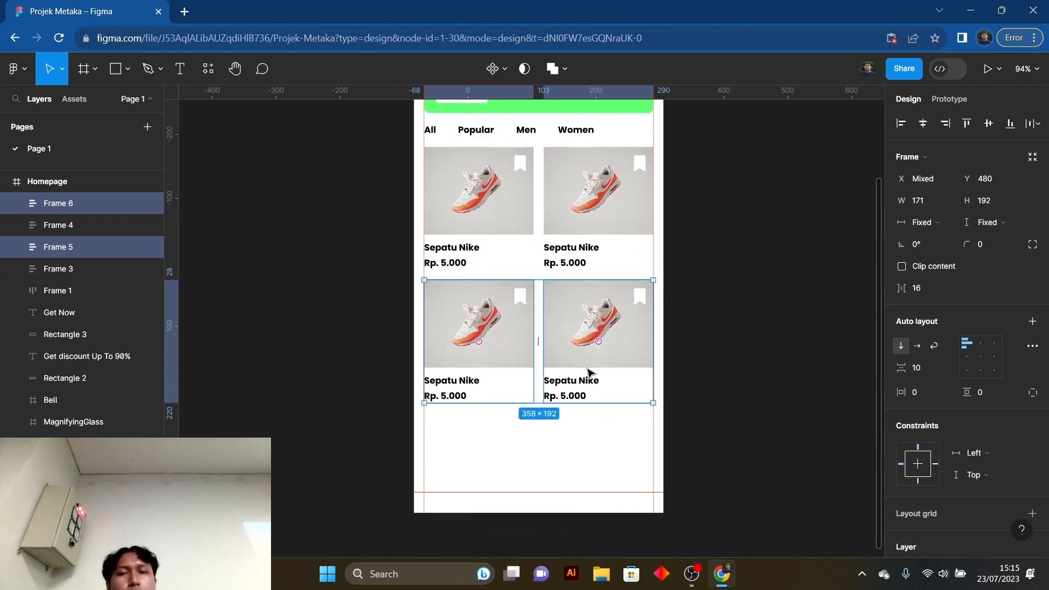
{"action": "left_click", "coordinate": [717, 361]}
{"action": "scroll", "coordinate": [678, 361], "scroll_direction": "up", "scroll_amount": 3}
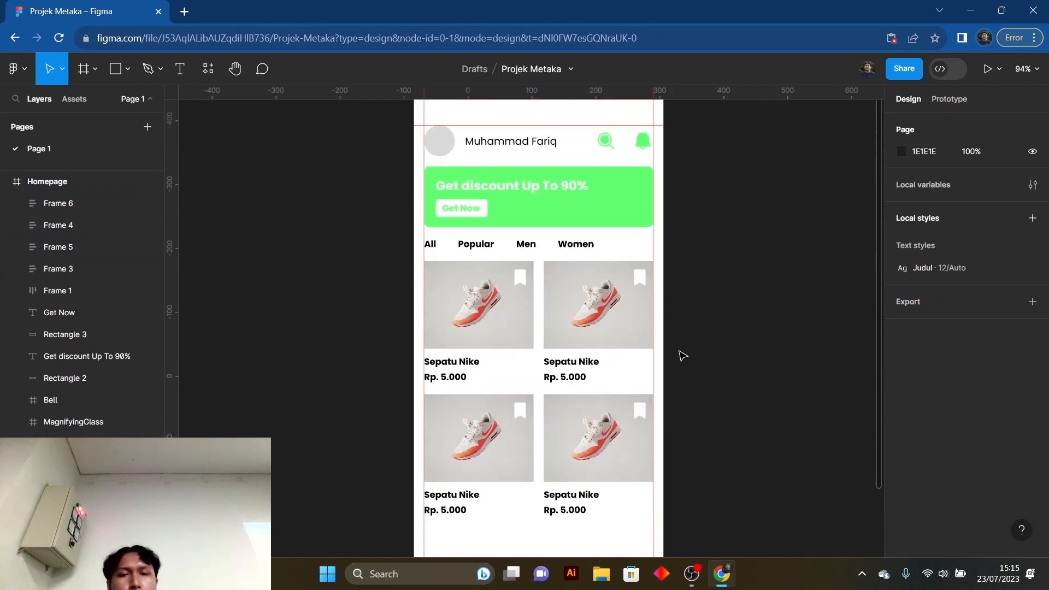
{"action": "scroll", "coordinate": [683, 356], "scroll_direction": "down", "scroll_amount": 5}
{"action": "scroll", "coordinate": [685, 364], "scroll_direction": "up", "scroll_amount": 5}
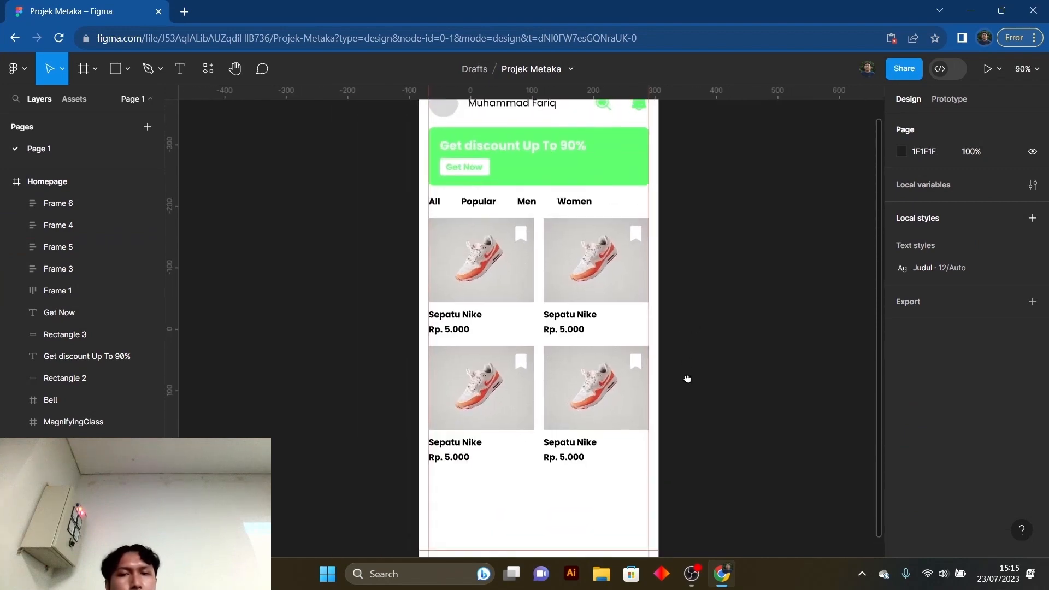
- Look over the Homepage frame from the header and banner to the second row of product cards
{"action": "scroll", "coordinate": [687, 380], "scroll_direction": "up", "scroll_amount": 1}
{"action": "scroll", "coordinate": [688, 381], "scroll_direction": "down", "scroll_amount": 1}
{"action": "scroll", "coordinate": [688, 381], "scroll_direction": "down", "scroll_amount": 2}
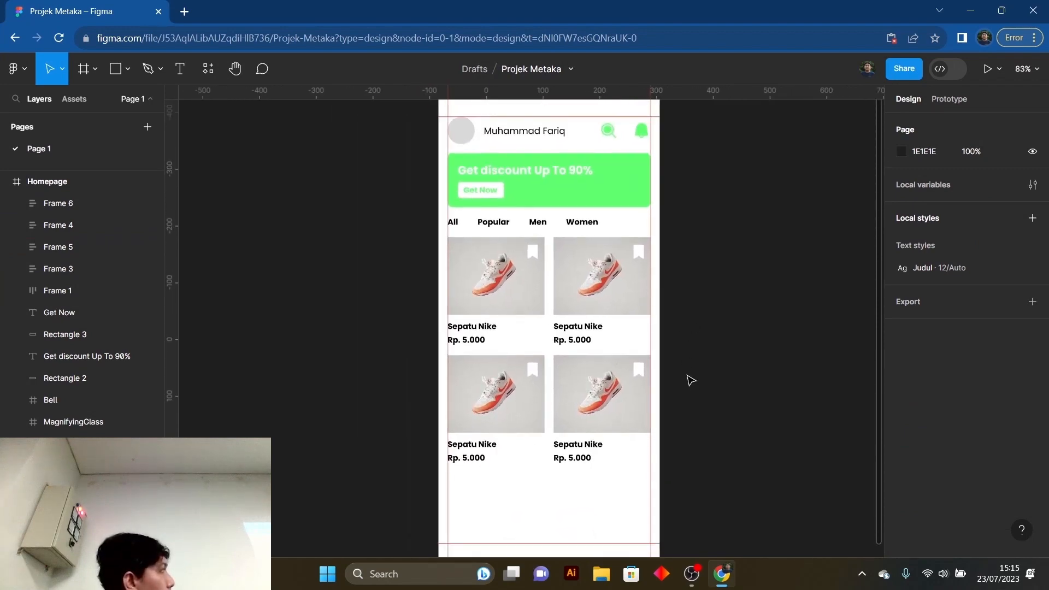
{"action": "scroll", "coordinate": [688, 386], "scroll_direction": "down", "scroll_amount": 3}
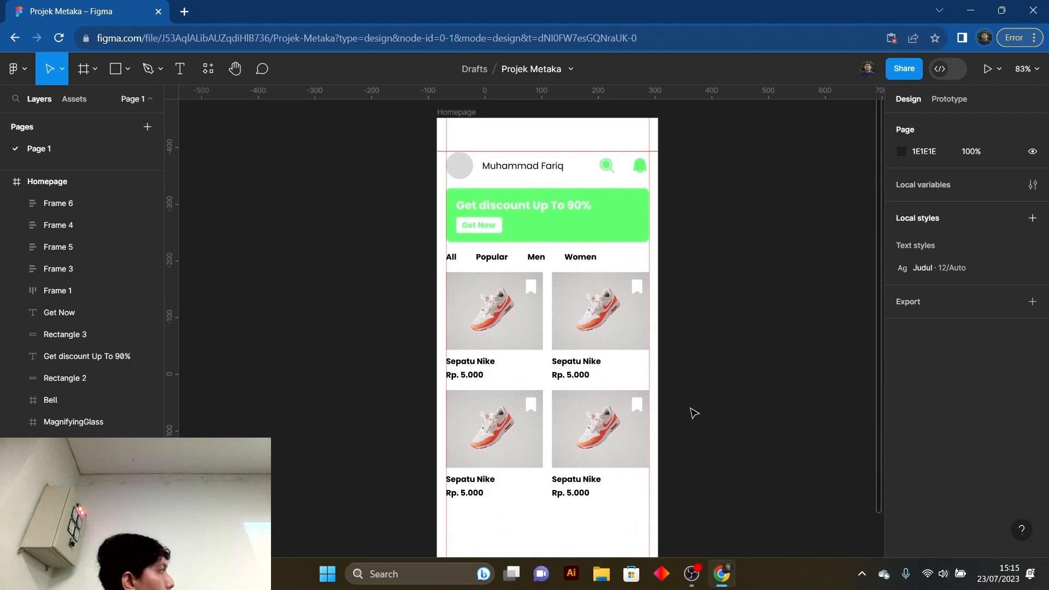
{"action": "scroll", "coordinate": [693, 405], "scroll_direction": "up", "scroll_amount": 1}
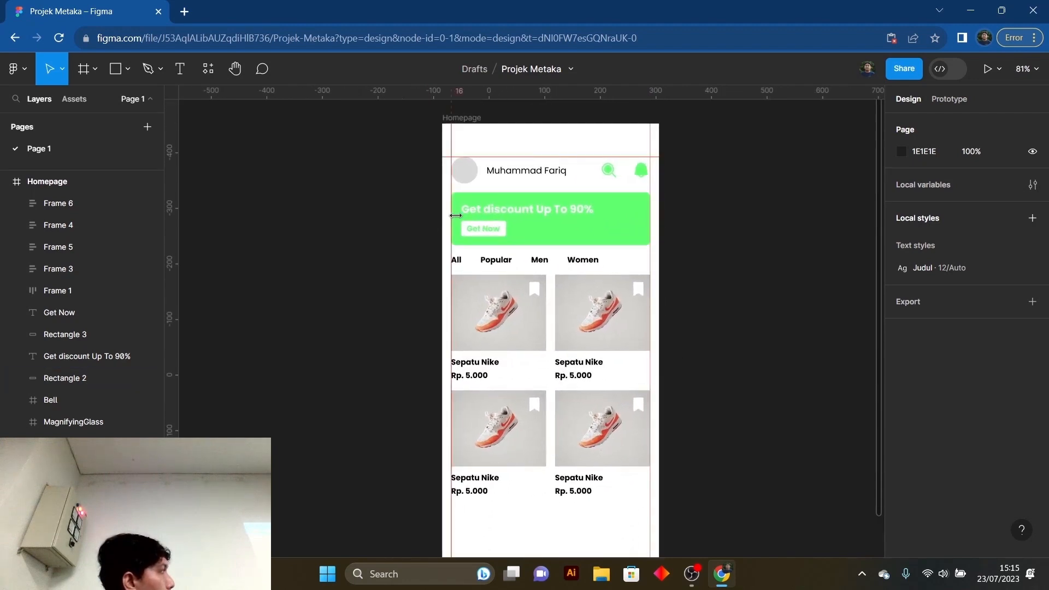
{"action": "left_click", "coordinate": [488, 268]}
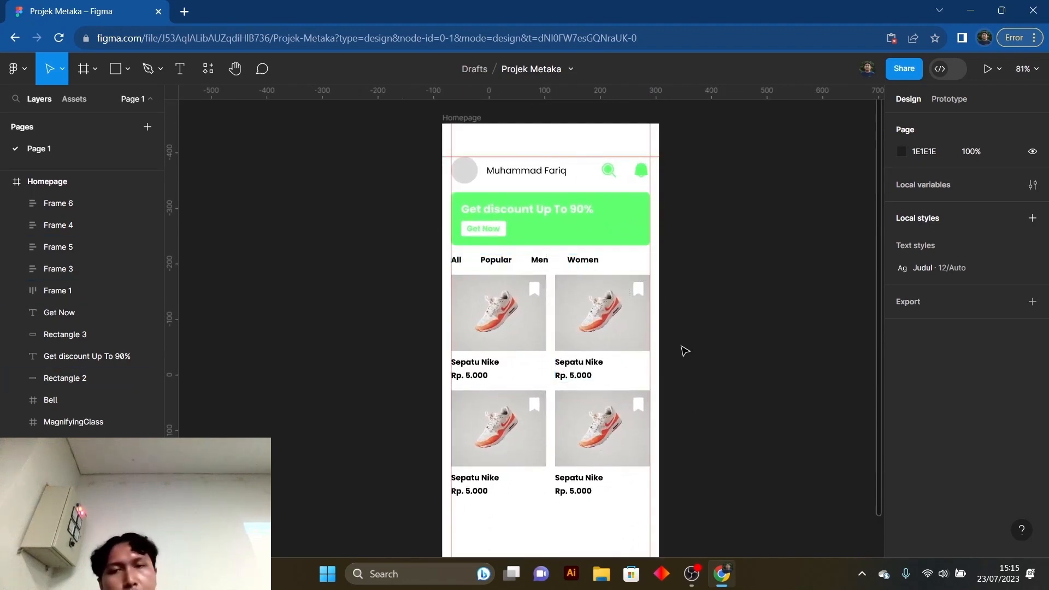
{"action": "scroll", "coordinate": [685, 352], "scroll_direction": "up", "scroll_amount": 1}
{"action": "left_click", "coordinate": [497, 268]}
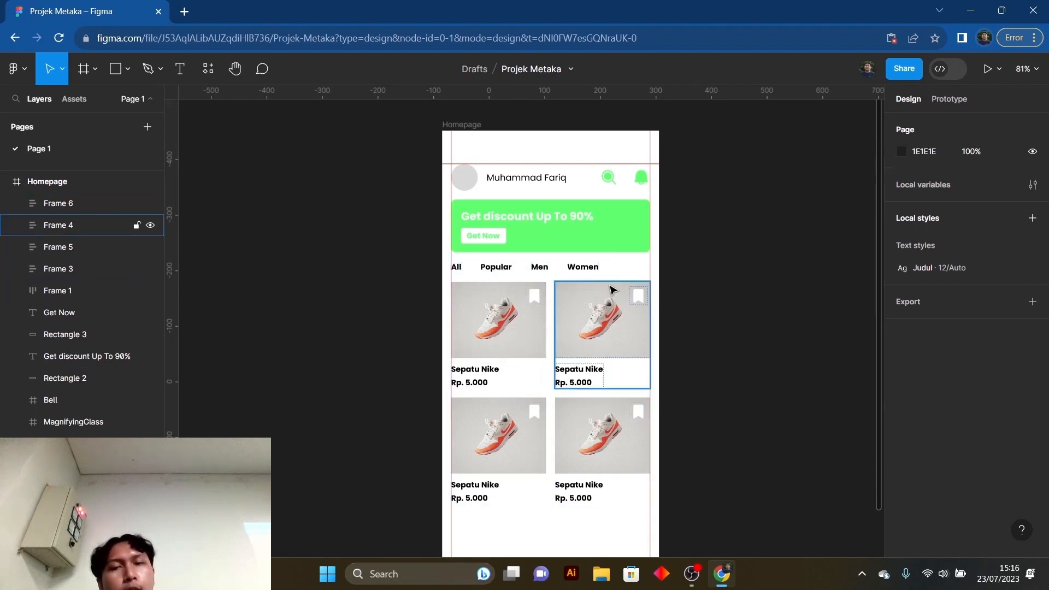
{"action": "scroll", "coordinate": [553, 382], "scroll_direction": "down", "scroll_amount": 1}
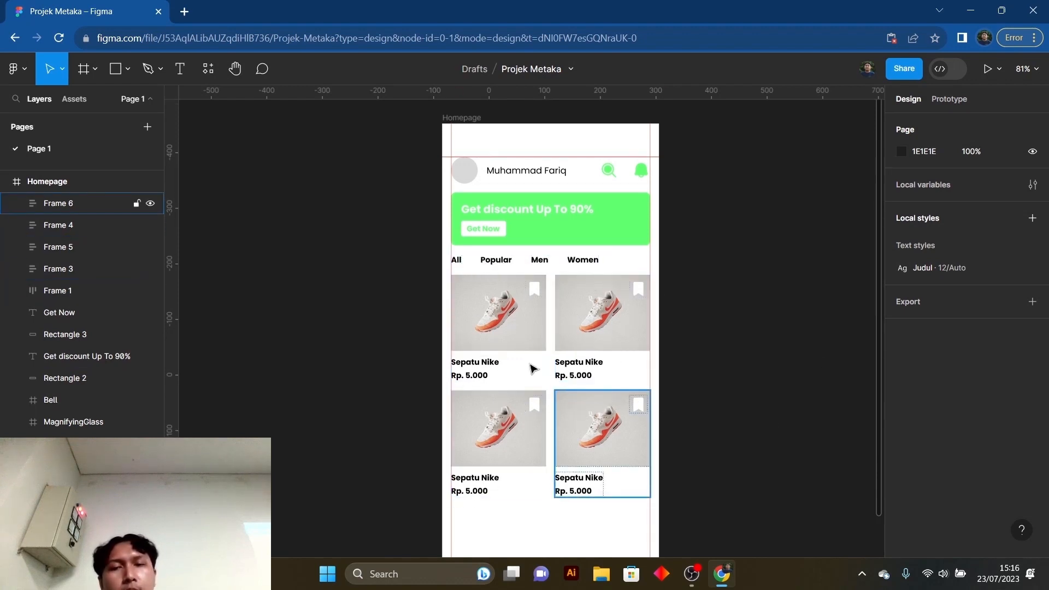
- Set the font weight of the All category label to Regular
{"action": "double_click", "coordinate": [459, 267]}
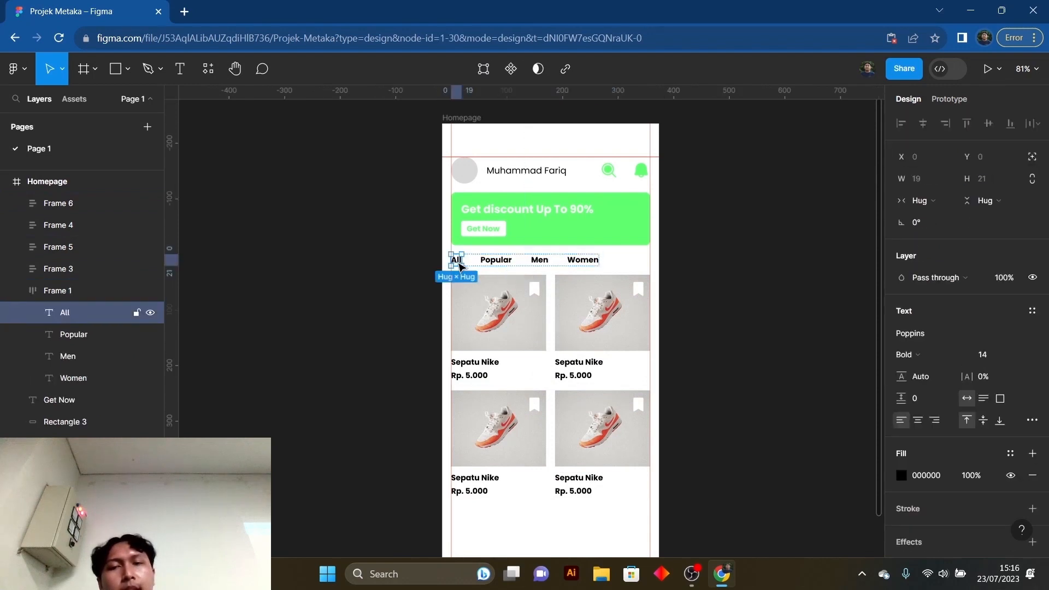
{"action": "left_click", "coordinate": [504, 265]}
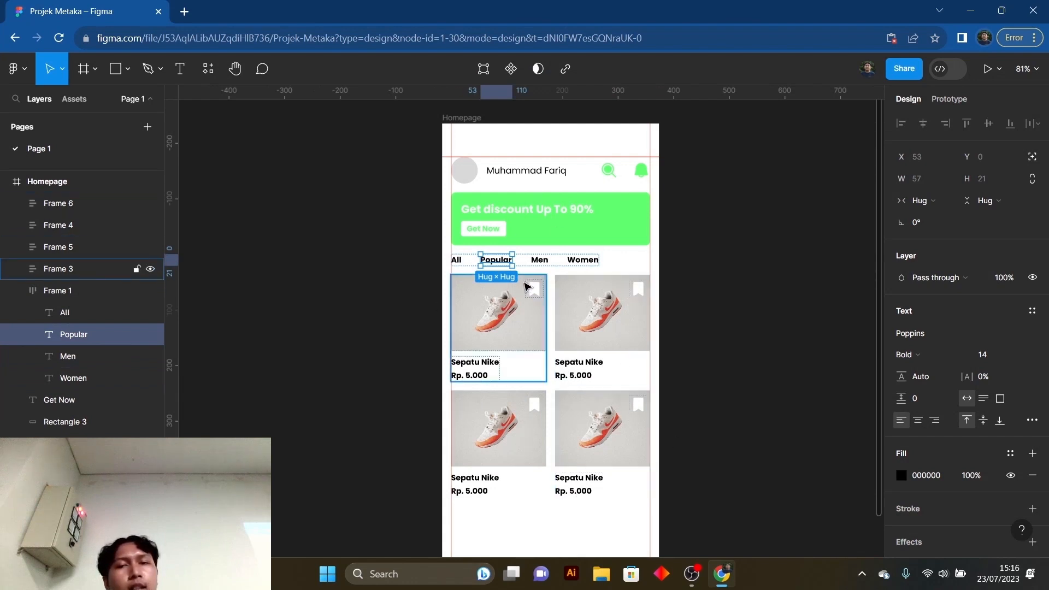
{"action": "left_click", "coordinate": [459, 262]}
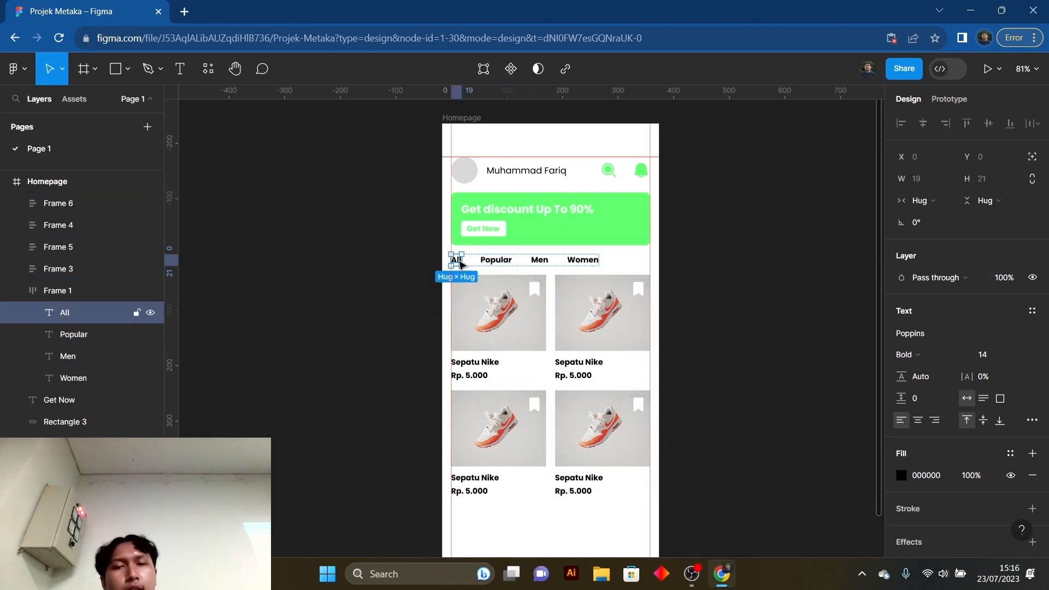
{"action": "left_click", "coordinate": [926, 354]}
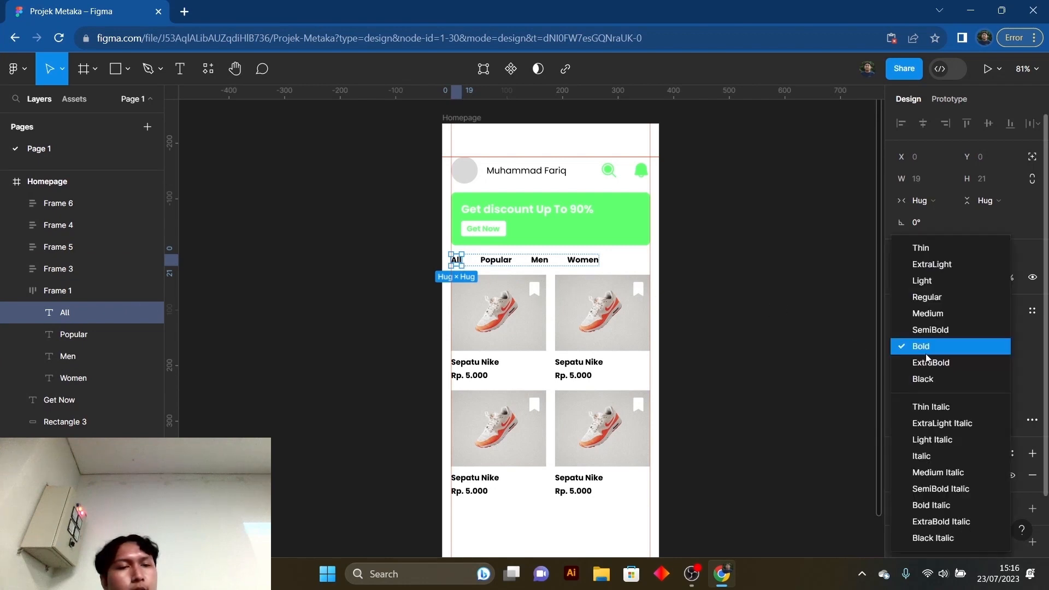
{"action": "left_click", "coordinate": [925, 300]}
- Set the Men and Women category labels to Regular weight and clear the selection
{"action": "left_click", "coordinate": [541, 261]}
{"action": "left_click", "coordinate": [541, 262]}
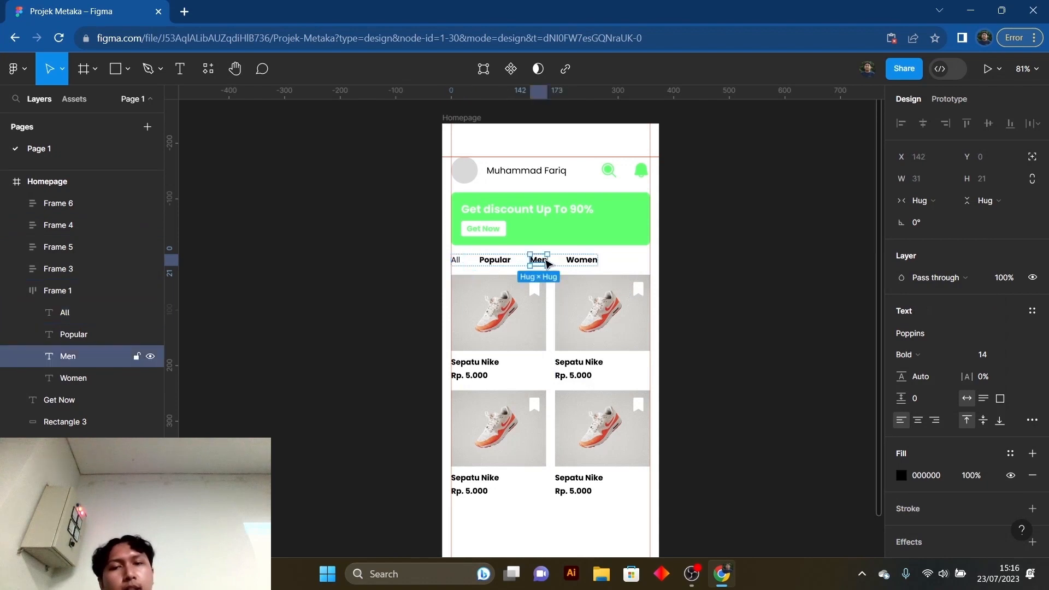
{"action": "left_click", "coordinate": [903, 355]}
{"action": "left_click", "coordinate": [918, 300]}
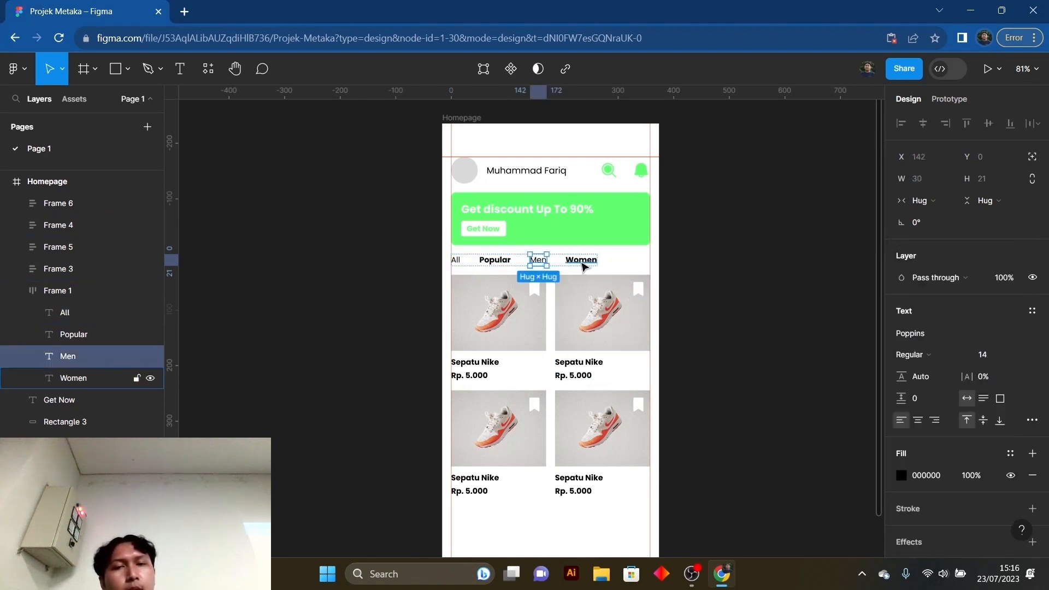
{"action": "left_click", "coordinate": [581, 261]}
{"action": "left_click", "coordinate": [903, 355]}
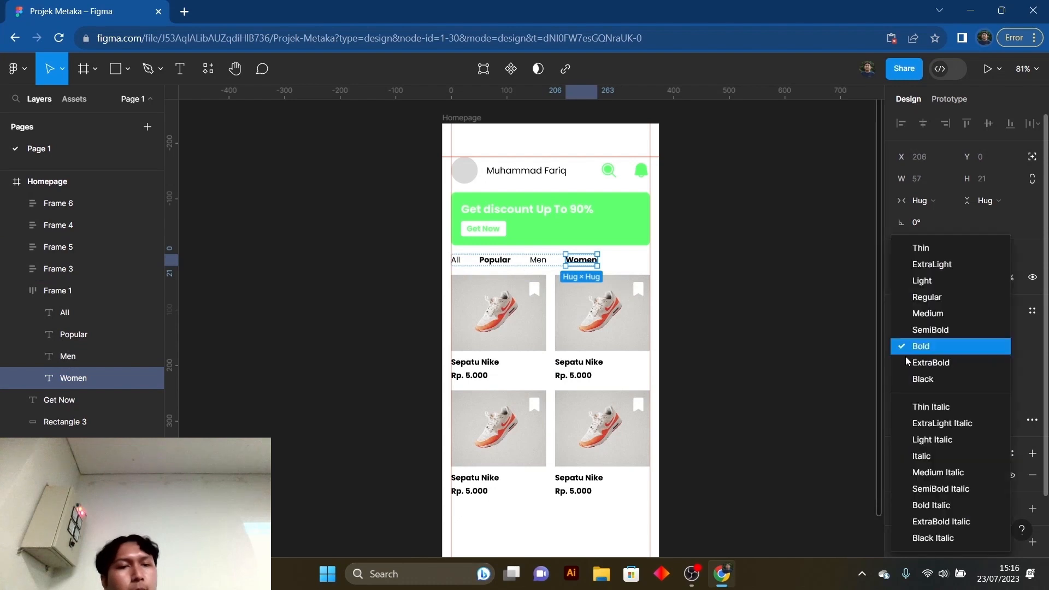
{"action": "left_click", "coordinate": [918, 300]}
{"action": "left_click", "coordinate": [709, 323]}
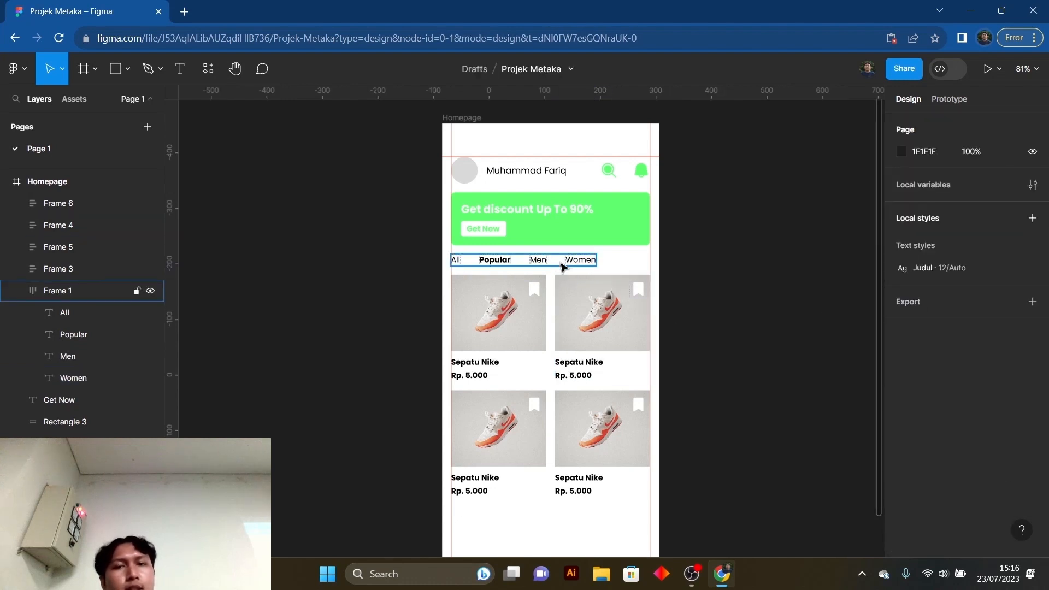
- Check the font weights of the Men and Popular category labels, keeping Men at Regular
{"action": "left_click", "coordinate": [538, 262]}
{"action": "left_click", "coordinate": [539, 263]}
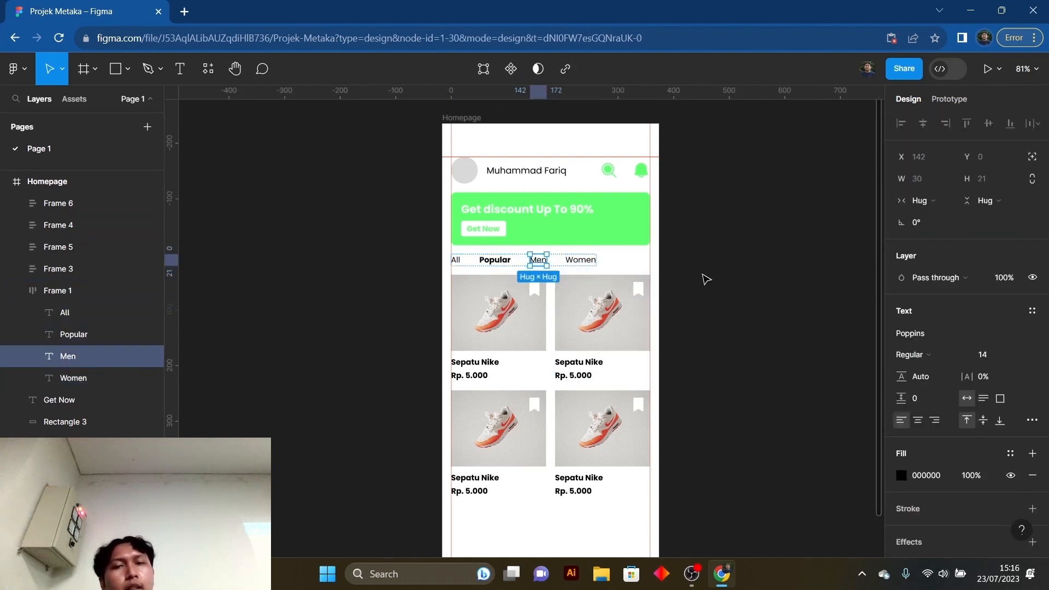
{"action": "left_click", "coordinate": [912, 354]}
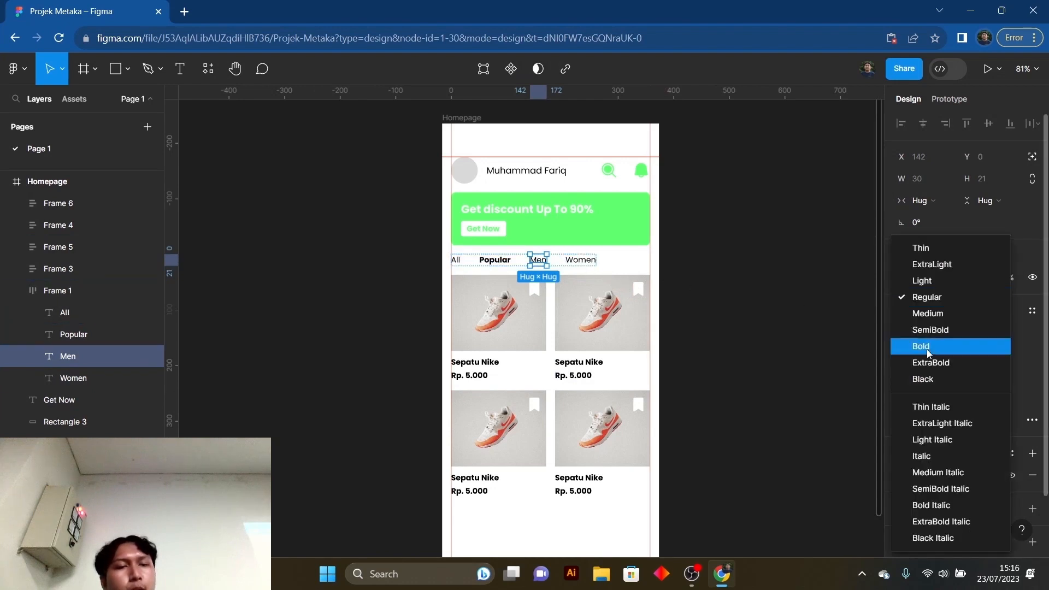
{"action": "left_click", "coordinate": [925, 300]}
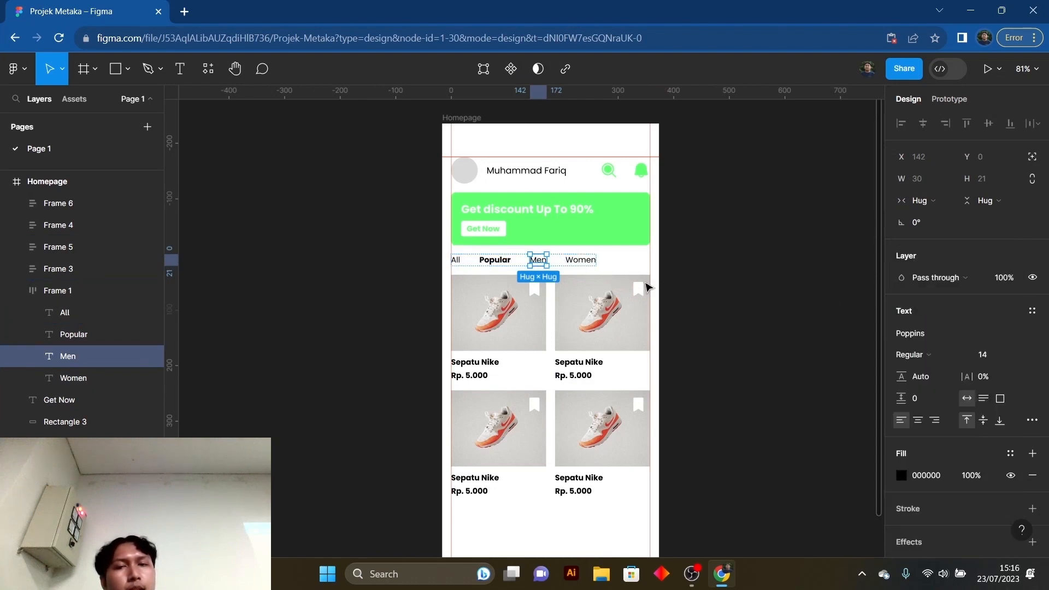
{"action": "left_click", "coordinate": [494, 262]}
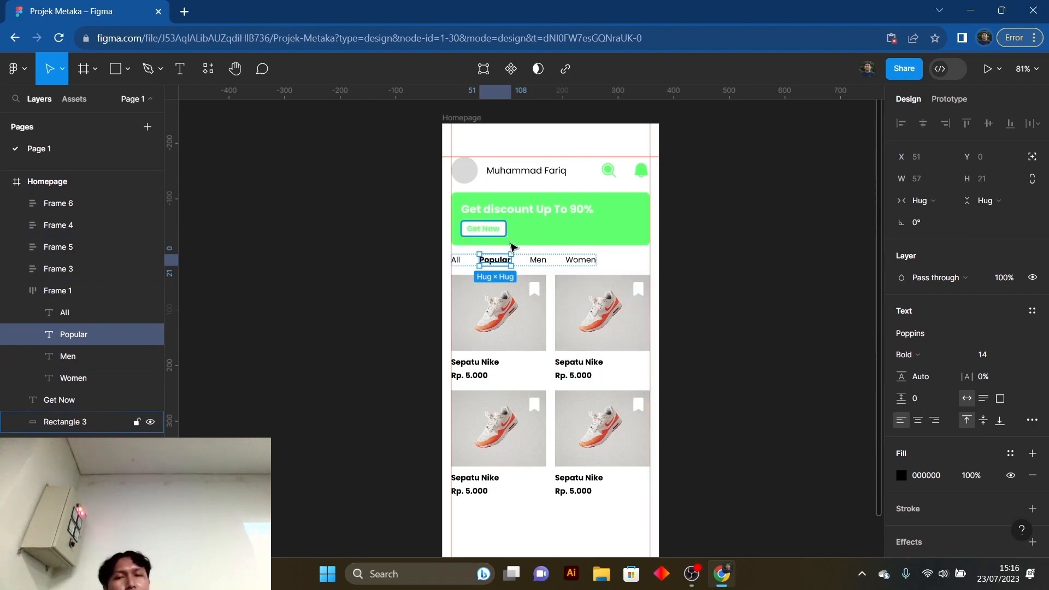
{"action": "left_click", "coordinate": [723, 374]}
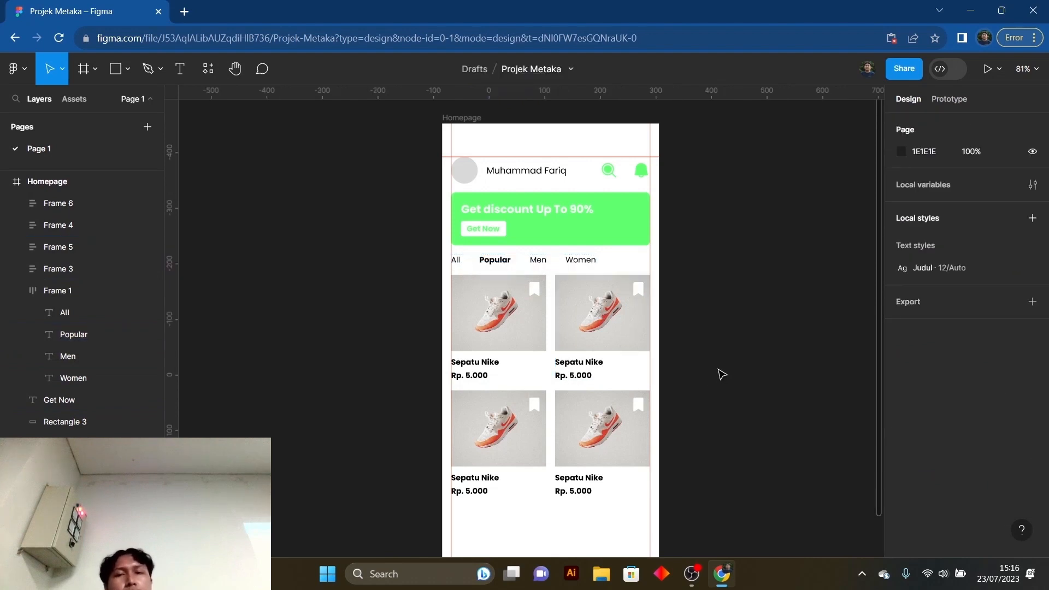
- Select all four product cards and combine them into one frame with auto layout
{"action": "scroll", "coordinate": [710, 373], "scroll_direction": "up", "scroll_amount": 1}
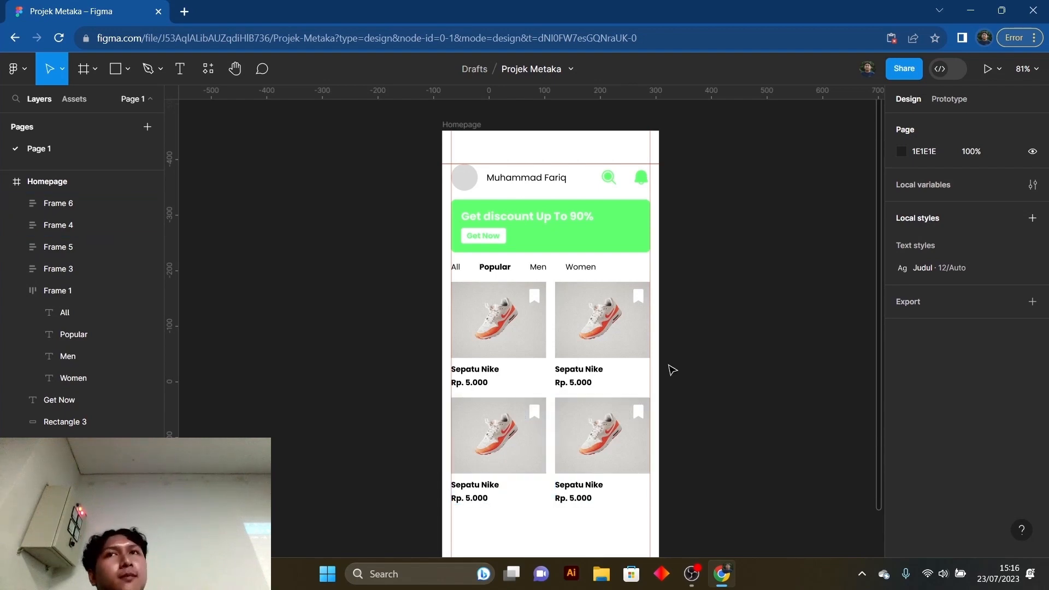
{"action": "scroll", "coordinate": [671, 368], "scroll_direction": "down", "scroll_amount": 3}
{"action": "left_click_drag", "start_coordinate": [687, 335], "coordinate": [659, 339]}
{"action": "scroll", "coordinate": [665, 355], "scroll_direction": "down", "scroll_amount": 1}
{"action": "left_click_drag", "start_coordinate": [597, 475], "coordinate": [477, 289]}
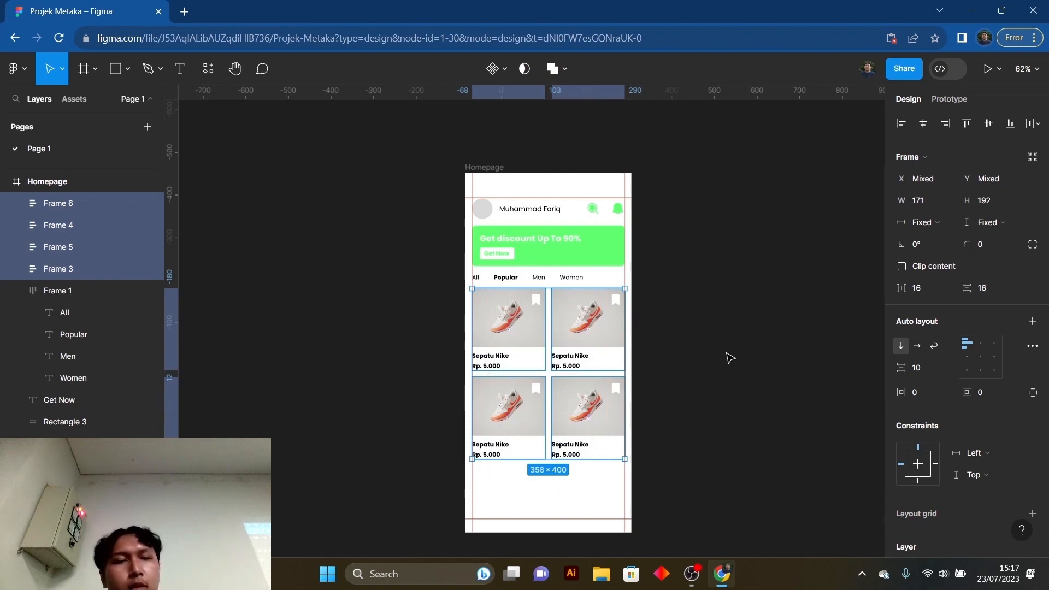
{"action": "left_click", "coordinate": [670, 349]}
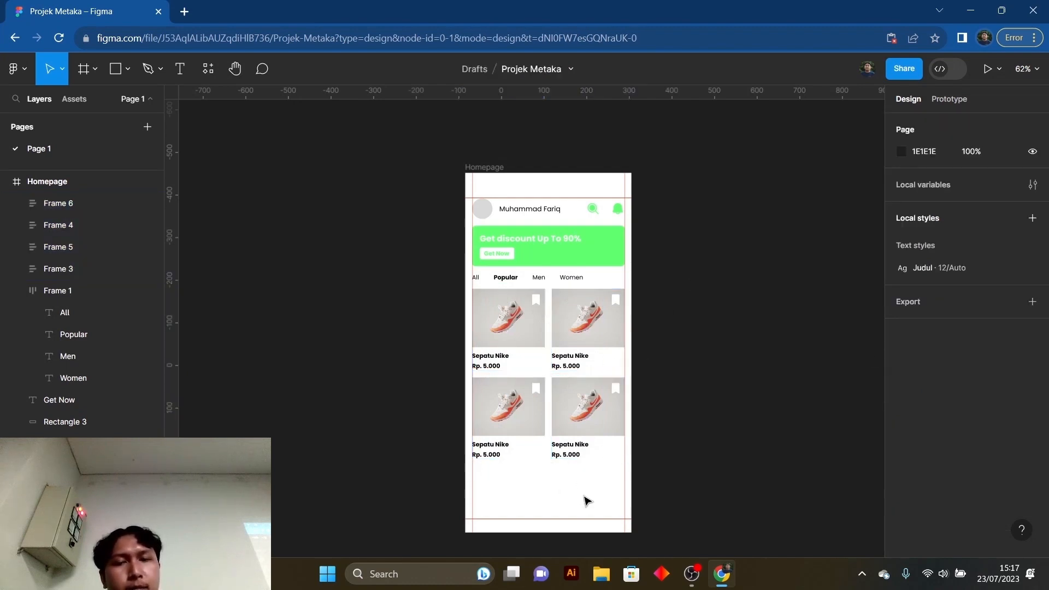
{"action": "left_click_drag", "start_coordinate": [606, 483], "coordinate": [527, 340]}
{"action": "right_click", "coordinate": [535, 350]}
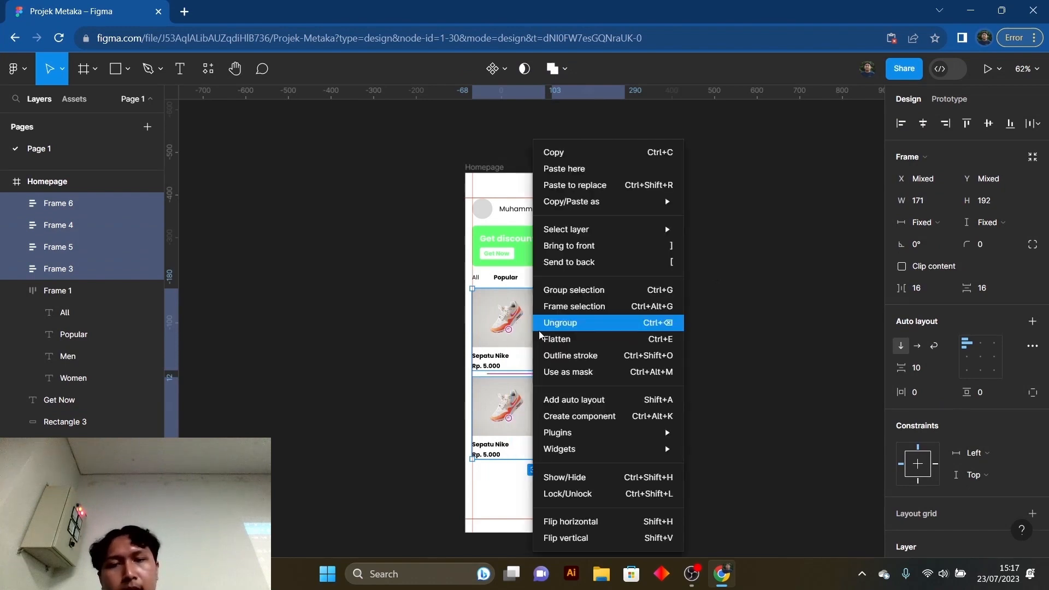
{"action": "left_click", "coordinate": [596, 403]}
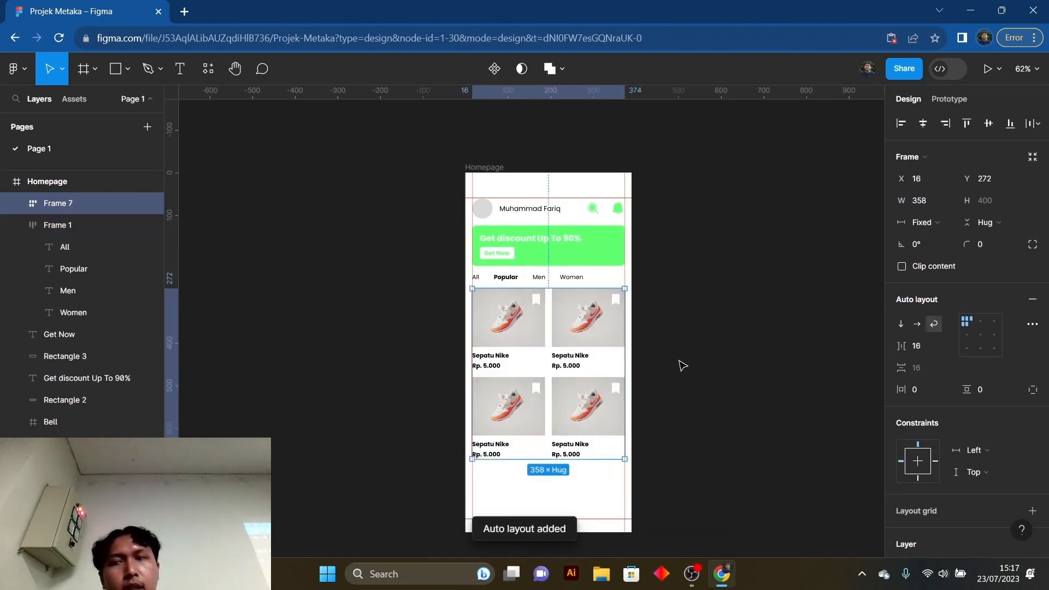
{"action": "left_click", "coordinate": [738, 395]}
- Try the horizontal auto layout direction on the product grid frame
{"action": "left_click", "coordinate": [553, 304]}
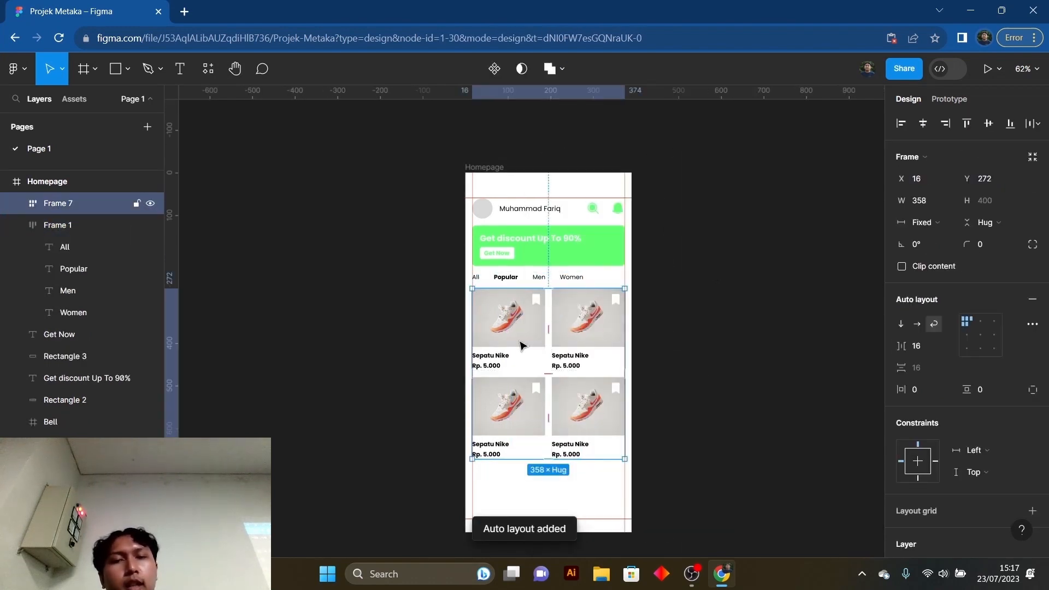
{"action": "scroll", "coordinate": [581, 358], "scroll_direction": "down", "scroll_amount": 1}
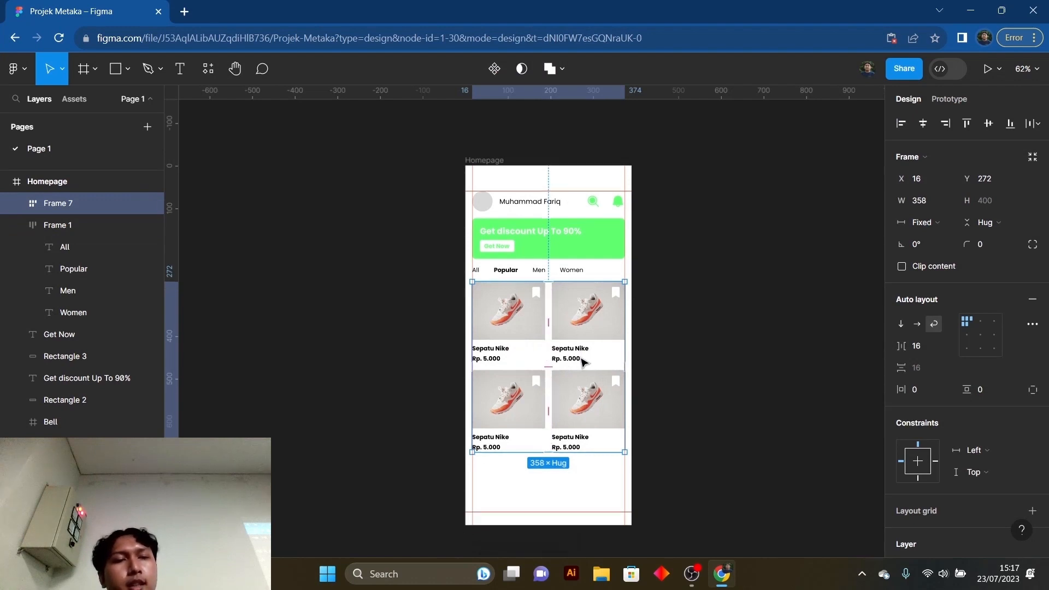
{"action": "left_click", "coordinate": [713, 353]}
{"action": "left_click", "coordinate": [587, 332]}
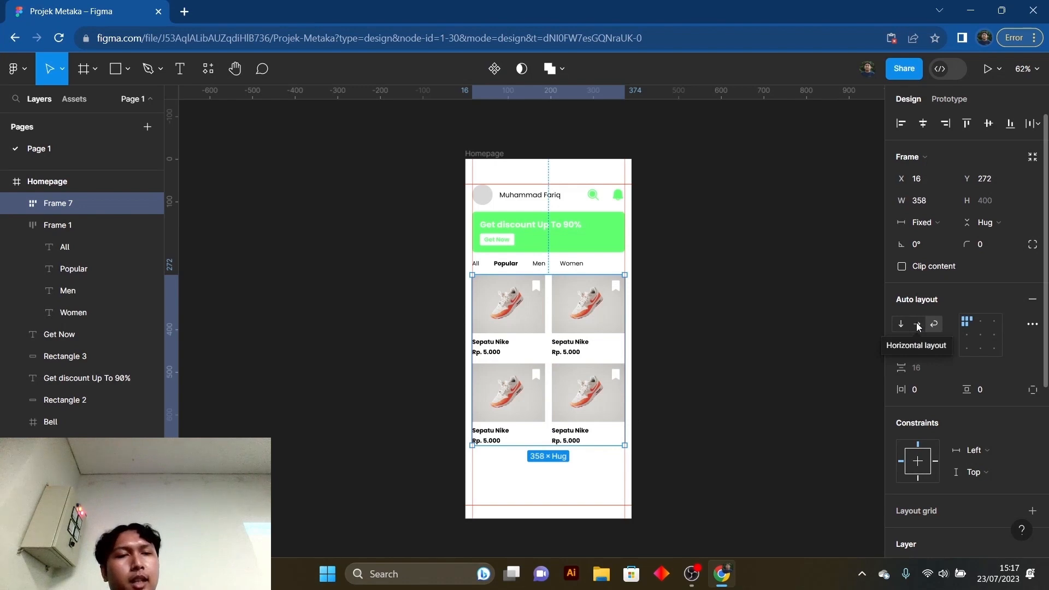
{"action": "left_click", "coordinate": [918, 325]}
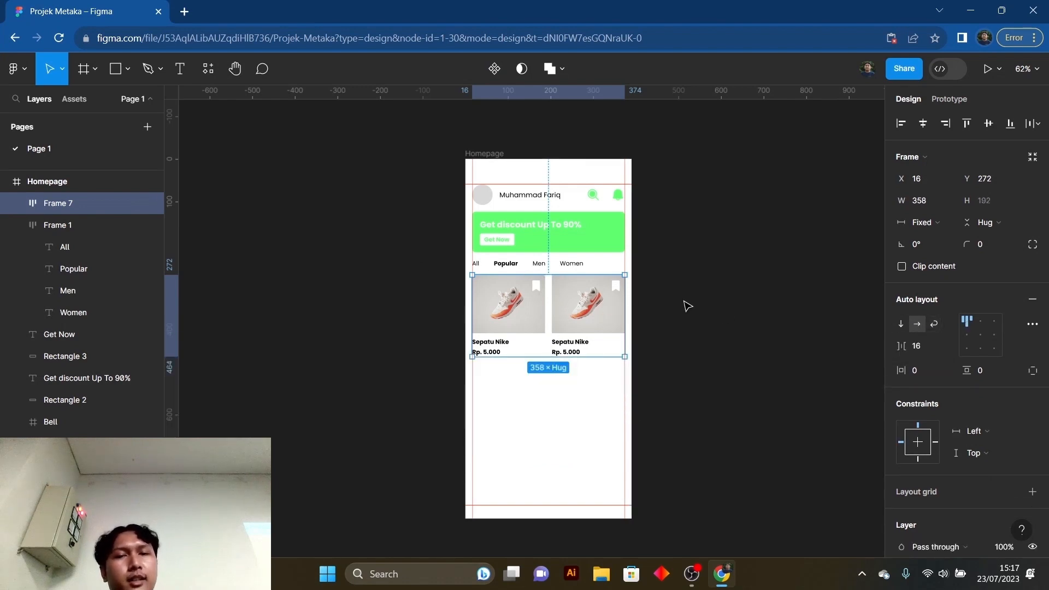
{"action": "left_click", "coordinate": [759, 237]}
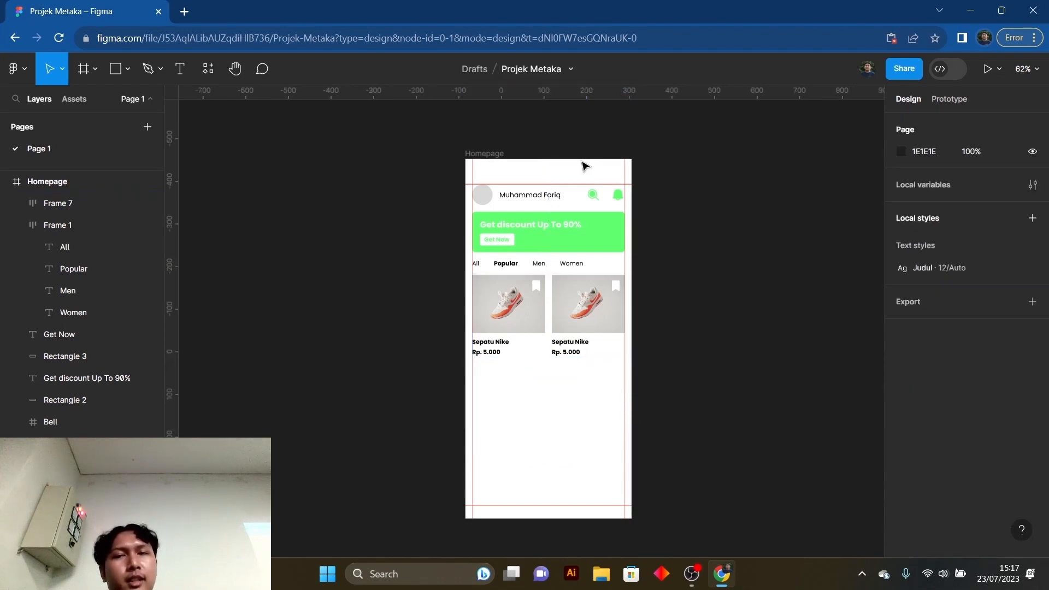
{"action": "left_click", "coordinate": [485, 154]}
- Try the vertical auto layout direction on the product grid frame and view the stacked cards
{"action": "left_click", "coordinate": [571, 330]}
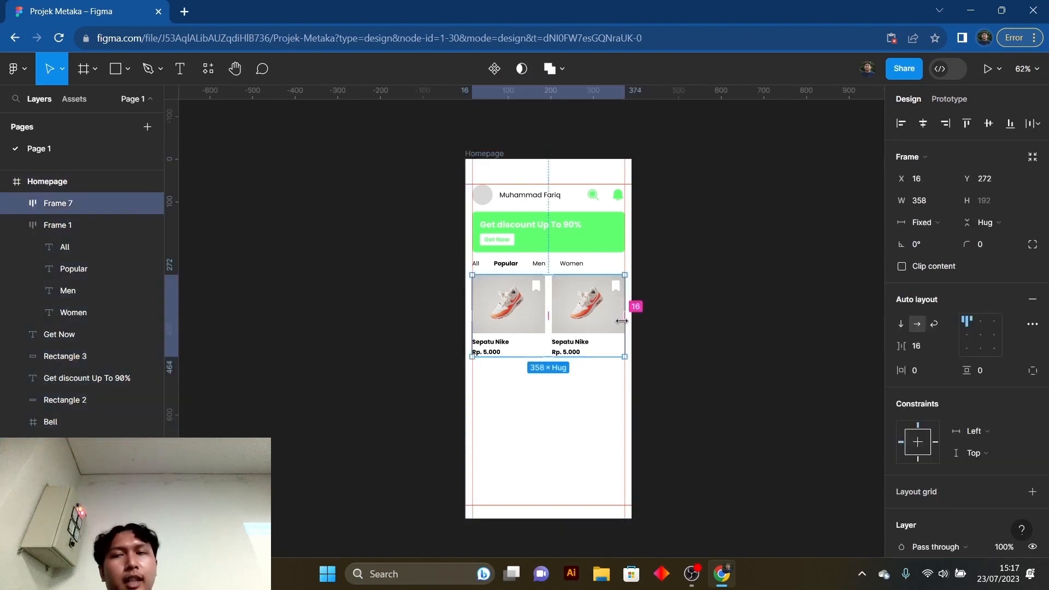
{"action": "left_click", "coordinate": [901, 325]}
{"action": "scroll", "coordinate": [531, 328], "scroll_direction": "down", "scroll_amount": 3}
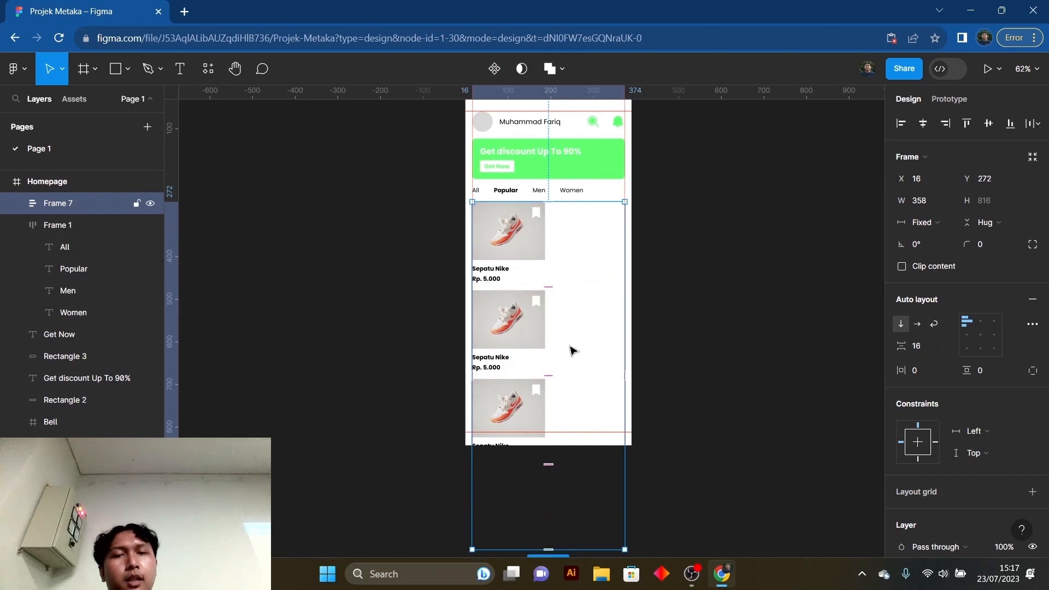
{"action": "scroll", "coordinate": [572, 348], "scroll_direction": "down", "scroll_amount": 1}
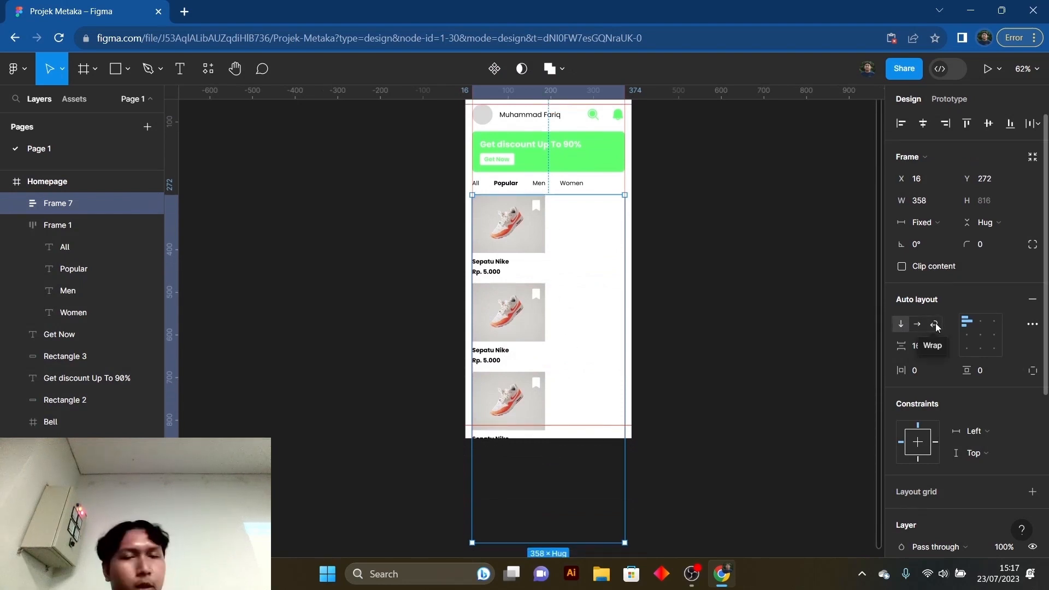
- Switch the product grid frame's auto layout to Wrap and keep the frame selected
{"action": "left_click", "coordinate": [935, 325]}
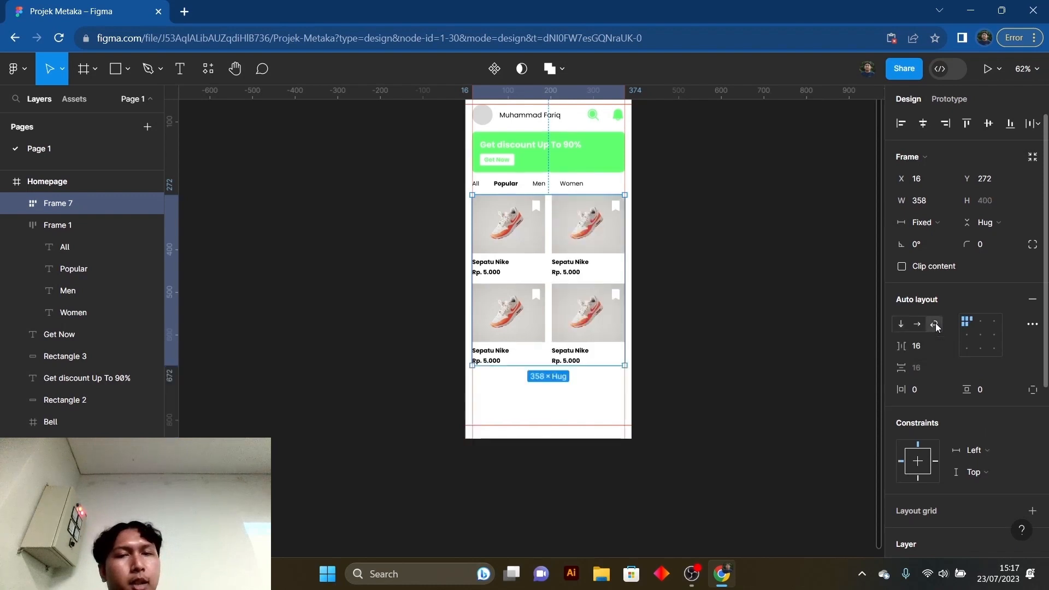
{"action": "left_click", "coordinate": [769, 361]}
{"action": "left_click", "coordinate": [548, 262]}
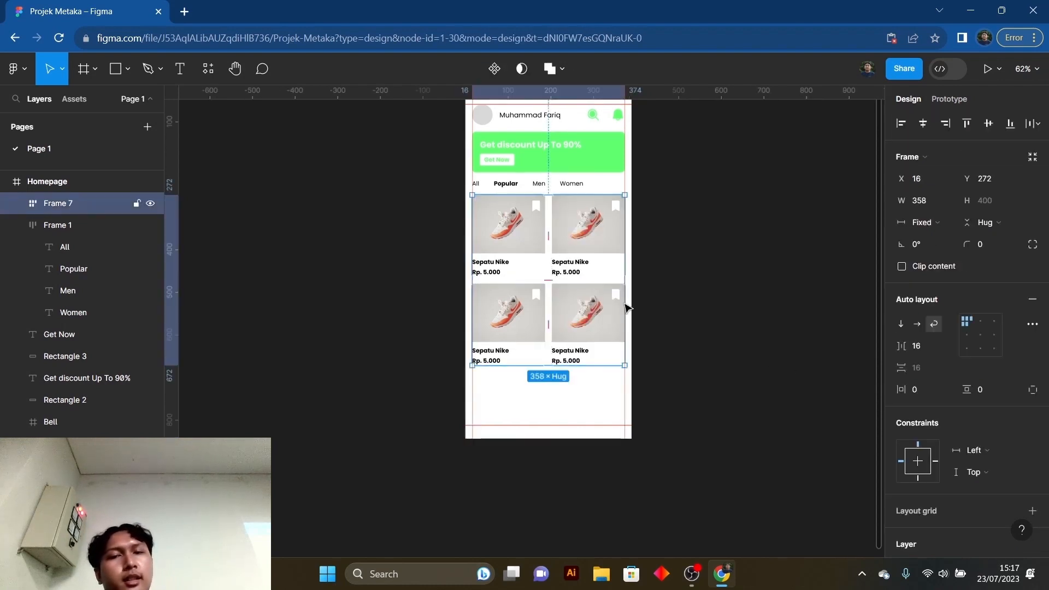
{"action": "scroll", "coordinate": [548, 277], "scroll_direction": "up", "scroll_amount": 1}
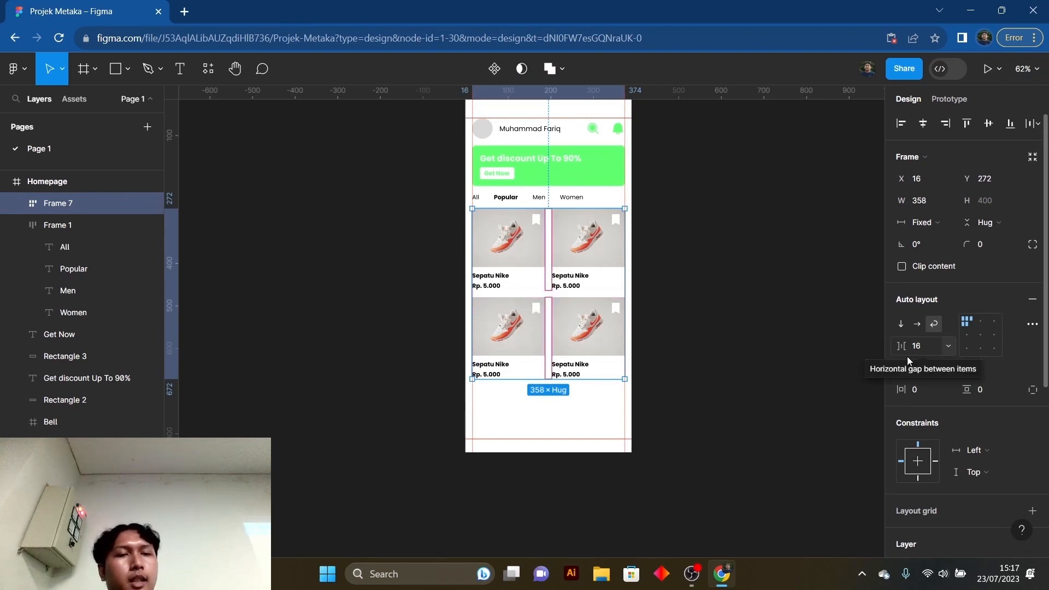
- Duplicate the last Nike shoe card in the second row to start a third row in the product grid
{"action": "left_click", "coordinate": [567, 409]}
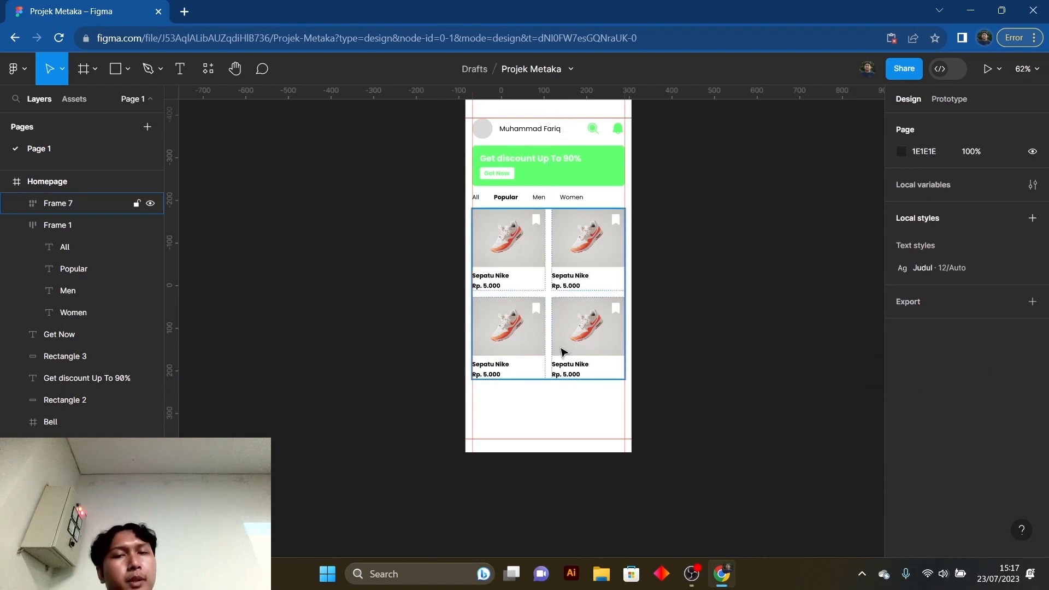
{"action": "scroll", "coordinate": [565, 328], "scroll_direction": "up", "scroll_amount": 1}
{"action": "left_click", "coordinate": [569, 293]}
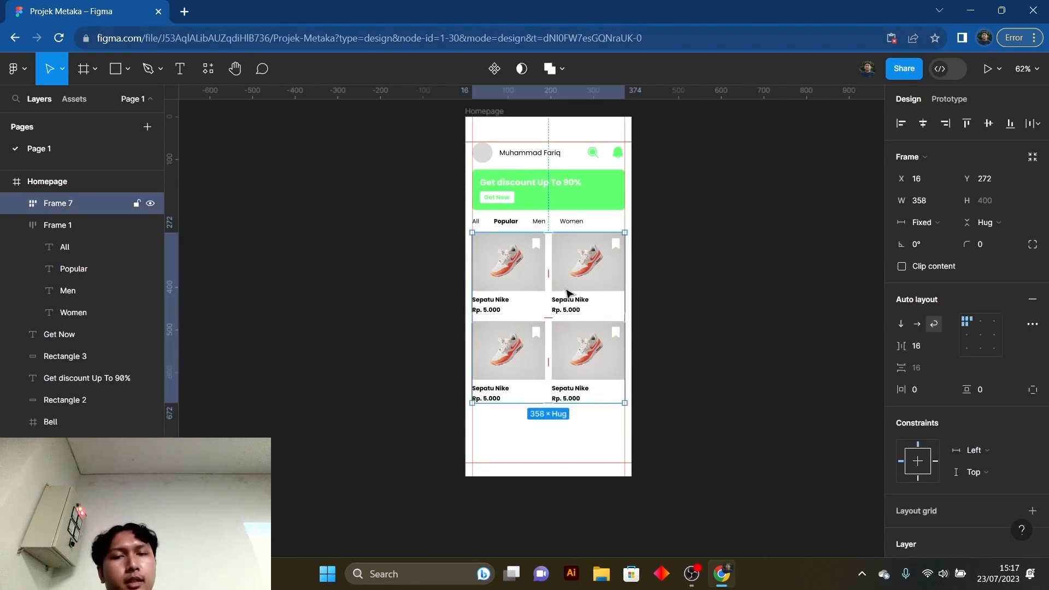
{"action": "left_click", "coordinate": [595, 357]}
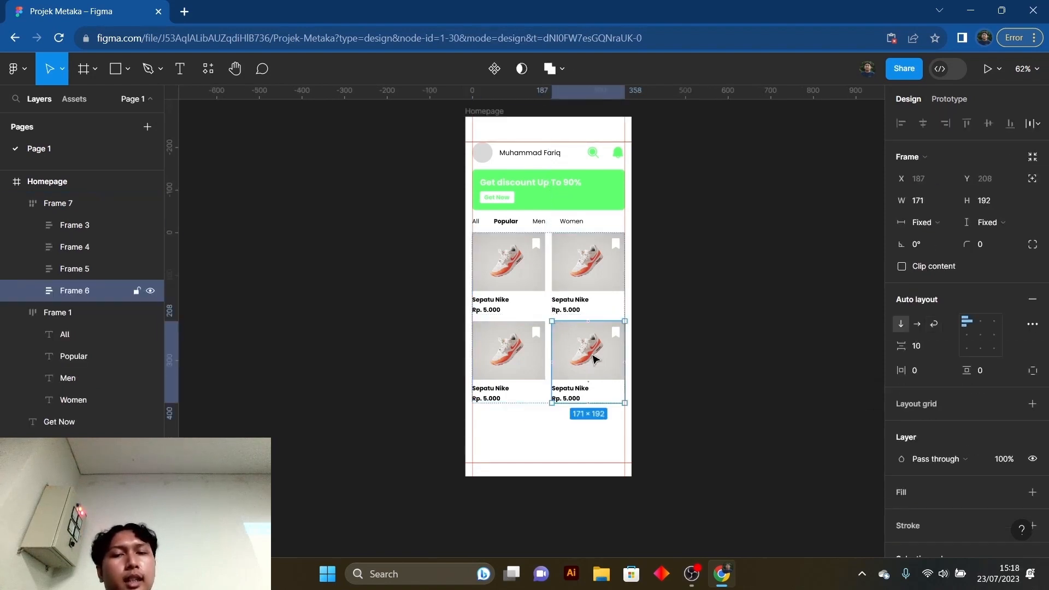
{"action": "scroll", "coordinate": [612, 350], "scroll_direction": "down", "scroll_amount": 4}
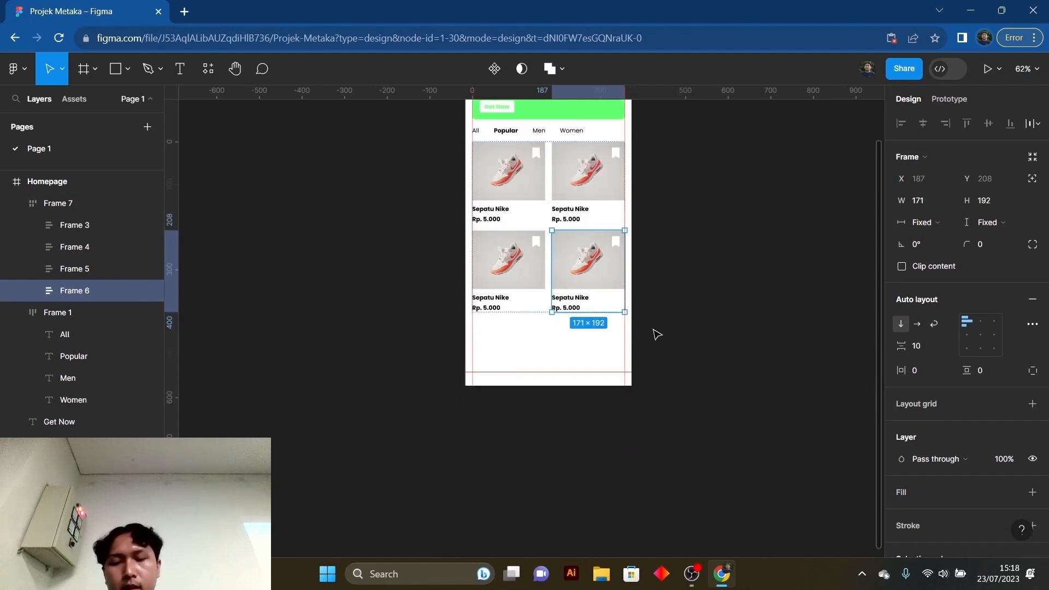
{"action": "key", "text": "ctrl+d"}
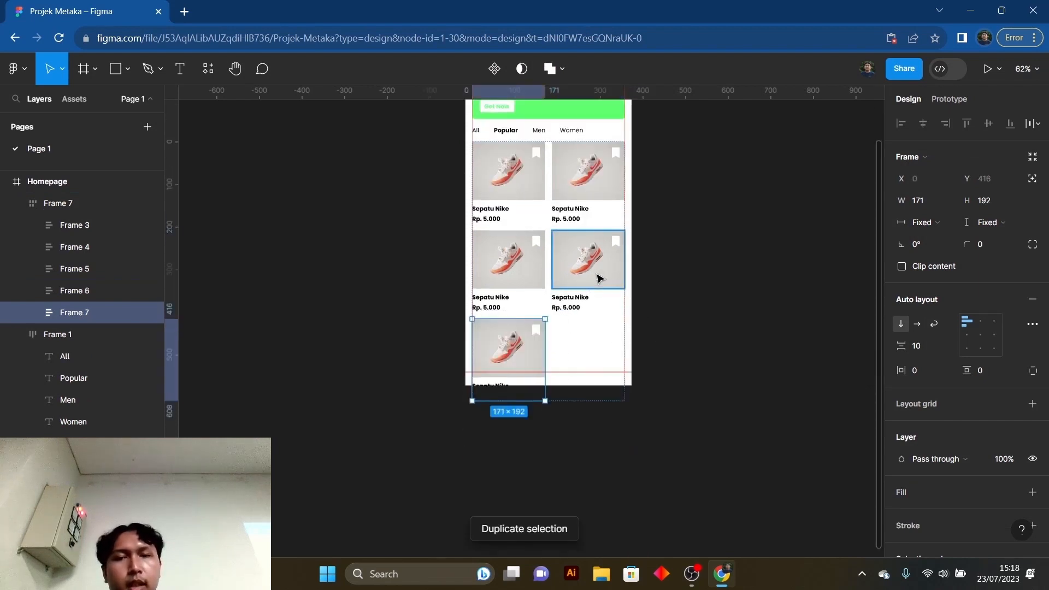
{"action": "scroll", "coordinate": [600, 365], "scroll_direction": "up", "scroll_amount": 1}
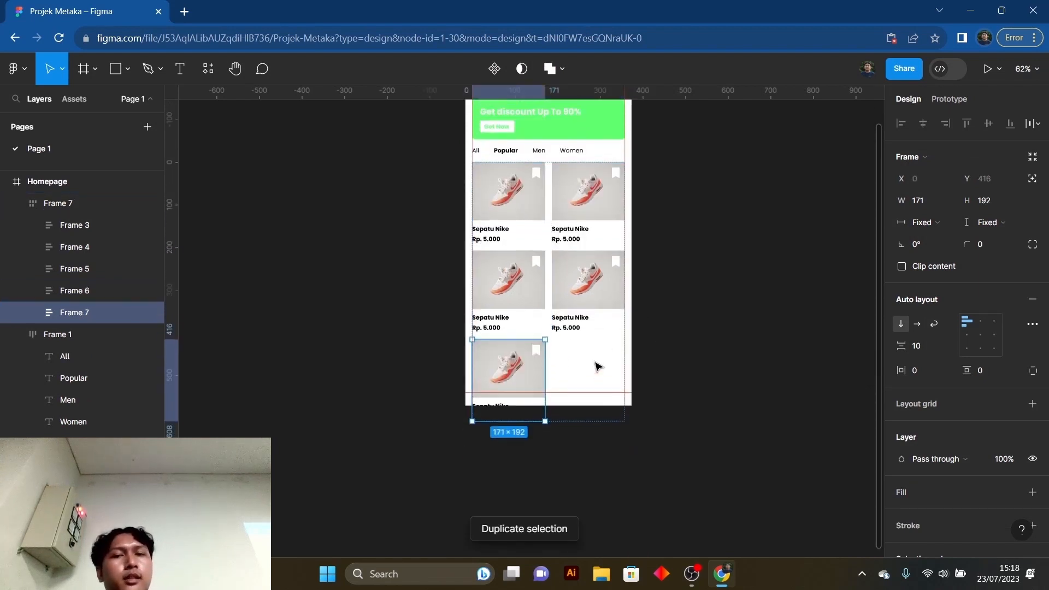
{"action": "left_click", "coordinate": [612, 381]}
{"action": "left_click", "coordinate": [761, 368]}
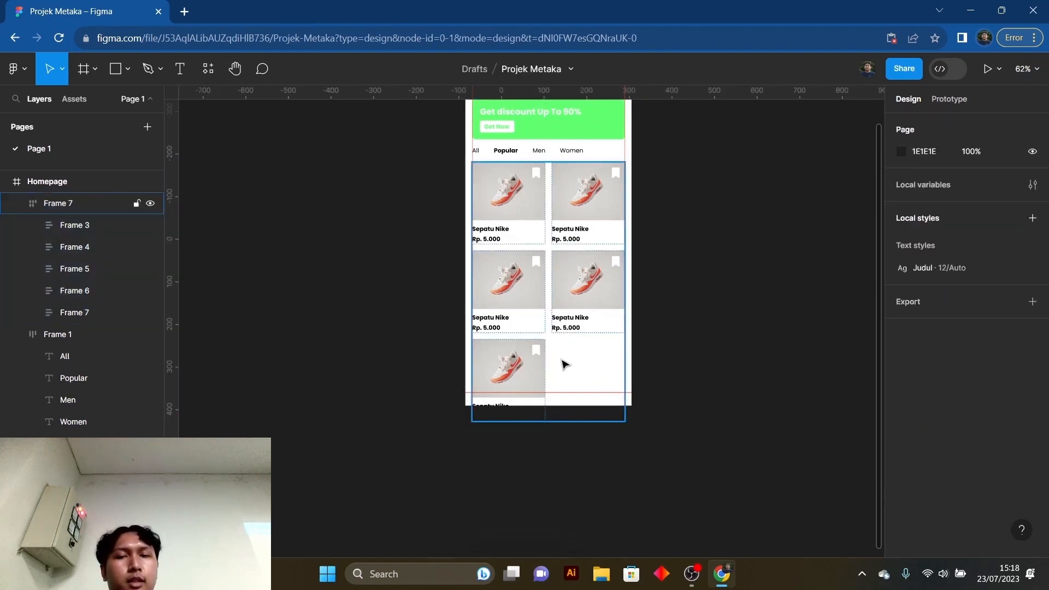
- Duplicate the fifth shoe card, then keep duplicating until the wrapping product grid has eight cards
{"action": "left_click", "coordinate": [529, 368]}
{"action": "double_click", "coordinate": [529, 368]}
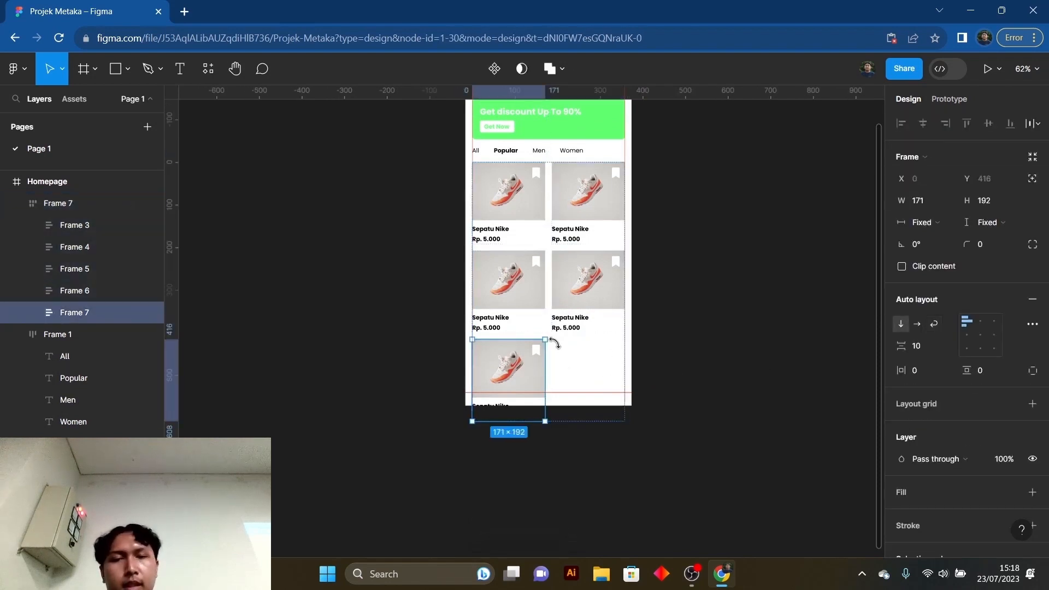
{"action": "key", "text": "ctrl+d"}
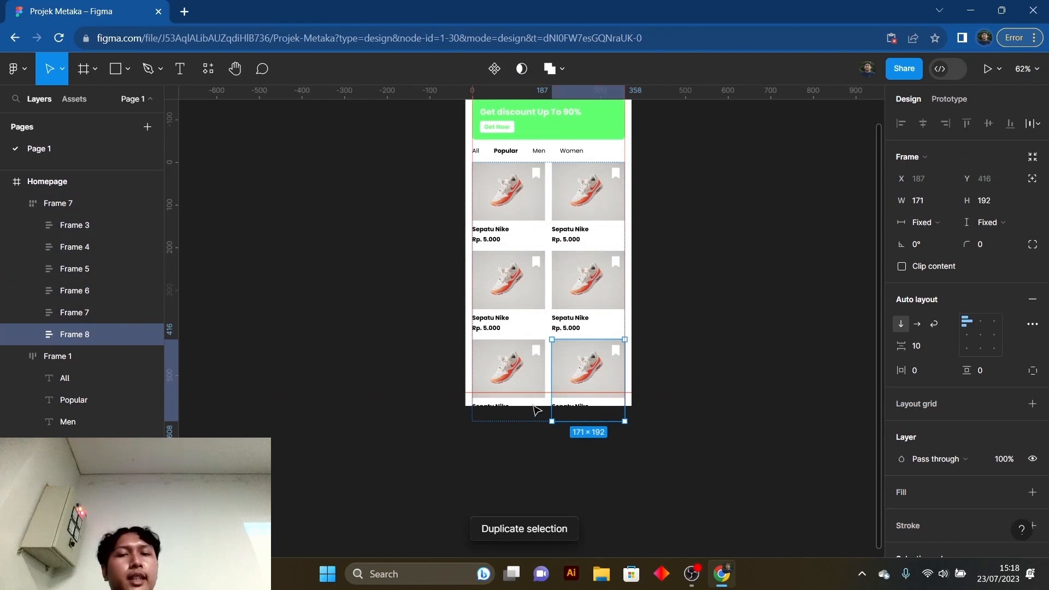
{"action": "scroll", "coordinate": [604, 375], "scroll_direction": "down", "scroll_amount": 2}
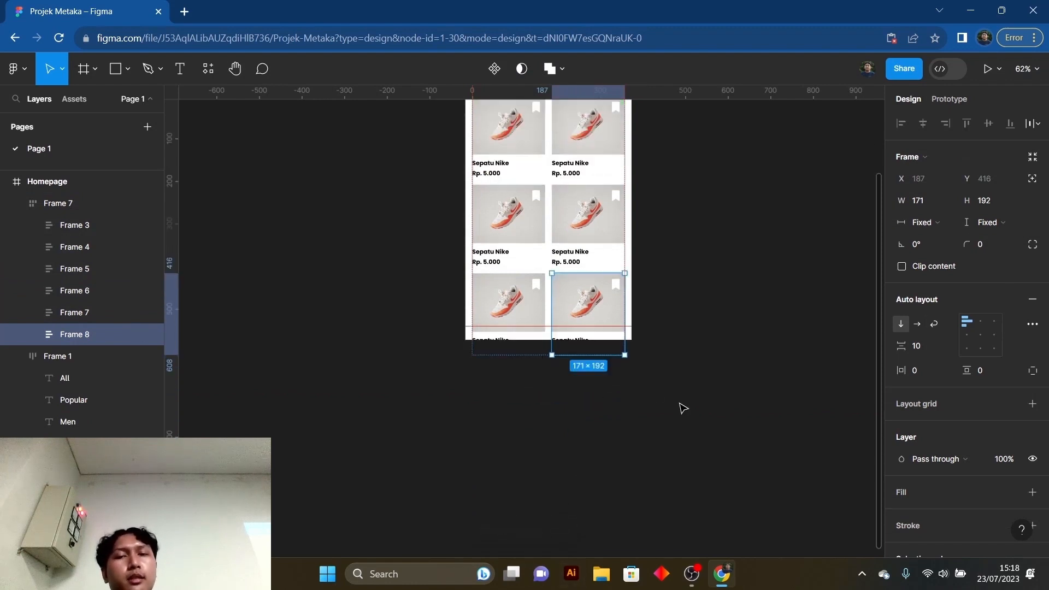
{"action": "key", "text": "ctrl+d"}
{"action": "key", "text": "ctrl+d"}
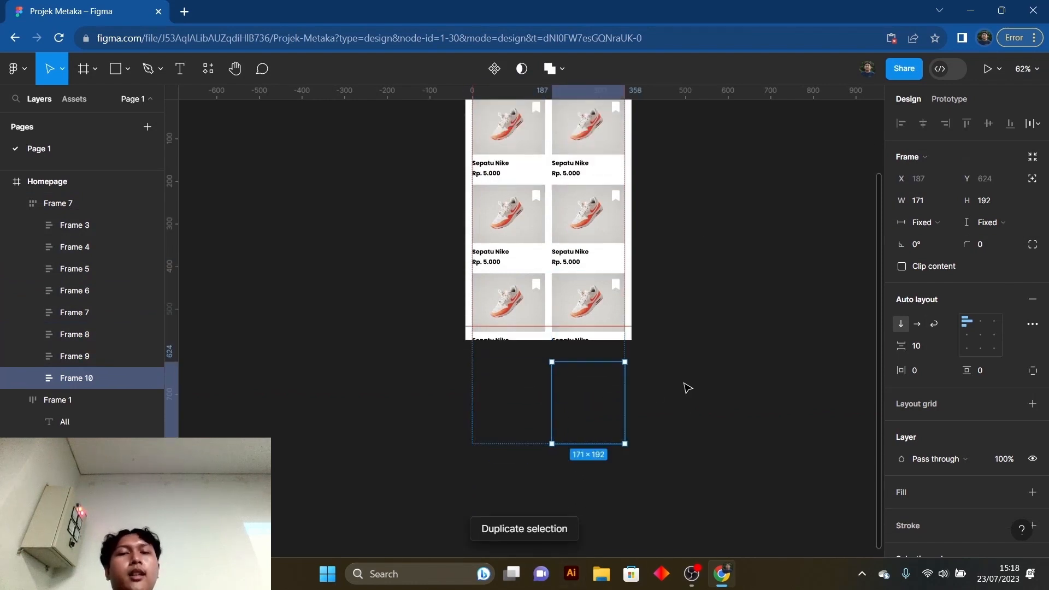
{"action": "left_click", "coordinate": [683, 391]}
- Examine how the wrapping product grid fills the Homepage frame and extends past its lower edge
{"action": "scroll", "coordinate": [680, 388], "scroll_direction": "up", "scroll_amount": 3}
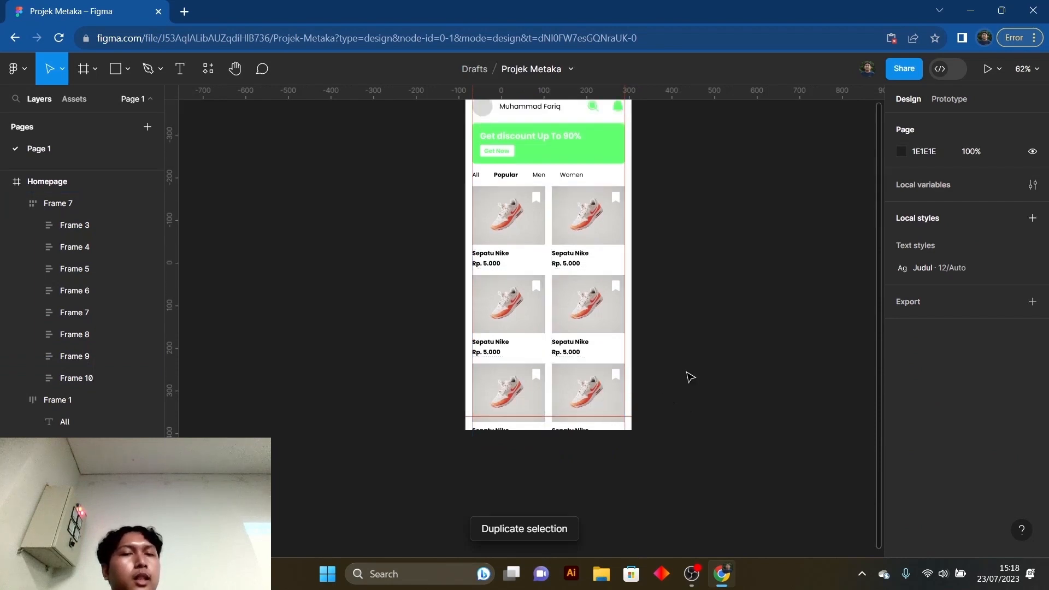
{"action": "scroll", "coordinate": [724, 386], "scroll_direction": "up", "scroll_amount": 3}
{"action": "left_click", "coordinate": [613, 359]}
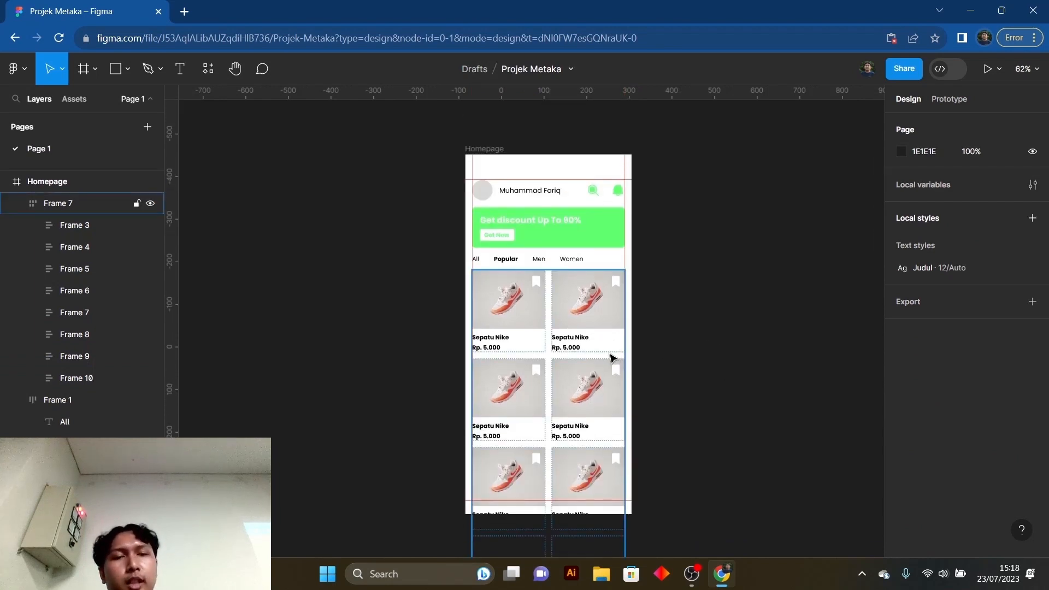
{"action": "scroll", "coordinate": [607, 366], "scroll_direction": "down", "scroll_amount": 2}
{"action": "left_click", "coordinate": [672, 393]}
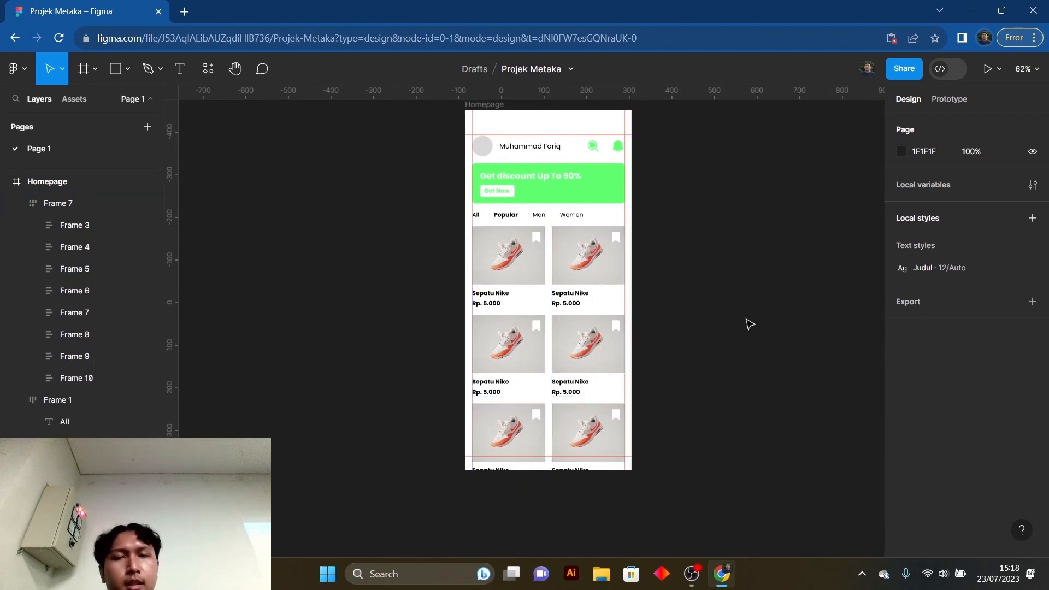
{"action": "scroll", "coordinate": [698, 300], "scroll_direction": "up", "scroll_amount": 5}
{"action": "scroll", "coordinate": [691, 323], "scroll_direction": "down", "scroll_amount": 4}
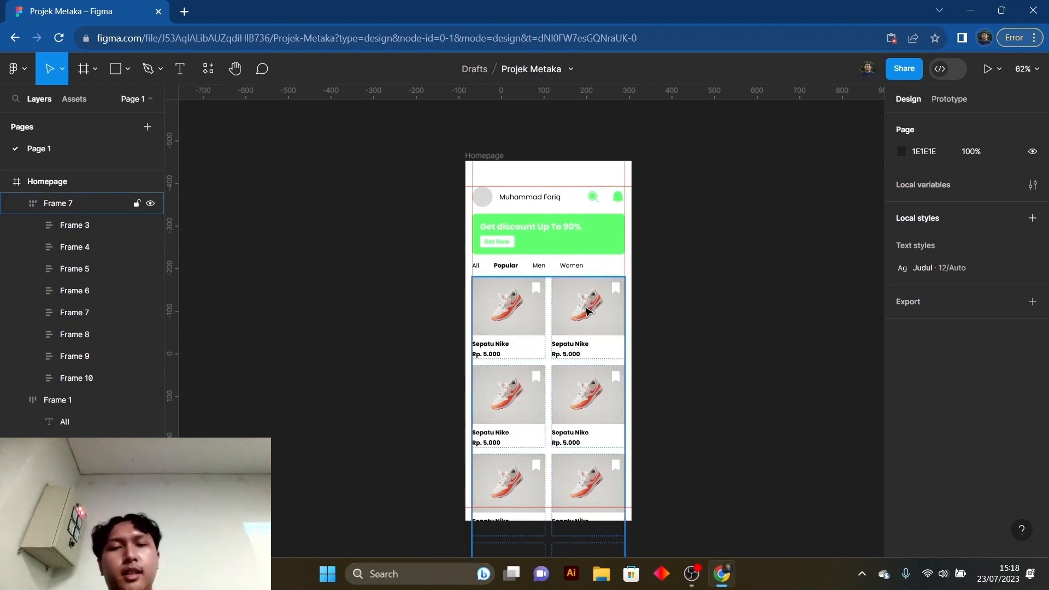
{"action": "scroll", "coordinate": [588, 312], "scroll_direction": "down", "scroll_amount": 1}
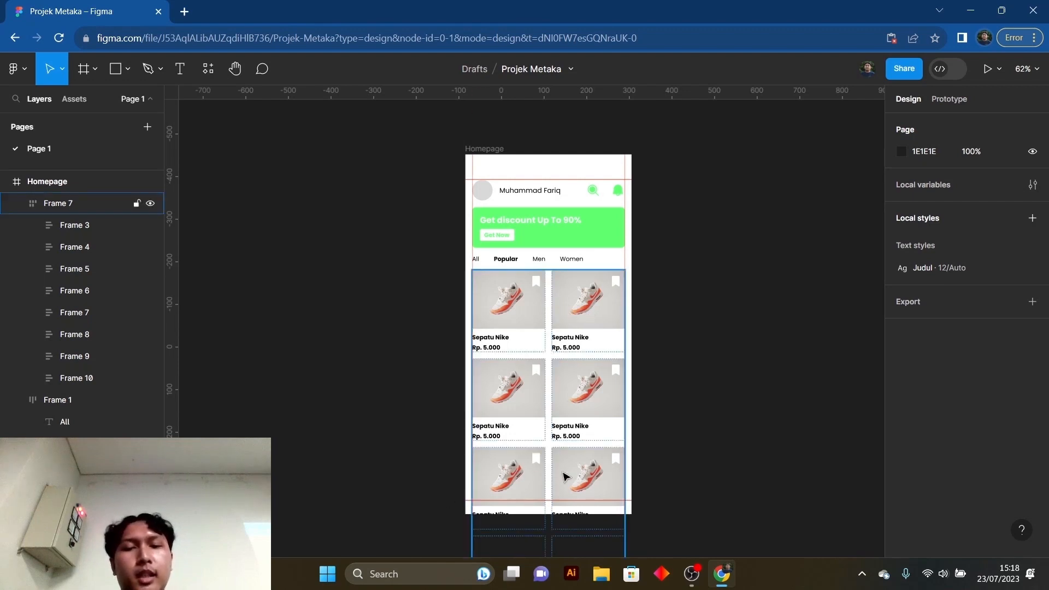
{"action": "scroll", "coordinate": [533, 138], "scroll_direction": "down", "scroll_amount": 3}
{"action": "scroll", "coordinate": [654, 264], "scroll_direction": "up", "scroll_amount": 2}
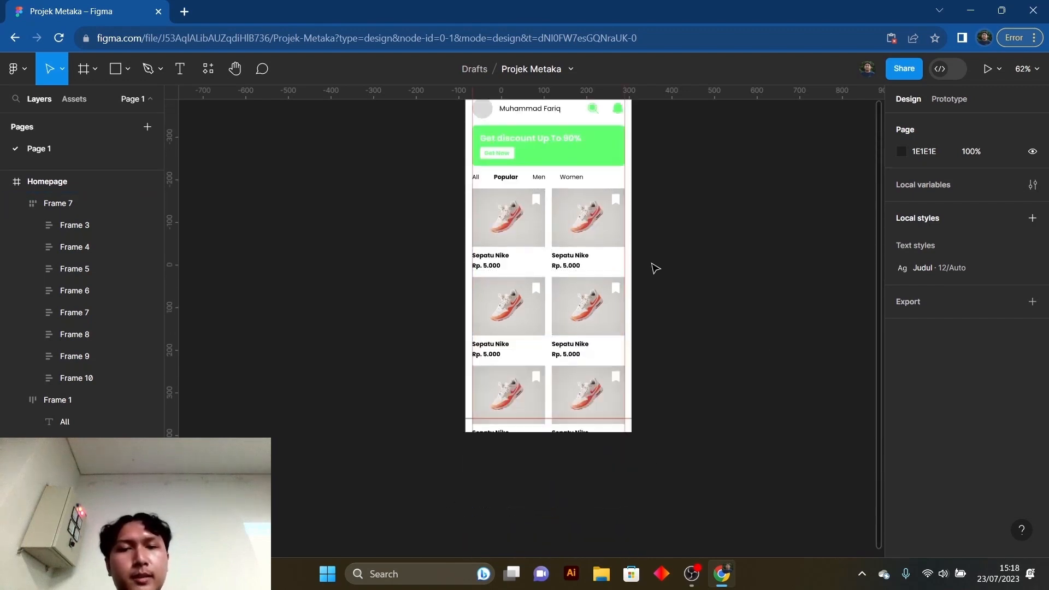
- Hide the product grid frame containing all the shoe cards
{"action": "left_click", "coordinate": [595, 214]}
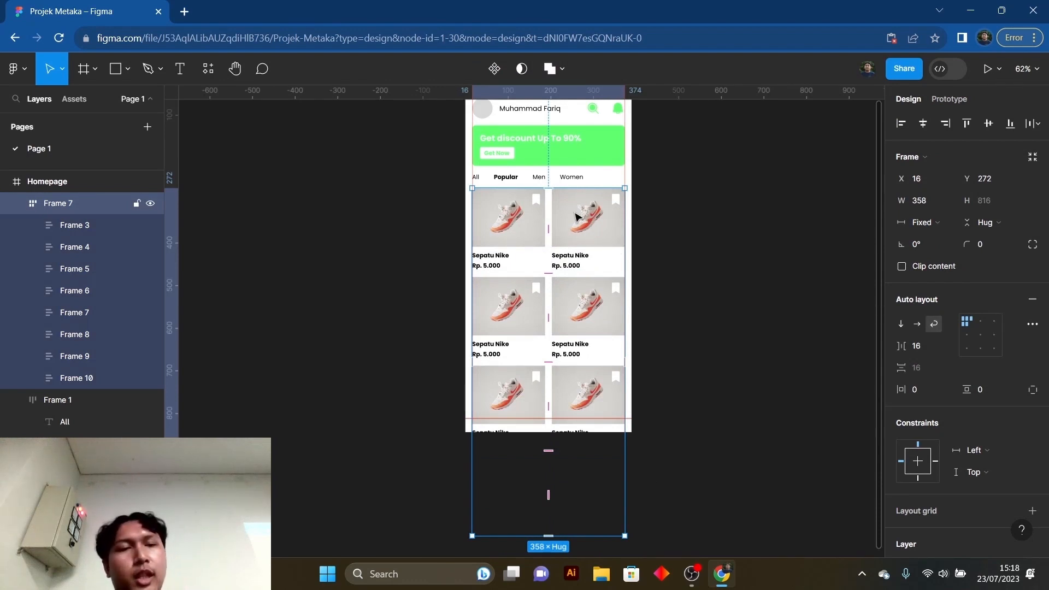
{"action": "scroll", "coordinate": [948, 310], "scroll_direction": "down", "scroll_amount": 5}
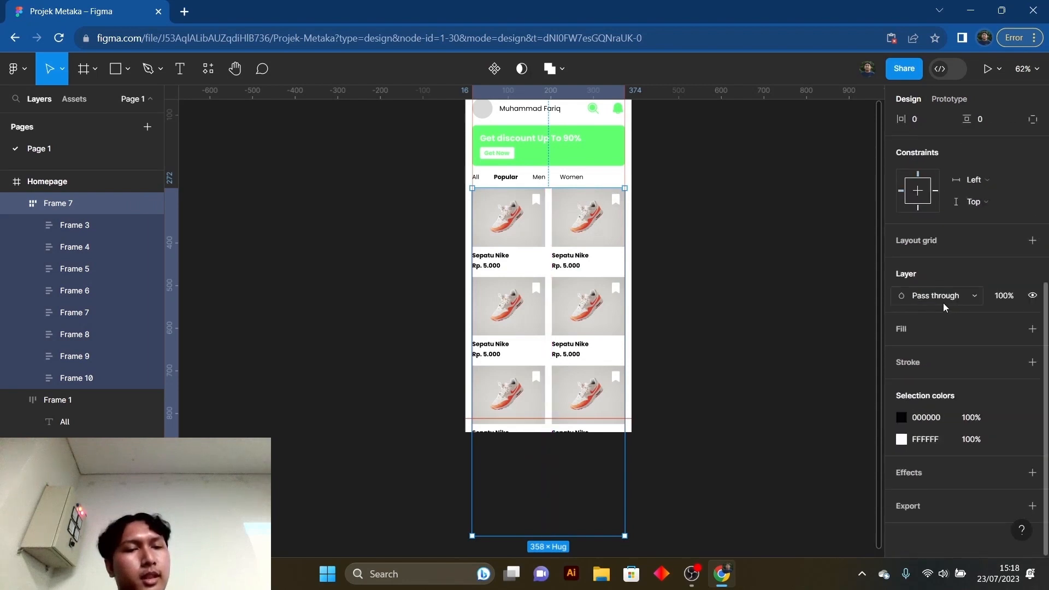
{"action": "scroll", "coordinate": [956, 314], "scroll_direction": "up", "scroll_amount": 5}
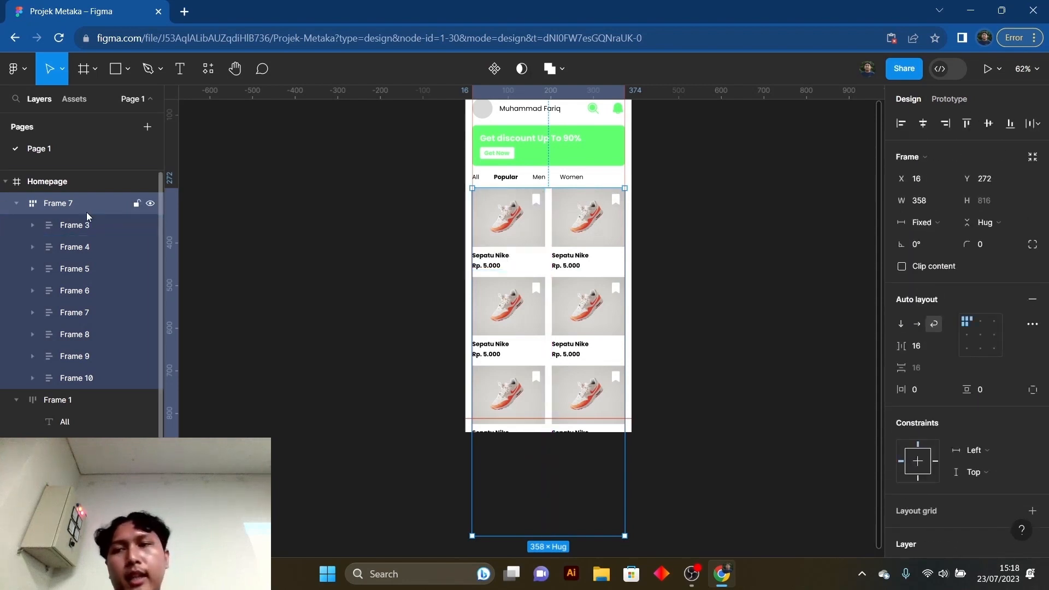
{"action": "left_click", "coordinate": [151, 204]}
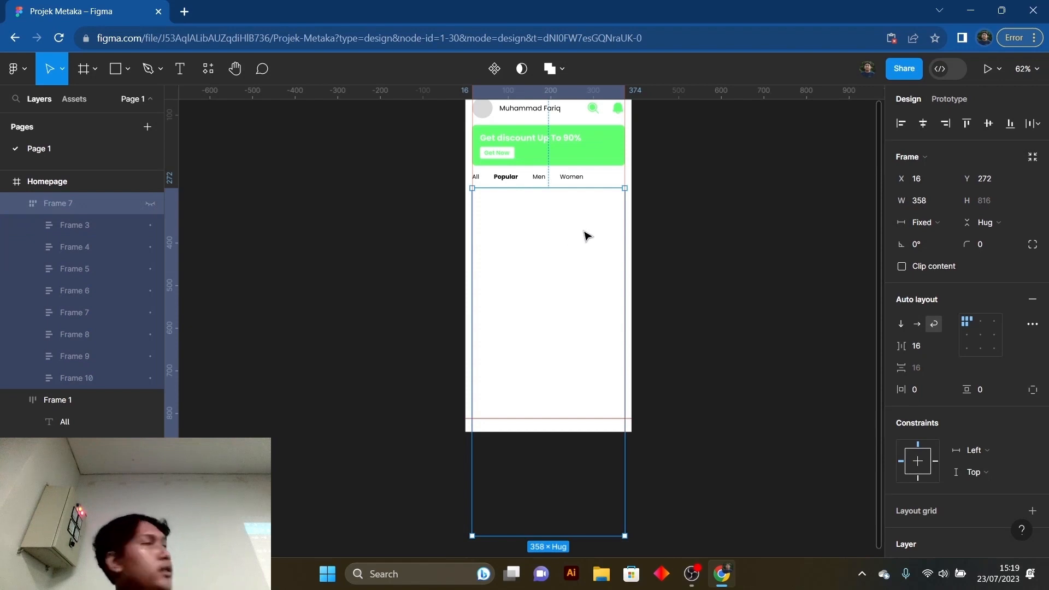
{"action": "left_click", "coordinate": [747, 283]}
- Draw a 358 × 44 rectangle between the side guides, resting on the Homepage frame's lower margin guide
{"action": "scroll", "coordinate": [549, 290], "scroll_direction": "down", "scroll_amount": 1}
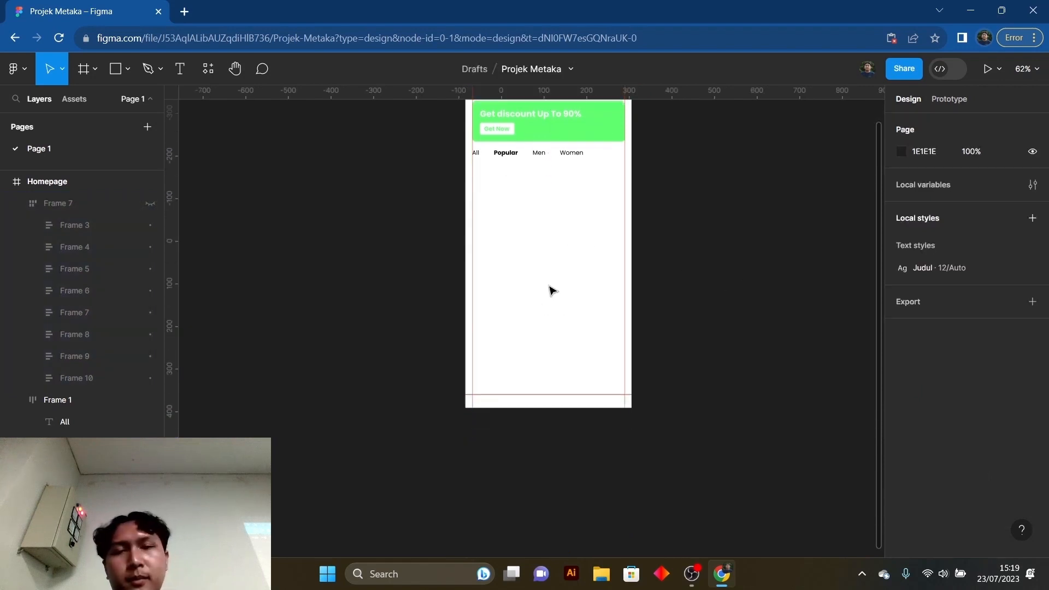
{"action": "scroll", "coordinate": [540, 304], "scroll_direction": "down", "scroll_amount": 1}
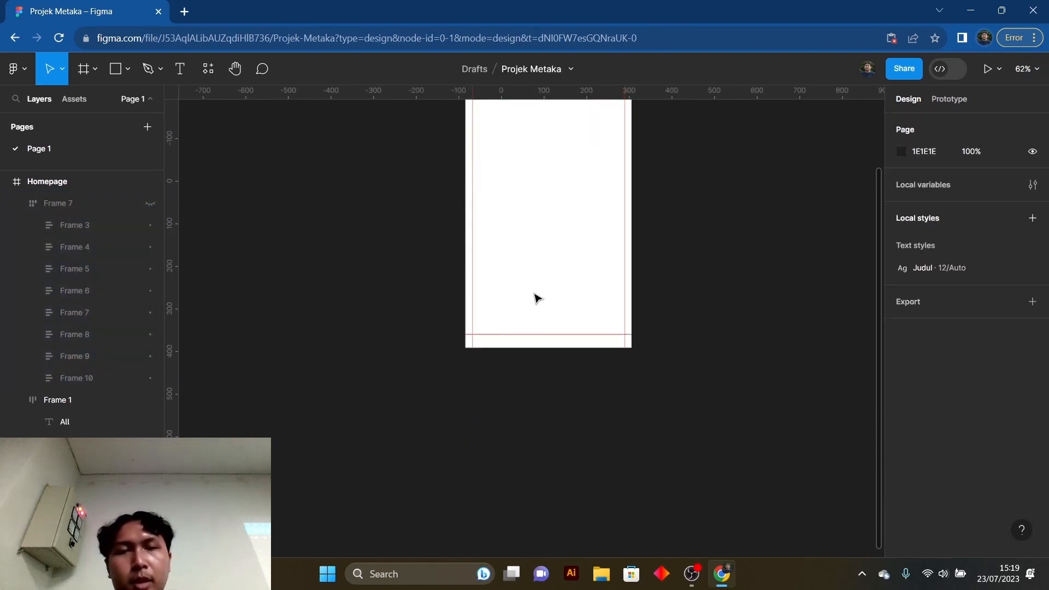
{"action": "scroll", "coordinate": [535, 294], "scroll_direction": "up", "scroll_amount": 1}
{"action": "key", "text": "r"}
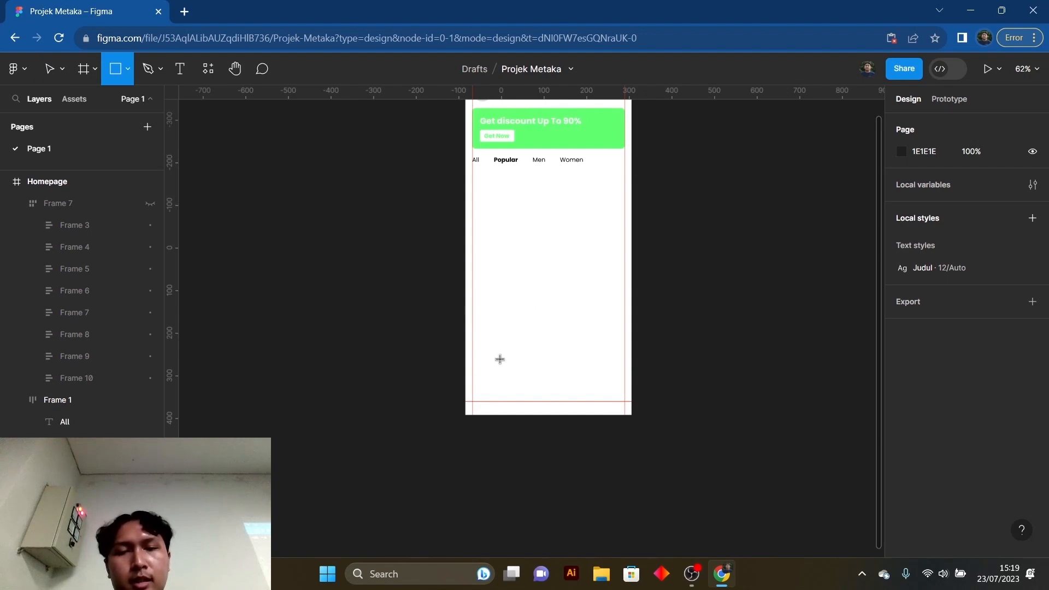
{"action": "mouse_move", "coordinate": [479, 378]}
{"action": "left_mouse_down"}
{"action": "mouse_move", "coordinate": [527, 398]}
{"action": "mouse_move", "coordinate": [625, 402]}
{"action": "mouse_move", "coordinate": [473, 391]}
{"action": "left_mouse_up"}
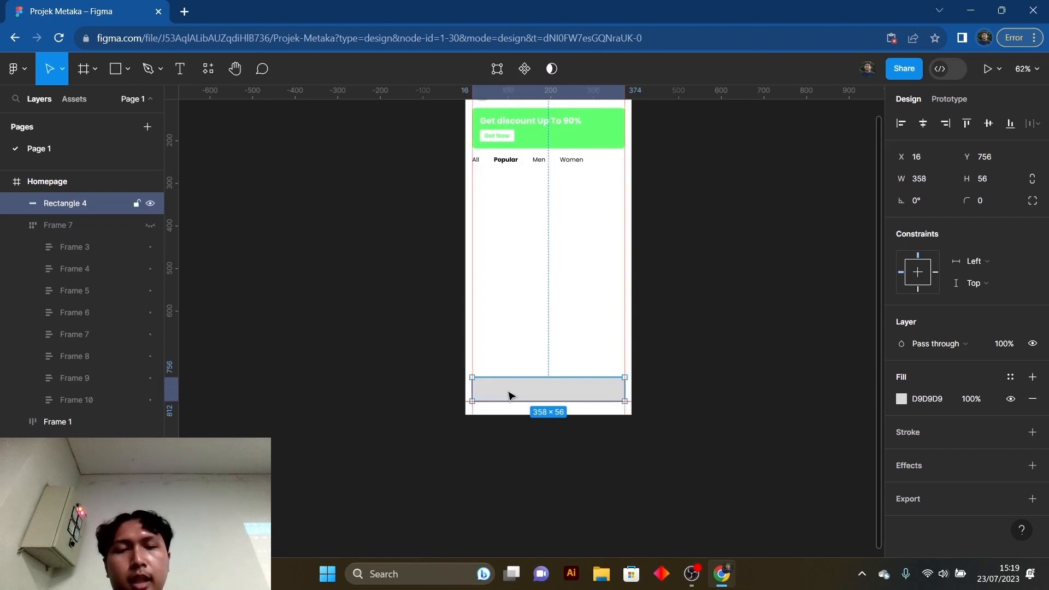
{"action": "left_click_drag", "start_coordinate": [546, 377], "coordinate": [547, 382]}
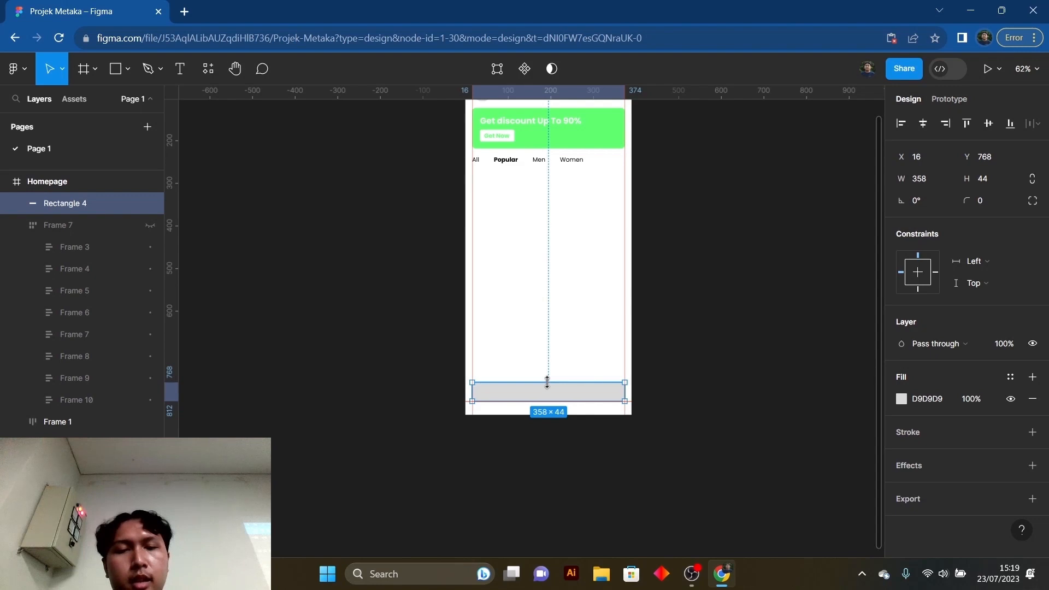
{"action": "left_click", "coordinate": [578, 367]}
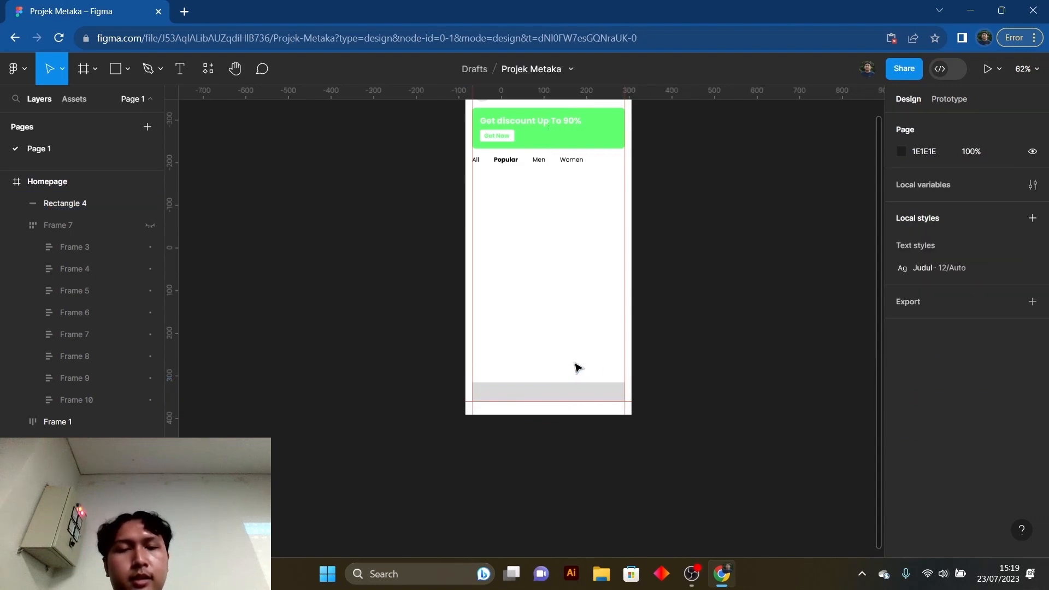
- Set the lower rectangle's corner radius to 8, inspect the rounded corners and keep the rectangle selected
{"action": "scroll", "coordinate": [539, 320], "scroll_direction": "up", "scroll_amount": 3}
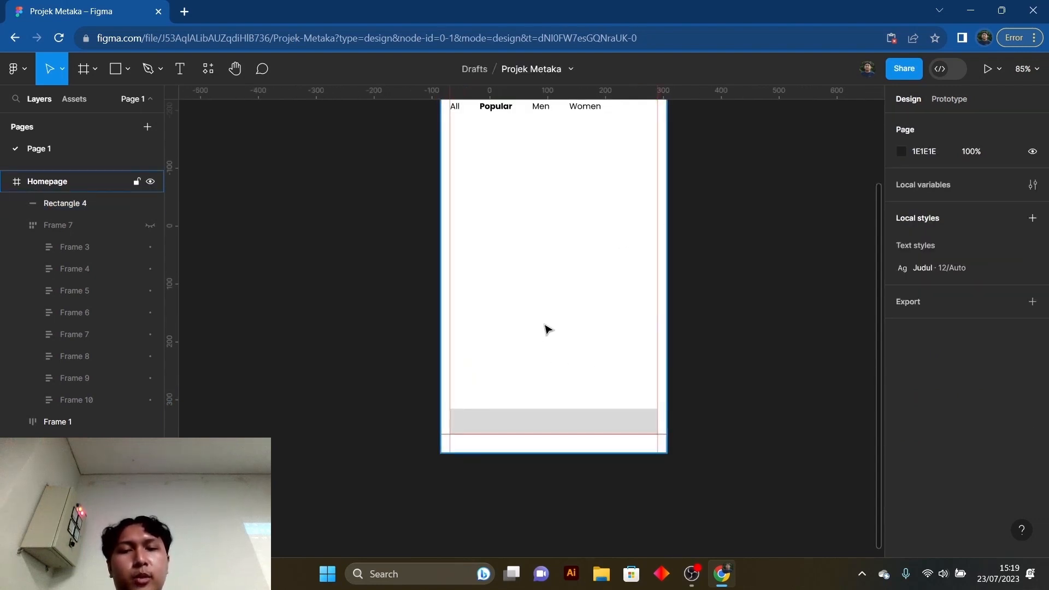
{"action": "left_click", "coordinate": [536, 426]}
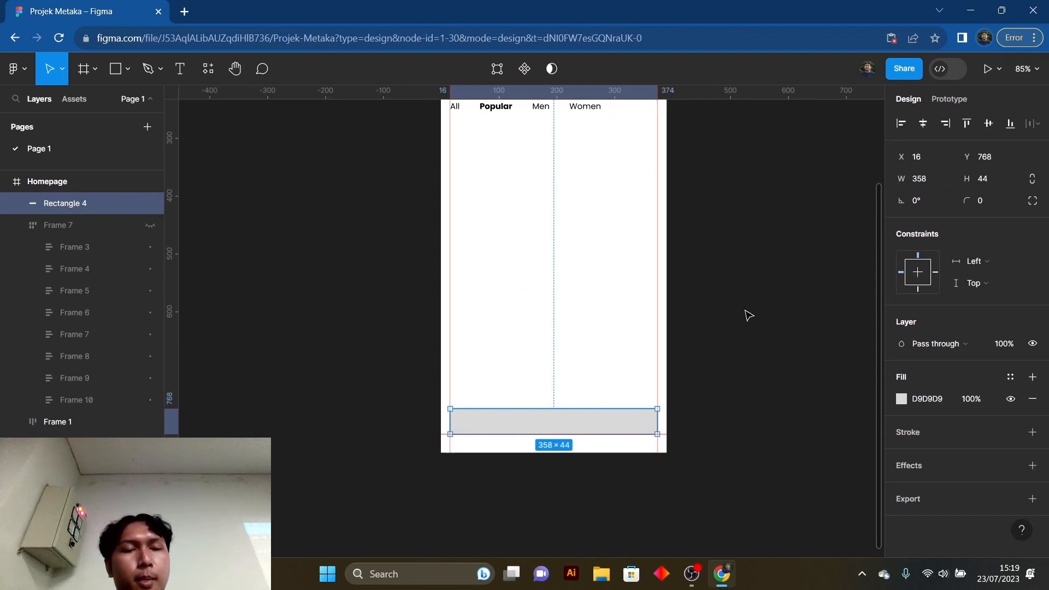
{"action": "left_click", "coordinate": [982, 201]}
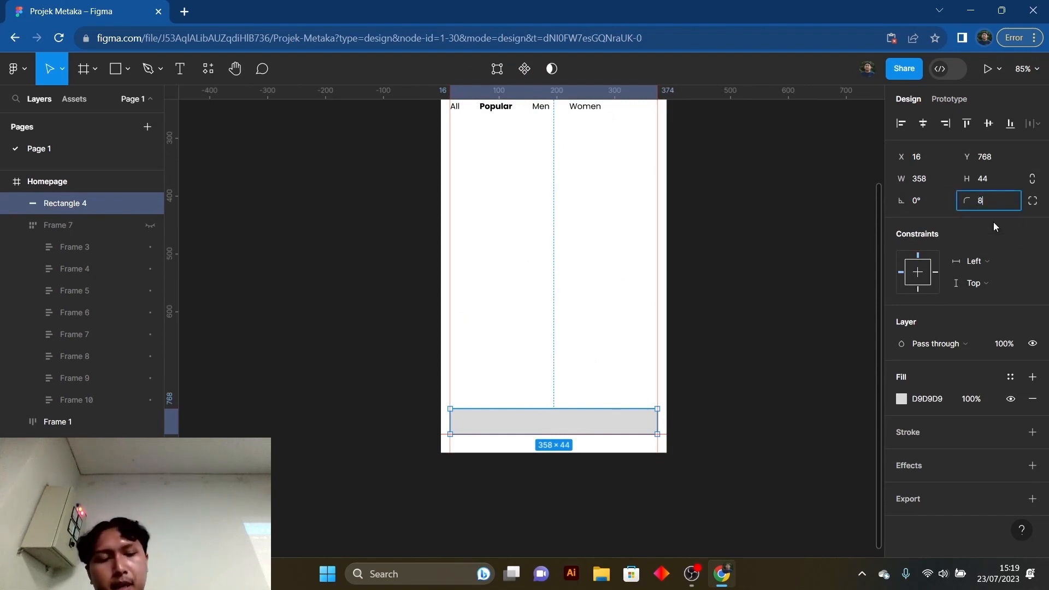
{"action": "type", "text": "8"}
{"action": "left_click", "coordinate": [613, 354]}
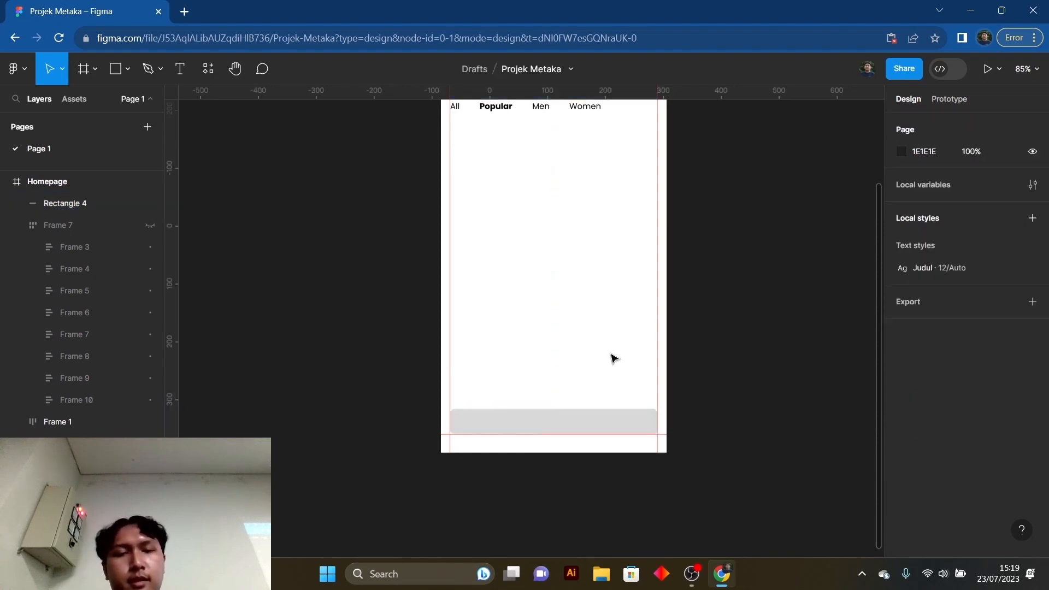
{"action": "scroll", "coordinate": [542, 436], "scroll_direction": "up", "scroll_amount": 5, "text": "ctrl"}
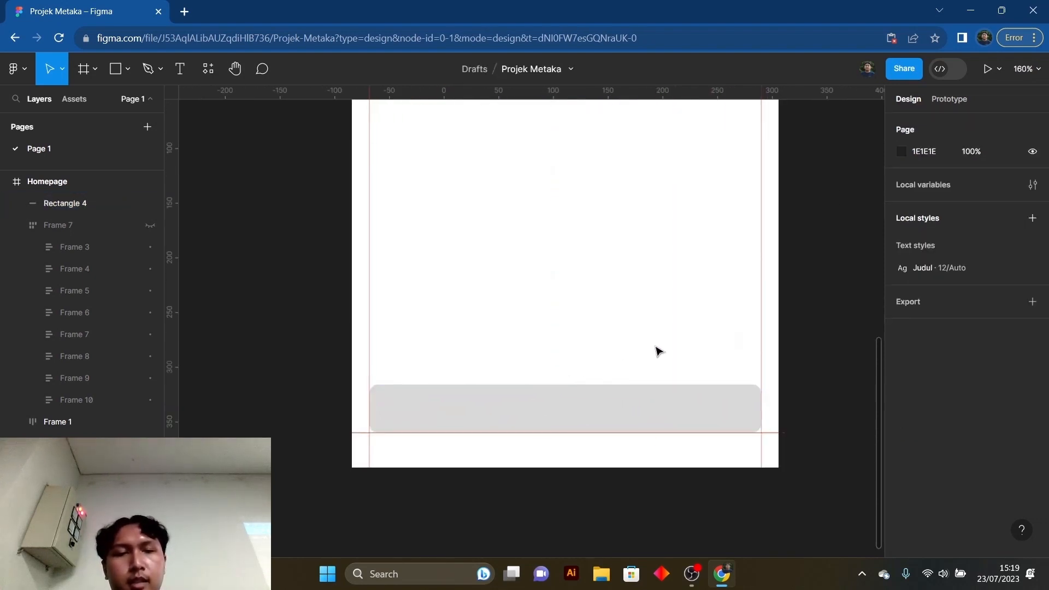
{"action": "scroll", "coordinate": [660, 351], "scroll_direction": "down", "scroll_amount": 3, "text": "ctrl"}
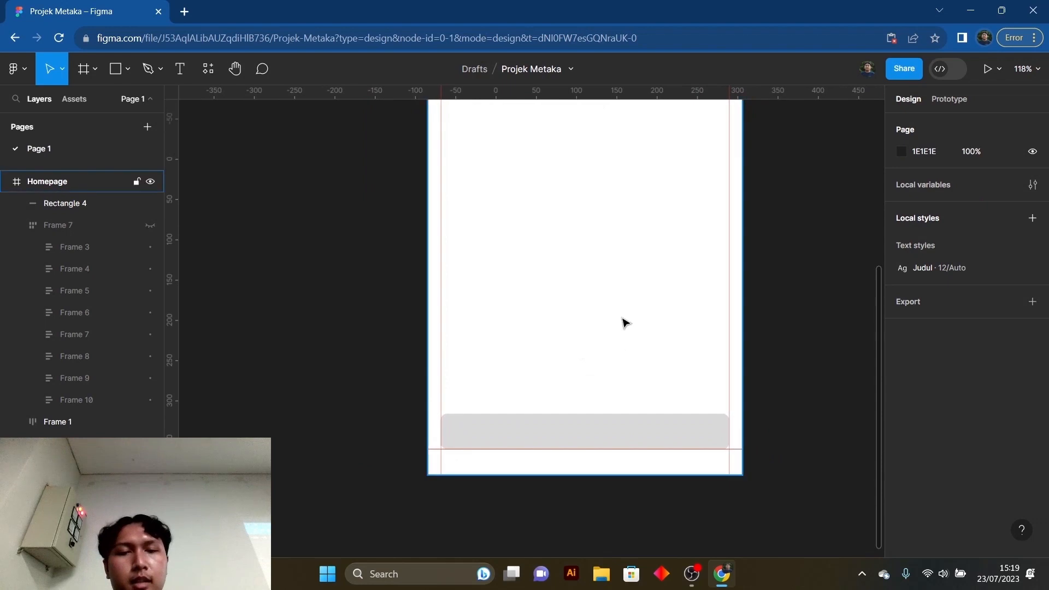
{"action": "scroll", "coordinate": [609, 337], "scroll_direction": "up", "scroll_amount": 1, "text": "ctrl"}
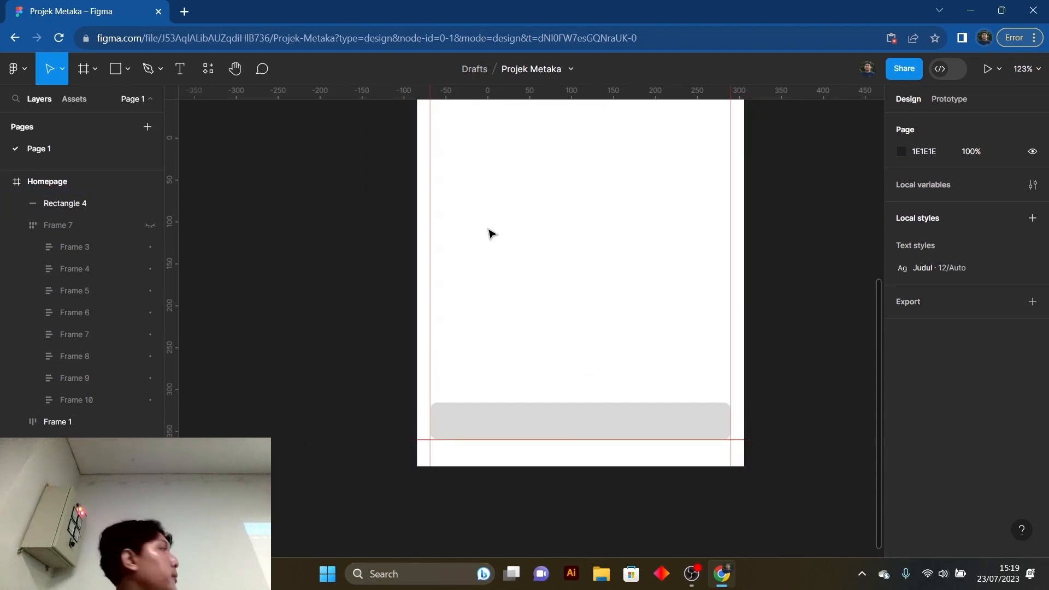
{"action": "left_click", "coordinate": [514, 416]}
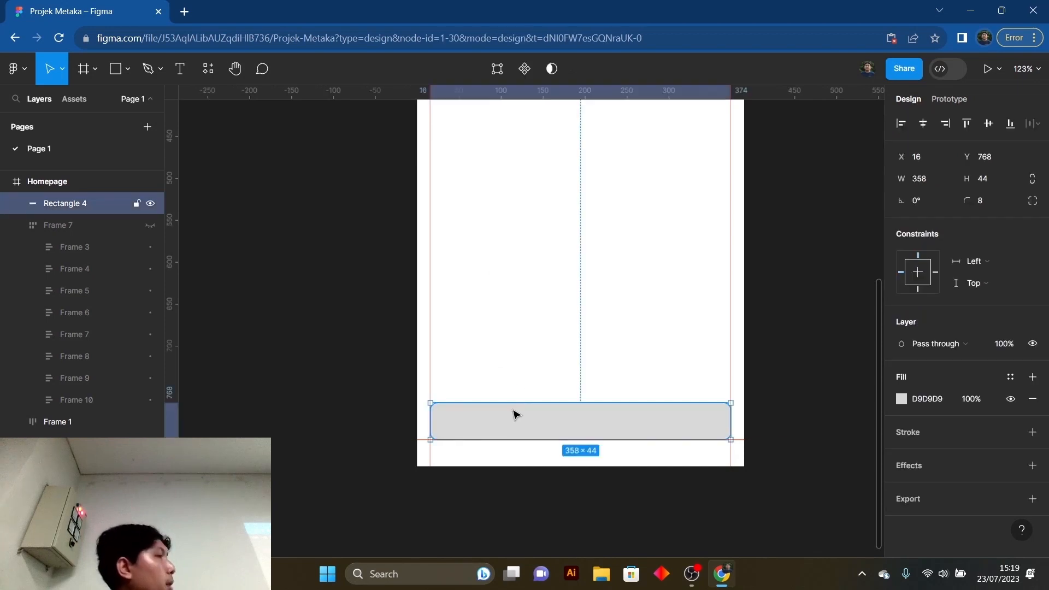
- Fill the rounded rectangle at the foot of the Homepage frame with the document's green 61FF71 and deselect it
{"action": "scroll", "coordinate": [536, 306], "scroll_direction": "down", "scroll_amount": 3, "text": "ctrl"}
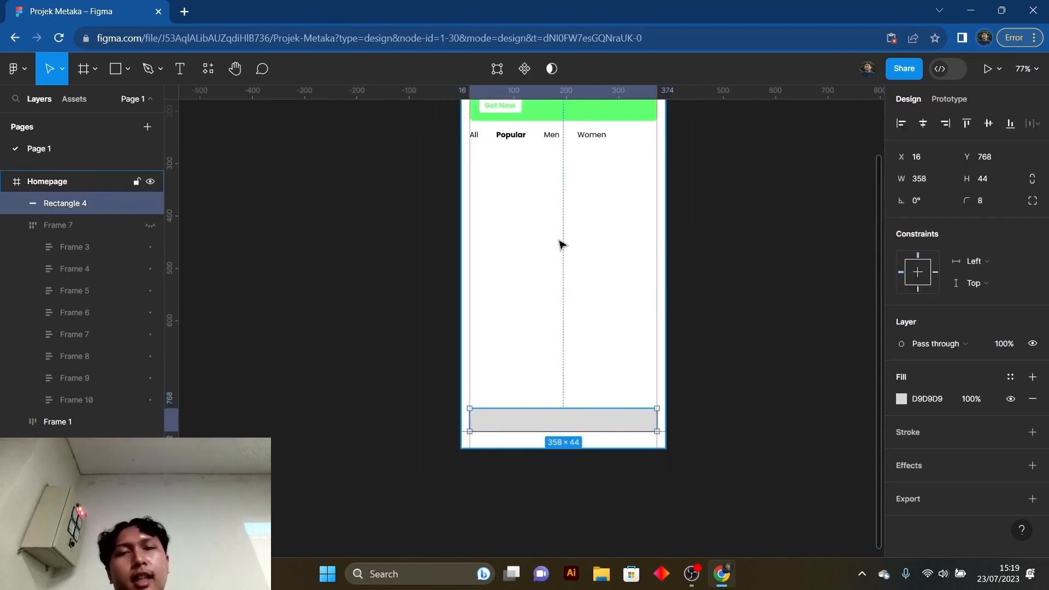
{"action": "scroll", "coordinate": [558, 268], "scroll_direction": "up", "scroll_amount": 2}
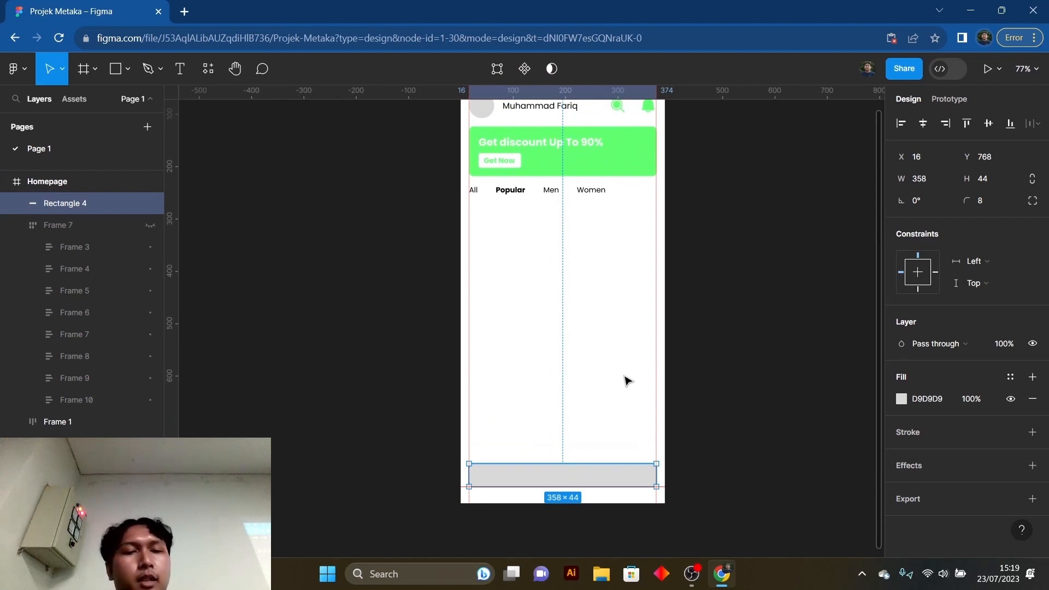
{"action": "left_click", "coordinate": [901, 399]}
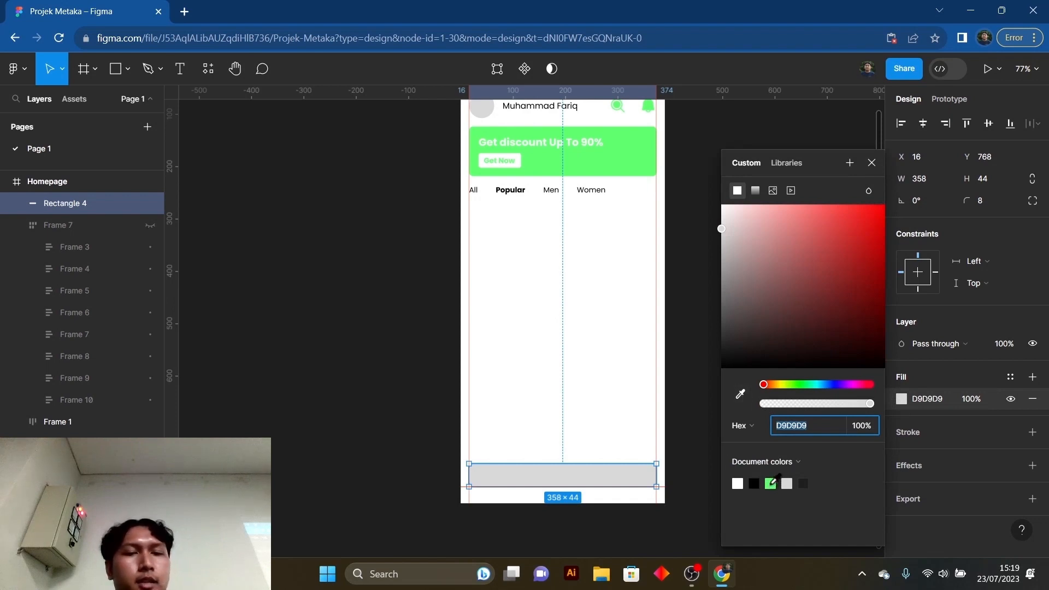
{"action": "left_click", "coordinate": [772, 484]}
{"action": "left_click", "coordinate": [872, 162]}
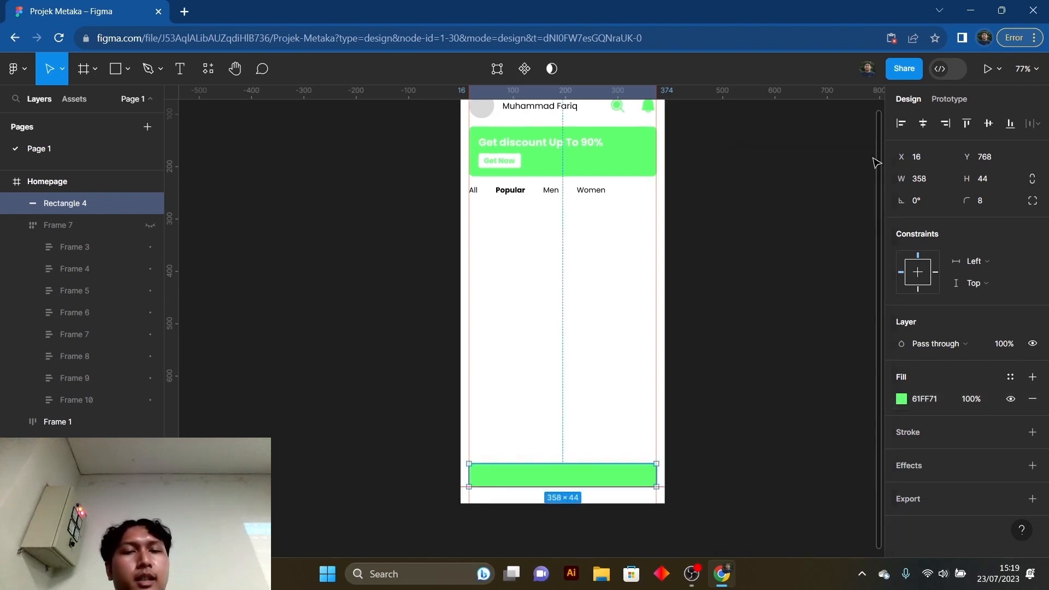
{"action": "left_click", "coordinate": [583, 439]}
{"action": "left_click", "coordinate": [569, 470]}
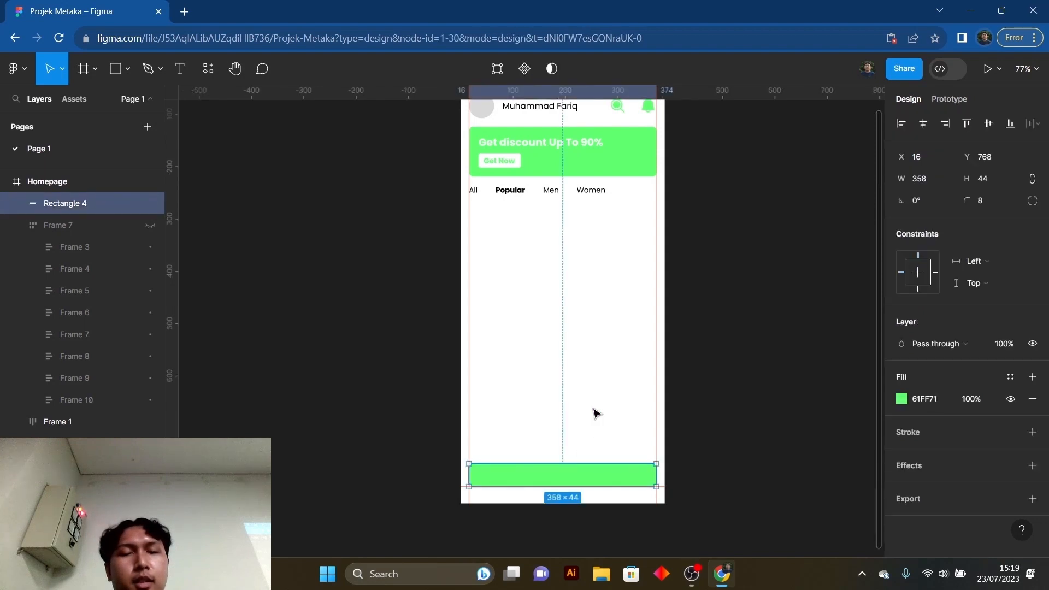
{"action": "left_click", "coordinate": [595, 415]}
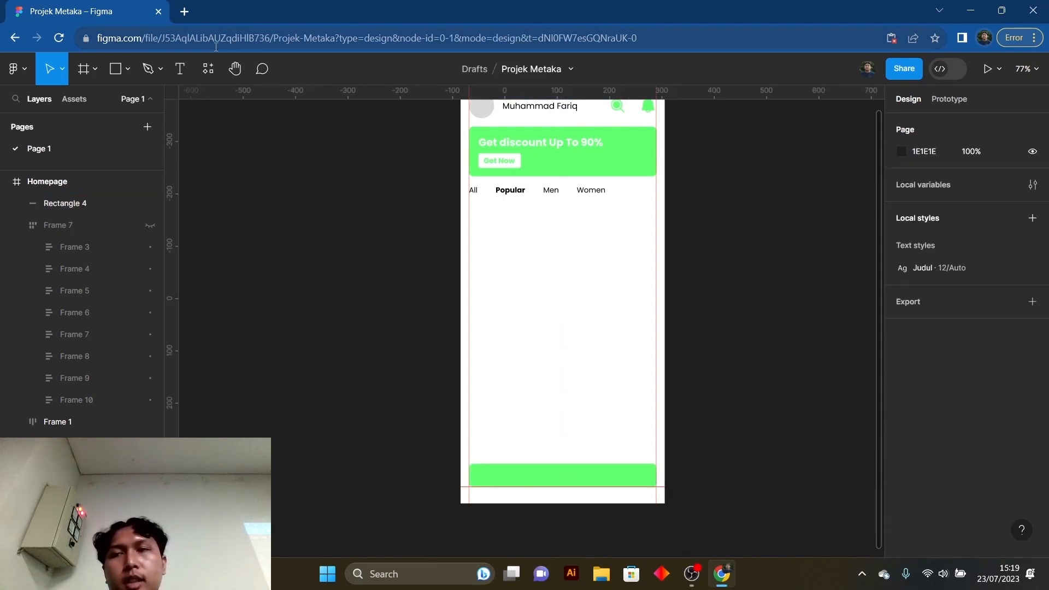
- Run the Phosphor Icons plugin and move its window clear of the layer list, beside the Homepage frame
{"action": "left_click", "coordinate": [212, 67]}
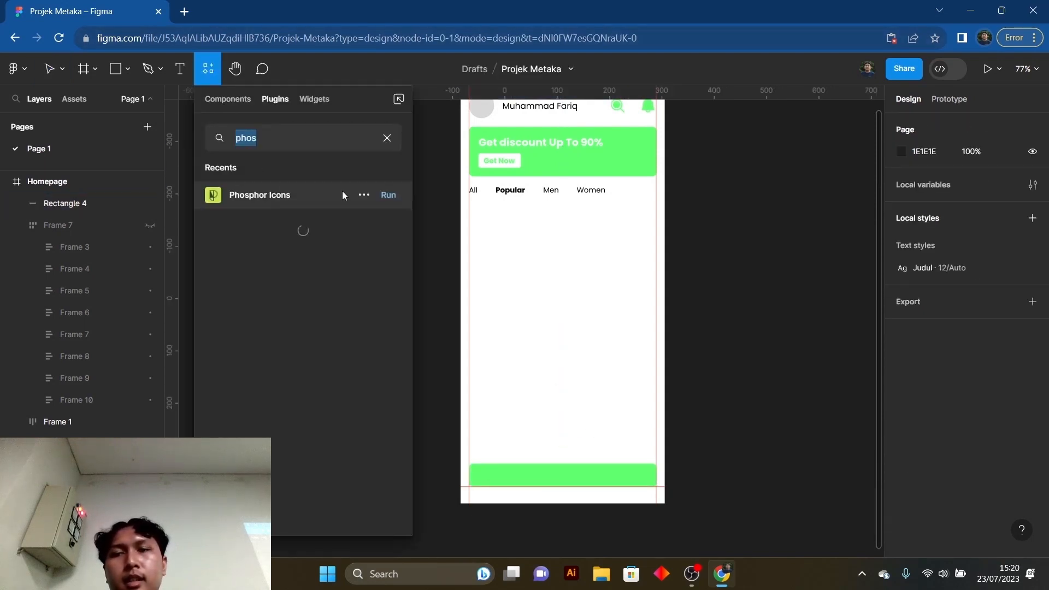
{"action": "left_click", "coordinate": [387, 196]}
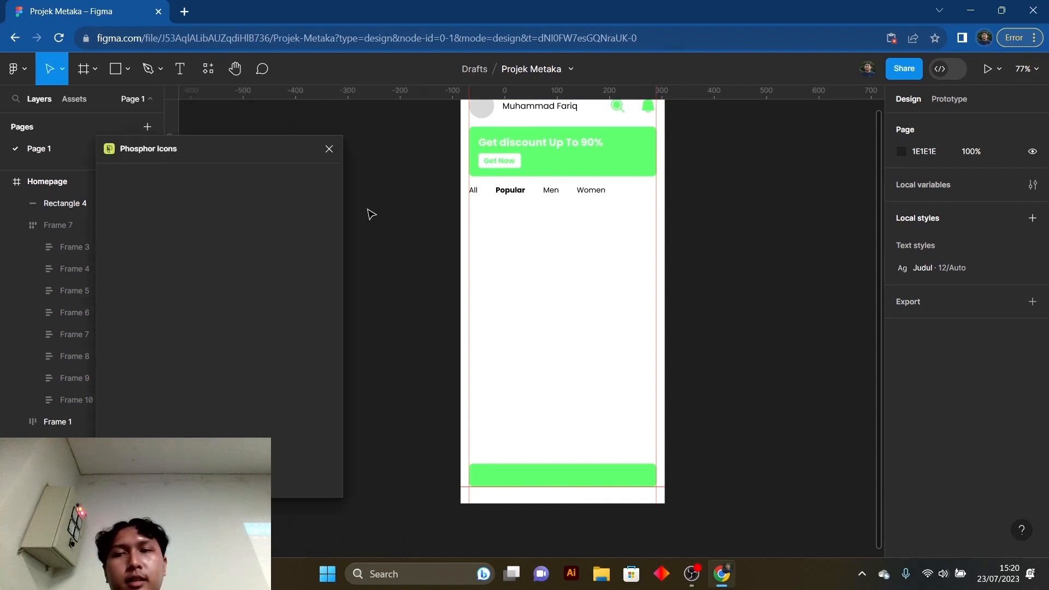
{"action": "left_click_drag", "start_coordinate": [219, 157], "coordinate": [293, 164]}
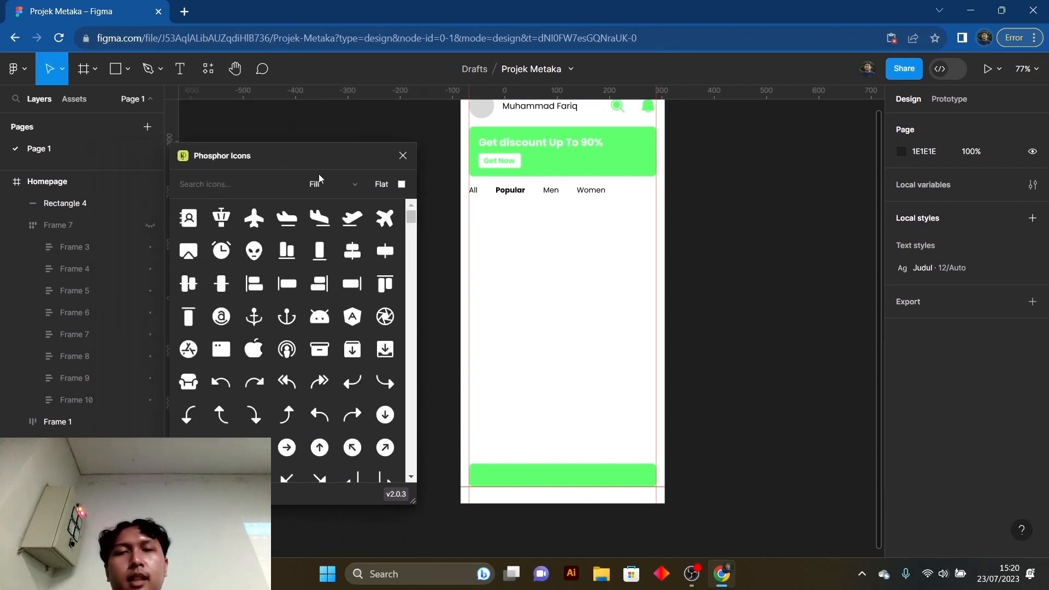
{"action": "scroll", "coordinate": [549, 281], "scroll_direction": "up", "scroll_amount": 1}
{"action": "scroll", "coordinate": [549, 282], "scroll_direction": "up", "scroll_amount": 1}
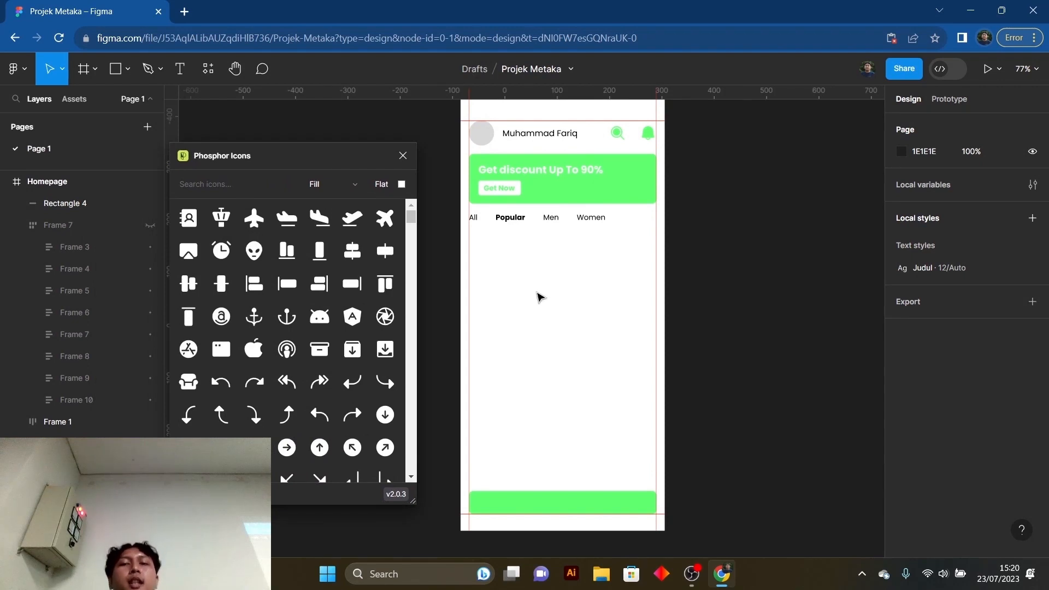
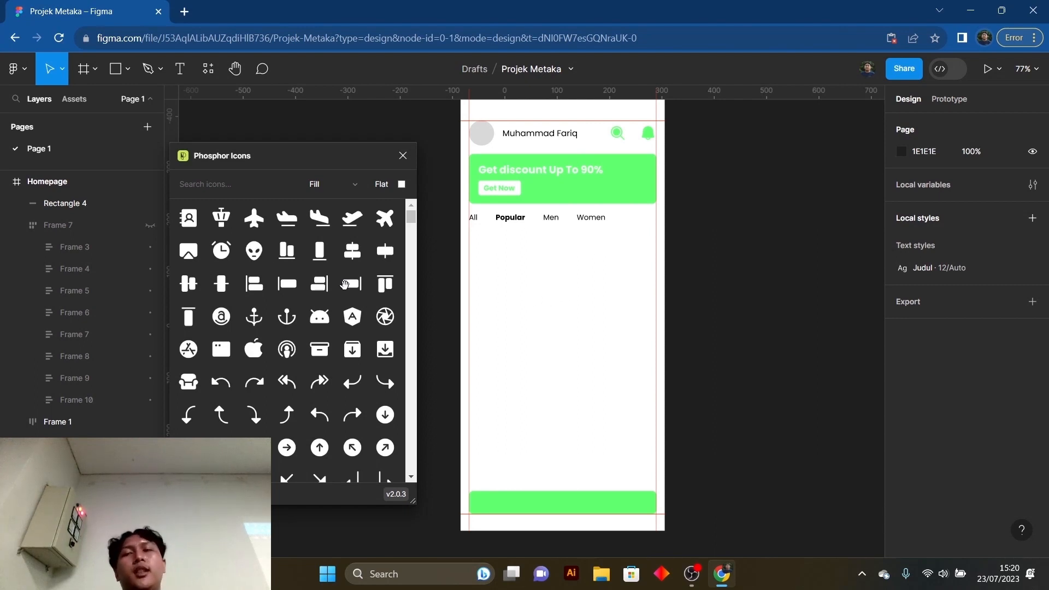
- Search the Phosphor icons for "home" and insert the House icon
{"action": "left_click", "coordinate": [228, 187]}
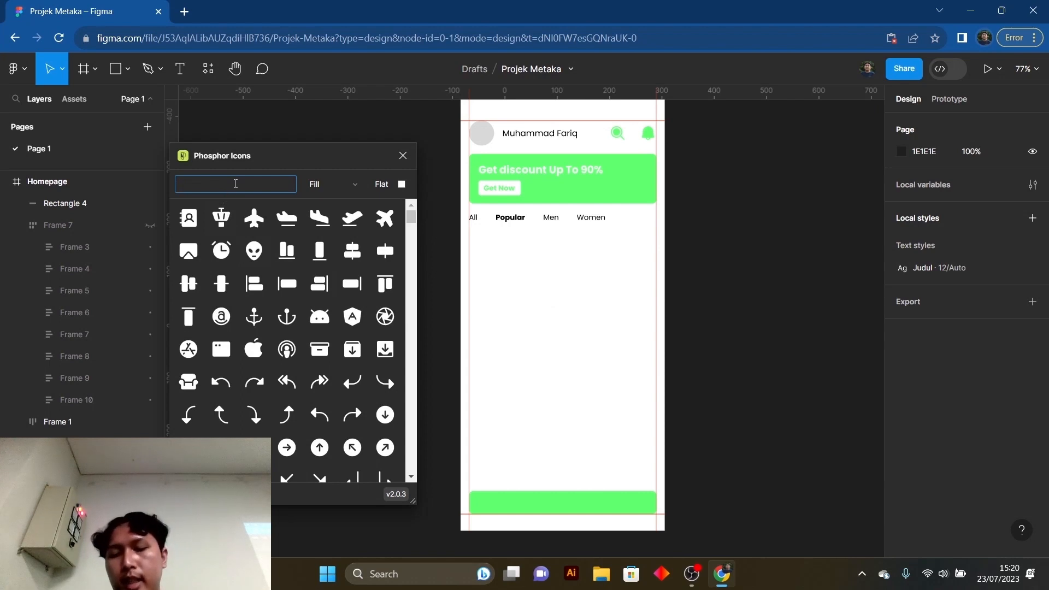
{"action": "type", "text": "homepag"}
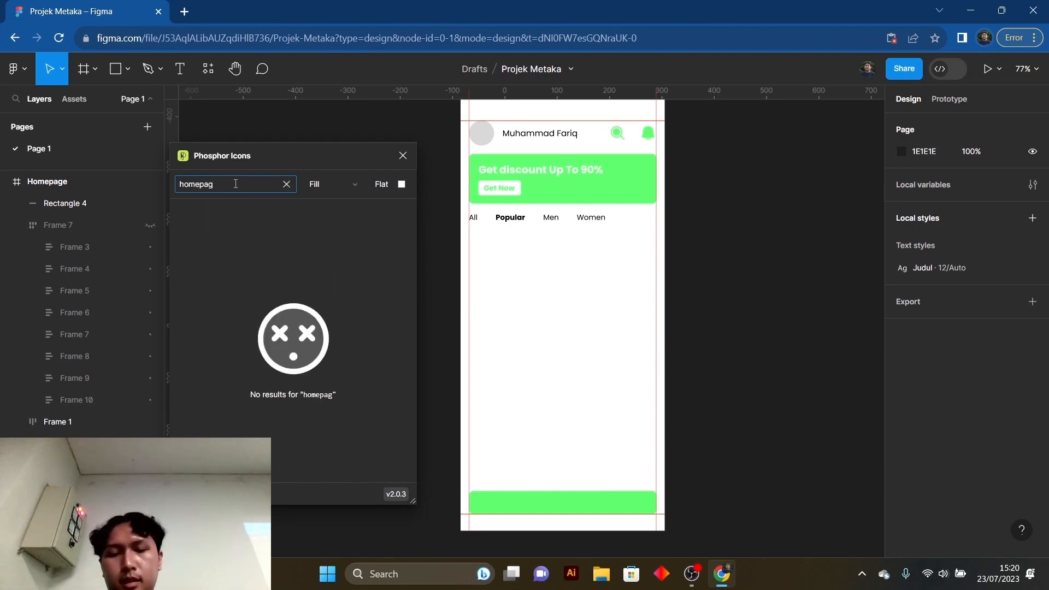
{"action": "key", "text": "BackSpace"}
{"action": "key", "text": "BackSpace"}
{"action": "key", "text": "BackSpace"}
{"action": "key", "text": "BackSpace"}
{"action": "key", "text": "BackSpace"}
{"action": "key", "text": "BackSpace"}
{"action": "type", "text": "ome"}
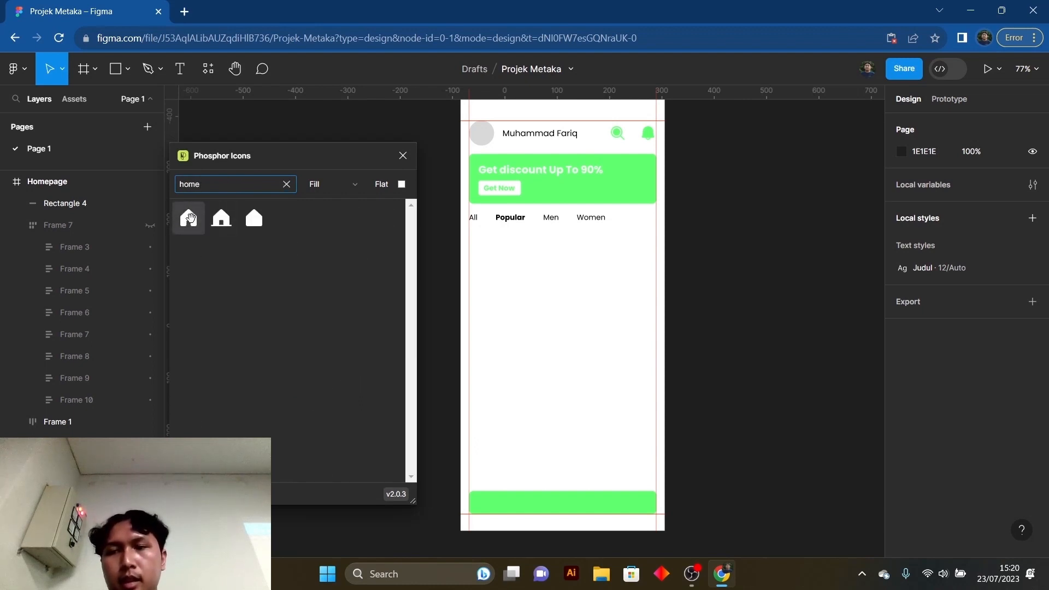
{"action": "left_click", "coordinate": [187, 220]}
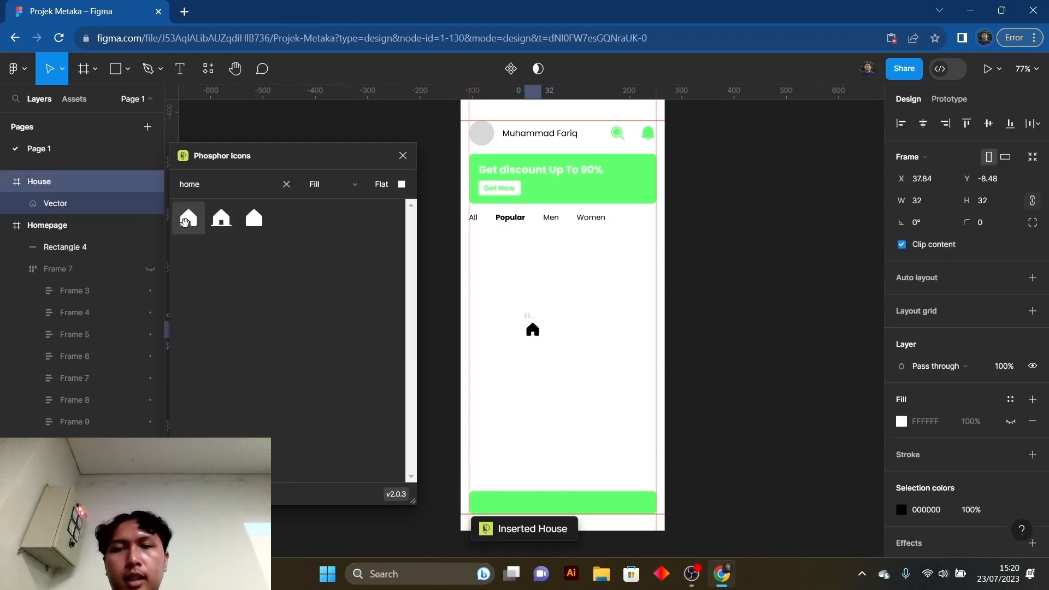
- Search the icons for "fav" and insert the BookmarkSimple icon
{"action": "double_click", "coordinate": [230, 194]}
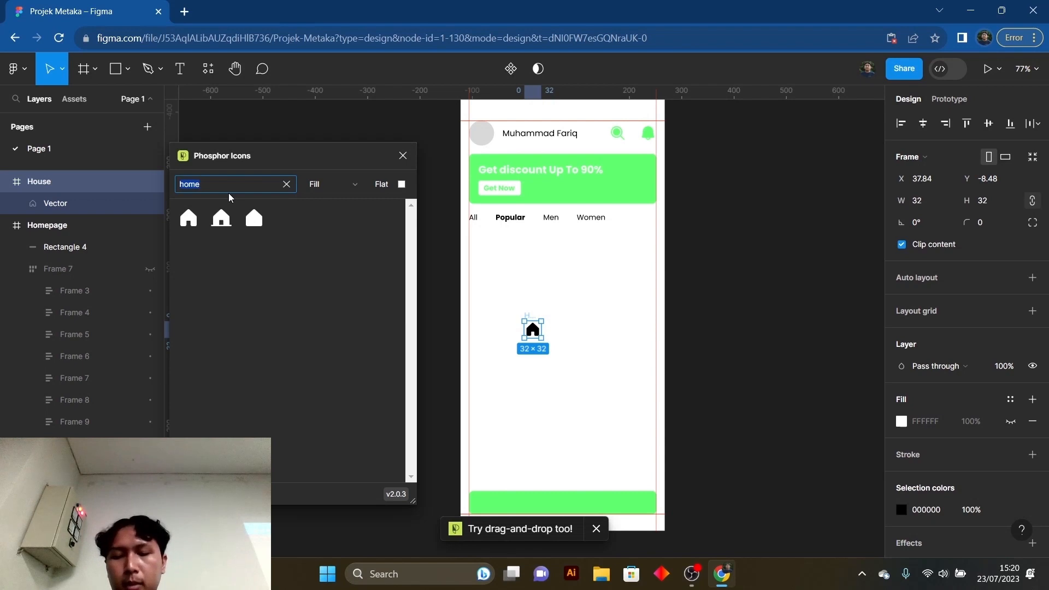
{"action": "type", "text": "fav"}
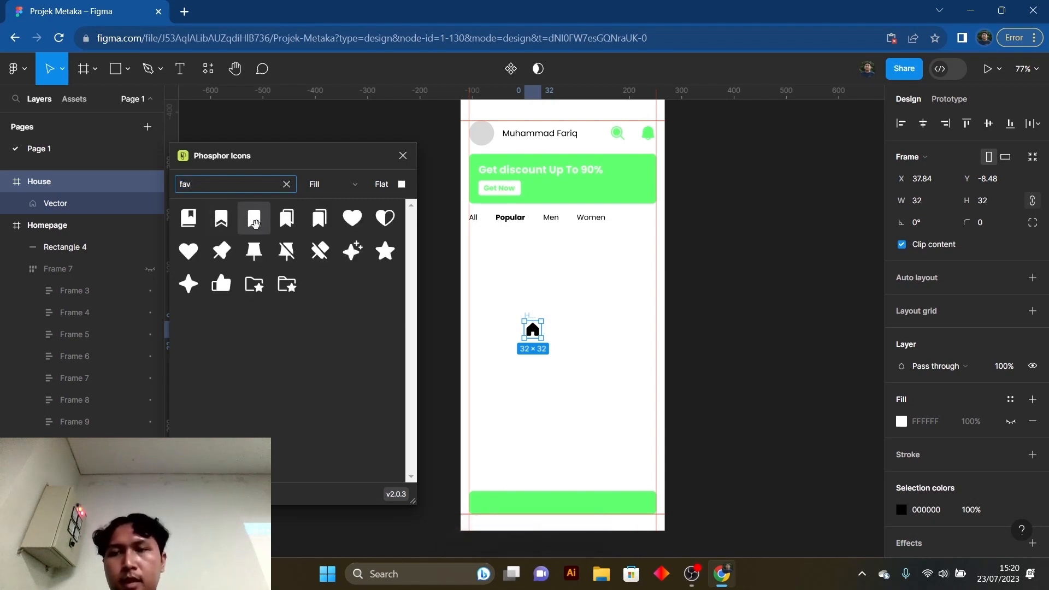
{"action": "left_click", "coordinate": [256, 221]}
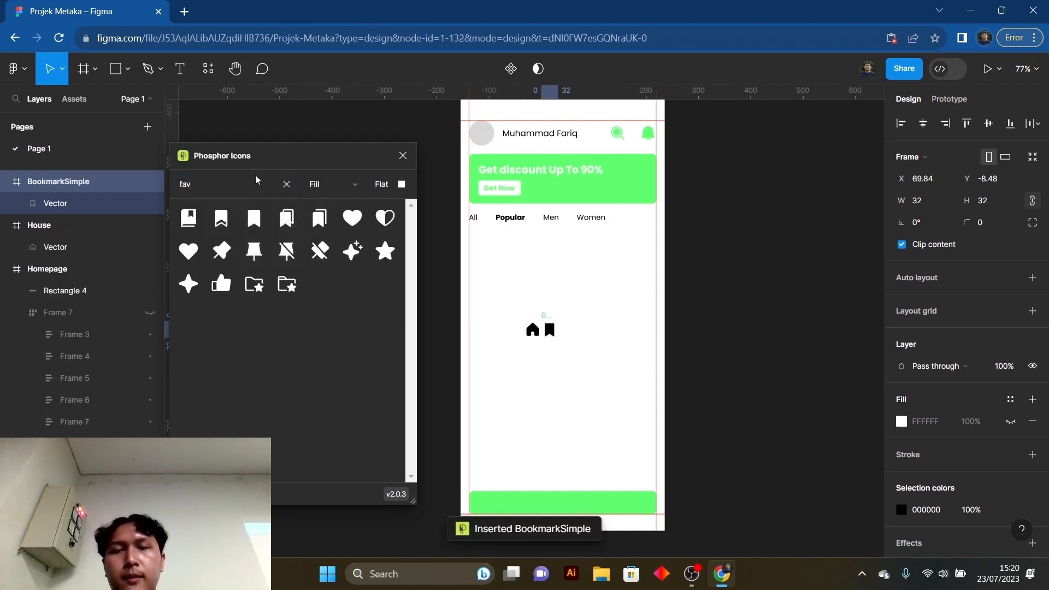
- Search the icons for "shop" and insert the Storefront and ShoppingCartSimple icons
{"action": "left_click", "coordinate": [229, 186]}
{"action": "double_click", "coordinate": [231, 182]}
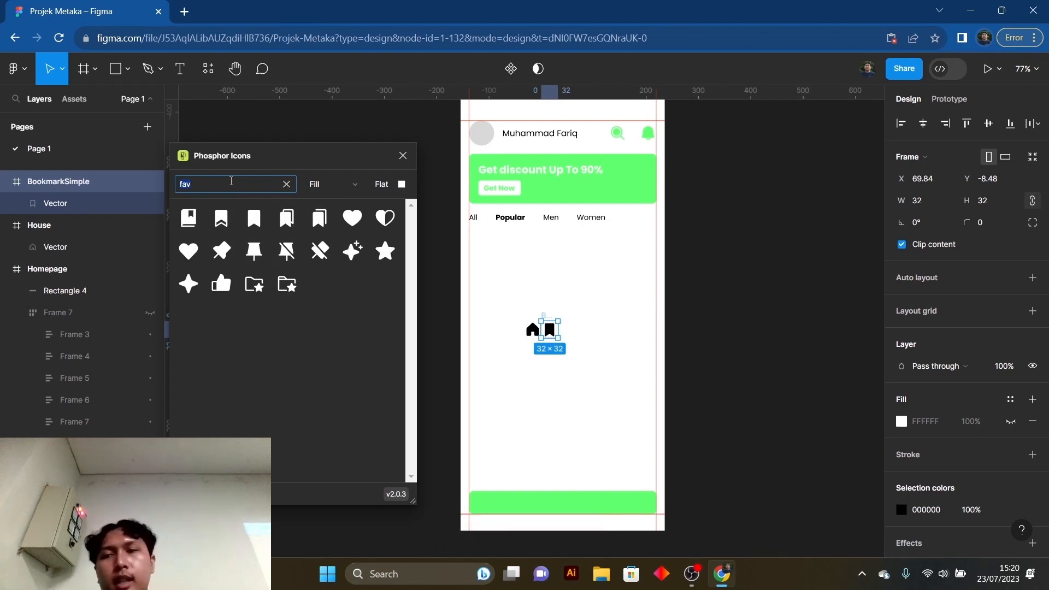
{"action": "type", "text": "sh"}
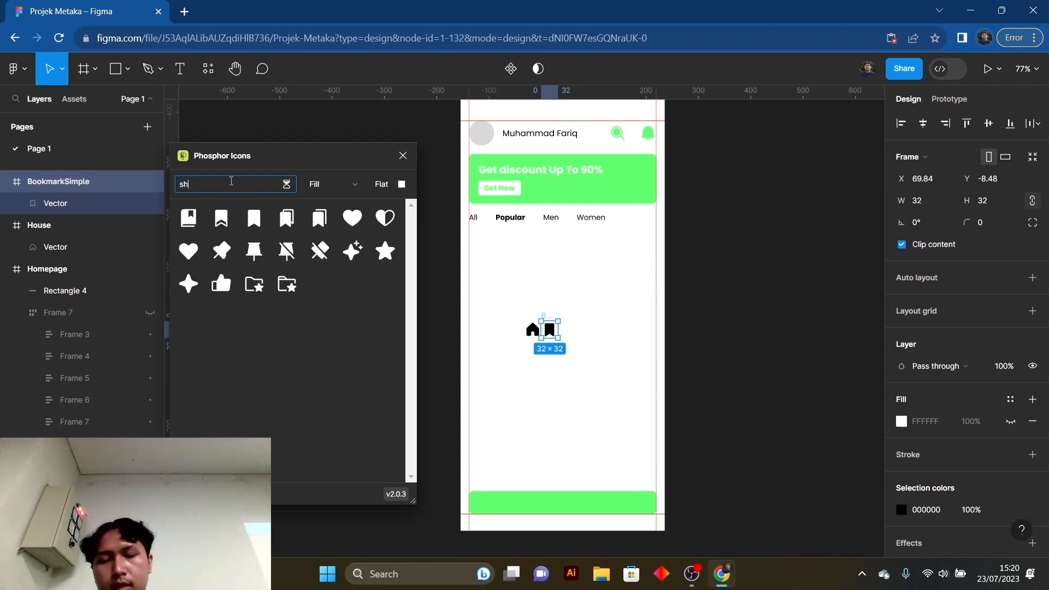
{"action": "type", "text": "op"}
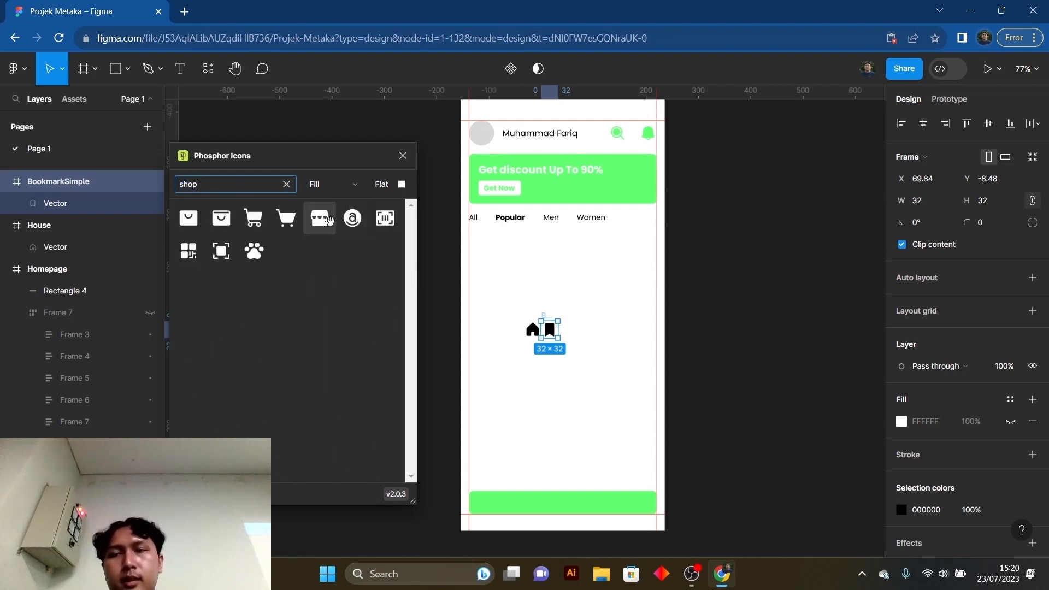
{"action": "left_click", "coordinate": [321, 218]}
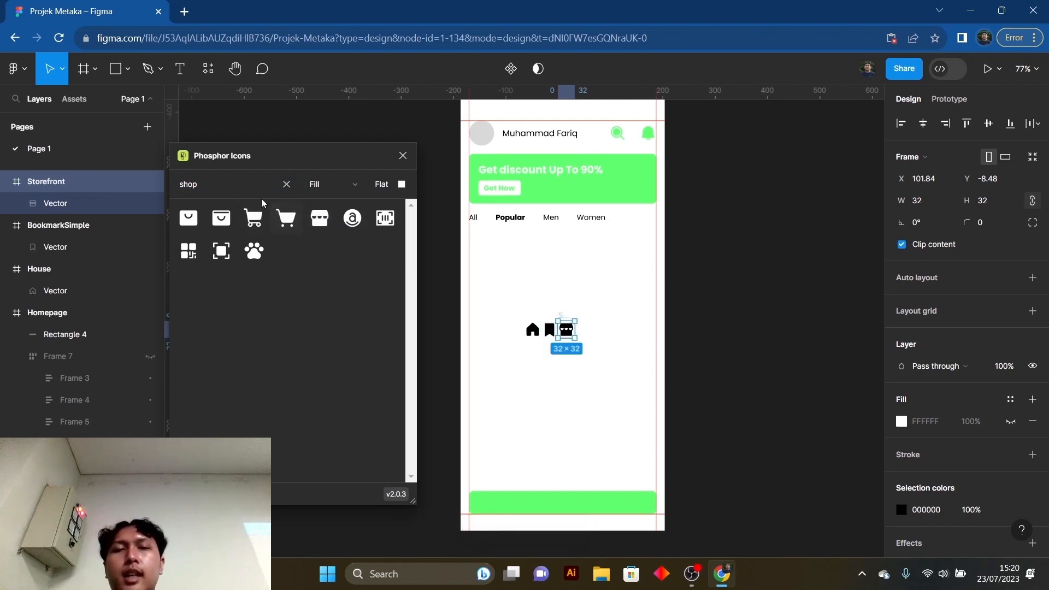
{"action": "left_click", "coordinate": [289, 220]}
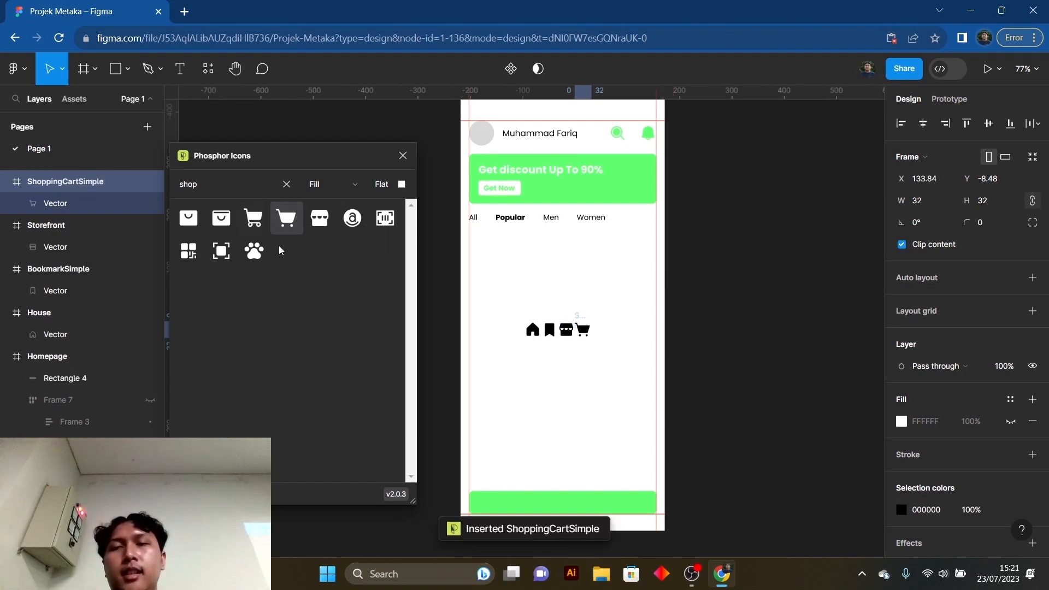
- Search the icon library for "profile" and clear the search without inserting an icon
{"action": "left_click", "coordinate": [235, 186]}
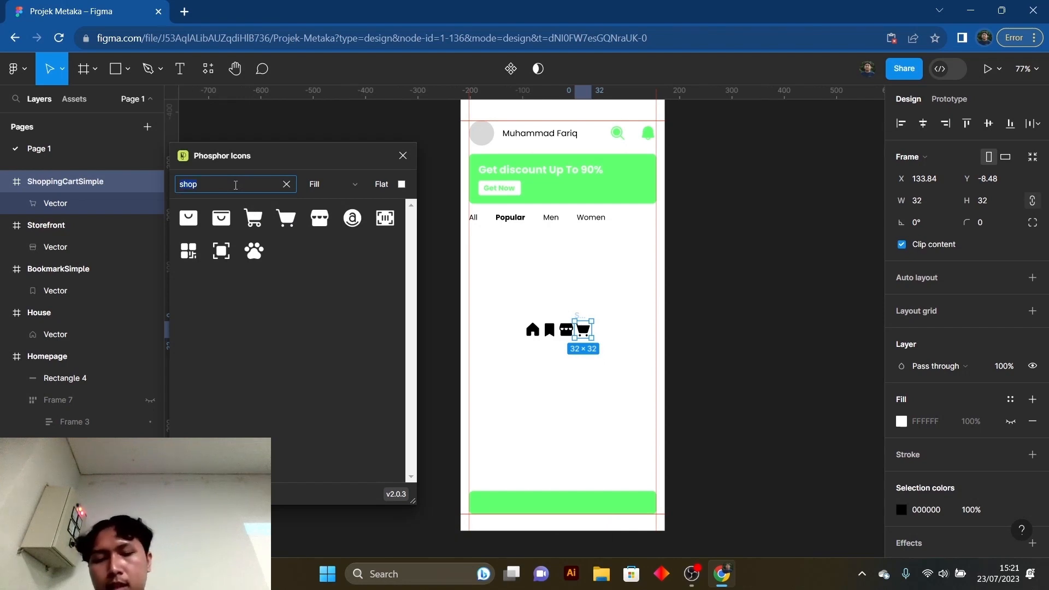
{"action": "key", "text": "ctrl+a"}
{"action": "type", "text": "prof"}
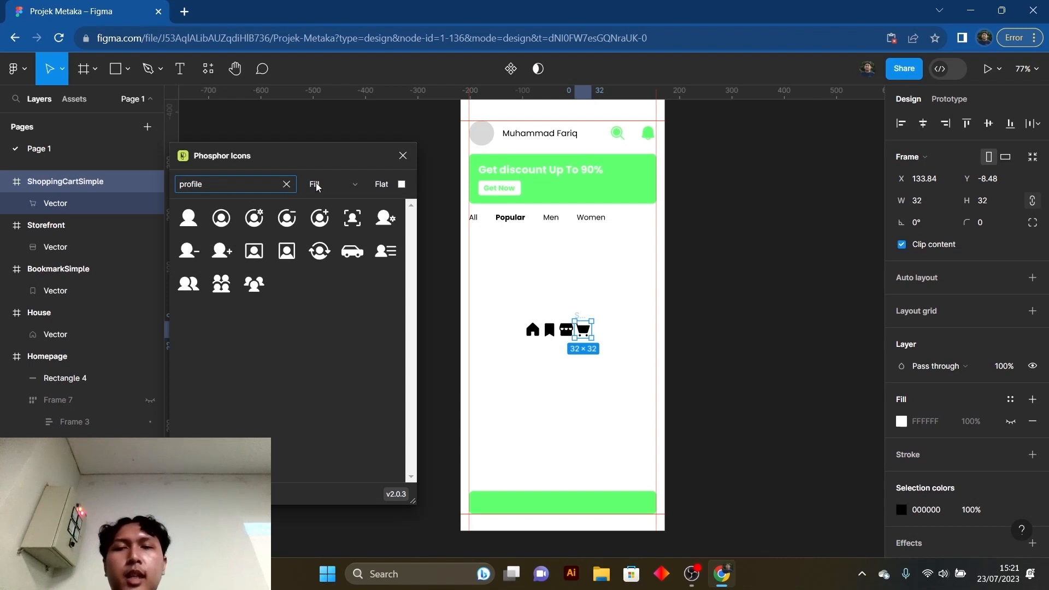
{"action": "left_click", "coordinate": [285, 186]}
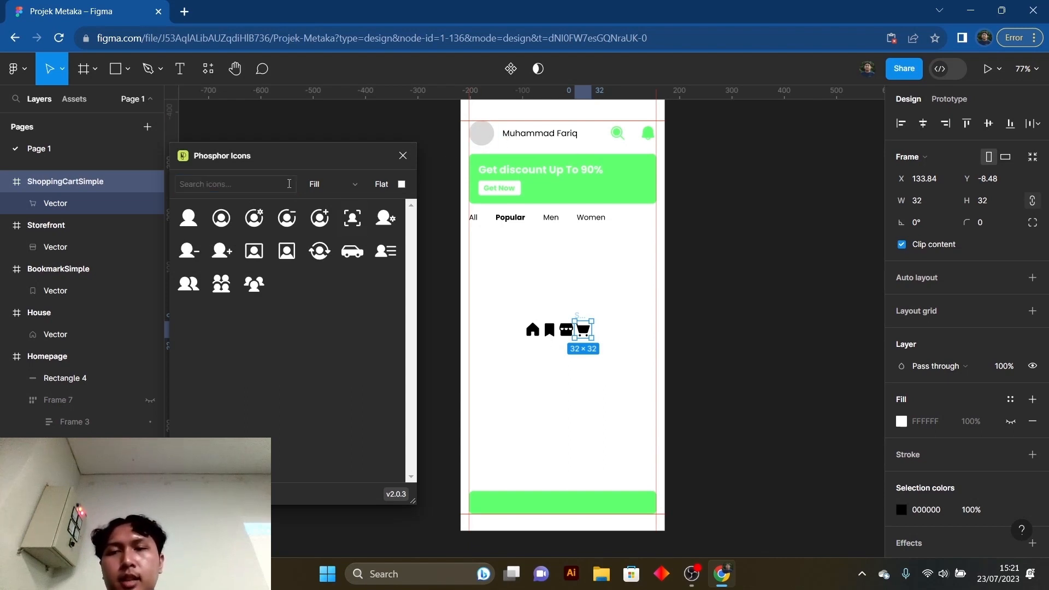
- Close the Phosphor Icons plugin and move the four inserted icons into the Homepage frame, above Rectangle 4
{"action": "left_click", "coordinate": [403, 157]}
{"action": "left_click", "coordinate": [517, 354]}
{"action": "left_click_drag", "start_coordinate": [500, 276], "coordinate": [599, 346]}
{"action": "scroll", "coordinate": [475, 120], "scroll_direction": "up", "scroll_amount": 1}
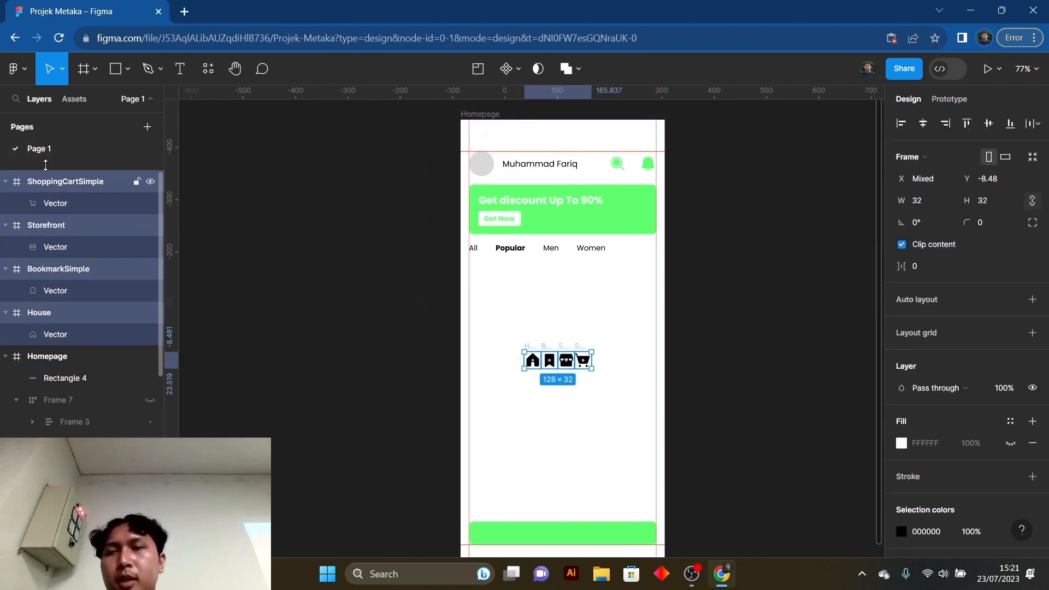
{"action": "left_click_drag", "start_coordinate": [31, 184], "coordinate": [42, 358]}
{"action": "scroll", "coordinate": [33, 262], "scroll_direction": "up", "scroll_amount": 1}
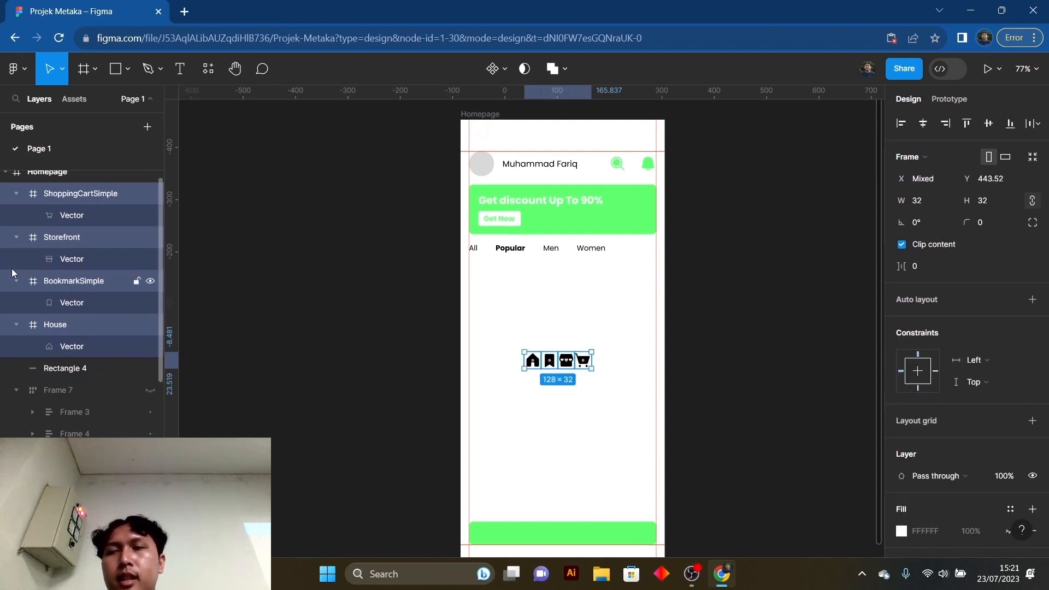
{"action": "left_click", "coordinate": [371, 345]}
- Place the house, bookmark, storefront and cart icons in a row on the green bar at the frame's bottom, at Y 774
{"action": "scroll", "coordinate": [611, 384], "scroll_direction": "down", "scroll_amount": 2}
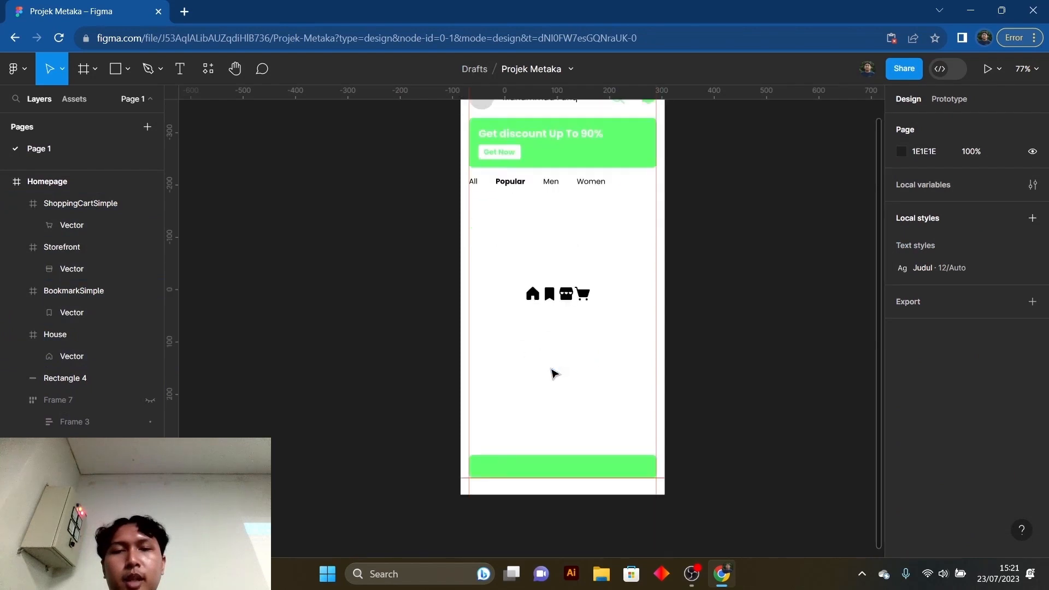
{"action": "left_click", "coordinate": [534, 296]}
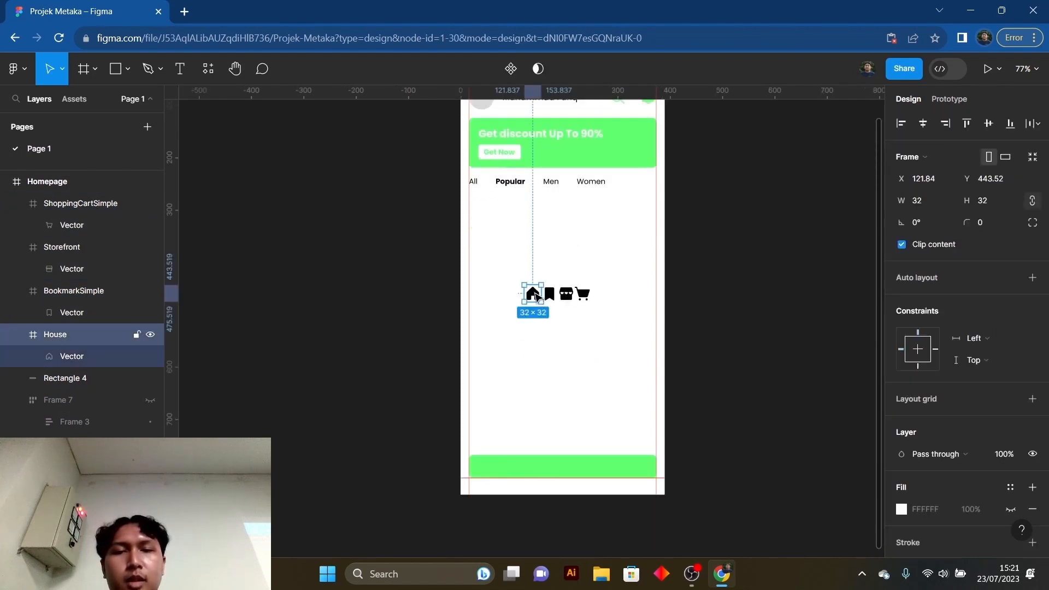
{"action": "left_click_drag", "start_coordinate": [535, 302], "coordinate": [491, 473]}
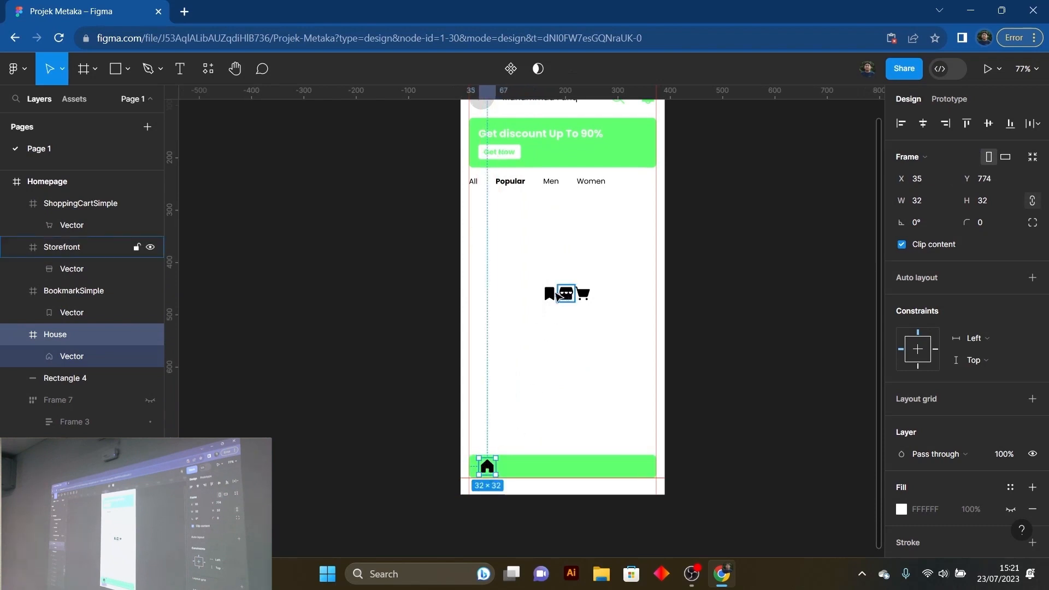
{"action": "left_click_drag", "start_coordinate": [549, 293], "coordinate": [560, 467]}
{"action": "left_click_drag", "start_coordinate": [585, 295], "coordinate": [589, 468]}
{"action": "left_click", "coordinate": [627, 403]}
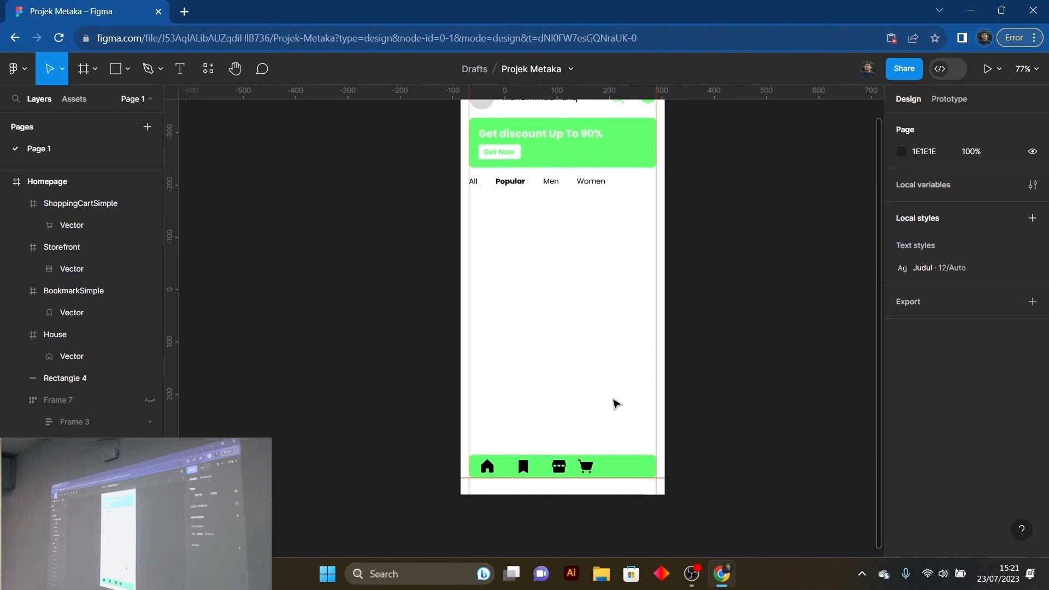
{"action": "left_click", "coordinate": [586, 469]}
{"action": "left_click", "coordinate": [559, 466]}
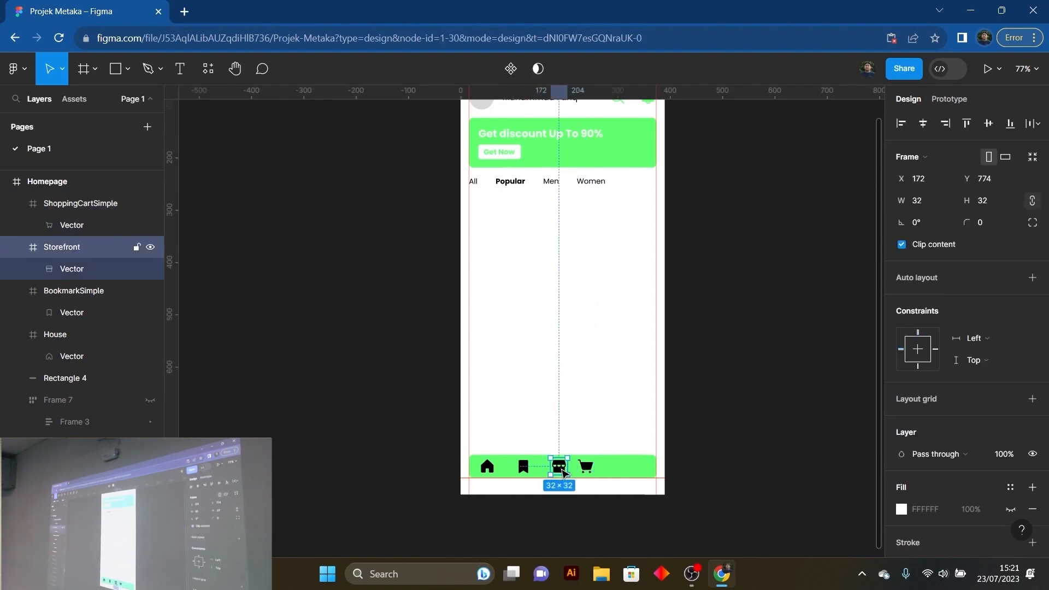
{"action": "left_click", "coordinate": [524, 466]}
{"action": "left_click", "coordinate": [492, 468]}
{"action": "left_click", "coordinate": [523, 466]}
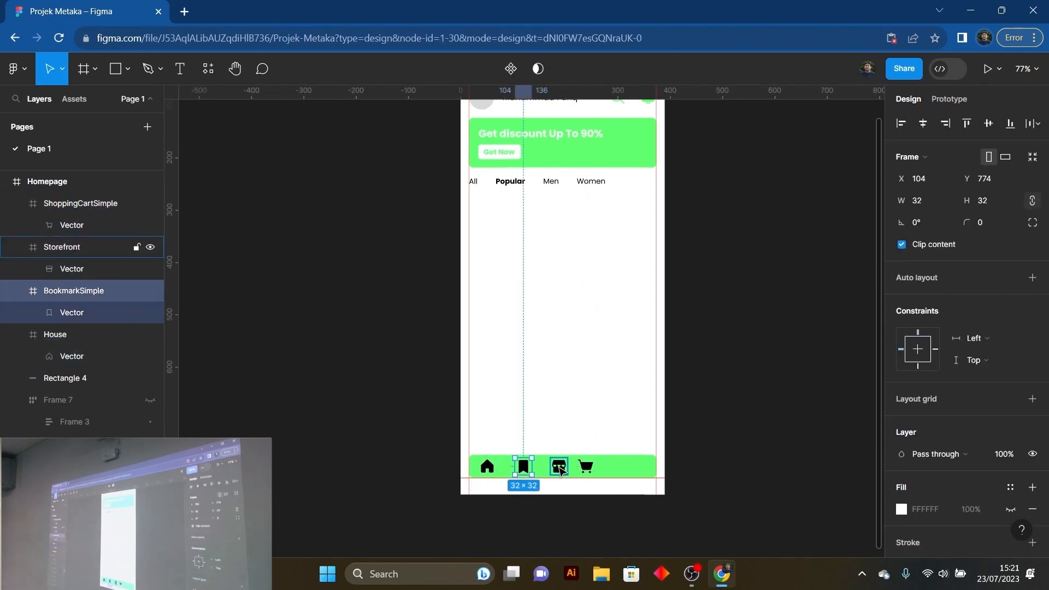
{"action": "left_click", "coordinate": [559, 466]}
{"action": "left_click", "coordinate": [586, 467]}
{"action": "left_click", "coordinate": [605, 442]}
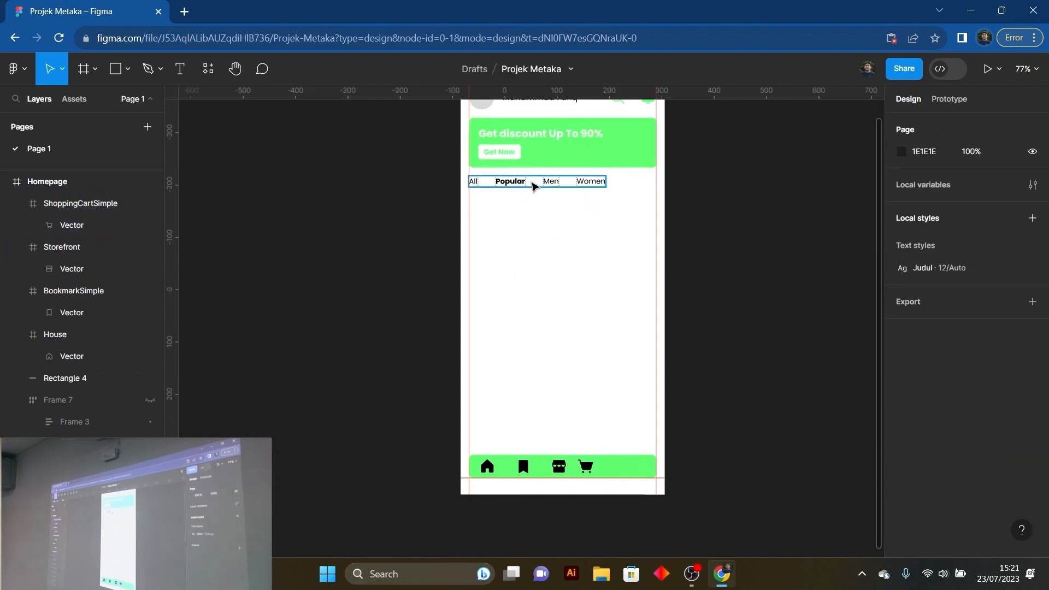
- Group the house, bookmark, storefront and cart icons on the green bar into one auto layout frame
{"action": "left_click", "coordinate": [523, 468]}
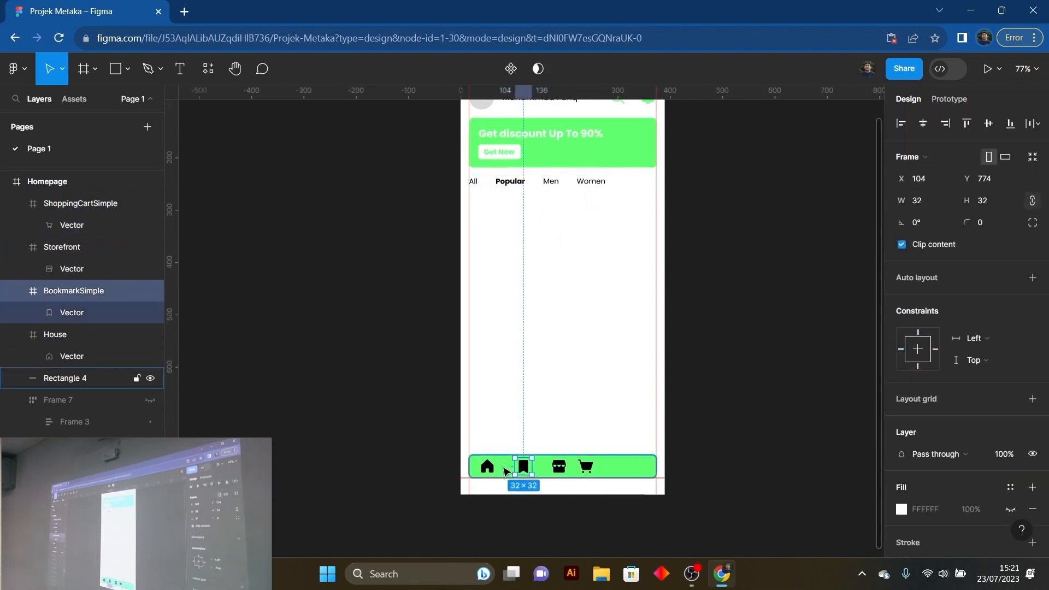
{"action": "left_click", "coordinate": [492, 471], "text": "shift"}
{"action": "left_click", "coordinate": [558, 469], "text": "shift"}
{"action": "left_click", "coordinate": [586, 469], "text": "shift"}
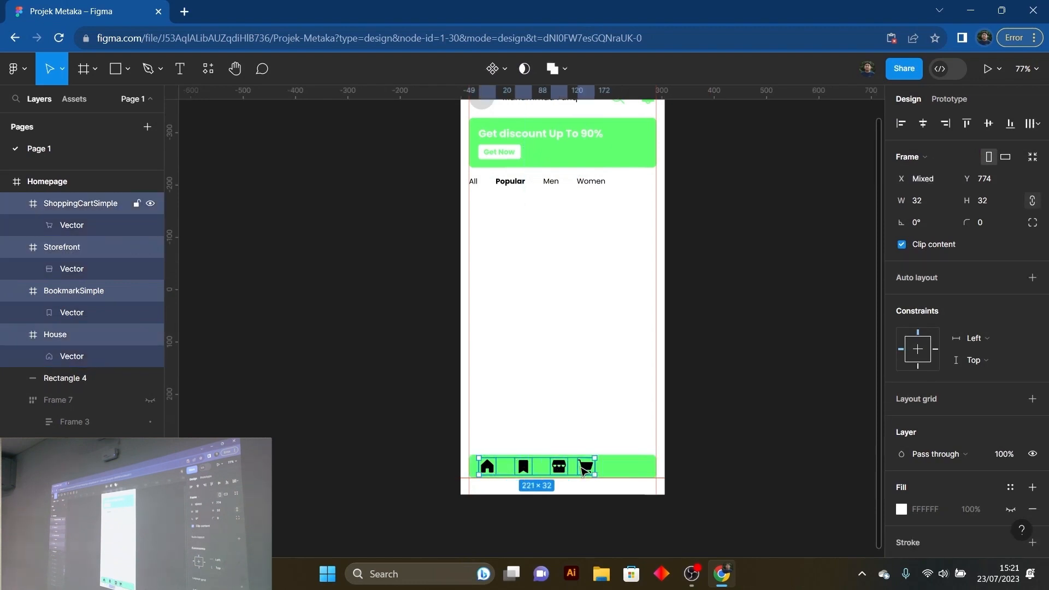
{"action": "left_click", "coordinate": [1033, 278]}
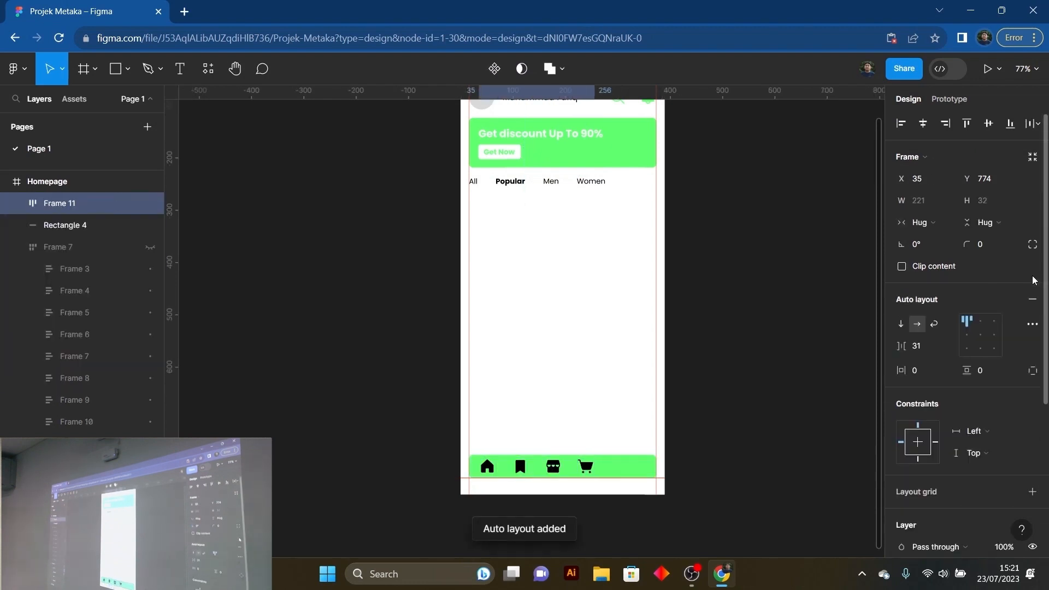
- Set the spacing between the icons in the auto layout row to 48
{"action": "left_click", "coordinate": [919, 346]}
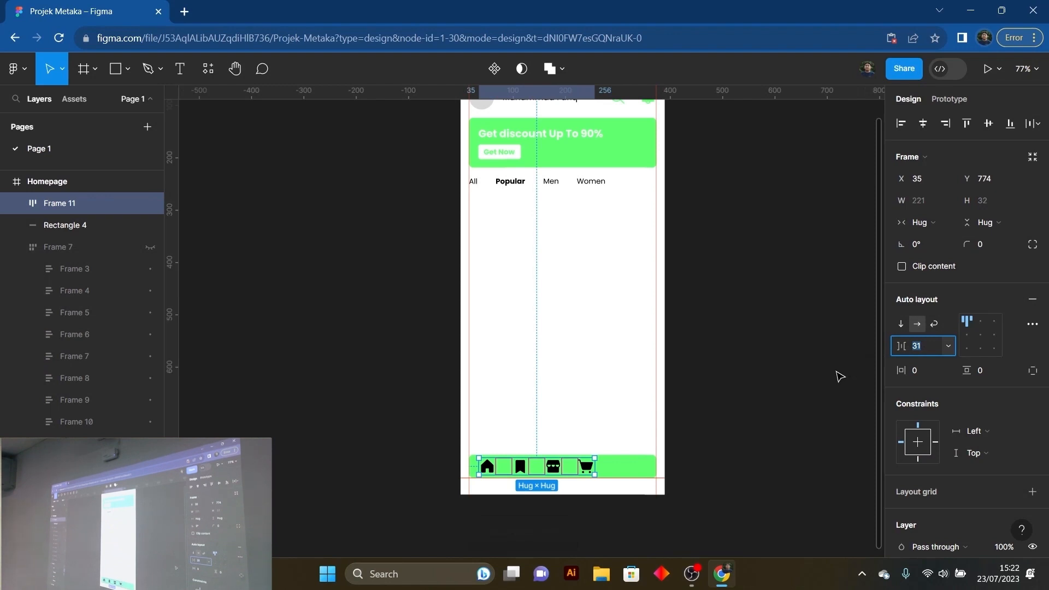
{"action": "key", "text": "Return"}
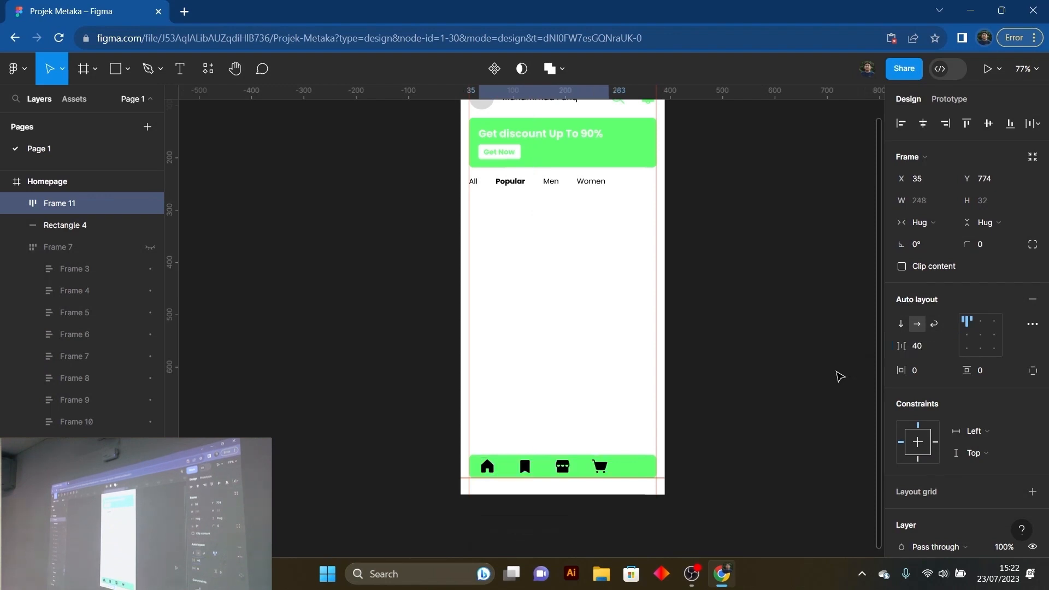
{"action": "left_click", "coordinate": [924, 348]}
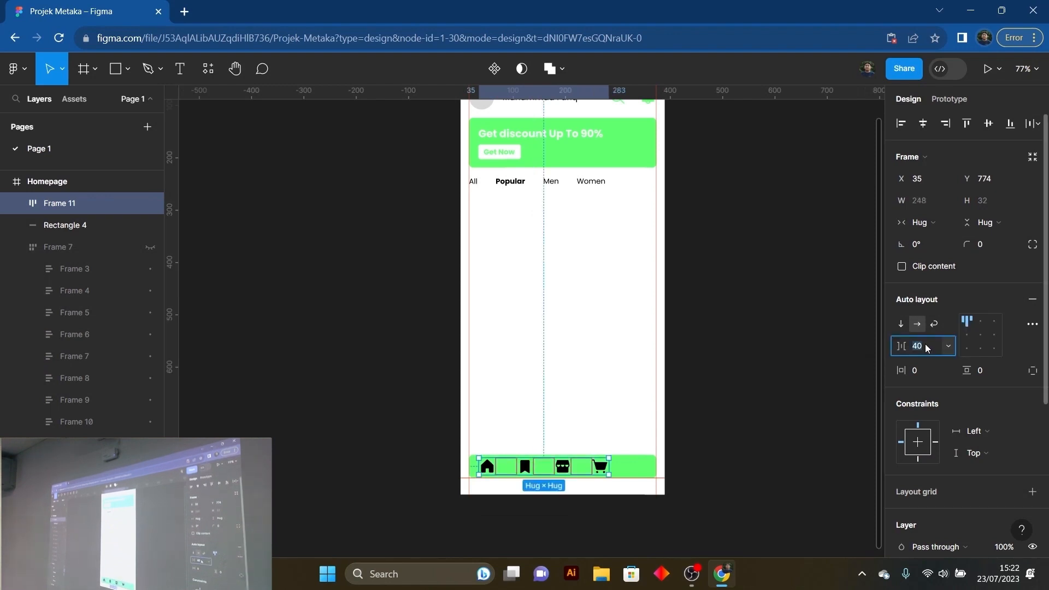
{"action": "key", "text": "Return"}
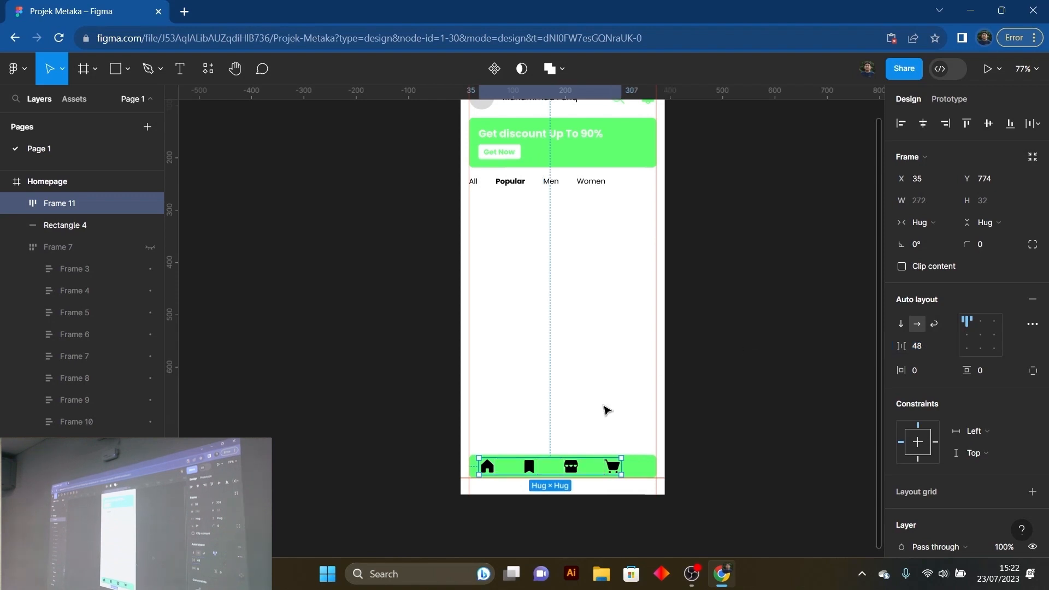
- Center the icon row horizontally within the Homepage frame
{"action": "left_click_drag", "start_coordinate": [577, 470], "coordinate": [586, 471]}
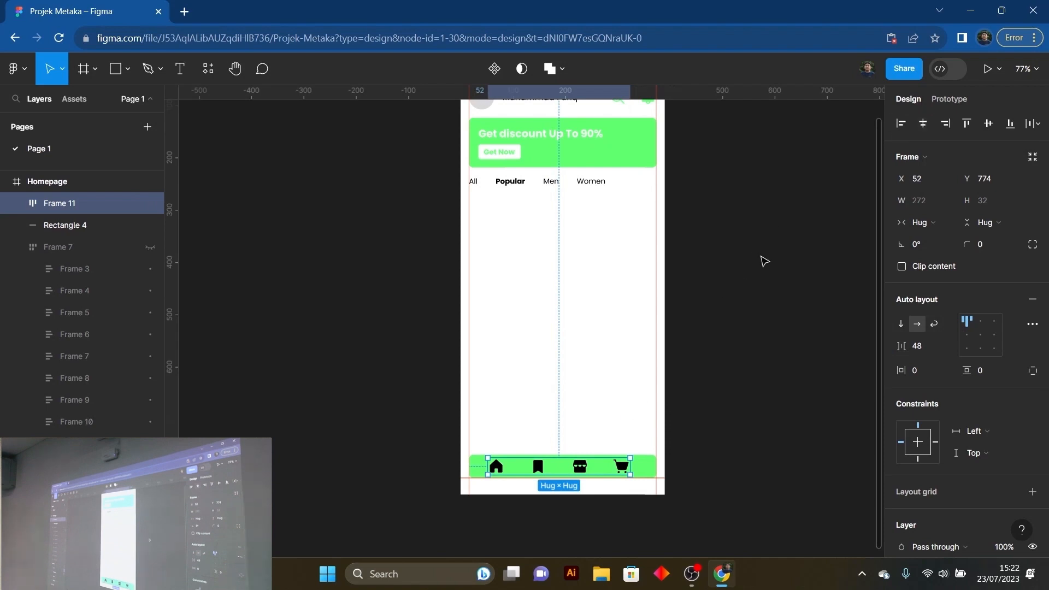
{"action": "left_click", "coordinate": [923, 124]}
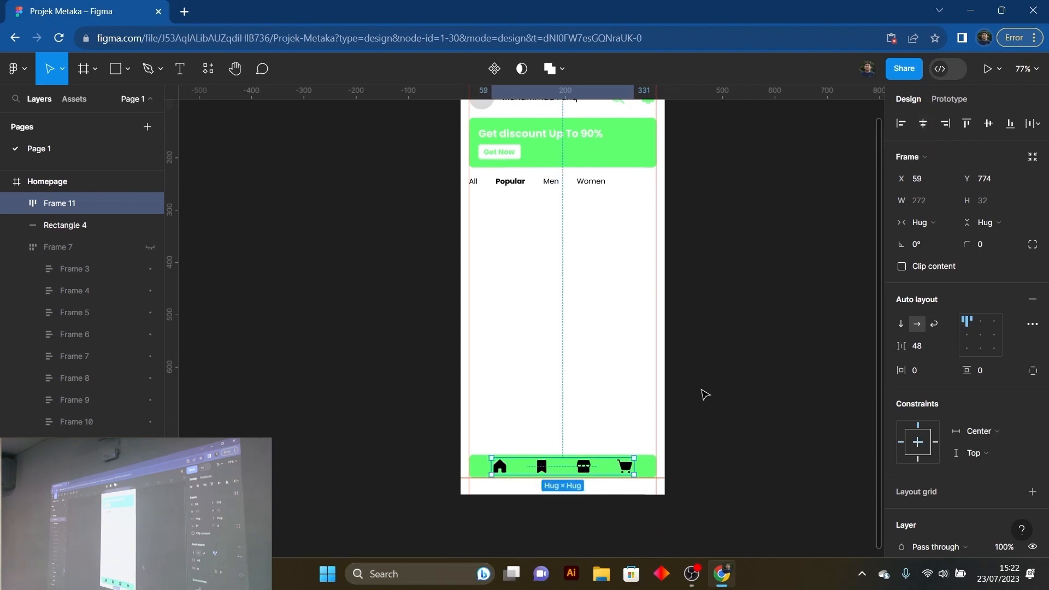
{"action": "left_click", "coordinate": [622, 377]}
{"action": "scroll", "coordinate": [604, 382], "scroll_direction": "up", "scroll_amount": 2}
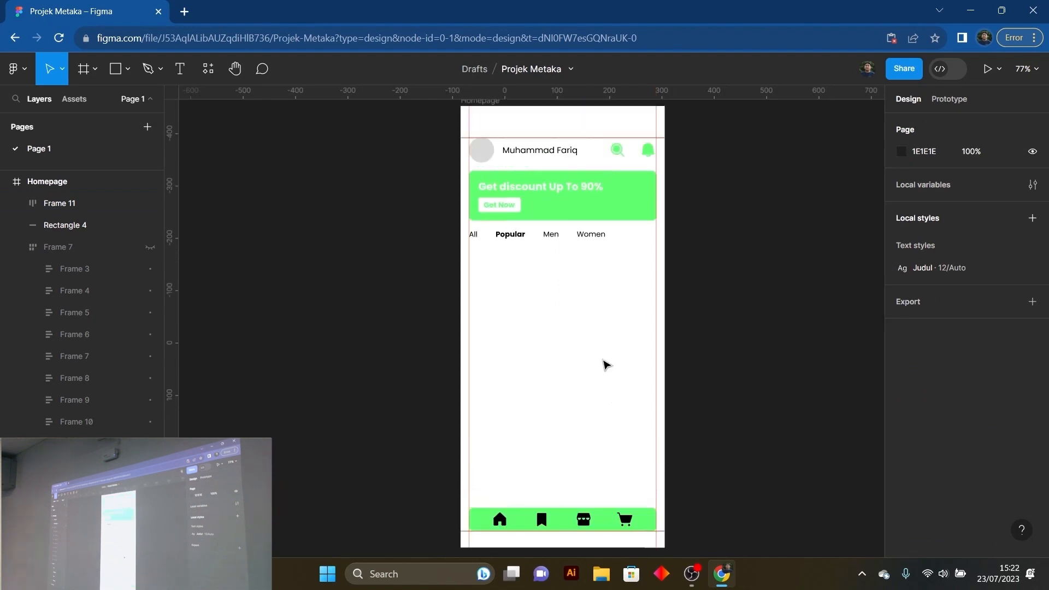
{"action": "left_click", "coordinate": [604, 496]}
{"action": "scroll", "coordinate": [598, 434], "scroll_direction": "down", "scroll_amount": 2}
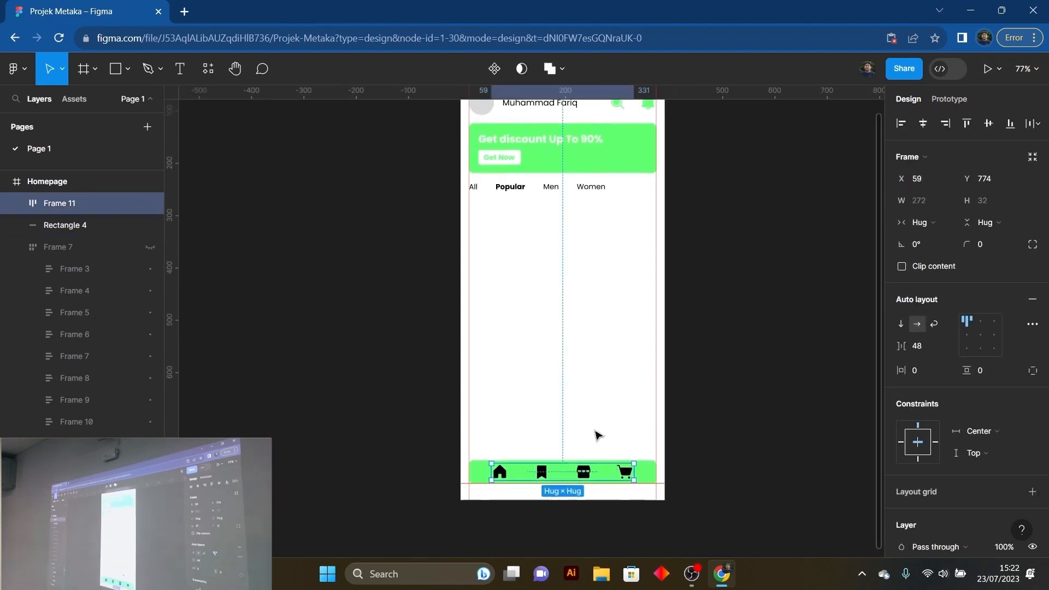
- Recolor the house, bookmark, storefront and cart icons on the green bar to white, FFFFFF
{"action": "scroll", "coordinate": [1029, 451], "scroll_direction": "down", "scroll_amount": 4}
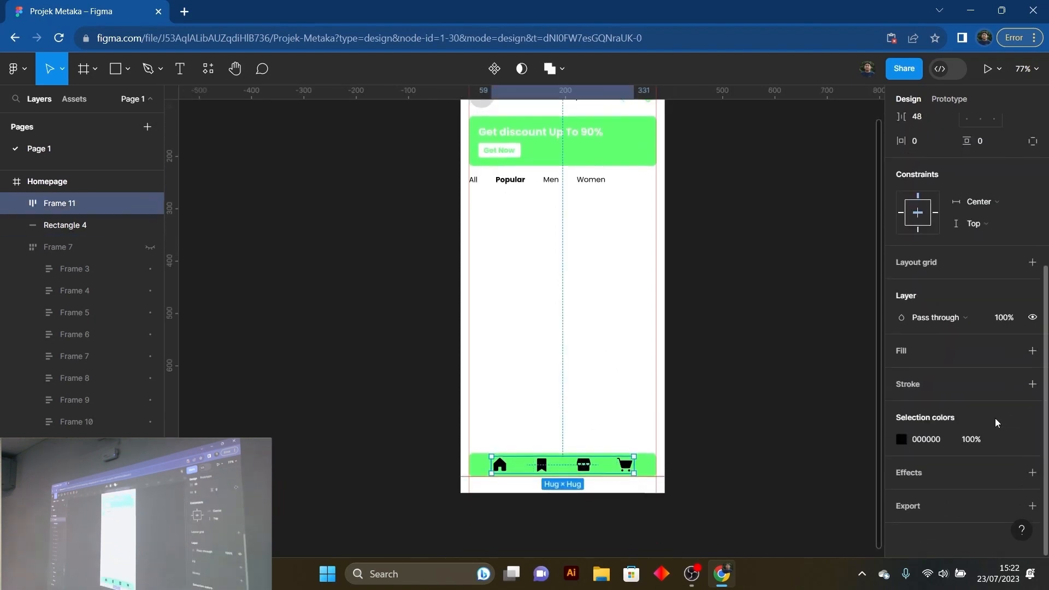
{"action": "left_click", "coordinate": [901, 447]}
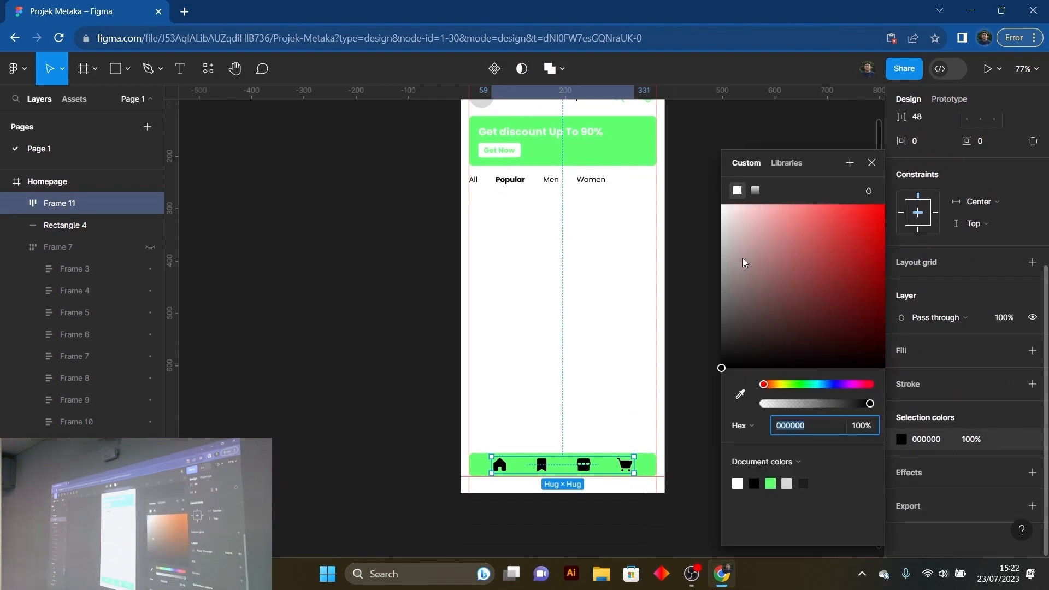
{"action": "left_click_drag", "start_coordinate": [745, 264], "coordinate": [720, 199]}
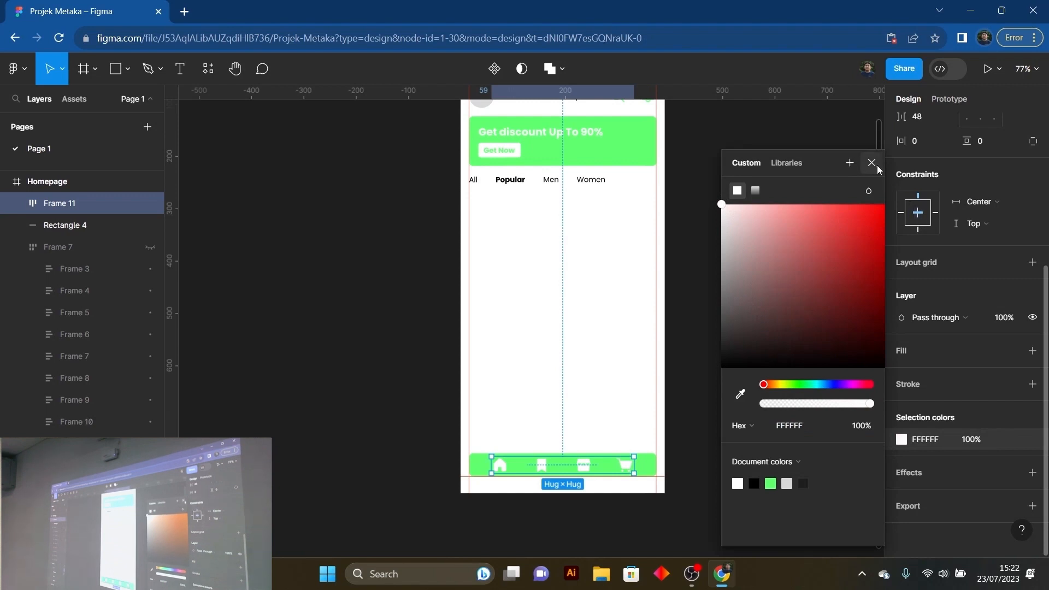
{"action": "left_click", "coordinate": [872, 162]}
{"action": "left_click", "coordinate": [766, 284]}
- Examine the white icons on the green navigation bar and their spacing within the homepage layout
{"action": "scroll", "coordinate": [722, 339], "scroll_direction": "up", "scroll_amount": 2}
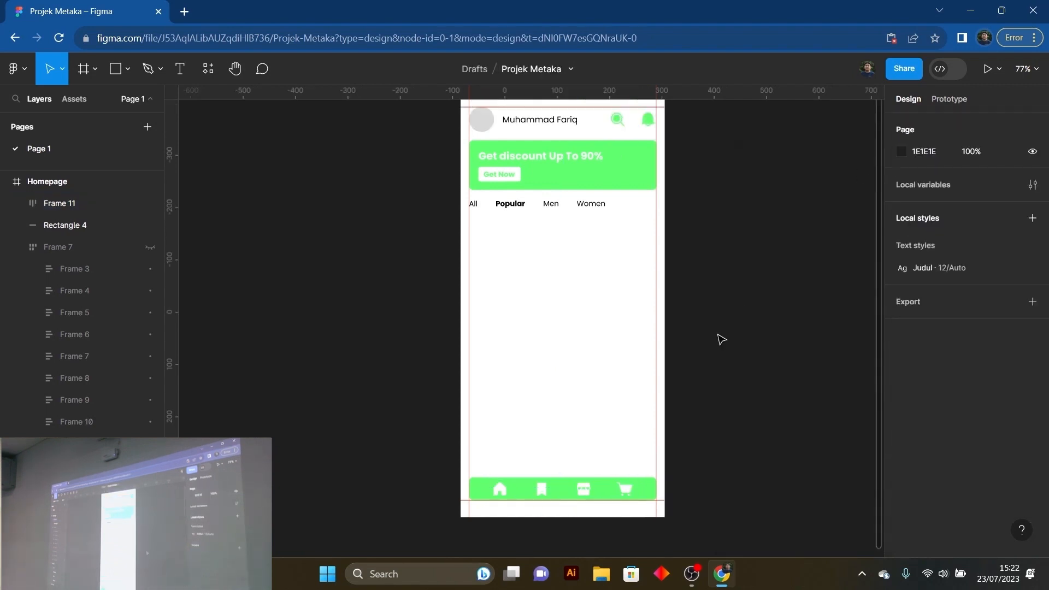
{"action": "scroll", "coordinate": [722, 339], "scroll_direction": "down", "scroll_amount": 1}
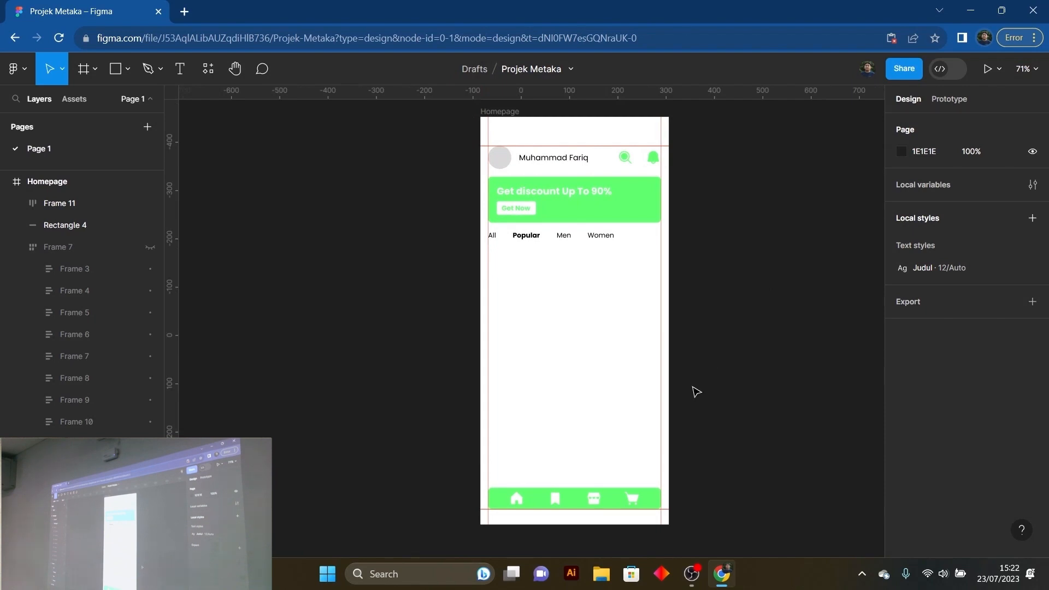
{"action": "scroll", "coordinate": [695, 394], "scroll_direction": "up", "scroll_amount": 1}
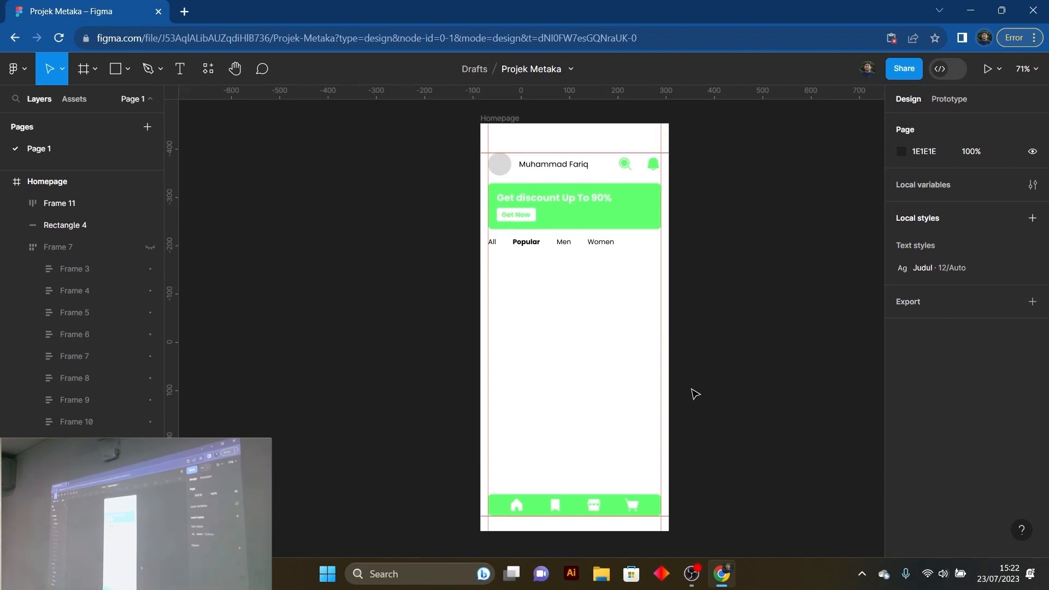
{"action": "scroll", "coordinate": [658, 405], "scroll_direction": "down", "scroll_amount": 3}
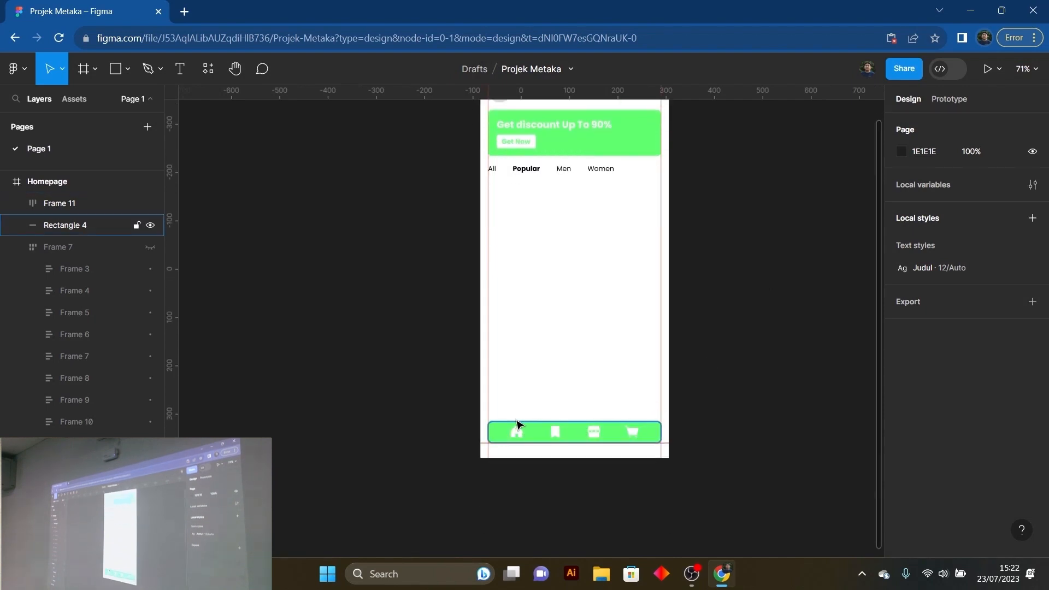
{"action": "scroll", "coordinate": [580, 428], "scroll_direction": "up", "scroll_amount": 3}
{"action": "scroll", "coordinate": [585, 424], "scroll_direction": "up", "scroll_amount": 2}
{"action": "scroll", "coordinate": [645, 328], "scroll_direction": "down", "scroll_amount": 2}
{"action": "scroll", "coordinate": [621, 274], "scroll_direction": "up", "scroll_amount": 3}
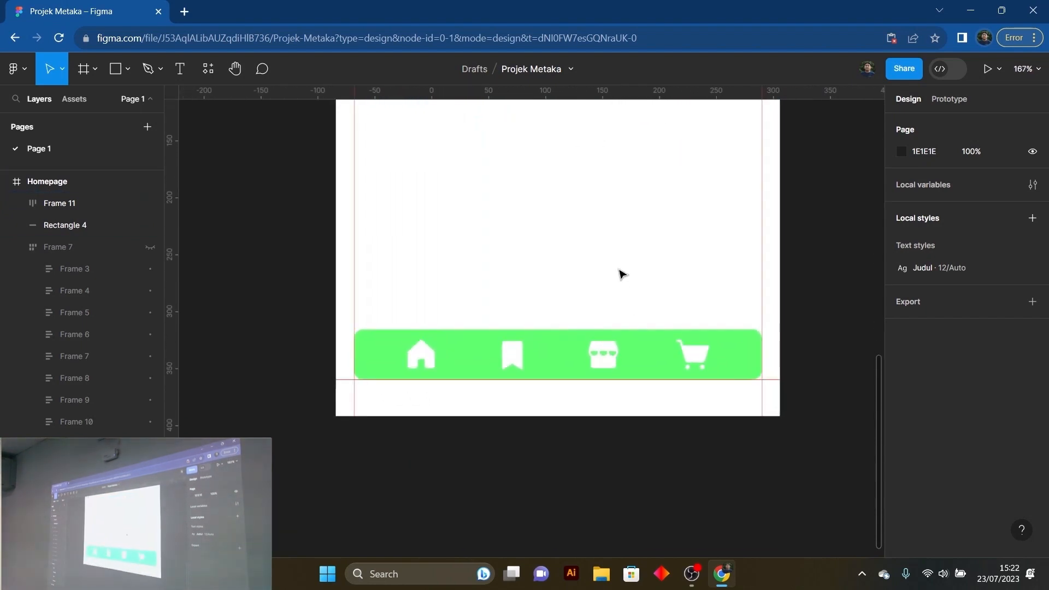
{"action": "scroll", "coordinate": [618, 274], "scroll_direction": "down", "scroll_amount": 1}
{"action": "left_click", "coordinate": [604, 349]}
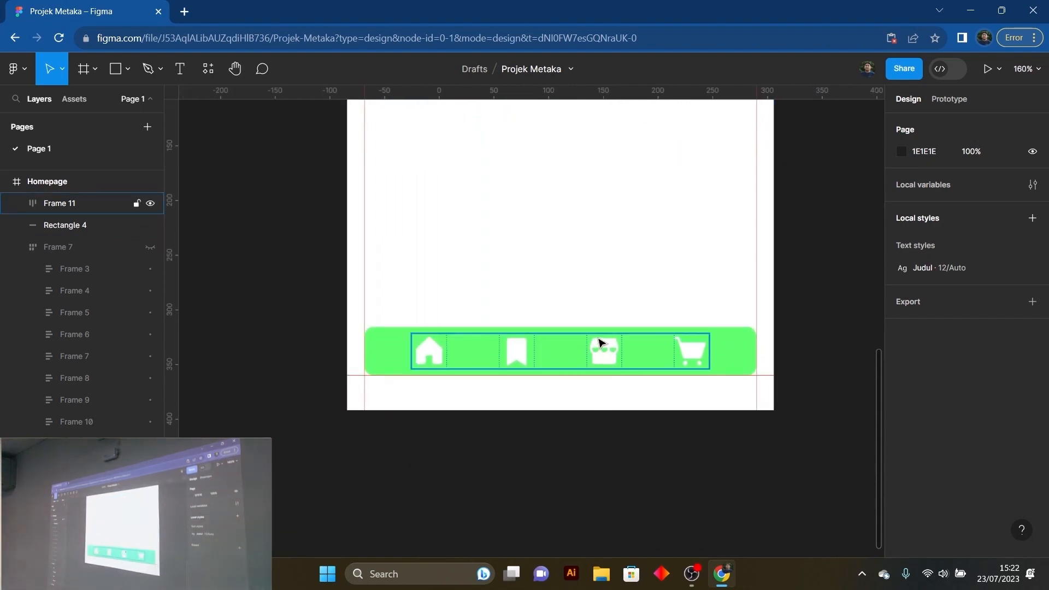
{"action": "left_click", "coordinate": [622, 344]}
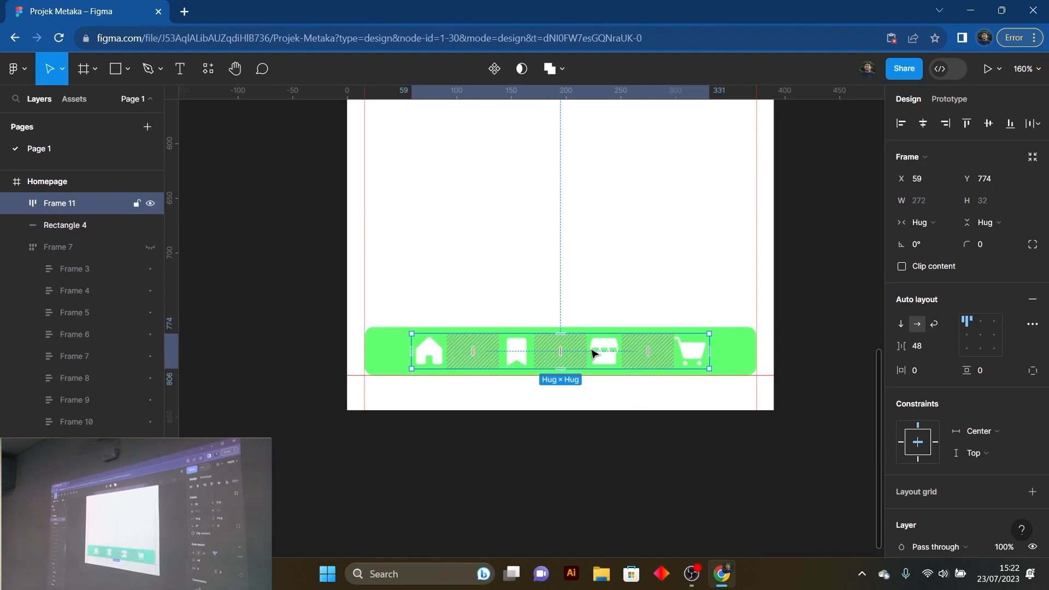
{"action": "left_click_drag", "start_coordinate": [600, 345], "coordinate": [602, 348]}
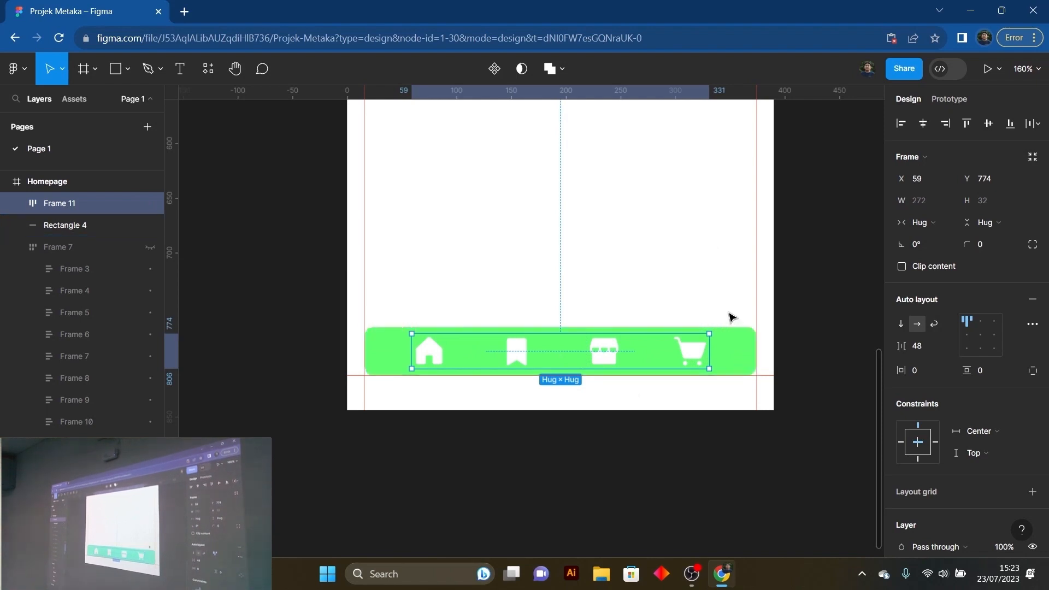
{"action": "left_click", "coordinate": [729, 292]}
- Set the auto layout spacing between the four navigation bar icons to 56
{"action": "left_click", "coordinate": [693, 356]}
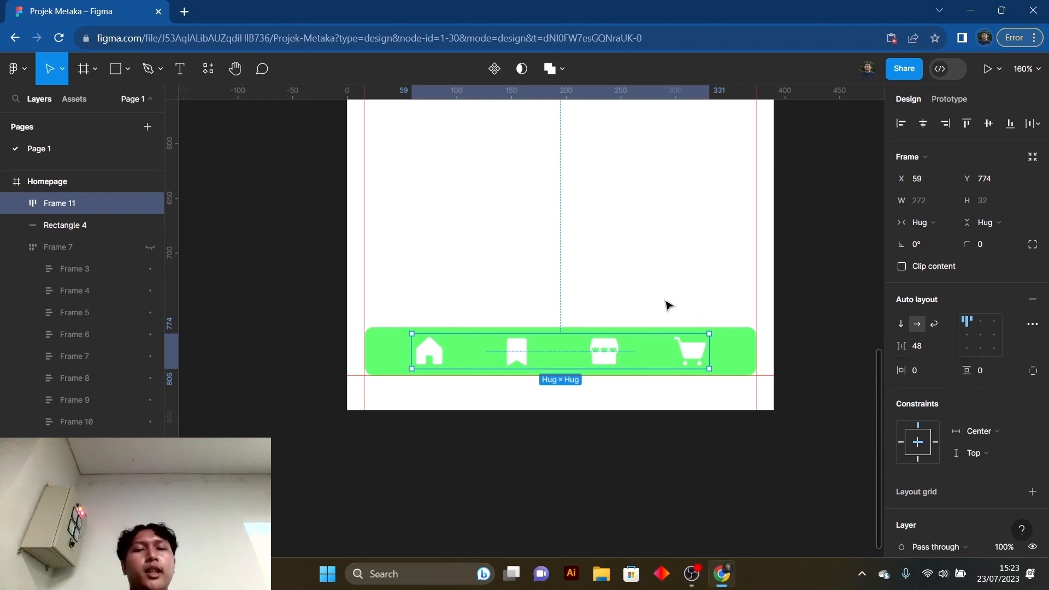
{"action": "scroll", "coordinate": [664, 306], "scroll_direction": "up", "scroll_amount": 1}
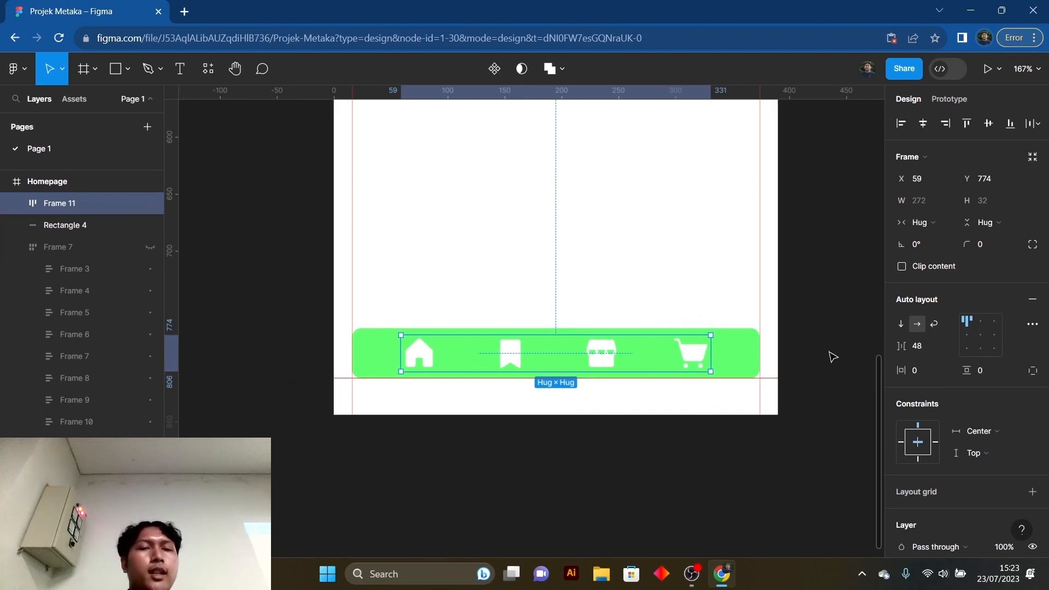
{"action": "left_click", "coordinate": [925, 348]}
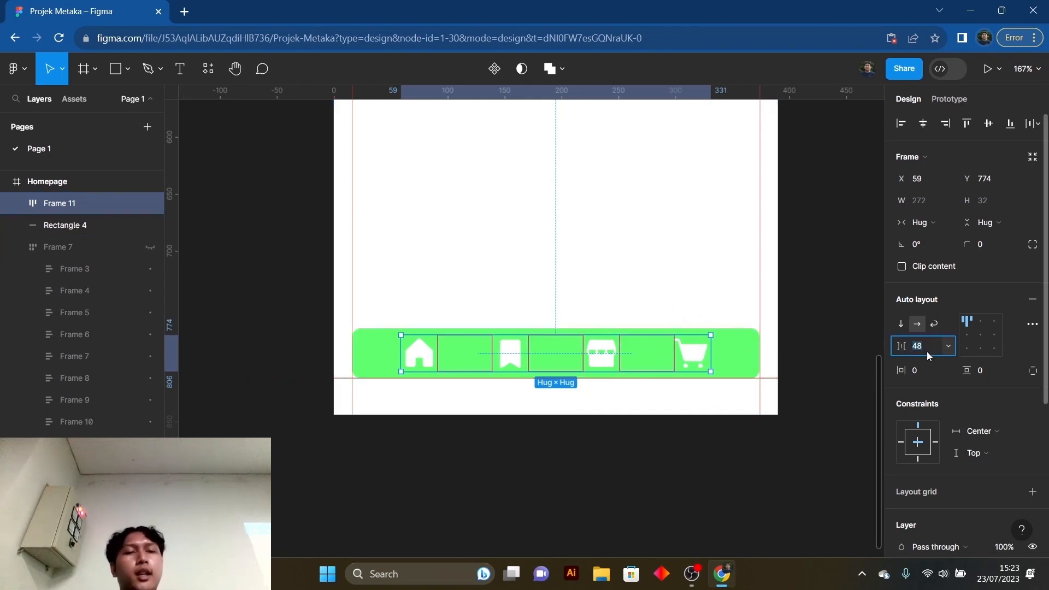
{"action": "key", "text": "Up"}
{"action": "key", "text": "Up"}
{"action": "key", "text": "Up"}
{"action": "key", "text": "Up"}
{"action": "key", "text": "Up"}
{"action": "key", "text": "Up"}
{"action": "key", "text": "Up"}
{"action": "key", "text": "Up"}
{"action": "key", "text": "Up"}
{"action": "key", "text": "Up"}
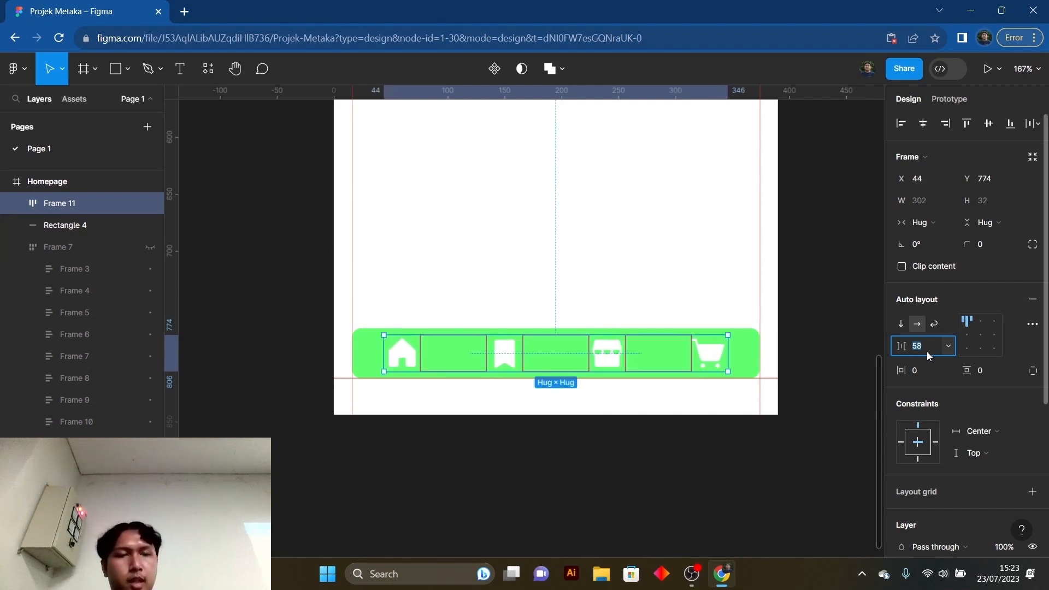
{"action": "key", "text": "Down"}
{"action": "key", "text": "Down"}
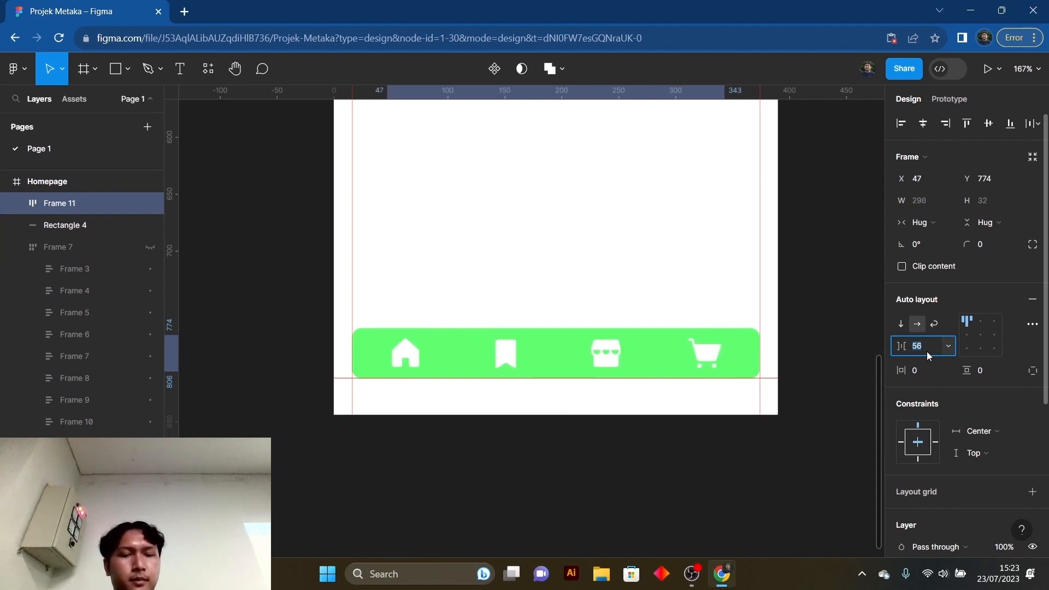
{"action": "left_click", "coordinate": [553, 251]}
- Make the hidden product grid, Frame 7, visible again on the Homepage
{"action": "scroll", "coordinate": [569, 252], "scroll_direction": "up", "scroll_amount": 1, "text": "ctrl"}
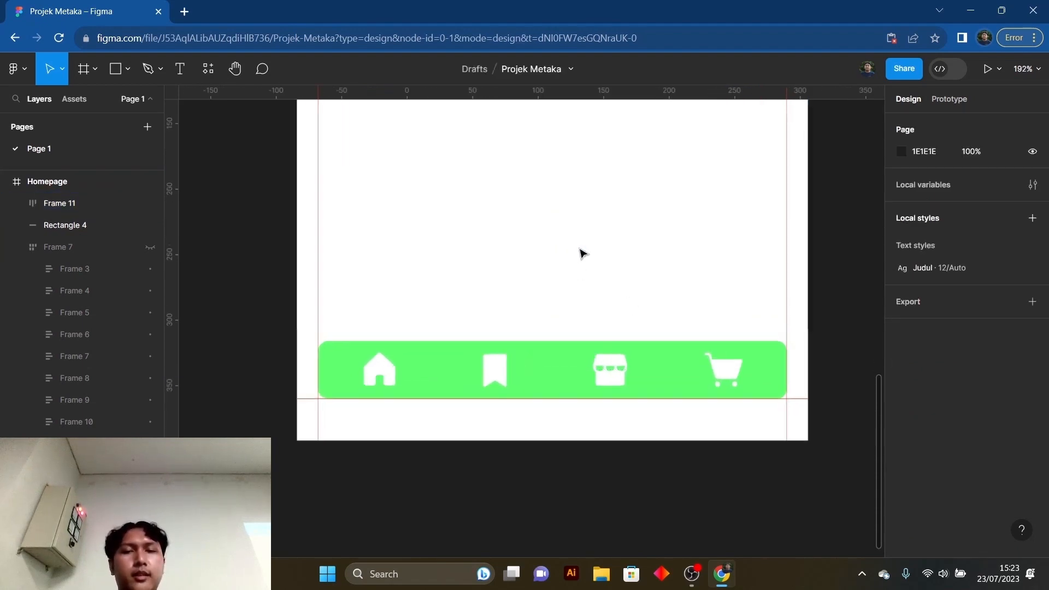
{"action": "scroll", "coordinate": [580, 252], "scroll_direction": "down", "scroll_amount": 3, "text": "ctrl"}
{"action": "scroll", "coordinate": [578, 306], "scroll_direction": "up", "scroll_amount": 3}
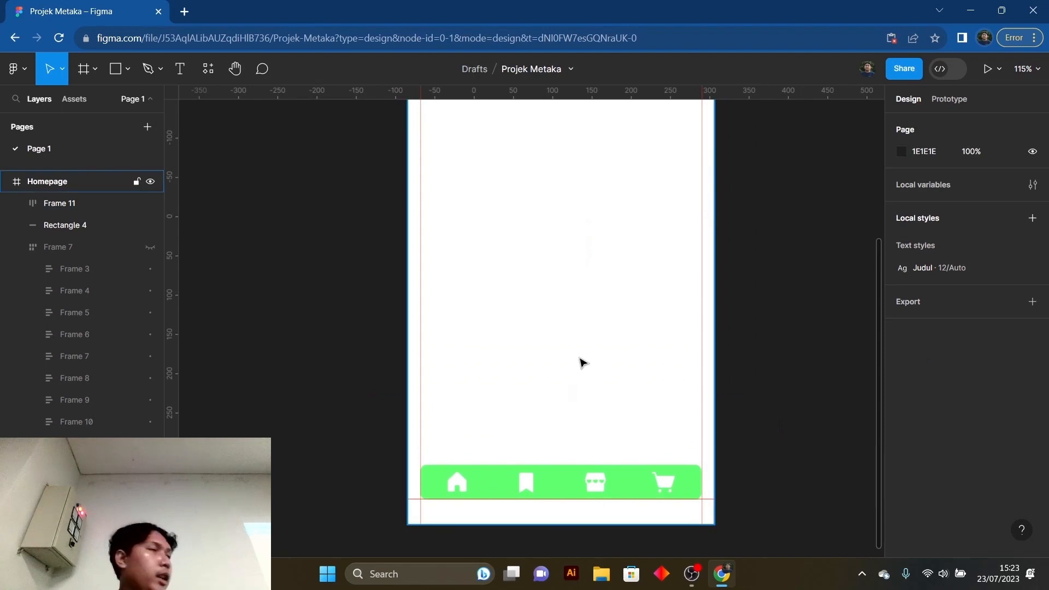
{"action": "scroll", "coordinate": [567, 284], "scroll_direction": "down", "scroll_amount": 2, "text": "ctrl"}
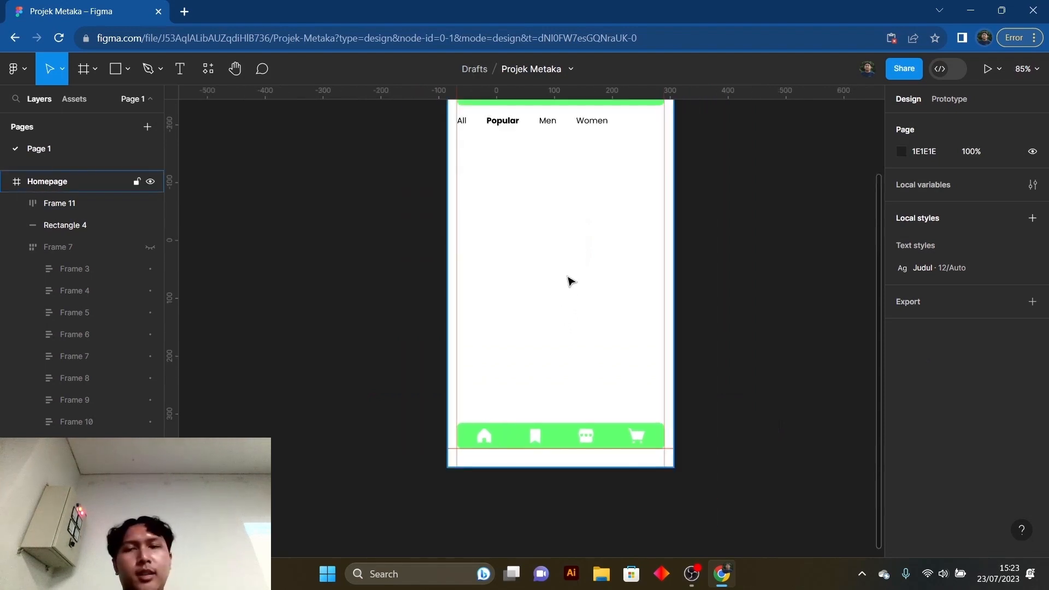
{"action": "scroll", "coordinate": [572, 314], "scroll_direction": "down", "scroll_amount": 1, "text": "ctrl"}
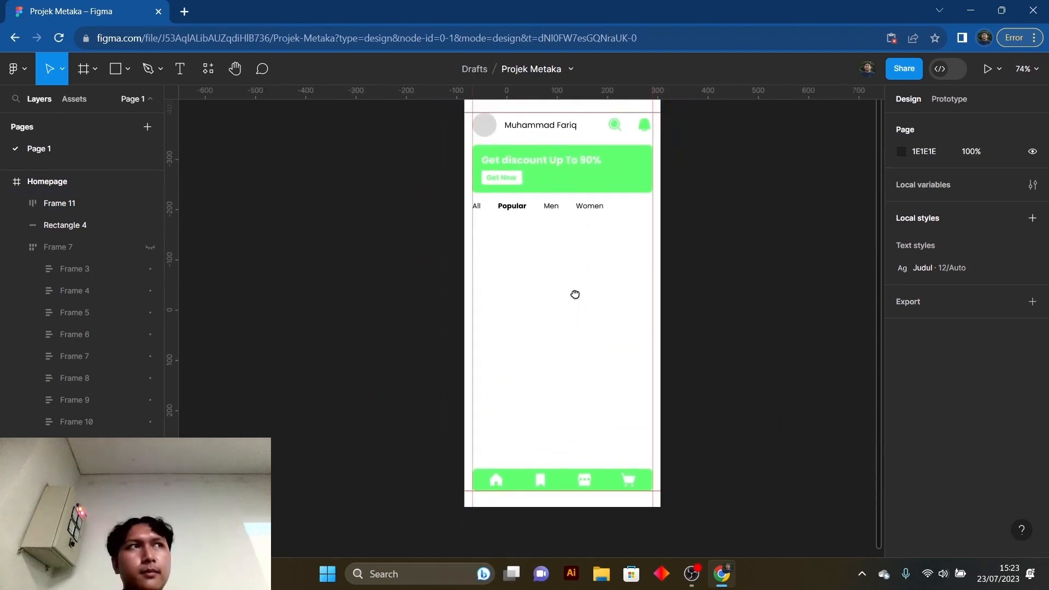
{"action": "scroll", "coordinate": [575, 294], "scroll_direction": "down", "scroll_amount": 1, "text": "ctrl"}
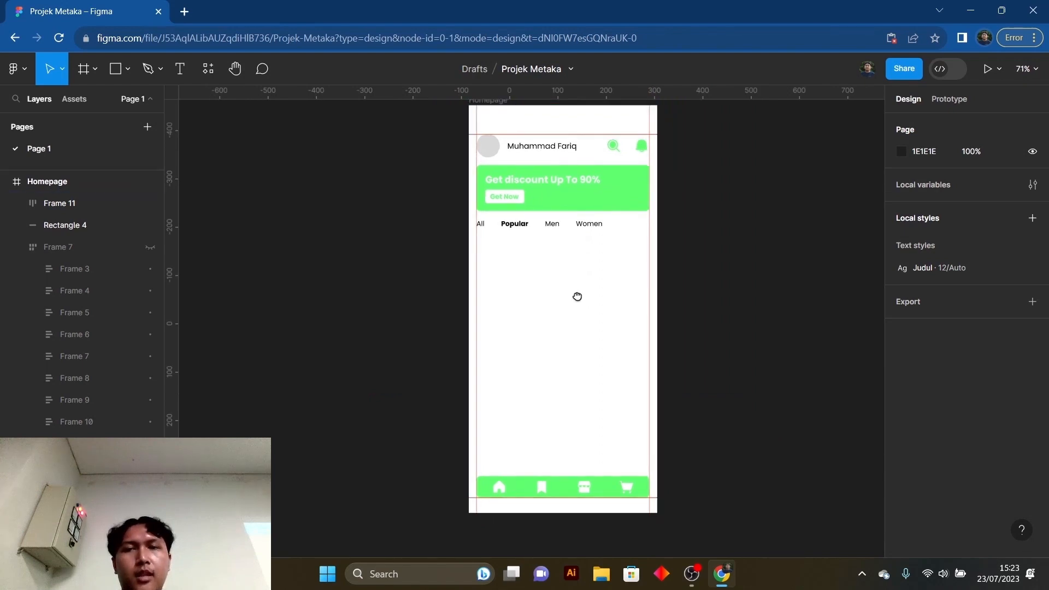
{"action": "left_click_drag", "start_coordinate": [577, 297], "coordinate": [577, 316]}
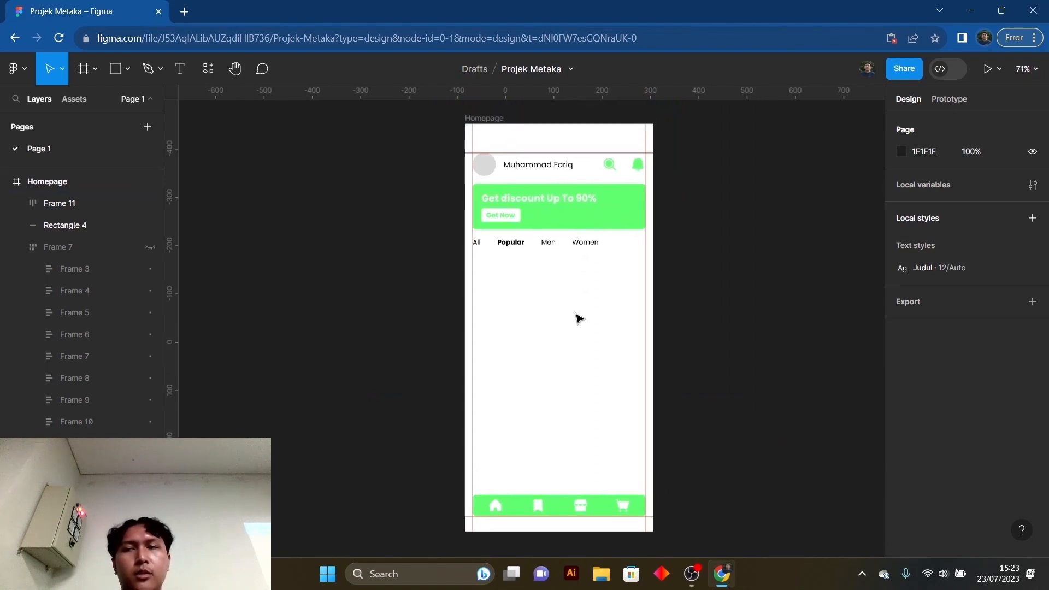
{"action": "left_click", "coordinate": [76, 248]}
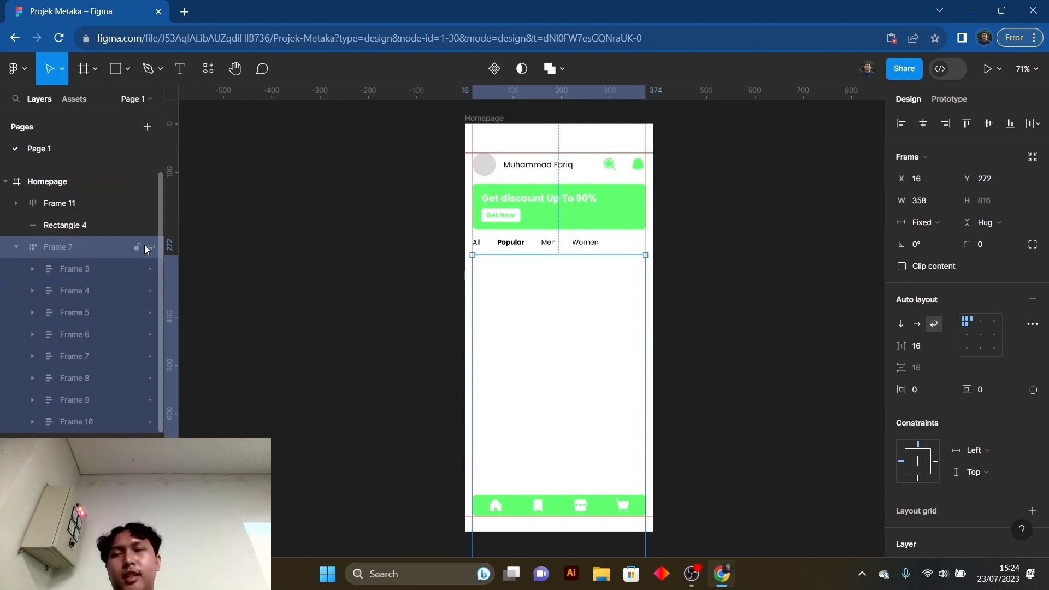
{"action": "left_click", "coordinate": [334, 289]}
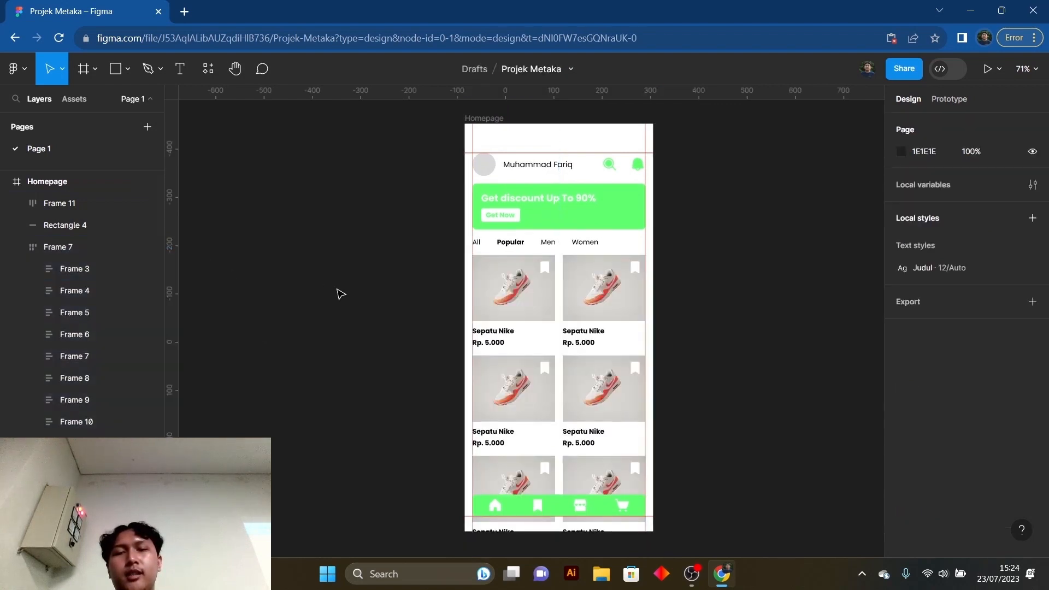
- Review the whole Homepage, checking how the product grid sits beneath the banner, category row and navigation bar
{"action": "scroll", "coordinate": [334, 288], "scroll_direction": "down", "scroll_amount": 1}
{"action": "scroll", "coordinate": [334, 288], "scroll_direction": "up", "scroll_amount": 1}
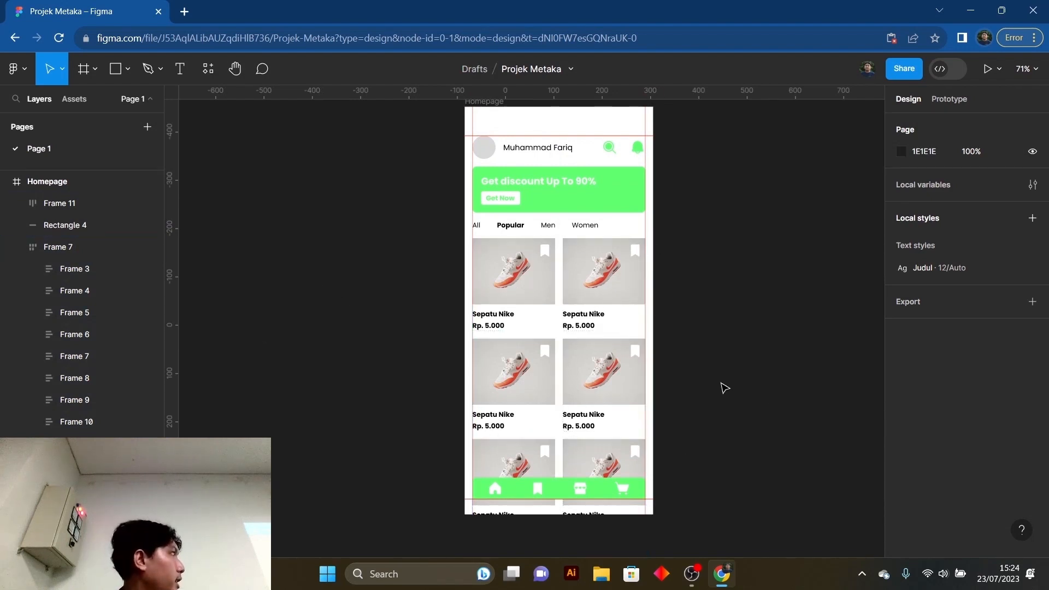
{"action": "scroll", "coordinate": [705, 331], "scroll_direction": "down", "scroll_amount": 1}
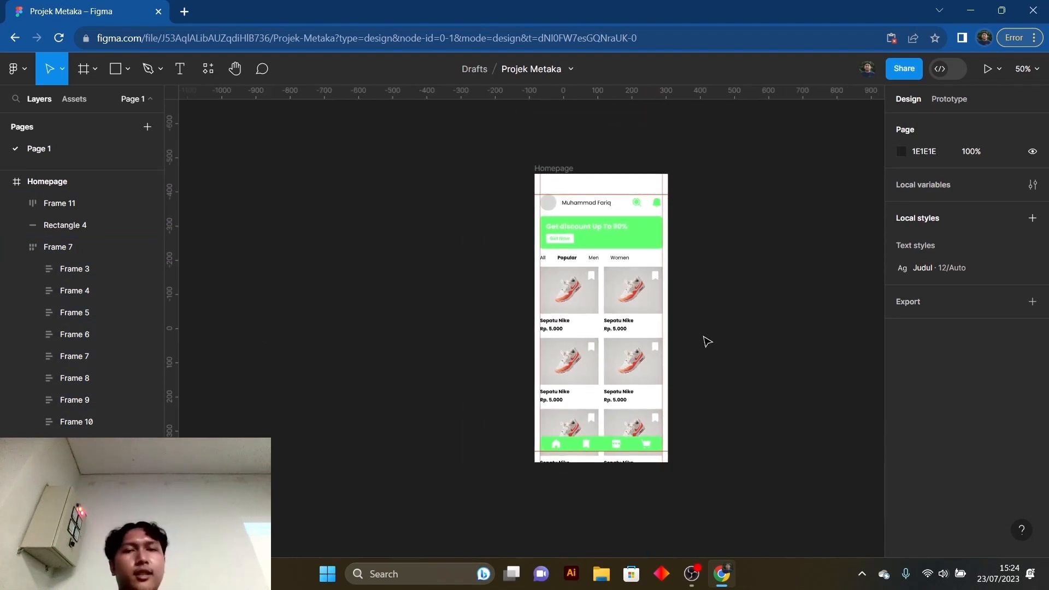
{"action": "left_click_drag", "start_coordinate": [705, 331], "coordinate": [663, 335]}
{"action": "scroll", "coordinate": [641, 336], "scroll_direction": "up", "scroll_amount": 2}
{"action": "scroll", "coordinate": [644, 341], "scroll_direction": "down", "scroll_amount": 3}
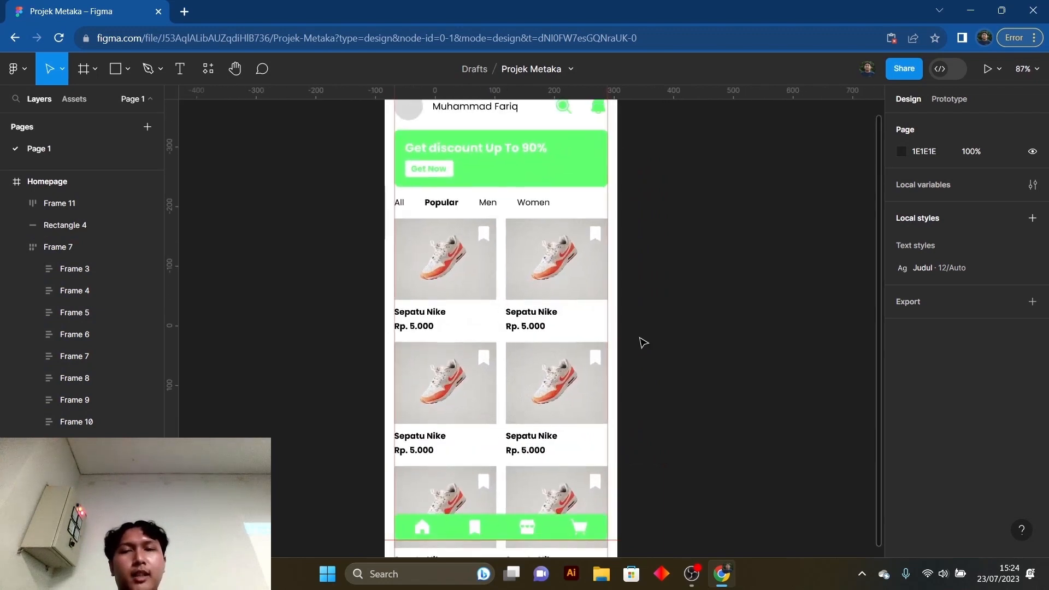
{"action": "left_click_drag", "start_coordinate": [644, 317], "coordinate": [650, 307]}
{"action": "scroll", "coordinate": [654, 319], "scroll_direction": "up", "scroll_amount": 1}
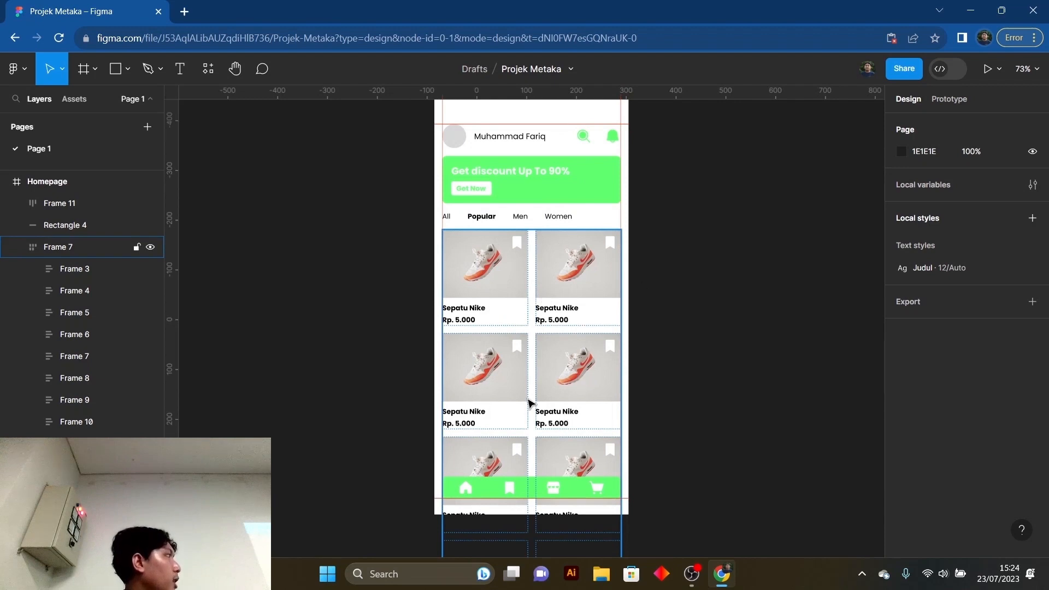
{"action": "scroll", "coordinate": [714, 320], "scroll_direction": "down", "scroll_amount": 3}
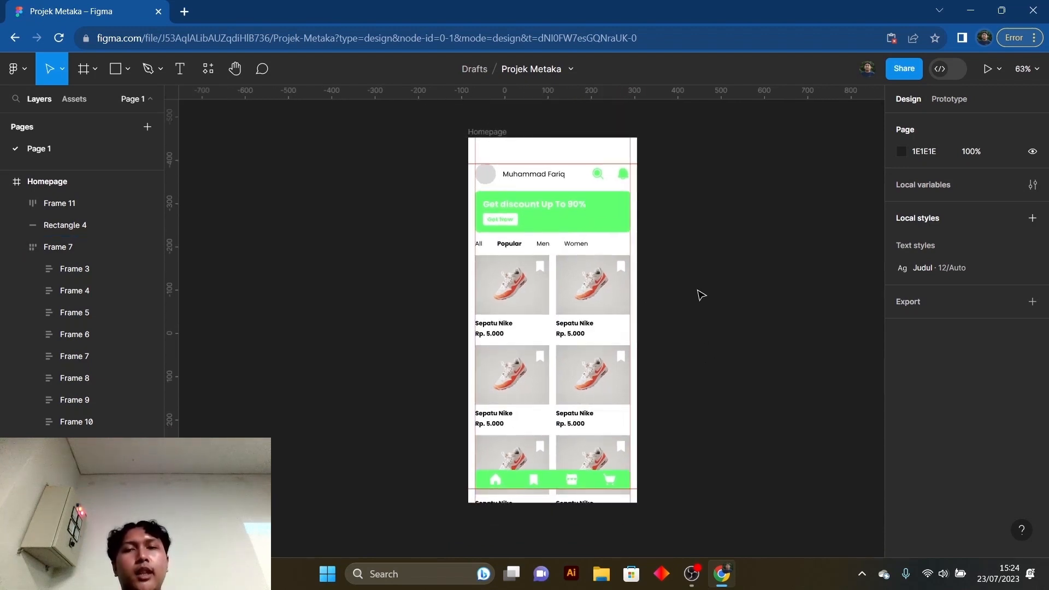
{"action": "scroll", "coordinate": [697, 293], "scroll_direction": "up", "scroll_amount": 1}
{"action": "scroll", "coordinate": [682, 265], "scroll_direction": "up", "scroll_amount": 3}
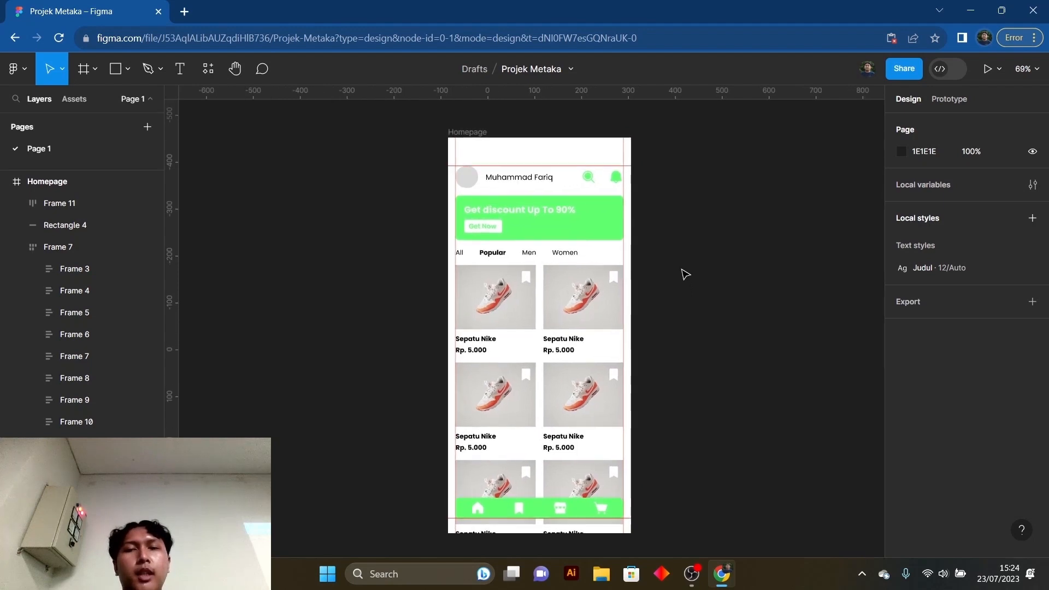
{"action": "left_click_drag", "start_coordinate": [681, 269], "coordinate": [682, 261]}
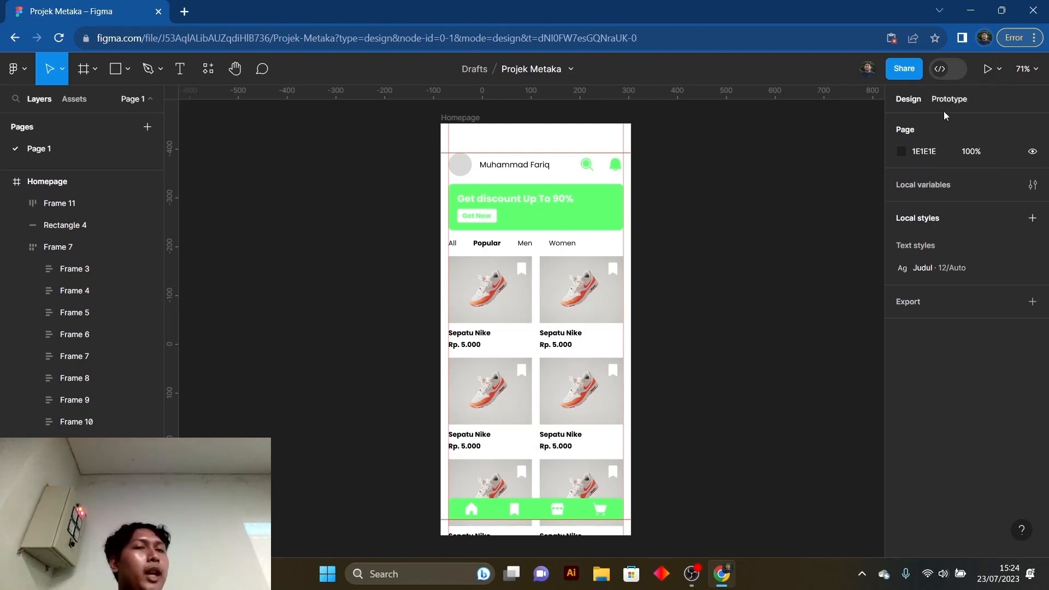
- Preview the Homepage as a prototype in the phone mockup and compare it with the design file
{"action": "left_click", "coordinate": [989, 69]}
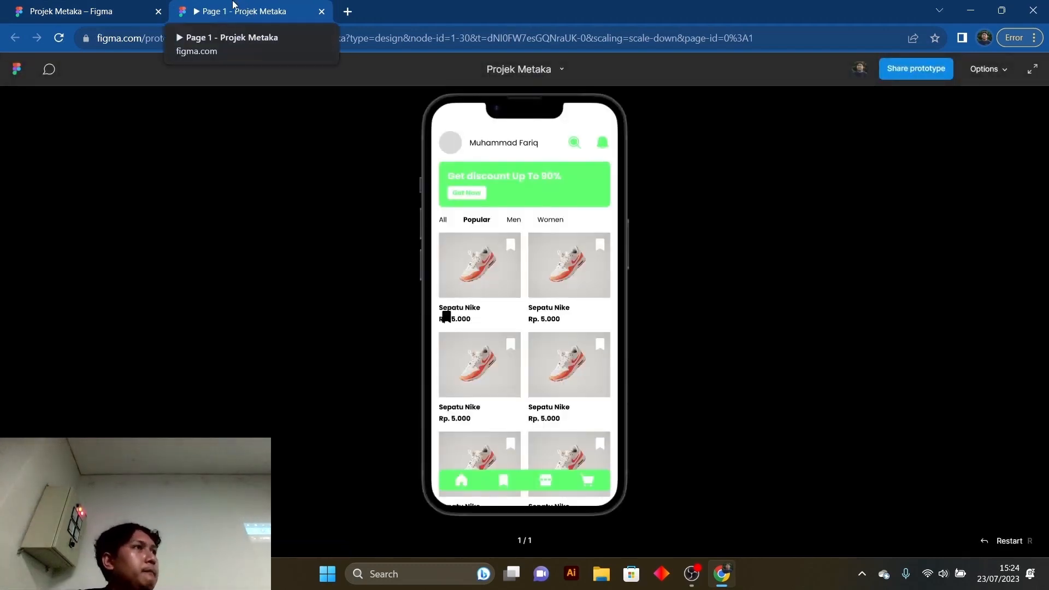
{"action": "left_click", "coordinate": [82, 10]}
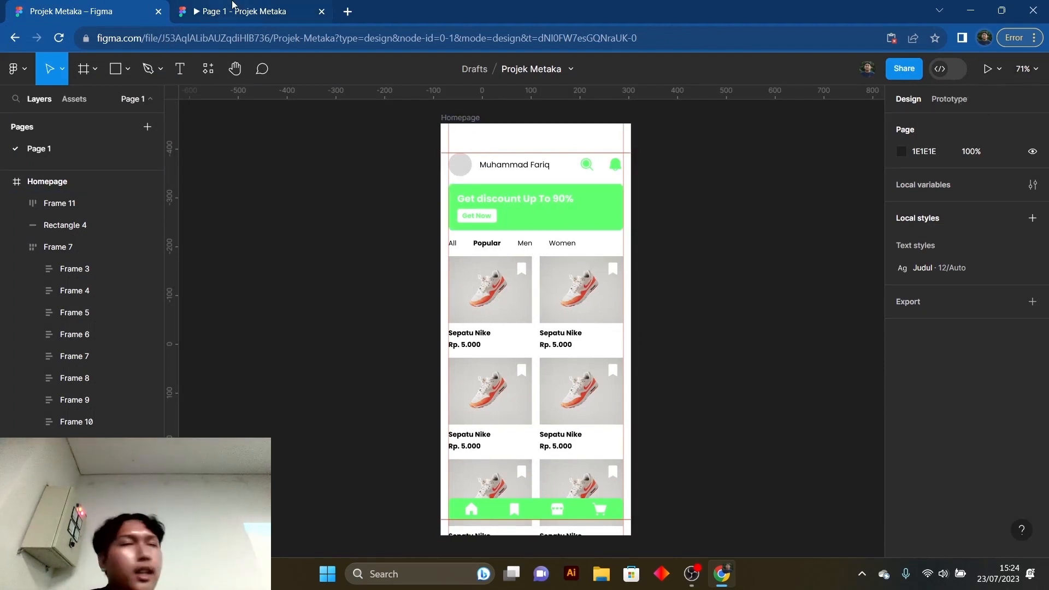
{"action": "left_click", "coordinate": [234, 4]}
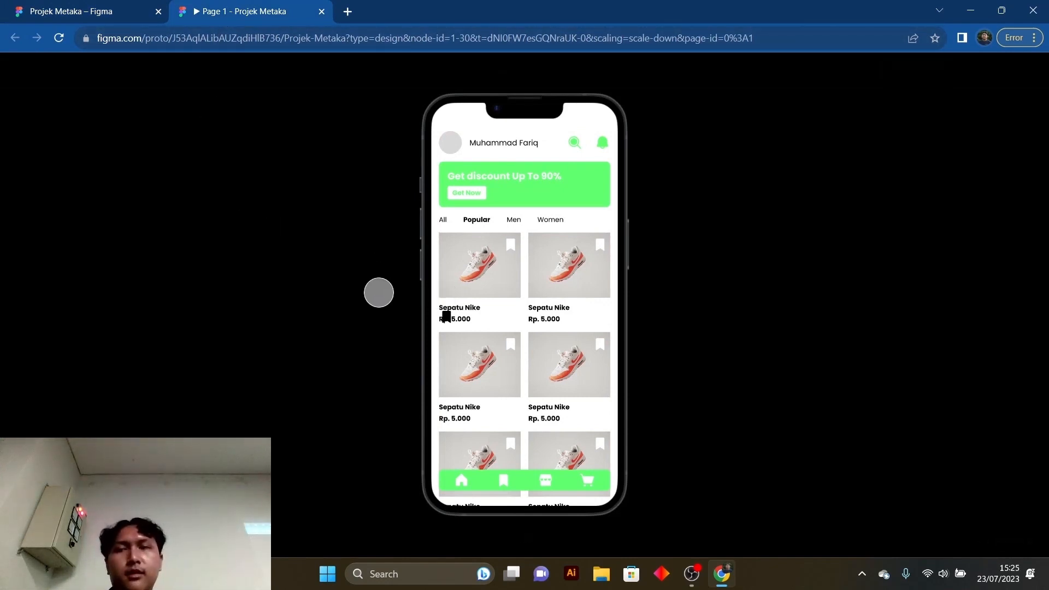
{"action": "left_click", "coordinate": [82, 11]}
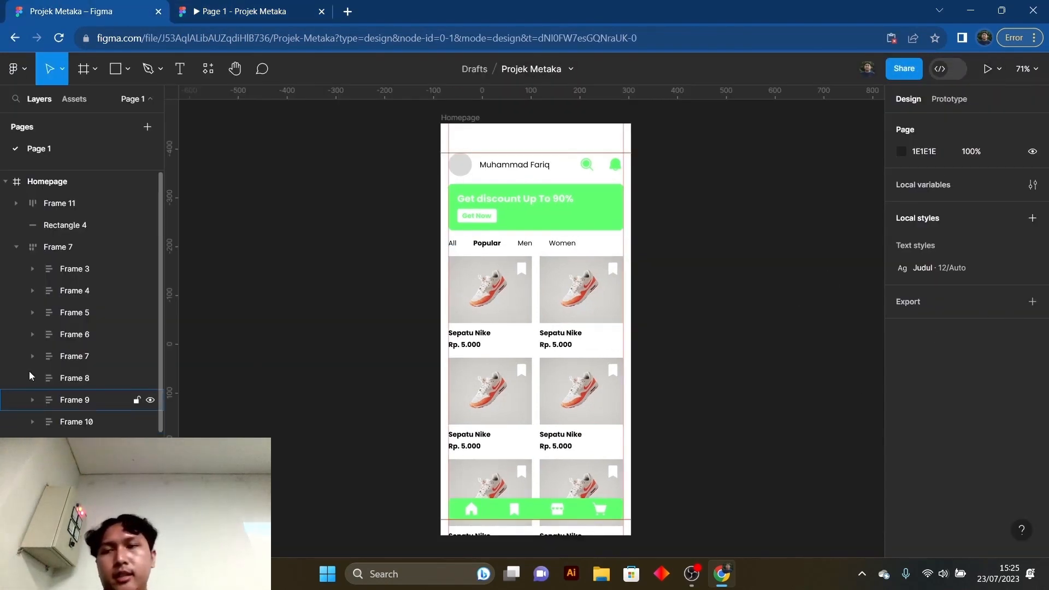
- Look through the Homepage layers, collapsing Frame 7 and Frame 1 and expanding the navigation icons in Frame 11
{"action": "scroll", "coordinate": [62, 234], "scroll_direction": "down", "scroll_amount": 3}
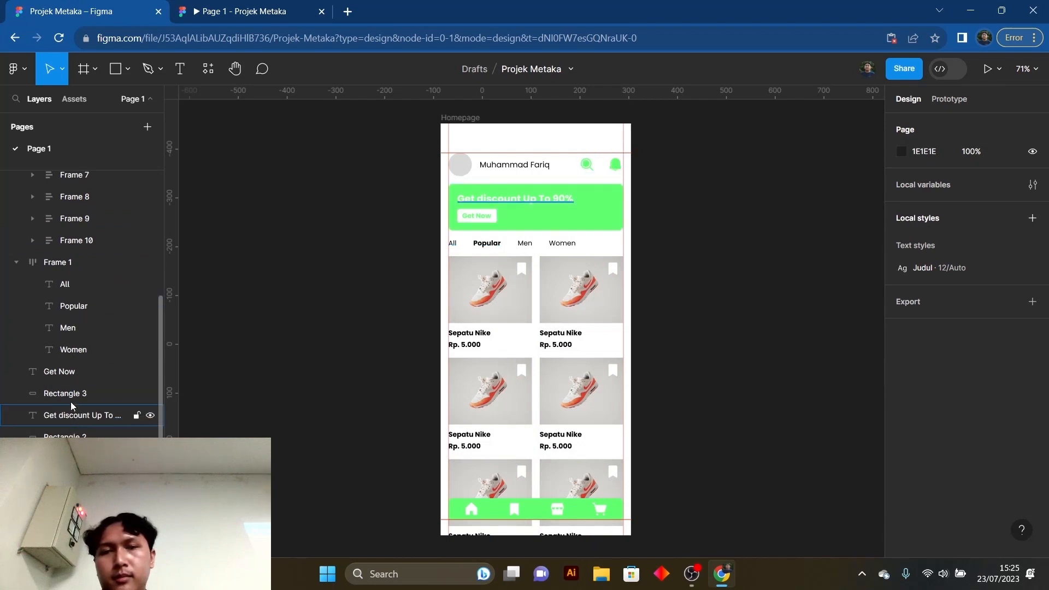
{"action": "scroll", "coordinate": [71, 268], "scroll_direction": "up", "scroll_amount": 3}
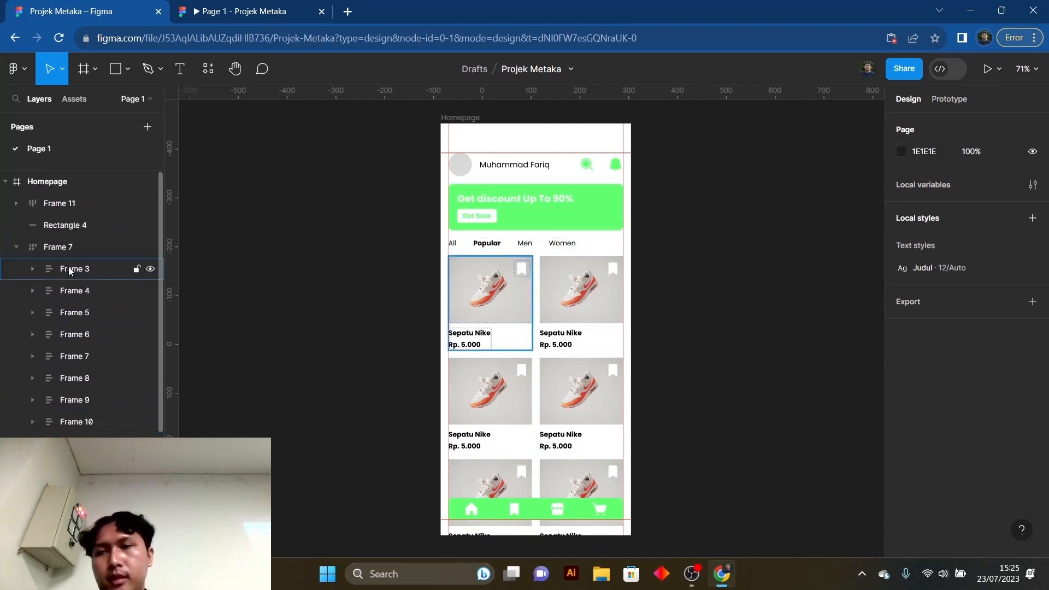
{"action": "left_click", "coordinate": [61, 247]}
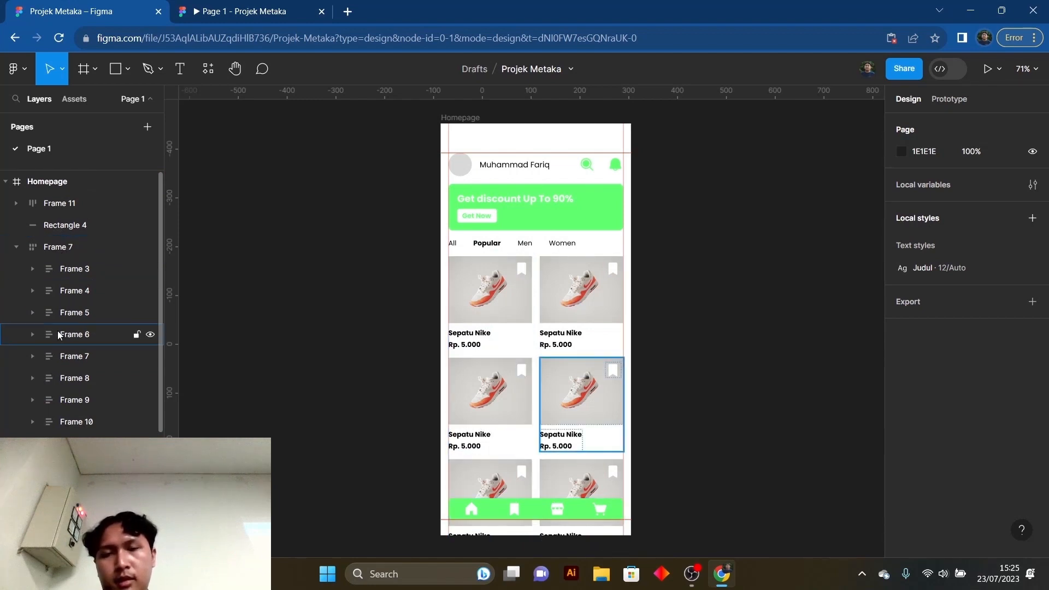
{"action": "scroll", "coordinate": [59, 339], "scroll_direction": "down", "scroll_amount": 3}
{"action": "left_click", "coordinate": [16, 263]}
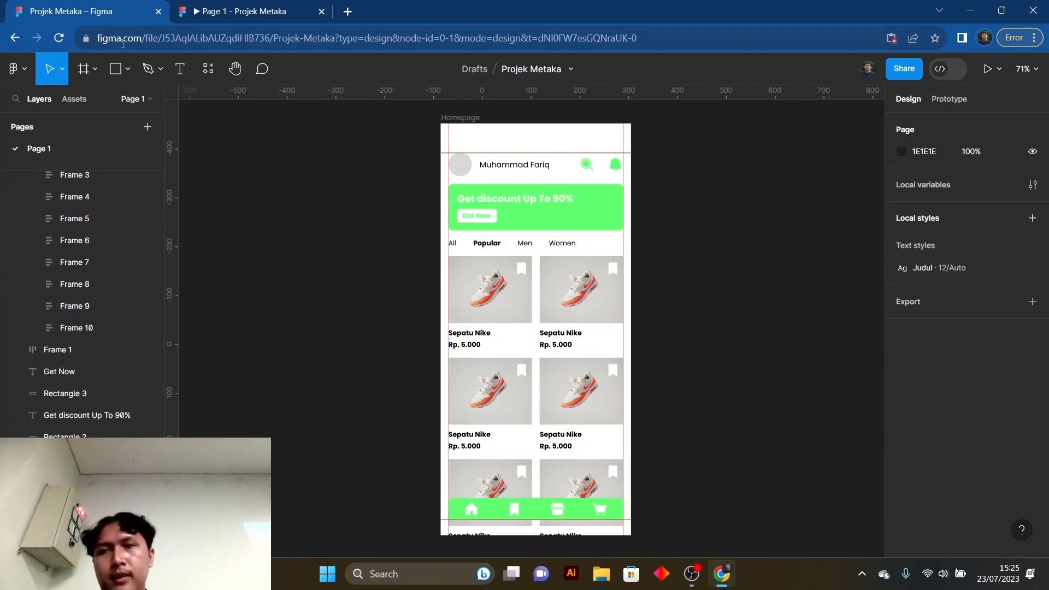
{"action": "scroll", "coordinate": [12, 289], "scroll_direction": "up", "scroll_amount": 2}
{"action": "left_click", "coordinate": [17, 246]}
{"action": "left_click", "coordinate": [17, 202]}
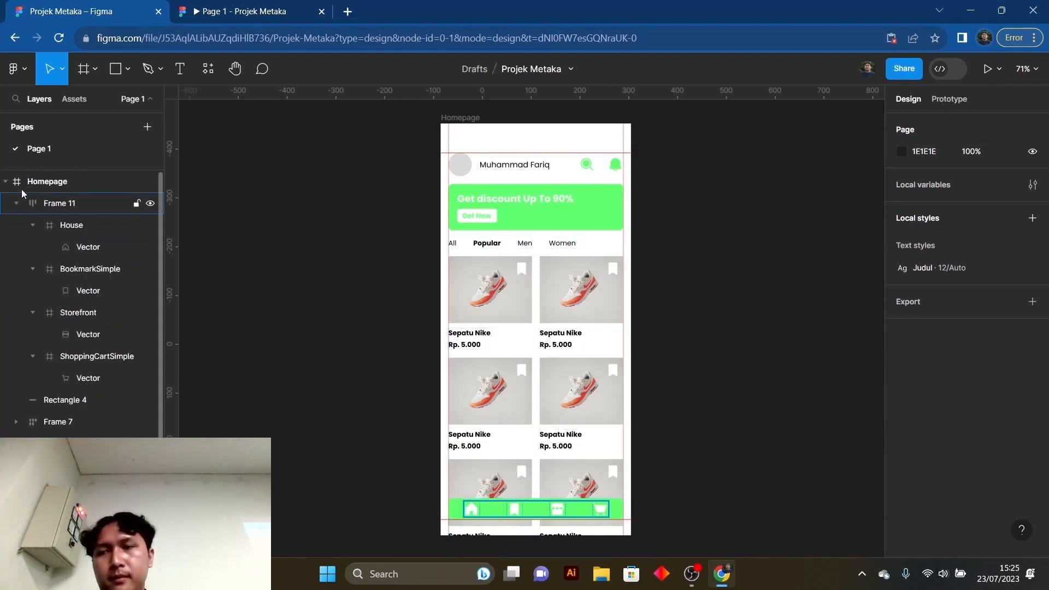
{"action": "left_click", "coordinate": [3, 184]}
{"action": "left_click", "coordinate": [4, 182]}
- Compare the prototype preview with the Homepage's layer list and canvas in the design file
{"action": "left_click", "coordinate": [222, 6]}
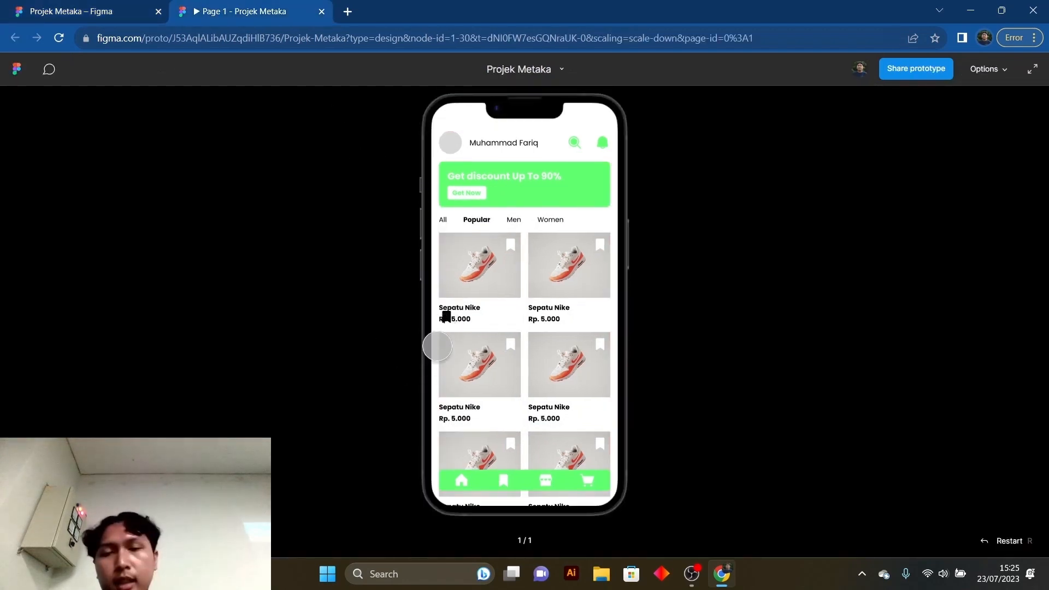
{"action": "left_click", "coordinate": [72, 5]}
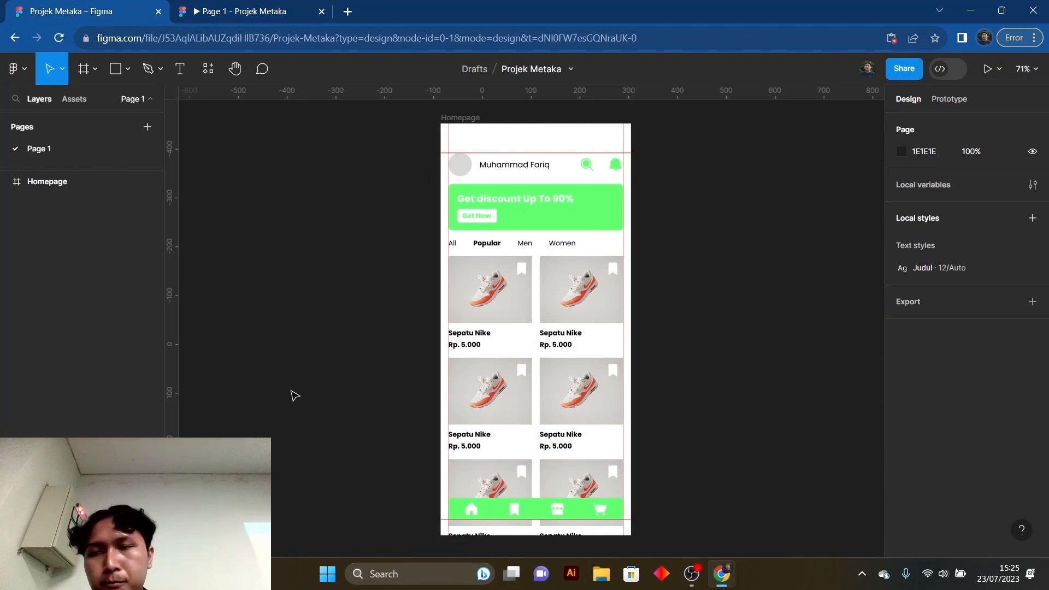
{"action": "left_click", "coordinate": [6, 182]}
{"action": "scroll", "coordinate": [106, 363], "scroll_direction": "down", "scroll_amount": 3}
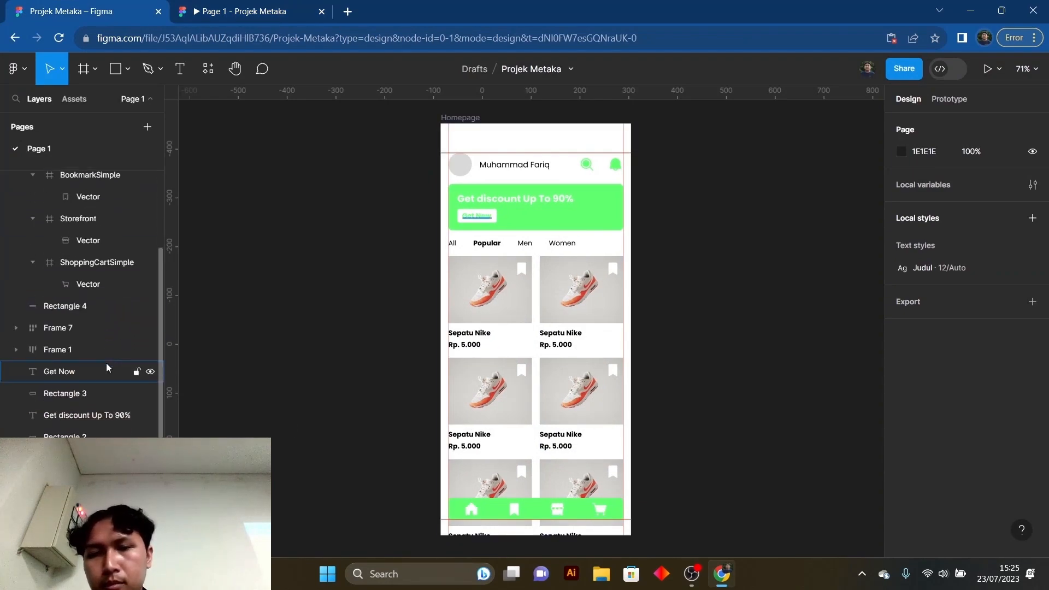
{"action": "left_click", "coordinate": [241, 11]}
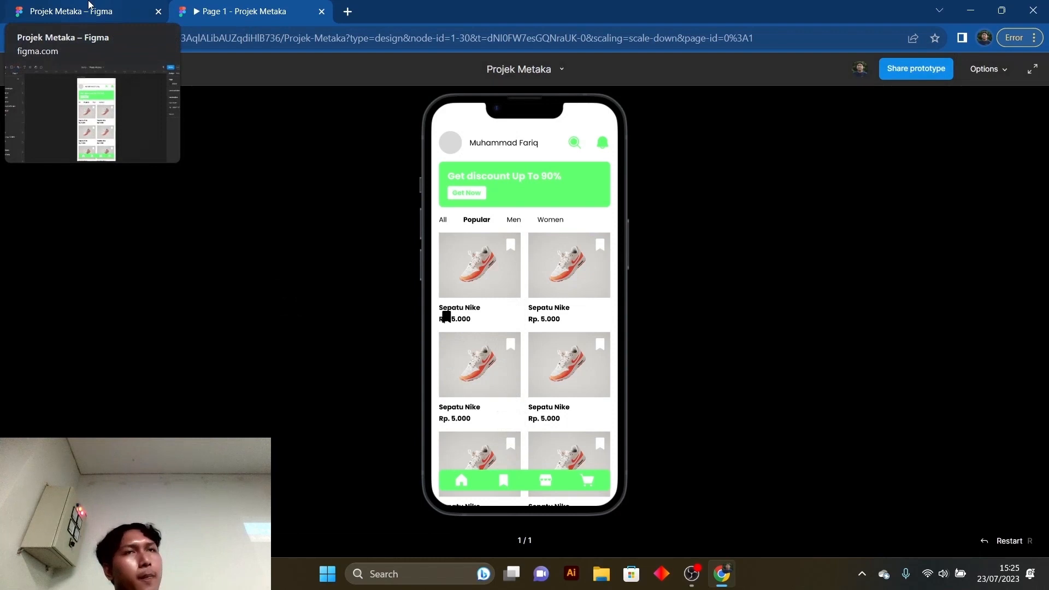
{"action": "left_click", "coordinate": [89, 4]}
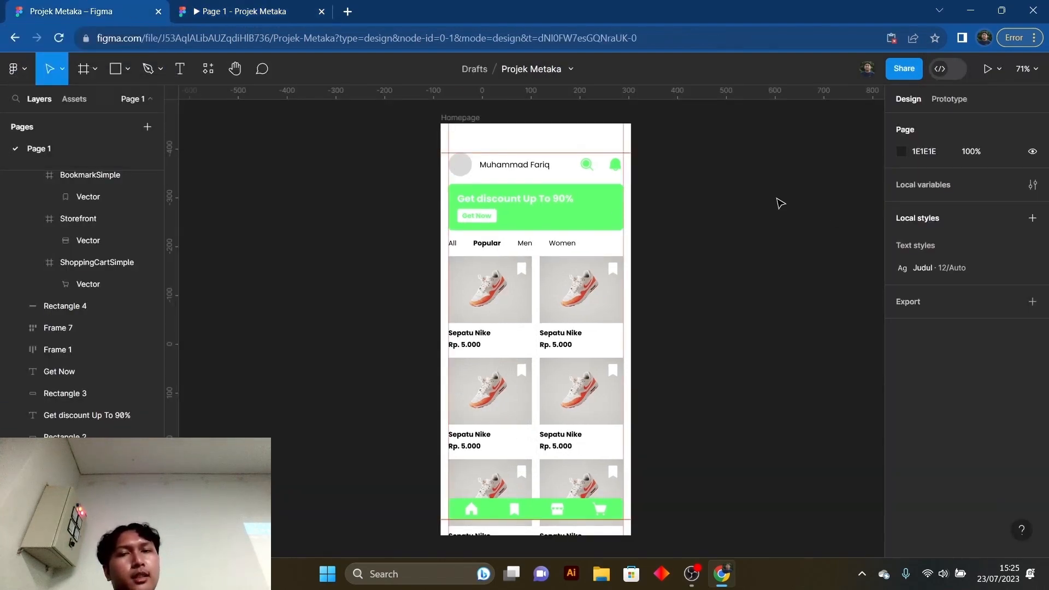
- Set the Homepage frame's prototype scroll overflow to Vertical
{"action": "left_click", "coordinate": [463, 118]}
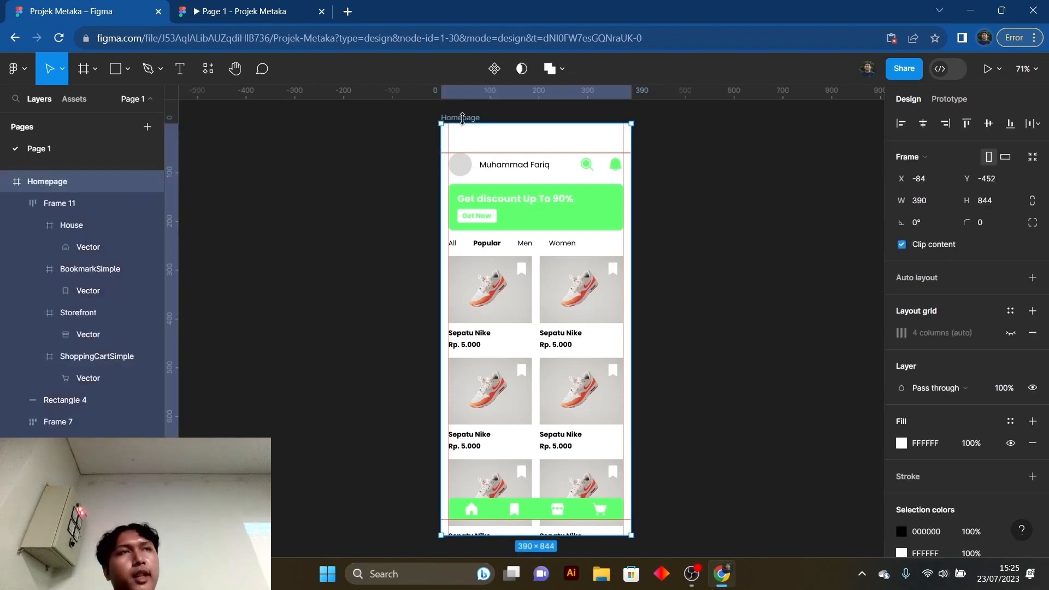
{"action": "left_click", "coordinate": [958, 102]}
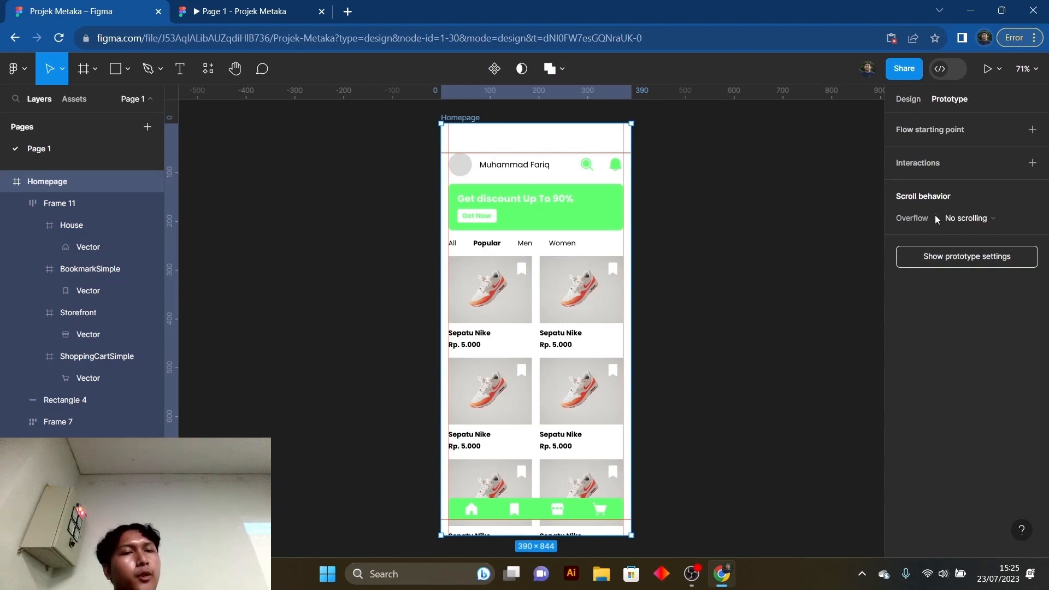
{"action": "left_click", "coordinate": [977, 219]}
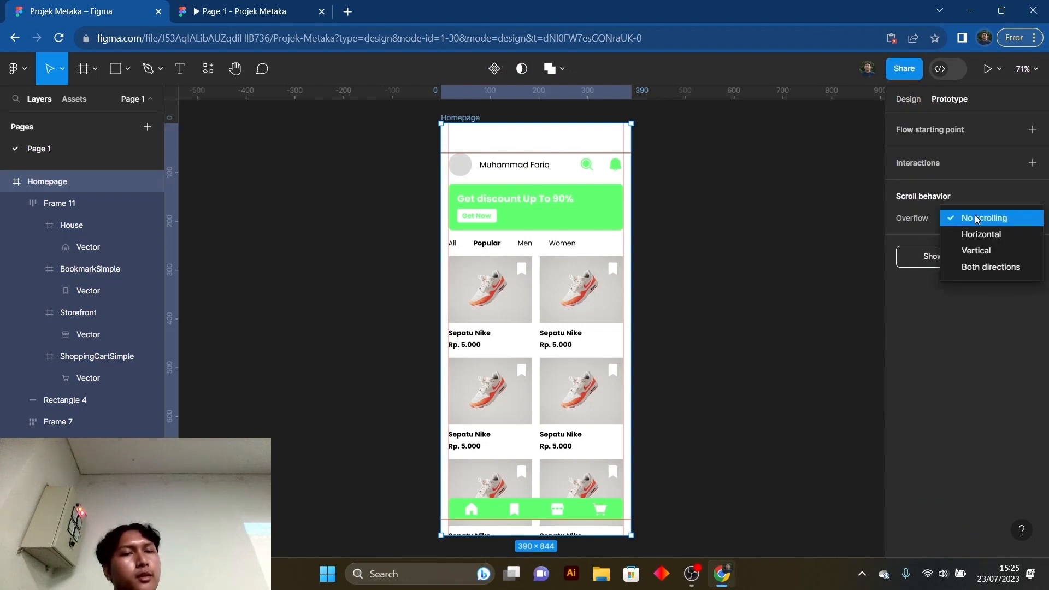
{"action": "left_click", "coordinate": [983, 252]}
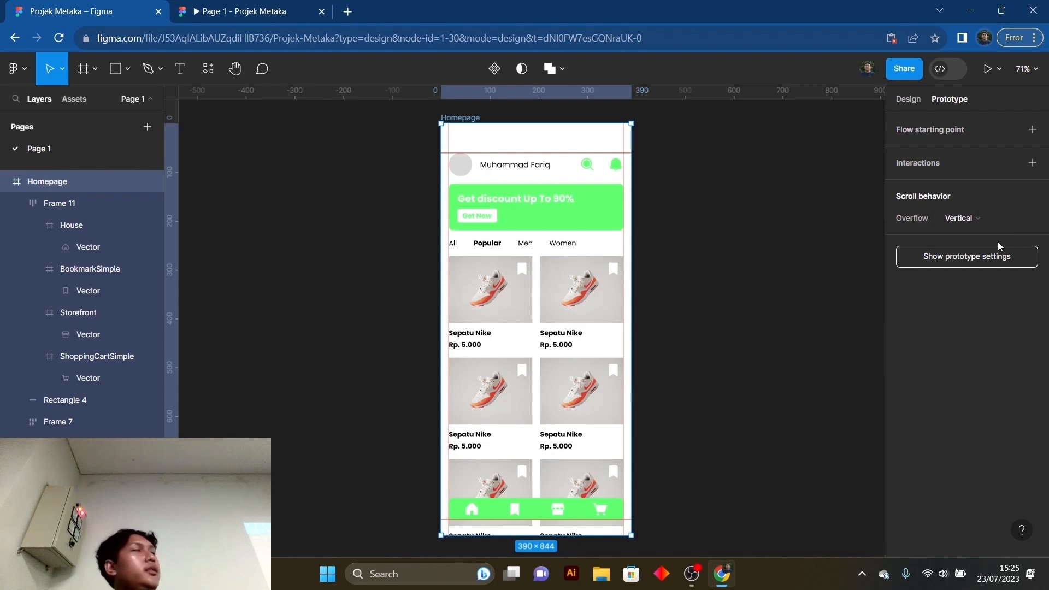
{"action": "left_click", "coordinate": [852, 271]}
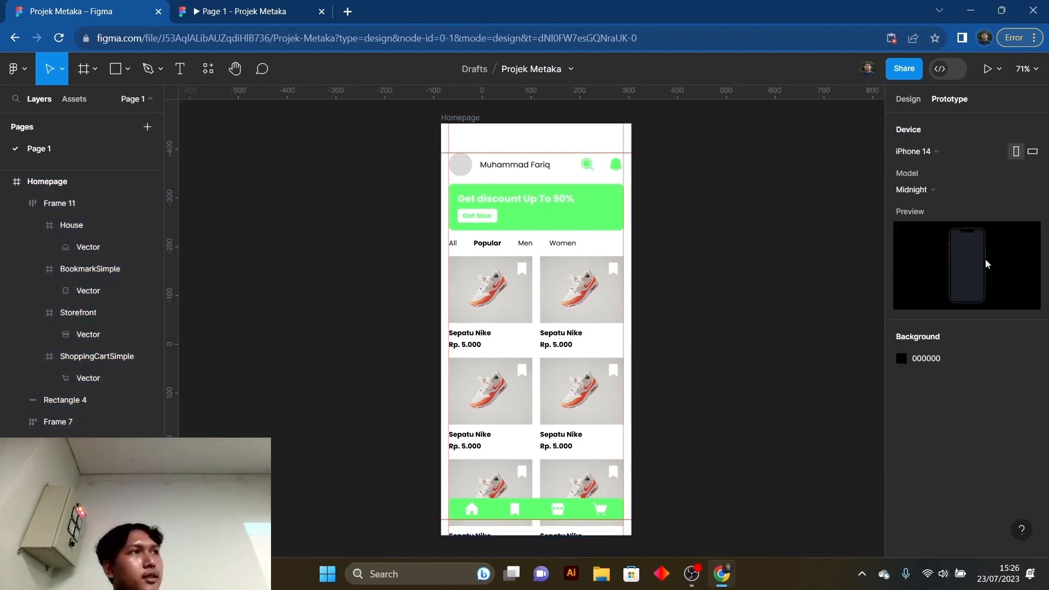
{"action": "left_click", "coordinate": [494, 126]}
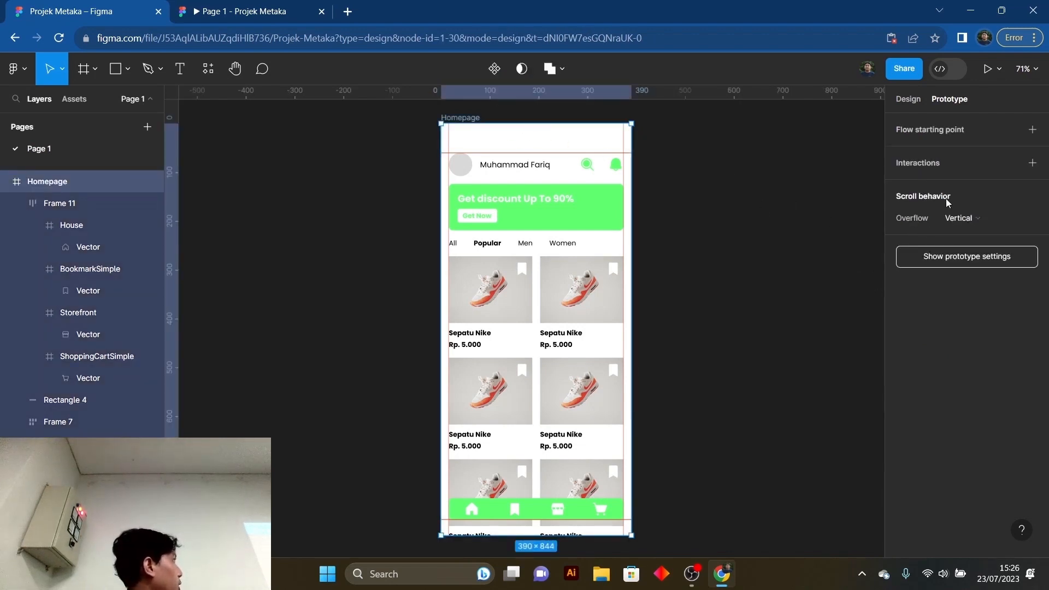
{"action": "left_click", "coordinate": [979, 219]}
{"action": "left_click", "coordinate": [969, 217]}
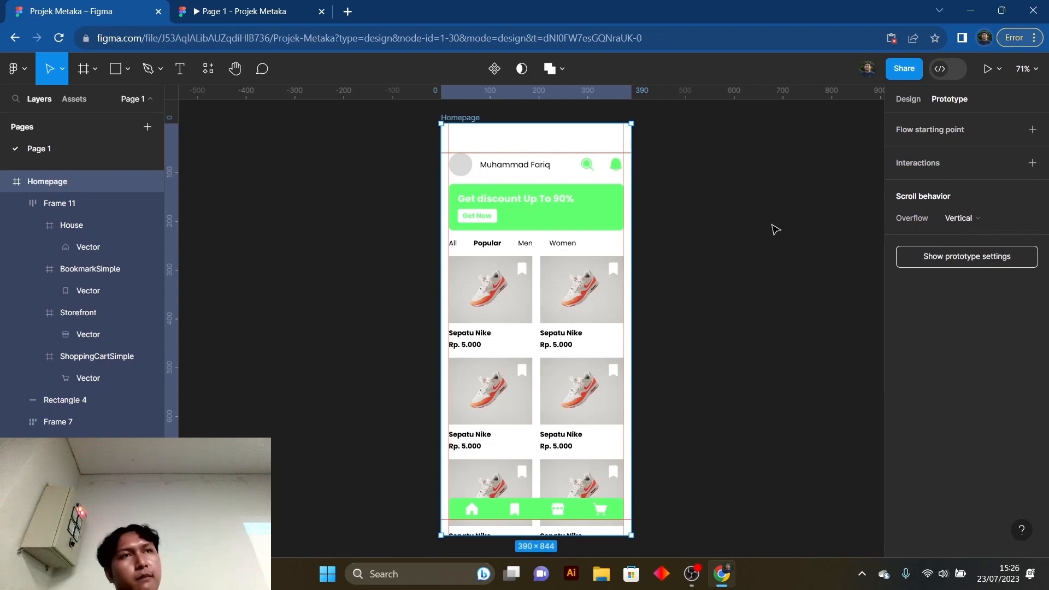
- Test vertical scrolling of the Homepage in the prototype preview, checking the product grid and navigation bar while it moves
{"action": "left_click", "coordinate": [295, 7]}
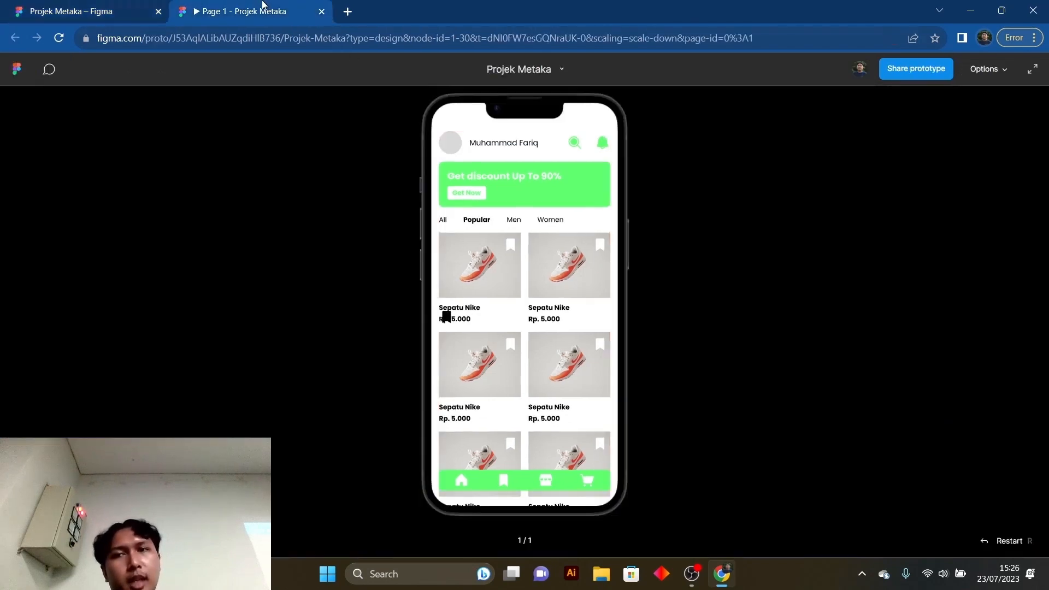
{"action": "scroll", "coordinate": [602, 321], "scroll_direction": "down", "scroll_amount": 5}
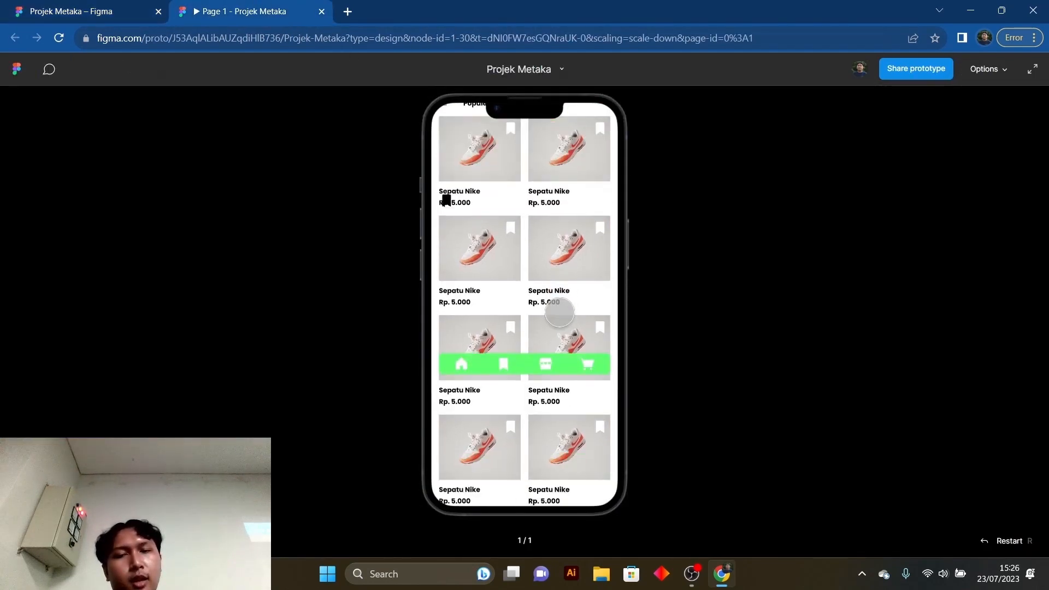
{"action": "scroll", "coordinate": [560, 310], "scroll_direction": "up", "scroll_amount": 3}
{"action": "scroll", "coordinate": [557, 311], "scroll_direction": "down", "scroll_amount": 3}
{"action": "scroll", "coordinate": [554, 311], "scroll_direction": "up", "scroll_amount": 3}
{"action": "scroll", "coordinate": [555, 311], "scroll_direction": "down", "scroll_amount": 3}
{"action": "scroll", "coordinate": [554, 309], "scroll_direction": "up", "scroll_amount": 3}
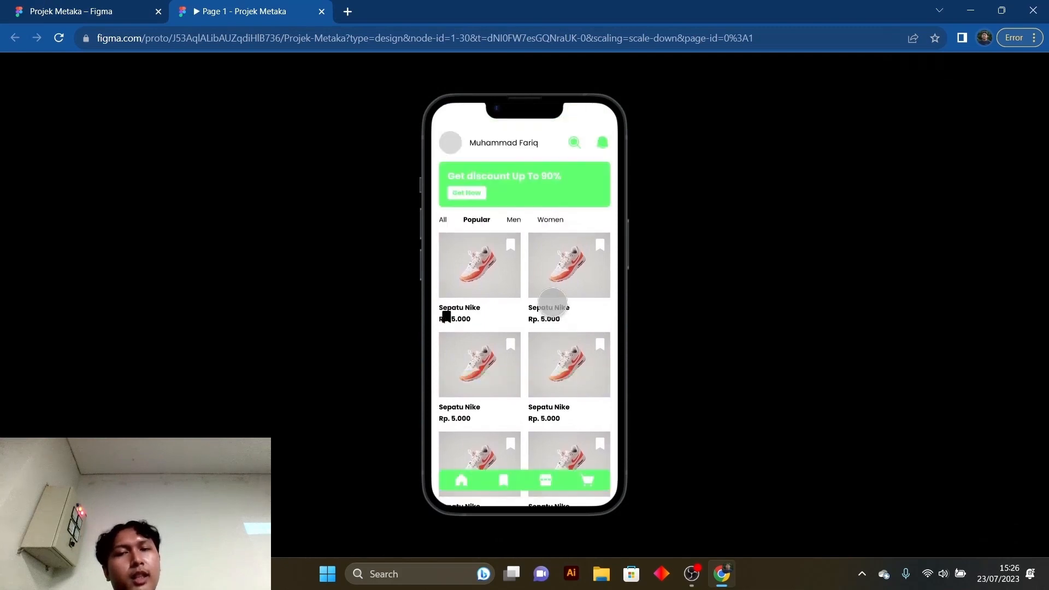
{"action": "scroll", "coordinate": [554, 306], "scroll_direction": "down", "scroll_amount": 3}
{"action": "scroll", "coordinate": [553, 303], "scroll_direction": "up", "scroll_amount": 3}
{"action": "scroll", "coordinate": [552, 300], "scroll_direction": "down", "scroll_amount": 3}
{"action": "scroll", "coordinate": [552, 300], "scroll_direction": "up", "scroll_amount": 3}
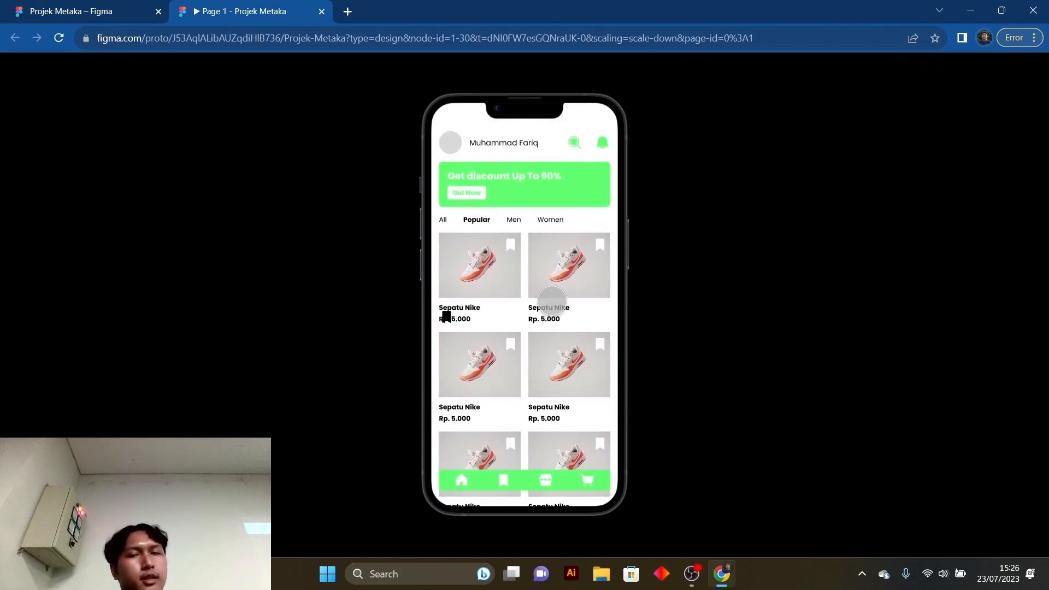
{"action": "scroll", "coordinate": [552, 301], "scroll_direction": "down", "scroll_amount": 3}
{"action": "scroll", "coordinate": [552, 301], "scroll_direction": "up", "scroll_amount": 3}
{"action": "scroll", "coordinate": [552, 301], "scroll_direction": "down", "scroll_amount": 3}
{"action": "scroll", "coordinate": [553, 302], "scroll_direction": "up", "scroll_amount": 3}
{"action": "scroll", "coordinate": [552, 302], "scroll_direction": "down", "scroll_amount": 3}
{"action": "scroll", "coordinate": [552, 300], "scroll_direction": "up", "scroll_amount": 3}
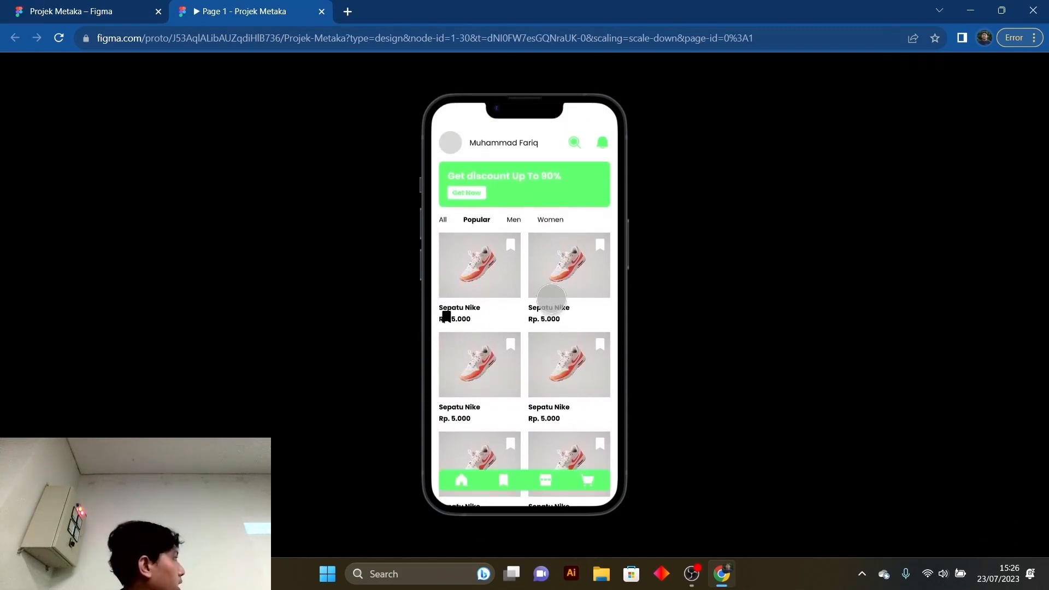
{"action": "scroll", "coordinate": [546, 298], "scroll_direction": "down", "scroll_amount": 3}
{"action": "scroll", "coordinate": [542, 274], "scroll_direction": "up", "scroll_amount": 1}
{"action": "left_click_drag", "start_coordinate": [534, 206], "coordinate": [498, 290]}
{"action": "scroll", "coordinate": [495, 292], "scroll_direction": "down", "scroll_amount": 2}
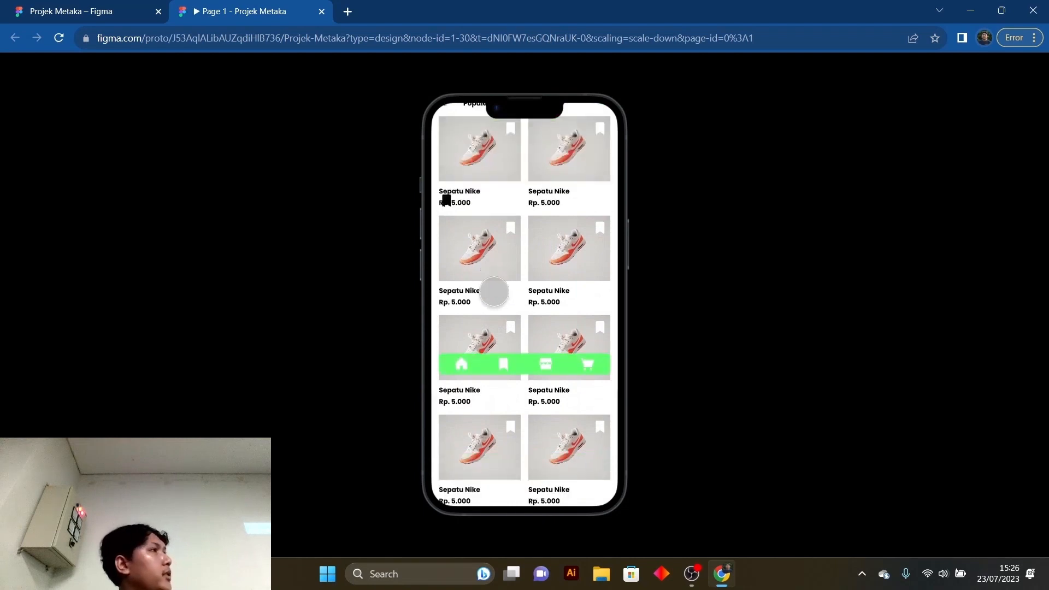
{"action": "scroll", "coordinate": [494, 293], "scroll_direction": "up", "scroll_amount": 2}
- Return to the design file and inspect the Homepage frame together with its layer list
{"action": "left_click", "coordinate": [82, 11]}
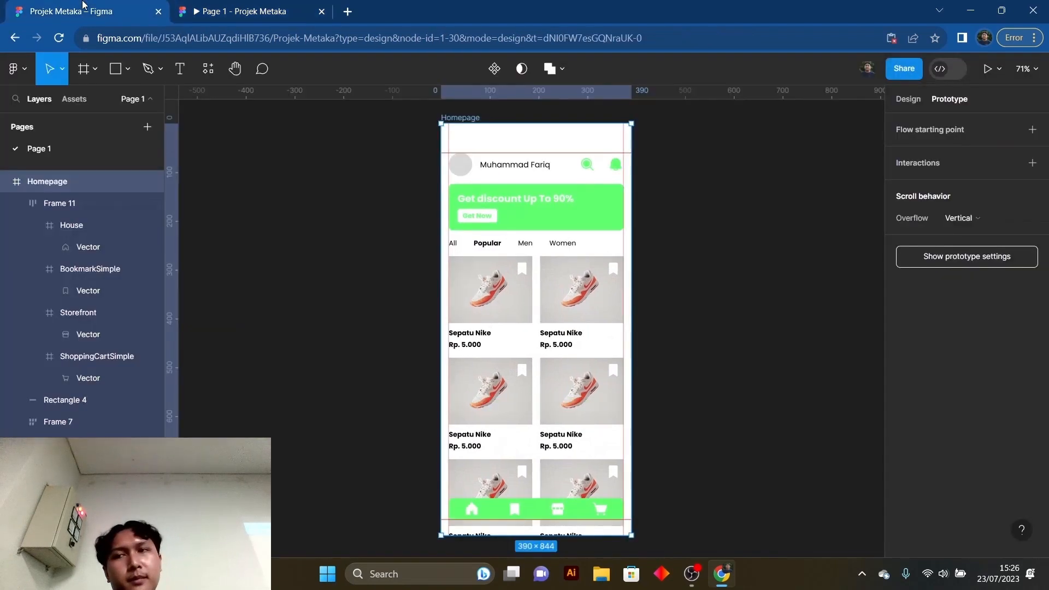
{"action": "left_click", "coordinate": [376, 322]}
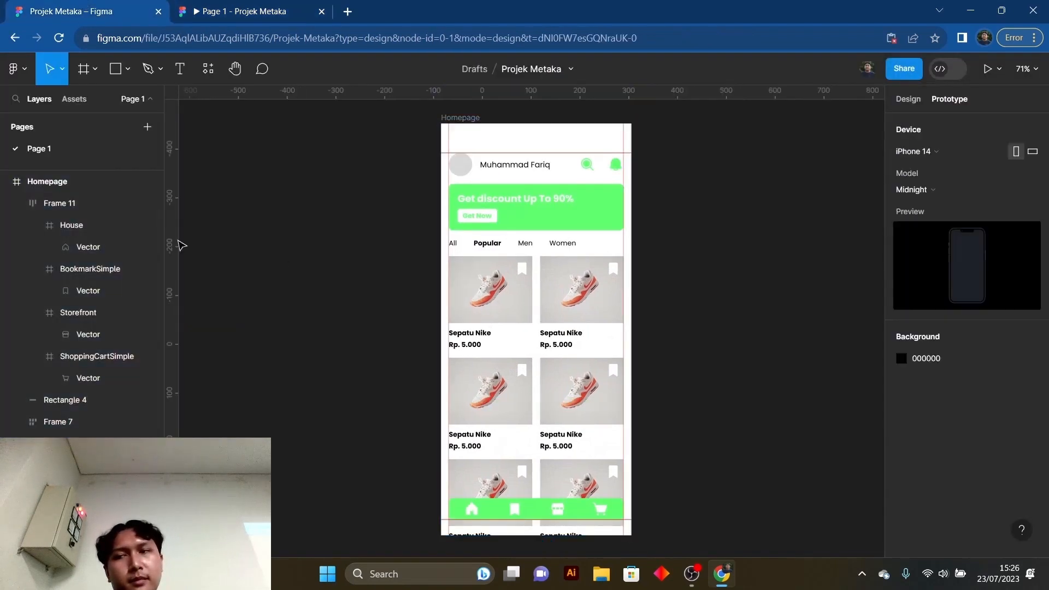
{"action": "left_click", "coordinate": [5, 185]}
{"action": "left_click", "coordinate": [38, 183]}
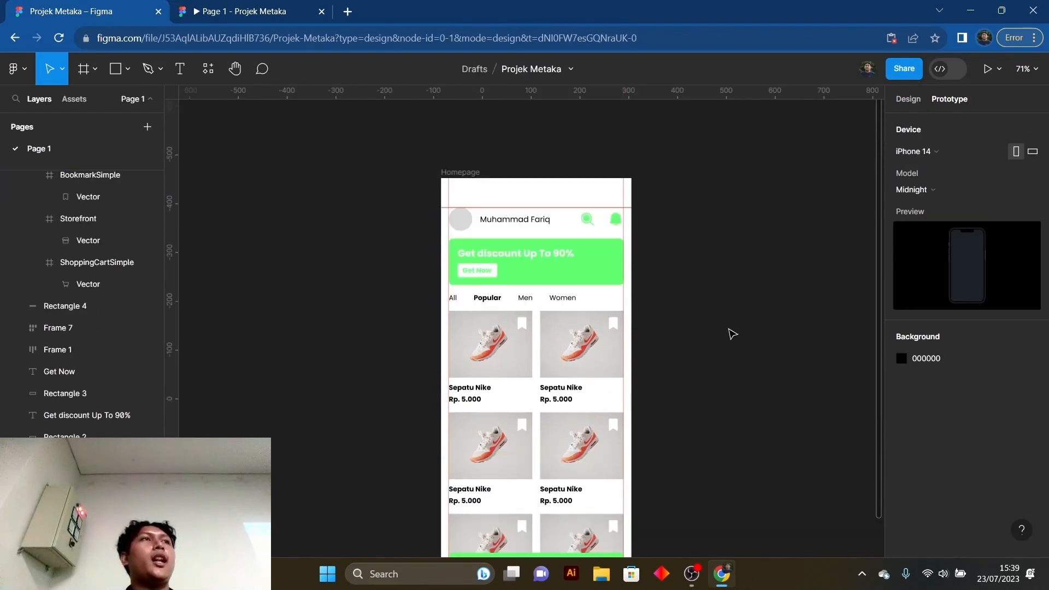
{"action": "scroll", "coordinate": [732, 334], "scroll_direction": "down", "scroll_amount": 2}
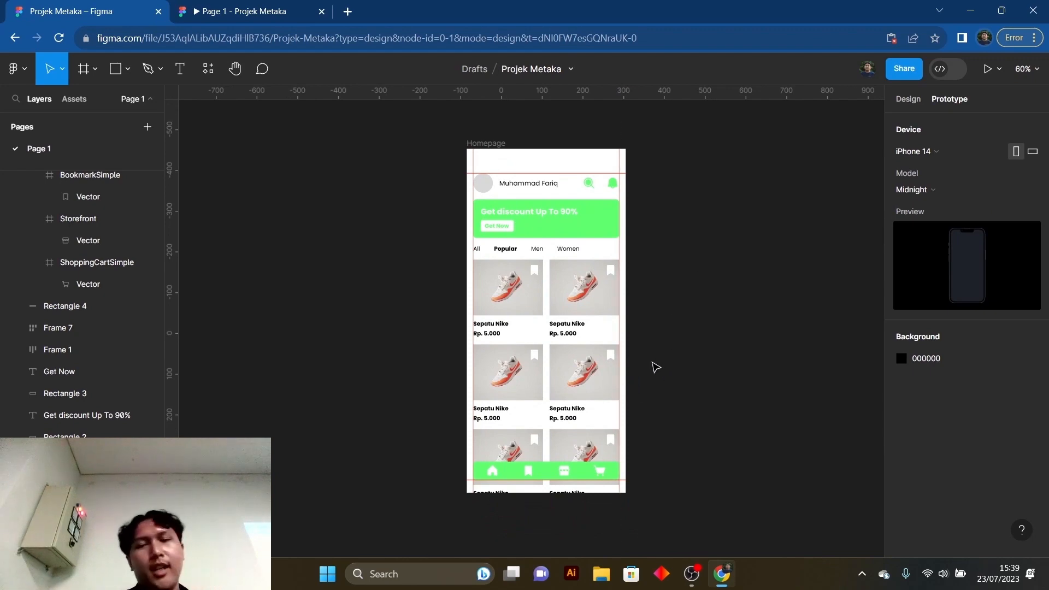
{"action": "scroll", "coordinate": [656, 364], "scroll_direction": "down", "scroll_amount": 1}
- Recheck in the prototype preview how the navigation bar behaves during scrolling, and return to the design file
{"action": "left_click", "coordinate": [201, 10]}
{"action": "scroll", "coordinate": [497, 334], "scroll_direction": "down", "scroll_amount": 4}
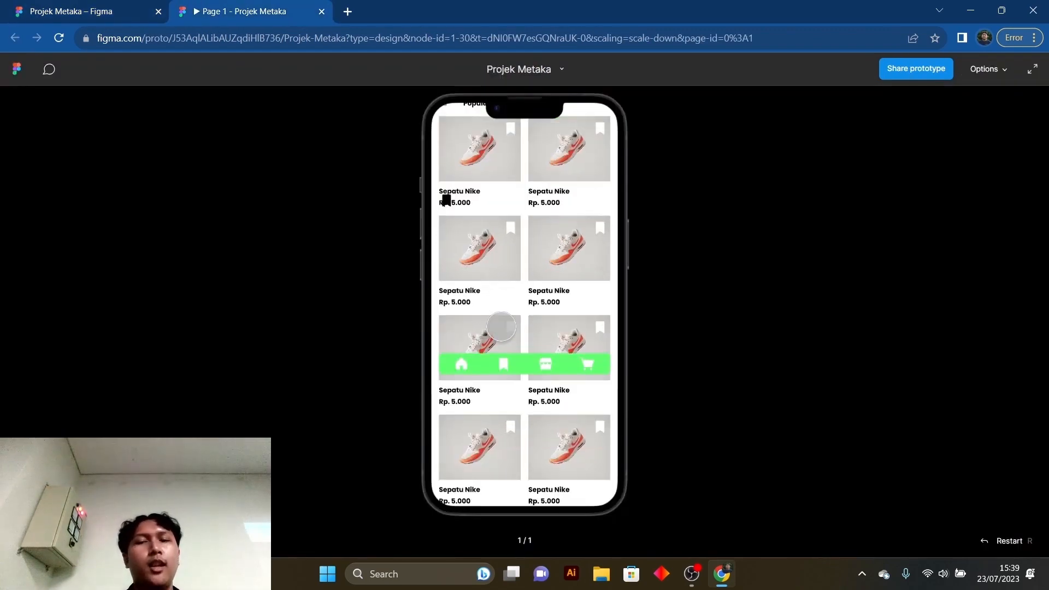
{"action": "scroll", "coordinate": [517, 366], "scroll_direction": "up", "scroll_amount": 4}
{"action": "scroll", "coordinate": [514, 372], "scroll_direction": "down", "scroll_amount": 4}
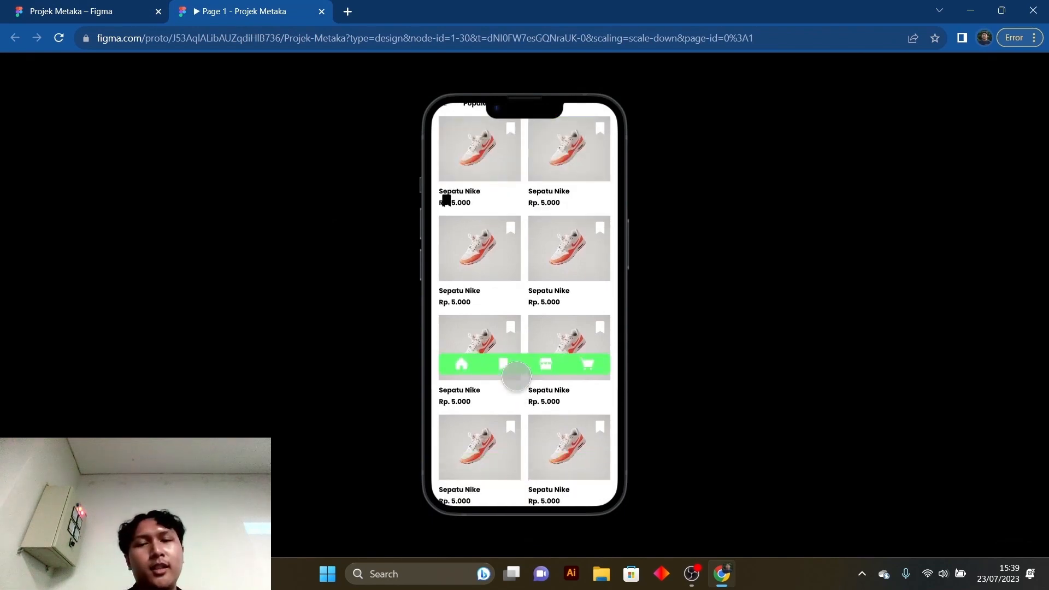
{"action": "scroll", "coordinate": [513, 374], "scroll_direction": "up", "scroll_amount": 4}
{"action": "scroll", "coordinate": [512, 371], "scroll_direction": "down", "scroll_amount": 4}
{"action": "scroll", "coordinate": [512, 370], "scroll_direction": "up", "scroll_amount": 4}
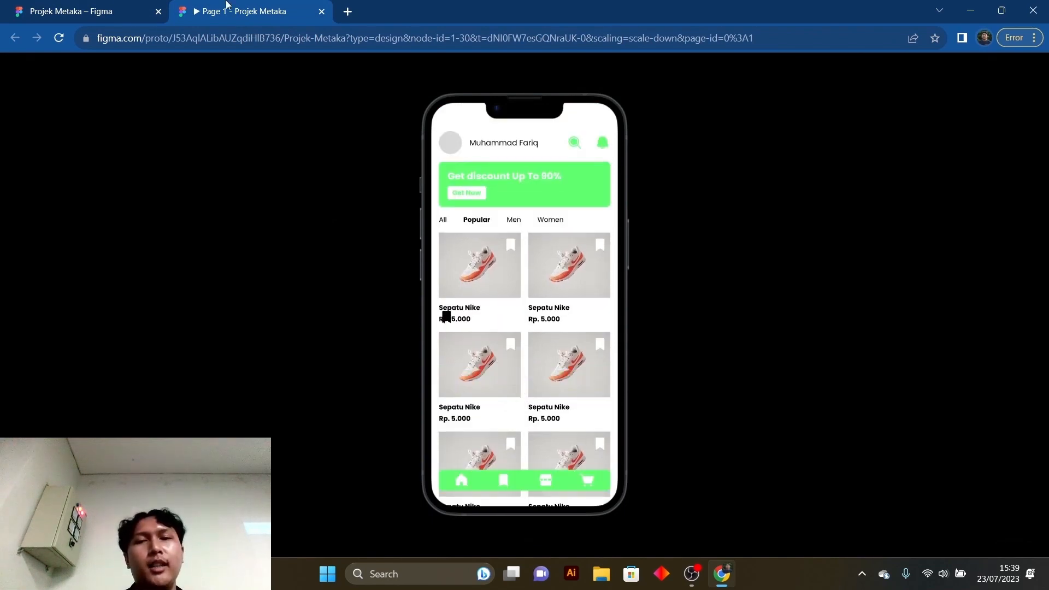
{"action": "left_click", "coordinate": [65, 6]}
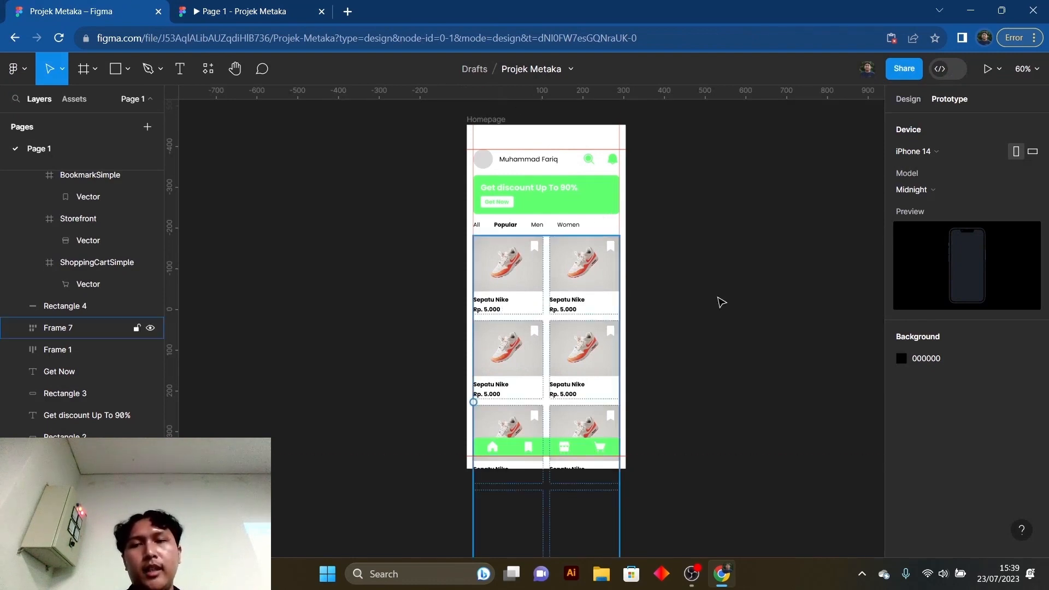
- Group the navigation icon frame with the green bar rectangle behind it
{"action": "left_click", "coordinate": [908, 99]}
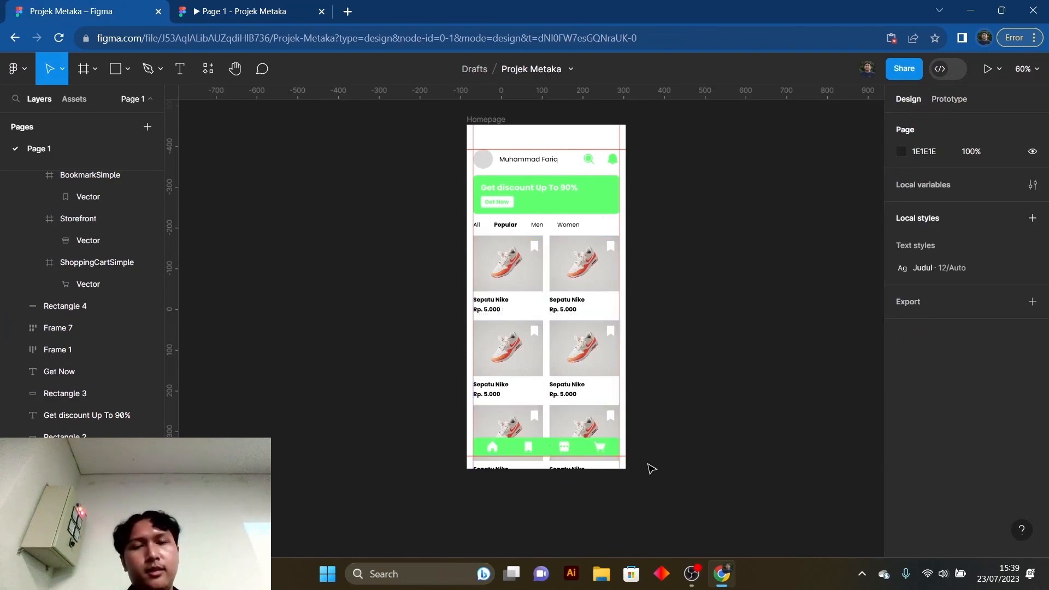
{"action": "left_click", "coordinate": [532, 452]}
{"action": "scroll", "coordinate": [532, 451], "scroll_direction": "up", "scroll_amount": 5}
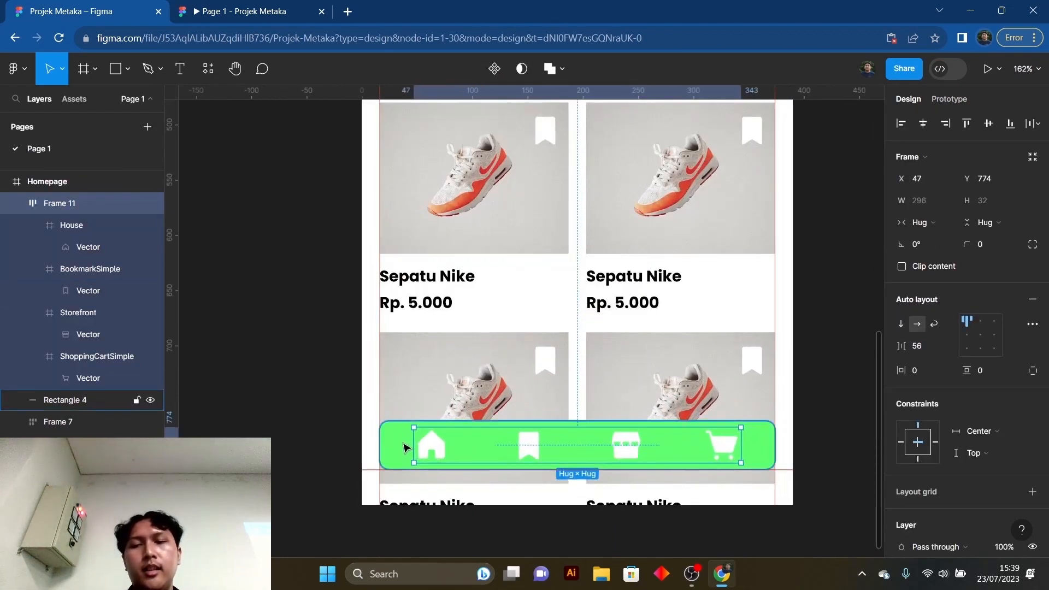
{"action": "left_click", "coordinate": [402, 451], "text": "shift"}
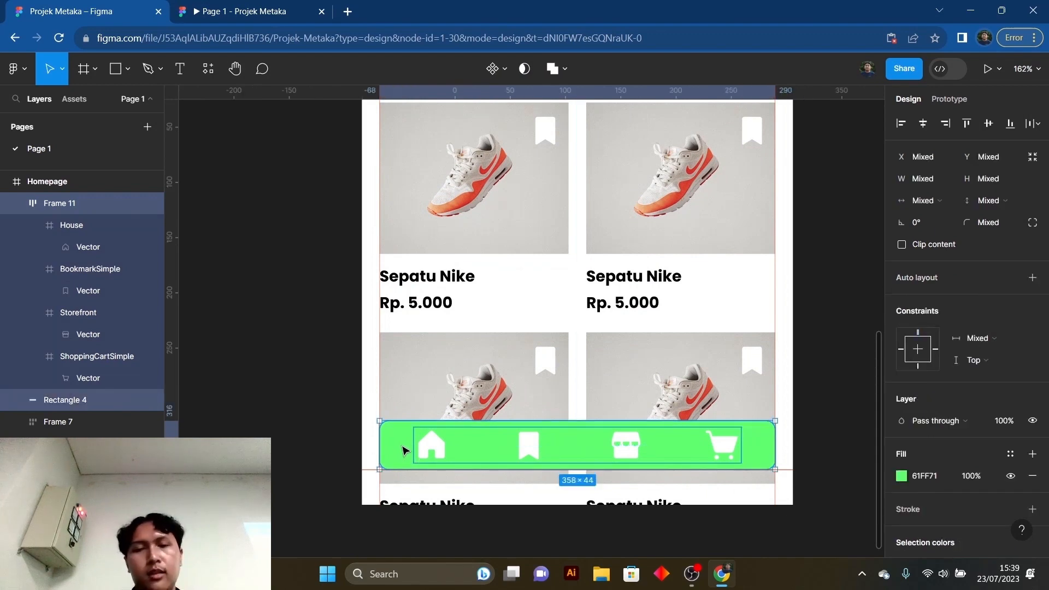
{"action": "key", "text": "ctrl+g"}
{"action": "right_click", "coordinate": [405, 450]}
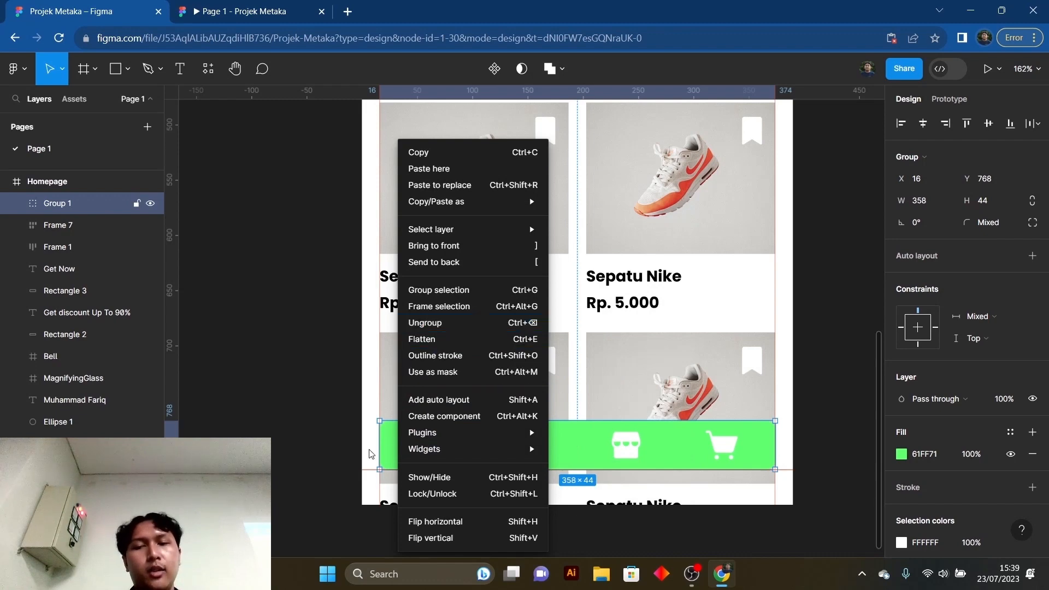
{"action": "left_click", "coordinate": [392, 444]}
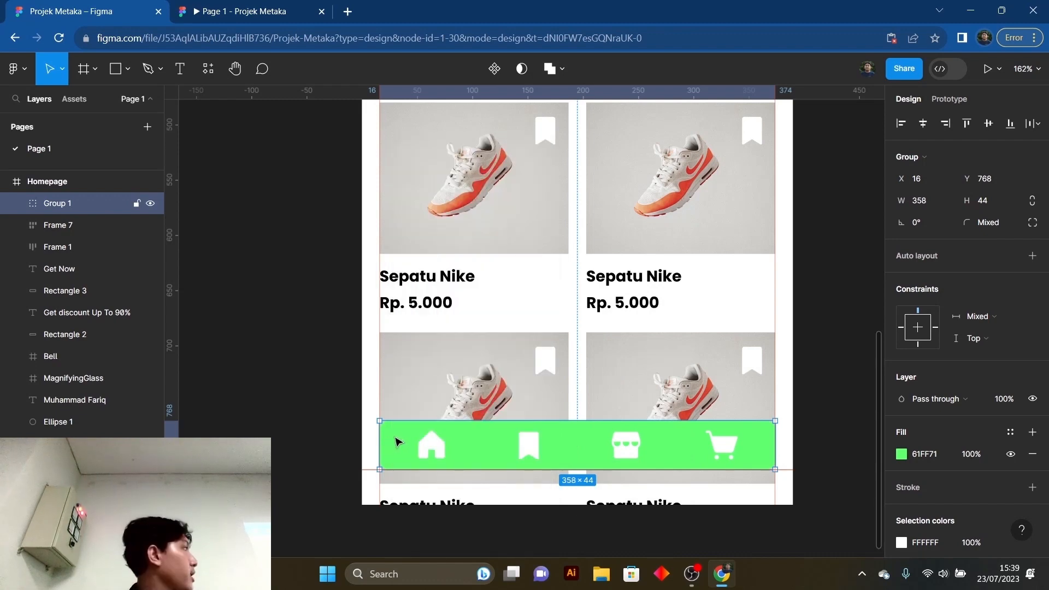
{"action": "scroll", "coordinate": [409, 427], "scroll_direction": "down", "scroll_amount": 1}
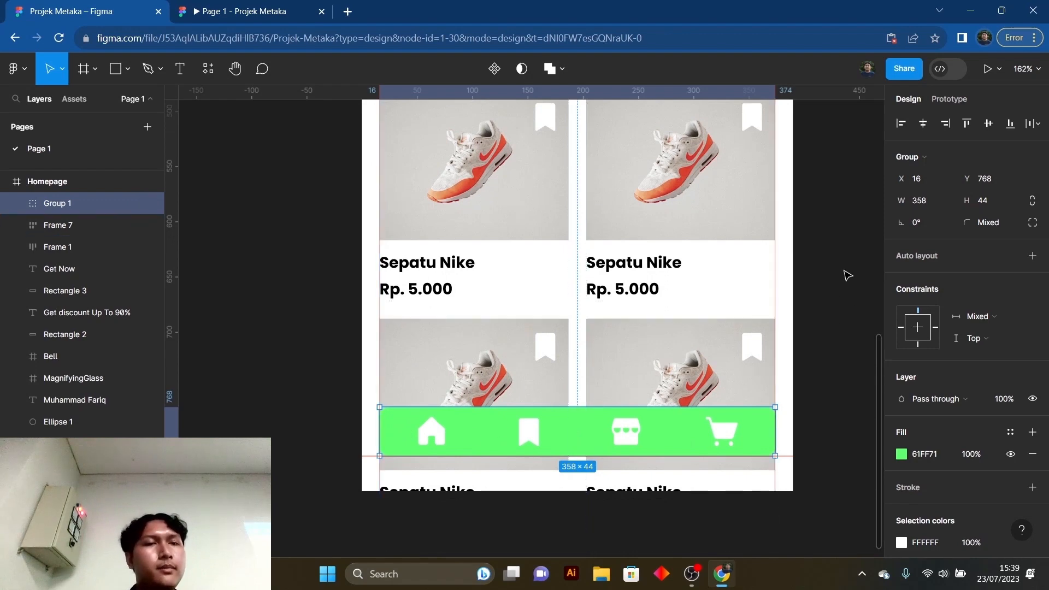
- Check the grouped navigation bar's scroll position options and view the prototype preview, returning to the design file
{"action": "left_click", "coordinate": [941, 99]}
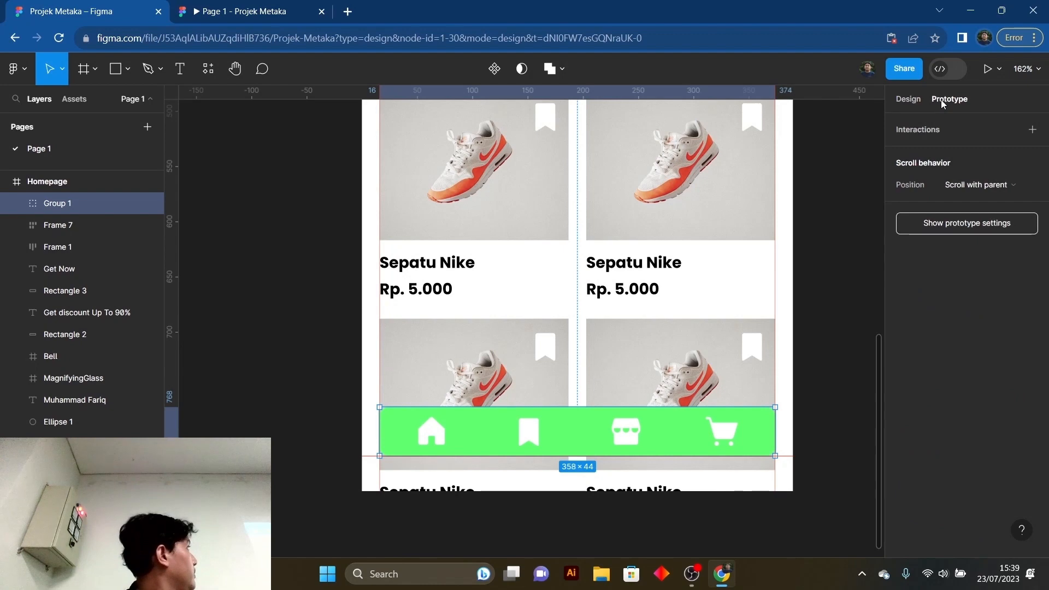
{"action": "left_click", "coordinate": [977, 185]}
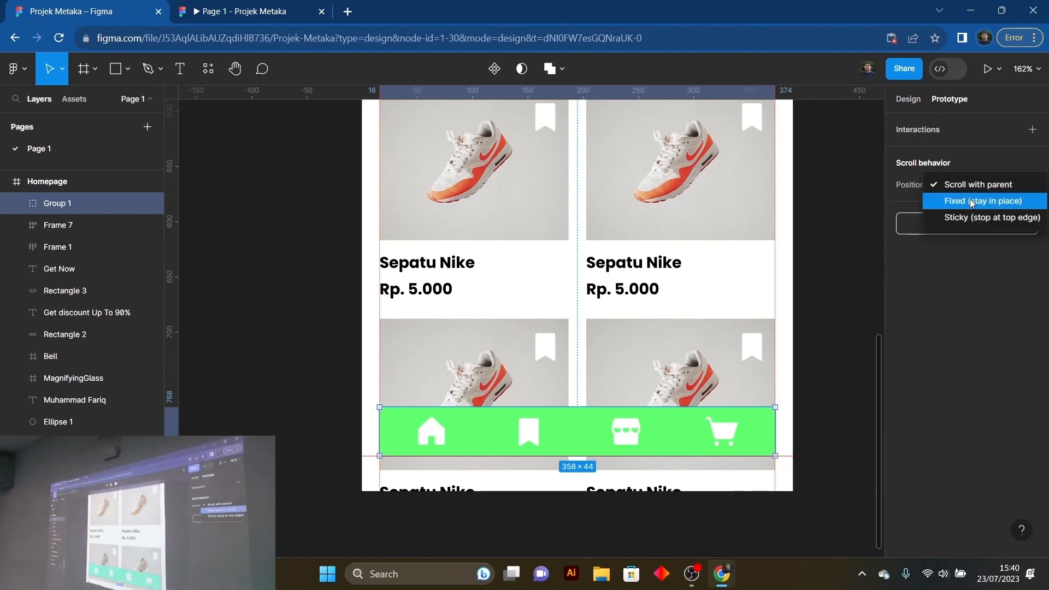
{"action": "key", "text": "Escape"}
{"action": "left_click", "coordinate": [908, 99]}
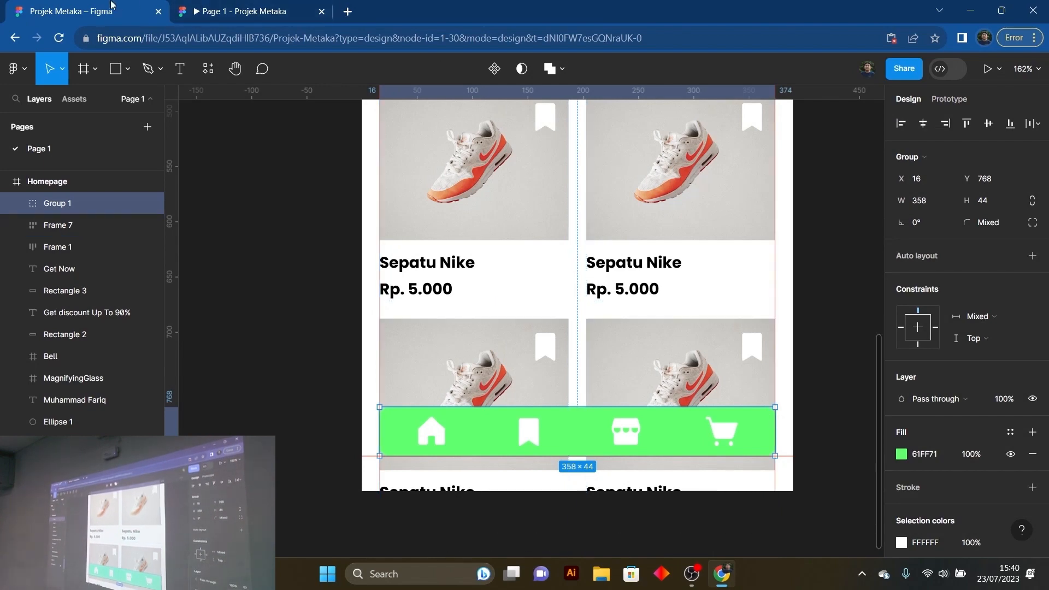
{"action": "left_click", "coordinate": [241, 11]}
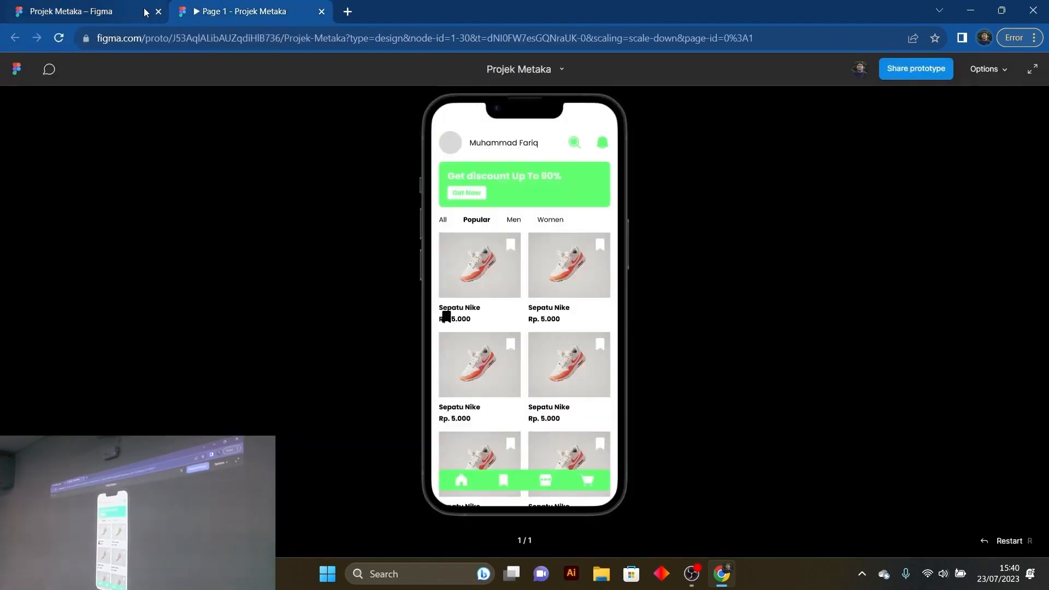
{"action": "left_click", "coordinate": [85, 6]}
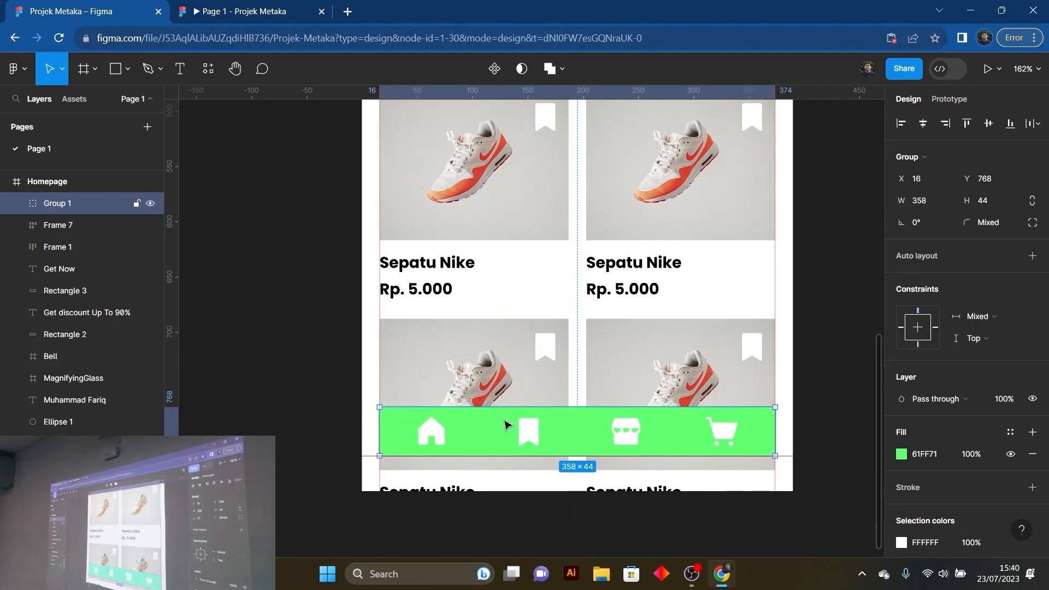
{"action": "double_click", "coordinate": [529, 431]}
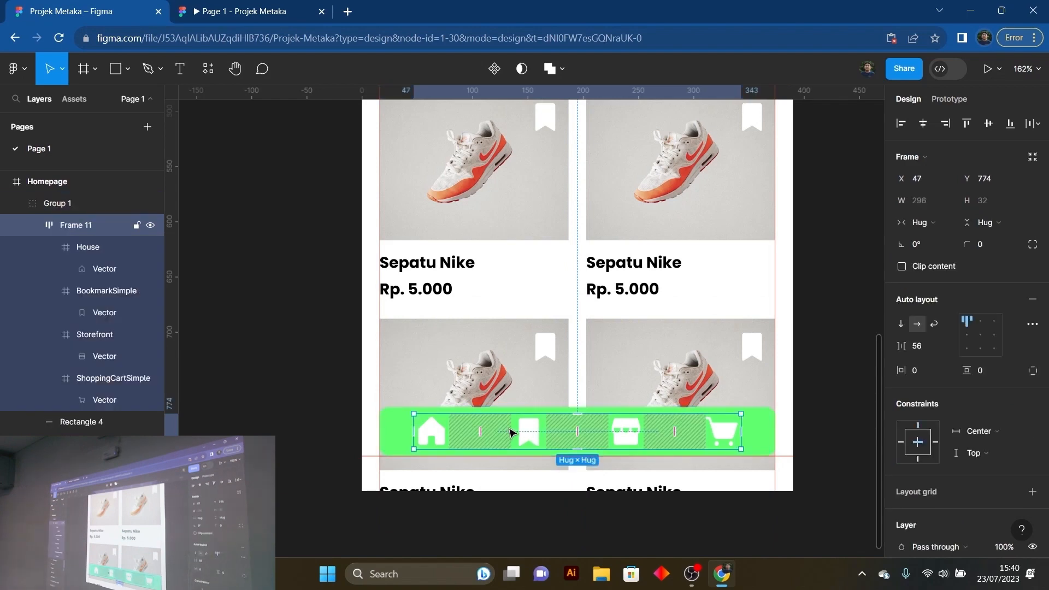
{"action": "left_click", "coordinate": [403, 429]}
{"action": "right_click", "coordinate": [403, 428]}
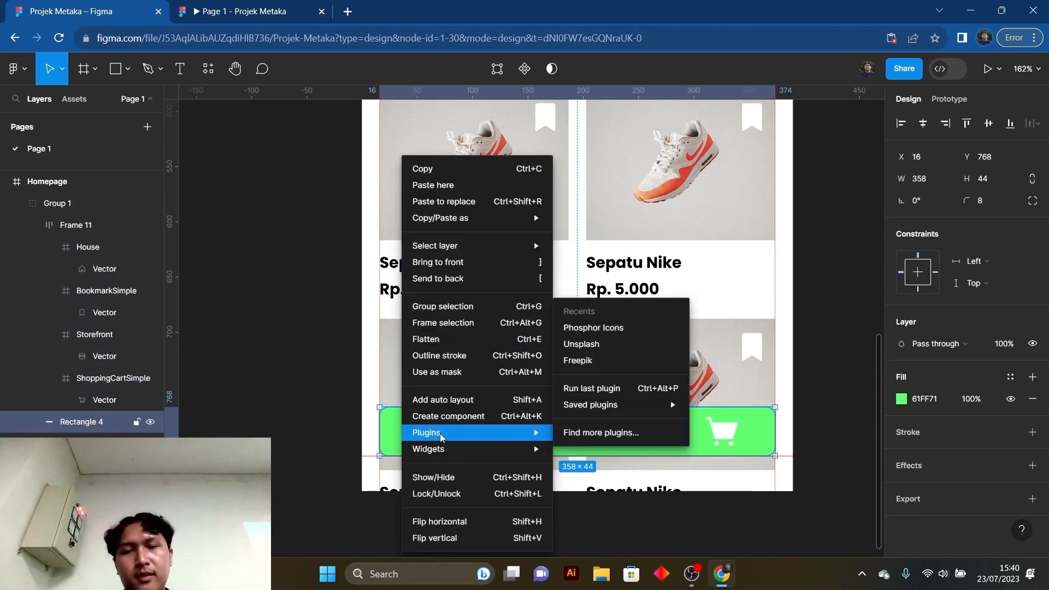
{"action": "left_click", "coordinate": [375, 424]}
{"action": "left_click", "coordinate": [414, 433]}
{"action": "left_click", "coordinate": [241, 390]}
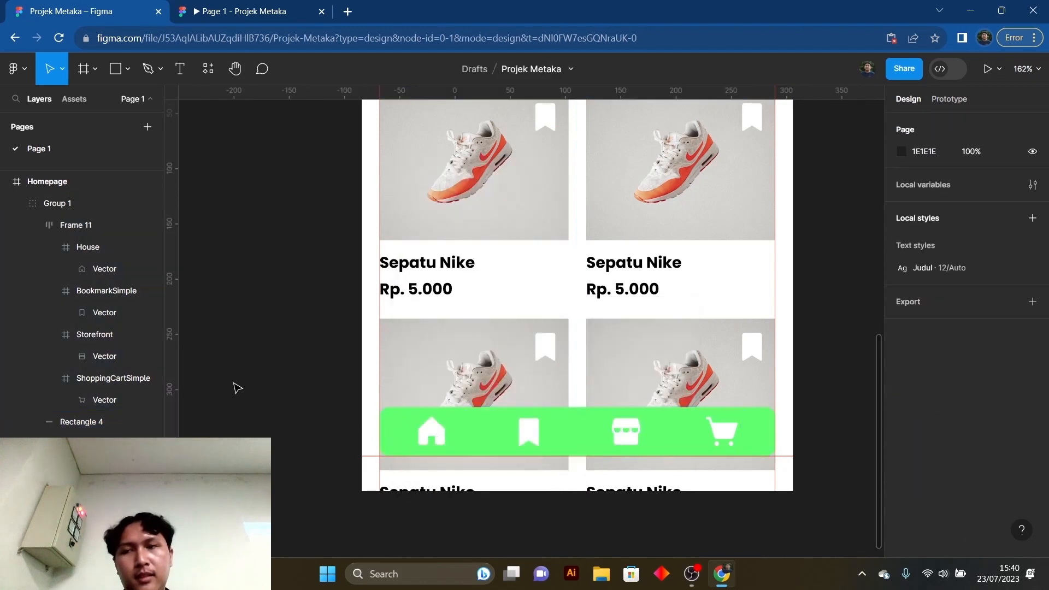
- Ungroup the bottom navigation bar
{"action": "left_click", "coordinate": [403, 432]}
{"action": "right_click", "coordinate": [410, 429]}
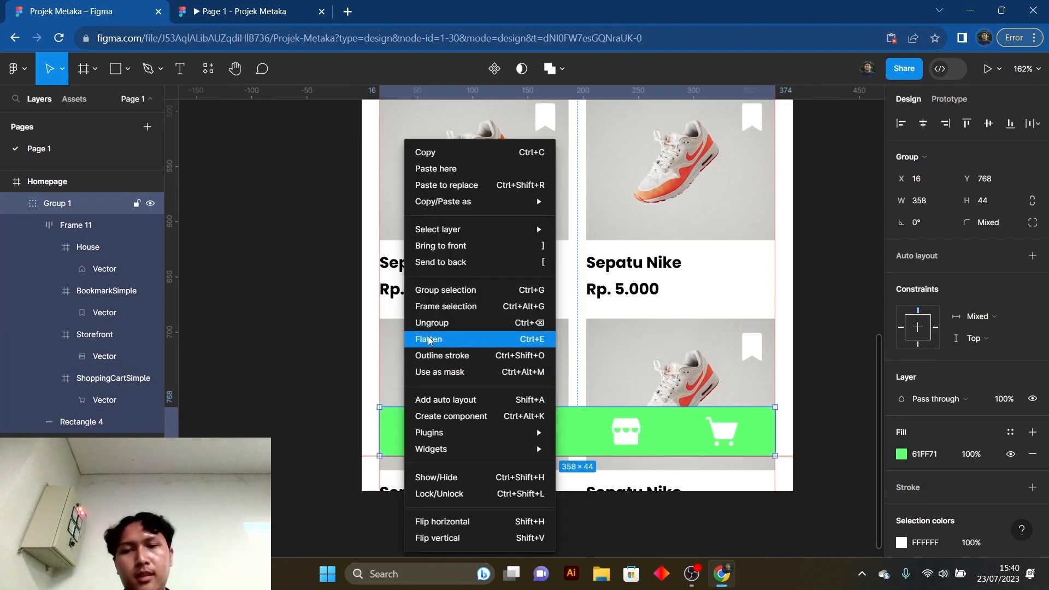
{"action": "left_click", "coordinate": [435, 322]}
{"action": "left_click", "coordinate": [321, 360]}
- Select the navigation icon frame together with the green rectangle and group them again
{"action": "left_click", "coordinate": [444, 435]}
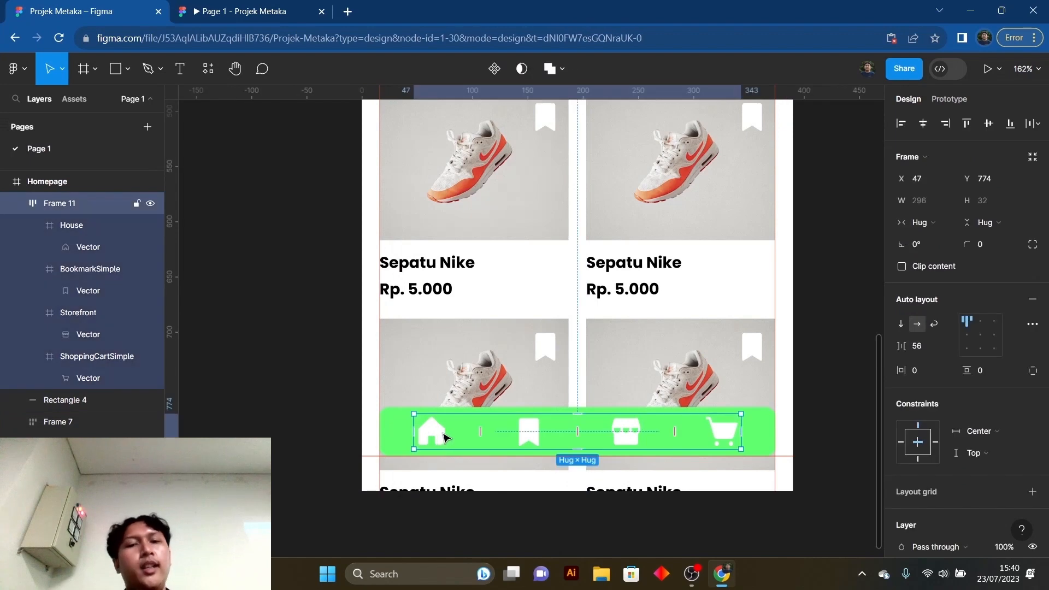
{"action": "left_click", "coordinate": [402, 438], "text": "shift"}
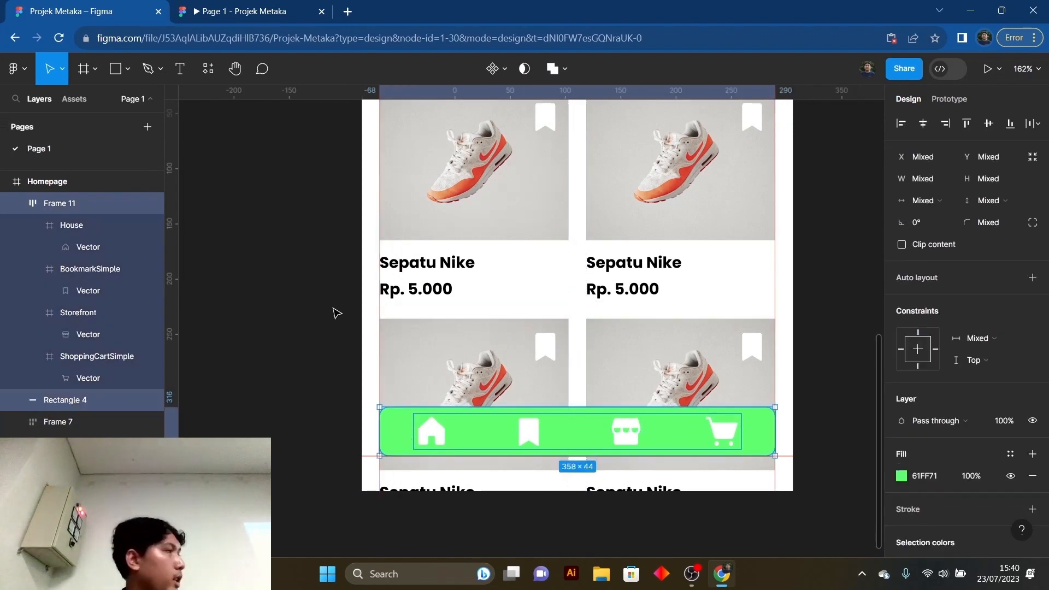
{"action": "right_click", "coordinate": [440, 423]}
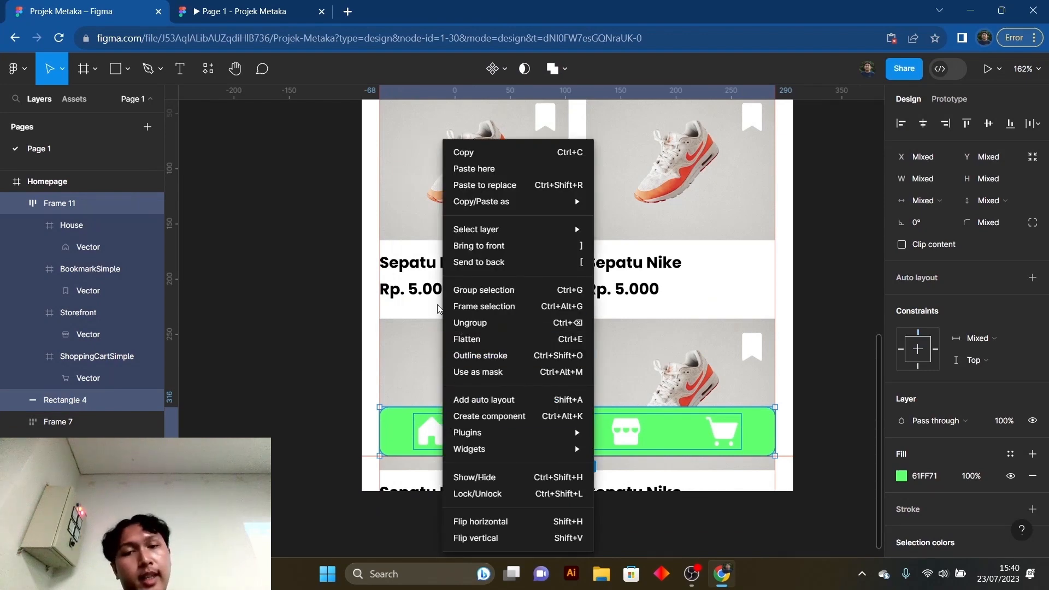
{"action": "left_click", "coordinate": [530, 294]}
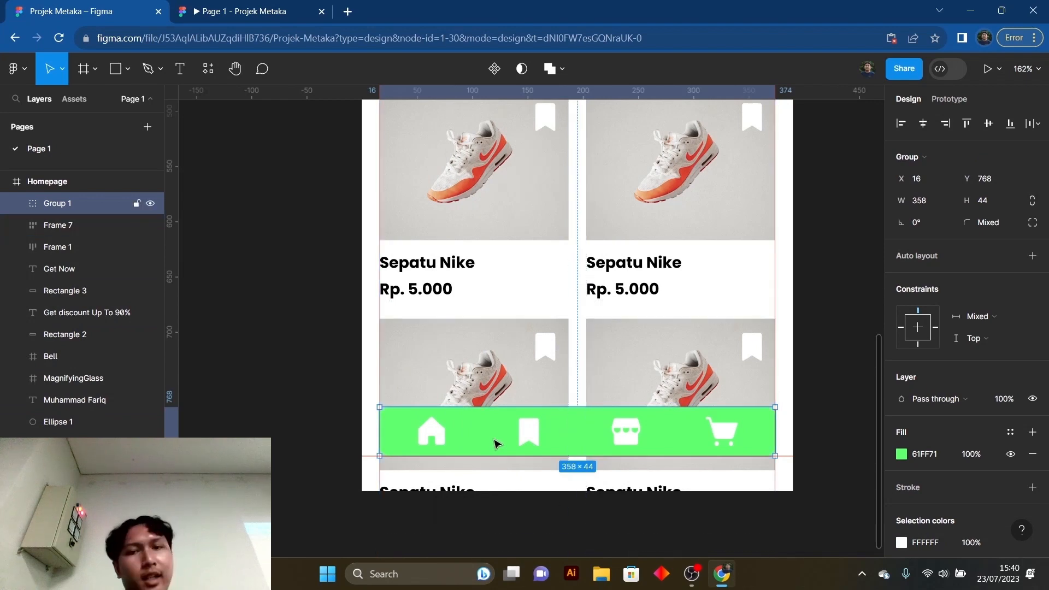
- Try moving the grouped navigation bar upward as one object, and undo the move
{"action": "left_click_drag", "start_coordinate": [559, 429], "coordinate": [570, 390]}
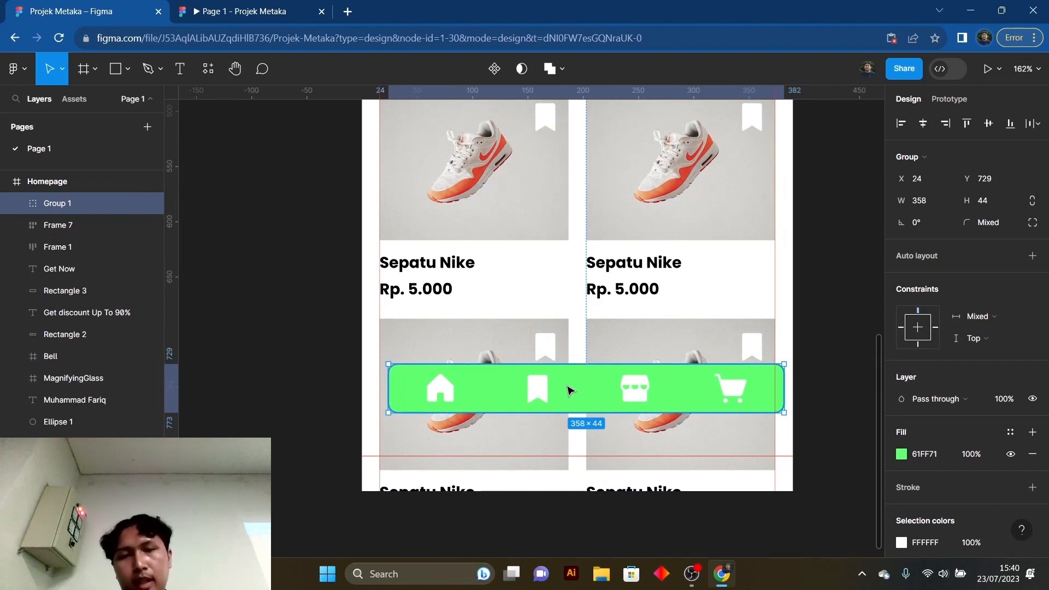
{"action": "key", "text": "ctrl+z"}
{"action": "left_click", "coordinate": [826, 368]}
- Set the grouped navigation bar's prototype scroll position to Fixed (stay in place)
{"action": "left_click", "coordinate": [691, 430]}
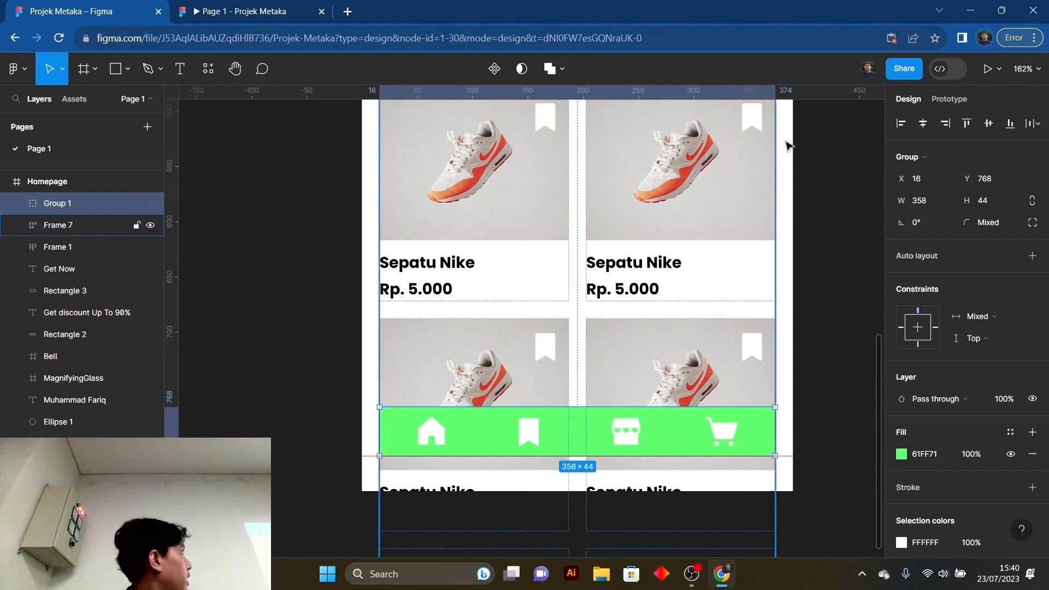
{"action": "left_click", "coordinate": [948, 100]}
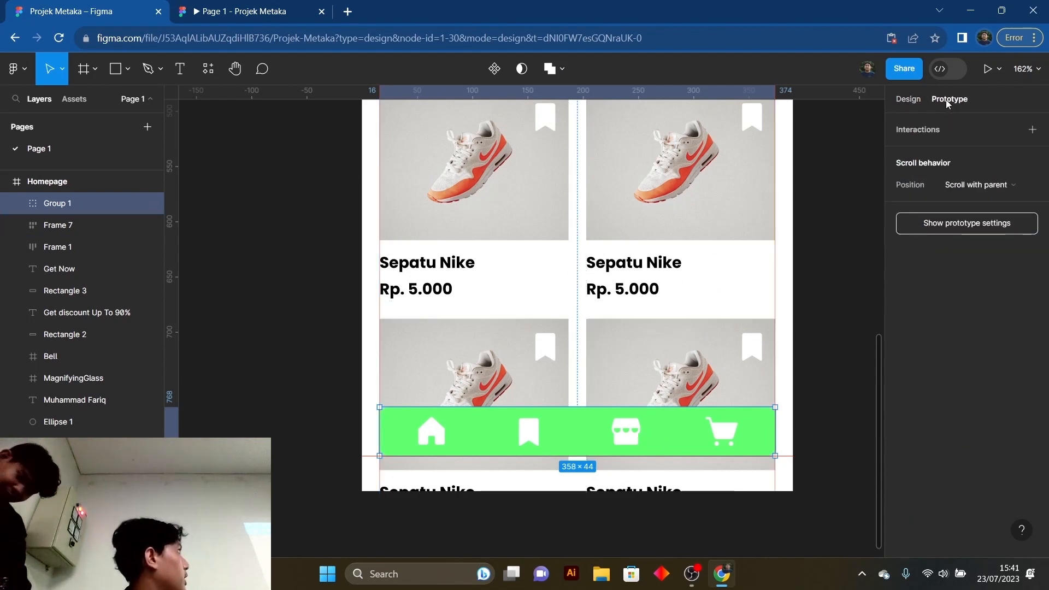
{"action": "left_click", "coordinate": [979, 187]}
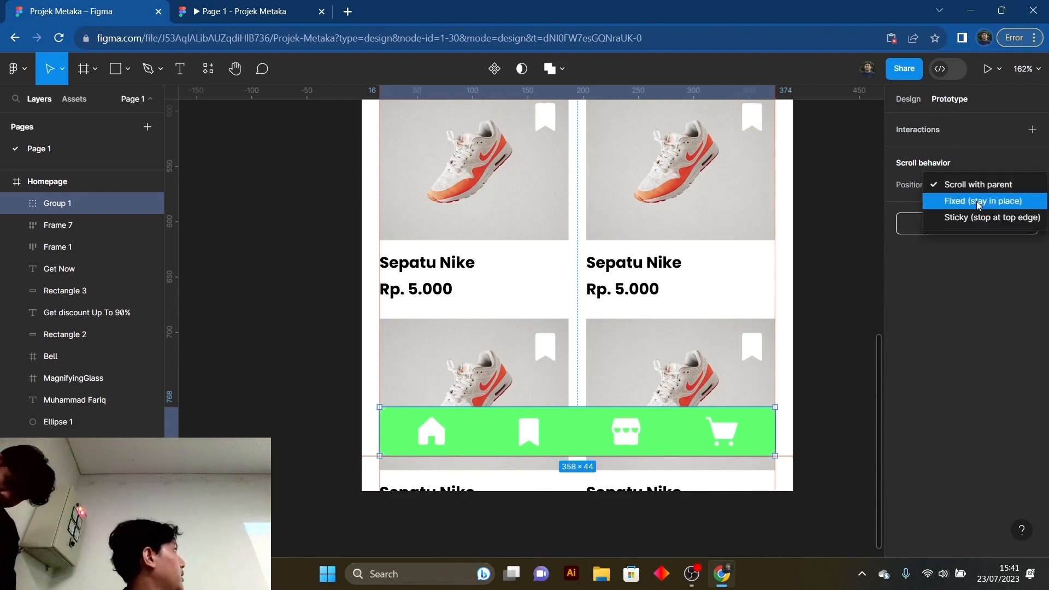
{"action": "left_click", "coordinate": [978, 203]}
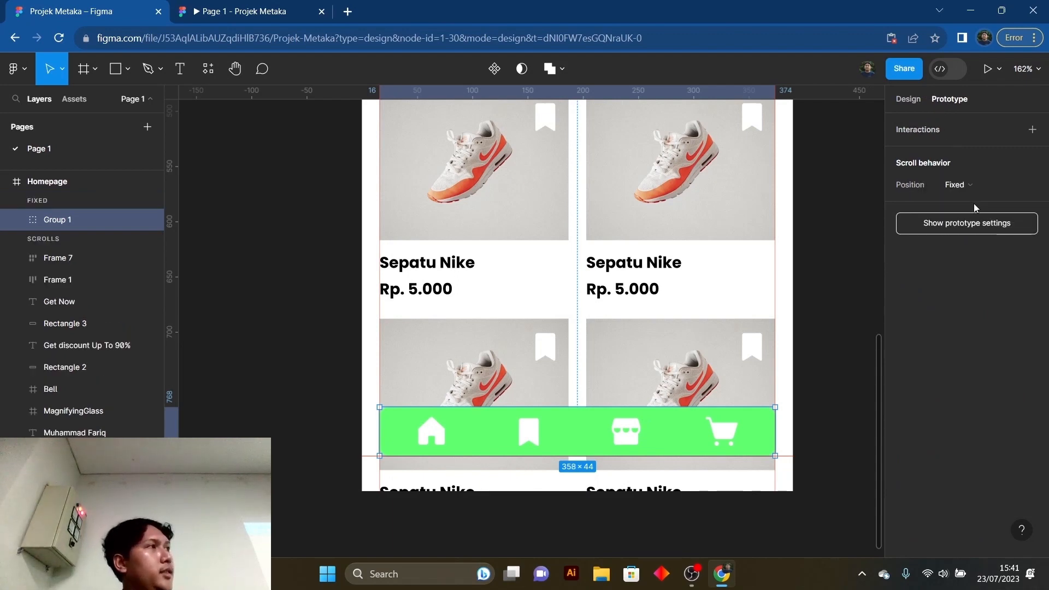
{"action": "left_click", "coordinate": [849, 280]}
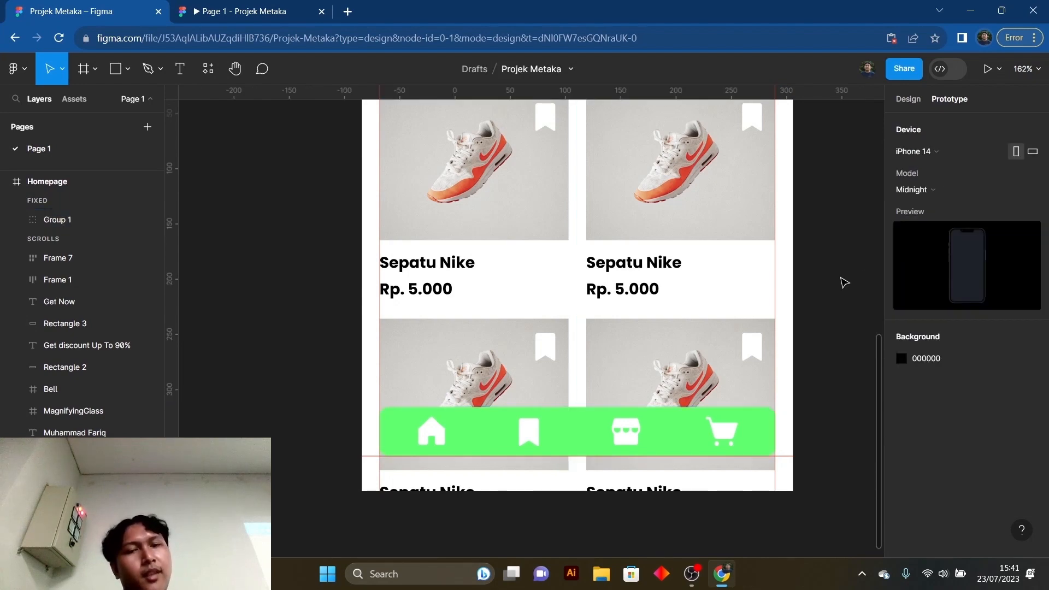
- Test in the prototype preview how the bottom navigation bar behaves while the Homepage scrolls, and return to the design file
{"action": "left_click", "coordinate": [246, 9]}
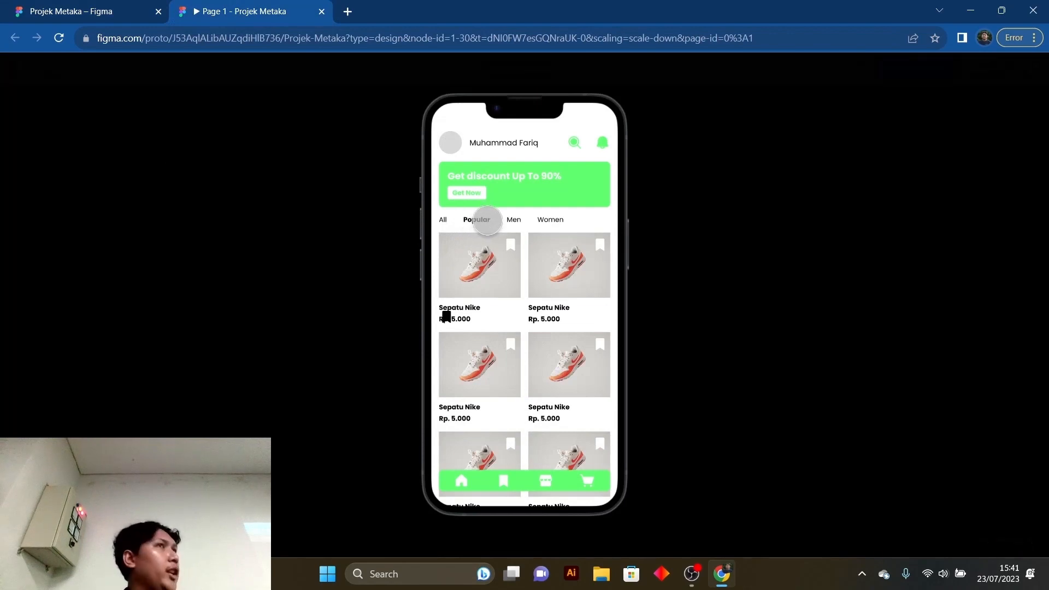
{"action": "scroll", "coordinate": [487, 221], "scroll_direction": "down", "scroll_amount": 2}
{"action": "scroll", "coordinate": [488, 220], "scroll_direction": "up", "scroll_amount": 2}
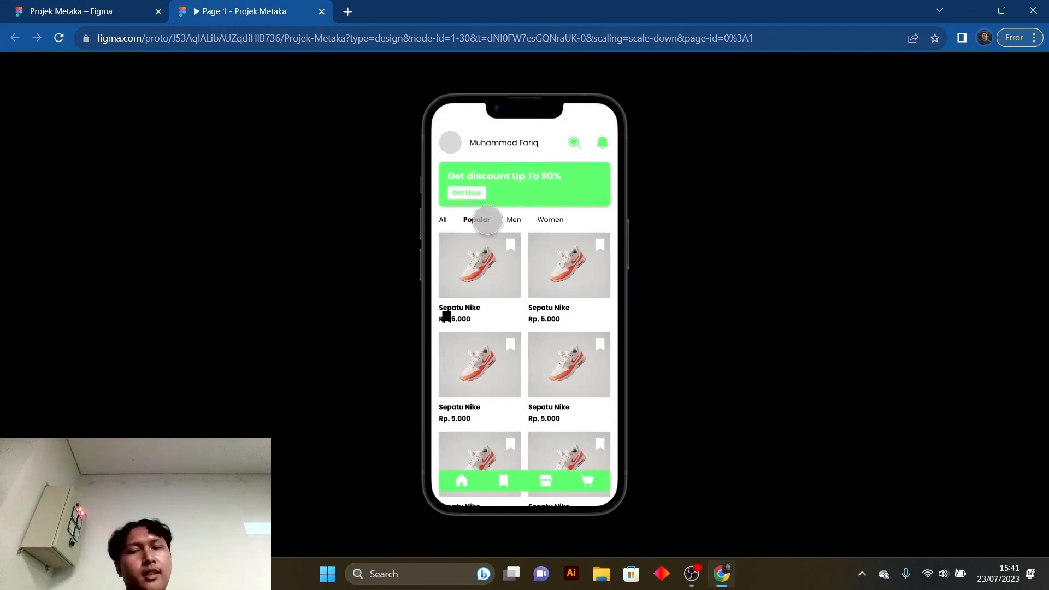
{"action": "scroll", "coordinate": [492, 246], "scroll_direction": "down", "scroll_amount": 2}
{"action": "scroll", "coordinate": [513, 306], "scroll_direction": "up", "scroll_amount": 2}
{"action": "scroll", "coordinate": [532, 370], "scroll_direction": "down", "scroll_amount": 2}
{"action": "scroll", "coordinate": [531, 370], "scroll_direction": "up", "scroll_amount": 2}
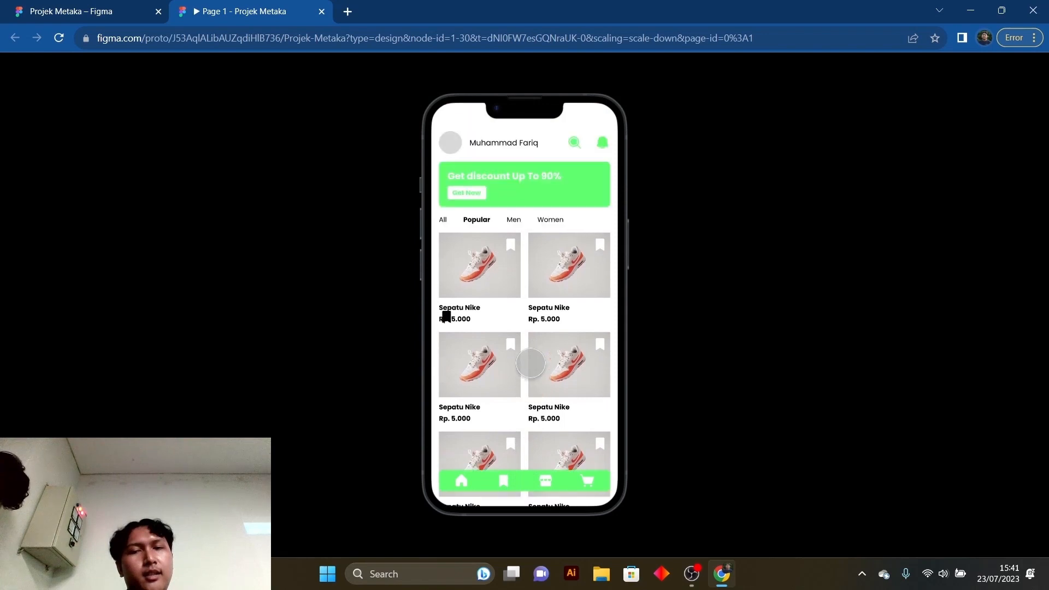
{"action": "scroll", "coordinate": [532, 348], "scroll_direction": "down", "scroll_amount": 2}
{"action": "scroll", "coordinate": [531, 349], "scroll_direction": "up", "scroll_amount": 2}
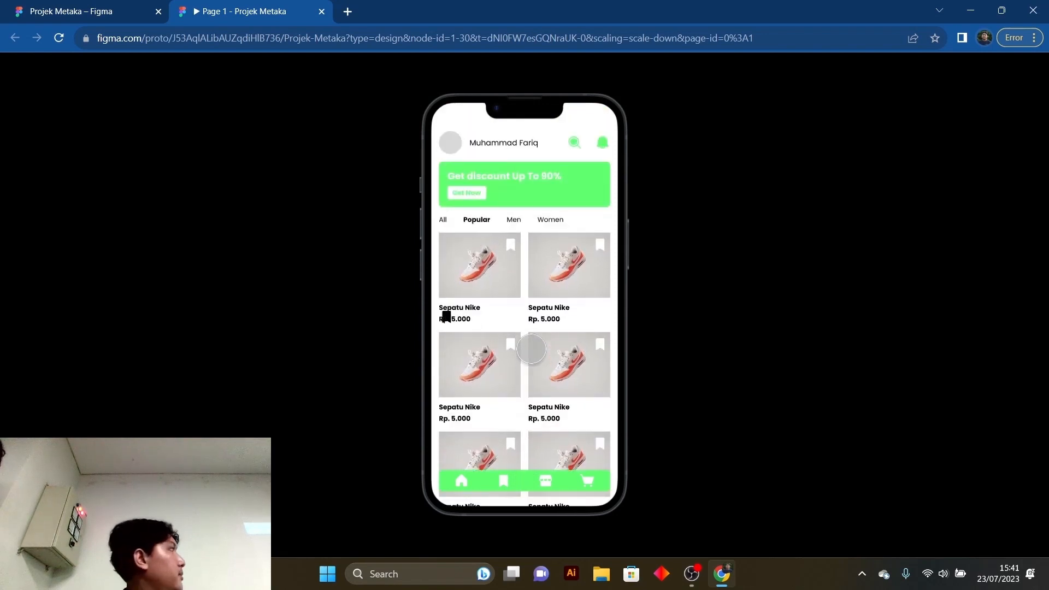
{"action": "scroll", "coordinate": [532, 348], "scroll_direction": "down", "scroll_amount": 2}
{"action": "scroll", "coordinate": [531, 349], "scroll_direction": "up", "scroll_amount": 2}
{"action": "scroll", "coordinate": [532, 349], "scroll_direction": "down", "scroll_amount": 2}
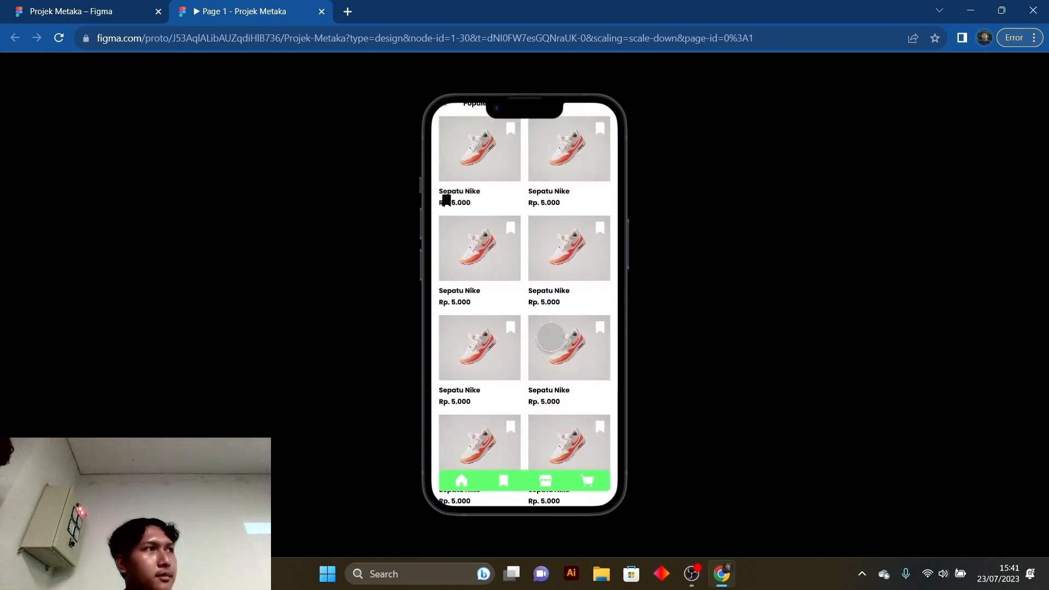
{"action": "scroll", "coordinate": [544, 342], "scroll_direction": "up", "scroll_amount": 2}
{"action": "scroll", "coordinate": [553, 342], "scroll_direction": "down", "scroll_amount": 2}
{"action": "scroll", "coordinate": [543, 342], "scroll_direction": "up", "scroll_amount": 2}
{"action": "scroll", "coordinate": [549, 338], "scroll_direction": "down", "scroll_amount": 2}
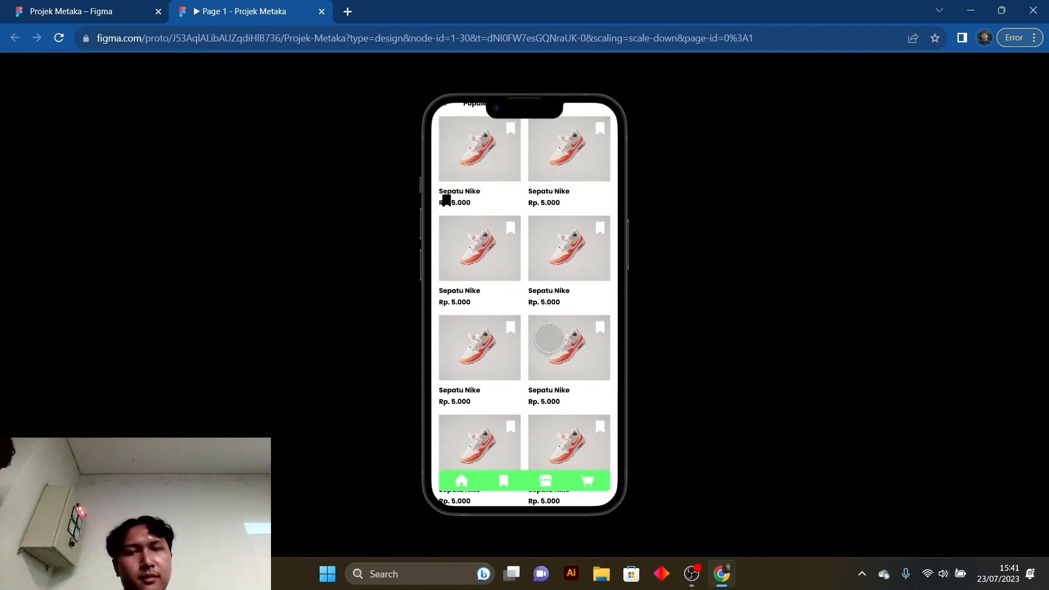
{"action": "scroll", "coordinate": [546, 340], "scroll_direction": "up", "scroll_amount": 2}
{"action": "scroll", "coordinate": [535, 295], "scroll_direction": "down", "scroll_amount": 2}
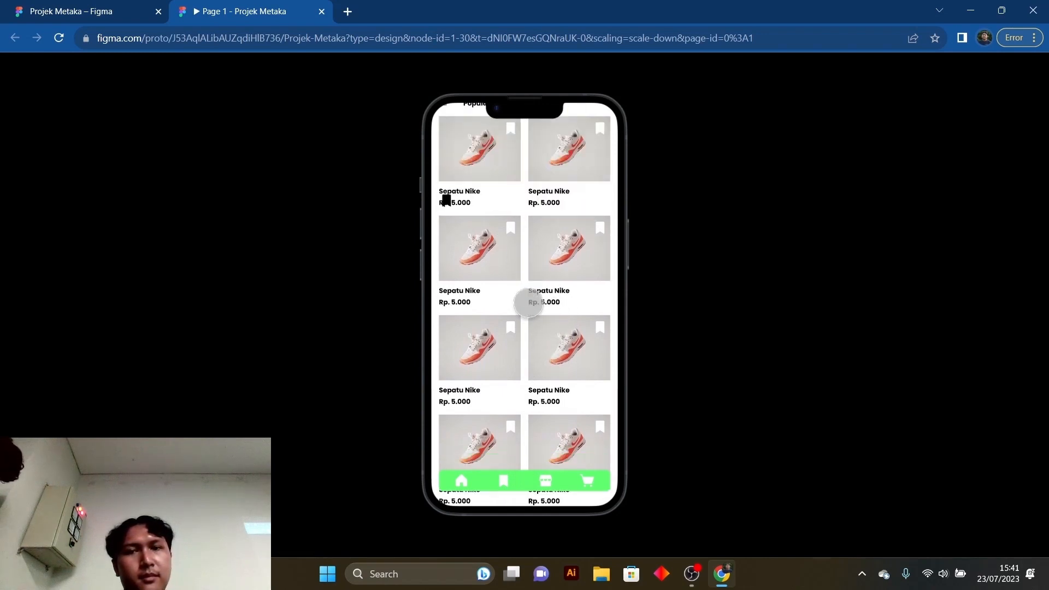
{"action": "scroll", "coordinate": [530, 303], "scroll_direction": "up", "scroll_amount": 2}
{"action": "scroll", "coordinate": [523, 301], "scroll_direction": "down", "scroll_amount": 2}
{"action": "scroll", "coordinate": [521, 297], "scroll_direction": "up", "scroll_amount": 2}
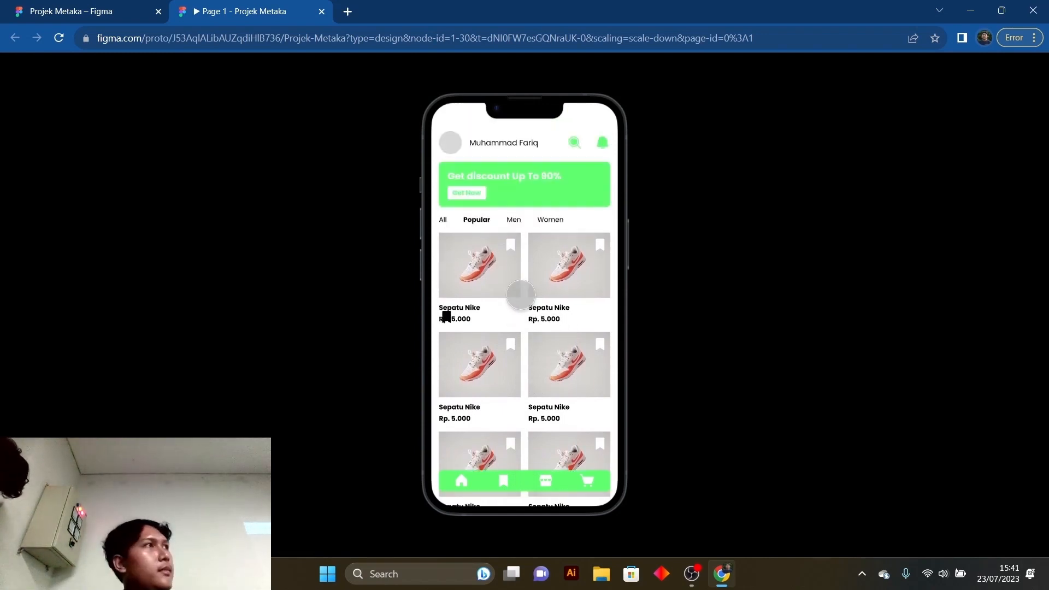
{"action": "scroll", "coordinate": [521, 297], "scroll_direction": "down", "scroll_amount": 2}
{"action": "scroll", "coordinate": [521, 297], "scroll_direction": "up", "scroll_amount": 2}
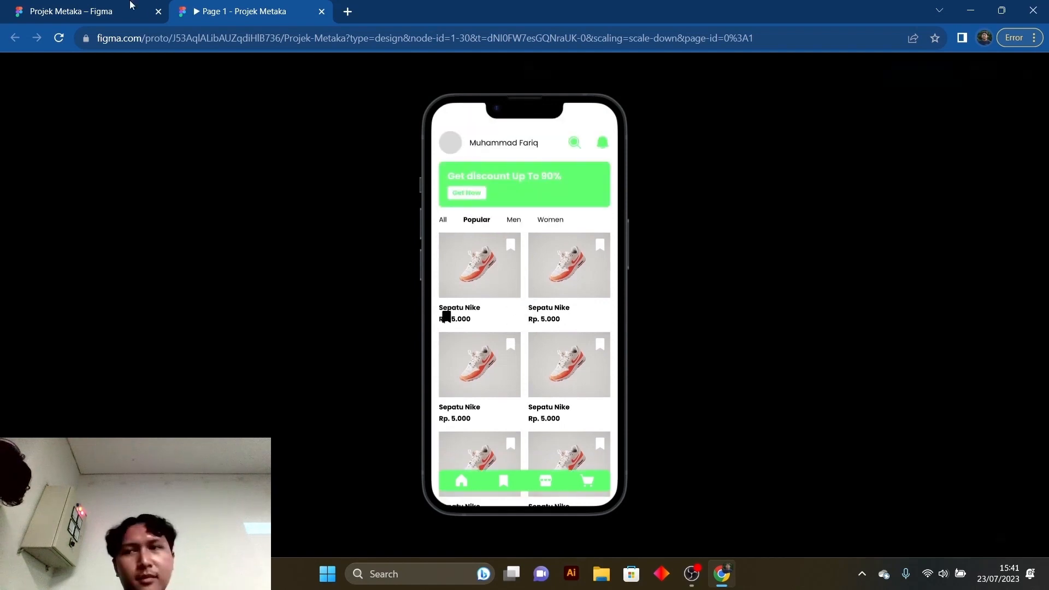
{"action": "left_click", "coordinate": [131, 6]}
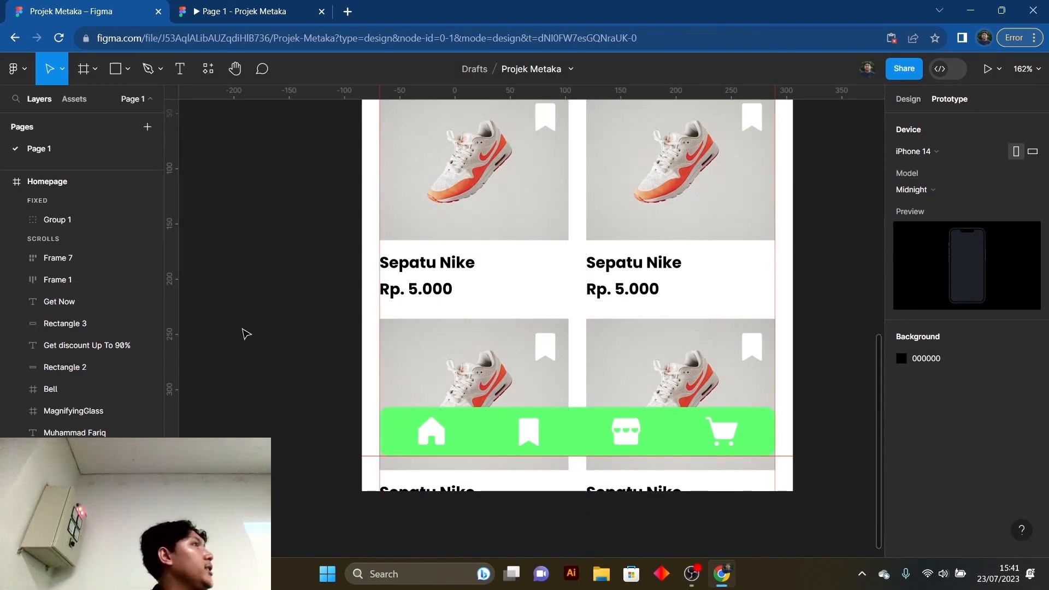
- Recheck the Homepage prototype's full scroll range in the preview and return to the design file
{"action": "left_click", "coordinate": [244, 4]}
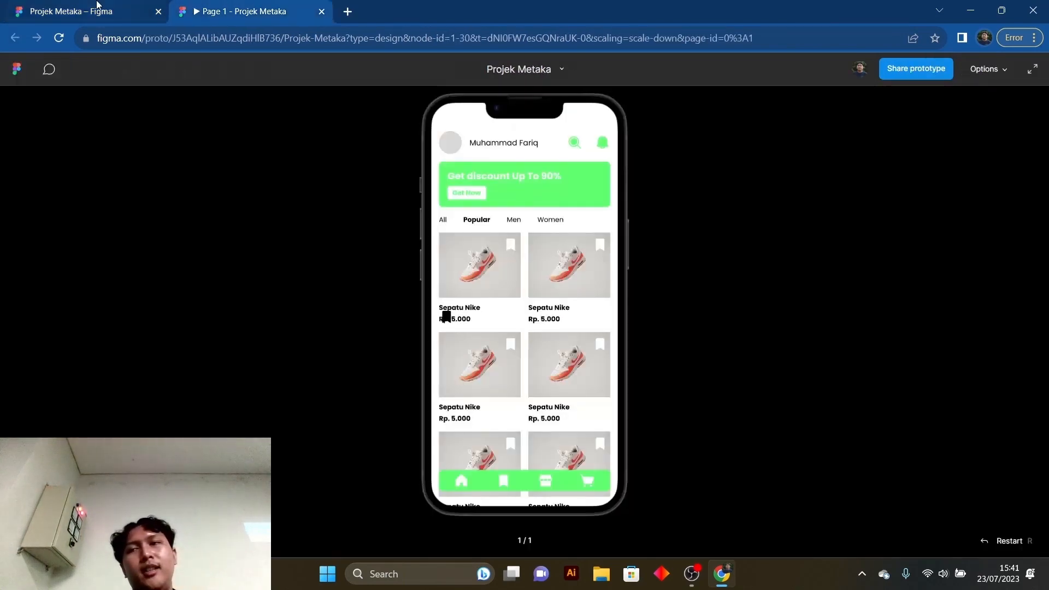
{"action": "scroll", "coordinate": [552, 355], "scroll_direction": "down", "scroll_amount": 2}
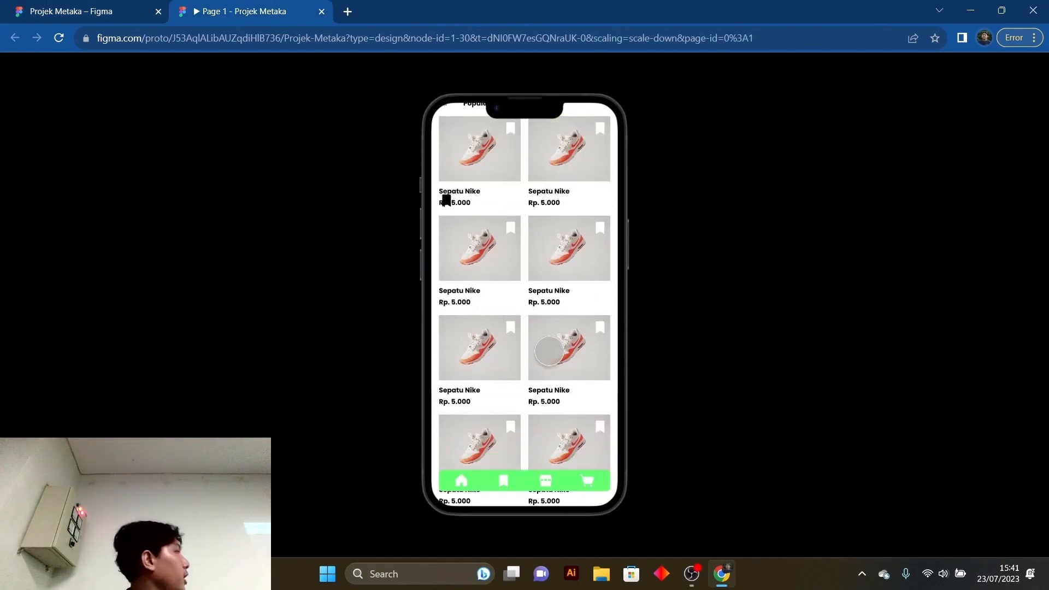
{"action": "scroll", "coordinate": [550, 350], "scroll_direction": "up", "scroll_amount": 2}
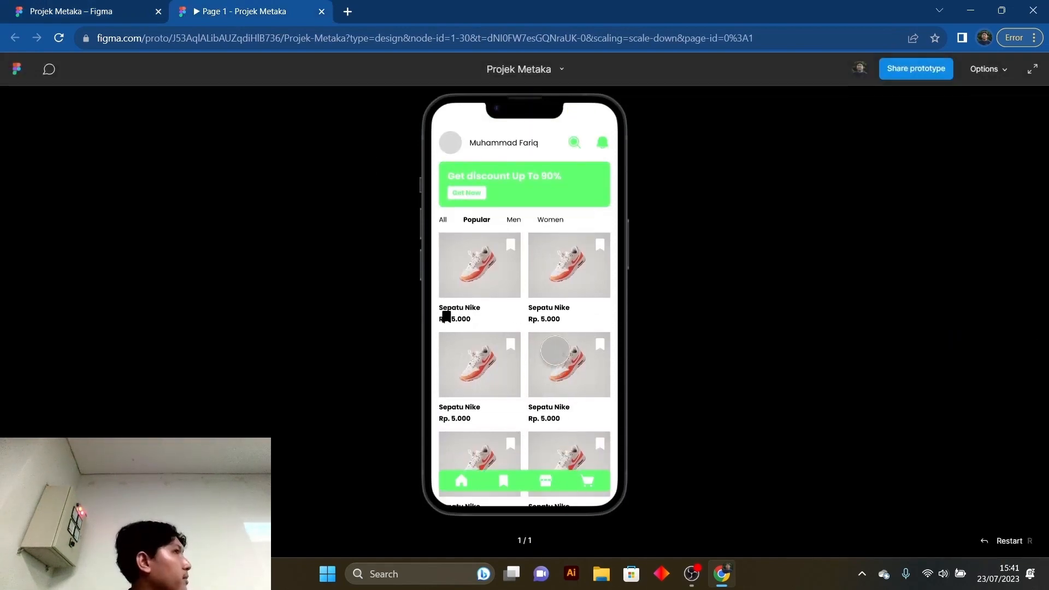
{"action": "scroll", "coordinate": [554, 351], "scroll_direction": "down", "scroll_amount": 2}
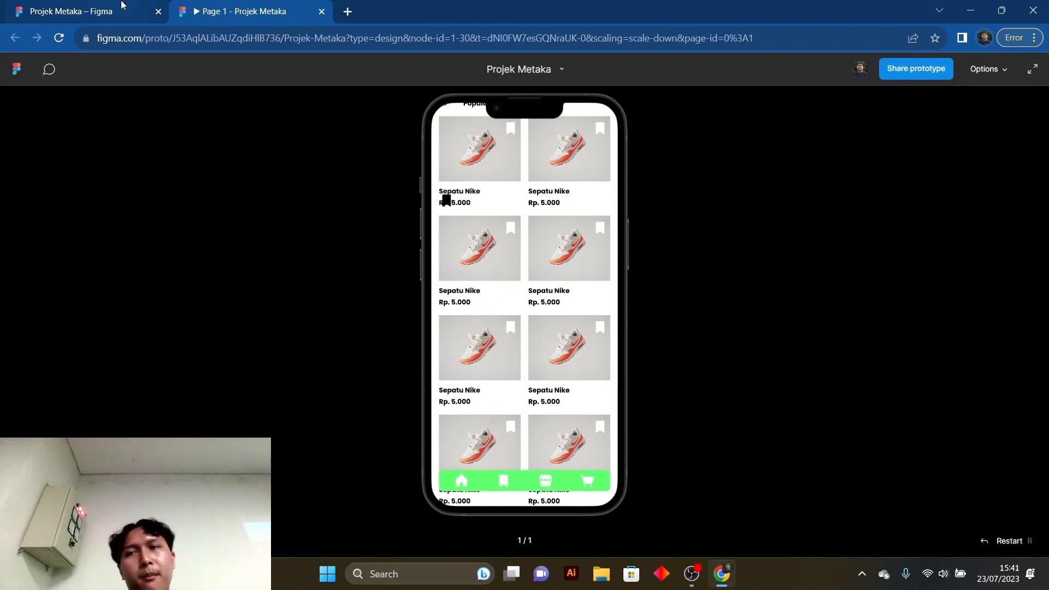
{"action": "left_click", "coordinate": [93, 8]}
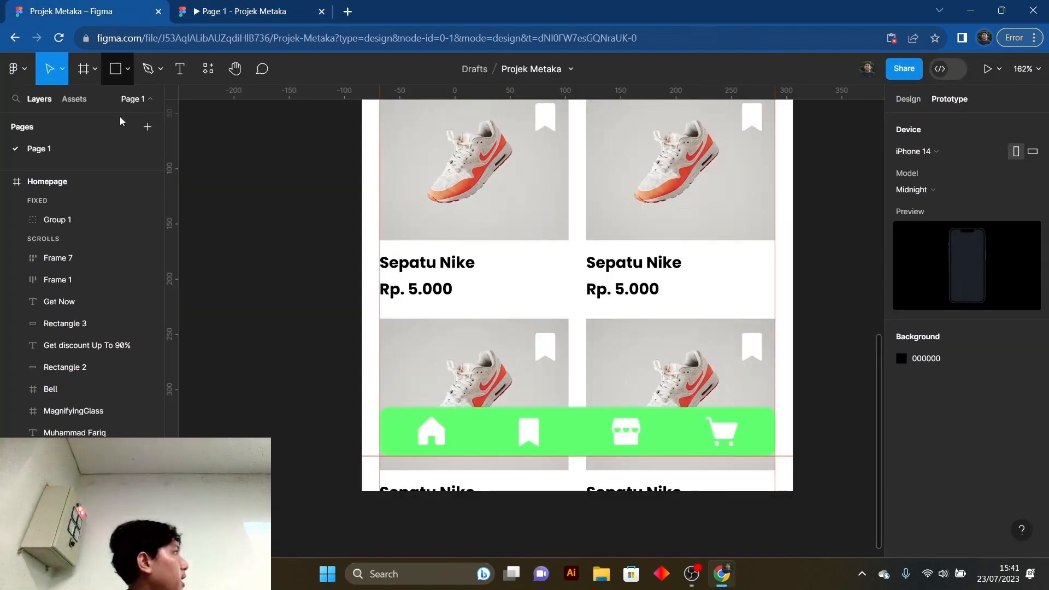
- Turn off Clip content for the Homepage frame to expose the product cards beyond its lower edge
{"action": "scroll", "coordinate": [477, 378], "scroll_direction": "down", "scroll_amount": 6}
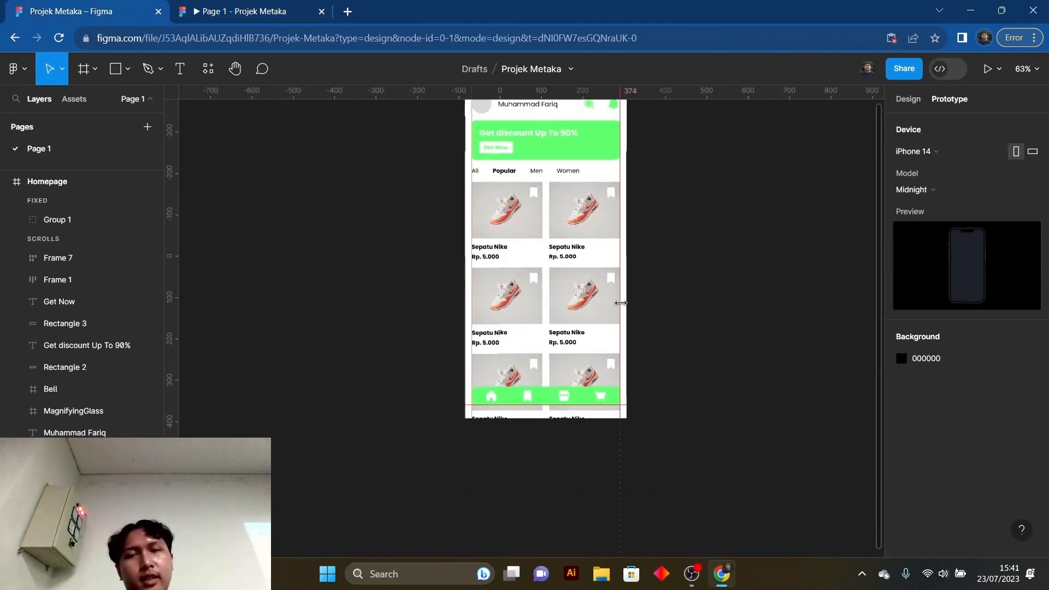
{"action": "left_click", "coordinate": [518, 170]}
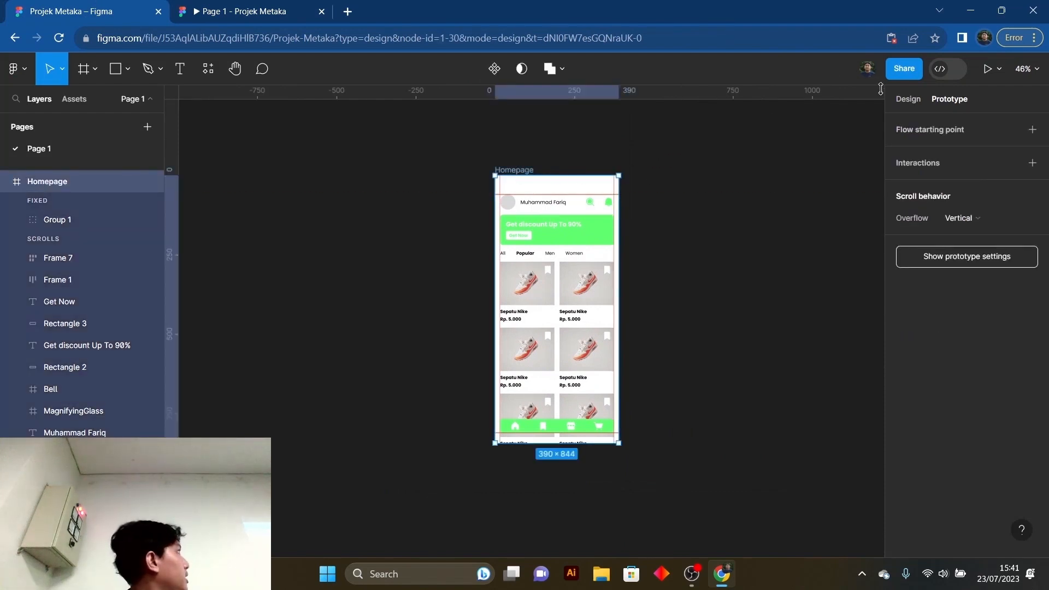
{"action": "left_click", "coordinate": [902, 99]}
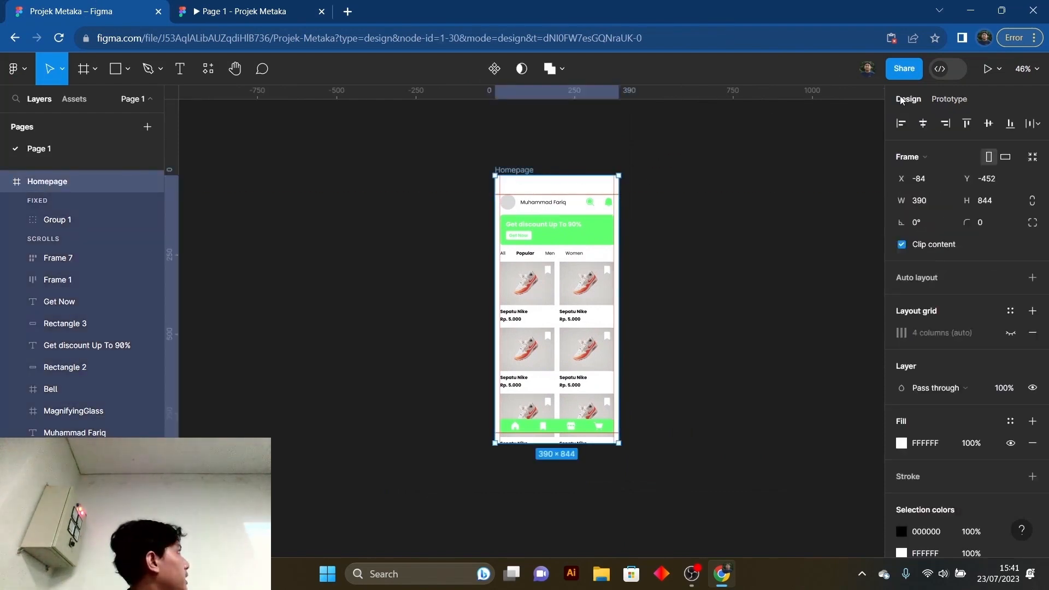
{"action": "left_click", "coordinate": [901, 245]}
{"action": "scroll", "coordinate": [508, 420], "scroll_direction": "down", "scroll_amount": 2}
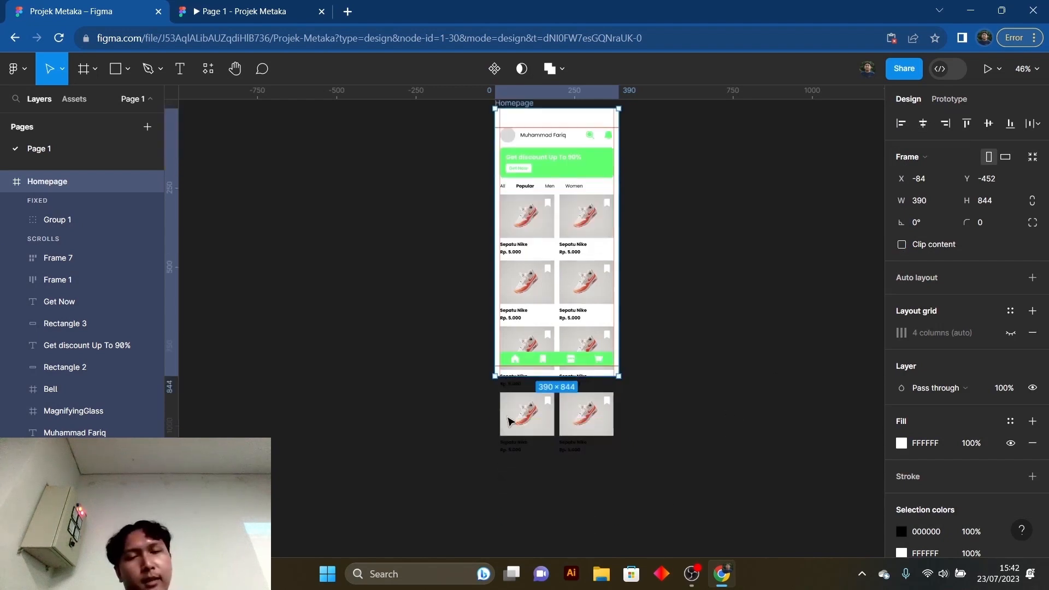
{"action": "scroll", "coordinate": [601, 388], "scroll_direction": "up", "scroll_amount": 1}
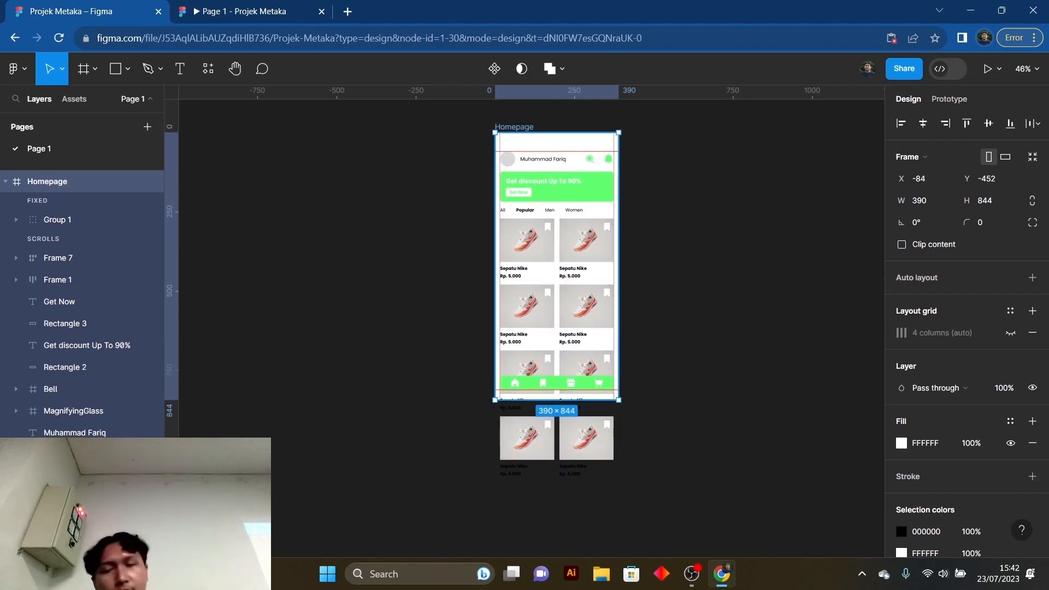
- Stretch the white background rectangle of the Homepage downward past the last product row, to about 390 × 1281
{"action": "left_click", "coordinate": [529, 144]}
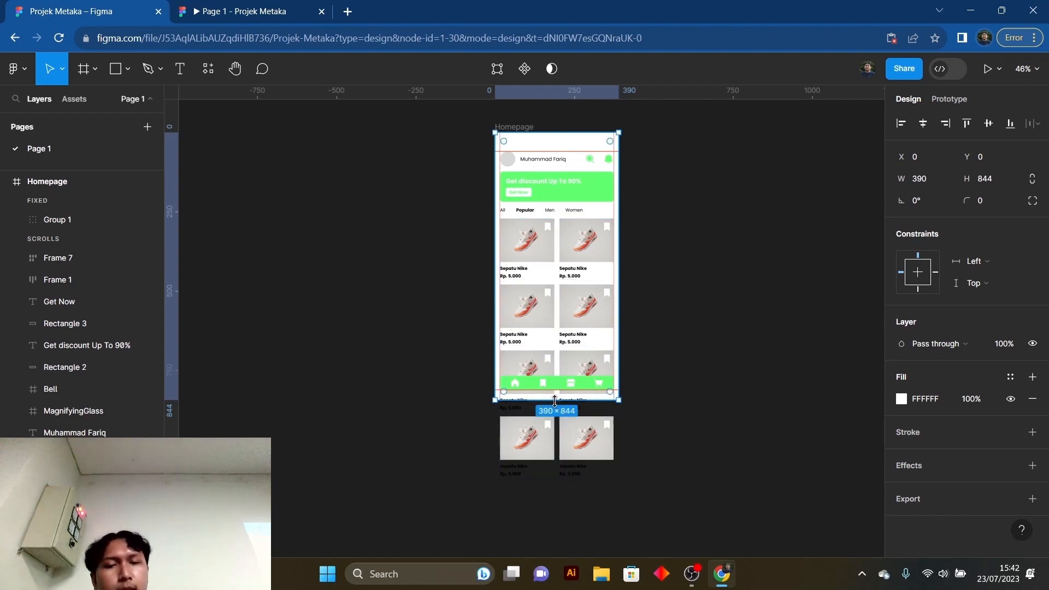
{"action": "left_click_drag", "start_coordinate": [554, 401], "coordinate": [564, 518]}
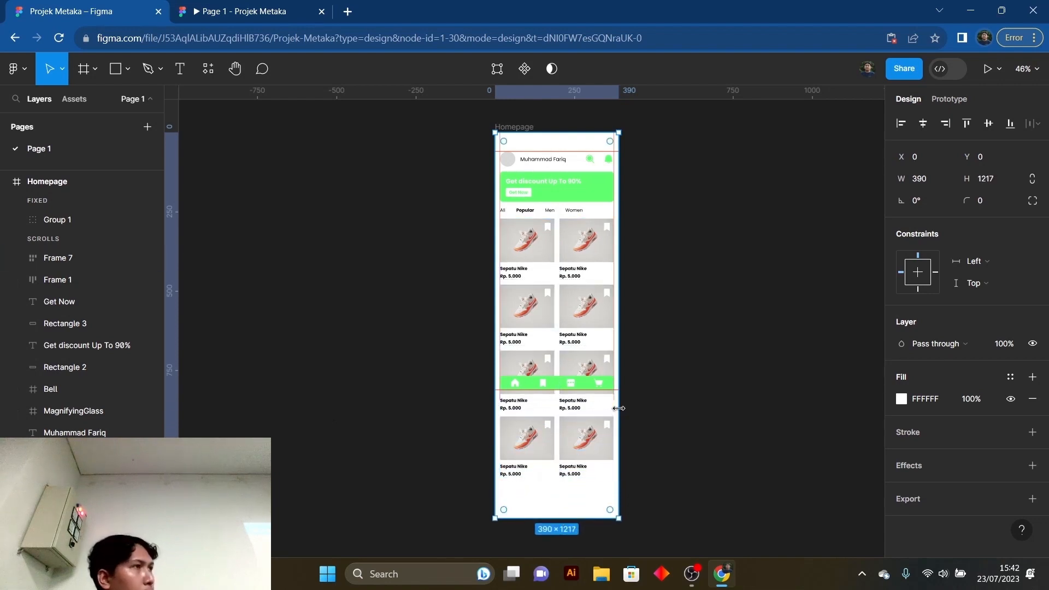
{"action": "scroll", "coordinate": [651, 398], "scroll_direction": "down", "scroll_amount": 2}
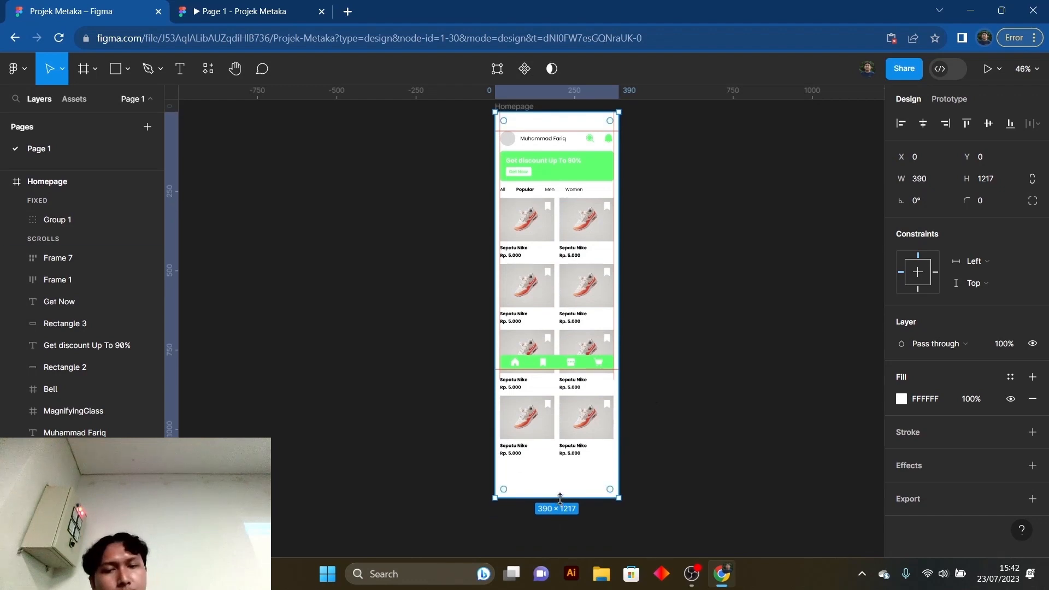
{"action": "left_click_drag", "start_coordinate": [560, 498], "coordinate": [559, 518]}
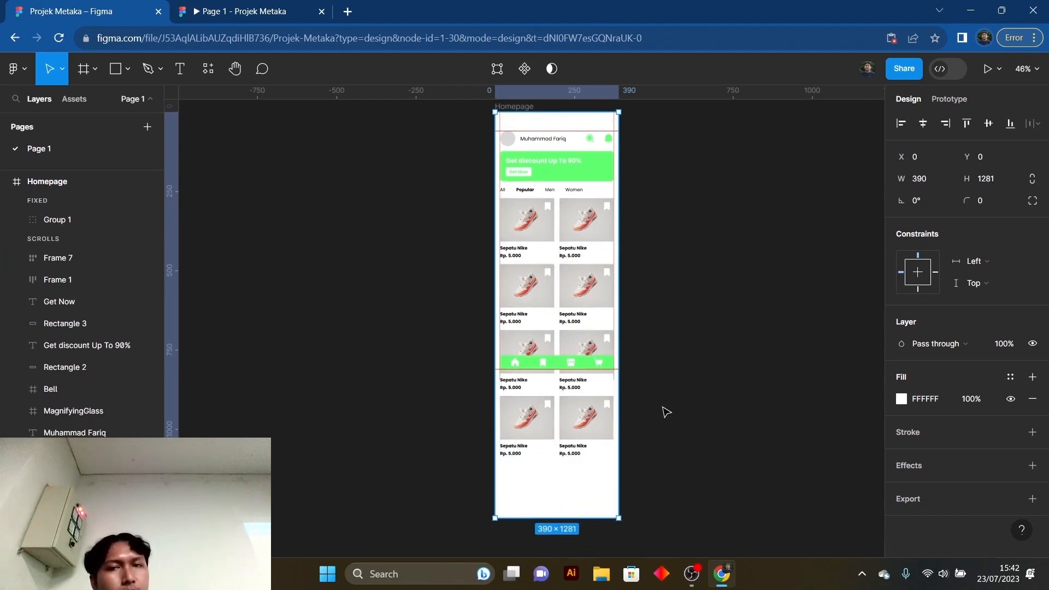
{"action": "scroll", "coordinate": [656, 414], "scroll_direction": "up", "scroll_amount": 1}
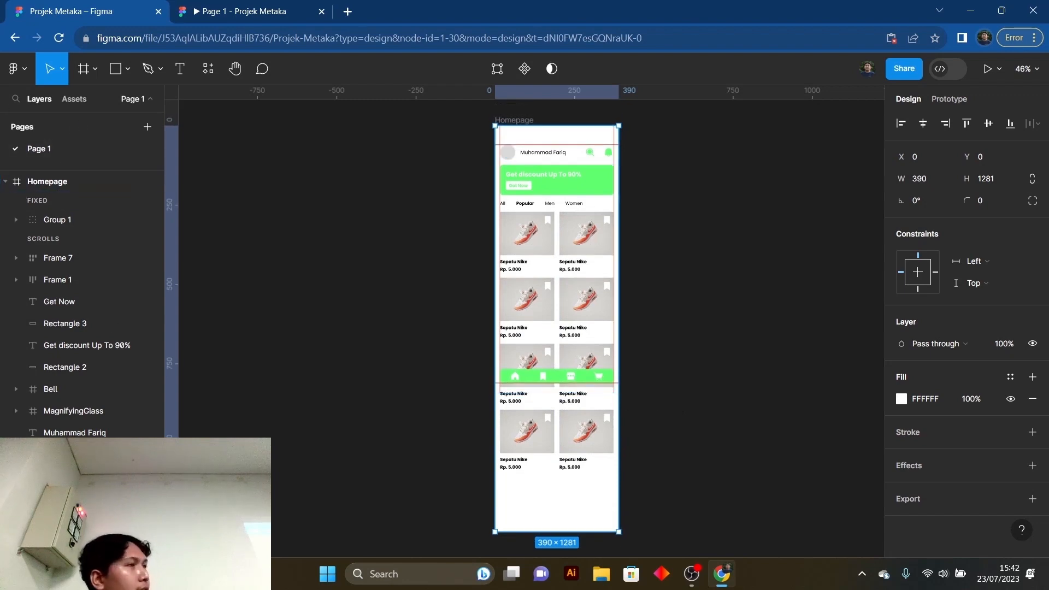
{"action": "scroll", "coordinate": [477, 247], "scroll_direction": "up", "scroll_amount": 1}
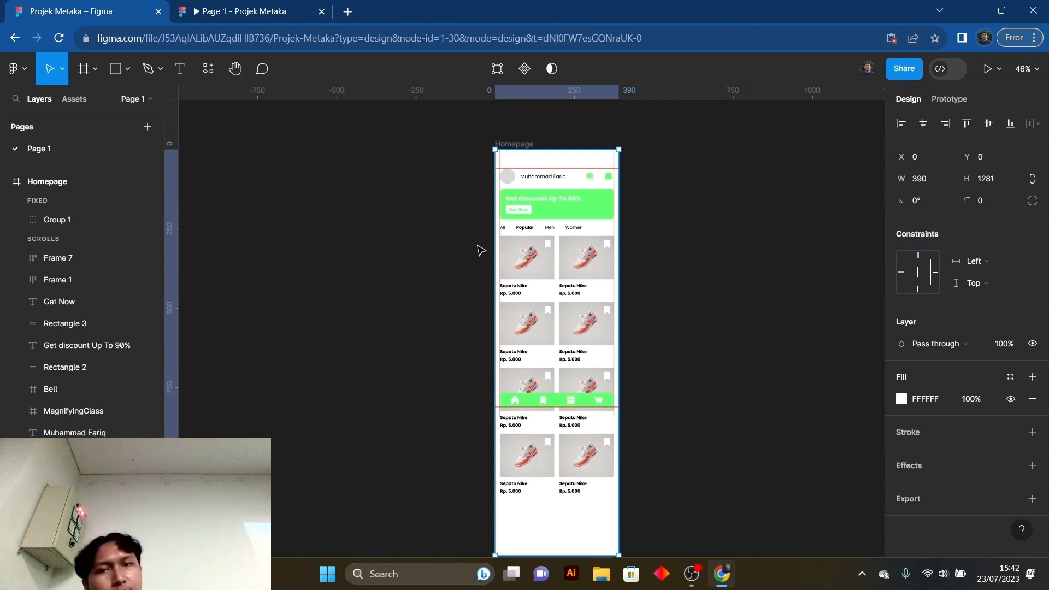
- Shorten the white background rectangle to a height of about 1204, checking the space below the last products in the prototype preview
{"action": "left_click", "coordinate": [520, 145]}
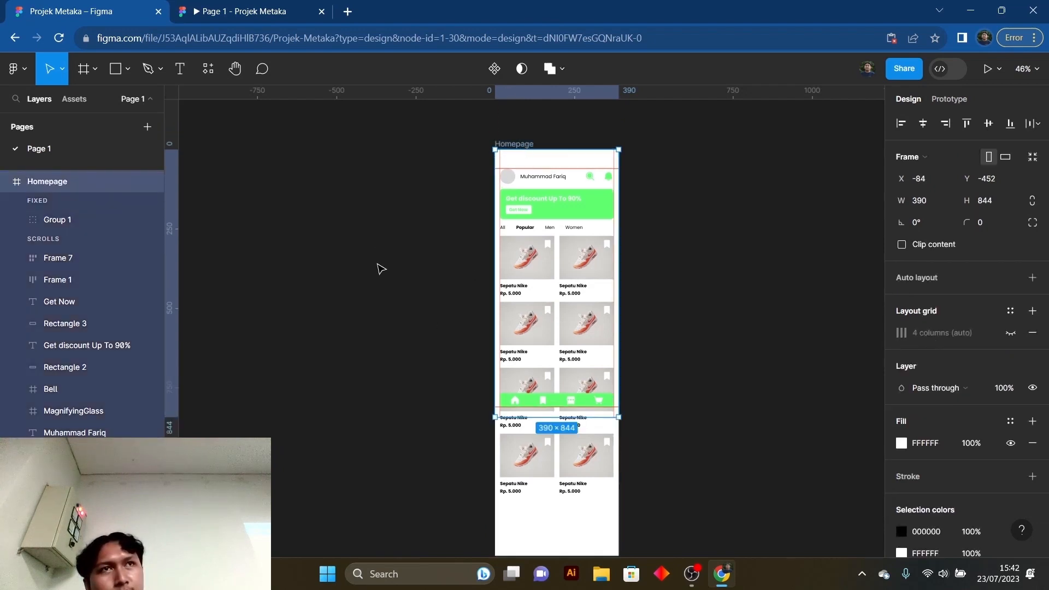
{"action": "left_click", "coordinate": [381, 287]}
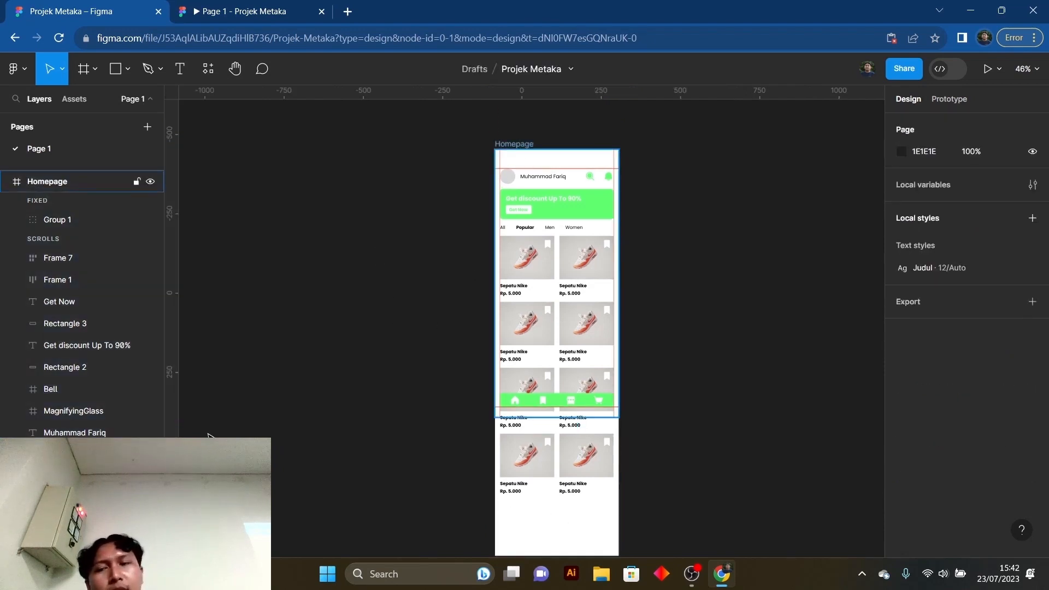
{"action": "left_click", "coordinate": [47, 181]}
{"action": "scroll", "coordinate": [438, 332], "scroll_direction": "down", "scroll_amount": 6}
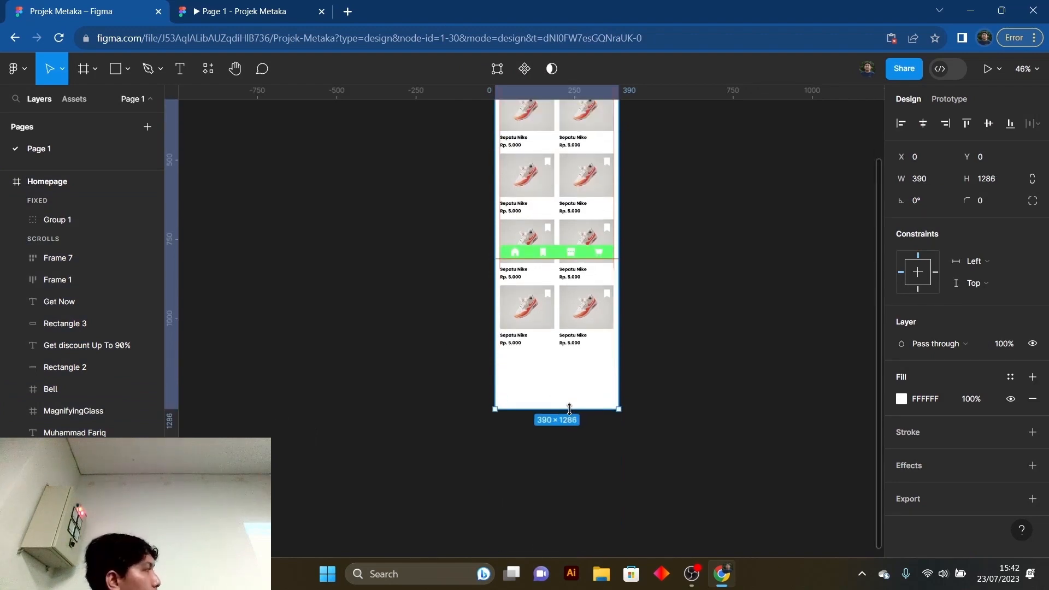
{"action": "left_click_drag", "start_coordinate": [569, 407], "coordinate": [569, 404]}
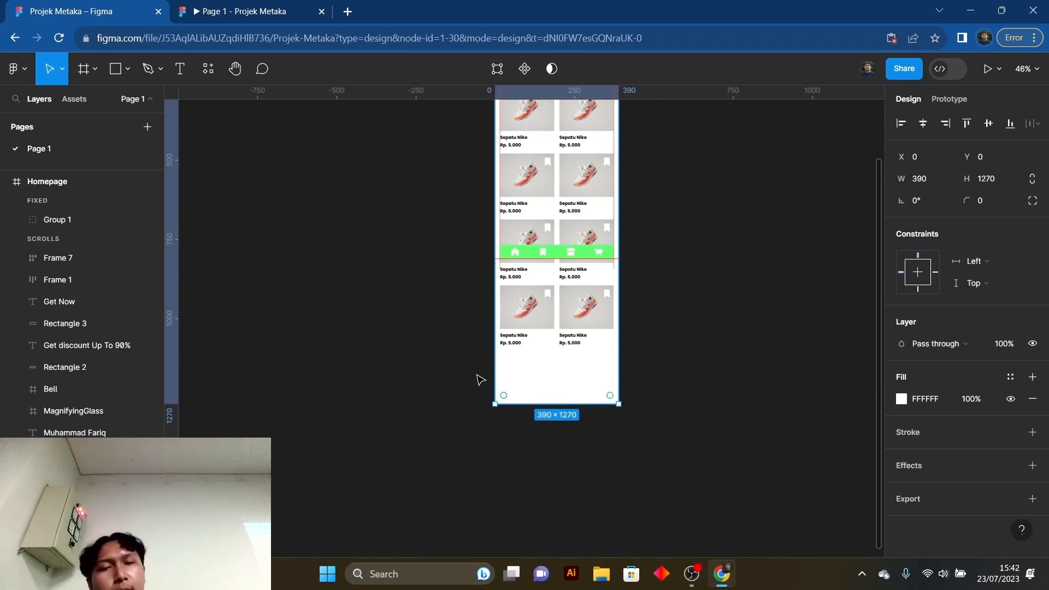
{"action": "left_click", "coordinate": [240, 10]}
{"action": "scroll", "coordinate": [531, 333], "scroll_direction": "down", "scroll_amount": 3}
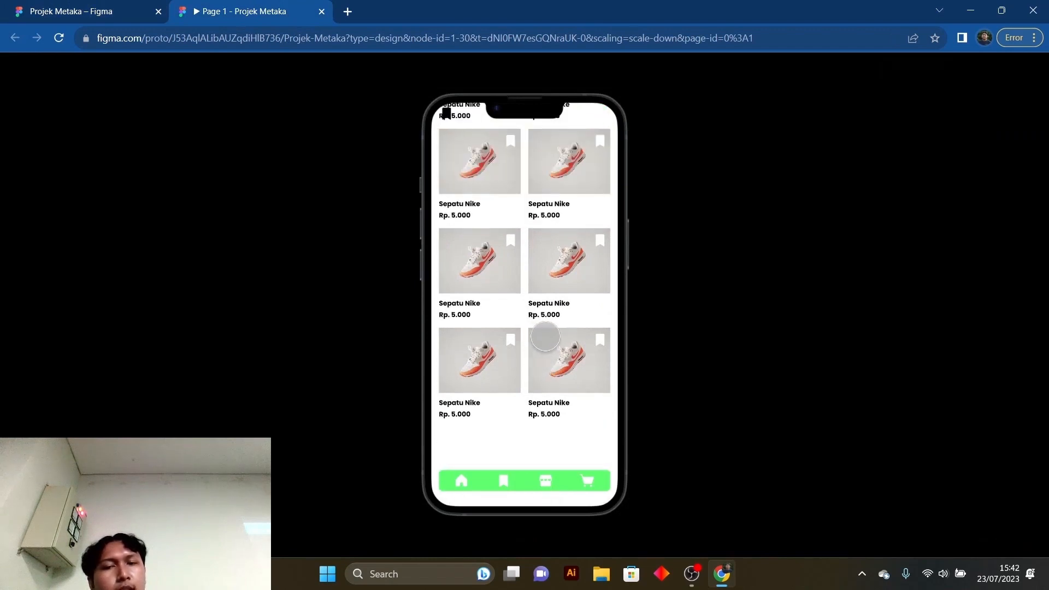
{"action": "left_click", "coordinate": [11, 5]}
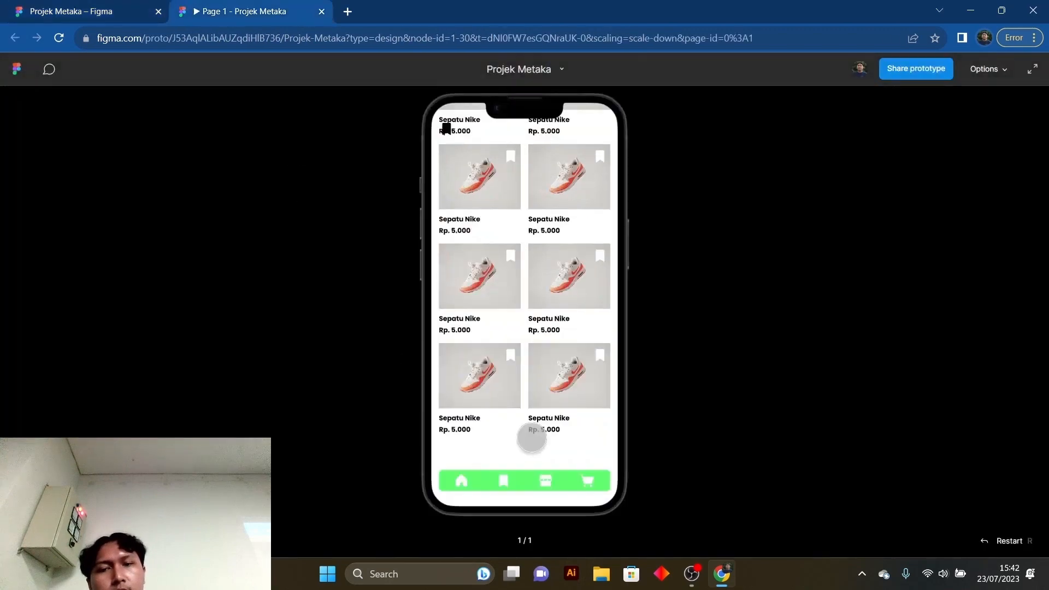
{"action": "left_click", "coordinate": [199, 8]}
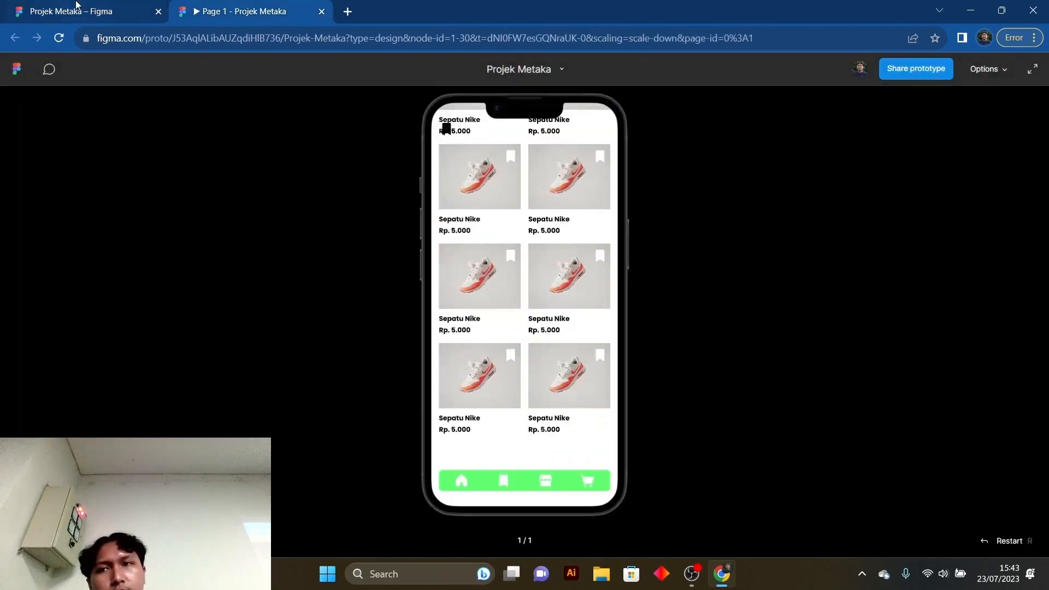
{"action": "left_click", "coordinate": [78, 5]}
{"action": "left_click_drag", "start_coordinate": [553, 395], "coordinate": [553, 383]}
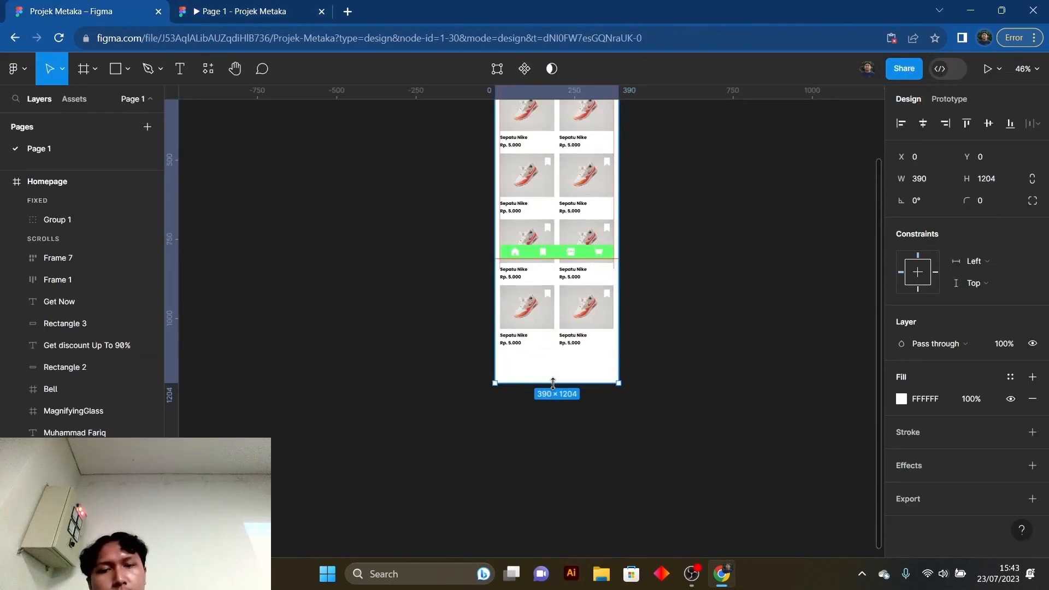
- Scroll the Homepage repeatedly in the prototype preview to examine the bottom spacing and the fixed navigation bar
{"action": "left_click", "coordinate": [200, 4]}
{"action": "scroll", "coordinate": [533, 415], "scroll_direction": "up", "scroll_amount": 5}
{"action": "scroll", "coordinate": [531, 412], "scroll_direction": "down", "scroll_amount": 5}
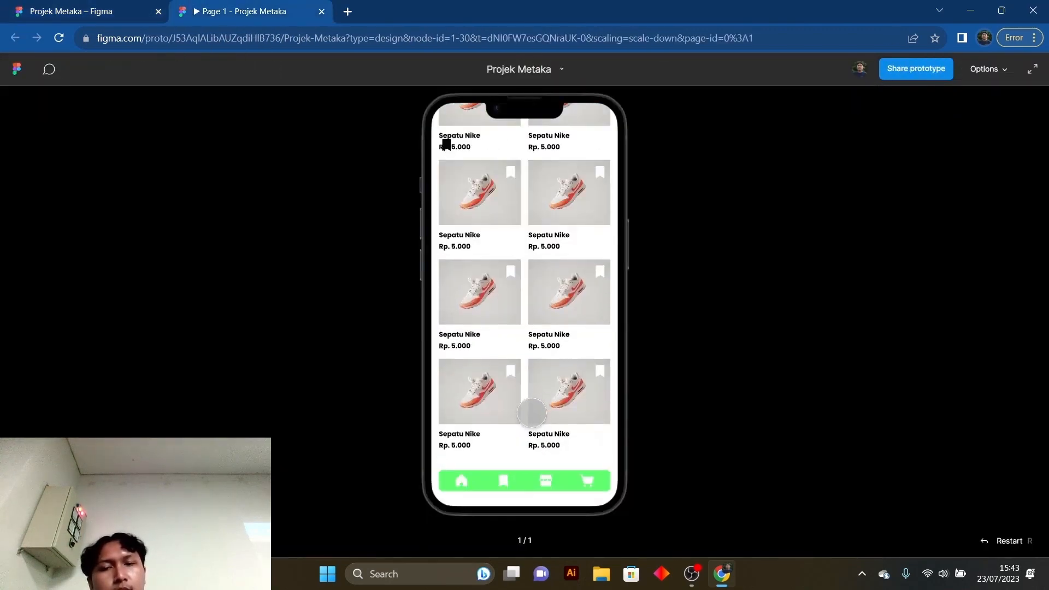
{"action": "scroll", "coordinate": [531, 426], "scroll_direction": "up", "scroll_amount": 3}
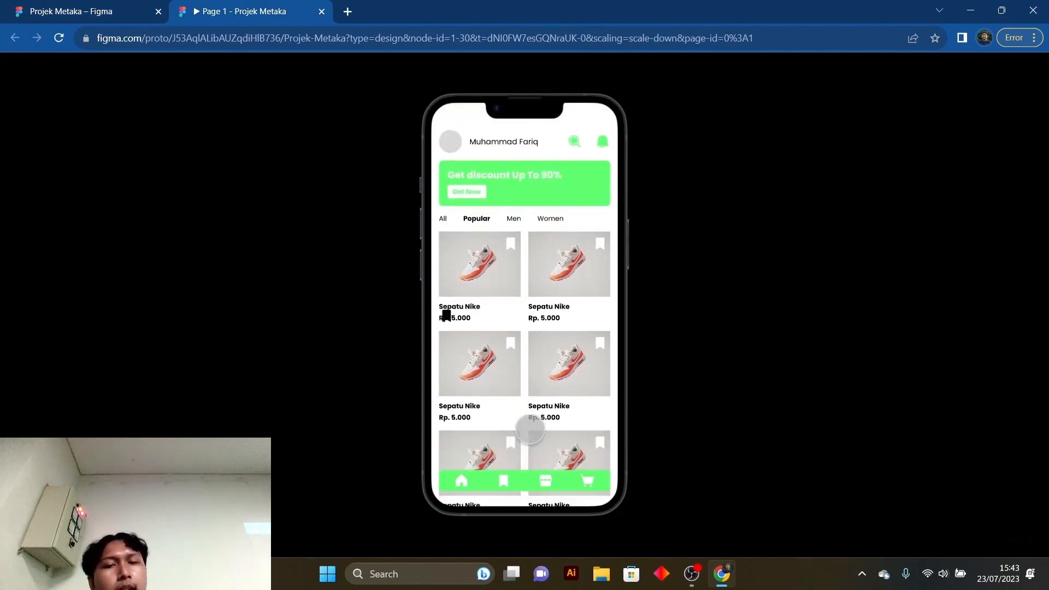
{"action": "scroll", "coordinate": [529, 429], "scroll_direction": "down", "scroll_amount": 3}
{"action": "scroll", "coordinate": [525, 421], "scroll_direction": "up", "scroll_amount": 3}
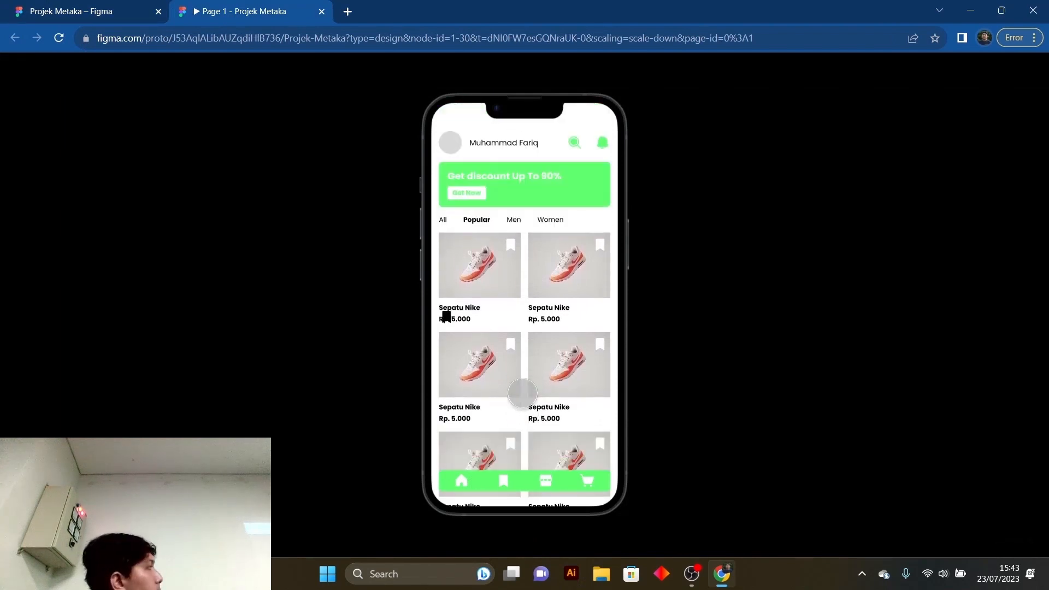
{"action": "scroll", "coordinate": [522, 392], "scroll_direction": "down", "scroll_amount": 3}
{"action": "scroll", "coordinate": [520, 394], "scroll_direction": "up", "scroll_amount": 3}
{"action": "scroll", "coordinate": [519, 393], "scroll_direction": "down", "scroll_amount": 3}
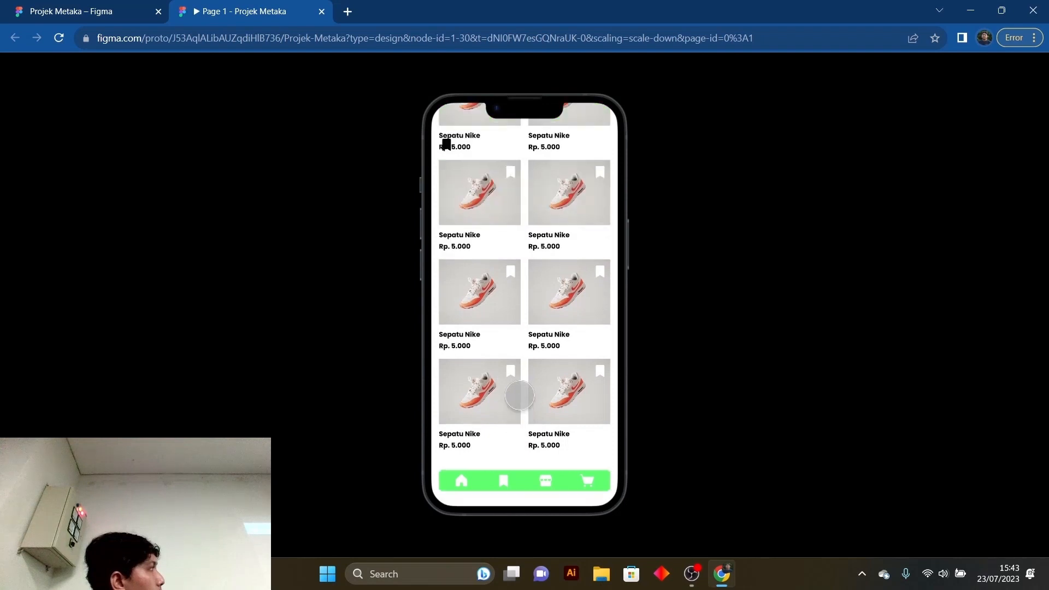
{"action": "scroll", "coordinate": [516, 396], "scroll_direction": "up", "scroll_amount": 3}
{"action": "scroll", "coordinate": [516, 396], "scroll_direction": "down", "scroll_amount": 3}
{"action": "scroll", "coordinate": [514, 391], "scroll_direction": "up", "scroll_amount": 3}
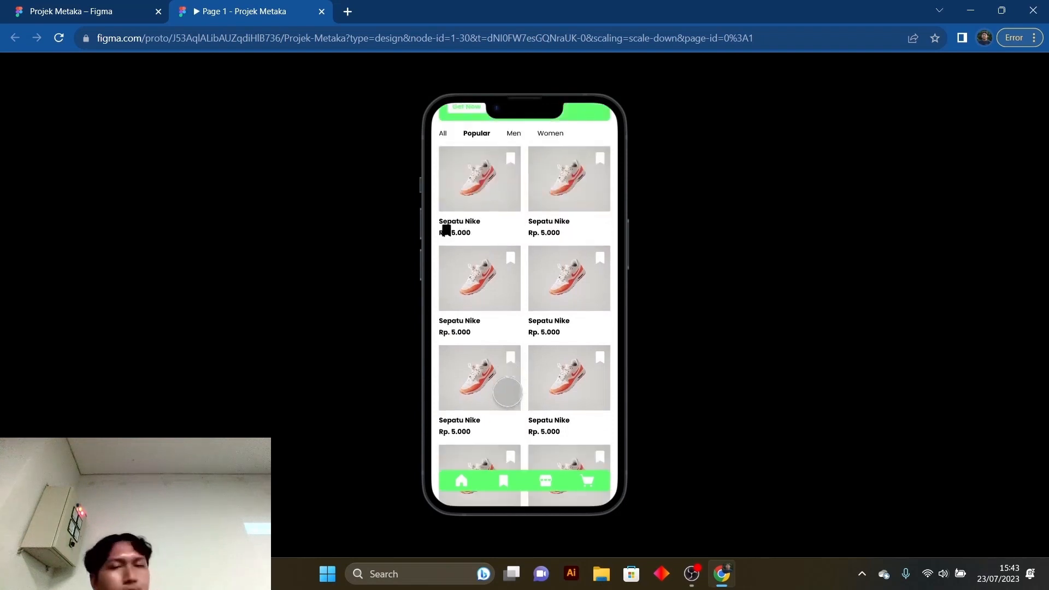
{"action": "scroll", "coordinate": [509, 393], "scroll_direction": "down", "scroll_amount": 3}
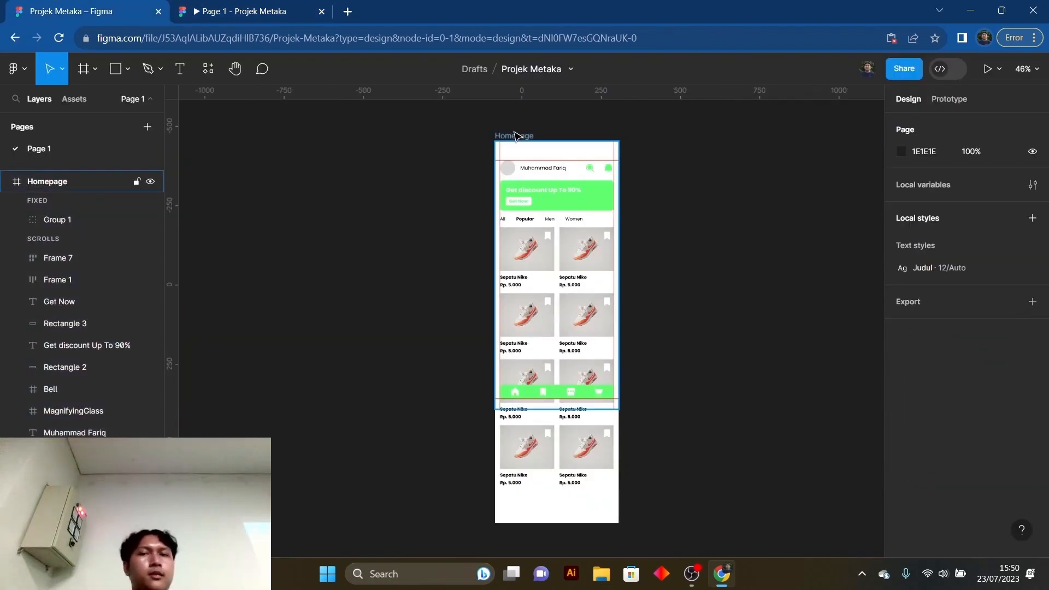
- Turn Clip content back on for the Homepage frame and deselect it
{"action": "left_click", "coordinate": [515, 135]}
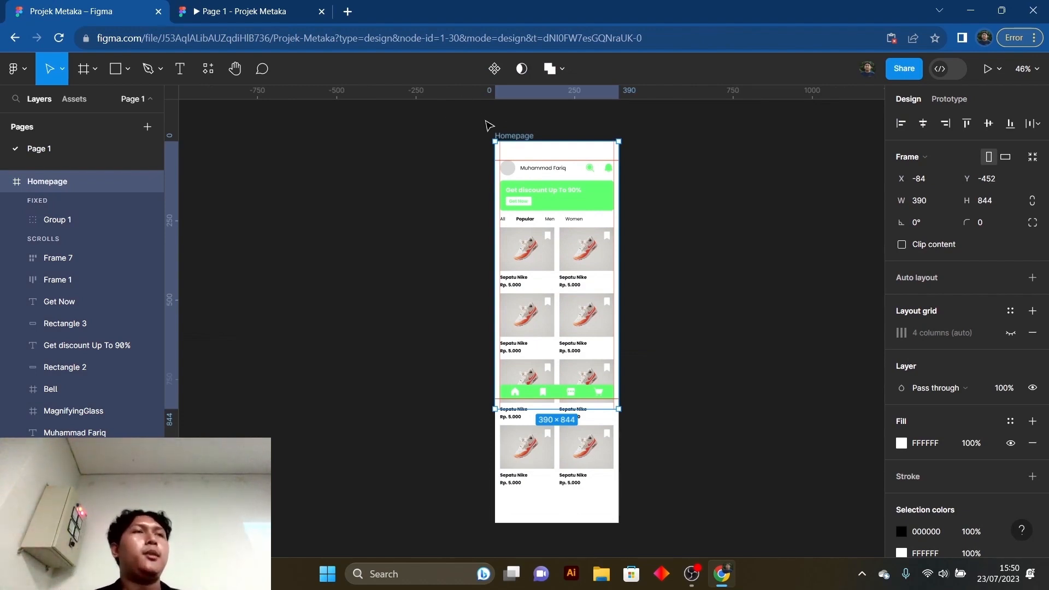
{"action": "left_click", "coordinate": [902, 246]}
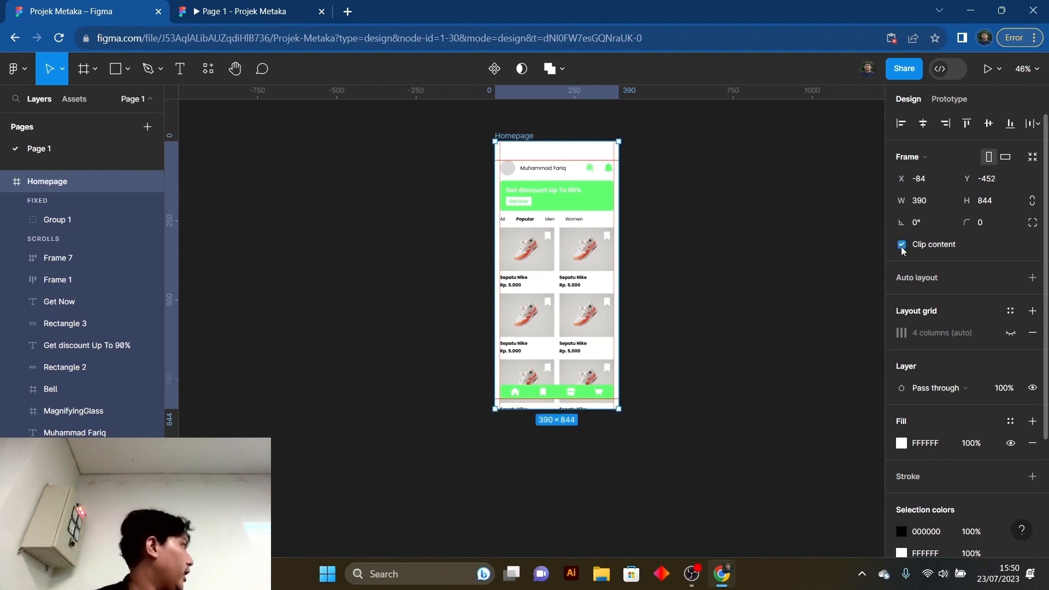
{"action": "left_click", "coordinate": [727, 268]}
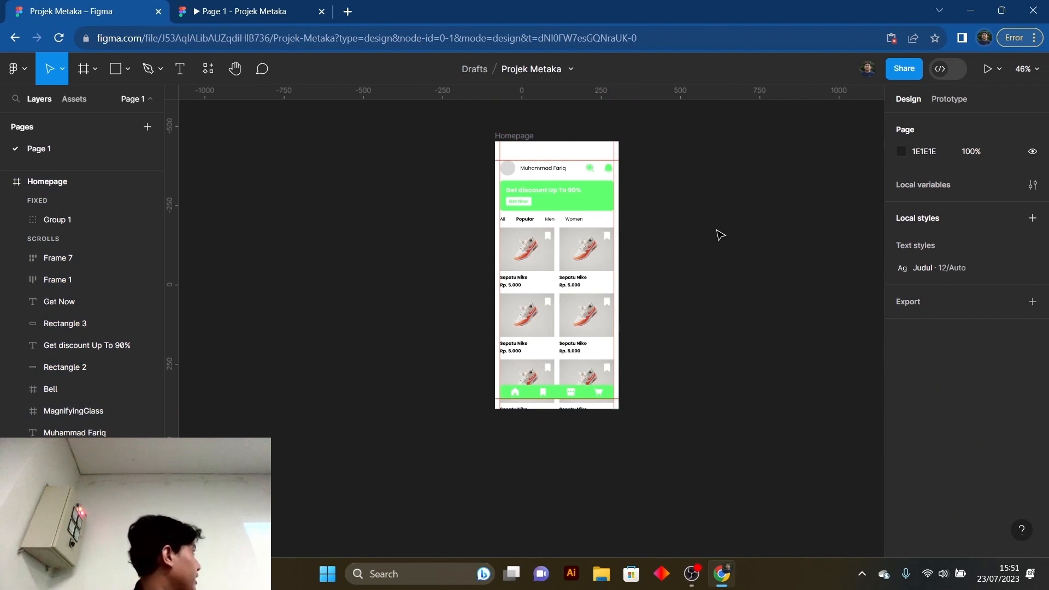
{"action": "left_click", "coordinate": [539, 145]}
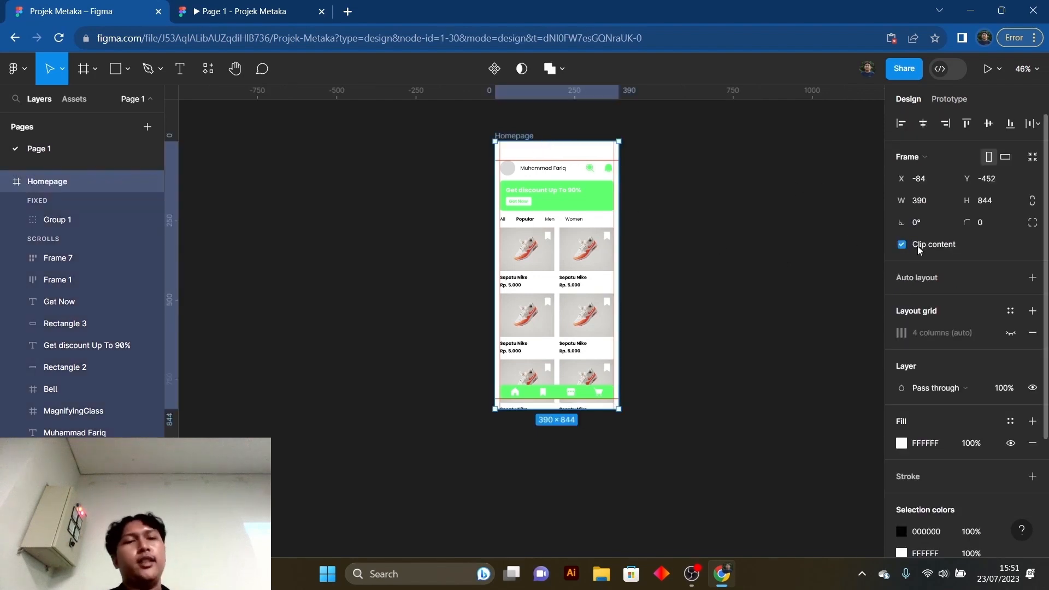
{"action": "left_click", "coordinate": [735, 206]}
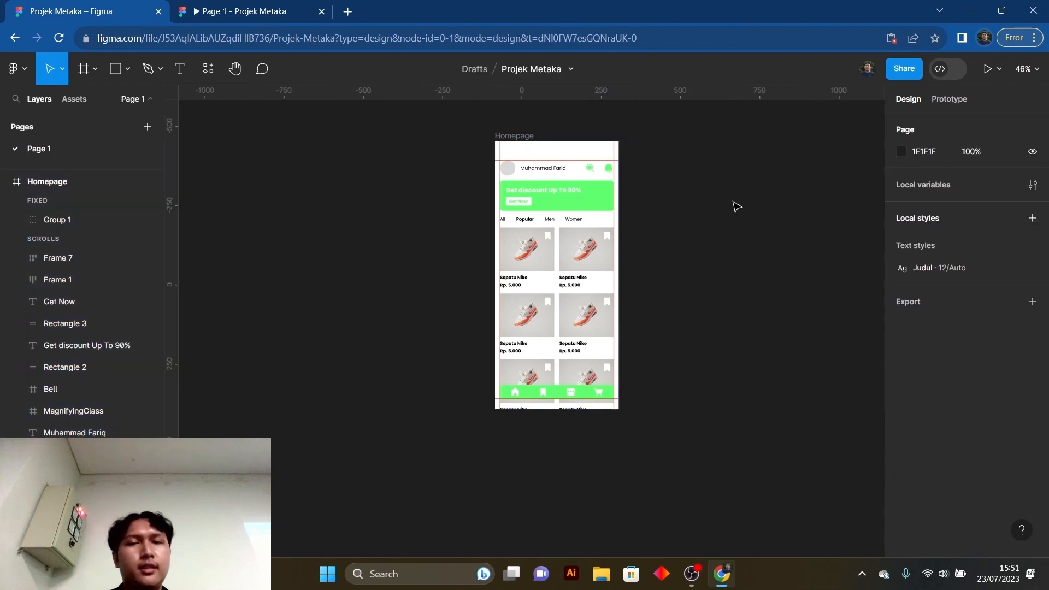
- Scroll the Homepage down and back up in the prototype preview, then return to the design file
{"action": "left_click_drag", "start_coordinate": [732, 214], "coordinate": [577, 245]}
{"action": "left_click", "coordinate": [224, 11]}
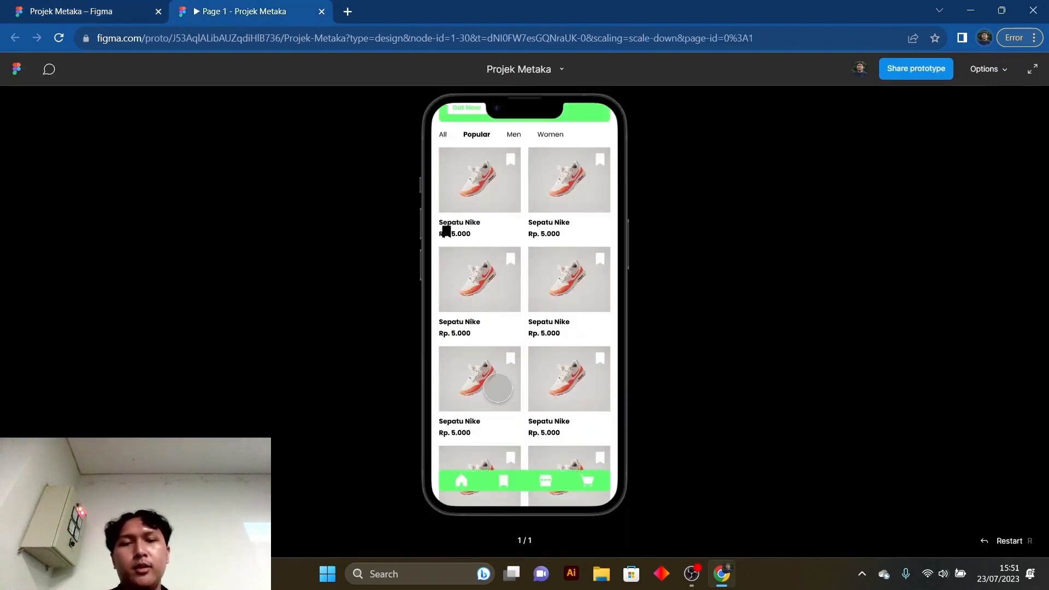
{"action": "scroll", "coordinate": [501, 377], "scroll_direction": "down", "scroll_amount": 3}
{"action": "scroll", "coordinate": [501, 377], "scroll_direction": "up", "scroll_amount": 3}
{"action": "left_click", "coordinate": [128, 10]}
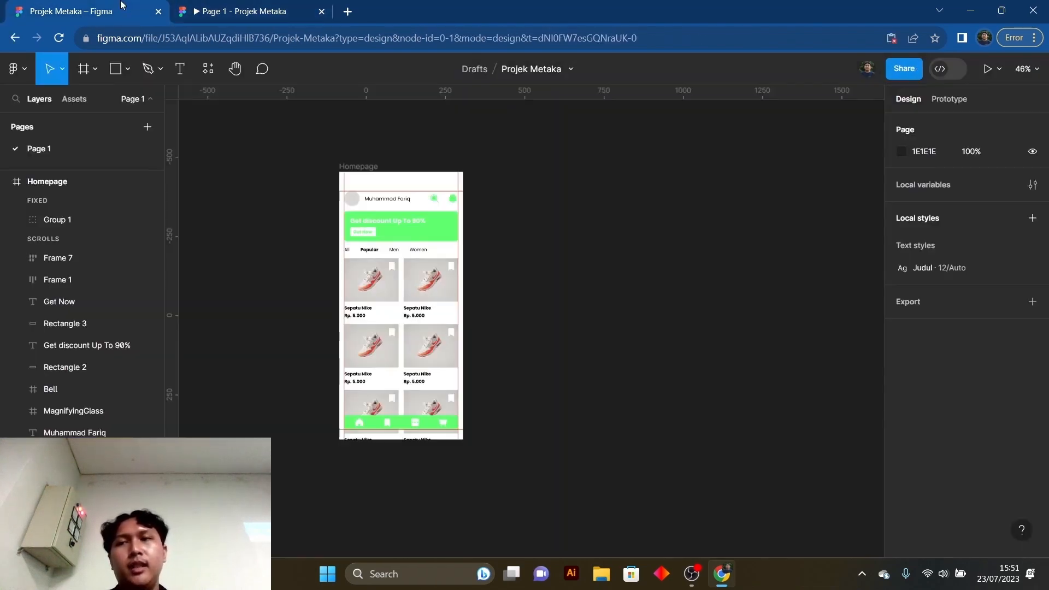
- Add a blank iPhone 14 frame, 390 × 844, beside the Homepage frame
{"action": "left_click_drag", "start_coordinate": [512, 274], "coordinate": [504, 272]}
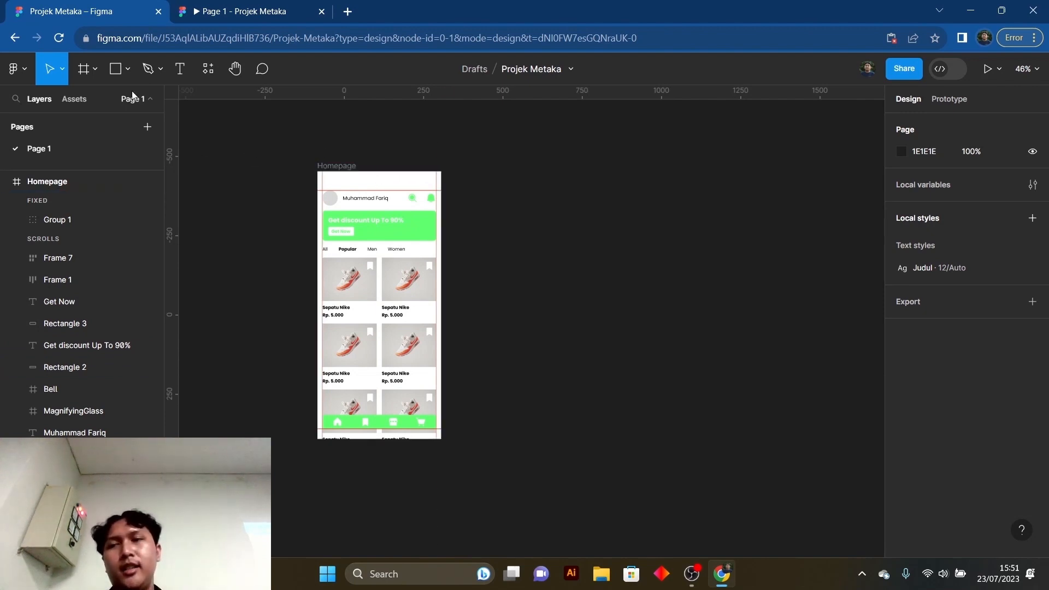
{"action": "left_click", "coordinate": [85, 70]}
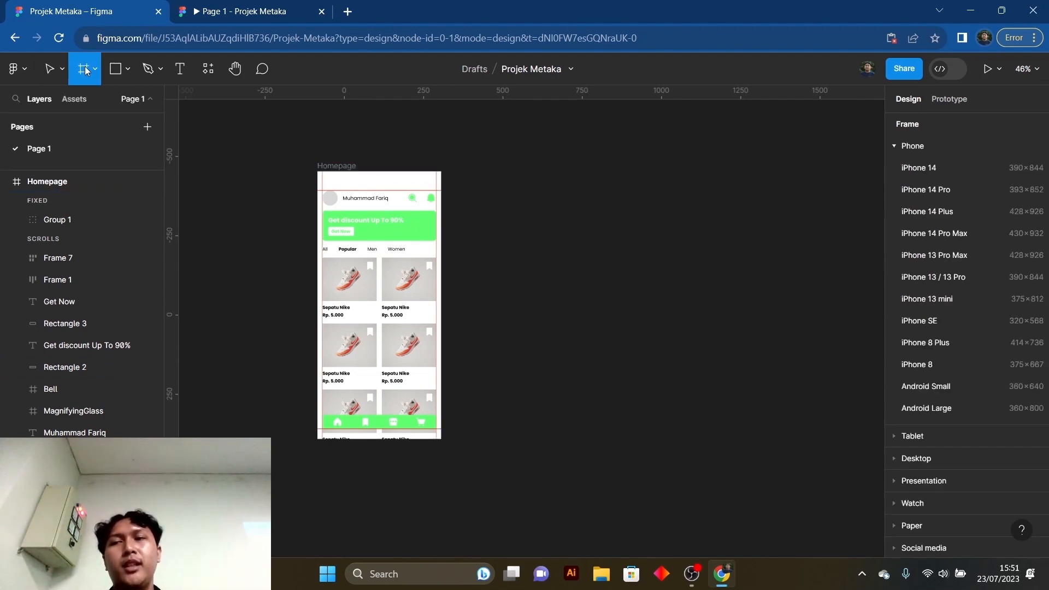
{"action": "left_click", "coordinate": [953, 166]}
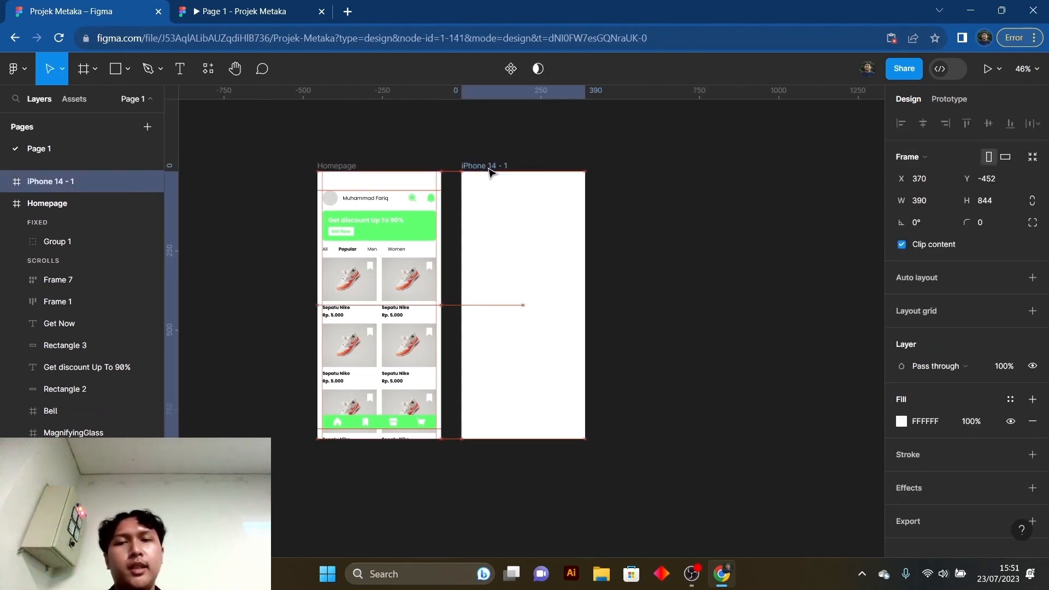
{"action": "left_click", "coordinate": [659, 193]}
- Rename the new blank frame as page 2
{"action": "scroll", "coordinate": [524, 222], "scroll_direction": "up", "scroll_amount": 3}
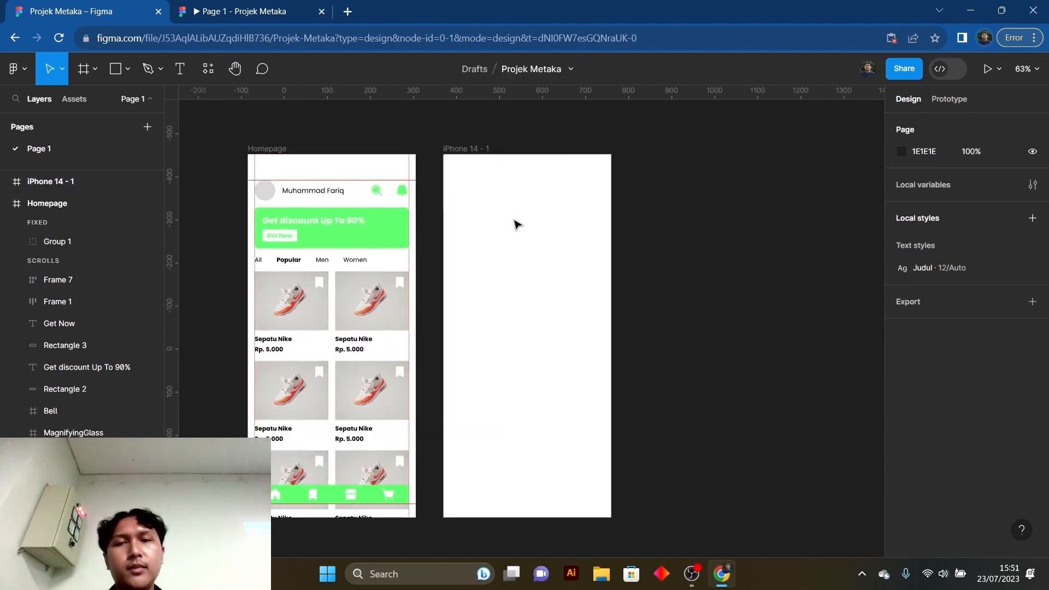
{"action": "left_click", "coordinate": [483, 150]}
{"action": "double_click", "coordinate": [483, 150]}
{"action": "type", "text": "pa"}
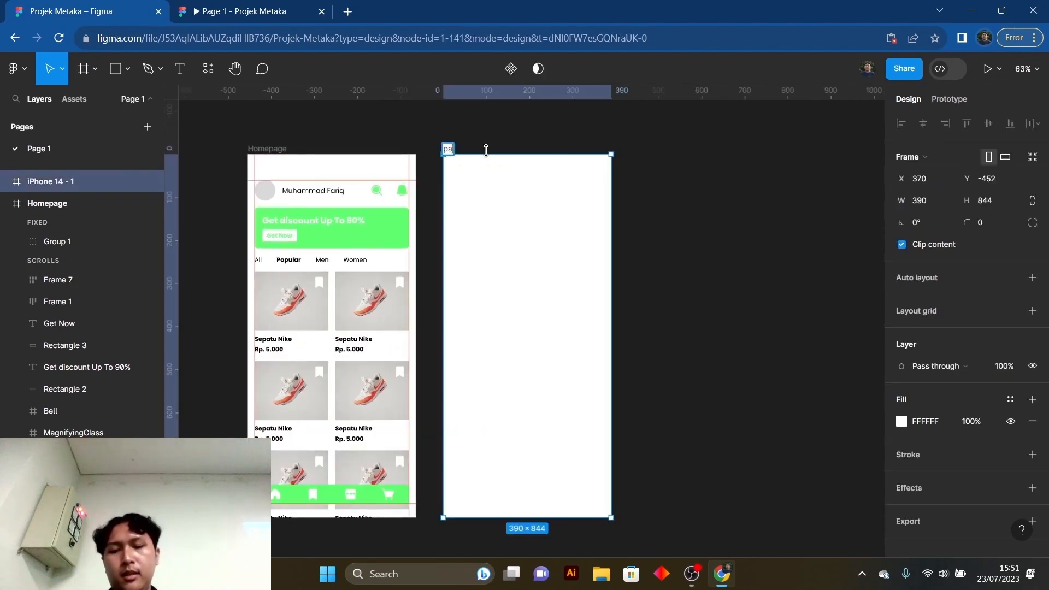
{"action": "type", "text": "ge 2"}
{"action": "key", "text": "Return"}
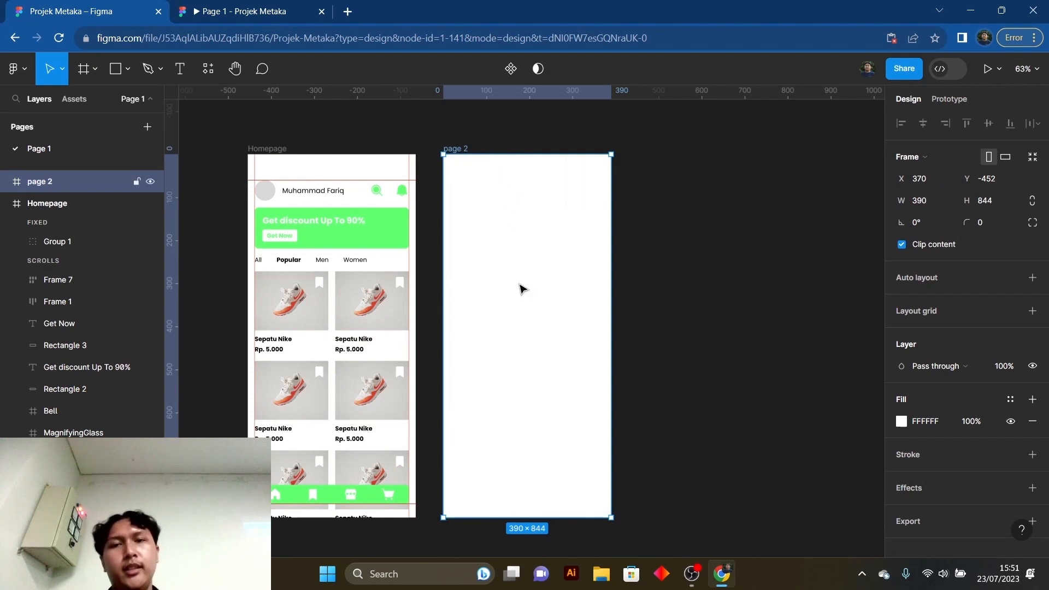
{"action": "left_click", "coordinate": [709, 305]}
- Add a text reading "Page 2" in the upper middle of the page 2 frame
{"action": "left_click", "coordinate": [568, 320]}
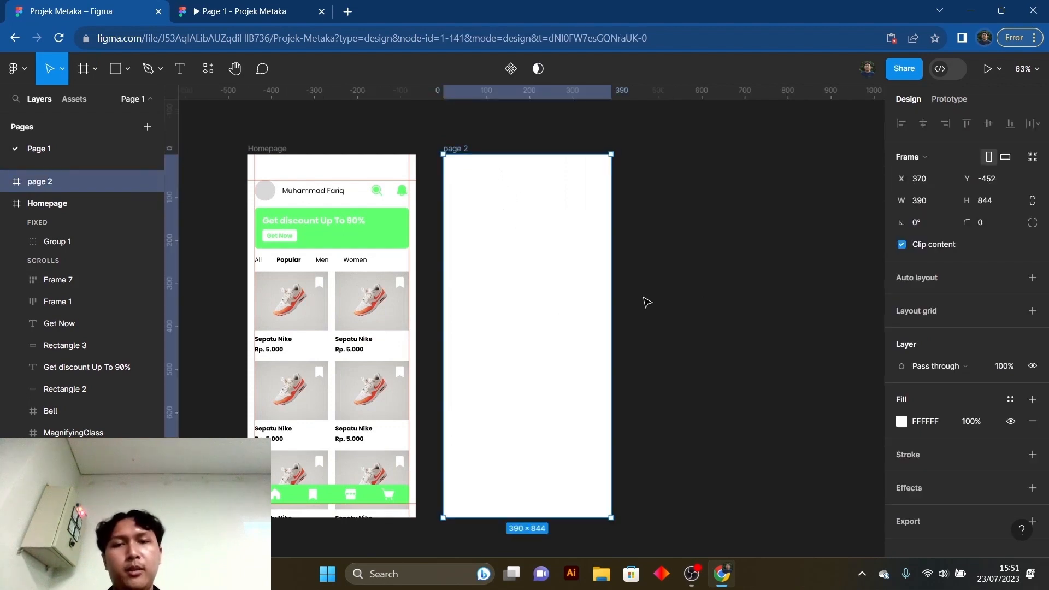
{"action": "scroll", "coordinate": [629, 295], "scroll_direction": "down", "scroll_amount": 2}
{"action": "scroll", "coordinate": [601, 264], "scroll_direction": "up", "scroll_amount": 1}
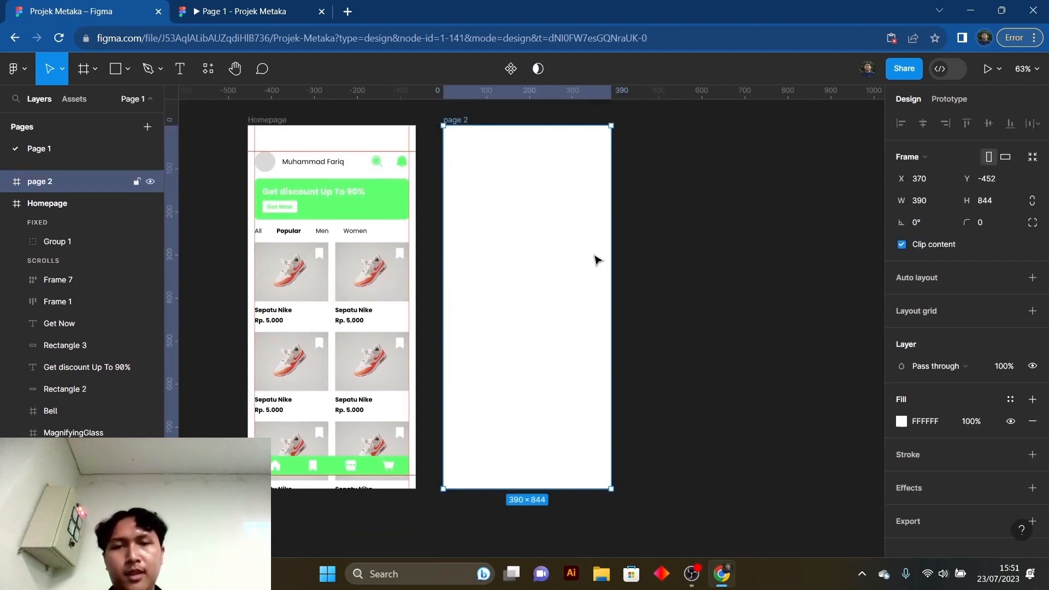
{"action": "key", "text": "t"}
{"action": "left_click", "coordinate": [511, 222]}
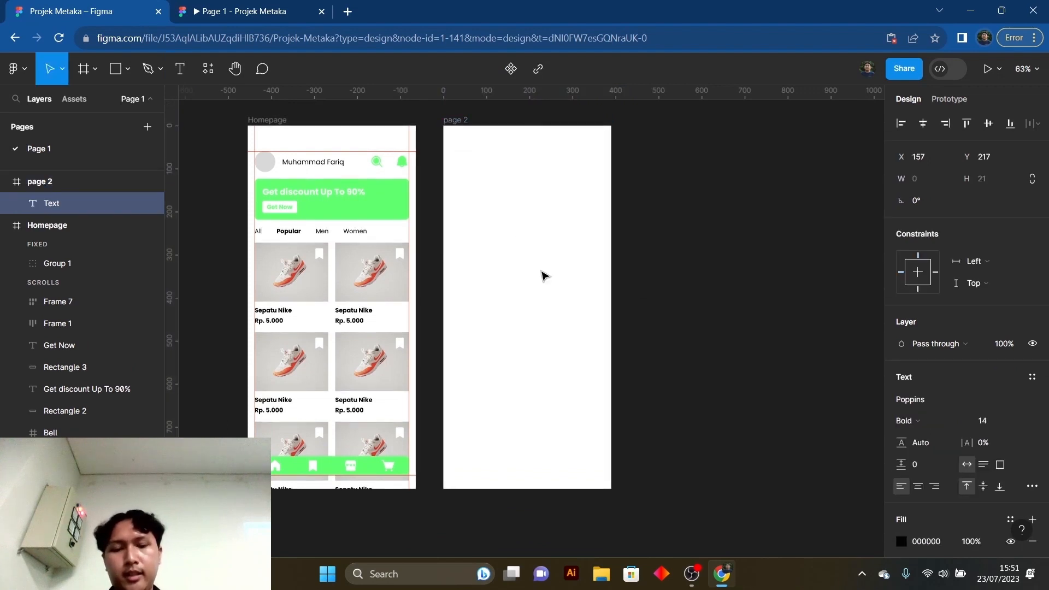
{"action": "type", "text": "Page 2"}
{"action": "key", "text": "Return"}
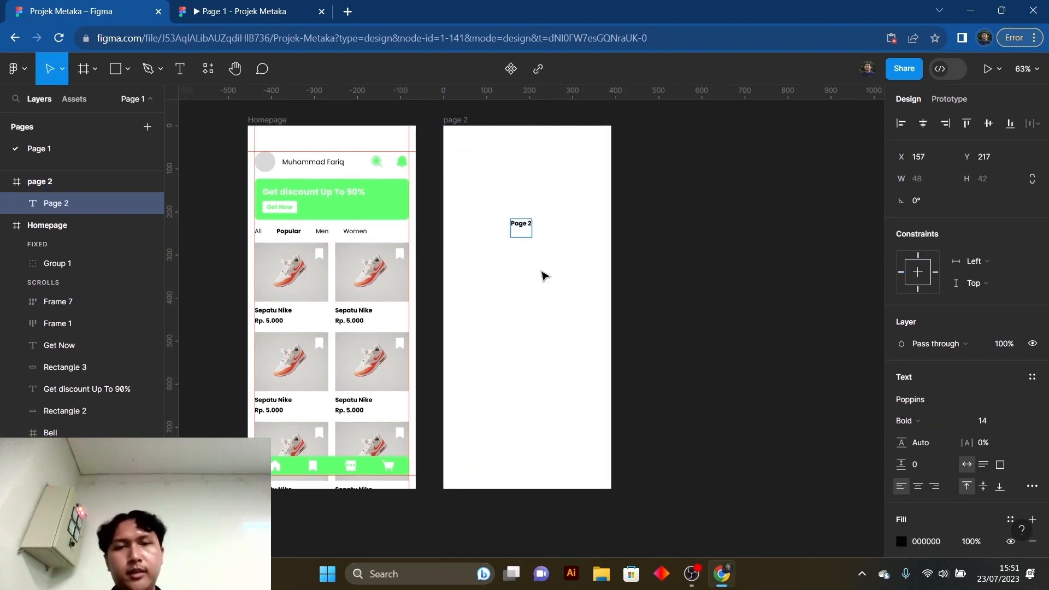
{"action": "key", "text": "BackSpace"}
{"action": "key", "text": "Escape"}
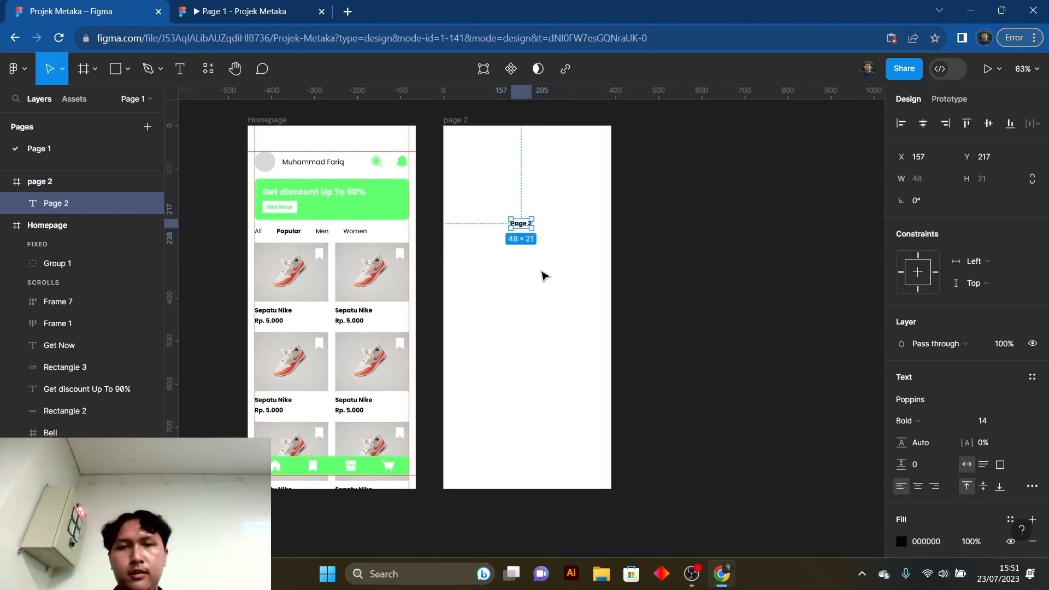
- Move the Page 2 text slightly down and draw a rectangle about 130 × 64 beneath it
{"action": "left_click", "coordinate": [536, 275]}
{"action": "mouse_move", "coordinate": [521, 225]}
{"action": "left_mouse_down"}
{"action": "mouse_move", "coordinate": [524, 240]}
{"action": "mouse_move", "coordinate": [502, 278]}
{"action": "mouse_move", "coordinate": [544, 300]}
{"action": "mouse_move", "coordinate": [551, 281]}
{"action": "left_mouse_up"}
{"action": "left_click", "coordinate": [492, 267]}
{"action": "left_click", "coordinate": [120, 81]}
{"action": "left_click_drag", "start_coordinate": [537, 272], "coordinate": [537, 275]}
{"action": "left_click", "coordinate": [531, 312]}
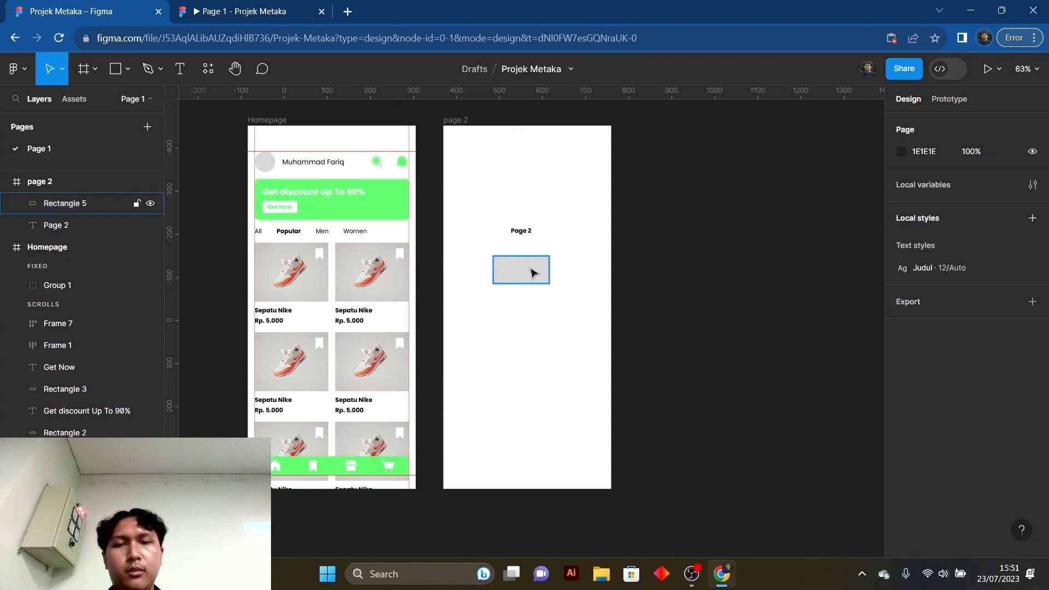
- Fill the rectangle below the Page 2 text with the document's green, 61FF71
{"action": "left_click", "coordinate": [532, 269]}
{"action": "left_click", "coordinate": [901, 399]}
{"action": "left_click_drag", "start_coordinate": [793, 385], "coordinate": [799, 384]}
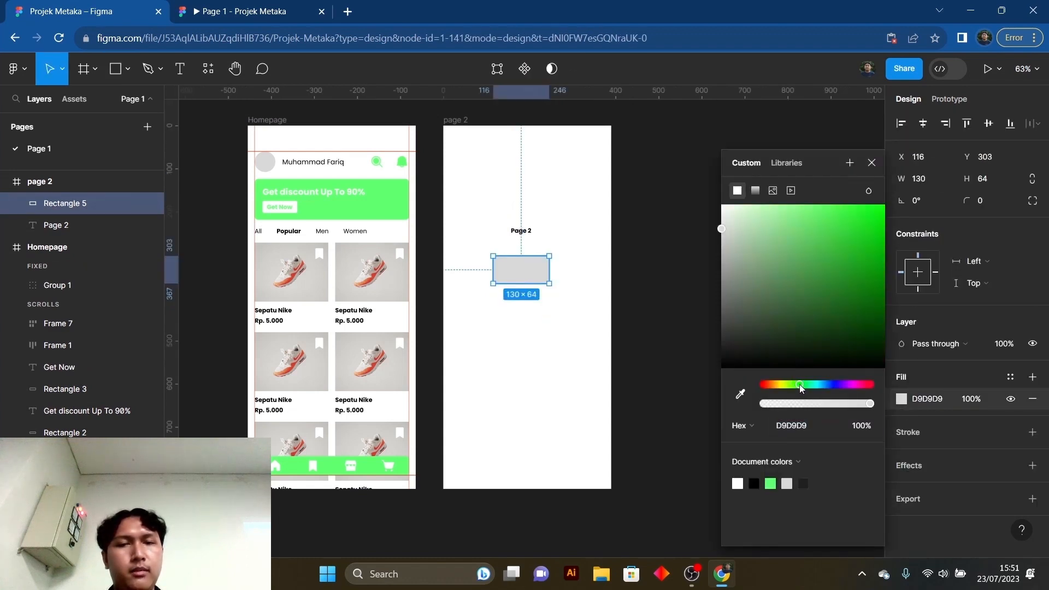
{"action": "left_click", "coordinate": [771, 484]}
{"action": "left_click", "coordinate": [873, 162]}
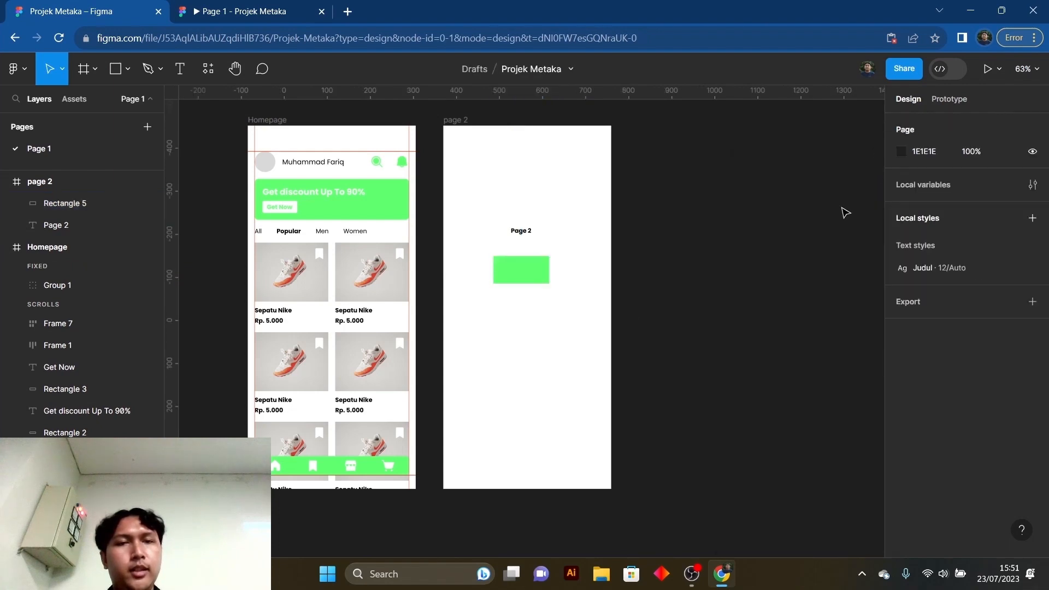
- Round the green rectangle's corners with a radius of 4 and deselect it
{"action": "left_click", "coordinate": [540, 278]}
{"action": "type", "text": "4"}
{"action": "key", "text": "Return"}
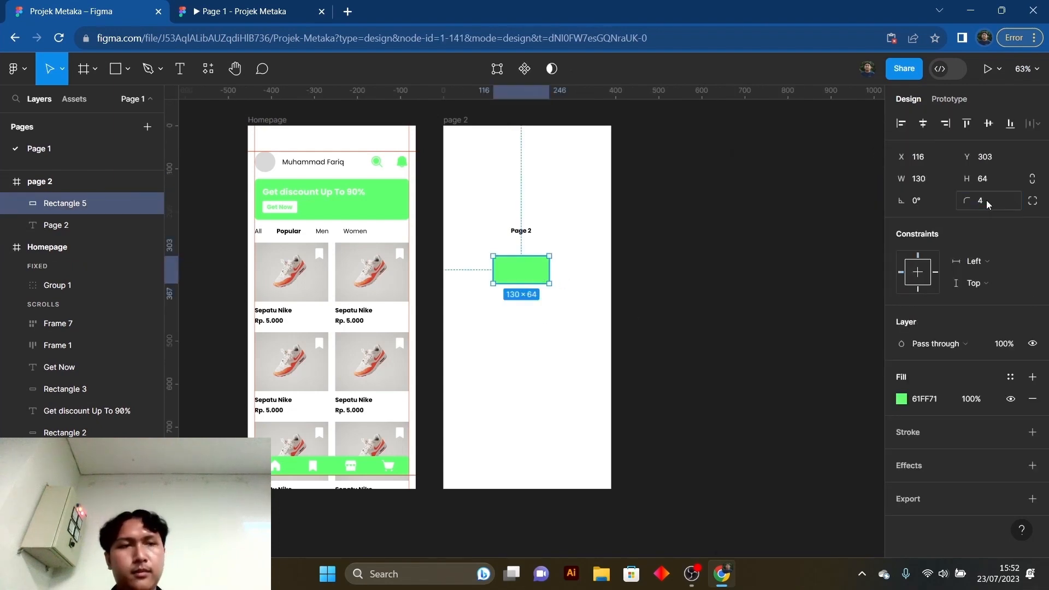
{"action": "left_click", "coordinate": [516, 364]}
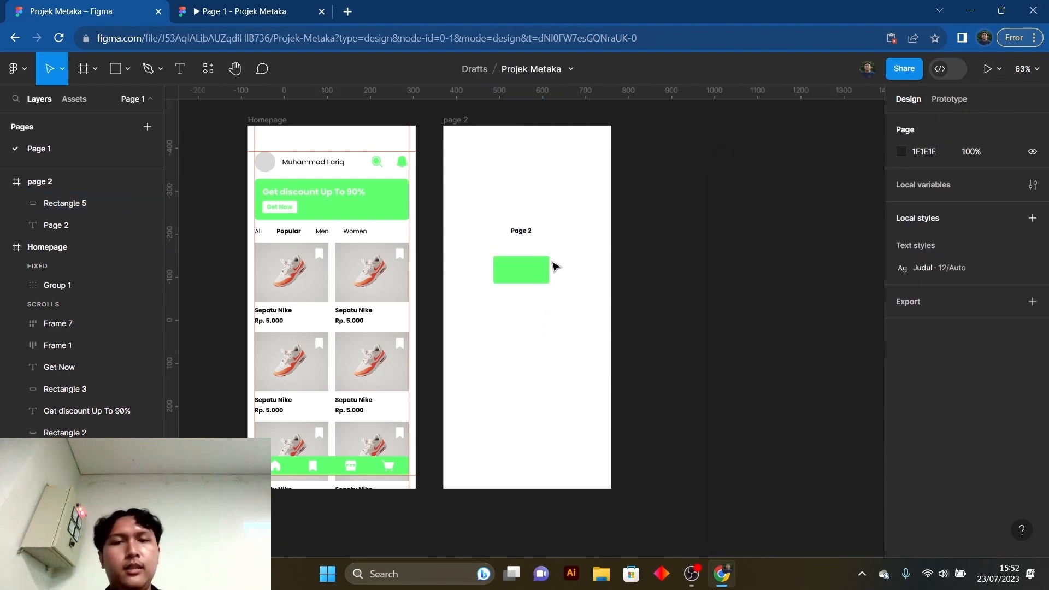
- Look over the page 2 and Homepage frames, check the Homepage's prototype settings, and return to the design properties
{"action": "scroll", "coordinate": [554, 267], "scroll_direction": "up", "scroll_amount": 2}
{"action": "scroll", "coordinate": [406, 186], "scroll_direction": "down", "scroll_amount": 1}
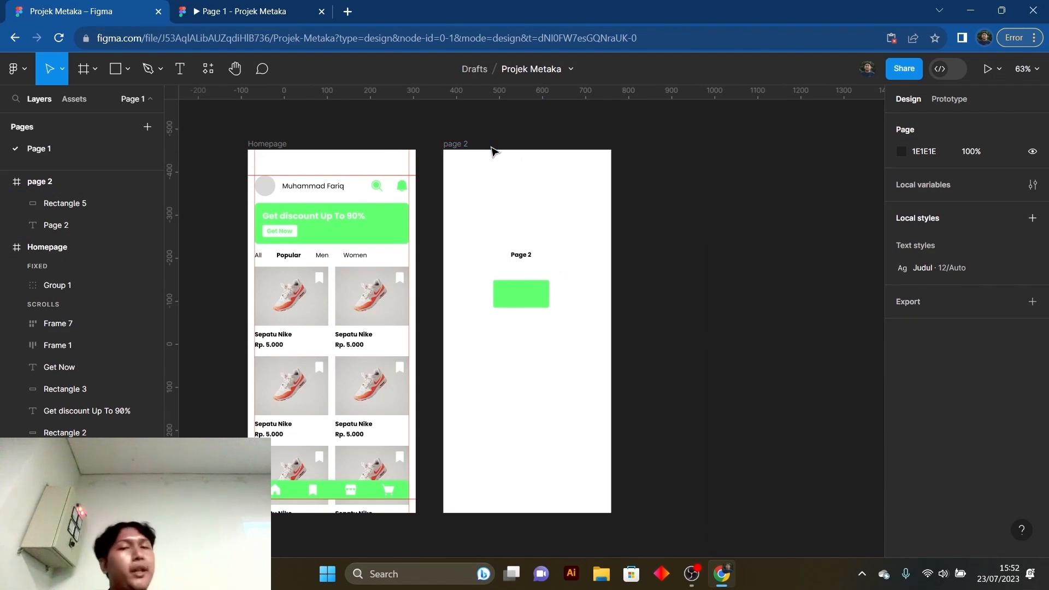
{"action": "left_click", "coordinate": [459, 144]}
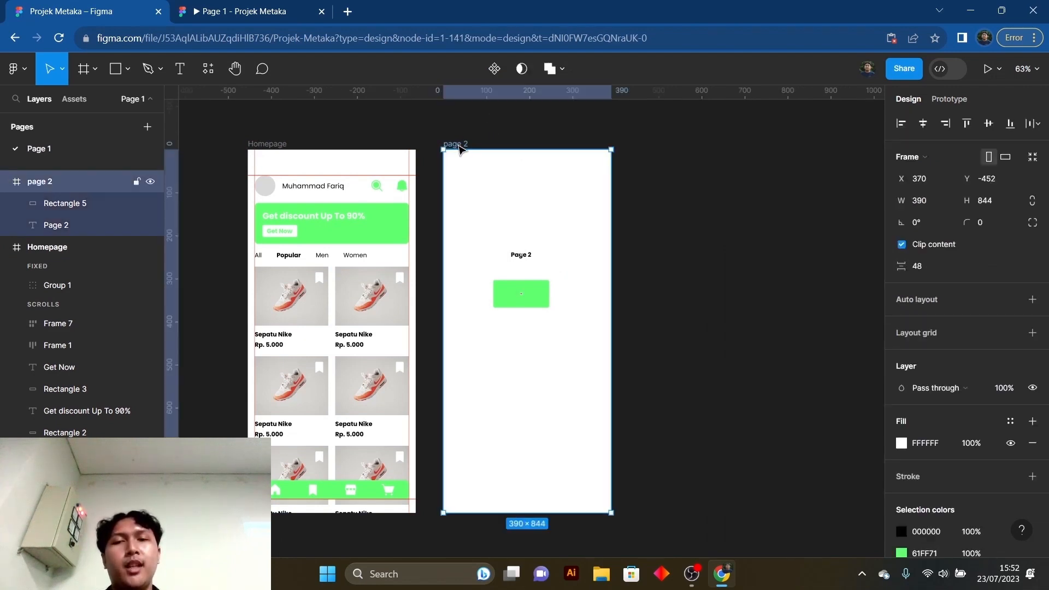
{"action": "left_click", "coordinate": [666, 176]}
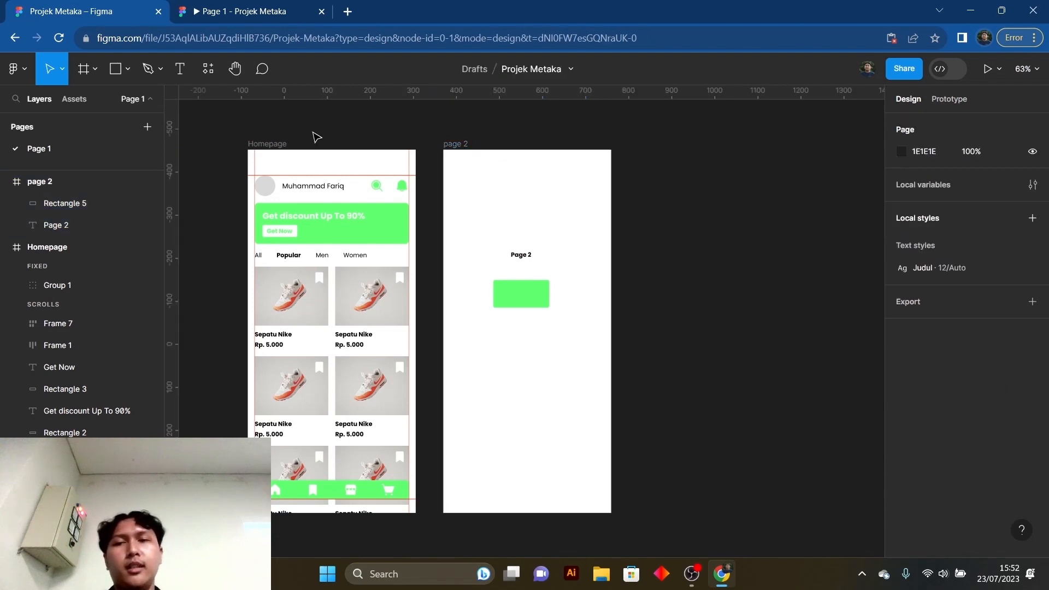
{"action": "left_click", "coordinate": [279, 146]}
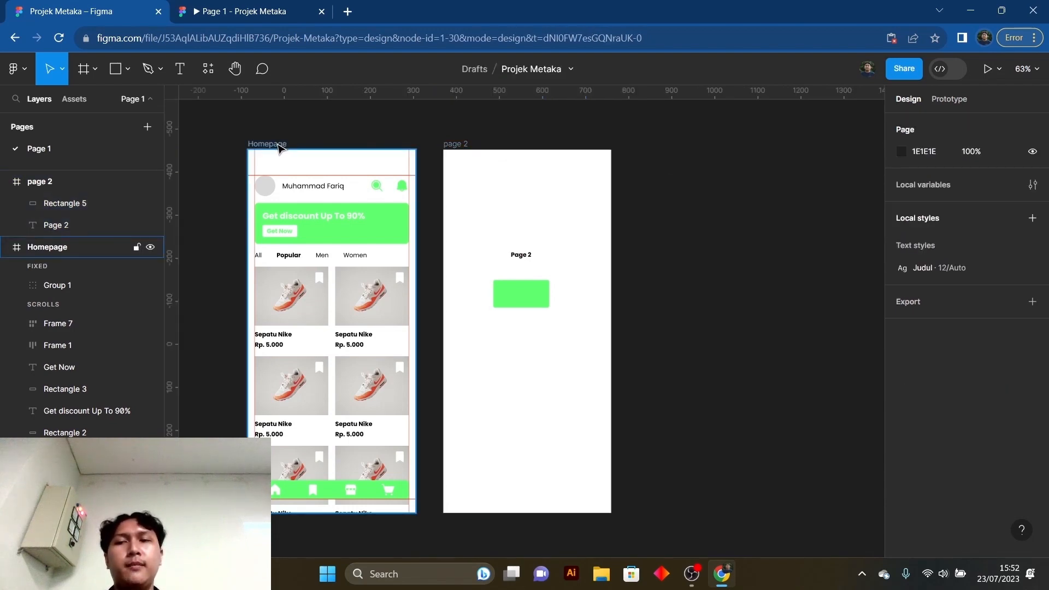
{"action": "left_click", "coordinate": [948, 99]}
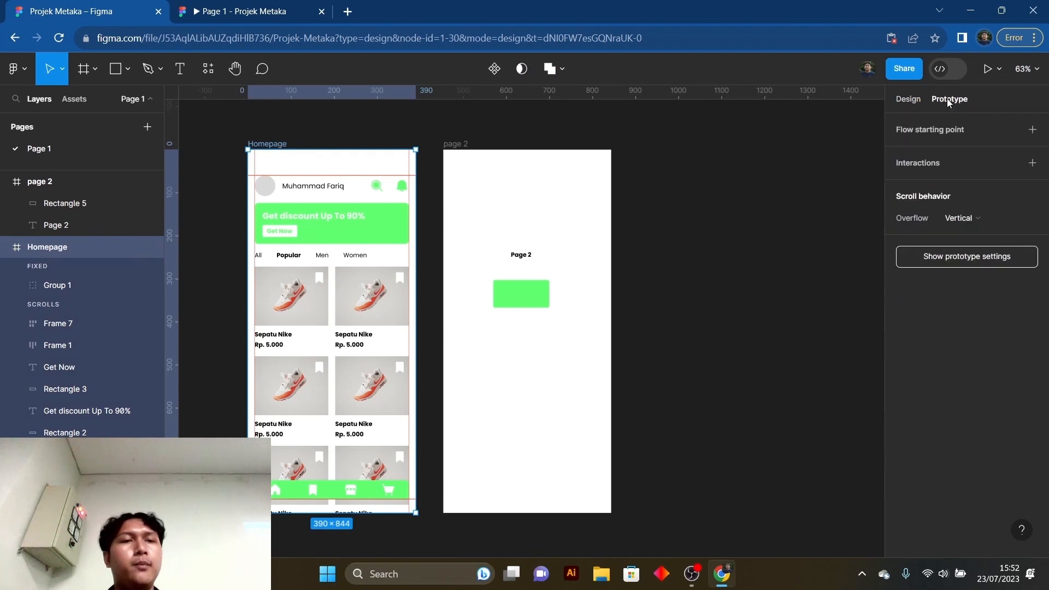
{"action": "left_click", "coordinate": [753, 135]}
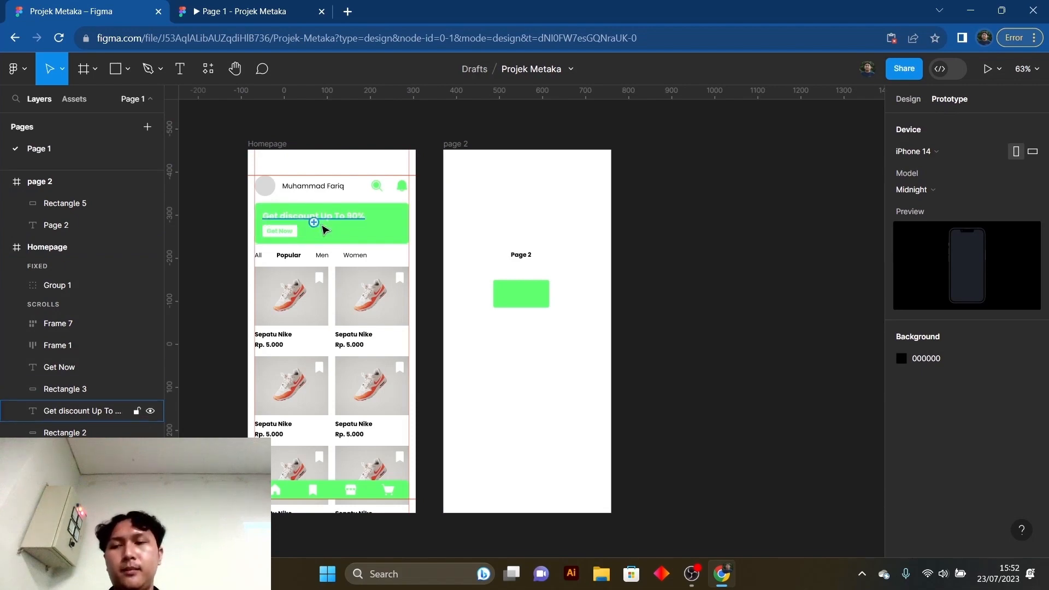
{"action": "left_click", "coordinate": [907, 99]}
- Group the Get Now text with its white rectangle in the Homepage banner, and inspect the group's contents
{"action": "scroll", "coordinate": [286, 231], "scroll_direction": "up", "scroll_amount": 5}
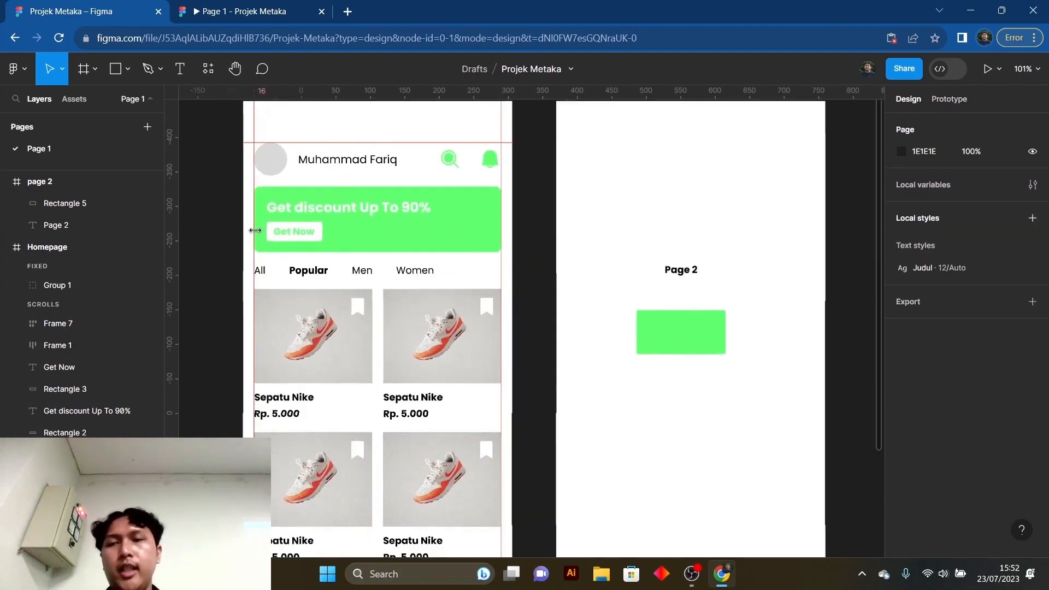
{"action": "left_click", "coordinate": [285, 231]}
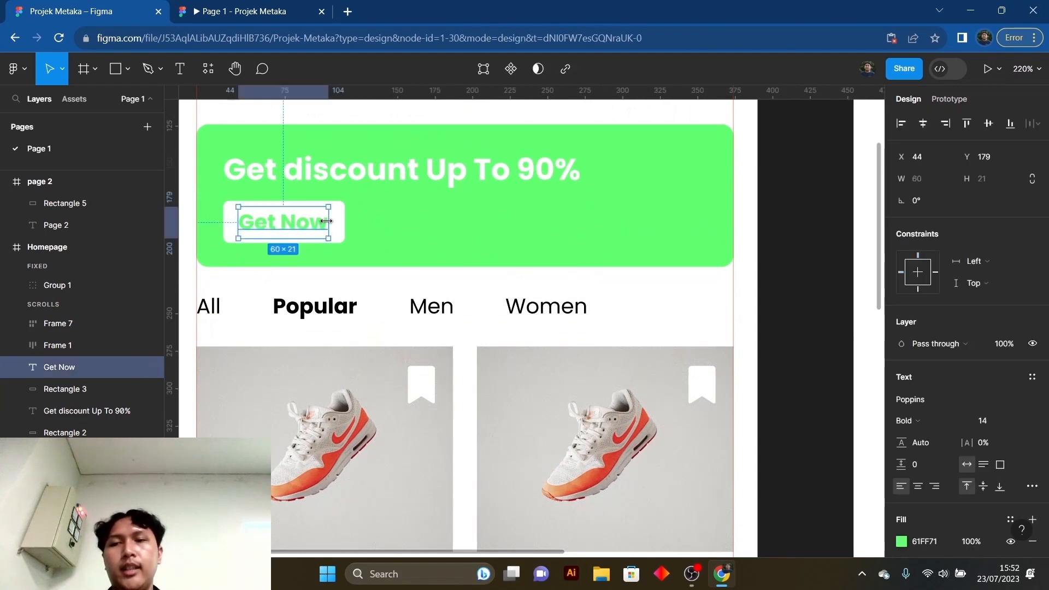
{"action": "left_click", "coordinate": [341, 224], "text": "shift"}
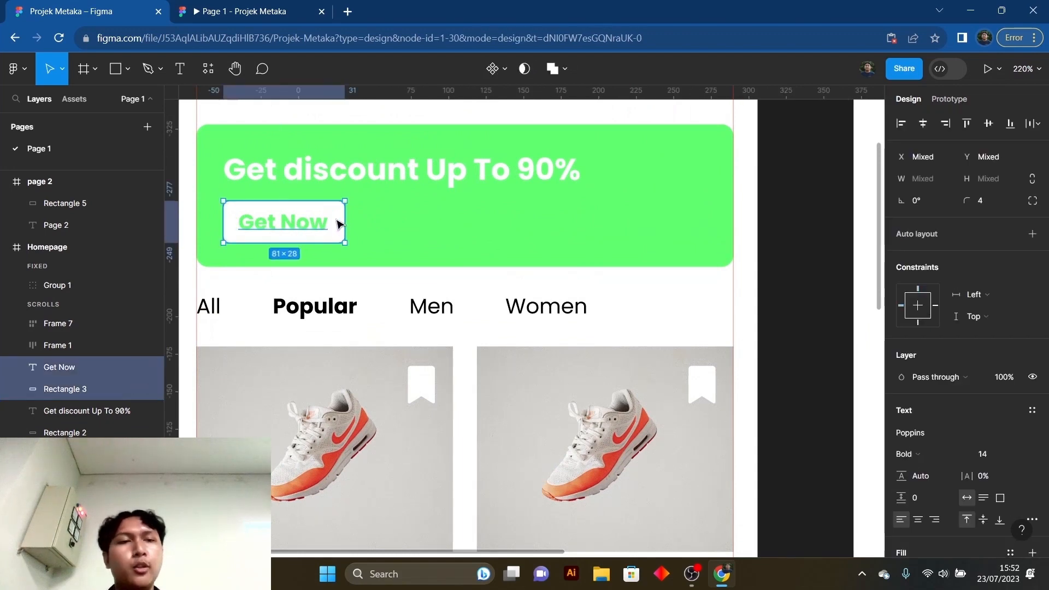
{"action": "key", "text": "ctrl+g"}
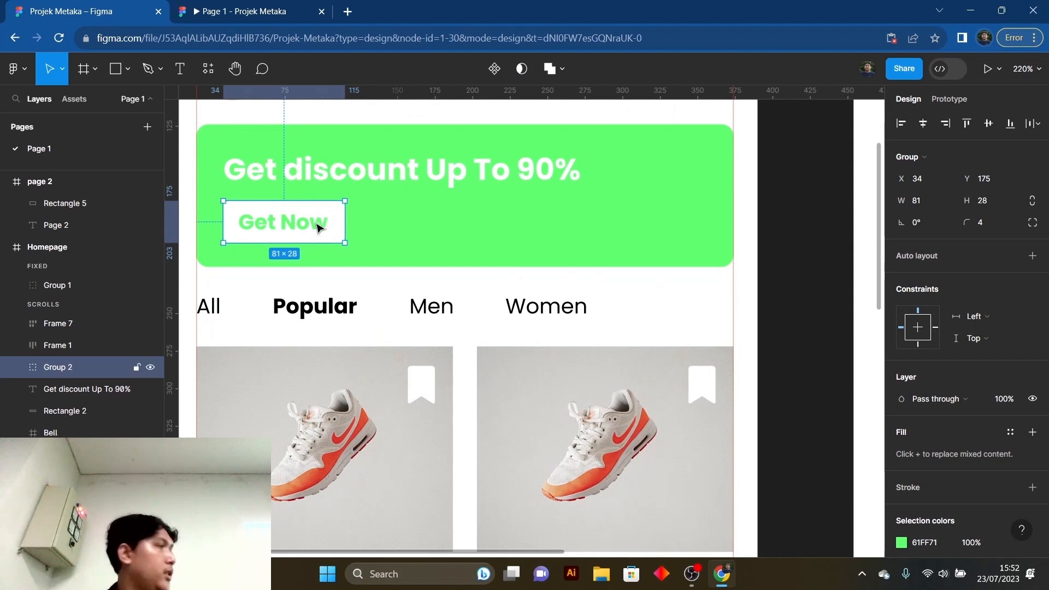
{"action": "double_click", "coordinate": [317, 227]}
{"action": "left_click", "coordinate": [340, 224]}
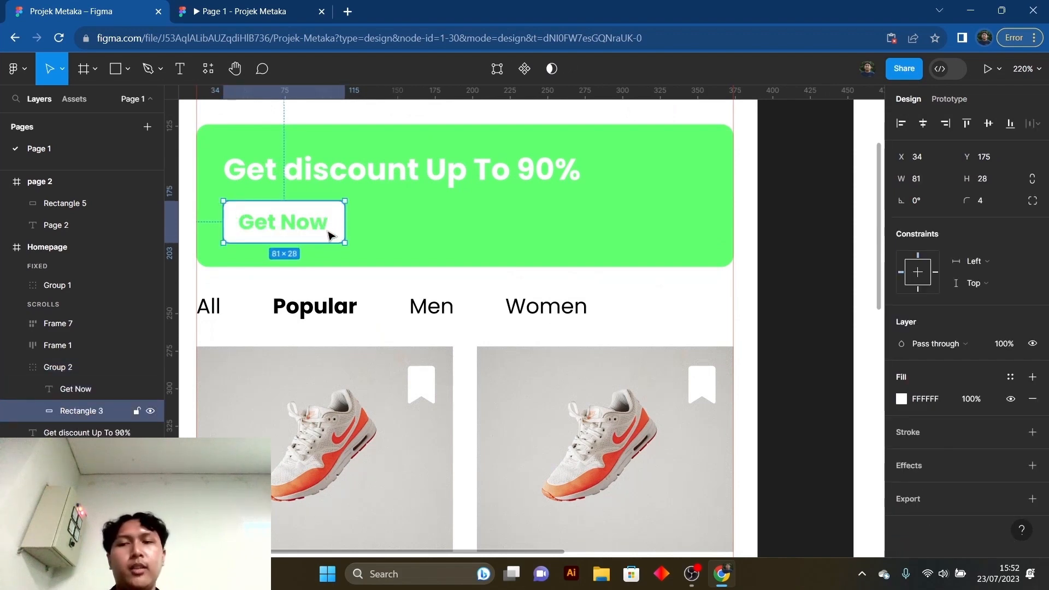
{"action": "scroll", "coordinate": [330, 236], "scroll_direction": "down", "scroll_amount": 5}
{"action": "key", "text": "Escape"}
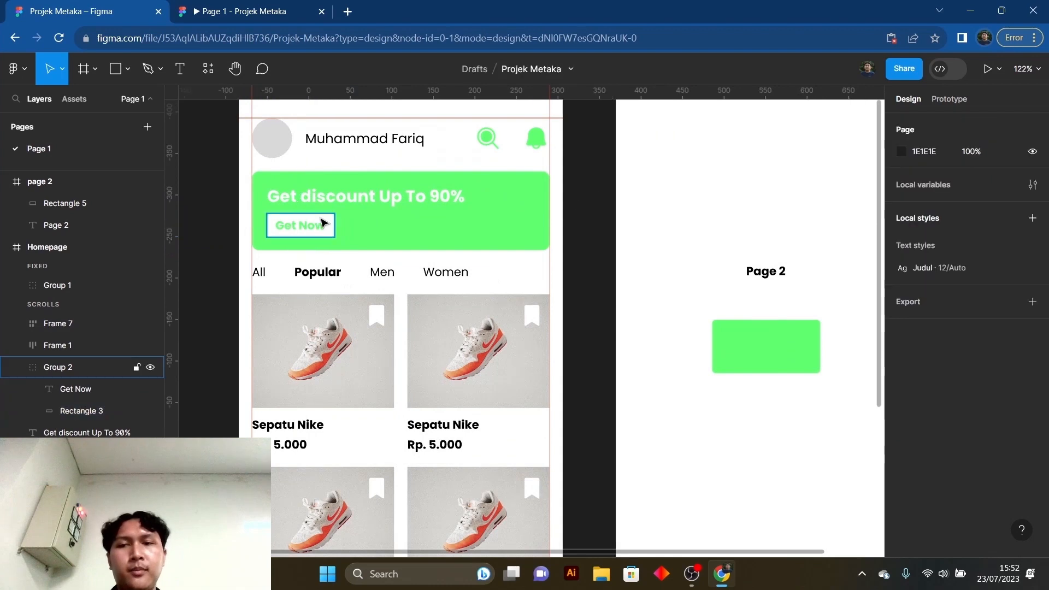
- Connect the grouped Get Now button to the page 2 frame with an On tap, Navigate to prototype interaction
{"action": "left_click", "coordinate": [322, 222]}
{"action": "scroll", "coordinate": [410, 235], "scroll_direction": "up", "scroll_amount": 1}
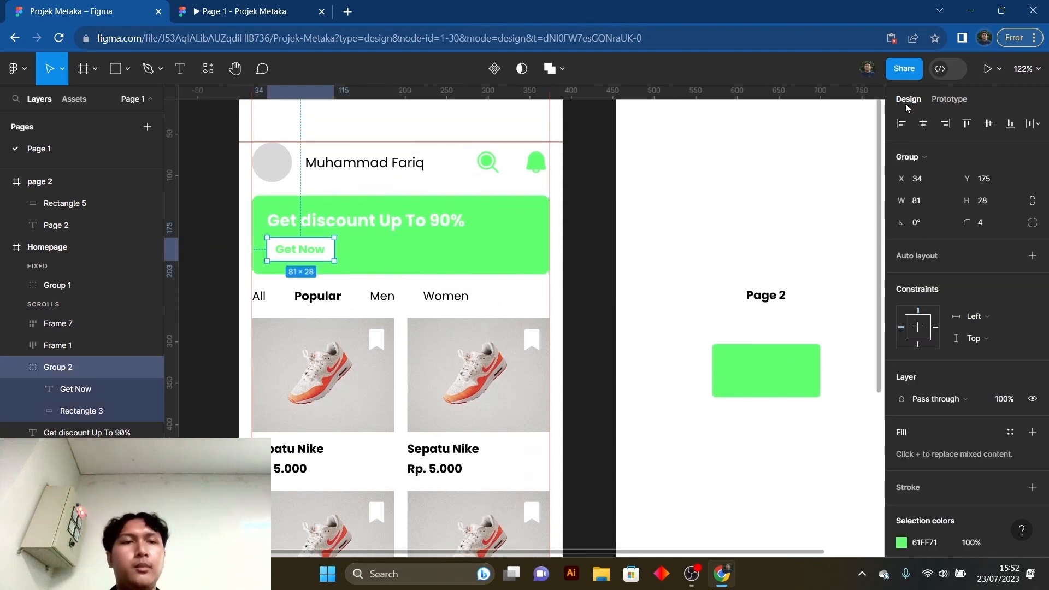
{"action": "left_click", "coordinate": [954, 101]}
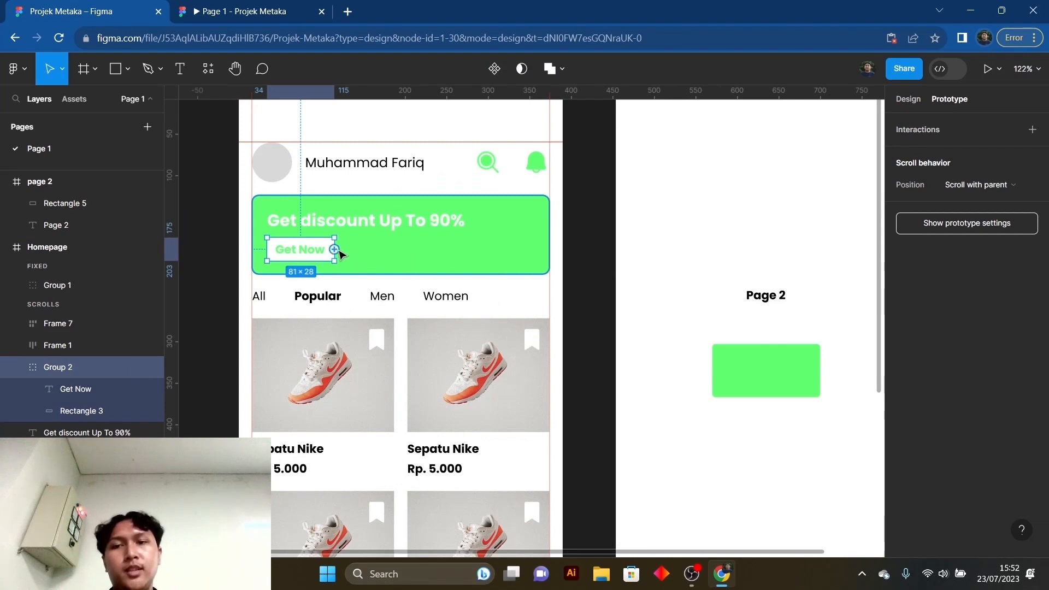
{"action": "mouse_move", "coordinate": [335, 251]}
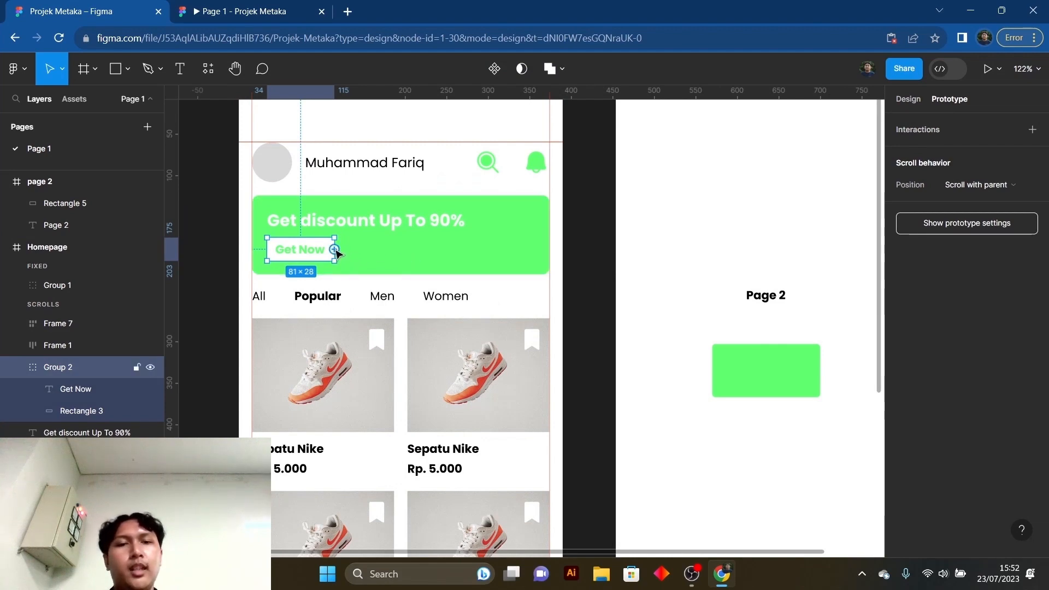
{"action": "left_click_drag", "start_coordinate": [335, 249], "coordinate": [795, 263]}
{"action": "scroll", "coordinate": [587, 249], "scroll_direction": "down", "scroll_amount": 3}
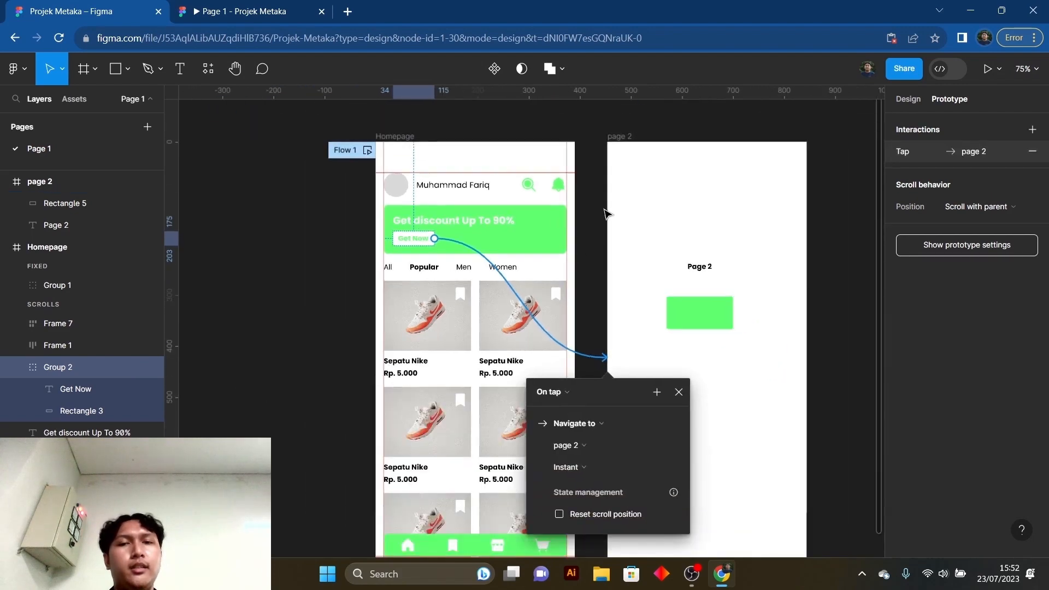
{"action": "left_click_drag", "start_coordinate": [625, 195], "coordinate": [579, 193]}
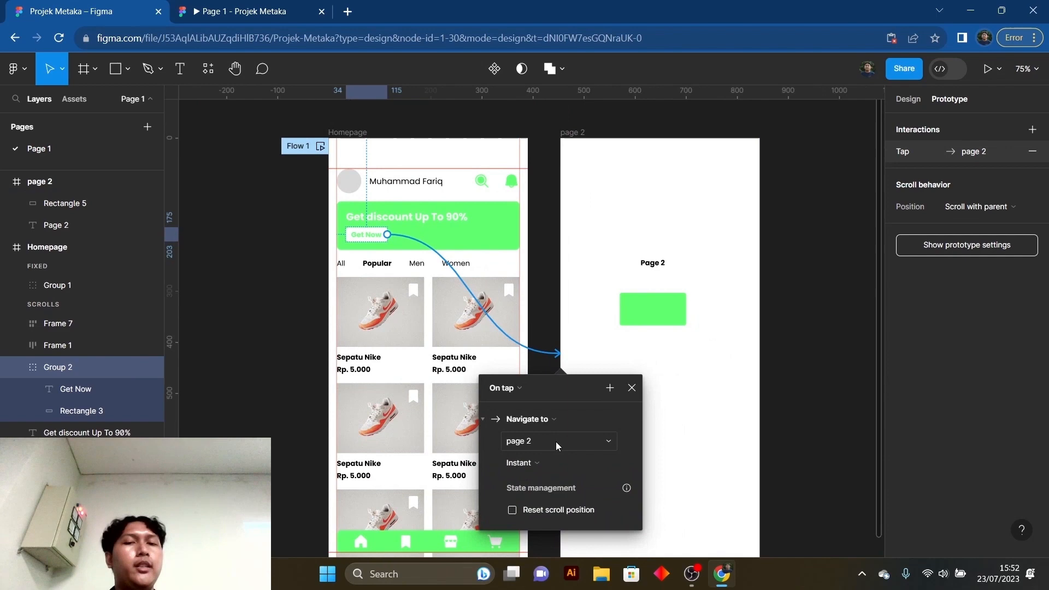
- Review the transition animation options of the Get Now button's interaction, then close its settings and deselect the button
{"action": "left_click", "coordinate": [536, 462]}
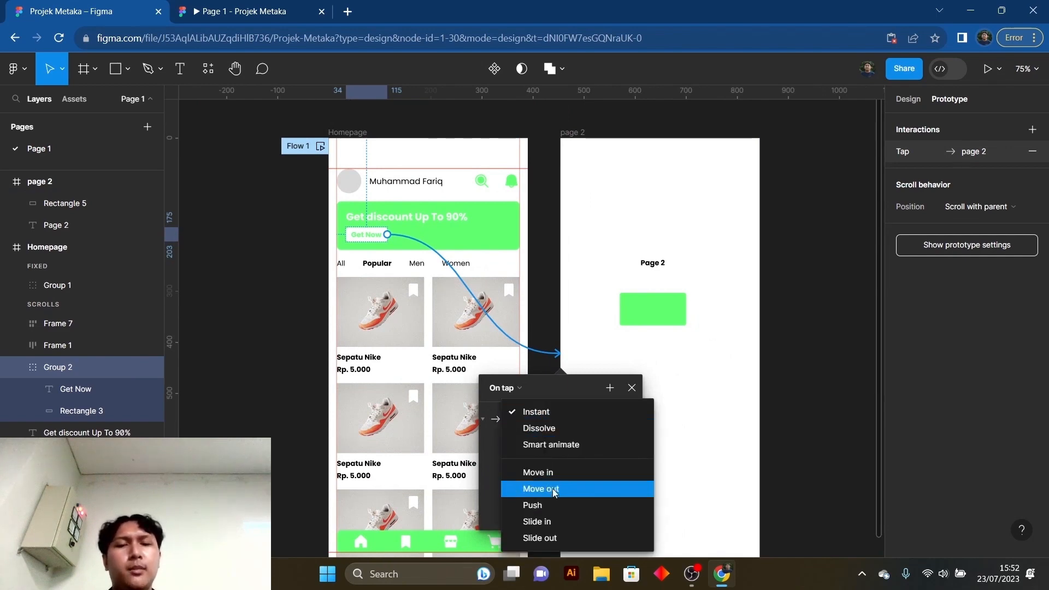
{"action": "left_click", "coordinate": [496, 465]}
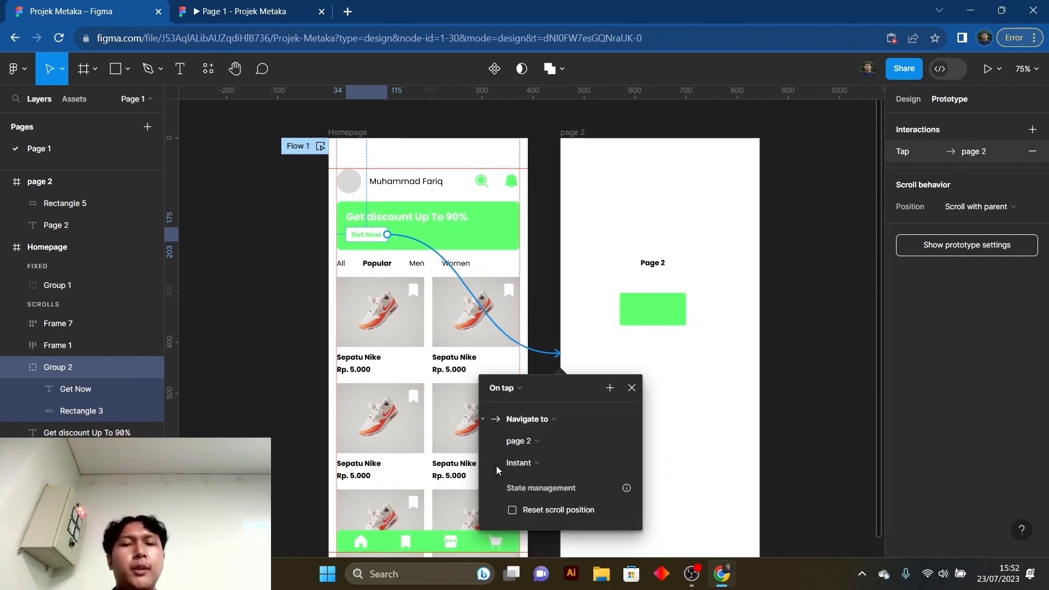
{"action": "left_click", "coordinate": [530, 460]}
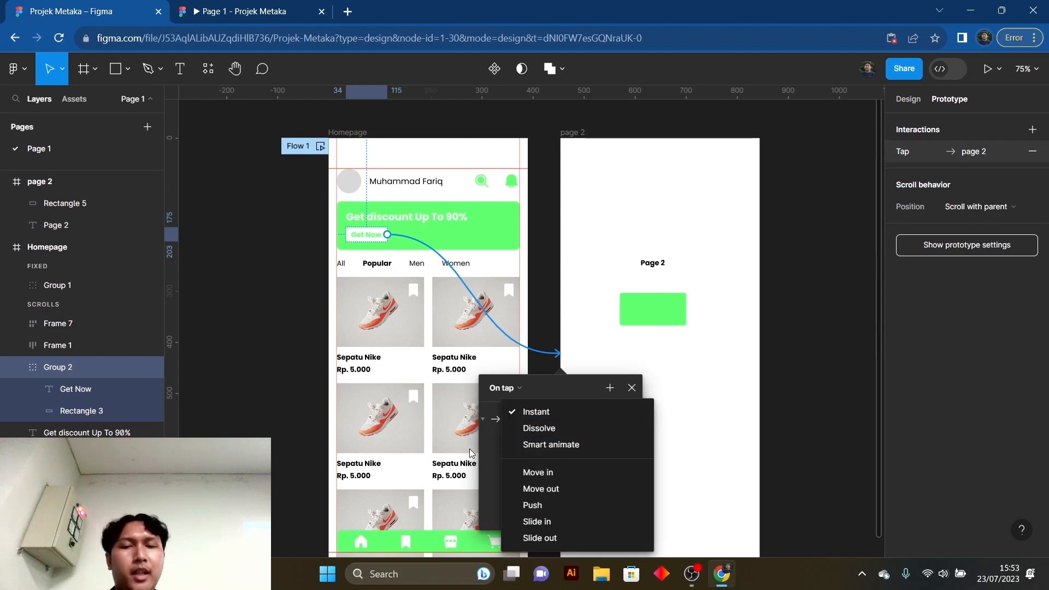
{"action": "left_click", "coordinate": [484, 448]}
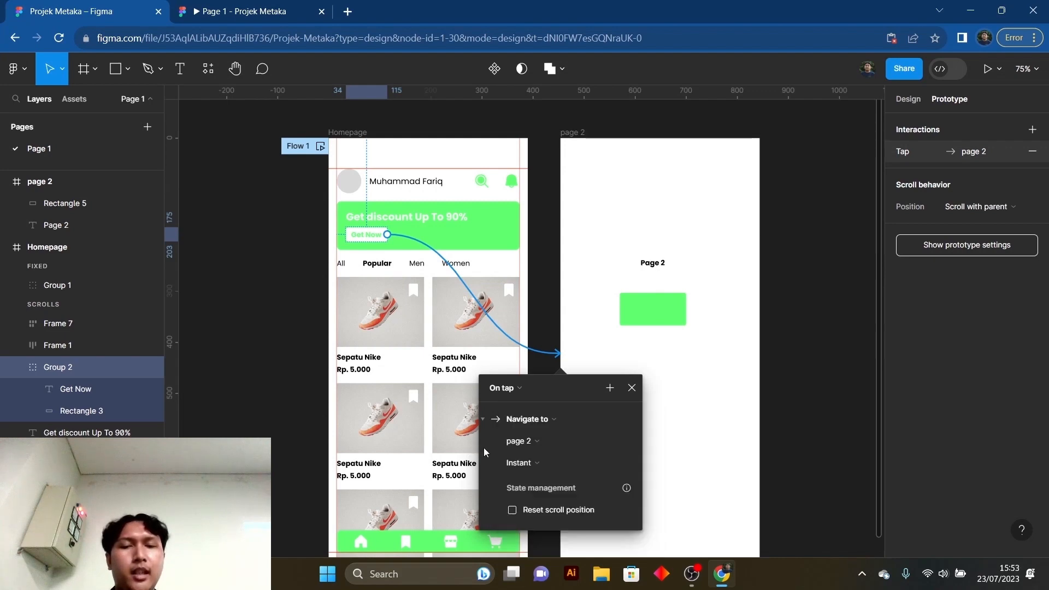
{"action": "left_click", "coordinate": [632, 389]}
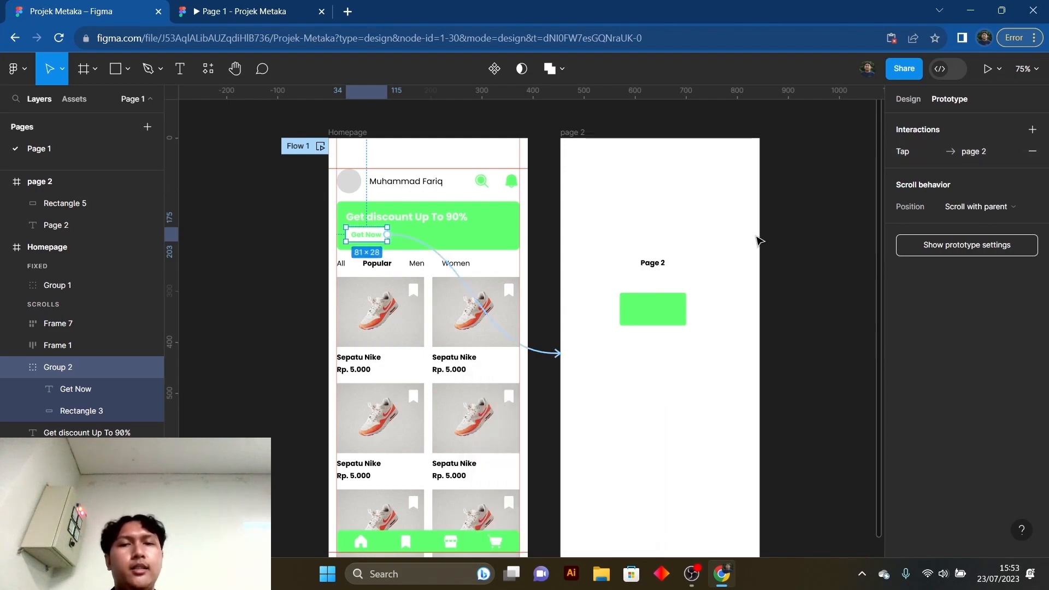
{"action": "left_click", "coordinate": [804, 251]}
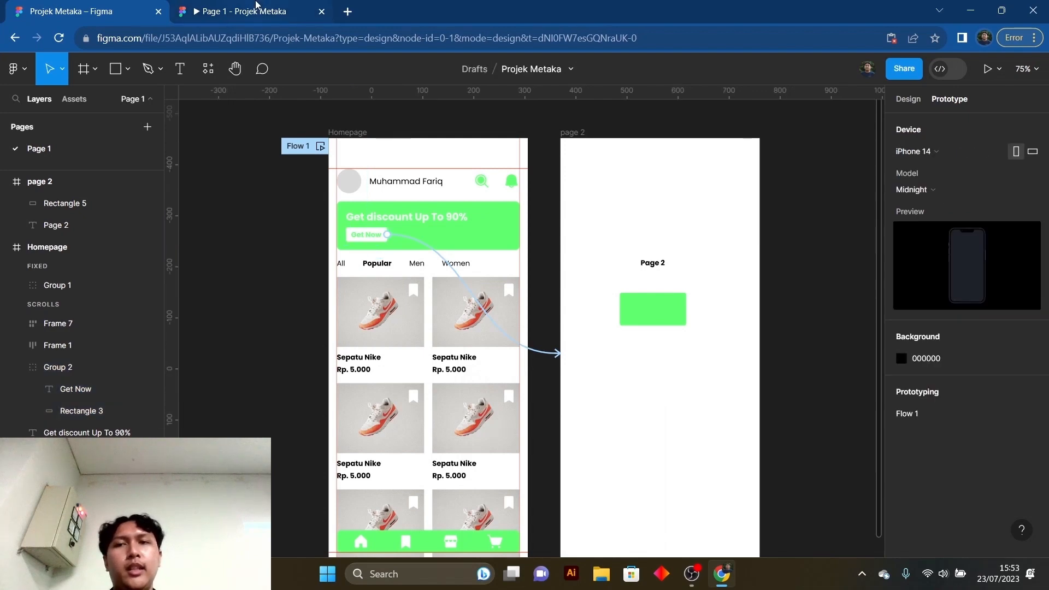
- Test the Get Now button in the prototype preview and return to the design file
{"action": "left_click", "coordinate": [256, 5]}
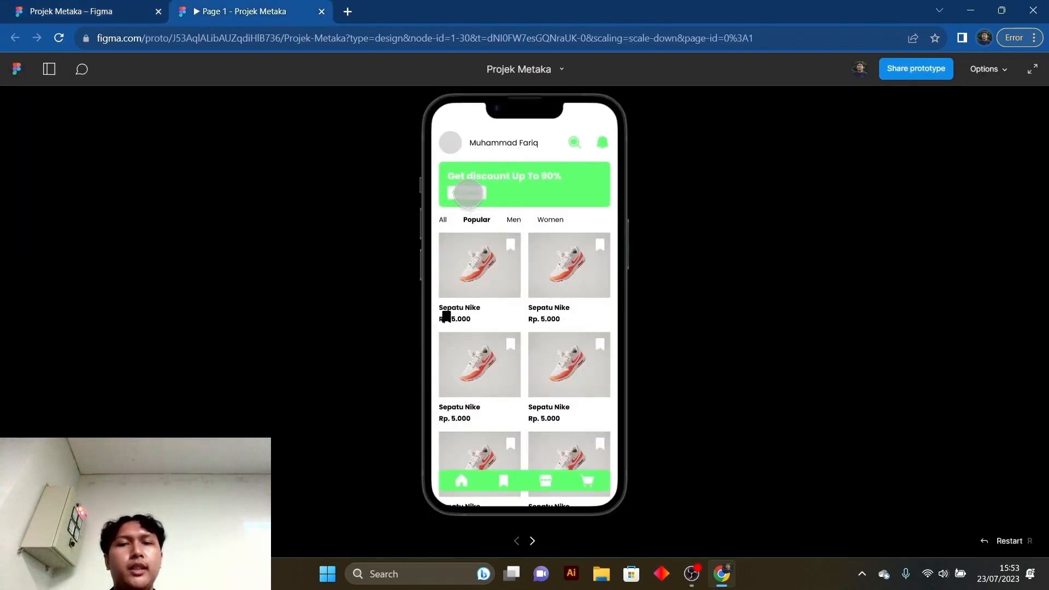
{"action": "left_click", "coordinate": [468, 193]}
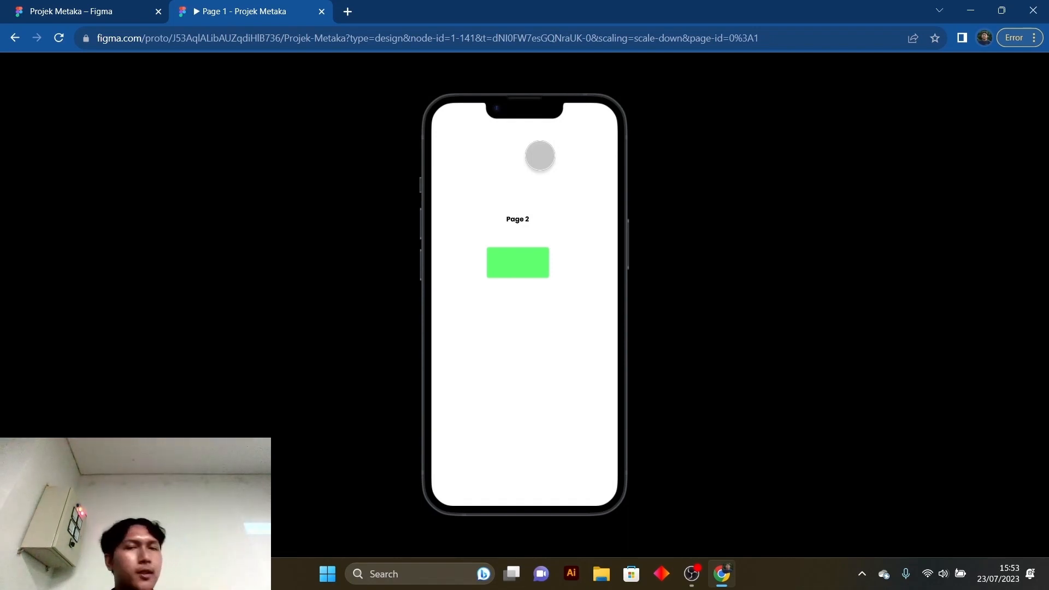
{"action": "left_click", "coordinate": [71, 11]}
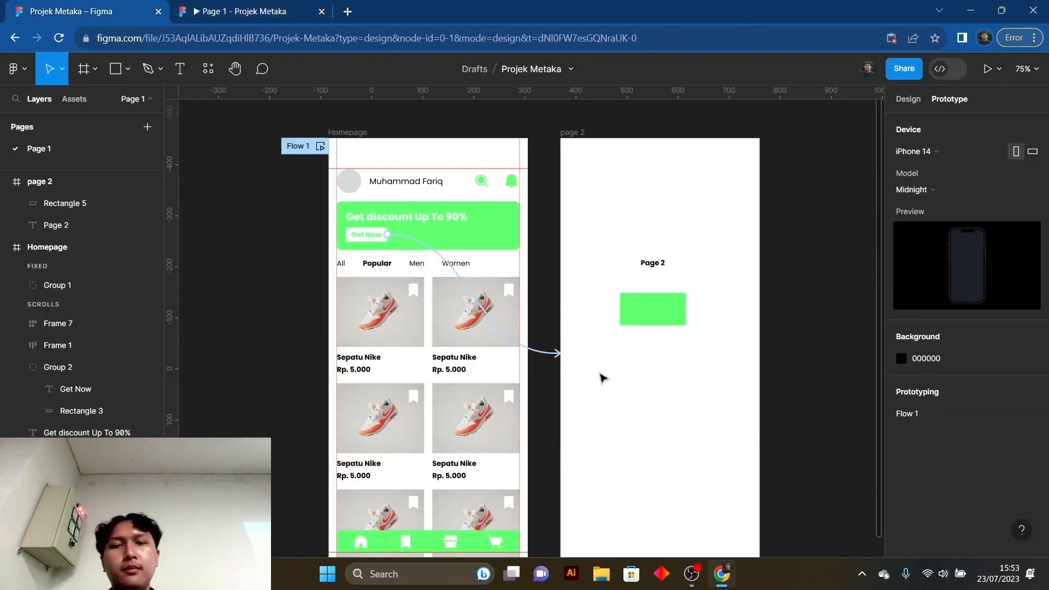
- Try the Dissolve animation on the Get Now interaction, look at its easing options, and restore Instant
{"action": "left_click", "coordinate": [543, 352]}
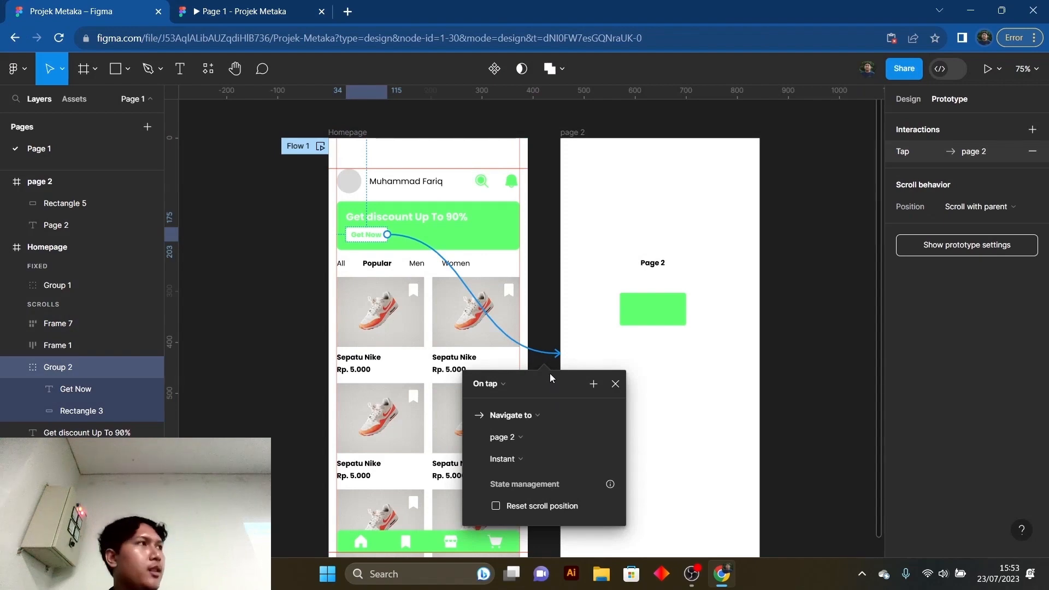
{"action": "left_click", "coordinate": [533, 461]}
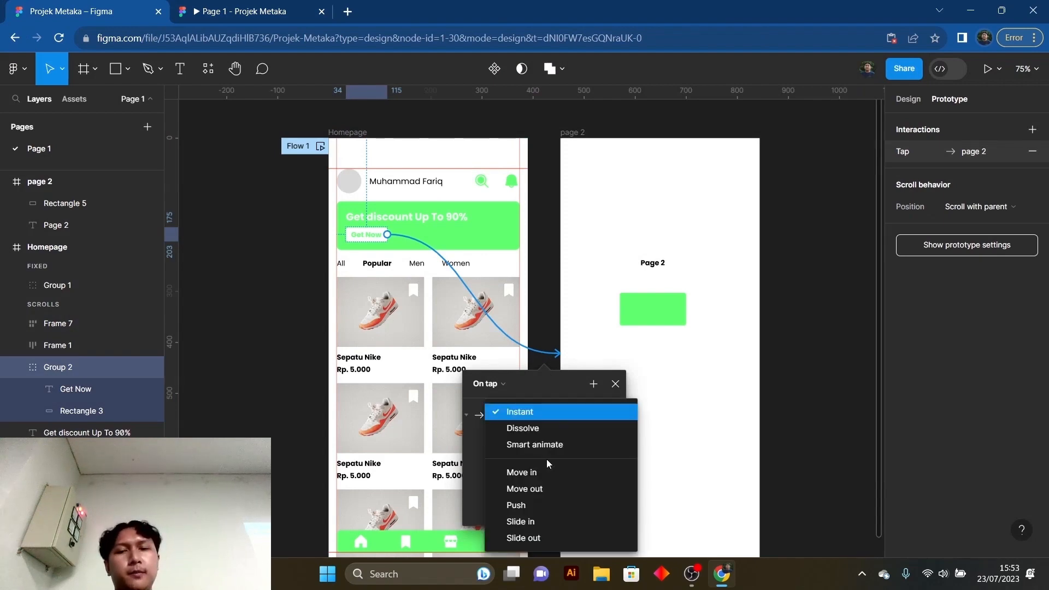
{"action": "left_click", "coordinate": [543, 425]}
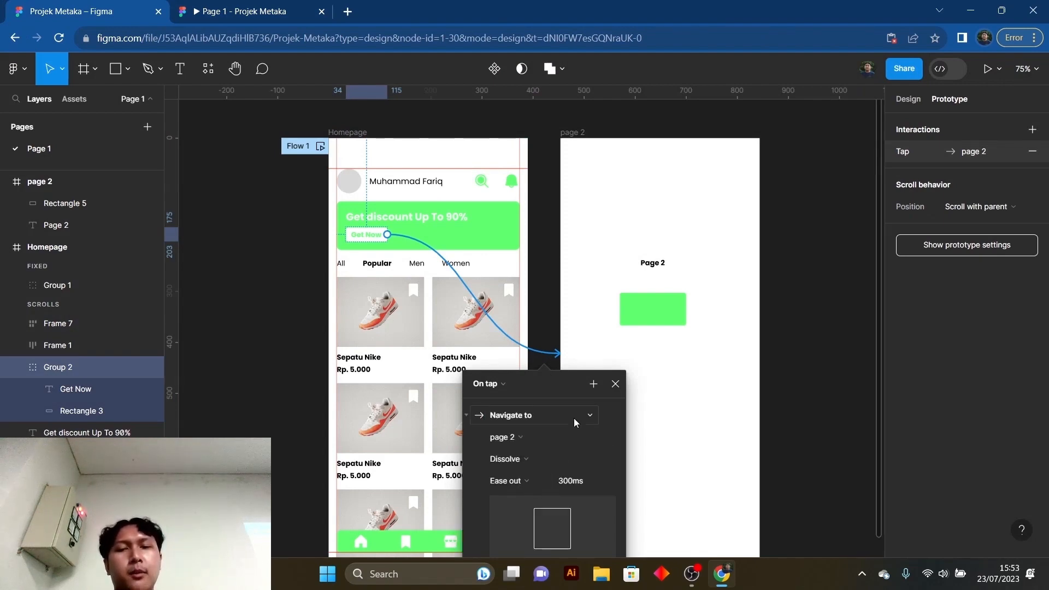
{"action": "scroll", "coordinate": [574, 419], "scroll_direction": "down", "scroll_amount": 1}
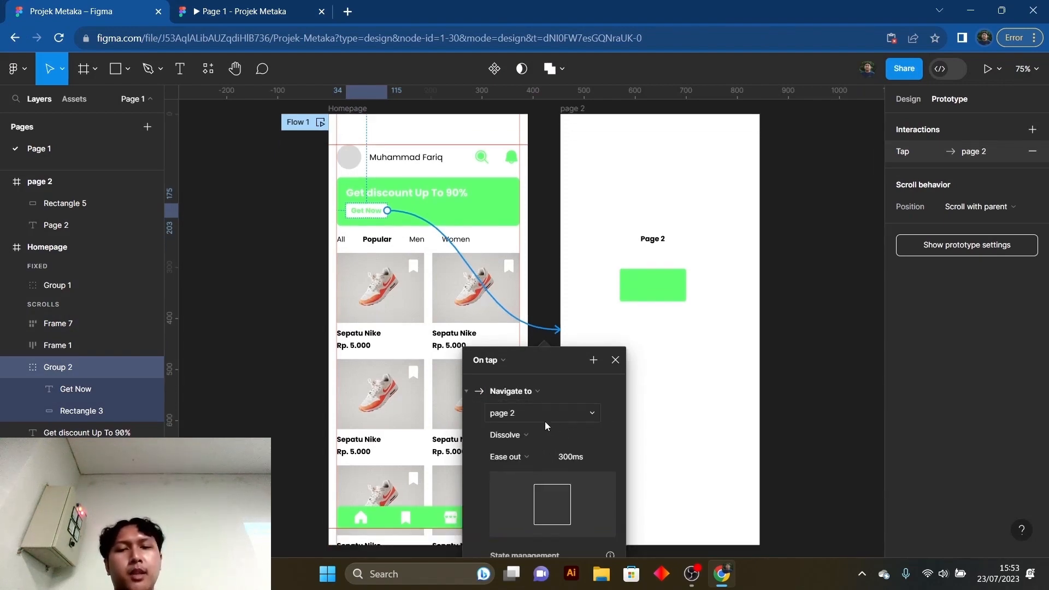
{"action": "left_click", "coordinate": [532, 457]}
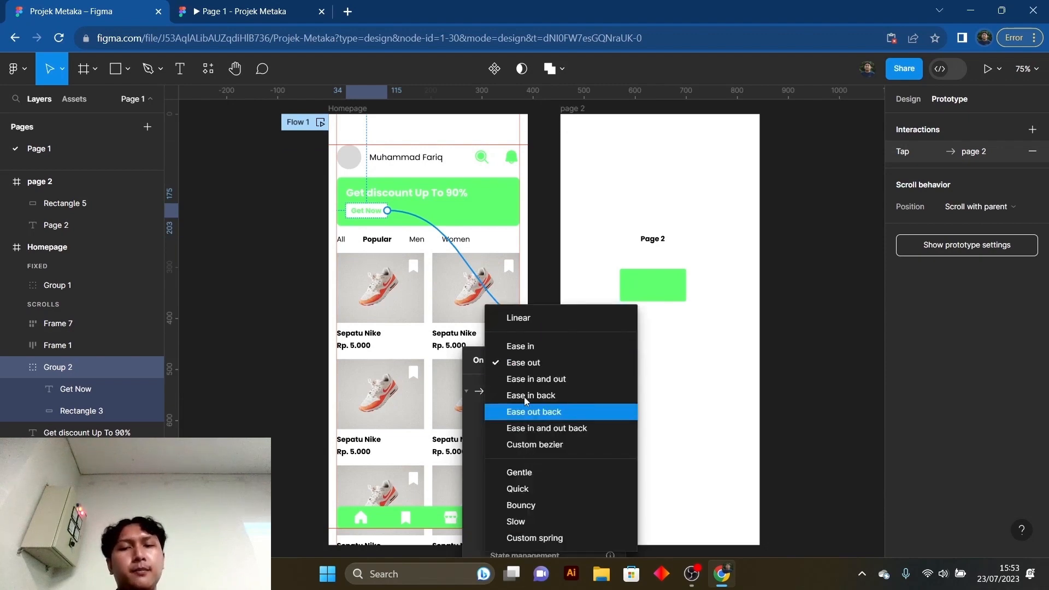
{"action": "left_click", "coordinate": [507, 434]}
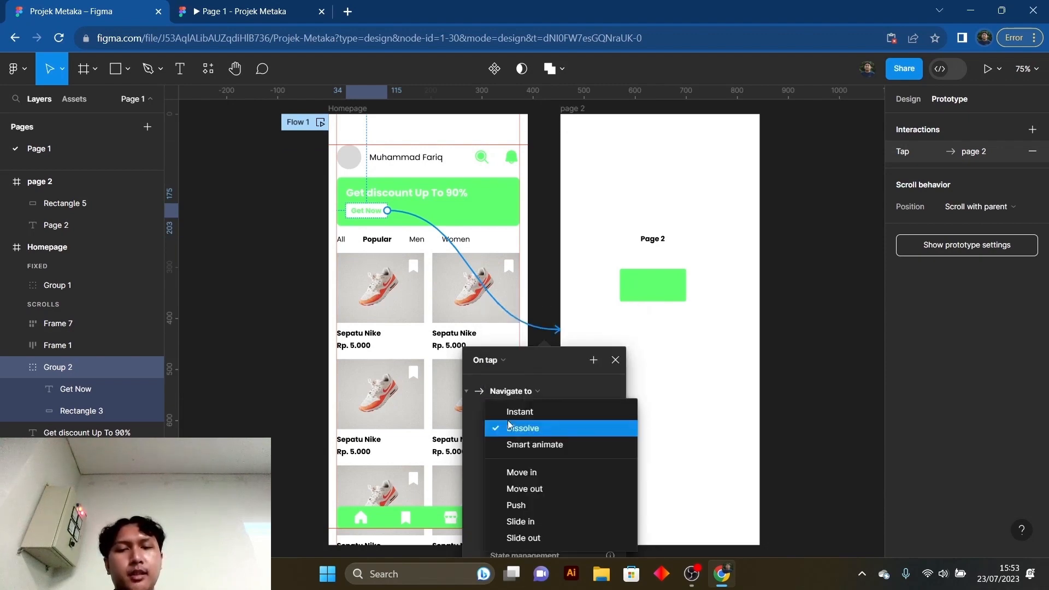
{"action": "left_click", "coordinate": [510, 405]}
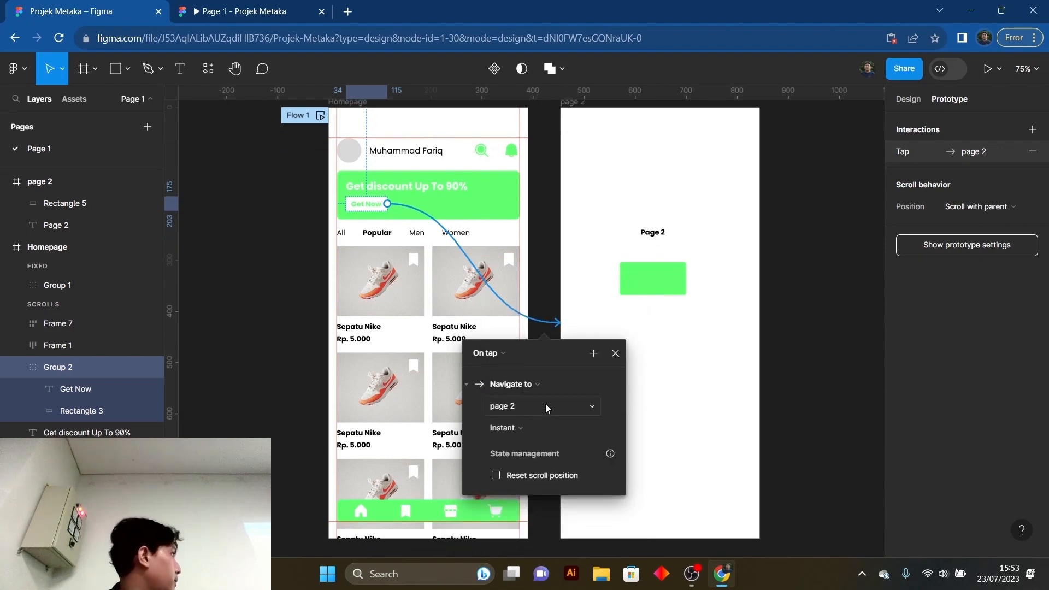
- Close the Get Now interaction settings and check page 2 in the prototype preview
{"action": "left_click", "coordinate": [260, 5]}
{"action": "left_click", "coordinate": [123, 8]}
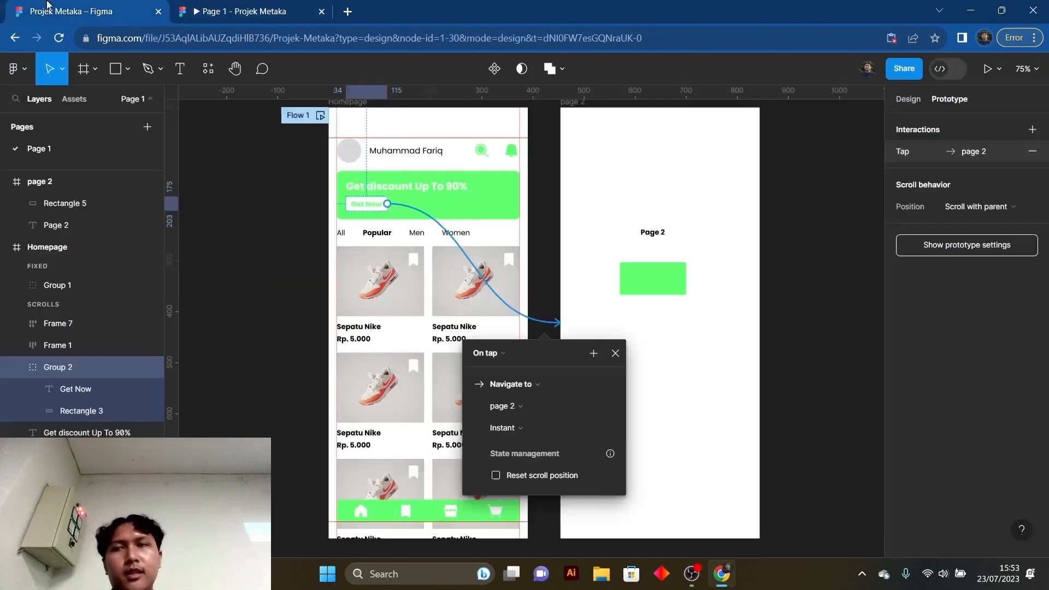
{"action": "left_click", "coordinate": [556, 293]}
{"action": "left_click", "coordinate": [235, 11]}
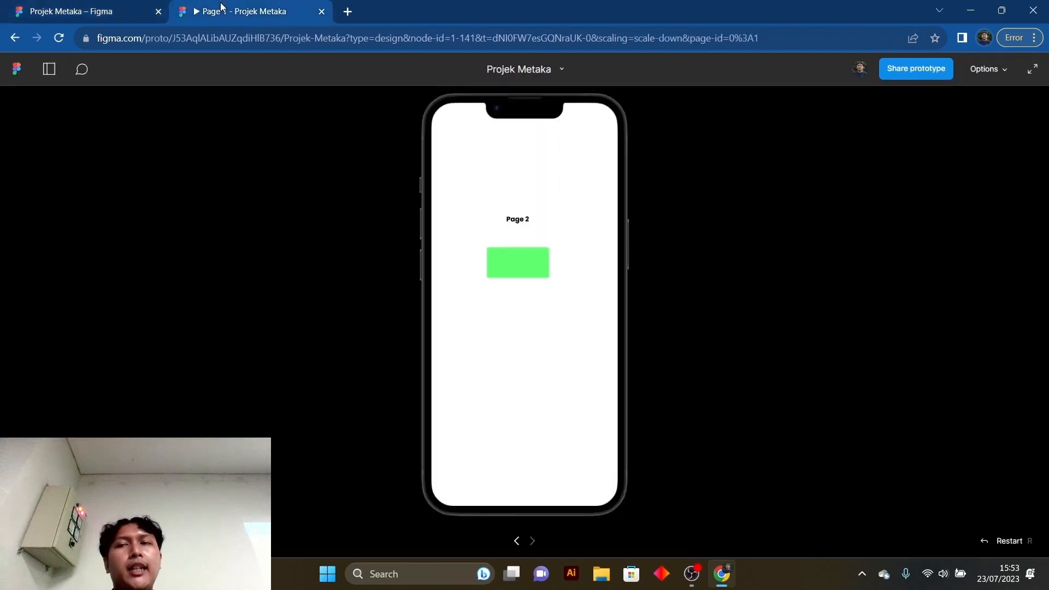
- Back in the design file, connect page 2's green rectangle to the Homepage frame with an On tap, Navigate to interaction using Instant animation
{"action": "left_click", "coordinate": [79, 4]}
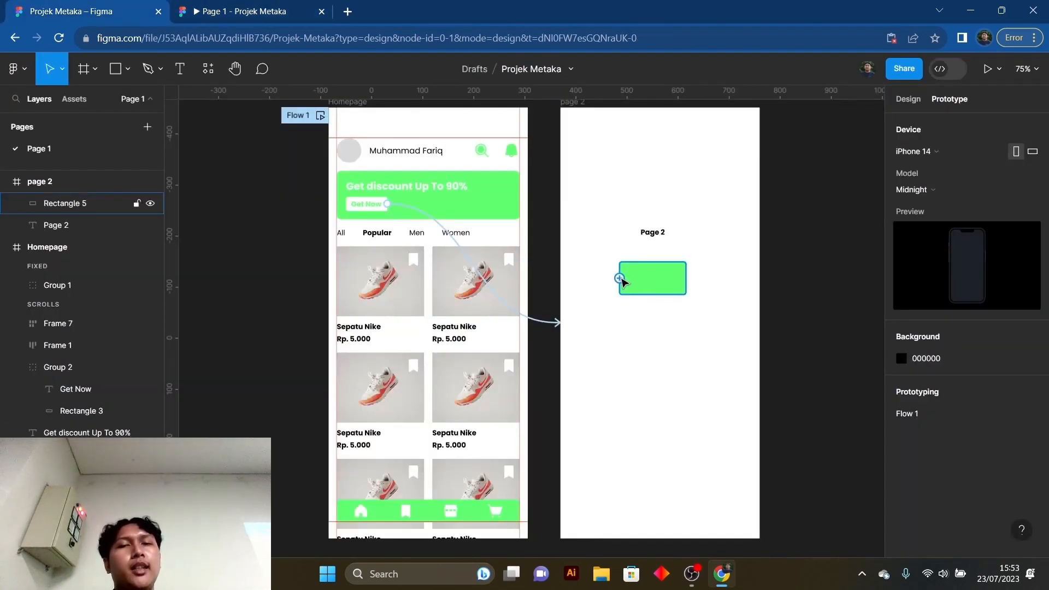
{"action": "left_click_drag", "start_coordinate": [622, 282], "coordinate": [504, 224]}
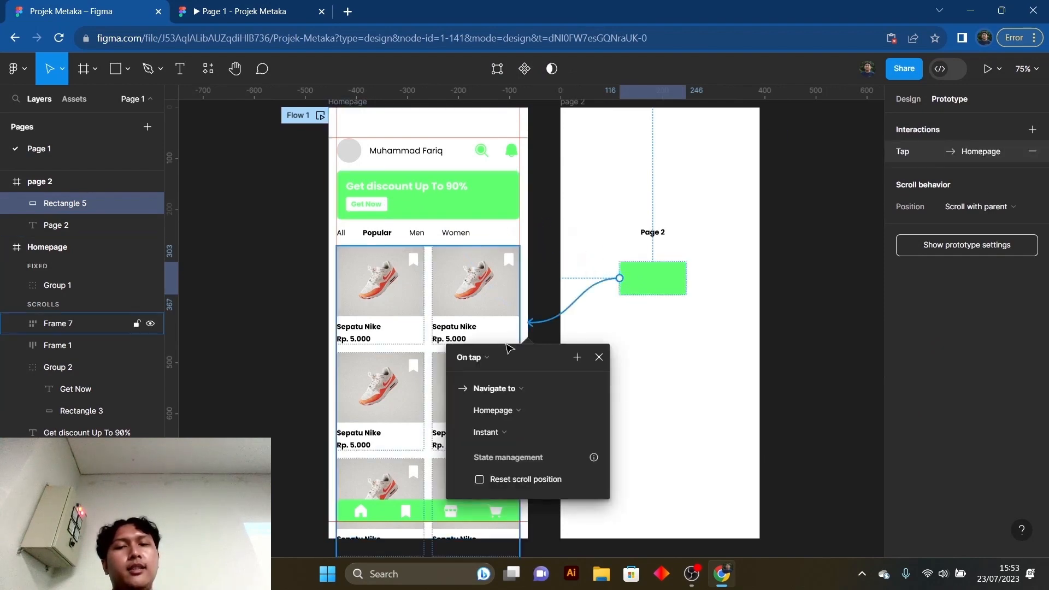
{"action": "left_click", "coordinate": [546, 287]}
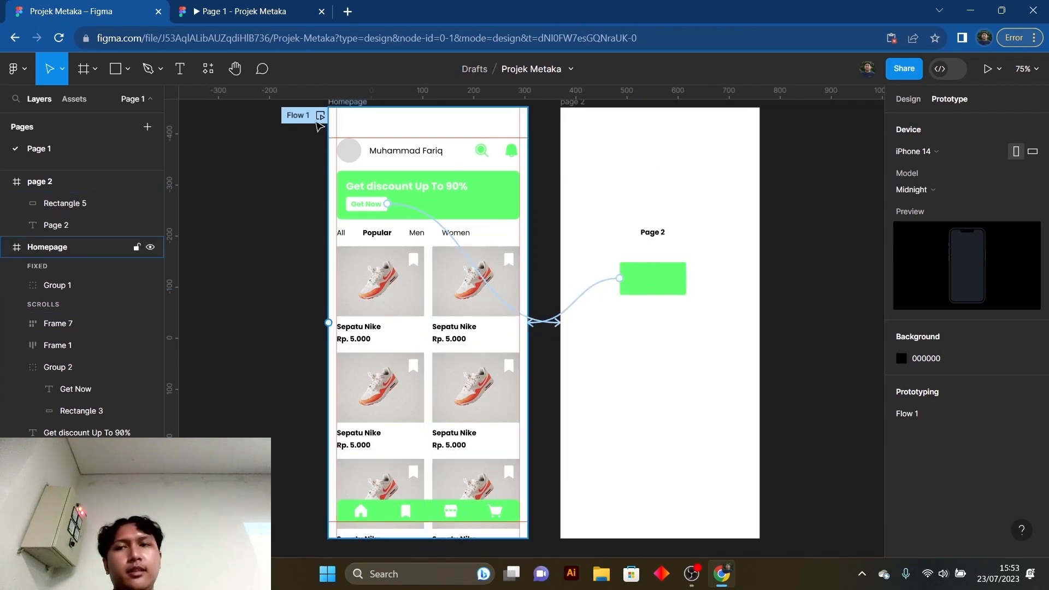
- Test the prototype by repeatedly switching between page 2 and Homepage with the green rectangle and Get Now button, and return to the design file
{"action": "left_click", "coordinate": [251, 11]}
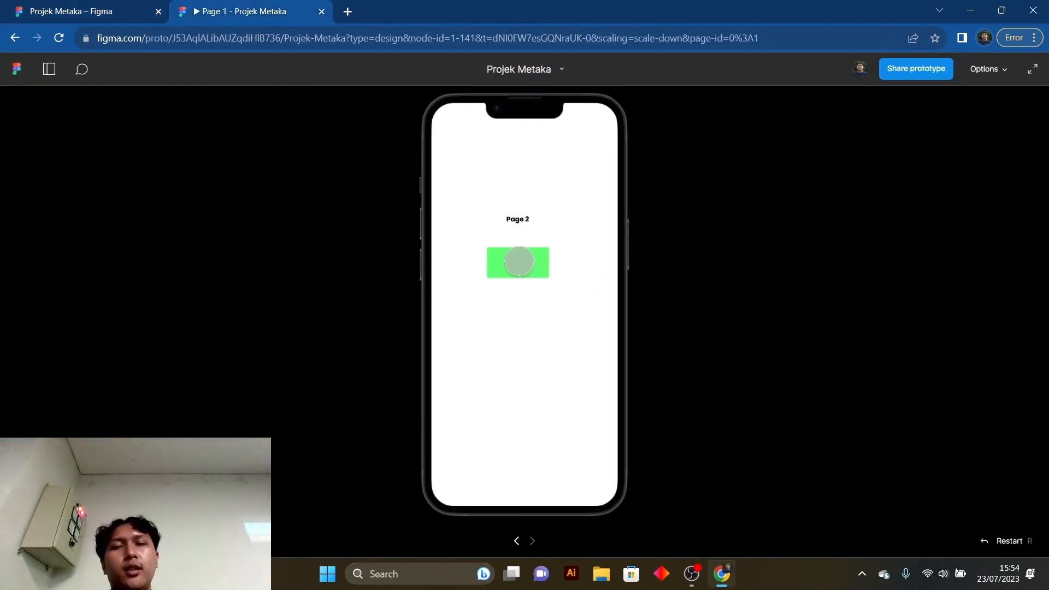
{"action": "left_click", "coordinate": [519, 261]}
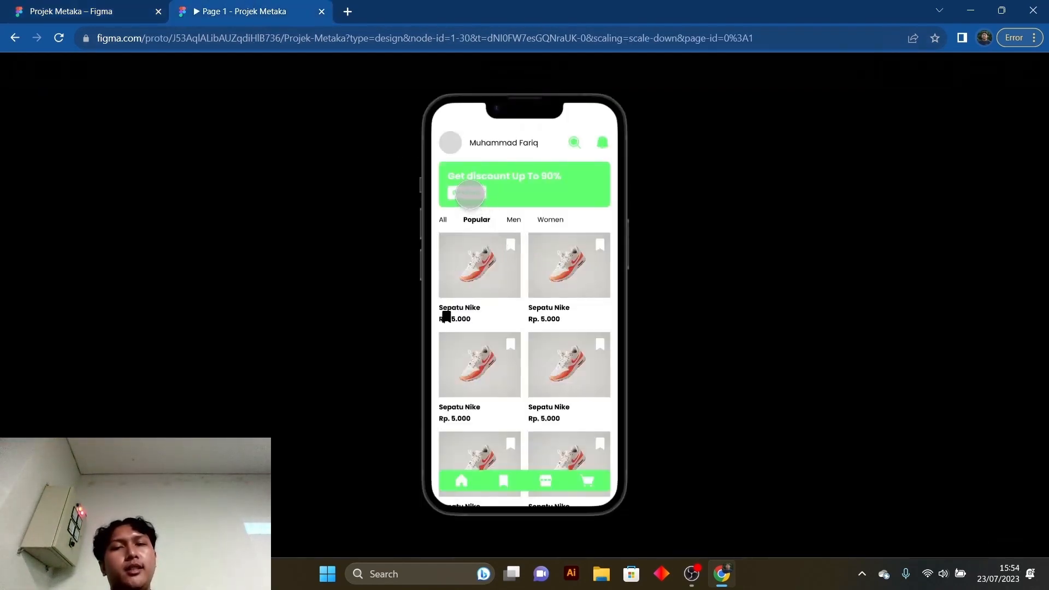
{"action": "left_click", "coordinate": [470, 194]}
{"action": "left_click", "coordinate": [533, 261]}
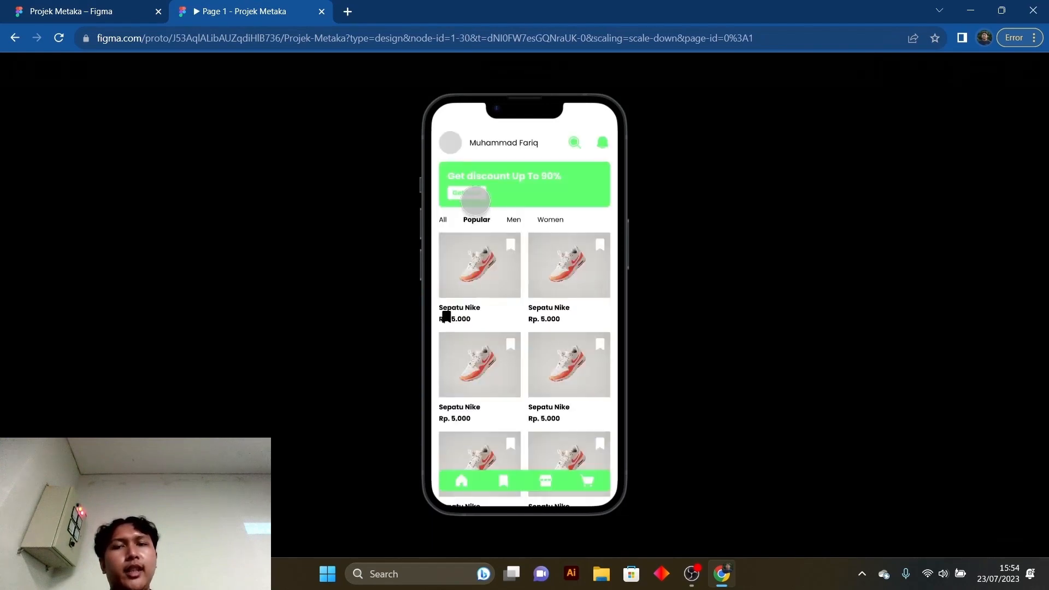
{"action": "left_click", "coordinate": [471, 194]}
{"action": "left_click", "coordinate": [525, 262]}
{"action": "left_click", "coordinate": [470, 196]}
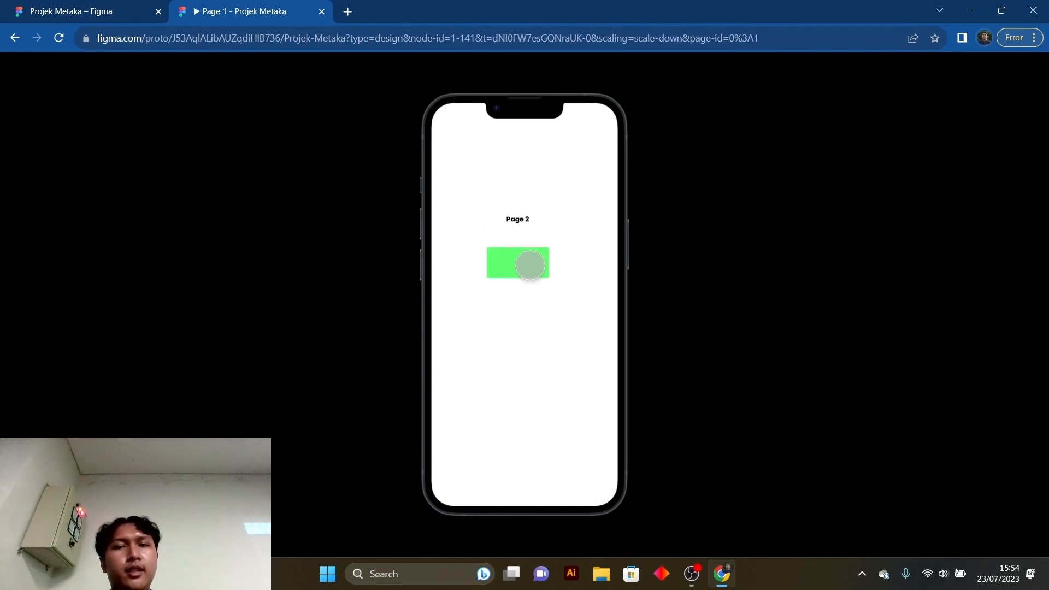
{"action": "left_click", "coordinate": [530, 264]}
{"action": "left_click", "coordinate": [471, 196]}
{"action": "left_click", "coordinate": [519, 261]}
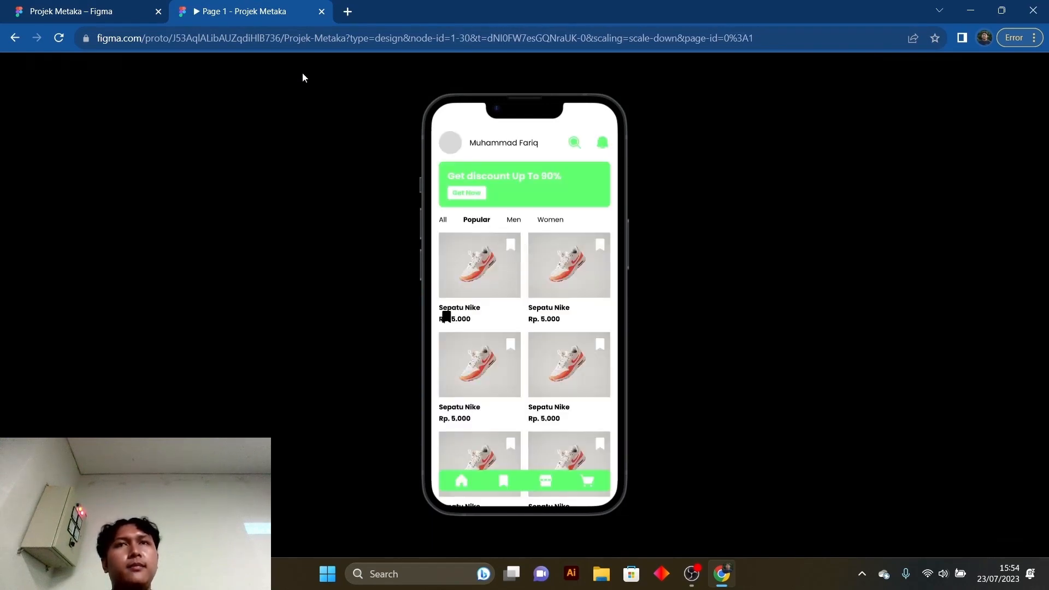
{"action": "left_click", "coordinate": [113, 8]}
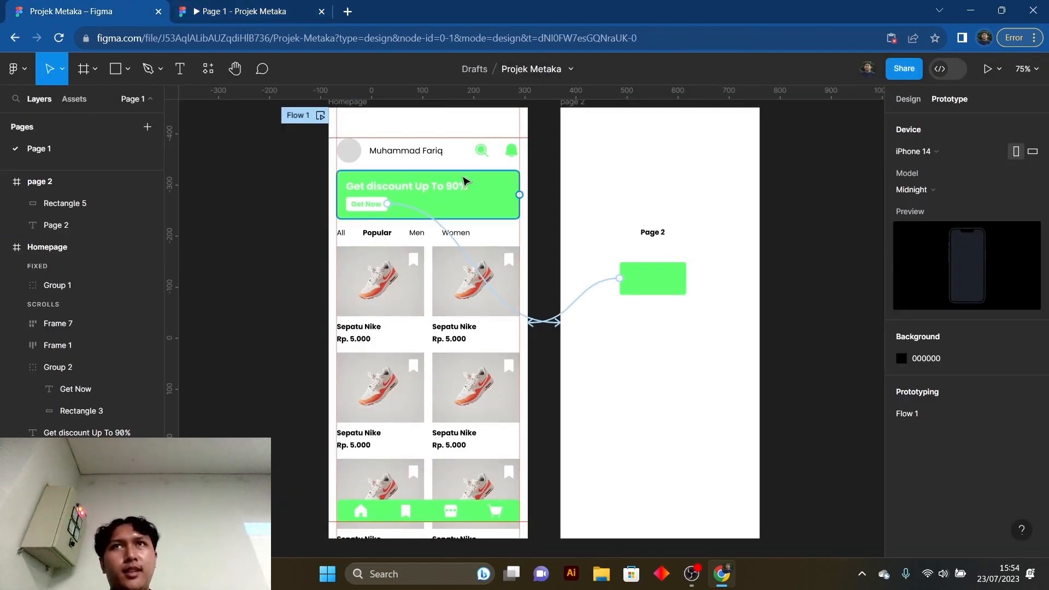